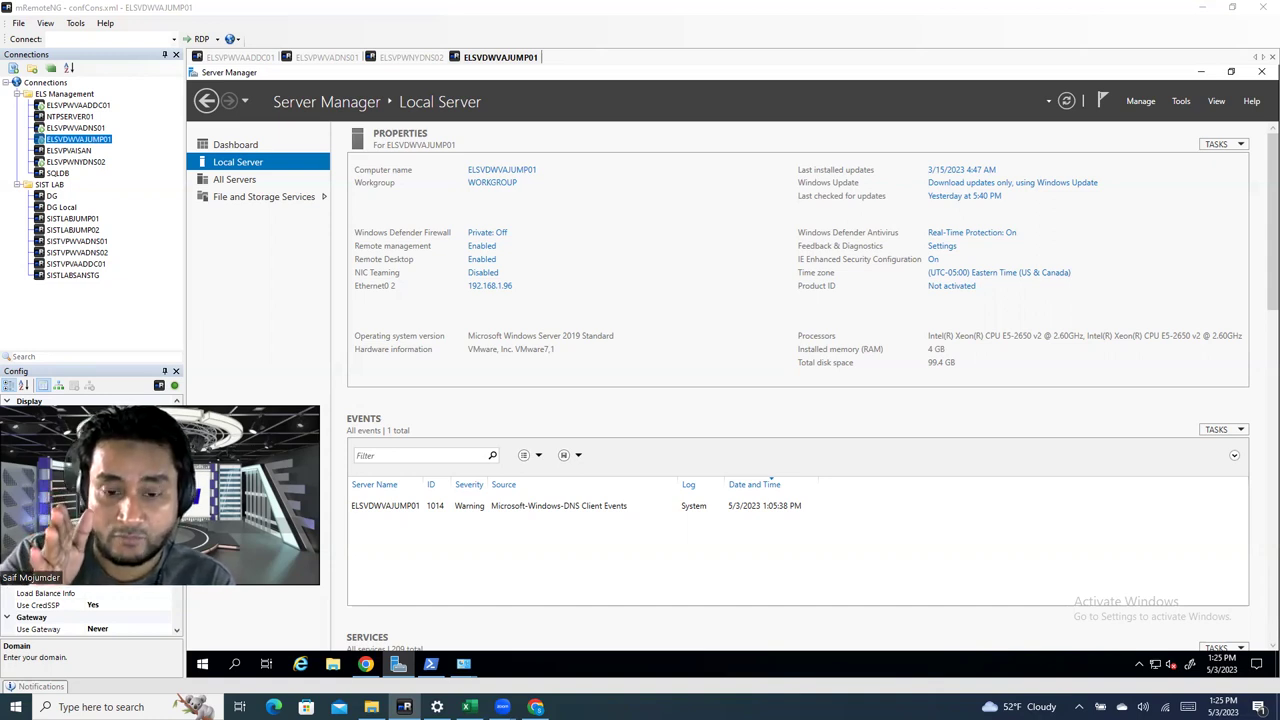
- Compare the Local Server pages of ELSVPWVADNS01 and ELSVPWNYDNS02, then bring the browser forward
{"action": "left_click", "coordinate": [325, 57]}
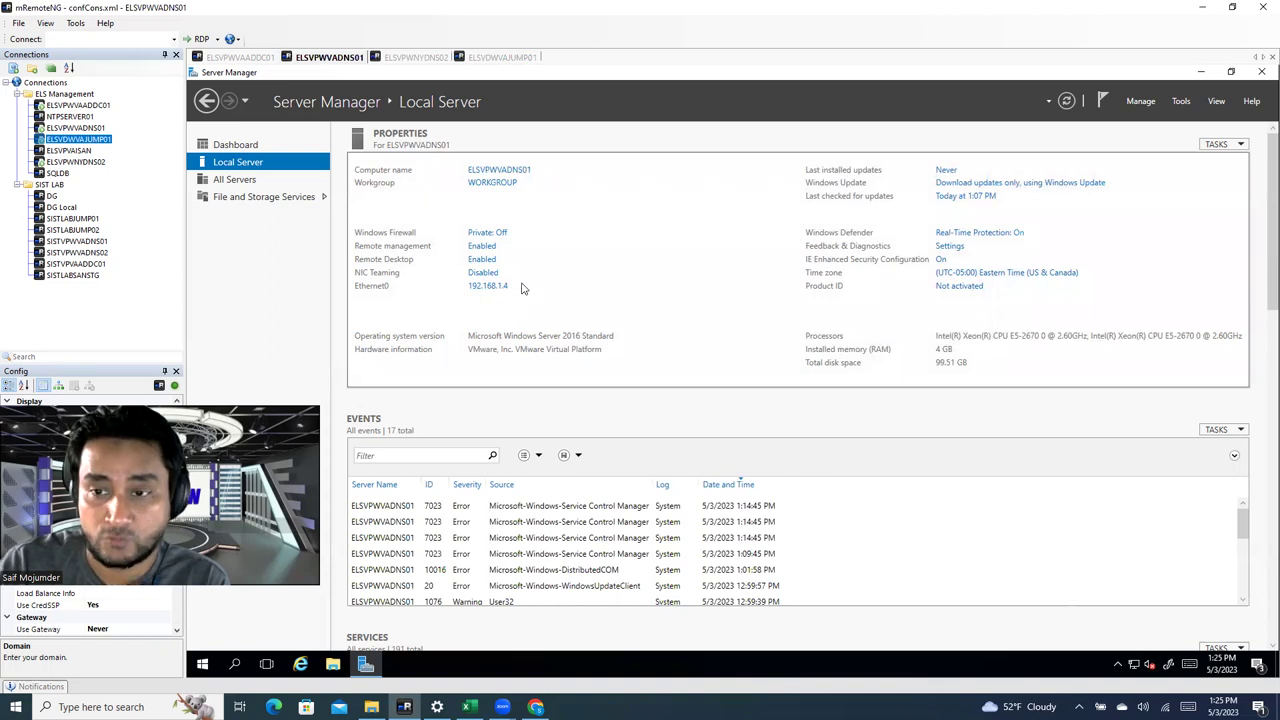
{"action": "left_click", "coordinate": [436, 57]}
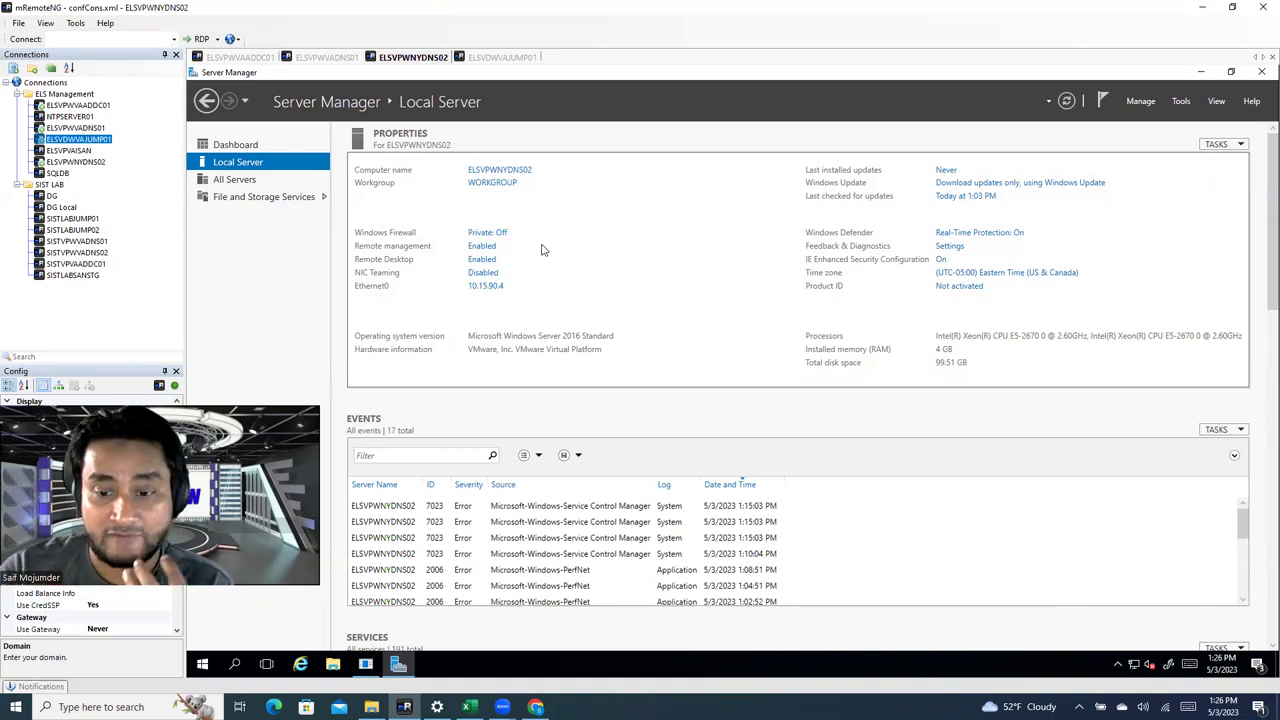
{"action": "left_click", "coordinate": [536, 706]}
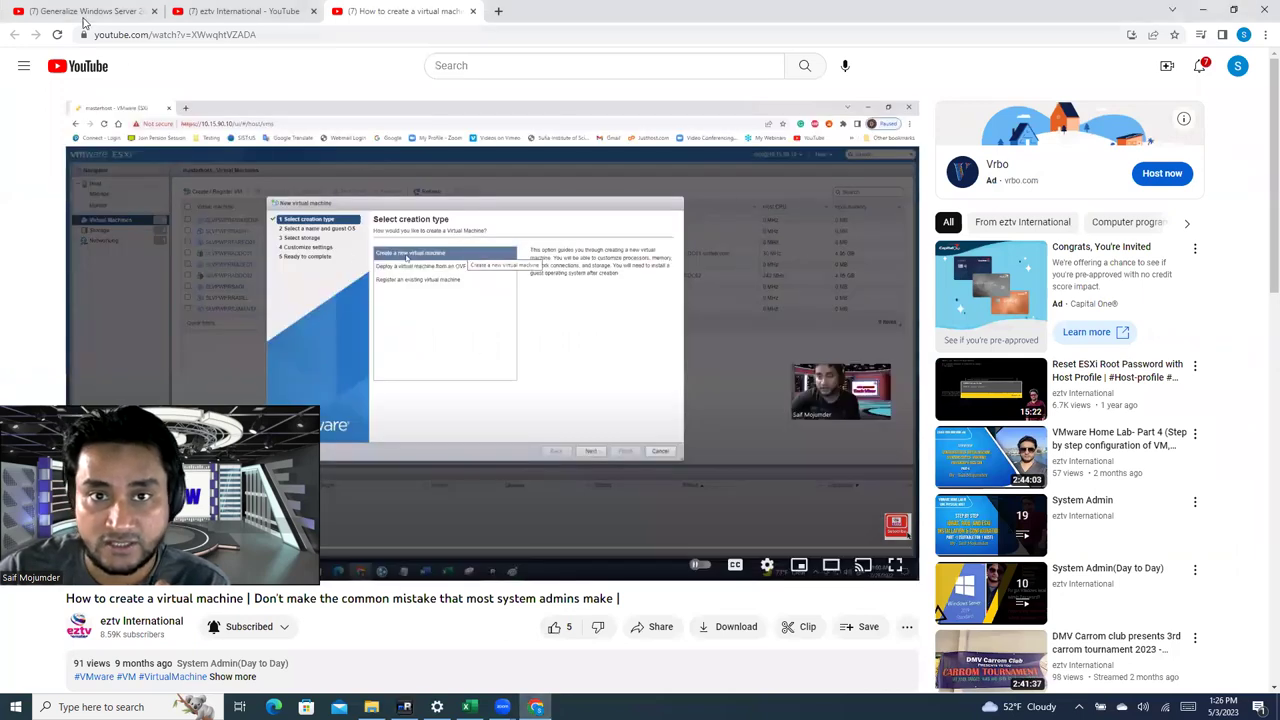
- Pause the virtual machine tutorial, check the Generalize Windows Server 2019 video, then return to mRemoteNG
{"action": "left_click", "coordinate": [361, 490]}
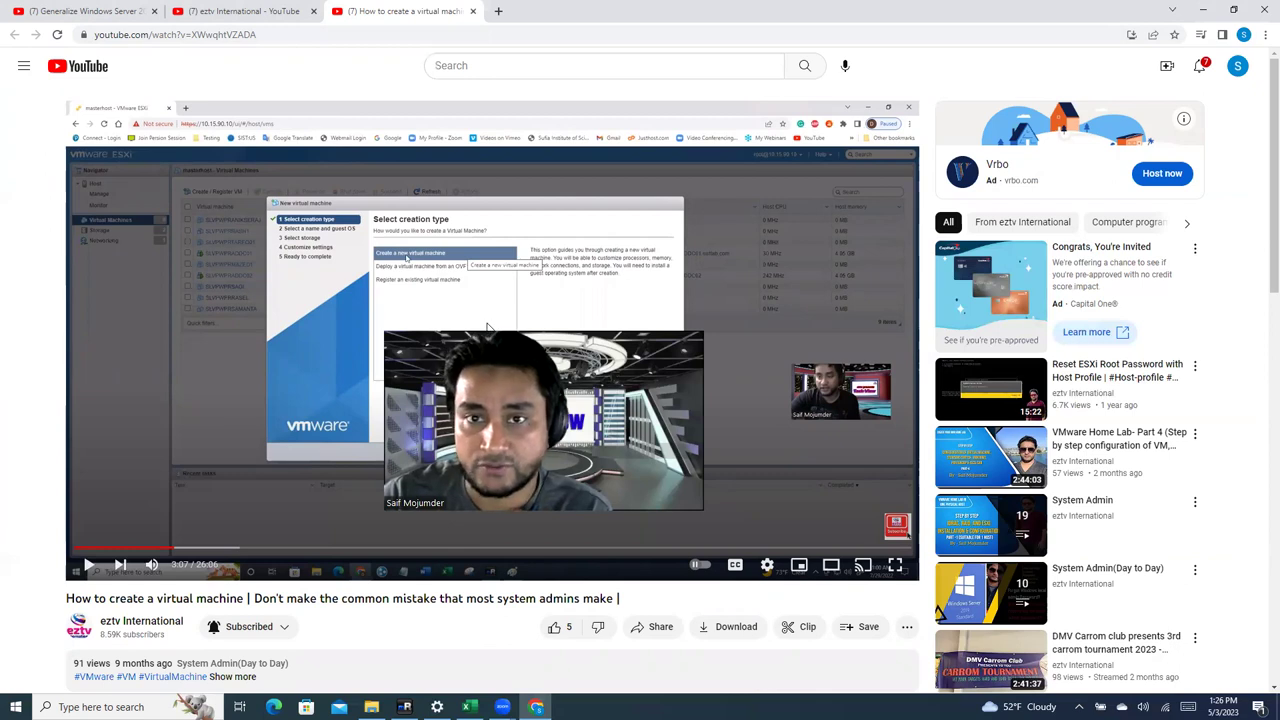
{"action": "left_click", "coordinate": [61, 12]}
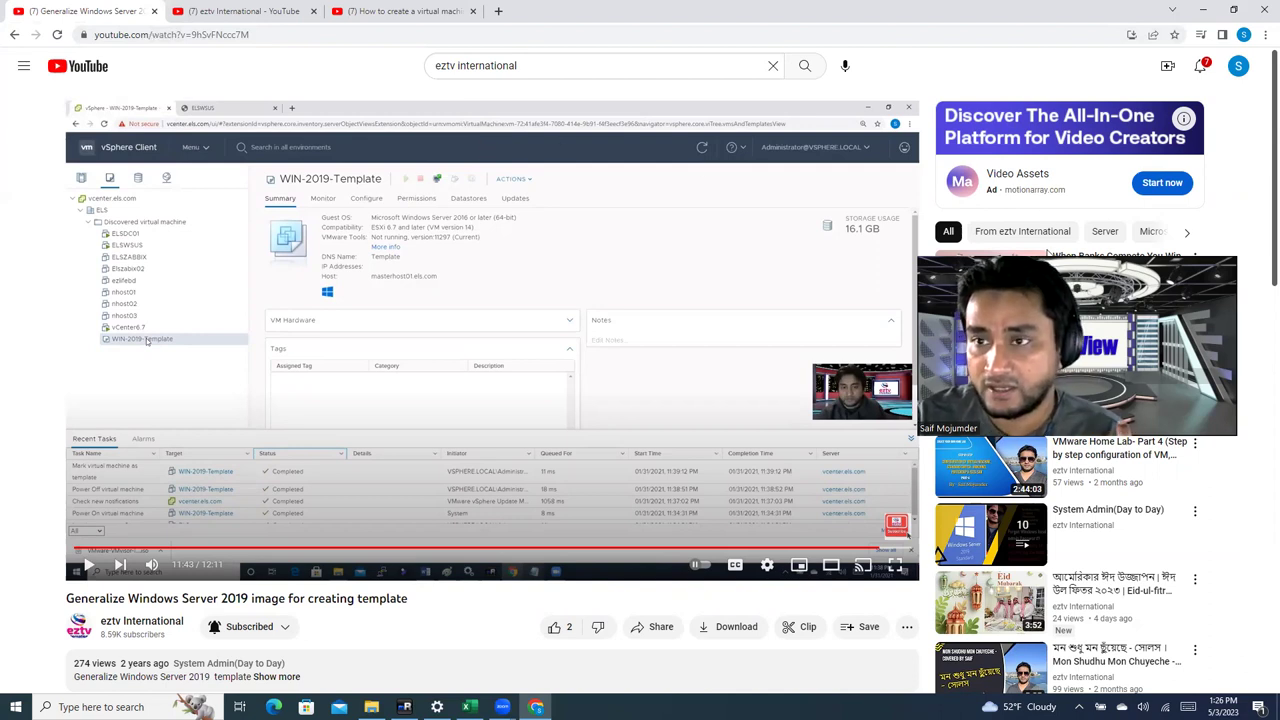
{"action": "left_click", "coordinate": [373, 12]}
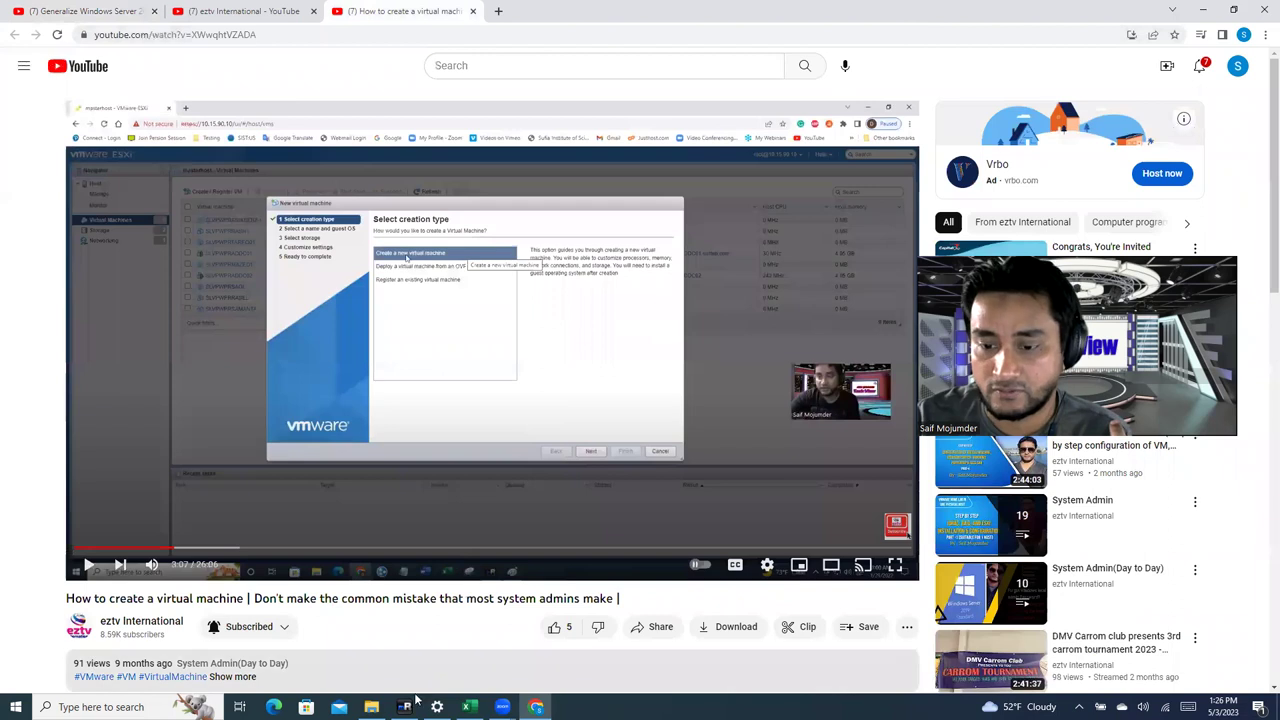
{"action": "left_click", "coordinate": [405, 706]}
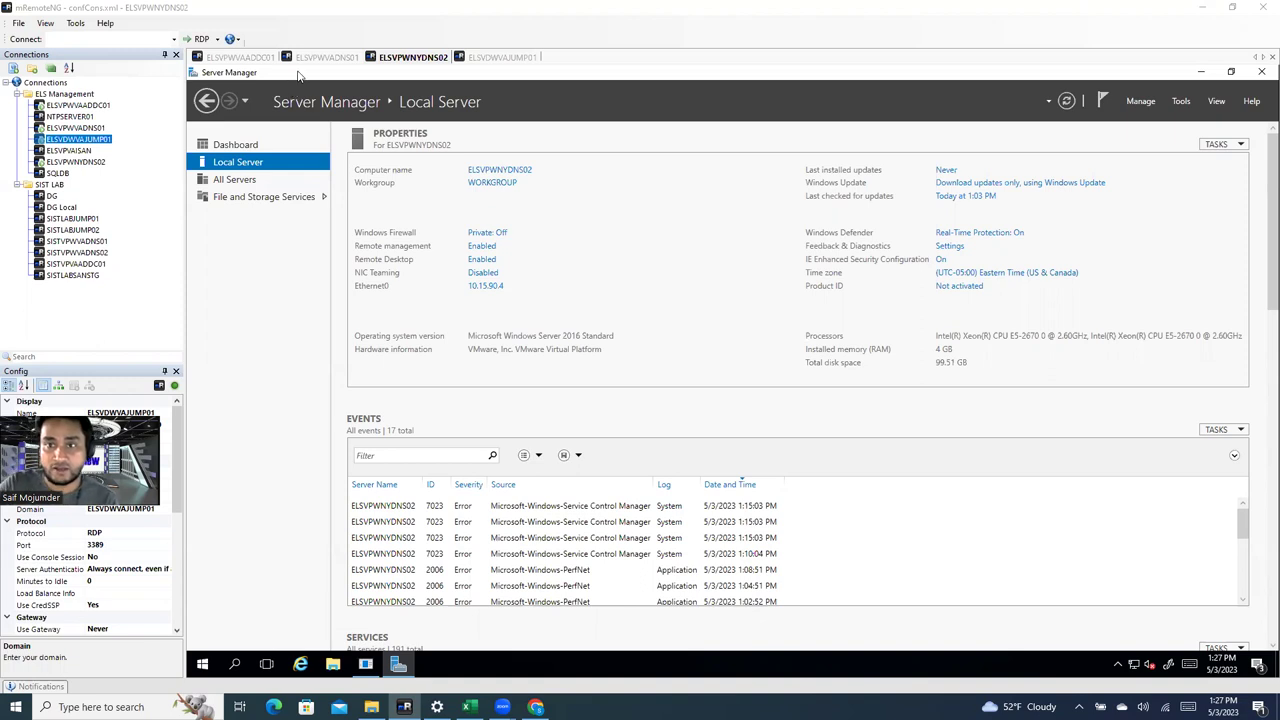
- Check the ELSVPWVADNS01 session, then return to ELSVPWNYDNS02's Server Manager Local Server view
{"action": "left_click", "coordinate": [328, 60]}
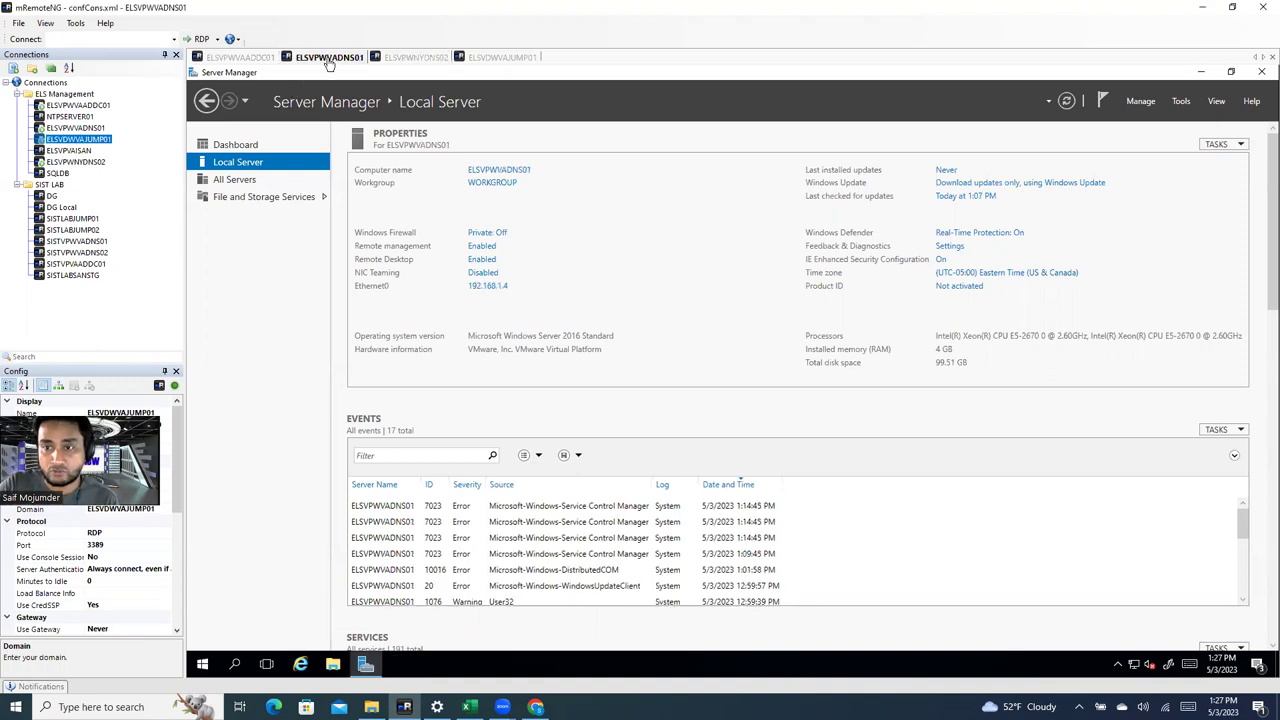
{"action": "left_click", "coordinate": [422, 60]}
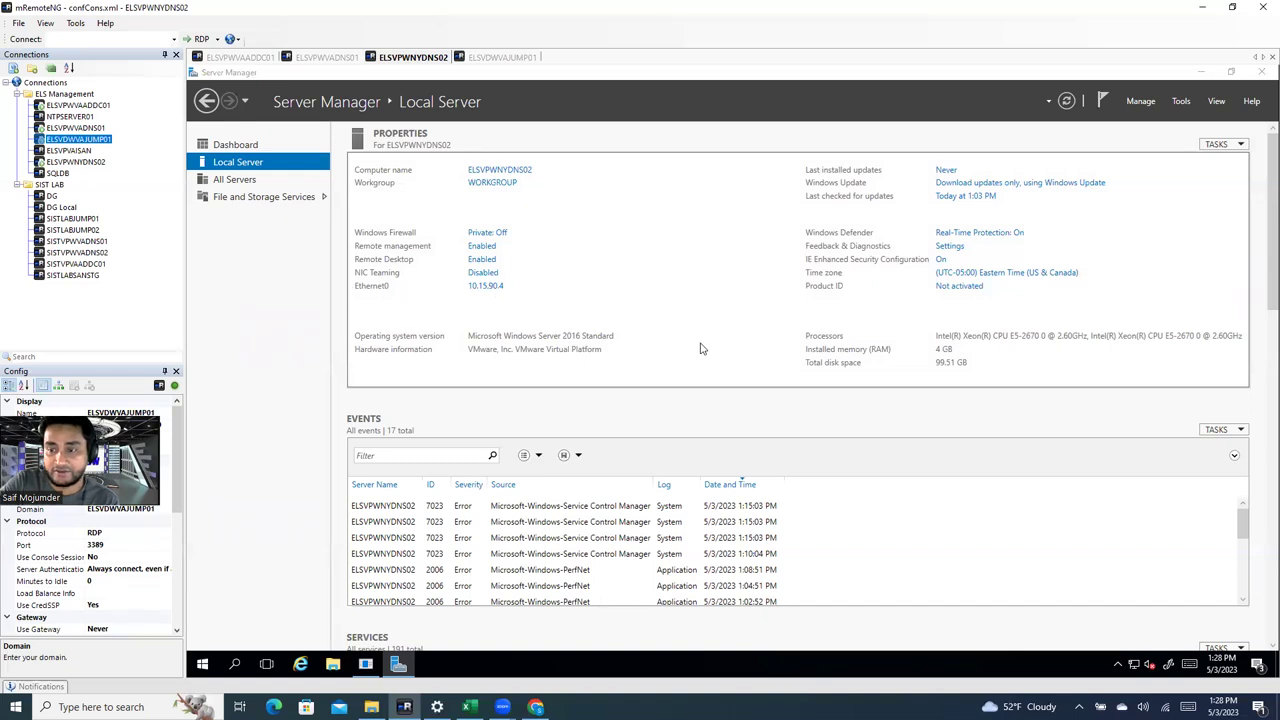
- Open ELSVPWNYDNS02's Ethernet0 IPv4 settings to review the static address and DNS servers
{"action": "double_click", "coordinate": [420, 250]}
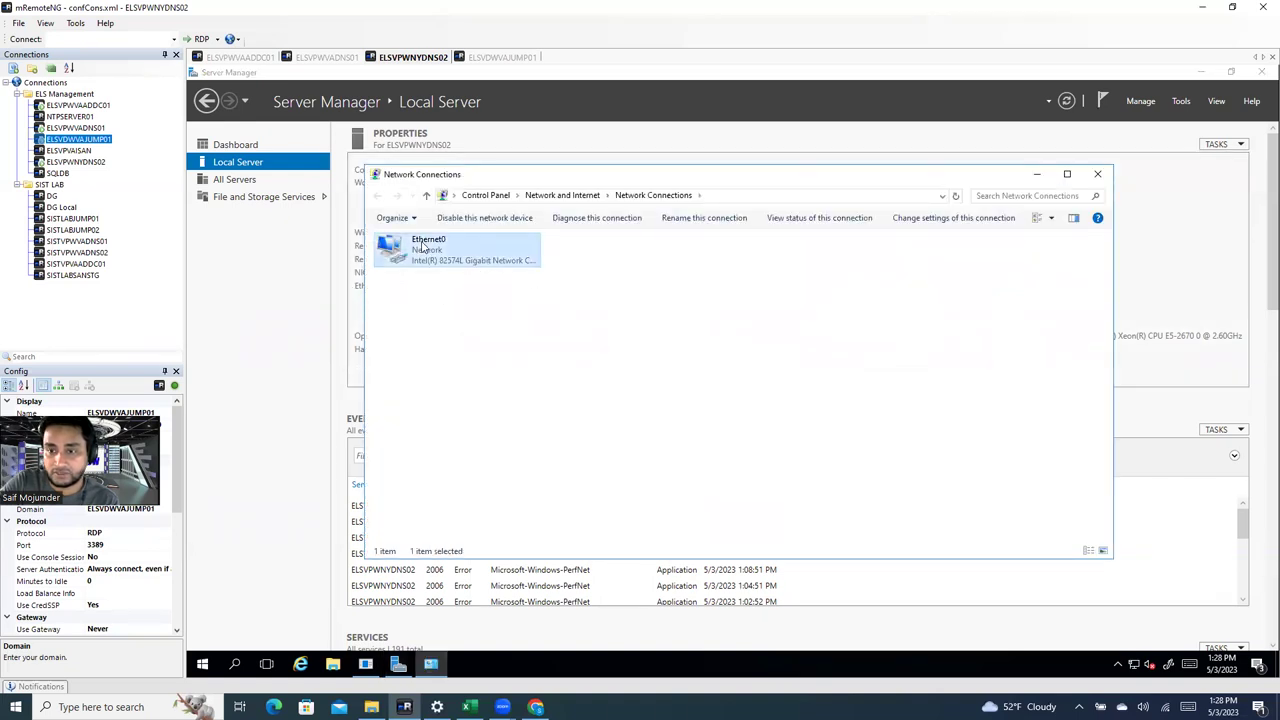
{"action": "left_click", "coordinate": [653, 474]}
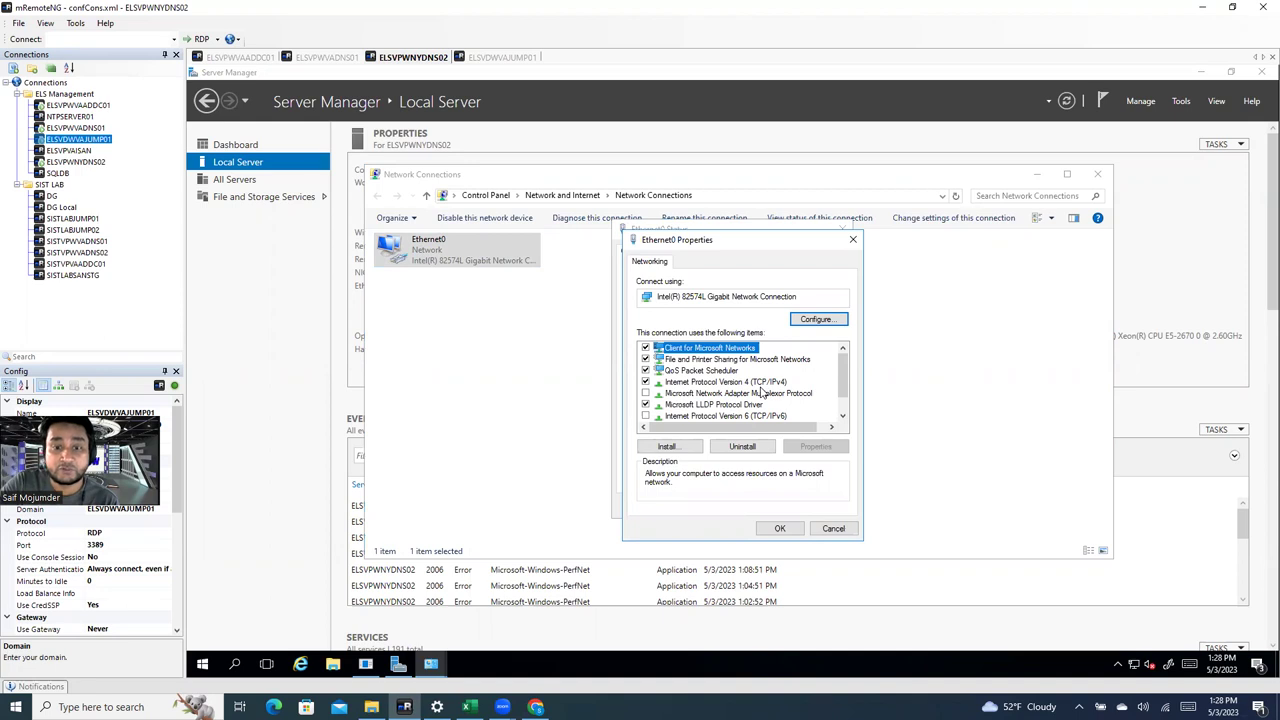
{"action": "left_click", "coordinate": [759, 383]}
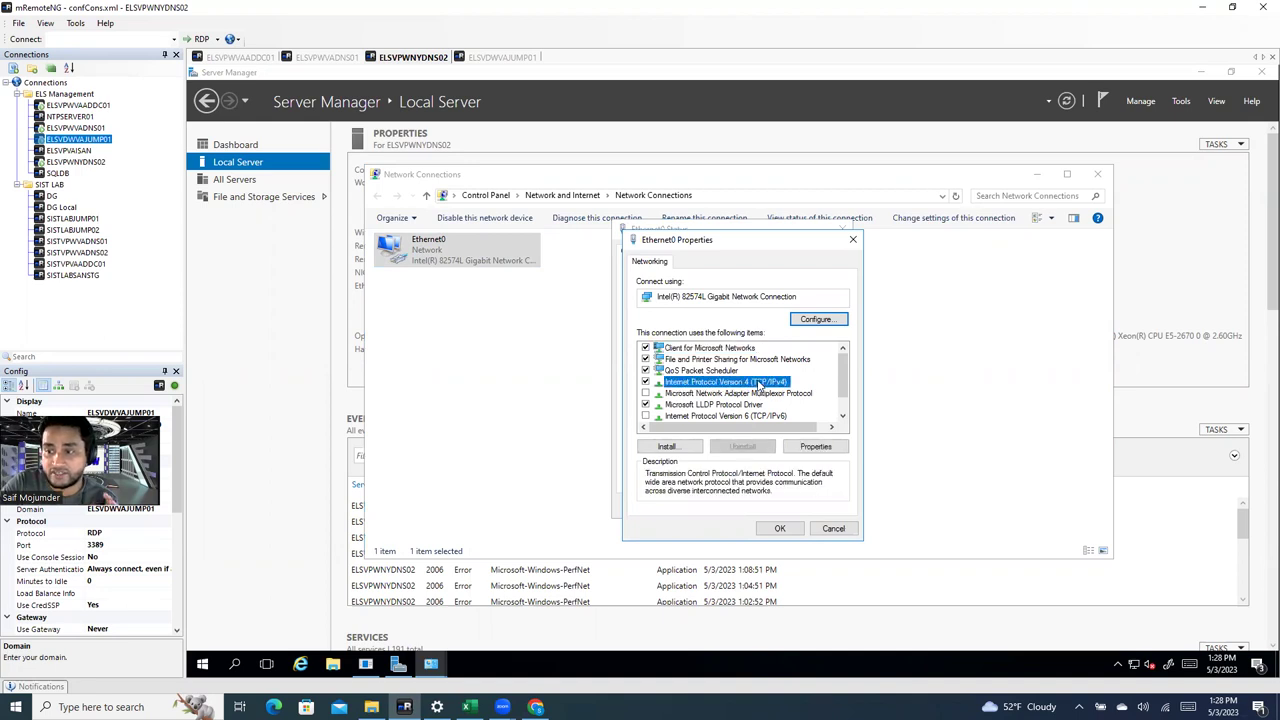
{"action": "double_click", "coordinate": [759, 383]}
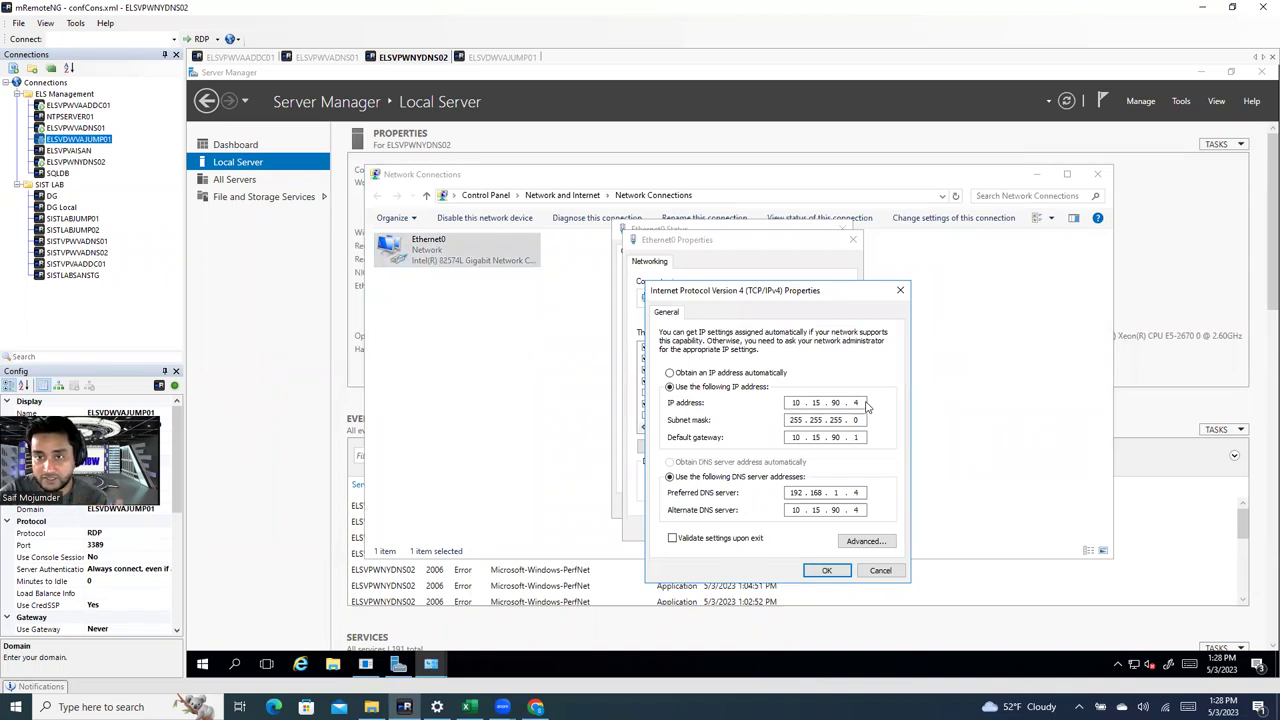
- Close the IPv4, Ethernet0 properties and status windows unchanged, then go to ELSVPWVADNS01
{"action": "left_click", "coordinate": [900, 292]}
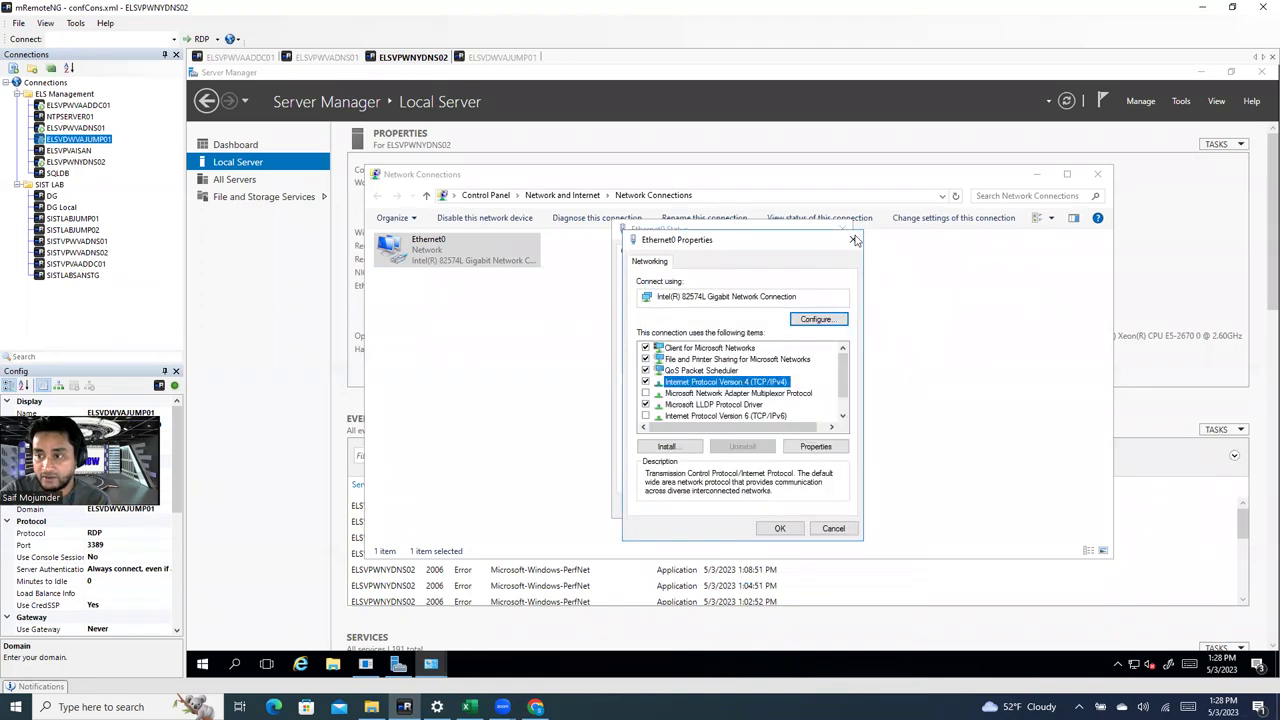
{"action": "left_click", "coordinate": [855, 240]}
{"action": "left_click", "coordinate": [842, 229]}
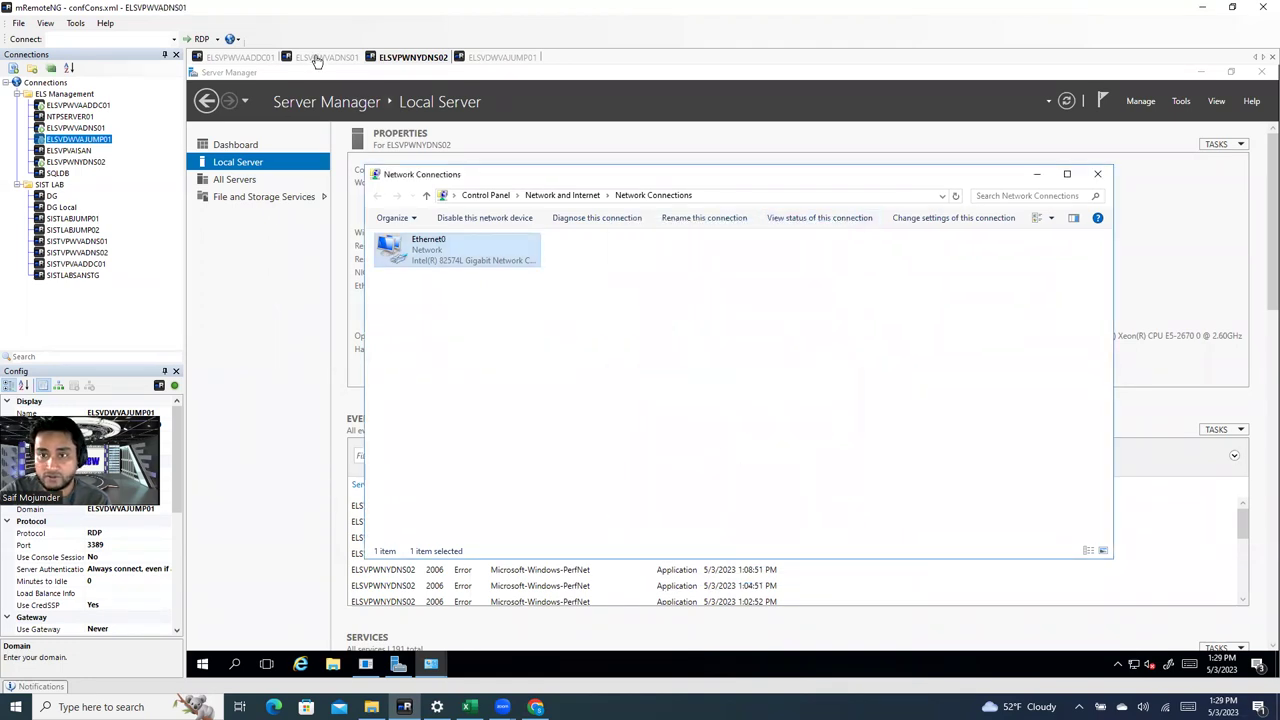
{"action": "left_click", "coordinate": [318, 58]}
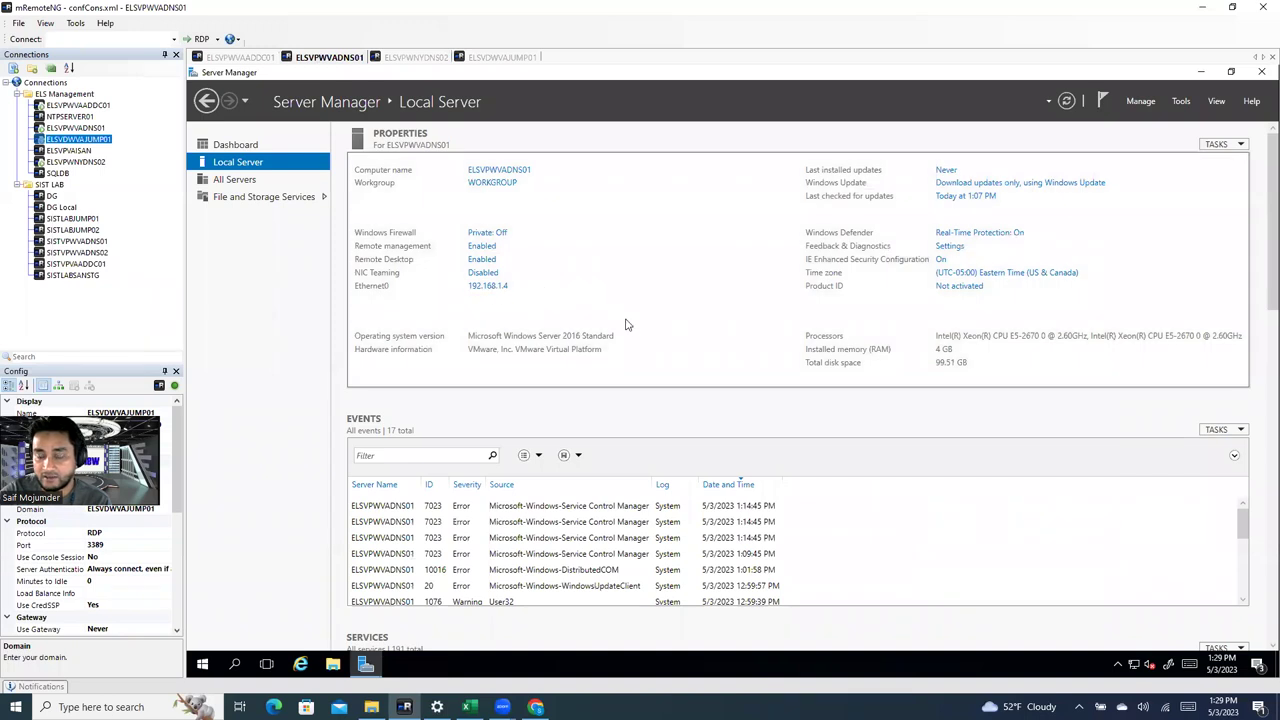
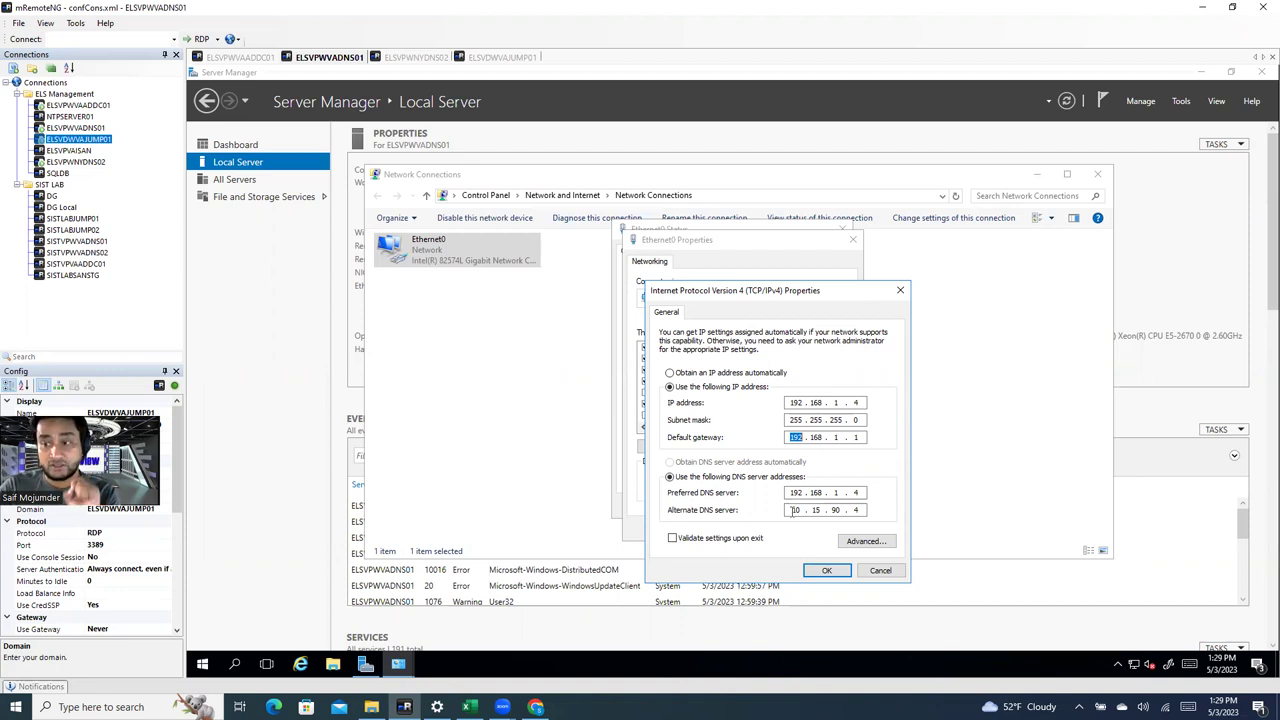
- Review the static IP 192.168.1.4 and preferred and alternate DNS server octets in IPv4 properties
{"action": "left_click", "coordinate": [858, 493]}
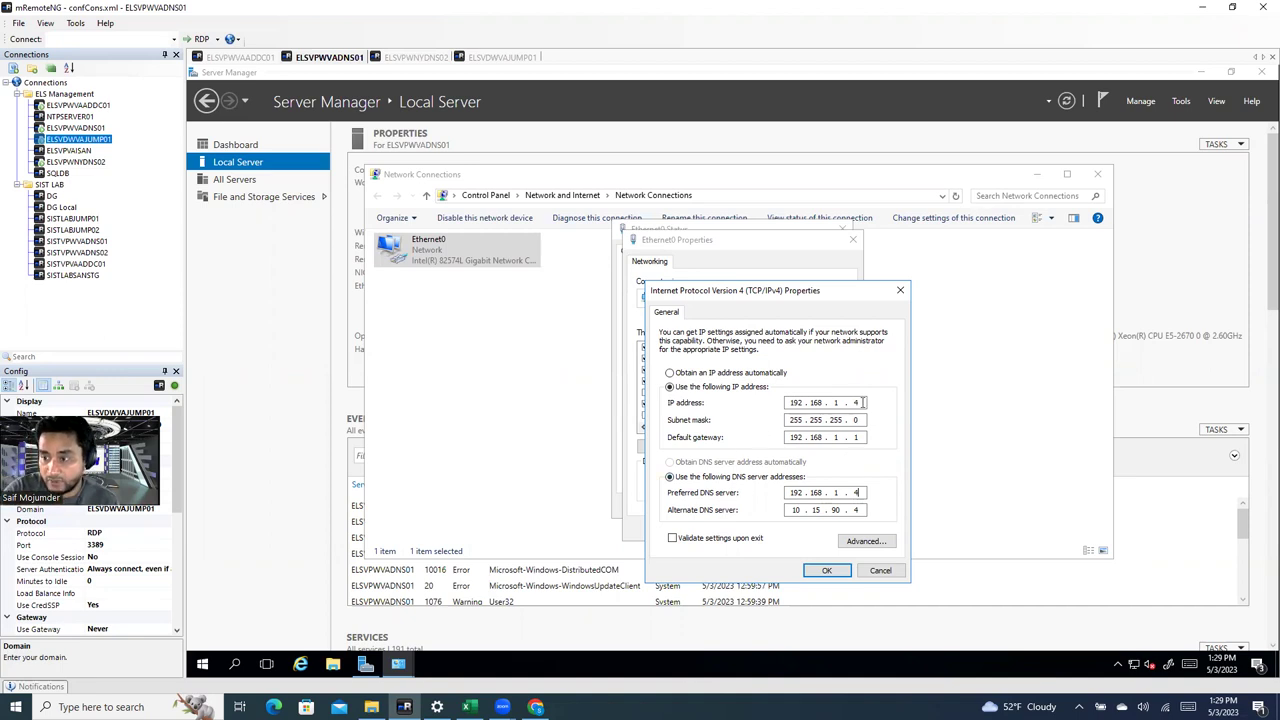
{"action": "left_click", "coordinate": [862, 492]}
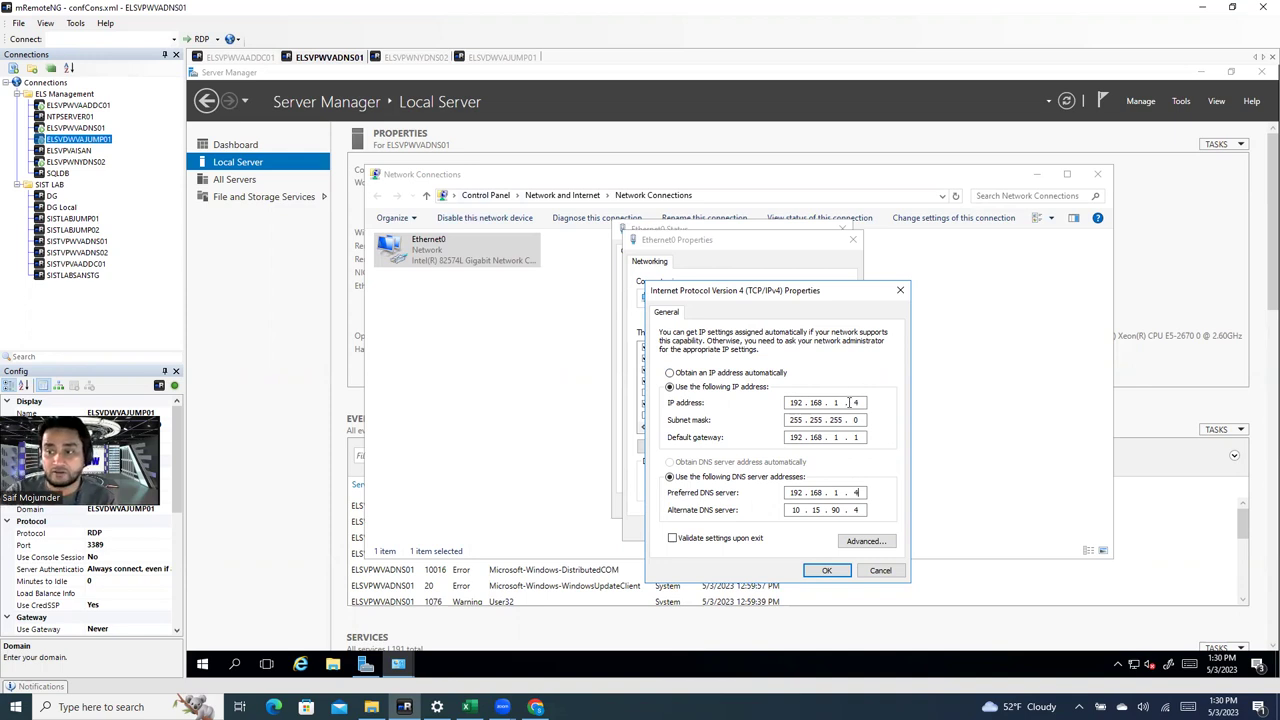
{"action": "left_click", "coordinate": [854, 402]}
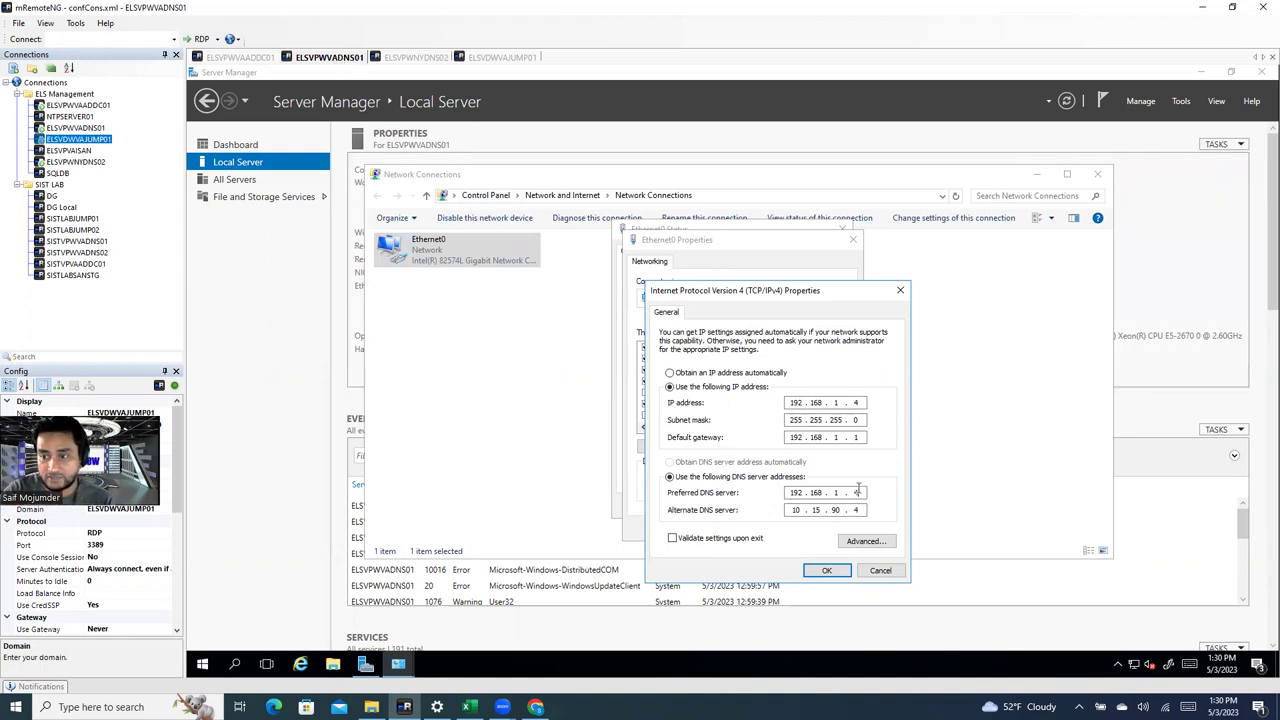
{"action": "left_click", "coordinate": [845, 492]}
{"action": "left_click", "coordinate": [829, 402]}
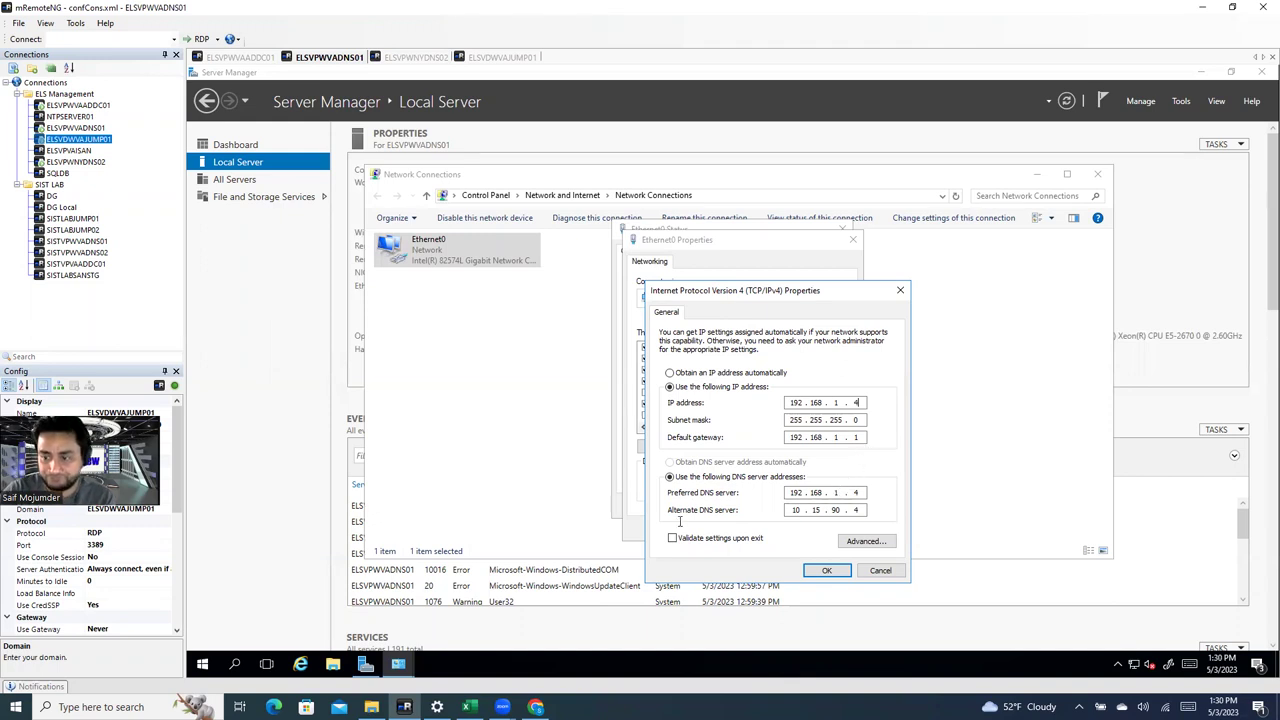
{"action": "double_click", "coordinate": [796, 510]}
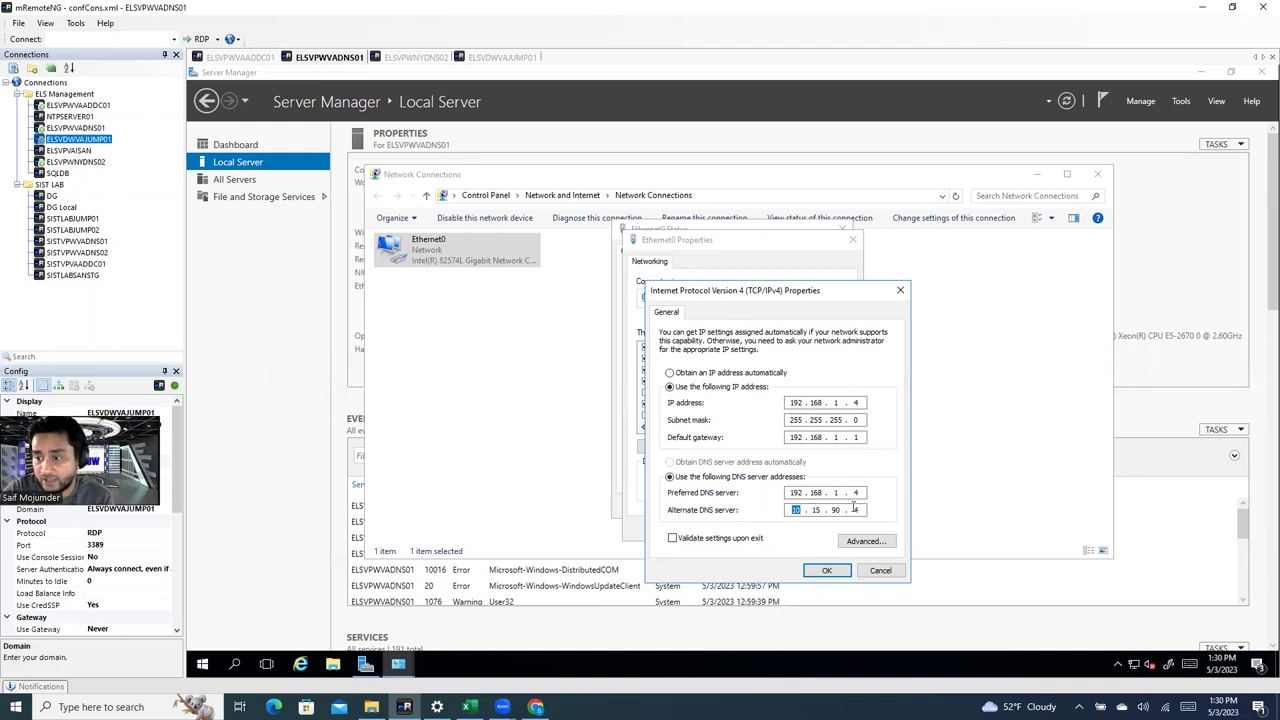
{"action": "left_click", "coordinate": [858, 510]}
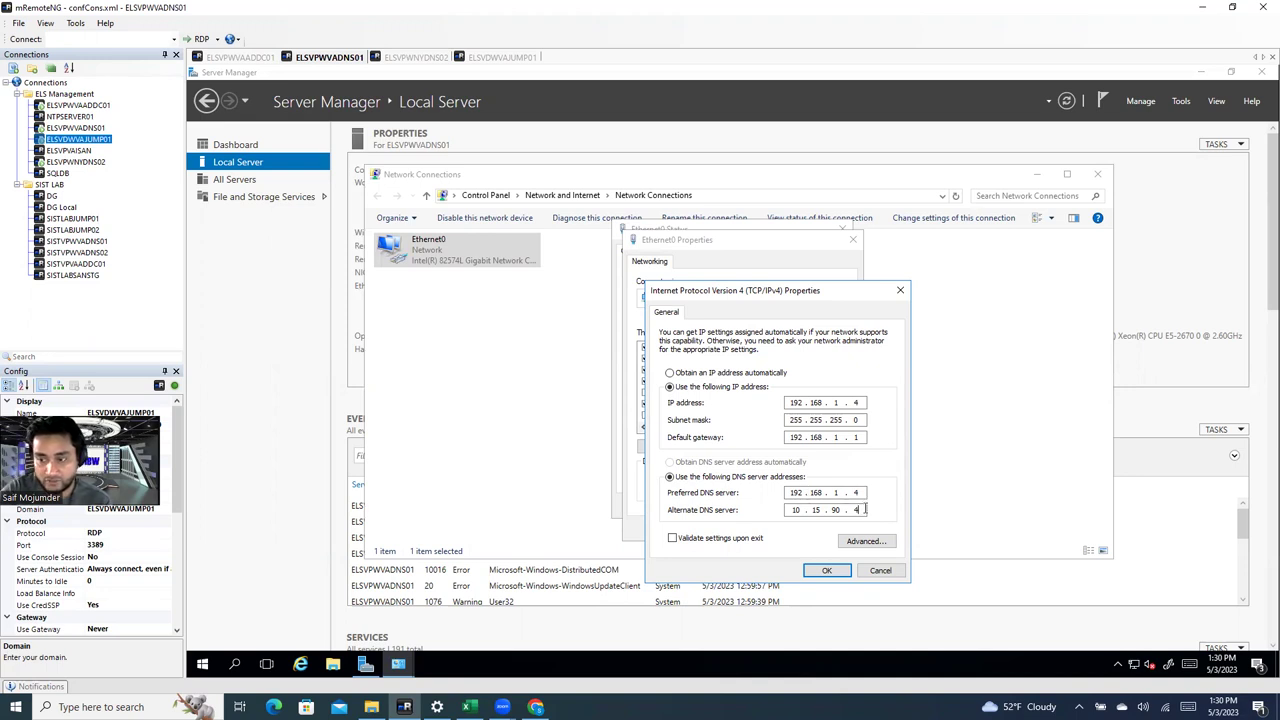
- Apply the IPv4 settings, close all network windows and switch to ELSVDWVAJUMP01
{"action": "left_click", "coordinate": [826, 570]}
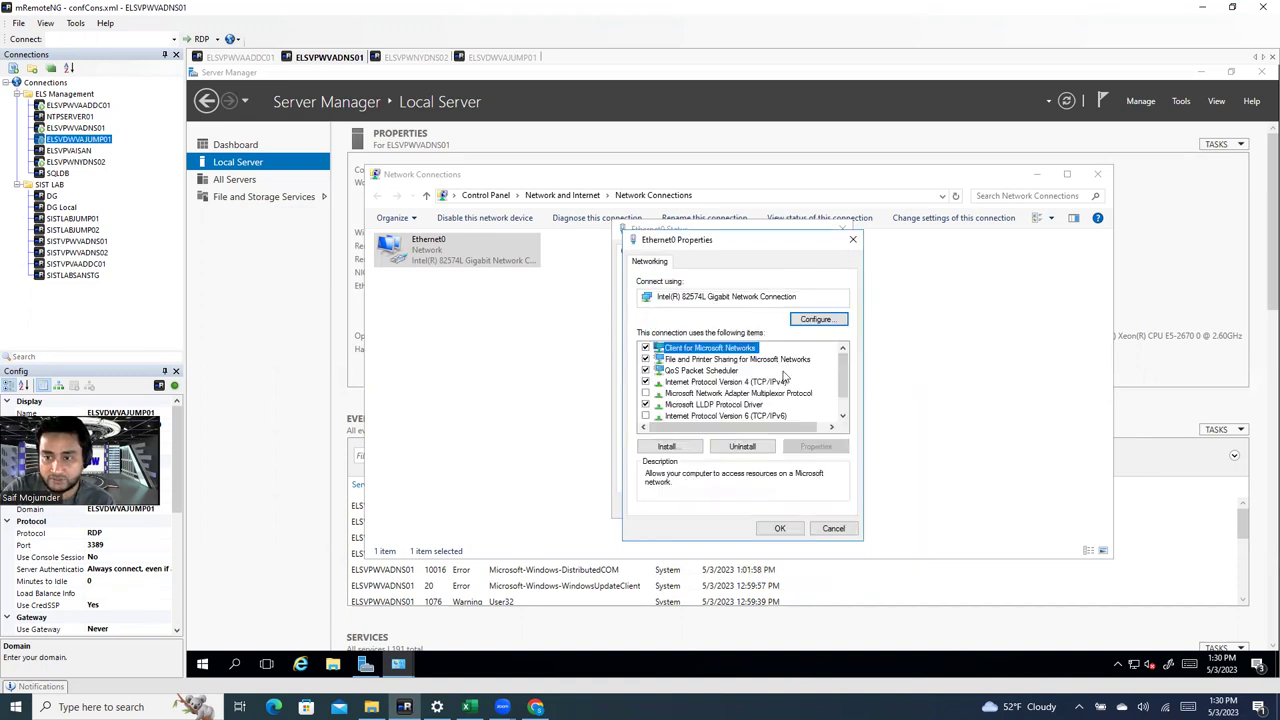
{"action": "left_click", "coordinate": [852, 240]}
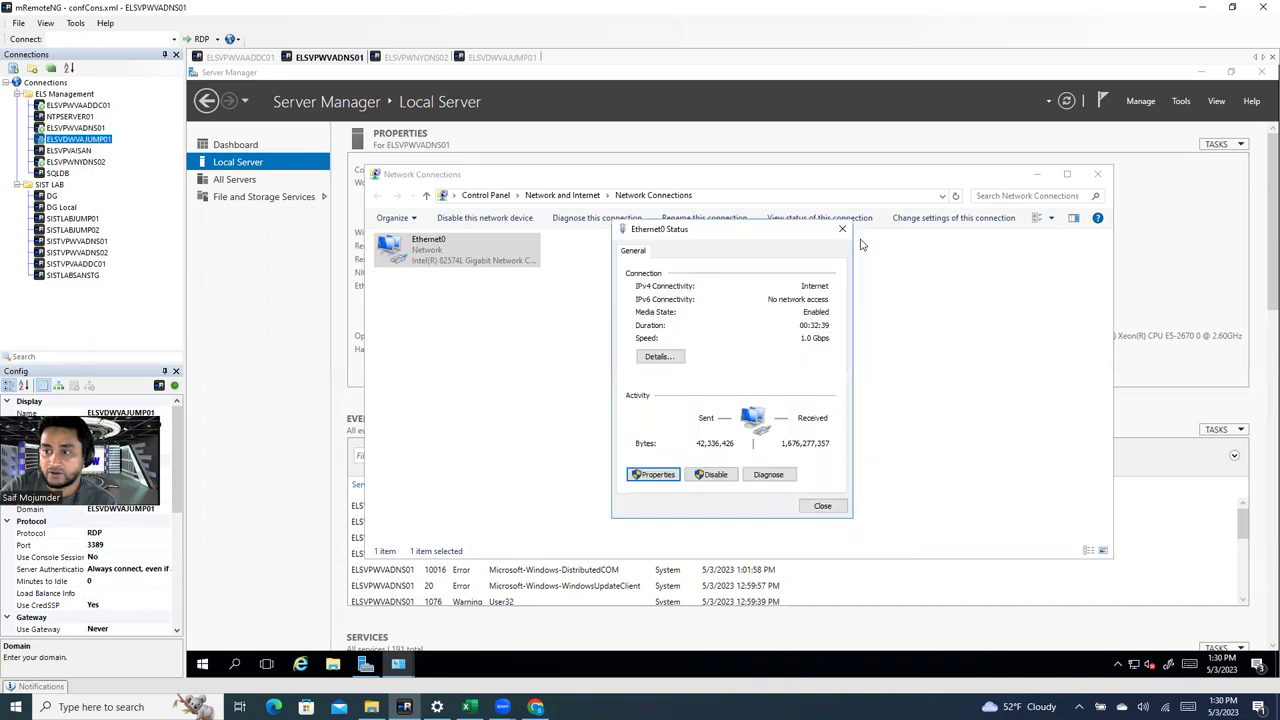
{"action": "left_click", "coordinate": [842, 229]}
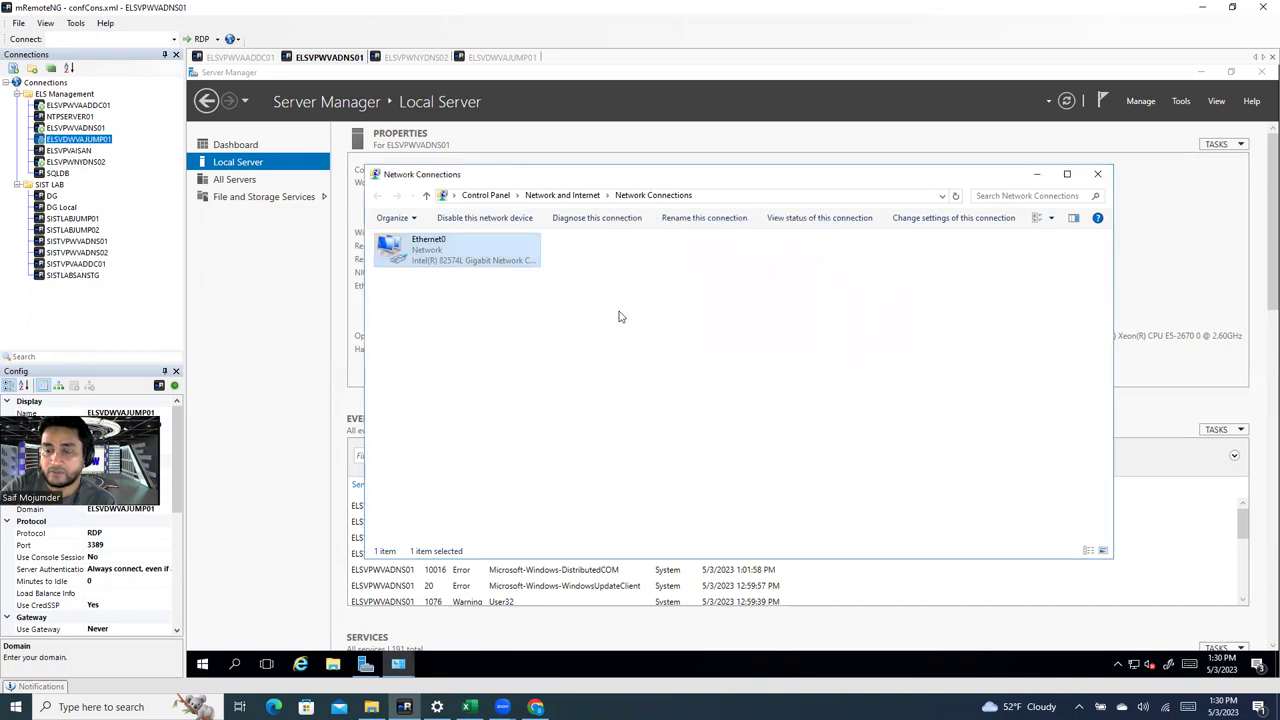
{"action": "left_click", "coordinate": [1097, 175]}
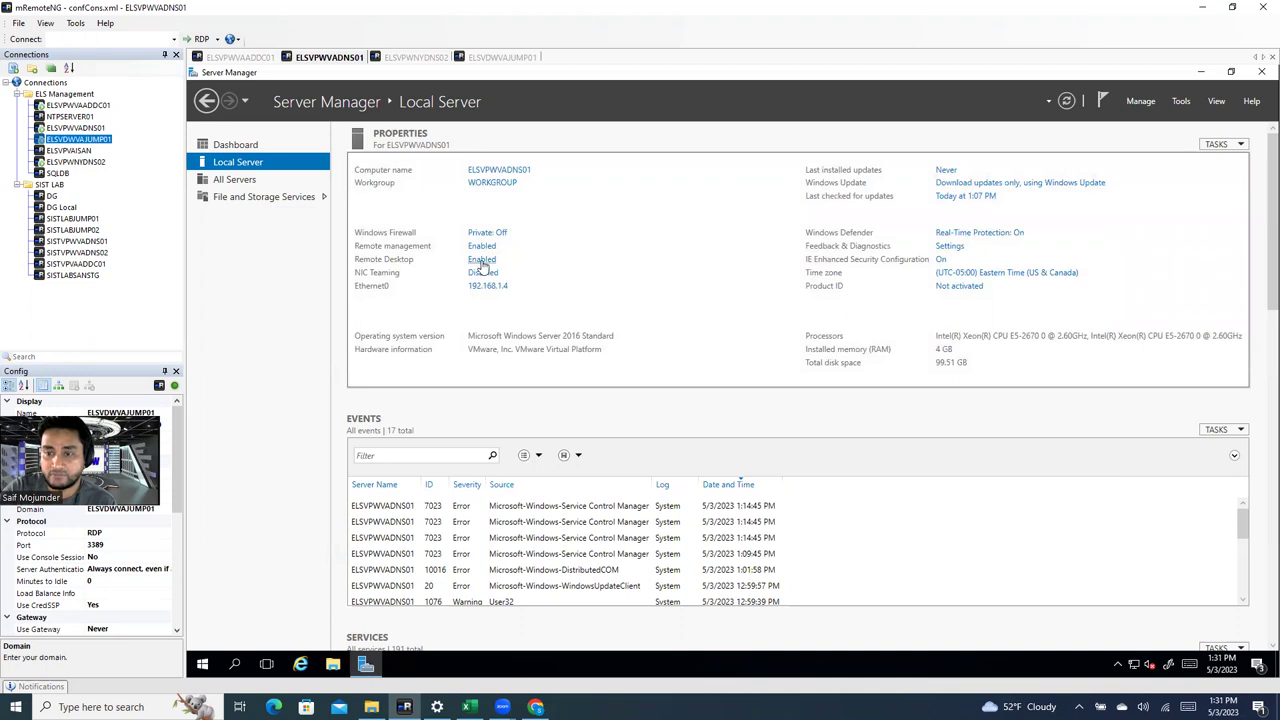
{"action": "left_click", "coordinate": [500, 57]}
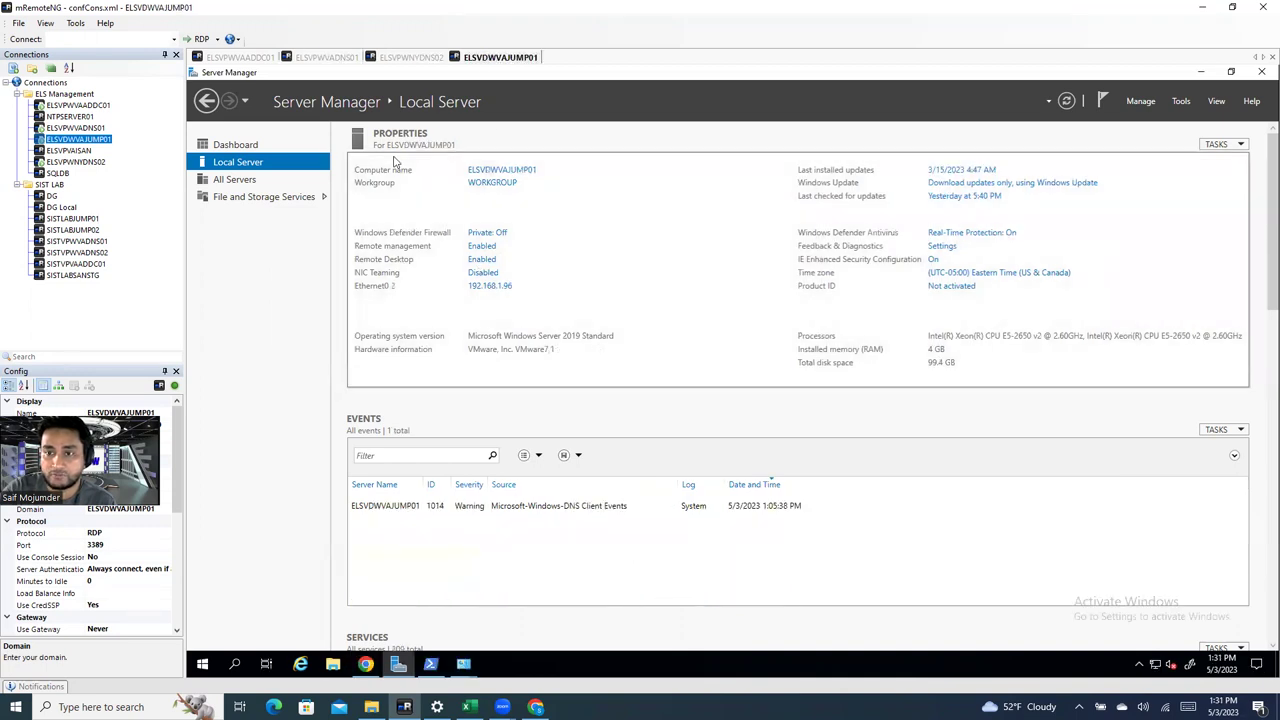
- Sign in to the ESXi Host Client as root with the account password
{"action": "left_click", "coordinate": [366, 664]}
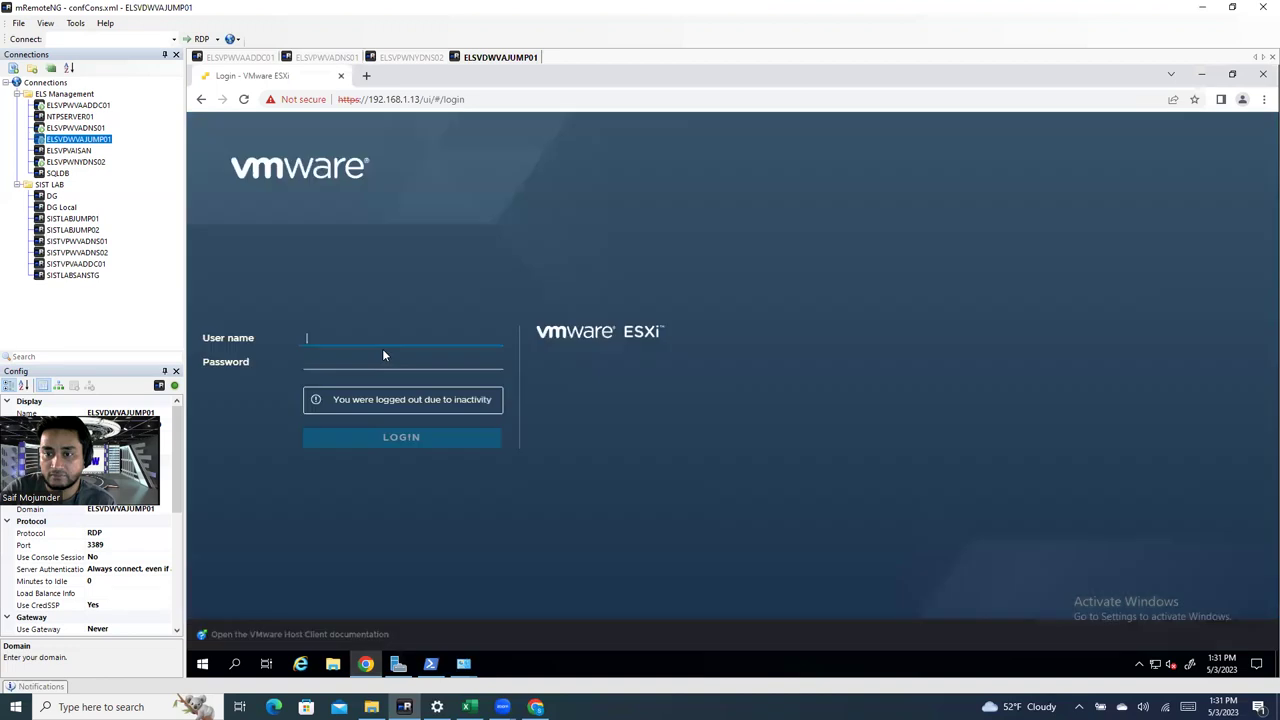
{"action": "left_click", "coordinate": [347, 337]}
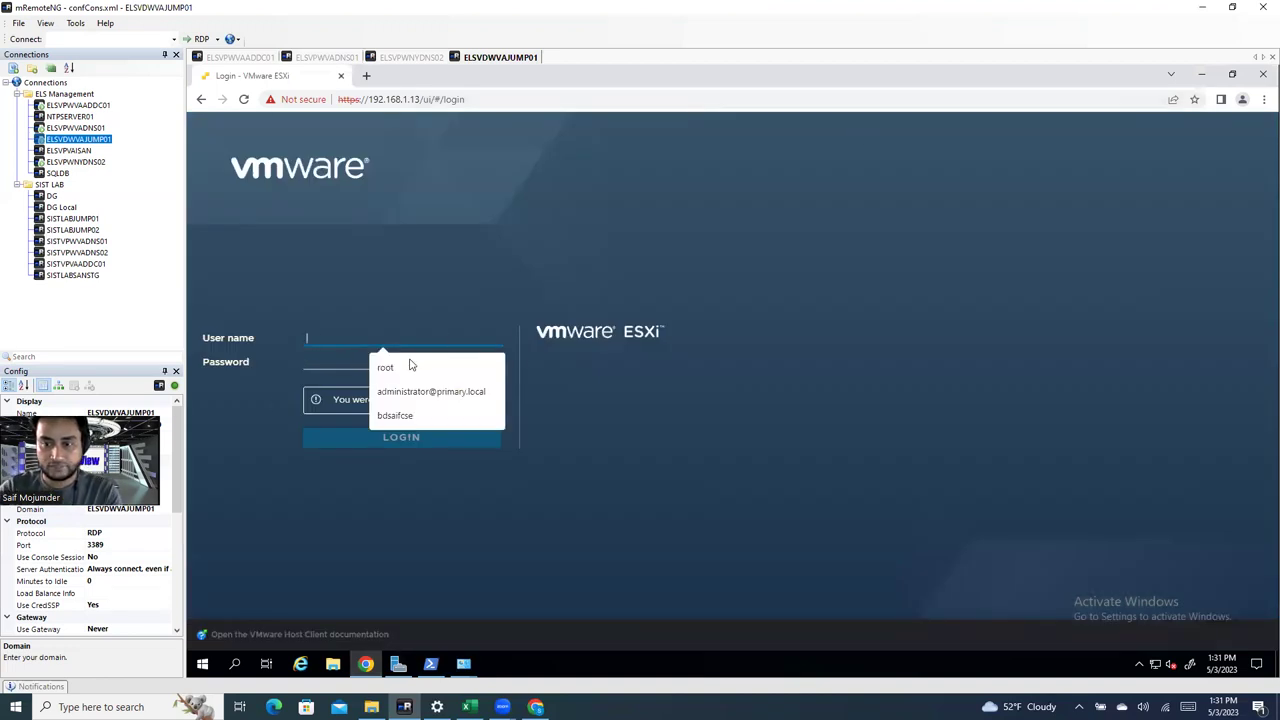
{"action": "left_click", "coordinate": [372, 366]}
{"action": "left_click", "coordinate": [333, 360]}
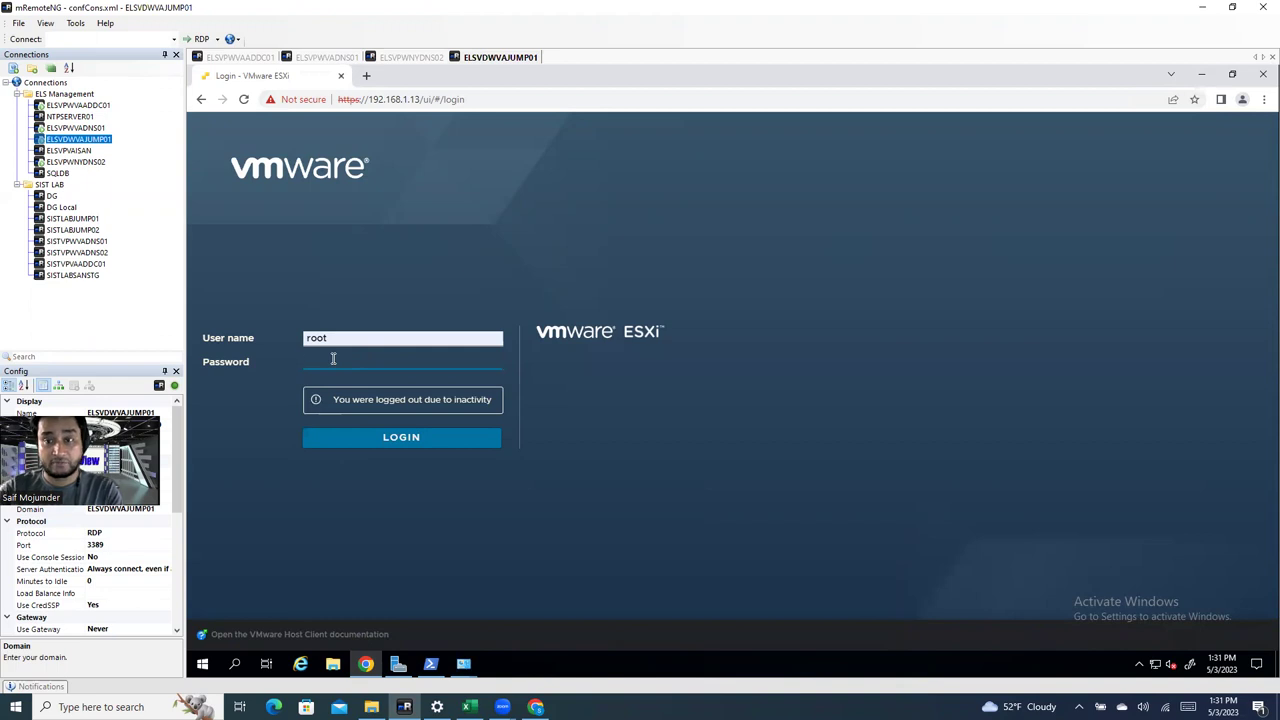
{"action": "left_click", "coordinate": [405, 58]}
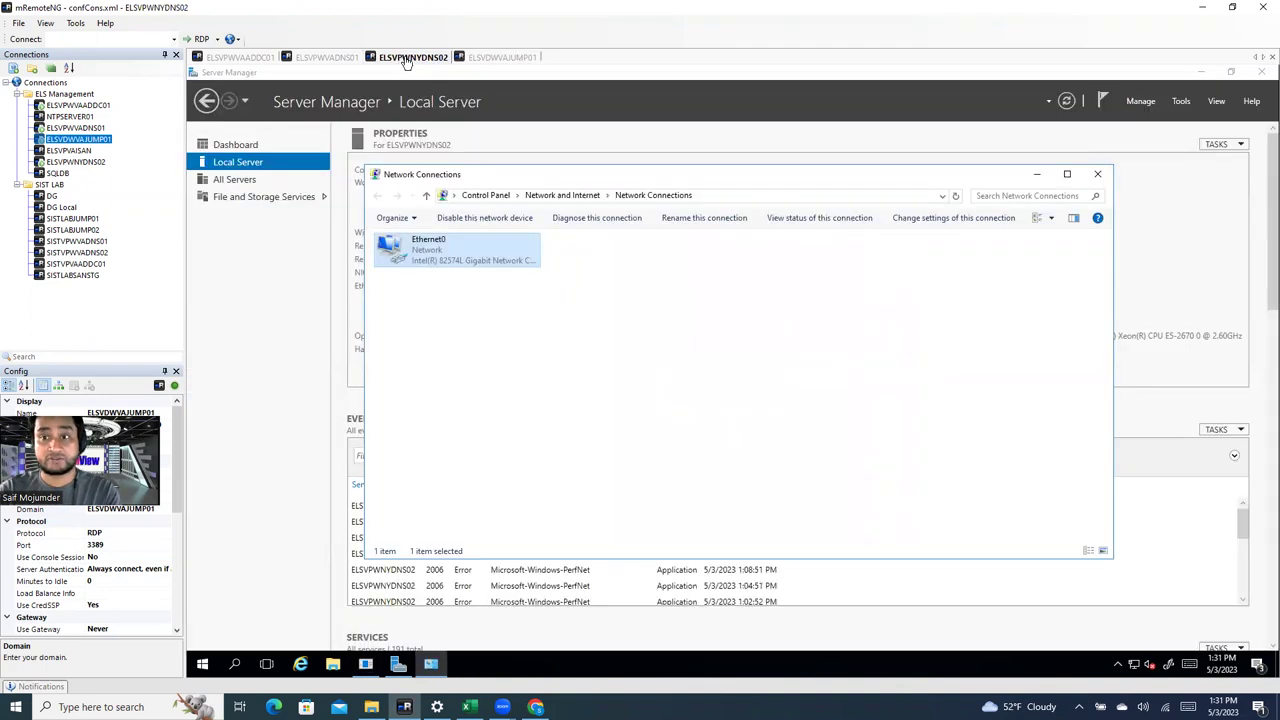
{"action": "left_click", "coordinate": [517, 62]}
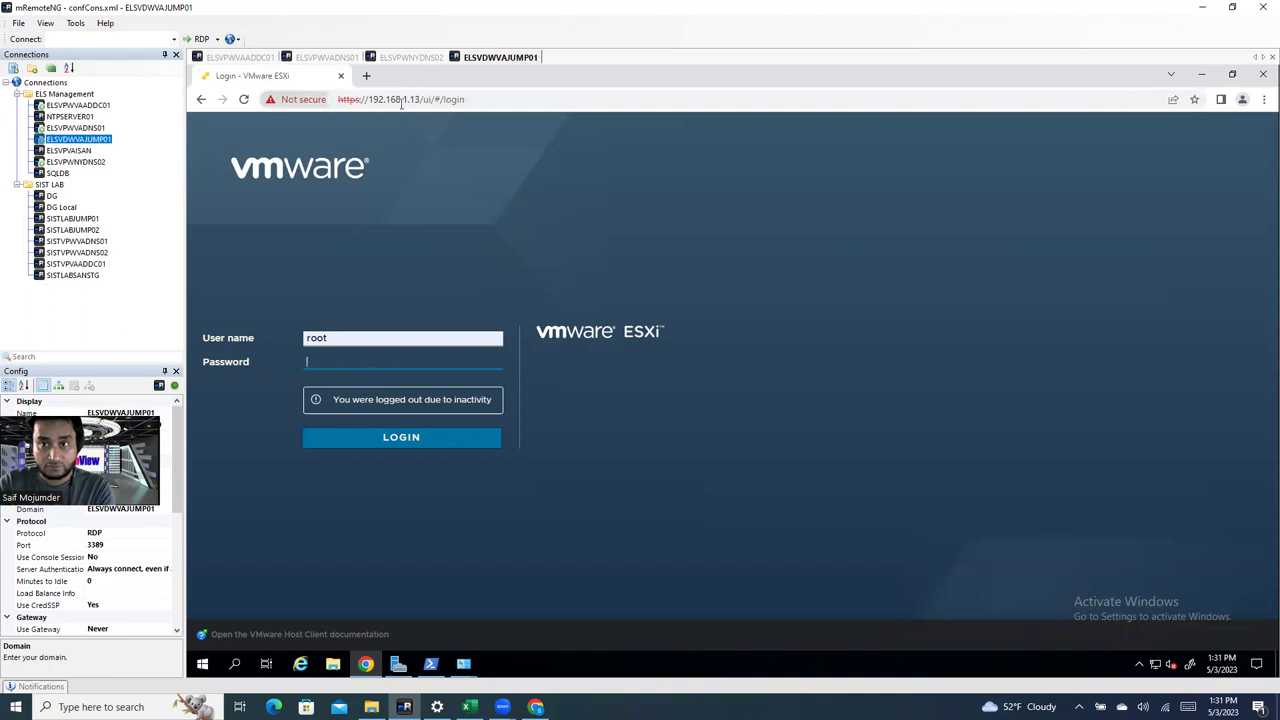
{"action": "type", "text": "•••••••••••••"}
{"action": "key", "text": "Return"}
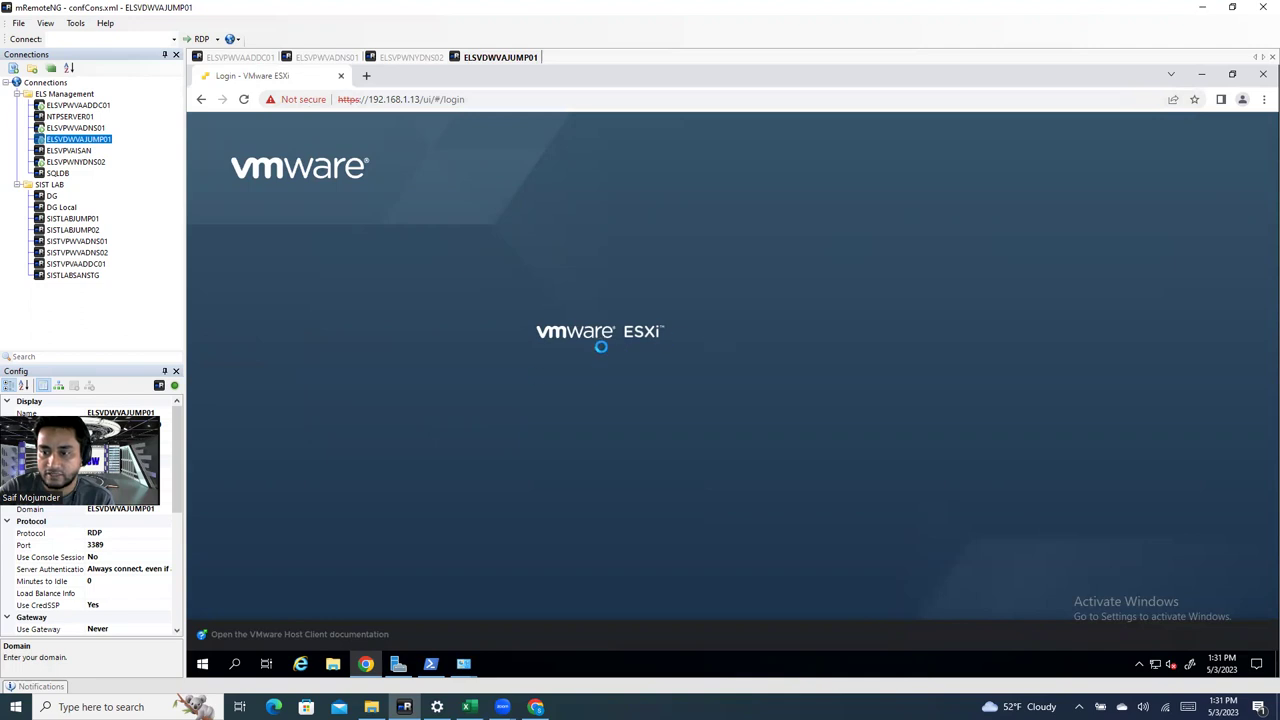
- Load the ESXi host client at 192.168.1.13 in a new browser tab
{"action": "left_click", "coordinate": [367, 77]}
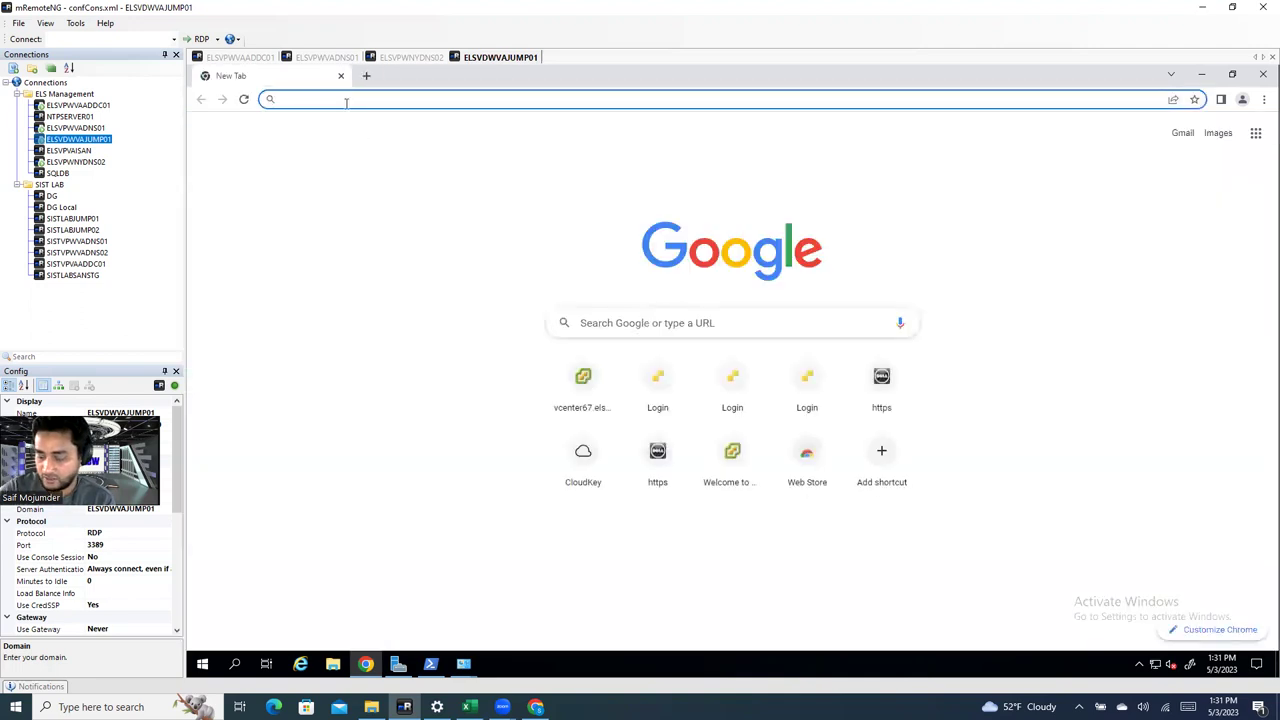
{"action": "type", "text": "10.10"}
{"action": "key", "text": "BackSpace"}
{"action": "key", "text": "BackSpace"}
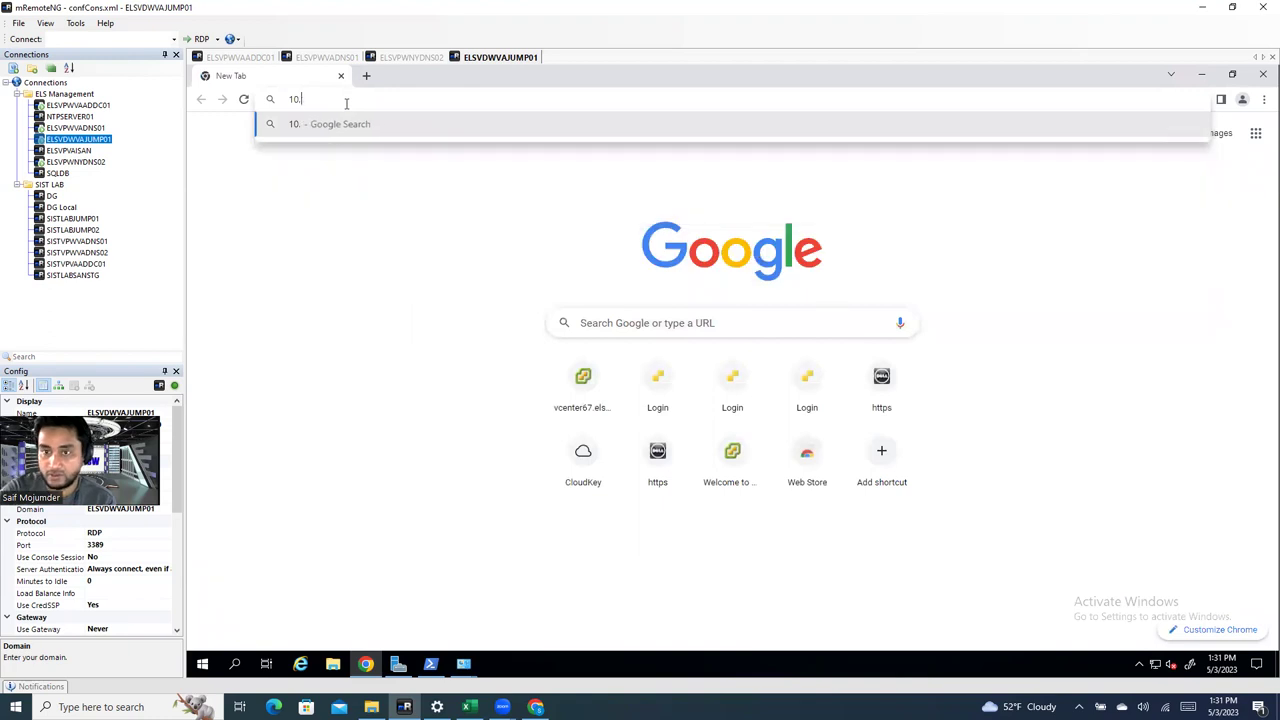
{"action": "key", "text": "BackSpace"}
{"action": "key", "text": "BackSpace"}
{"action": "key", "text": "BackSpace"}
{"action": "type", "text": "192.168."}
{"action": "key", "text": "Return"}
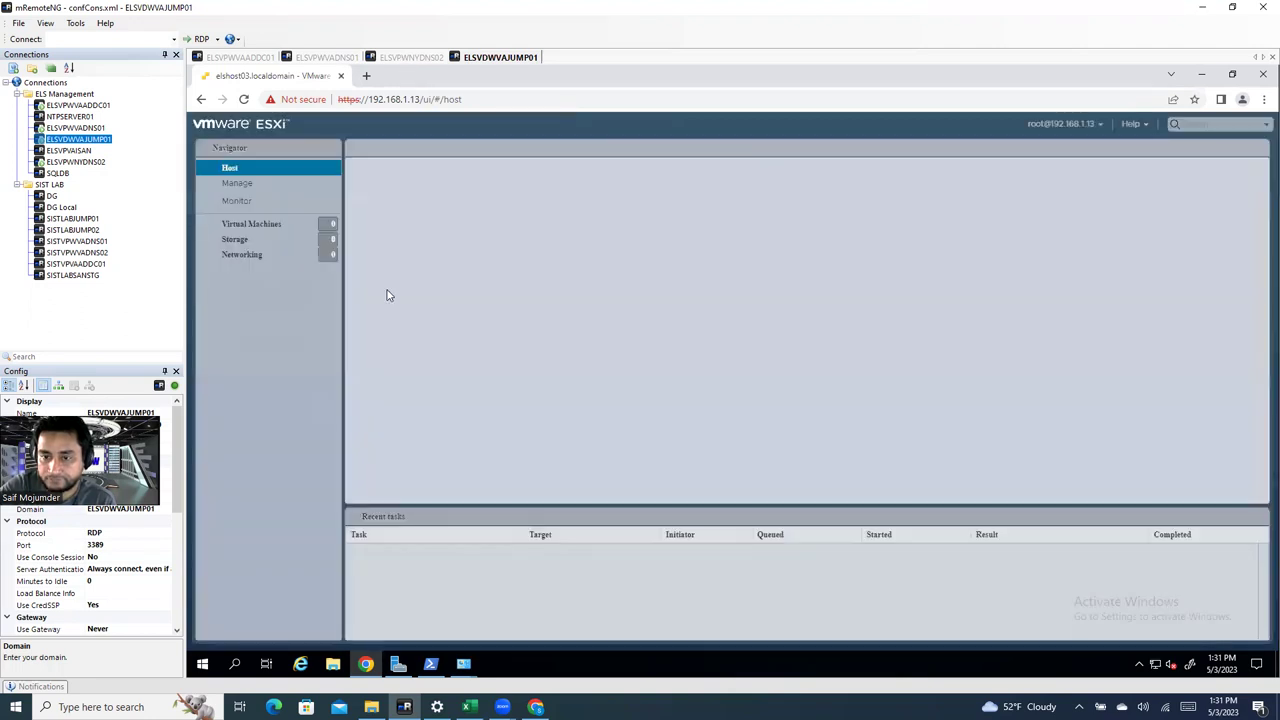
- Open the ELSVPWVADNS01 VM console and send Ctrl-Alt-Delete to reach the Administrator sign-in
{"action": "left_click", "coordinate": [277, 226]}
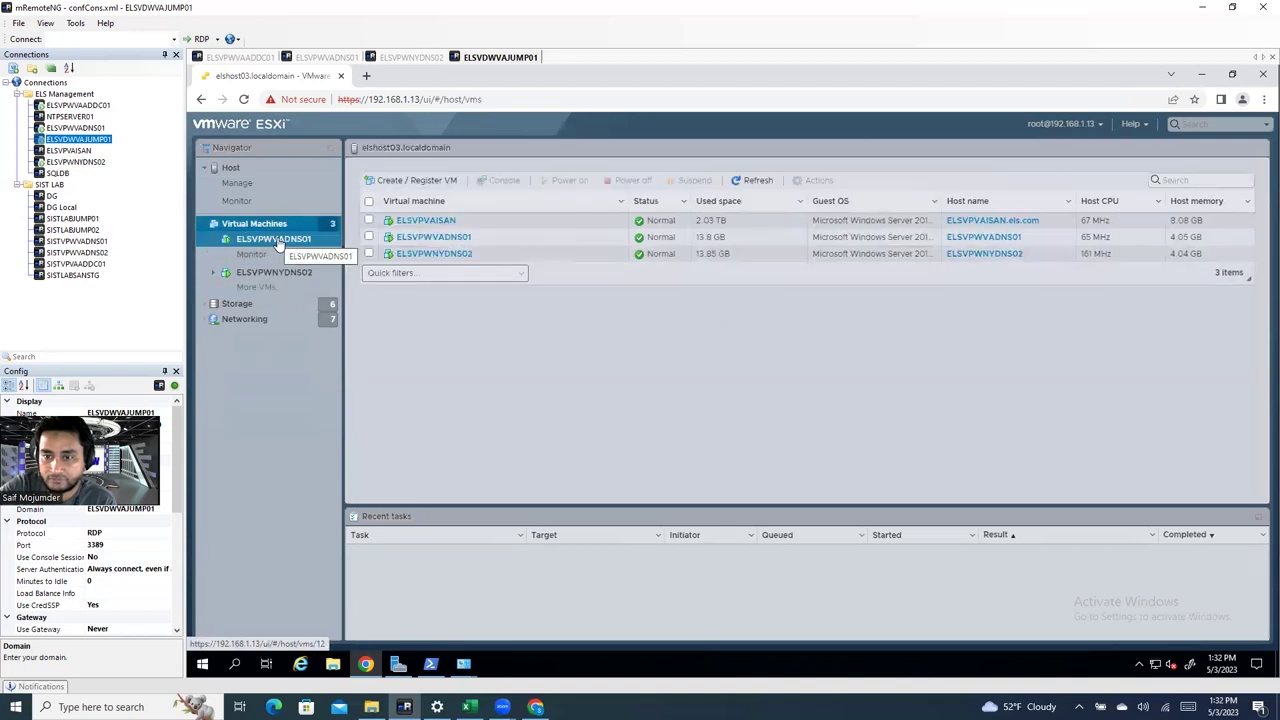
{"action": "left_click", "coordinate": [281, 245]}
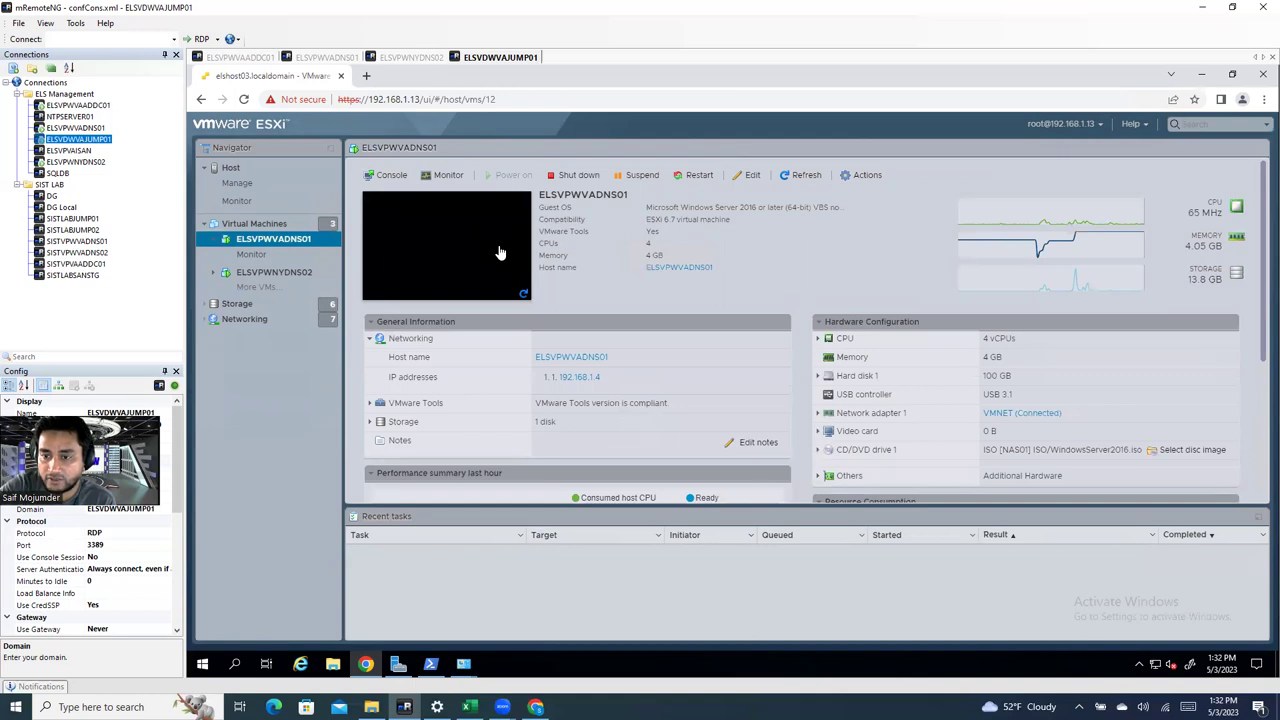
{"action": "left_click", "coordinate": [500, 252]}
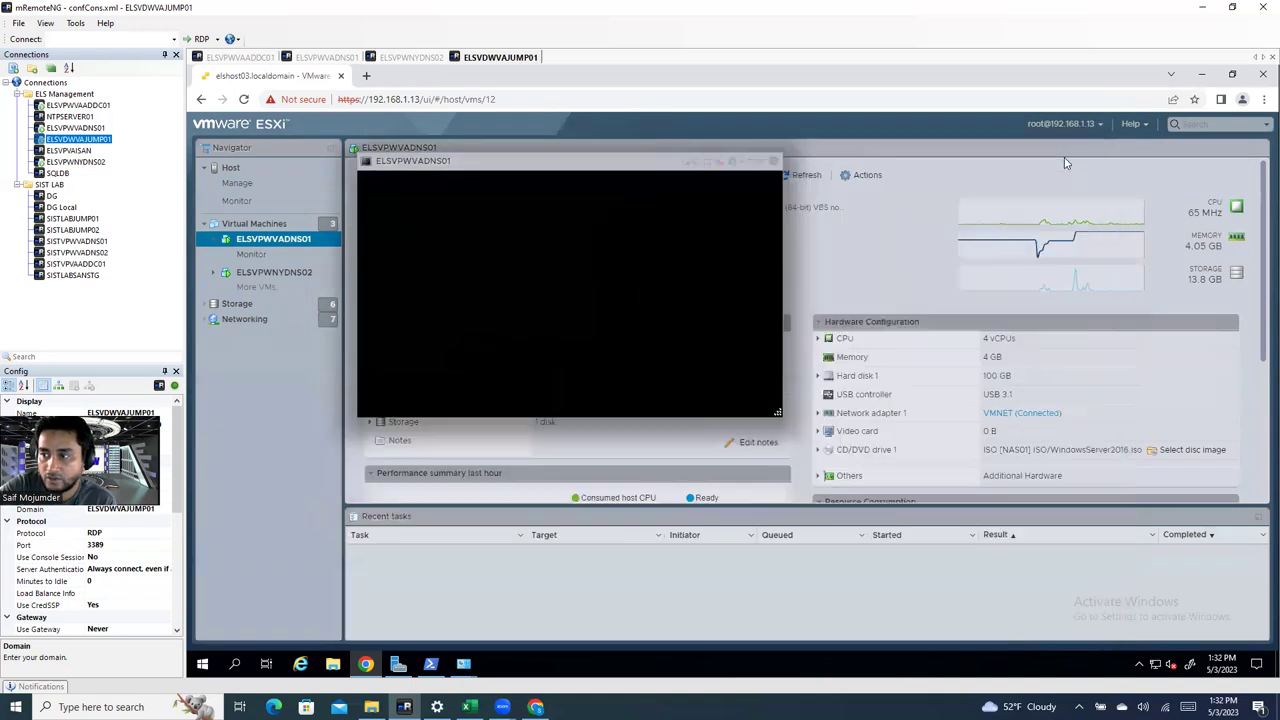
{"action": "left_click", "coordinate": [750, 163]}
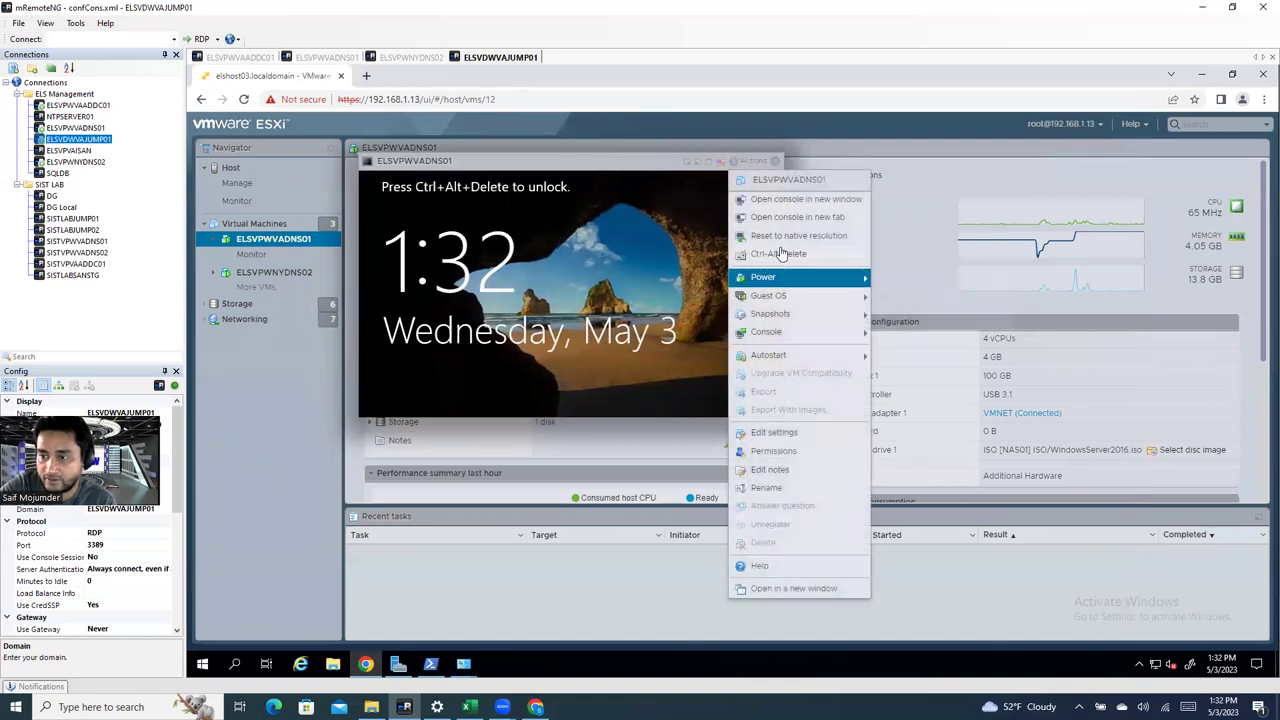
{"action": "left_click", "coordinate": [781, 254]}
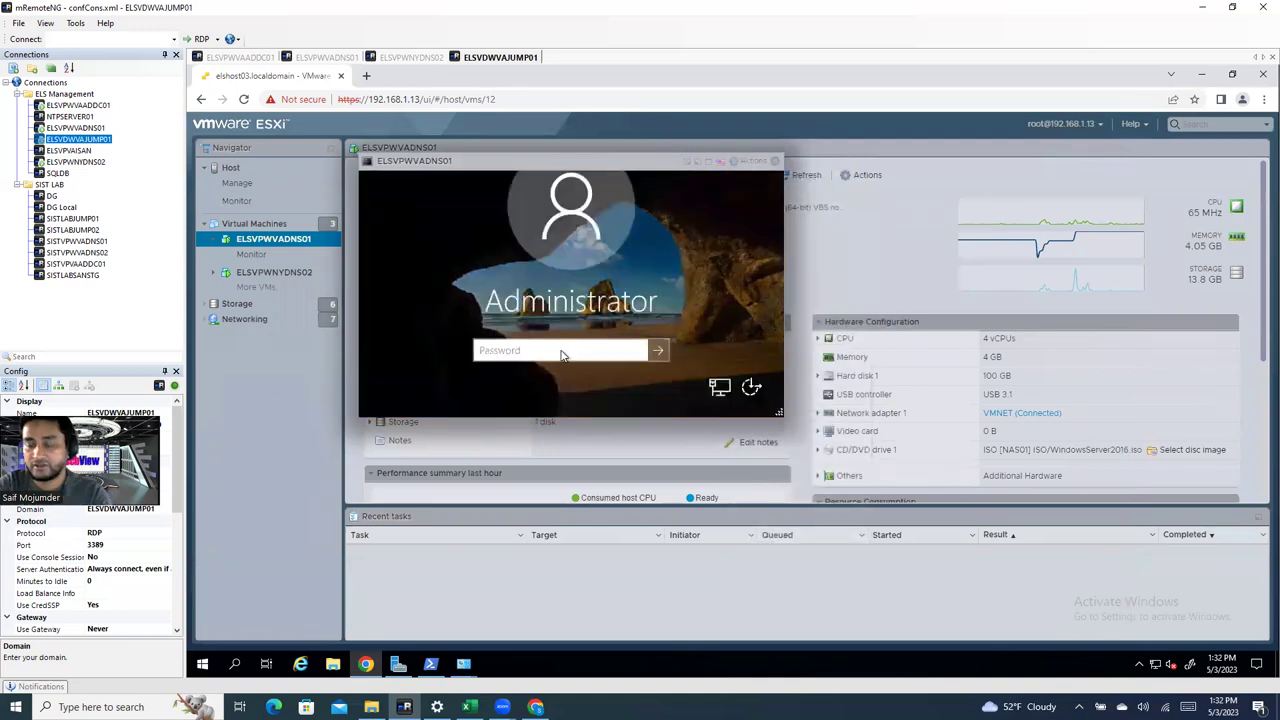
{"action": "left_click", "coordinate": [403, 58]}
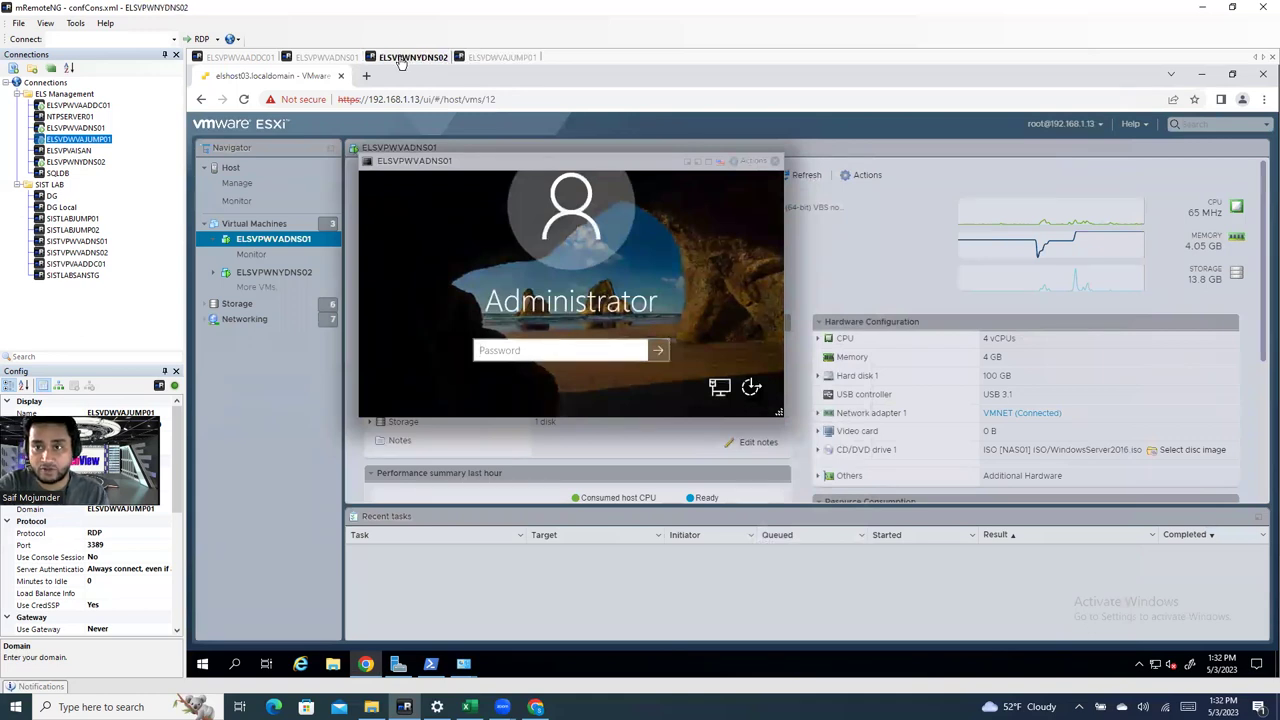
- Switch to the ELSVPWVADNS01 session showing Server Manager's Local Server page
{"action": "left_click", "coordinate": [335, 57]}
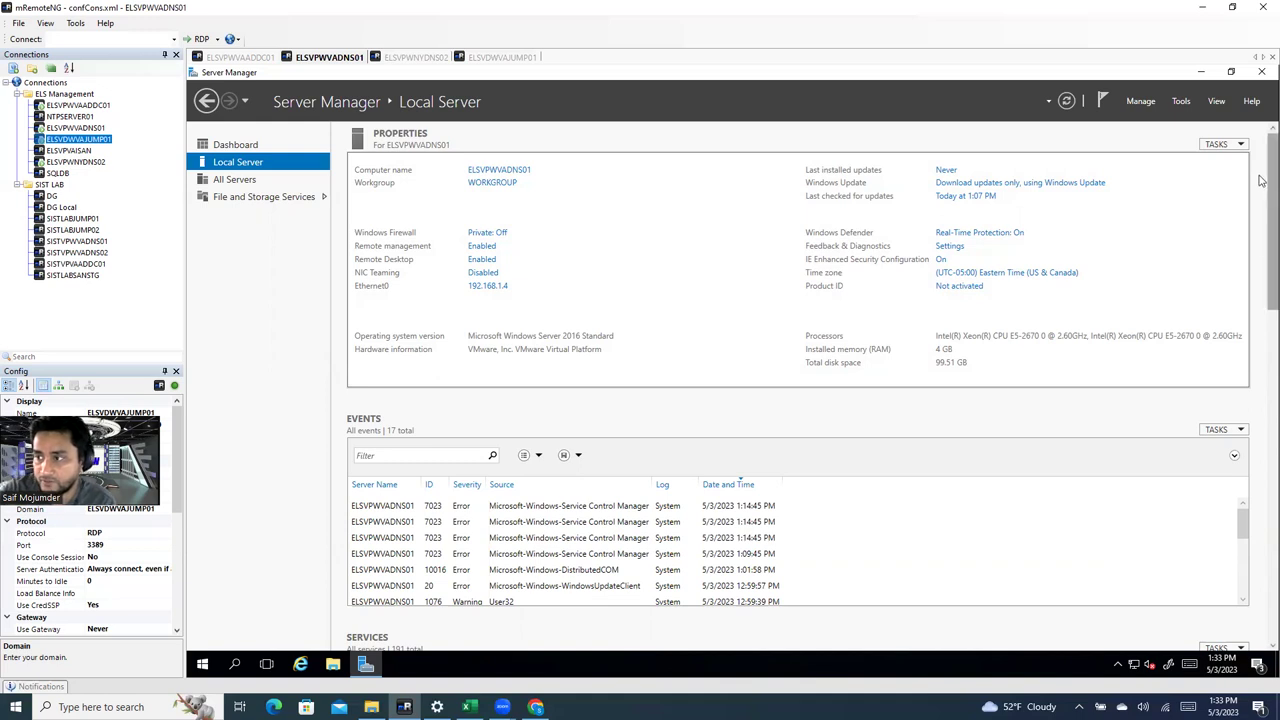
- Launch Add Roles and Features on ELSVPWVADNS01 and advance past installation type and server selection
{"action": "left_click", "coordinate": [228, 144]}
{"action": "left_click", "coordinate": [545, 229]}
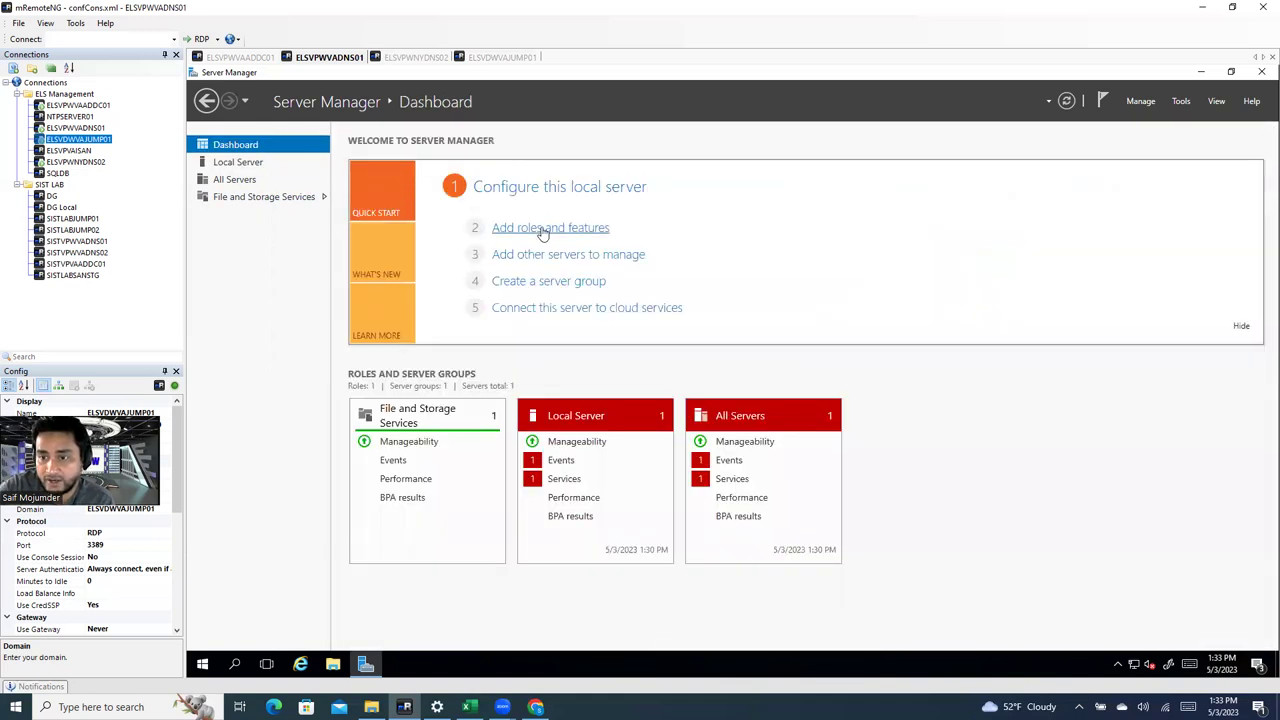
{"action": "left_click", "coordinate": [687, 563]}
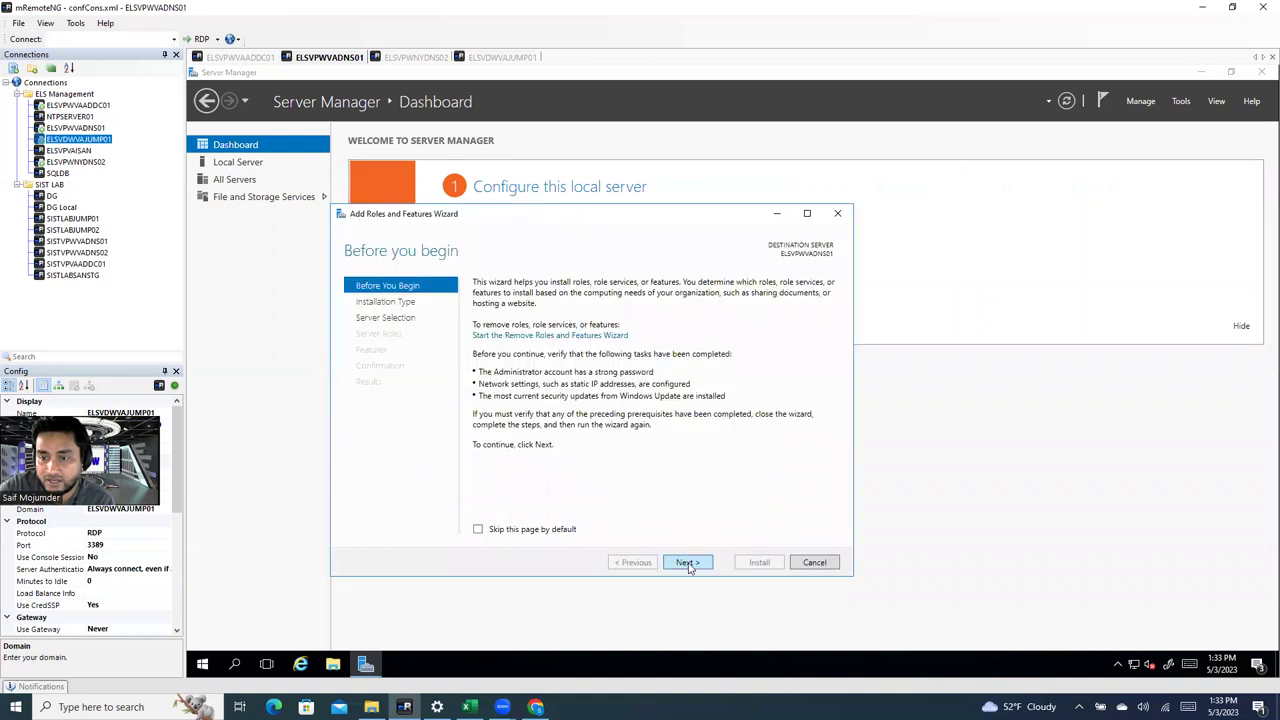
{"action": "left_click", "coordinate": [687, 563]}
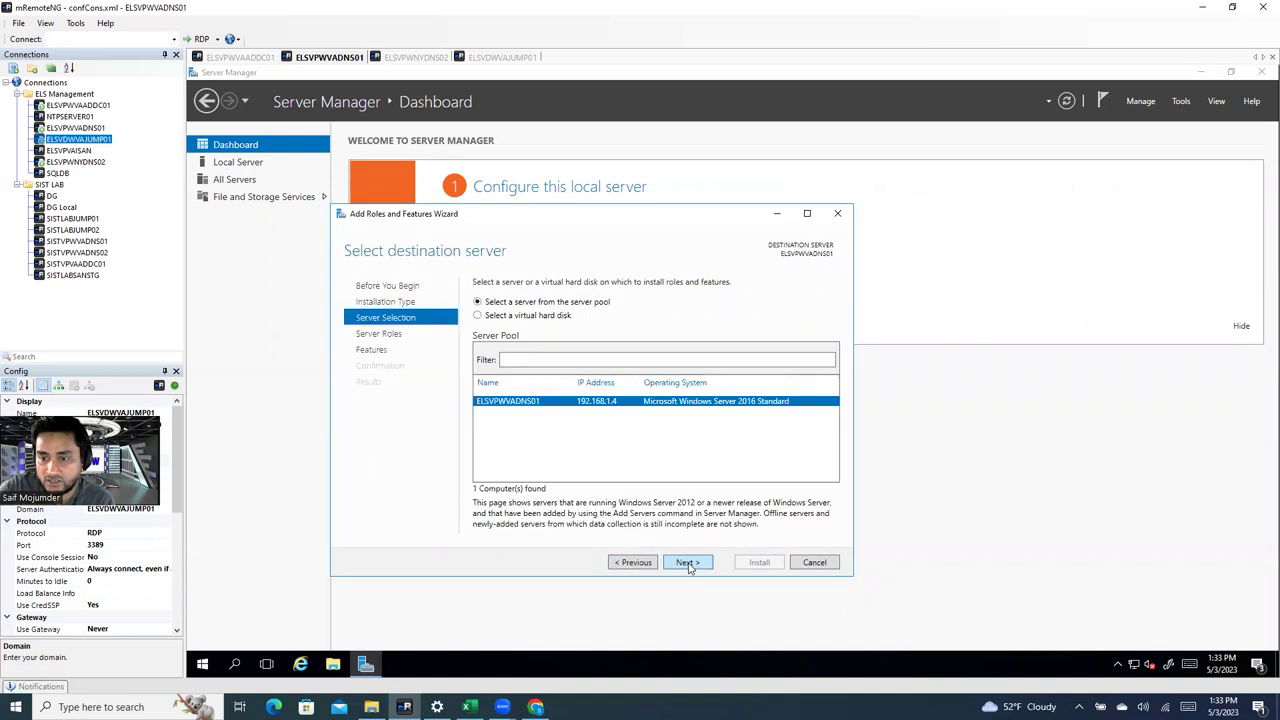
{"action": "left_click", "coordinate": [687, 563]}
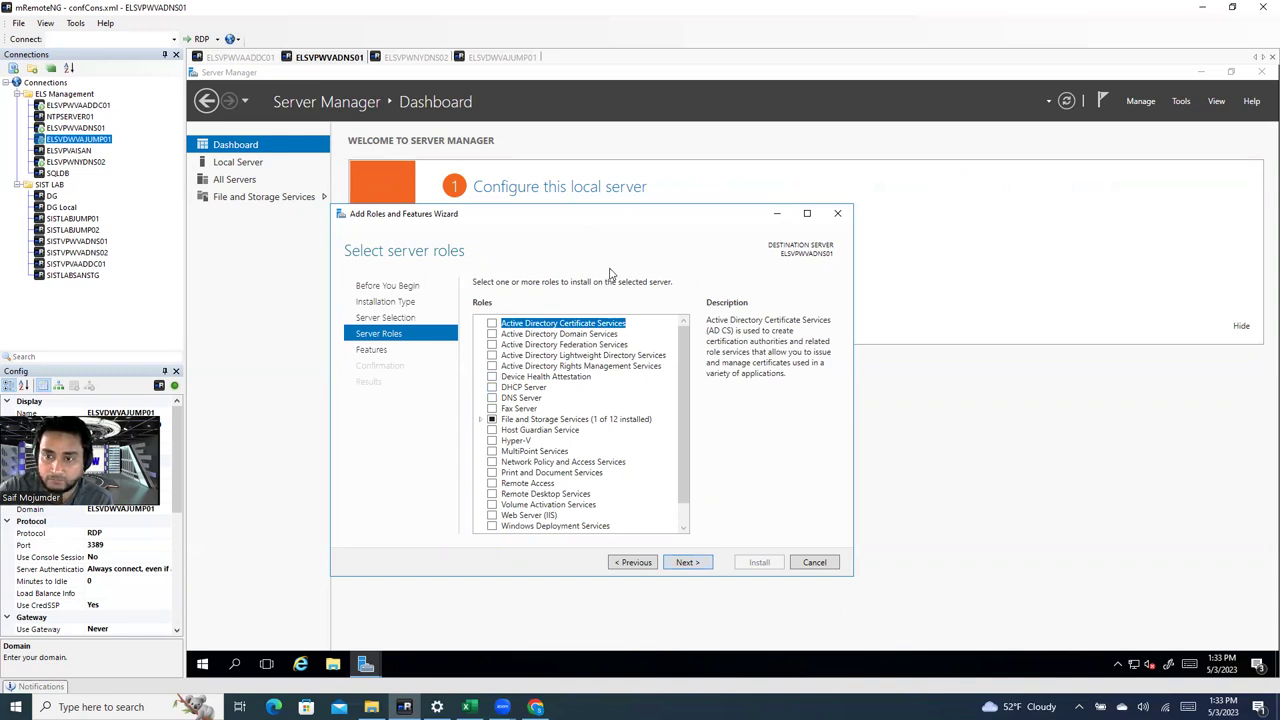
{"action": "left_click", "coordinate": [505, 58]}
- Snapshot ELSVPWVADNS01 as 'Before DNS Installation and Configuration' without the VM's memory
{"action": "left_click", "coordinate": [775, 162]}
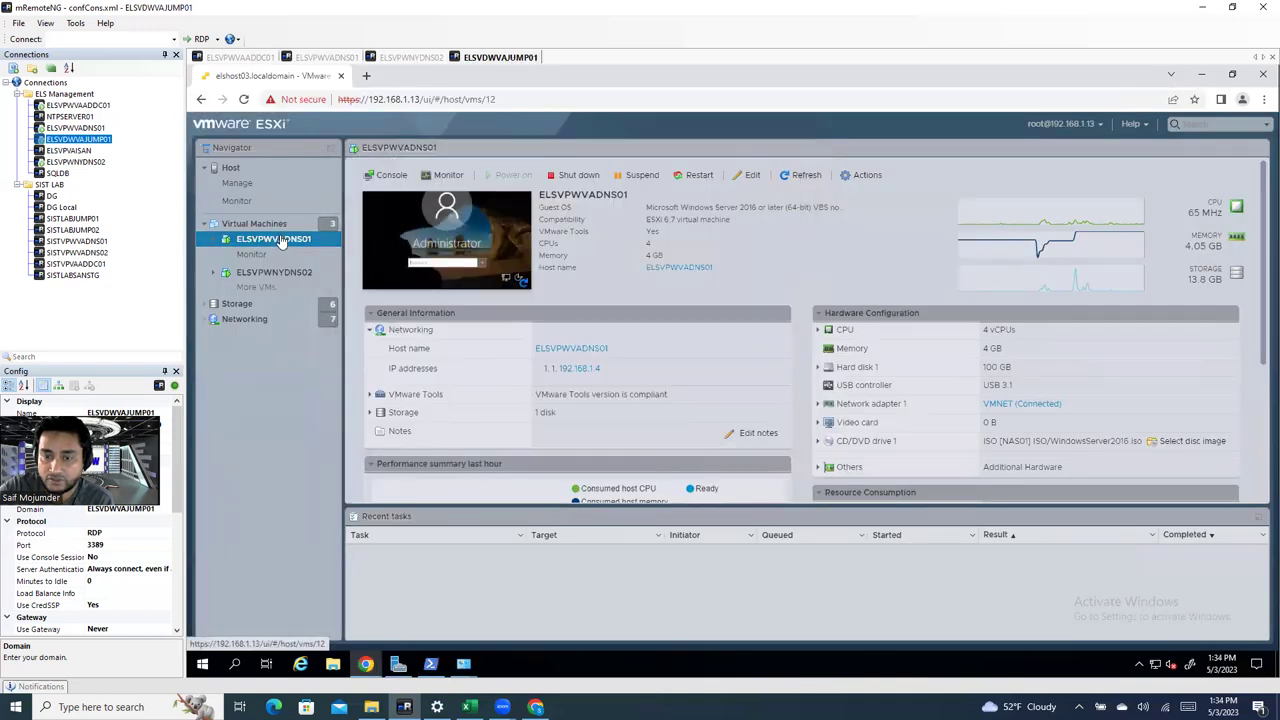
{"action": "right_click", "coordinate": [281, 235]}
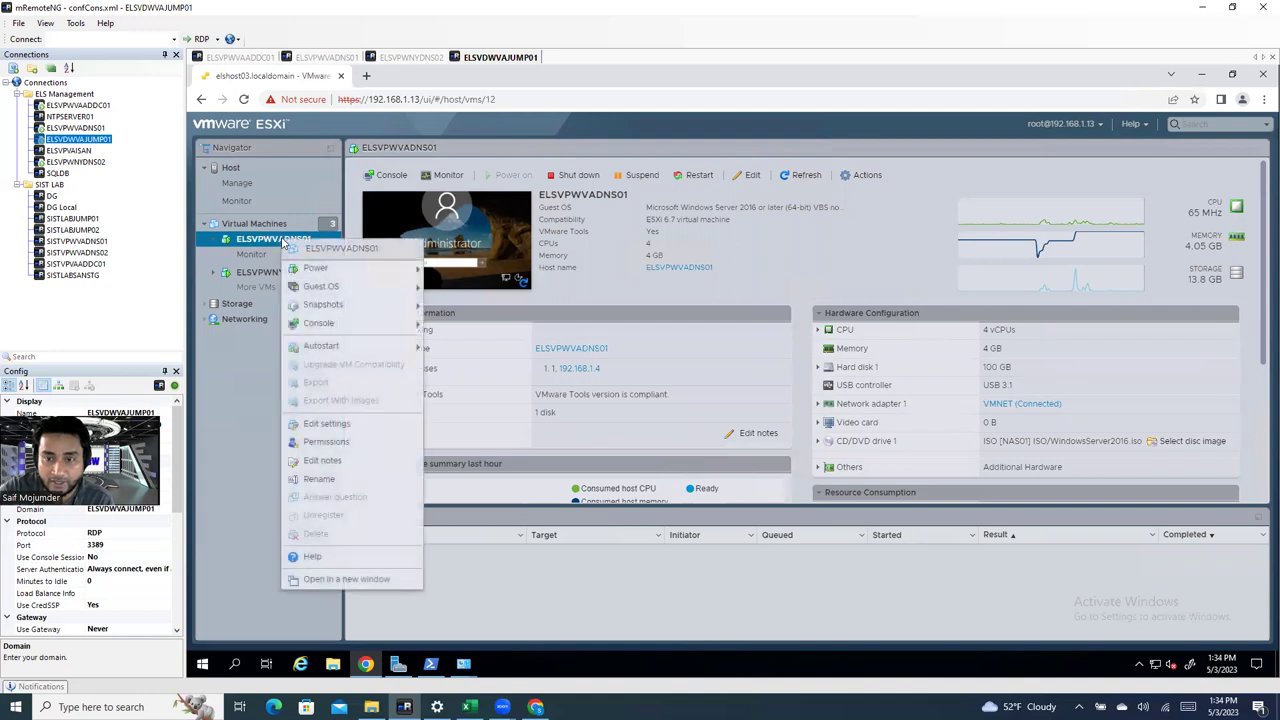
{"action": "mouse_move", "coordinate": [348, 311]}
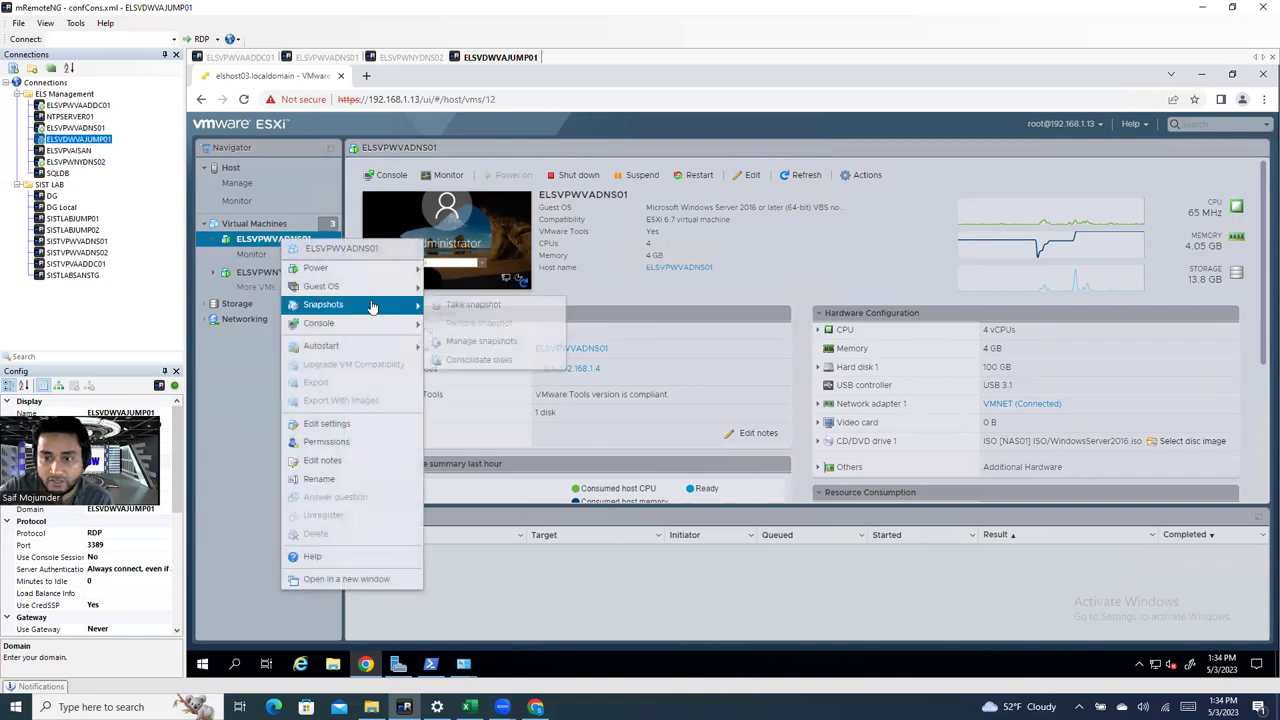
{"action": "left_click", "coordinate": [446, 310]}
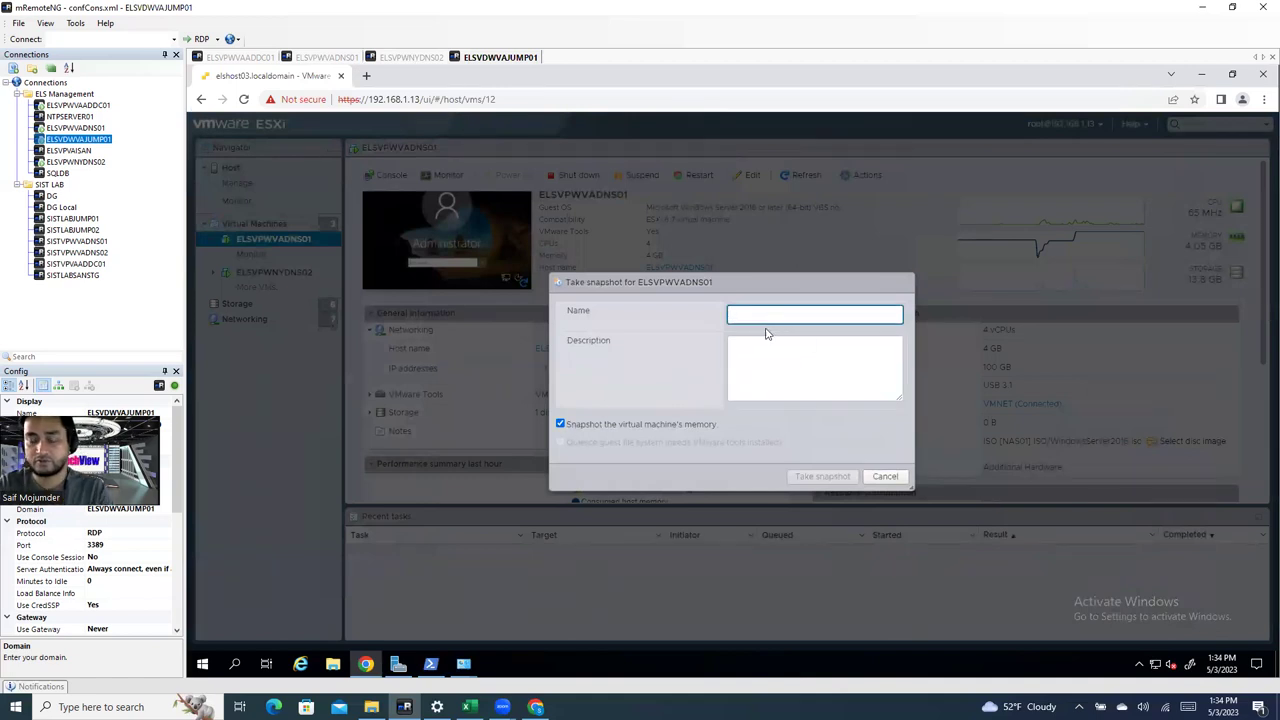
{"action": "type", "text": "Be"}
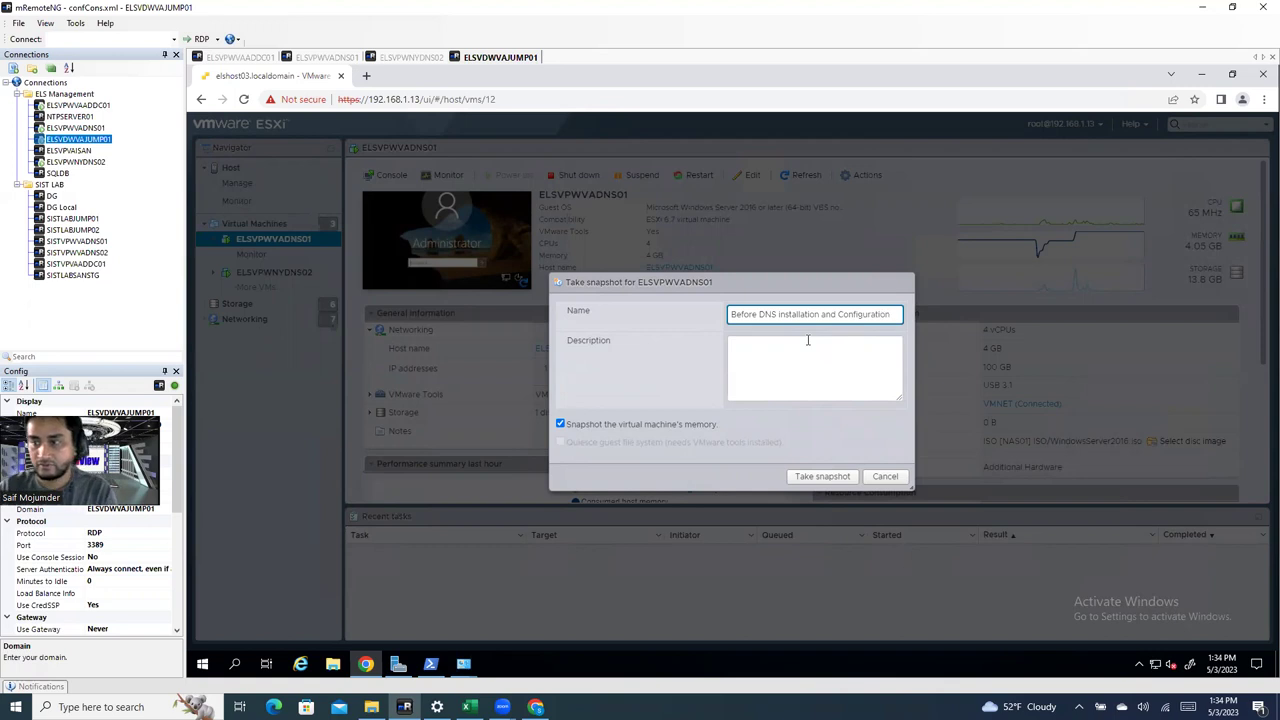
{"action": "left_click_drag", "start_coordinate": [896, 316], "coordinate": [712, 331]}
{"action": "key", "text": "ctrl+c"}
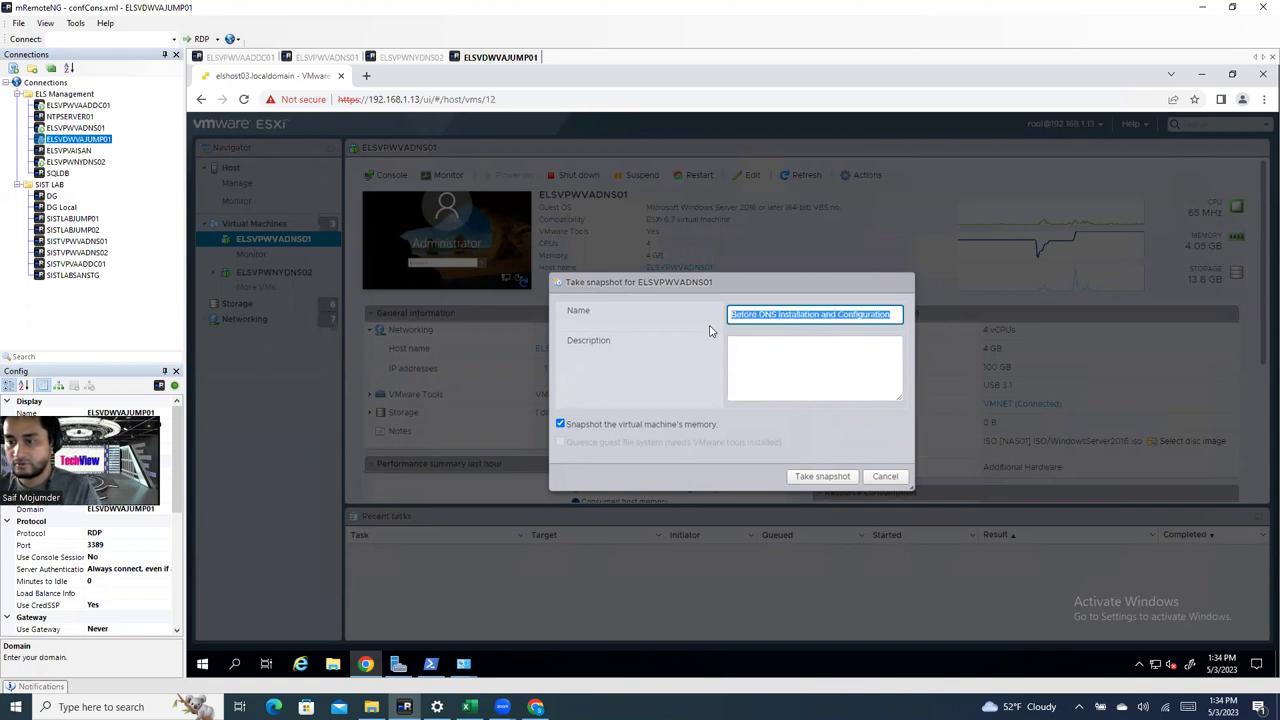
{"action": "left_click", "coordinate": [561, 424]}
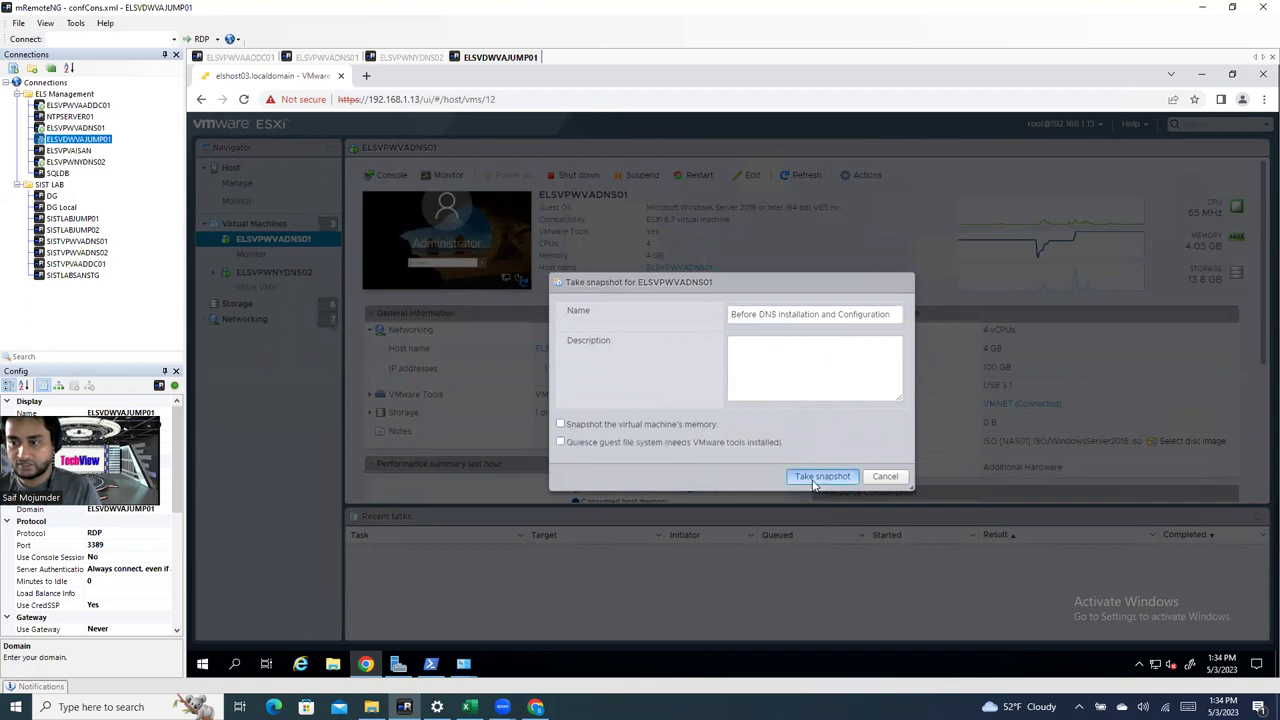
{"action": "left_click", "coordinate": [815, 482]}
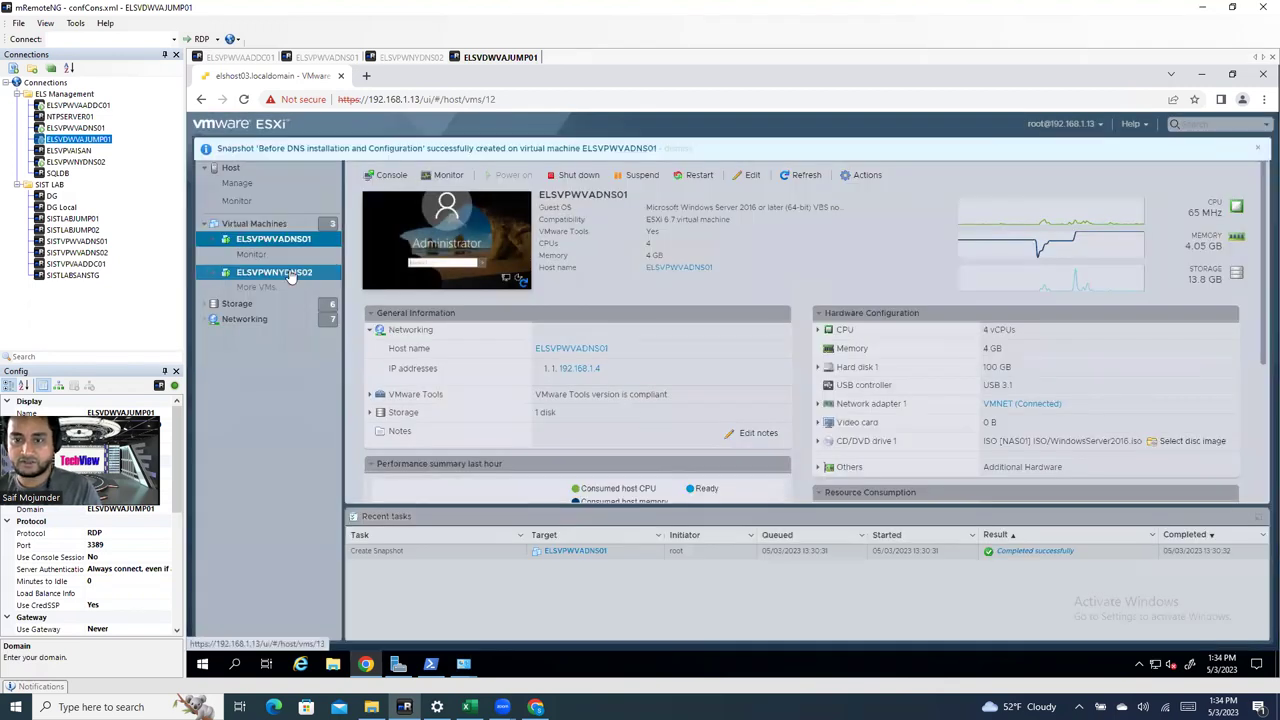
- Take the same memory-less 'Before DNS Installation and Configuration' snapshot of ELSVPWNYDNS02
{"action": "left_click", "coordinate": [290, 274]}
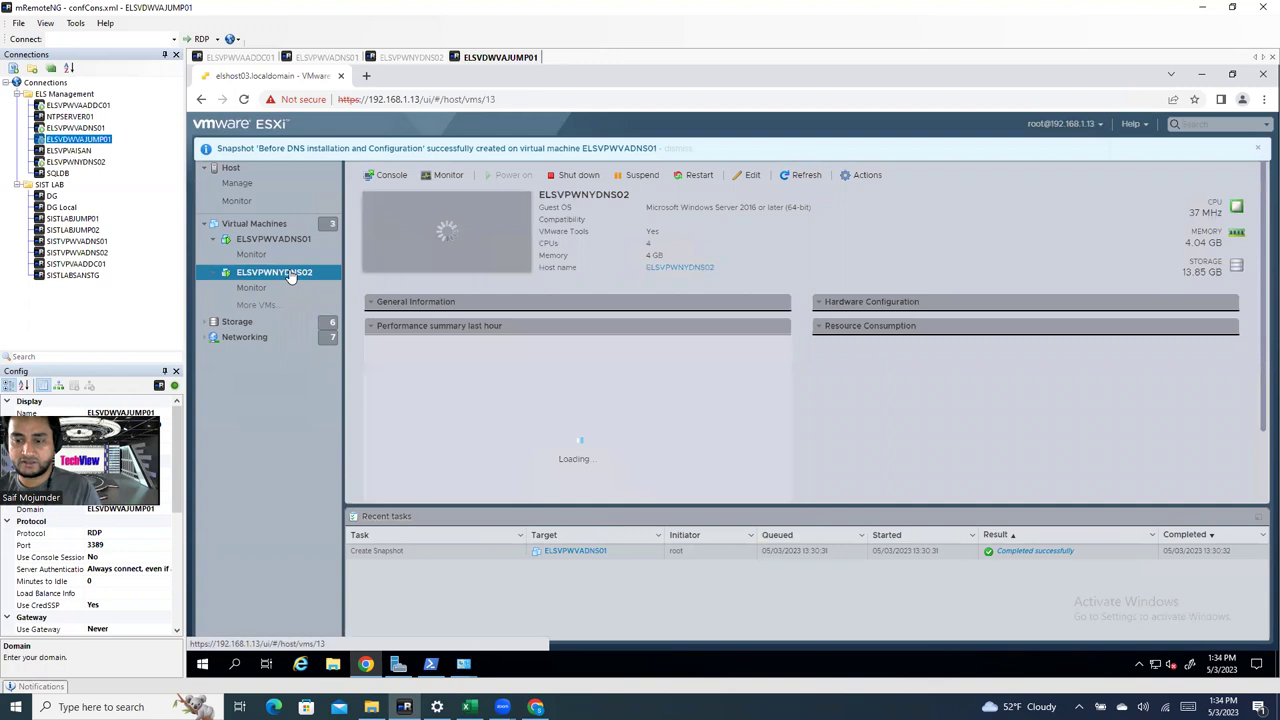
{"action": "right_click", "coordinate": [291, 275]}
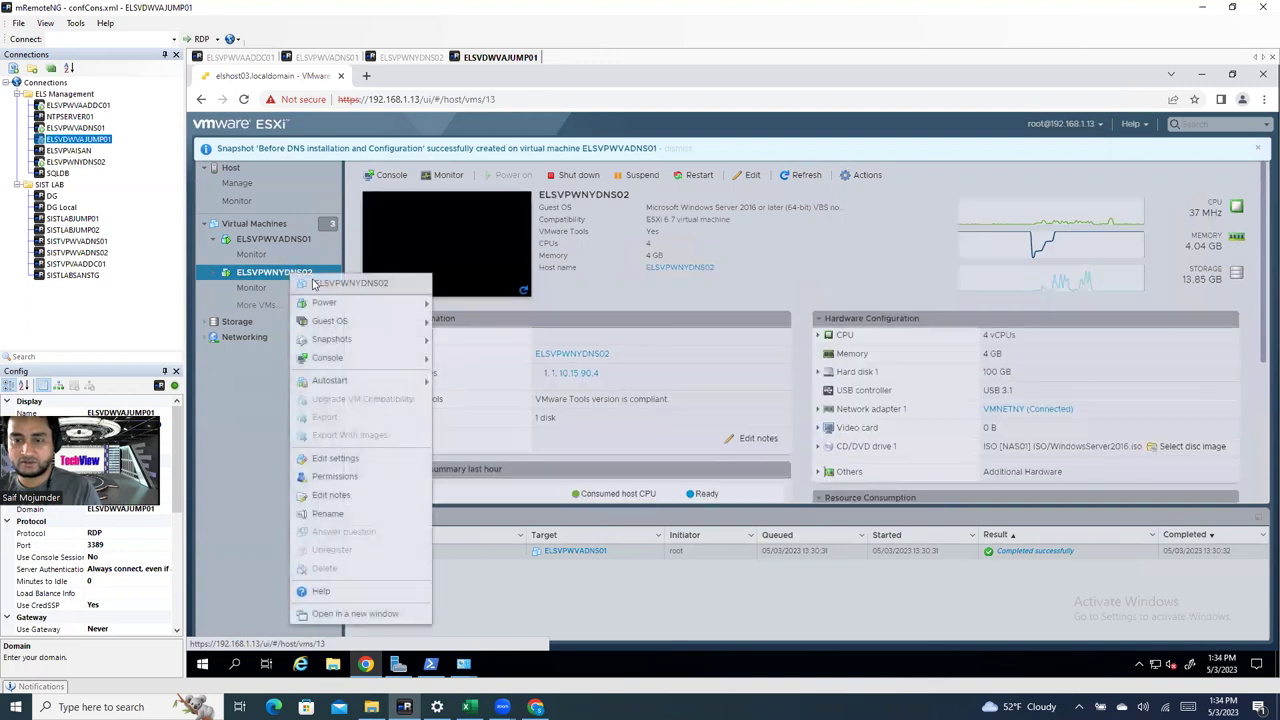
{"action": "mouse_move", "coordinate": [360, 339]}
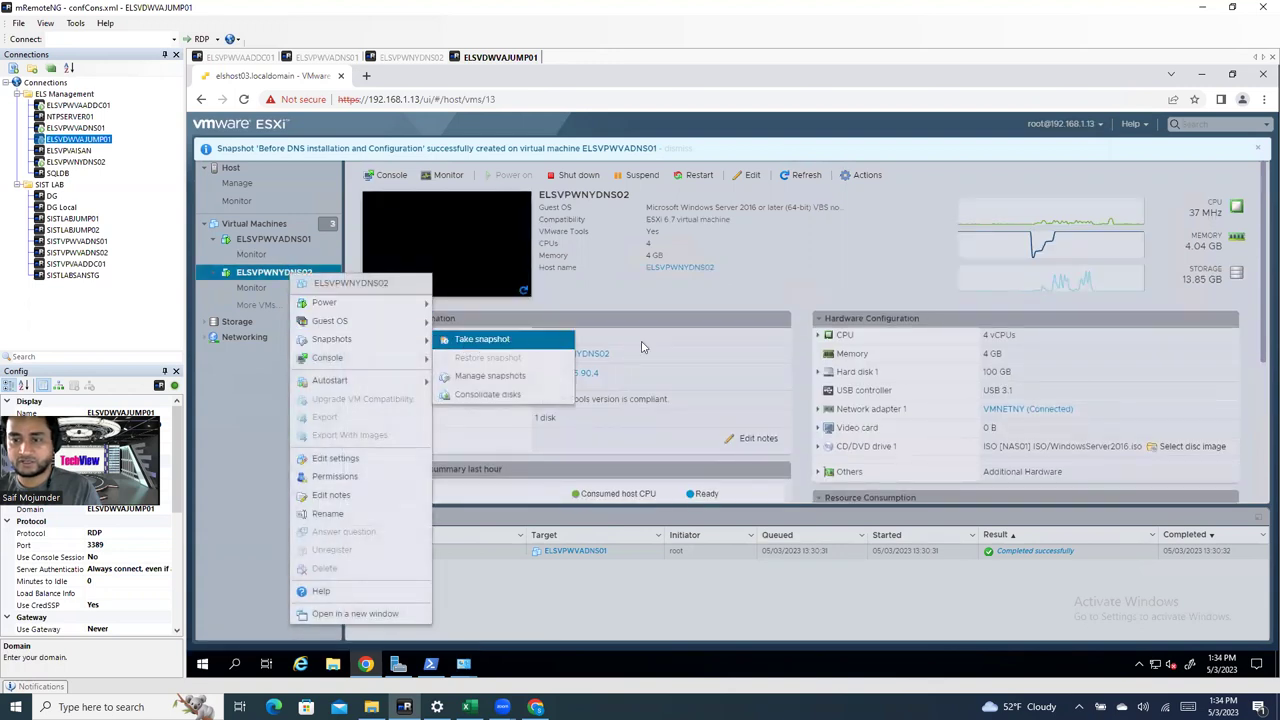
{"action": "key", "text": "Return"}
{"action": "left_click", "coordinate": [779, 316]}
{"action": "key", "text": "ctrl+v"}
{"action": "left_click", "coordinate": [561, 424]}
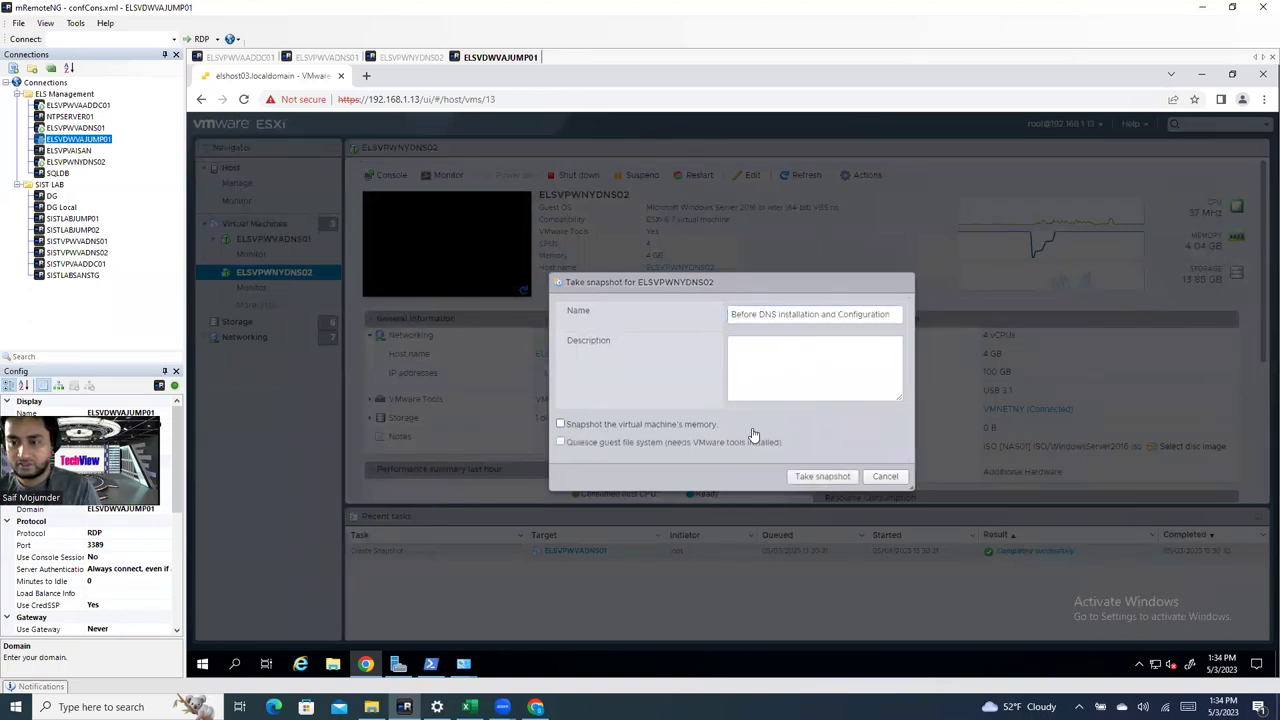
{"action": "left_click", "coordinate": [818, 477]}
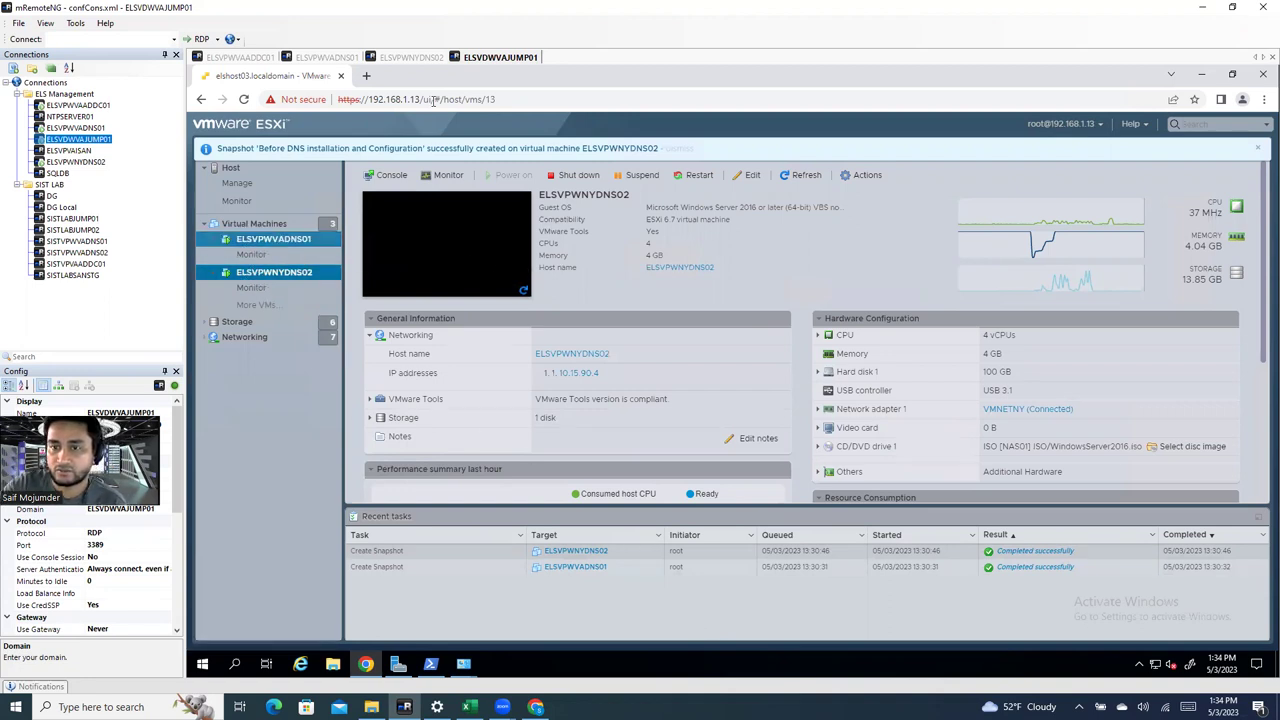
- Select DNS Server with its required features and start installing it on ELSVPWVADNS01
{"action": "left_click", "coordinate": [318, 58]}
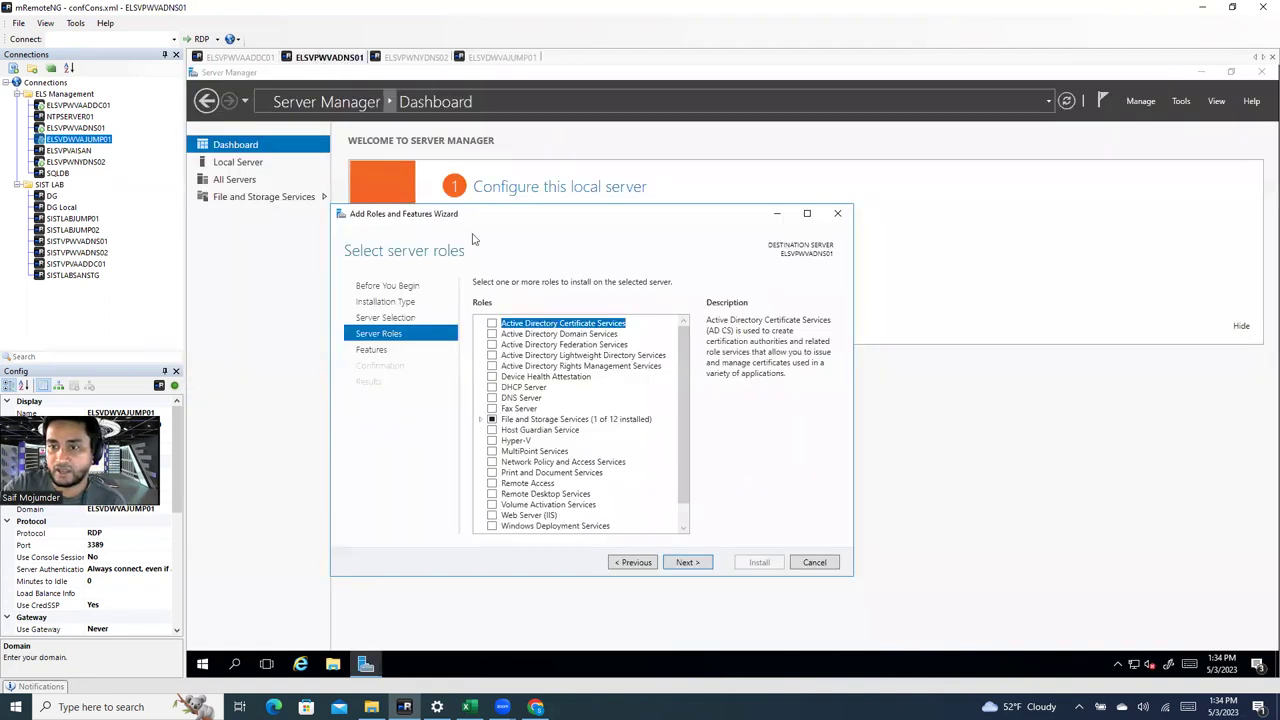
{"action": "left_click", "coordinate": [491, 398]}
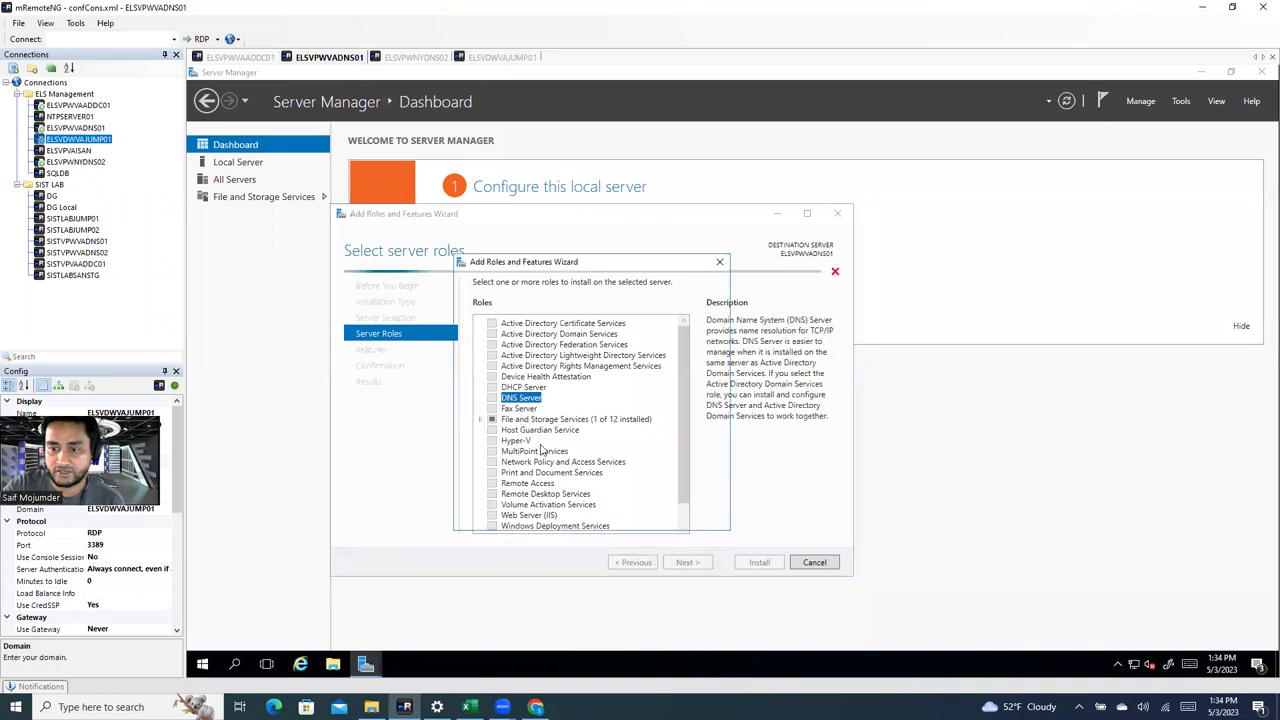
{"action": "left_click", "coordinate": [633, 503]}
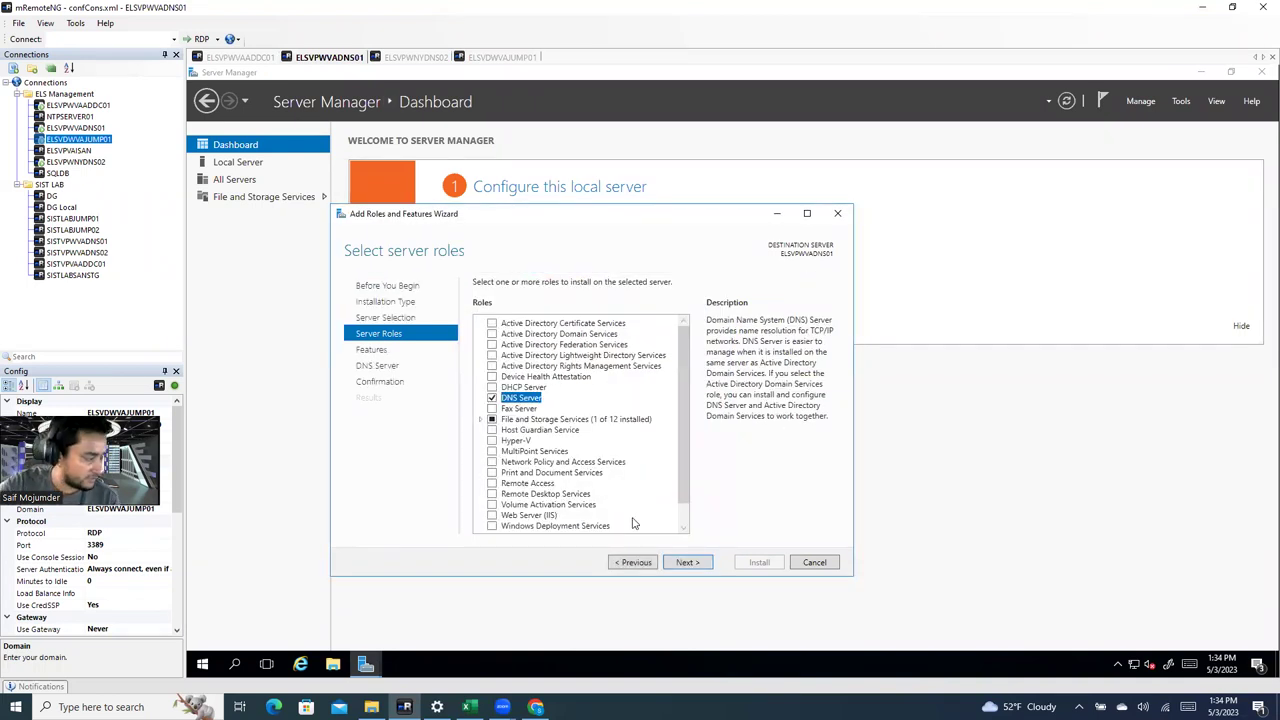
{"action": "left_click", "coordinate": [690, 563]}
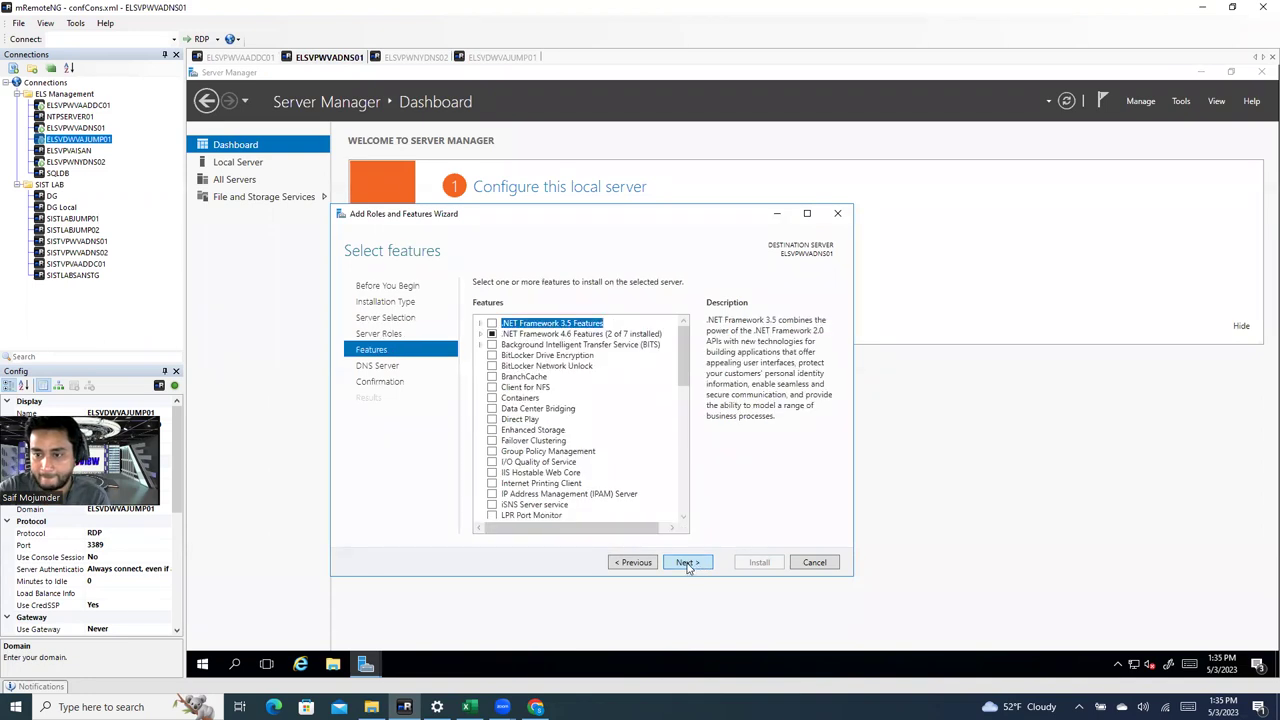
{"action": "left_click", "coordinate": [688, 563]}
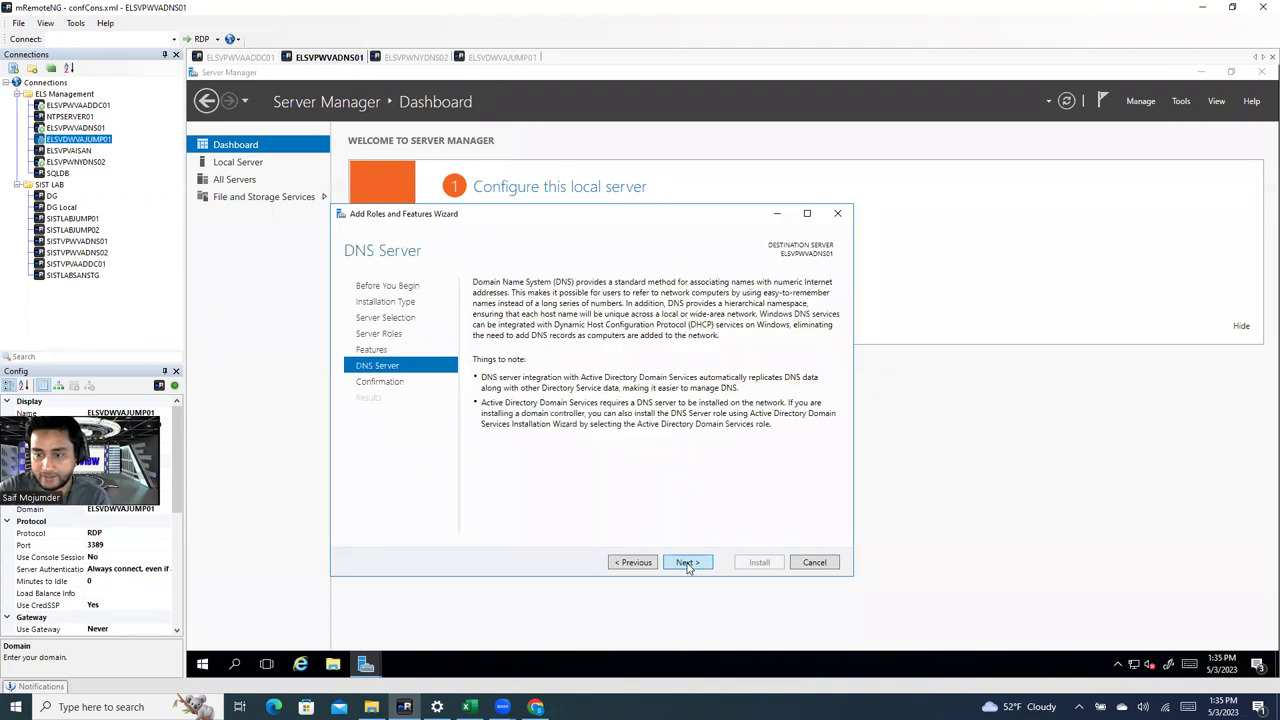
{"action": "left_click", "coordinate": [688, 563]}
{"action": "left_click", "coordinate": [758, 562]}
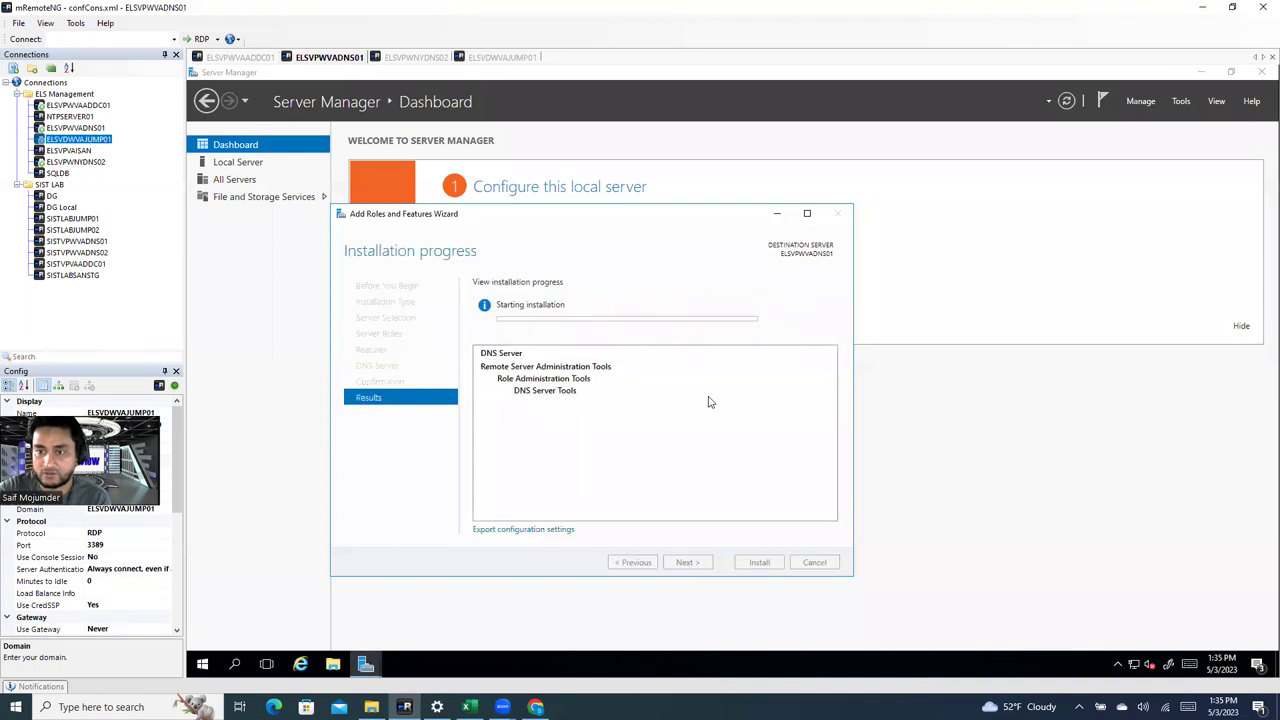
{"action": "left_click", "coordinate": [420, 57]}
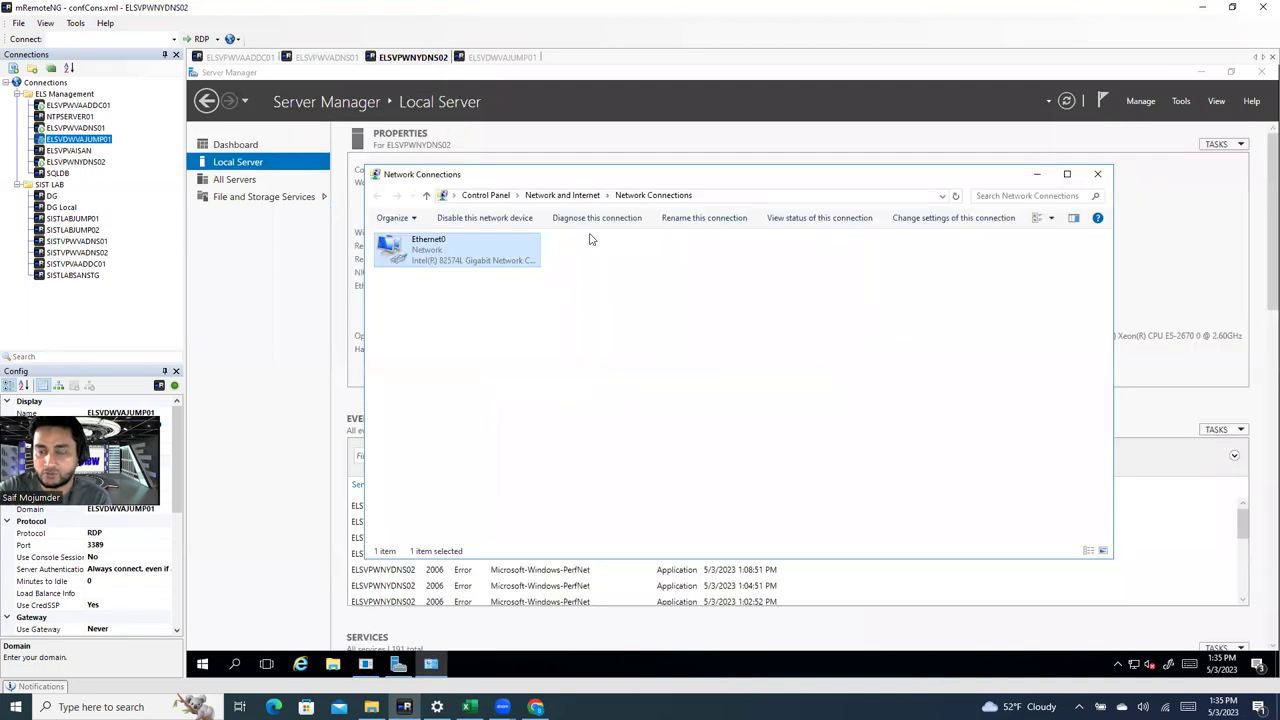
- Close Network Connections and take the Add Roles and Features wizard to server role selection
{"action": "left_click", "coordinate": [1097, 174]}
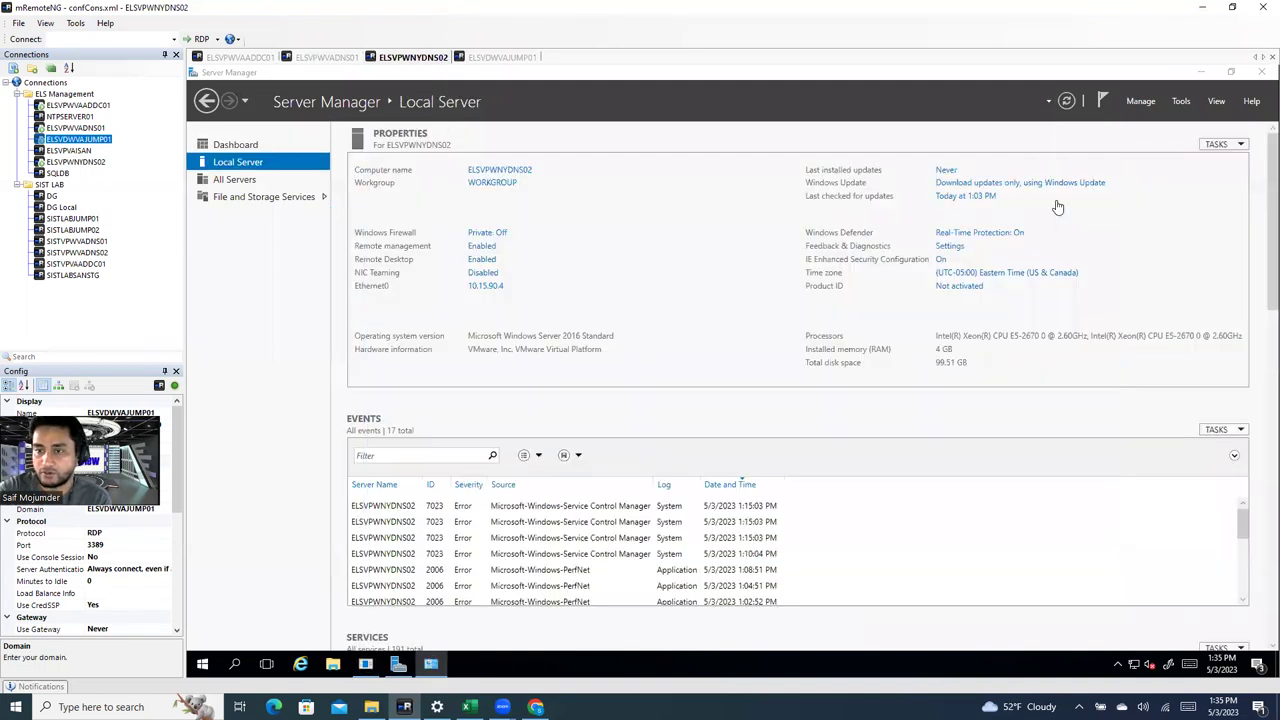
{"action": "left_click", "coordinate": [252, 144]}
{"action": "left_click", "coordinate": [515, 229]}
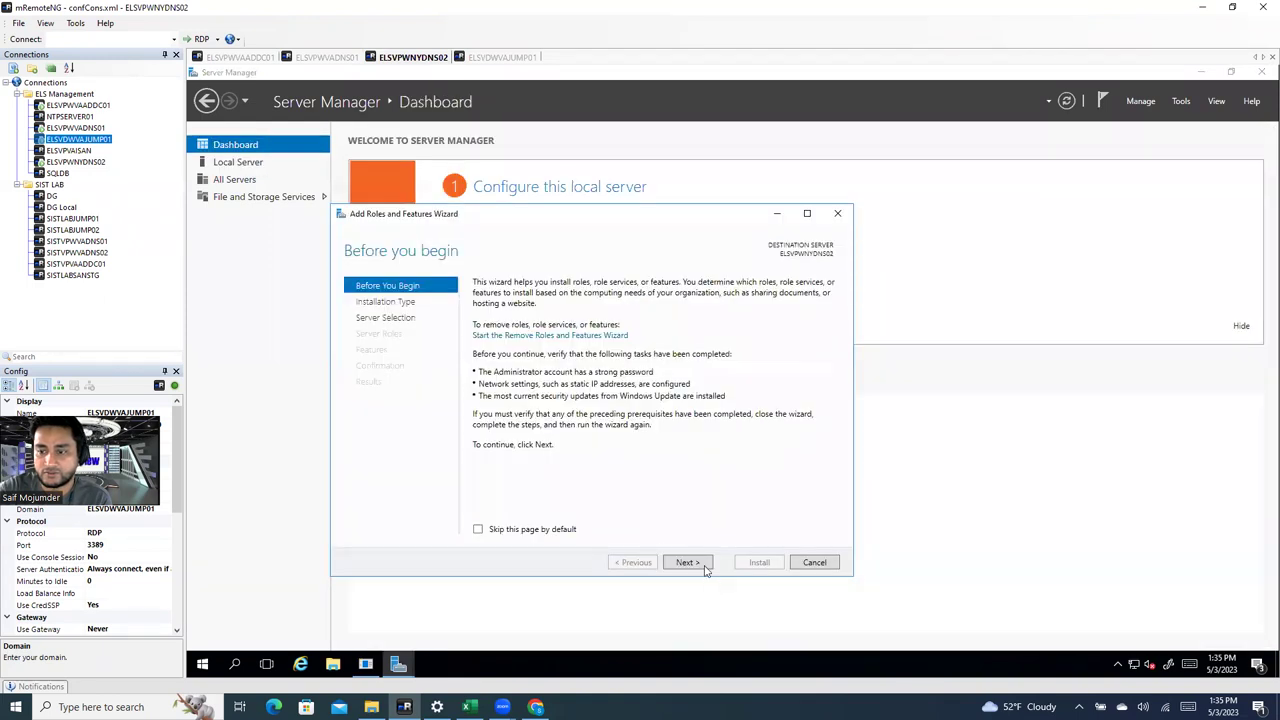
{"action": "left_click", "coordinate": [697, 565]}
{"action": "left_click", "coordinate": [701, 565]}
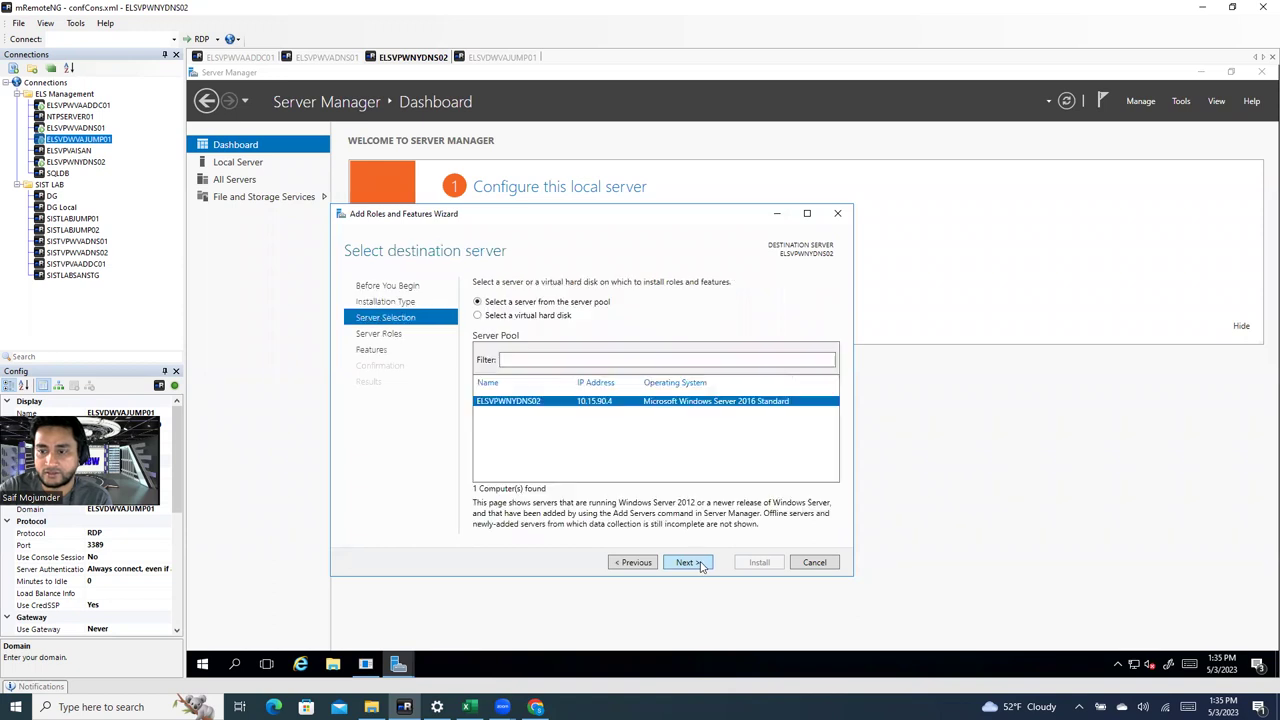
{"action": "left_click", "coordinate": [701, 565]}
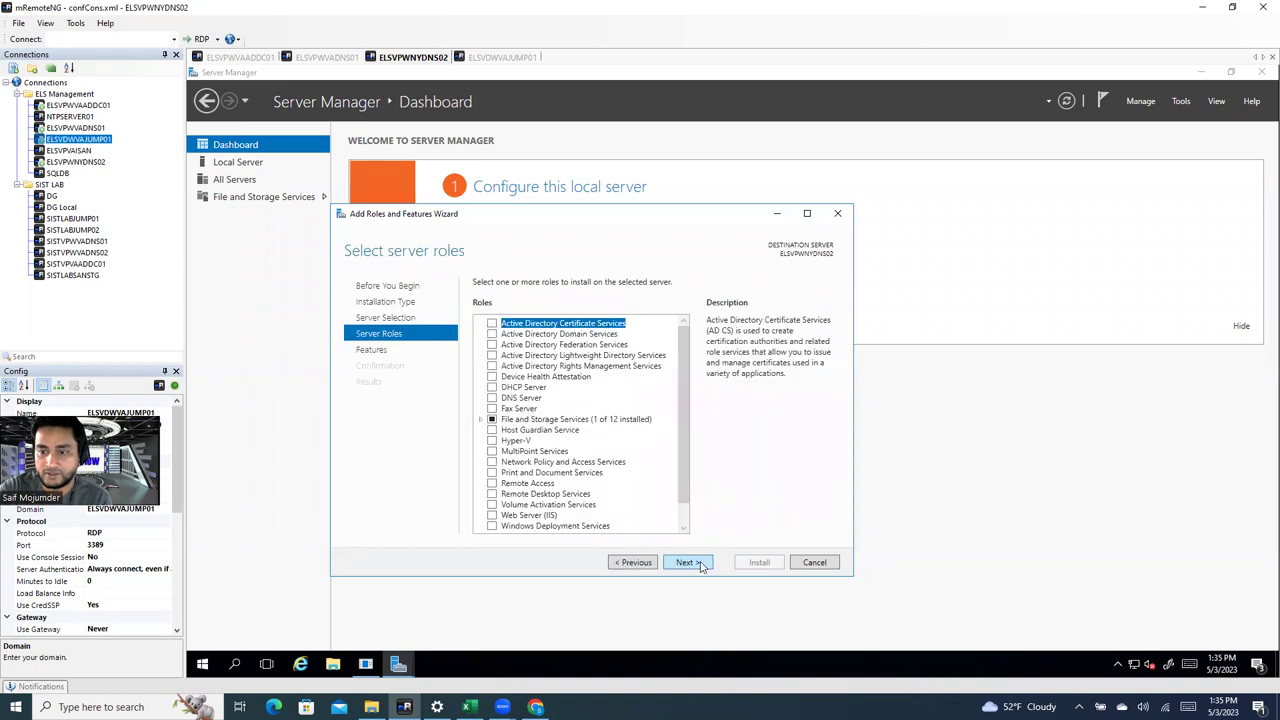
- Add the DNS Server role with its required features on ELSVPWNYDNS02 and install it
{"action": "left_click", "coordinate": [491, 397]}
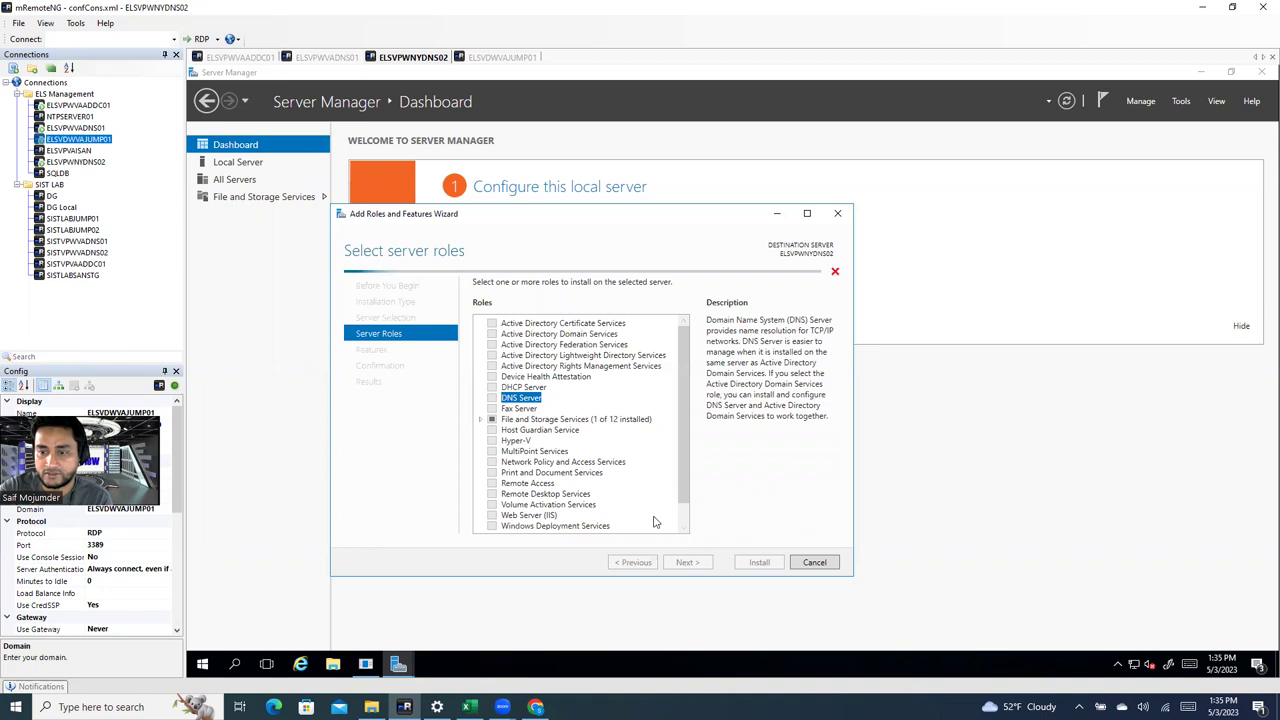
{"action": "left_click", "coordinate": [637, 504]}
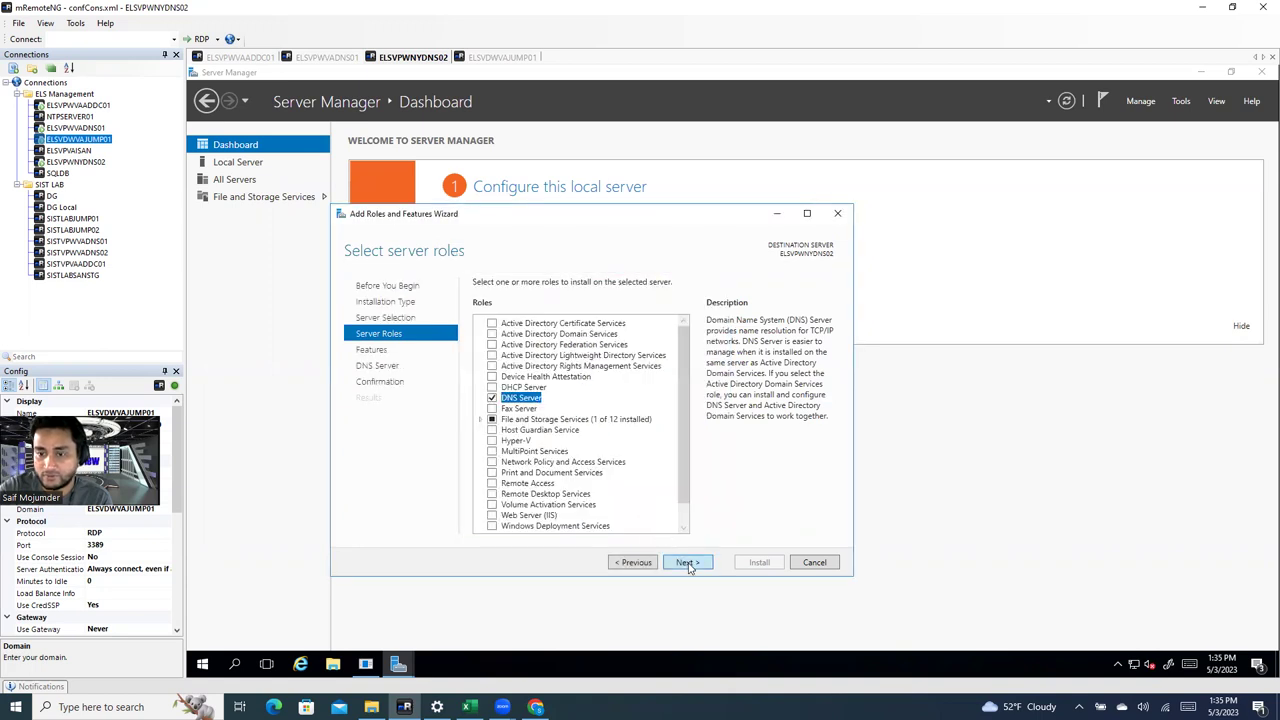
{"action": "left_click", "coordinate": [686, 562]}
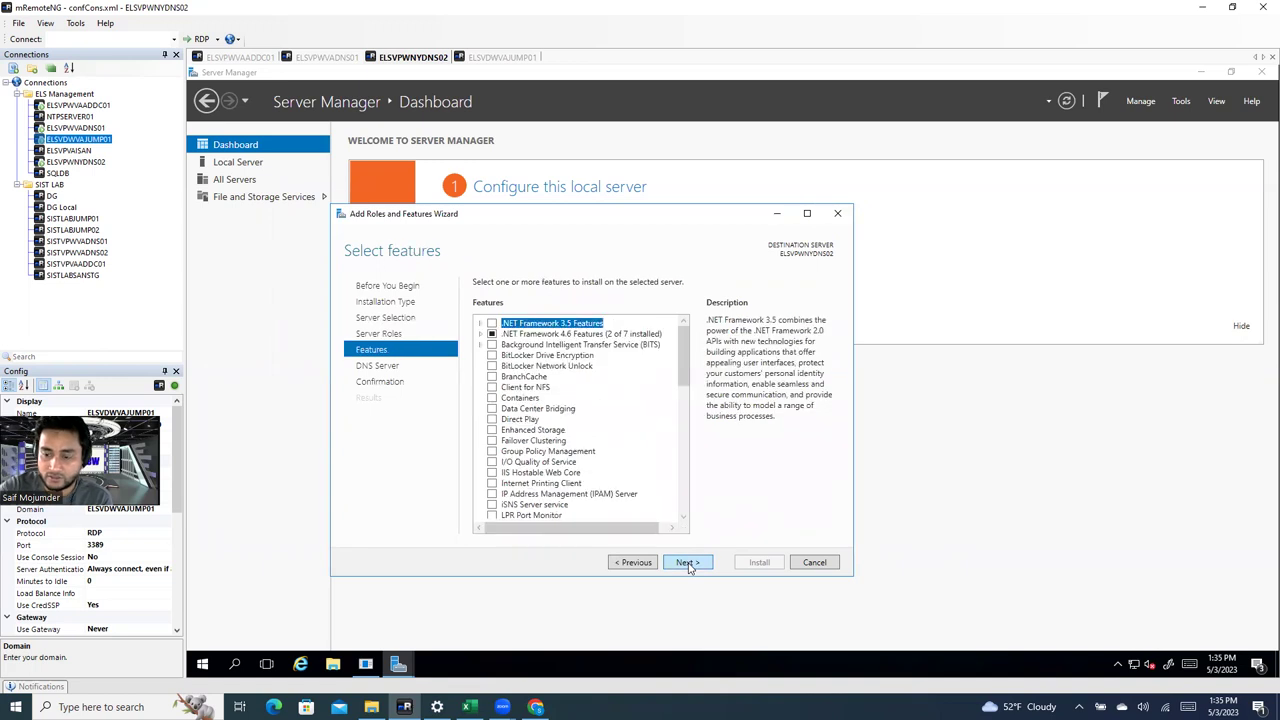
{"action": "left_click", "coordinate": [686, 562]}
{"action": "left_click", "coordinate": [686, 562]}
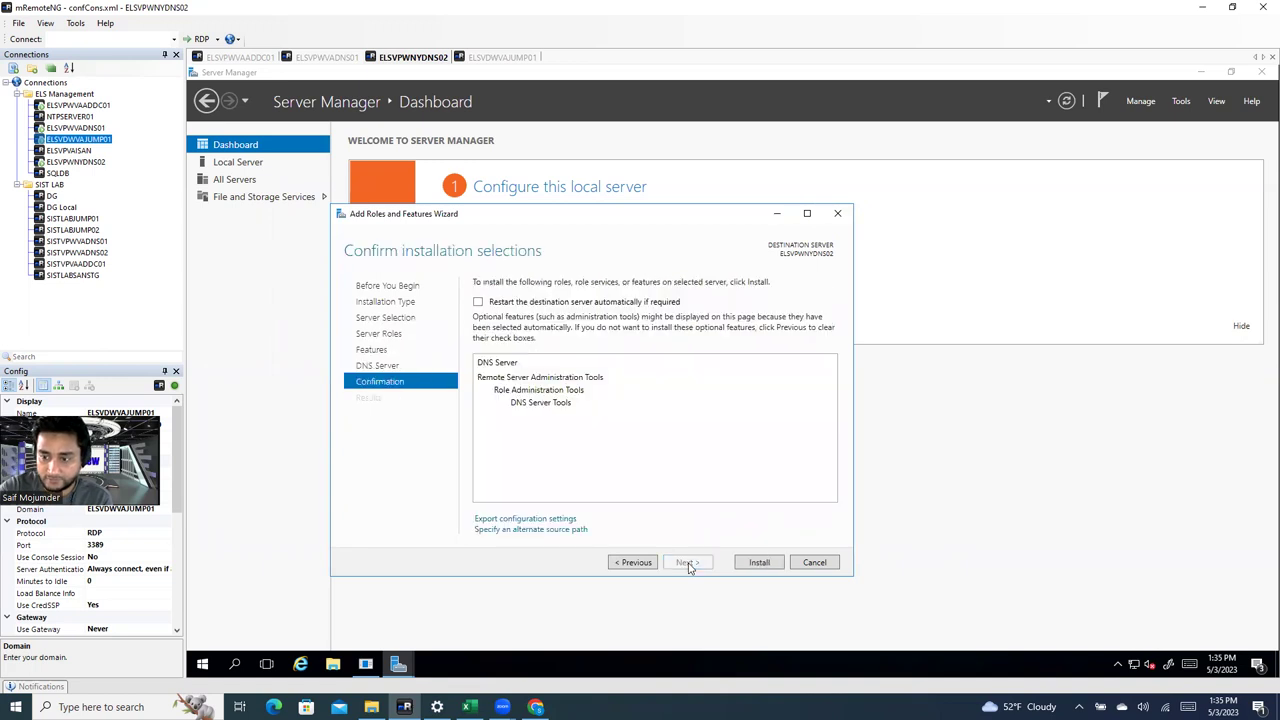
{"action": "left_click", "coordinate": [752, 566]}
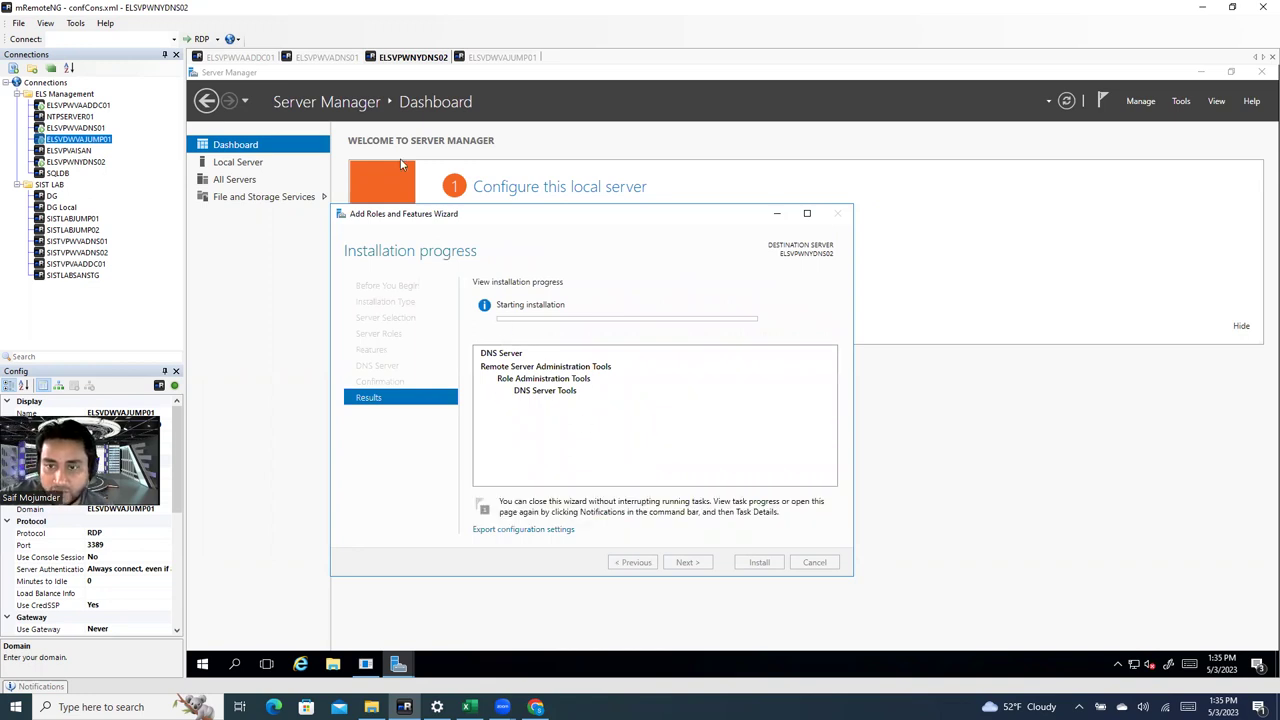
{"action": "left_click", "coordinate": [327, 58]}
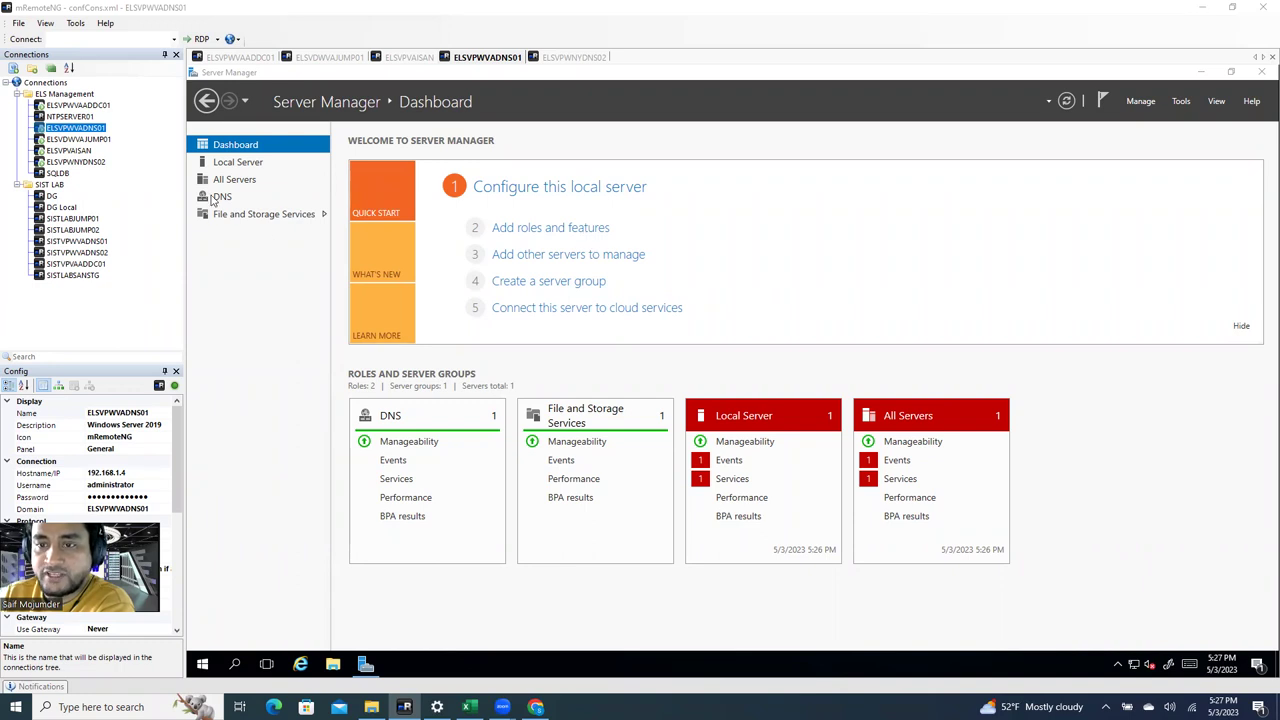
- Compare the ELSVPWNYDNS02 and ELSVPWVADNS01 sessions side by side
{"action": "left_click", "coordinate": [571, 57]}
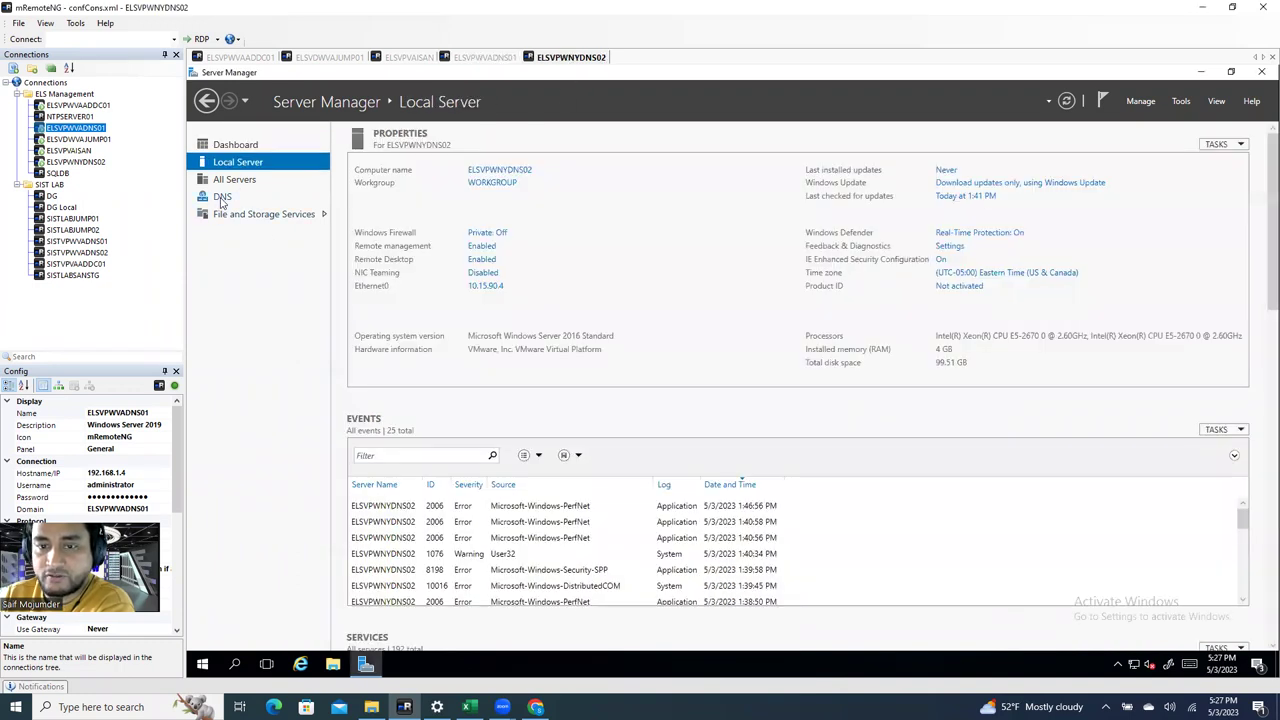
{"action": "left_click", "coordinate": [483, 58]}
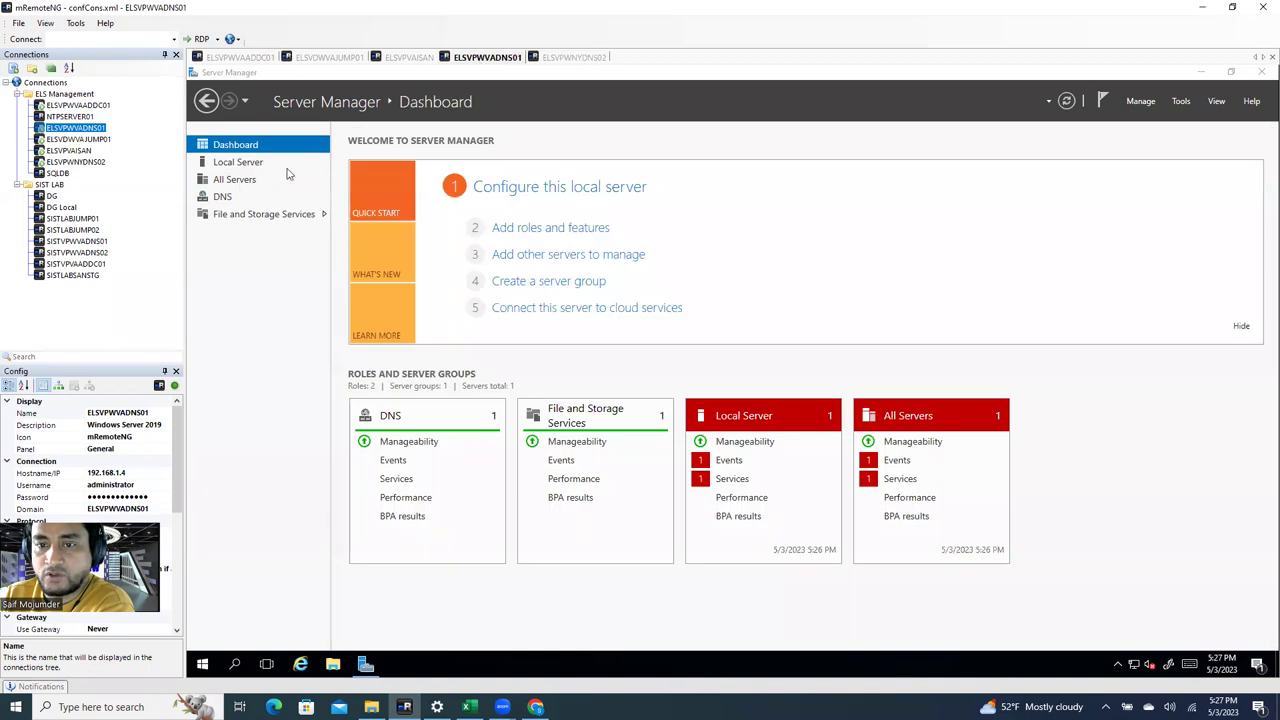
{"action": "left_click", "coordinate": [591, 60]}
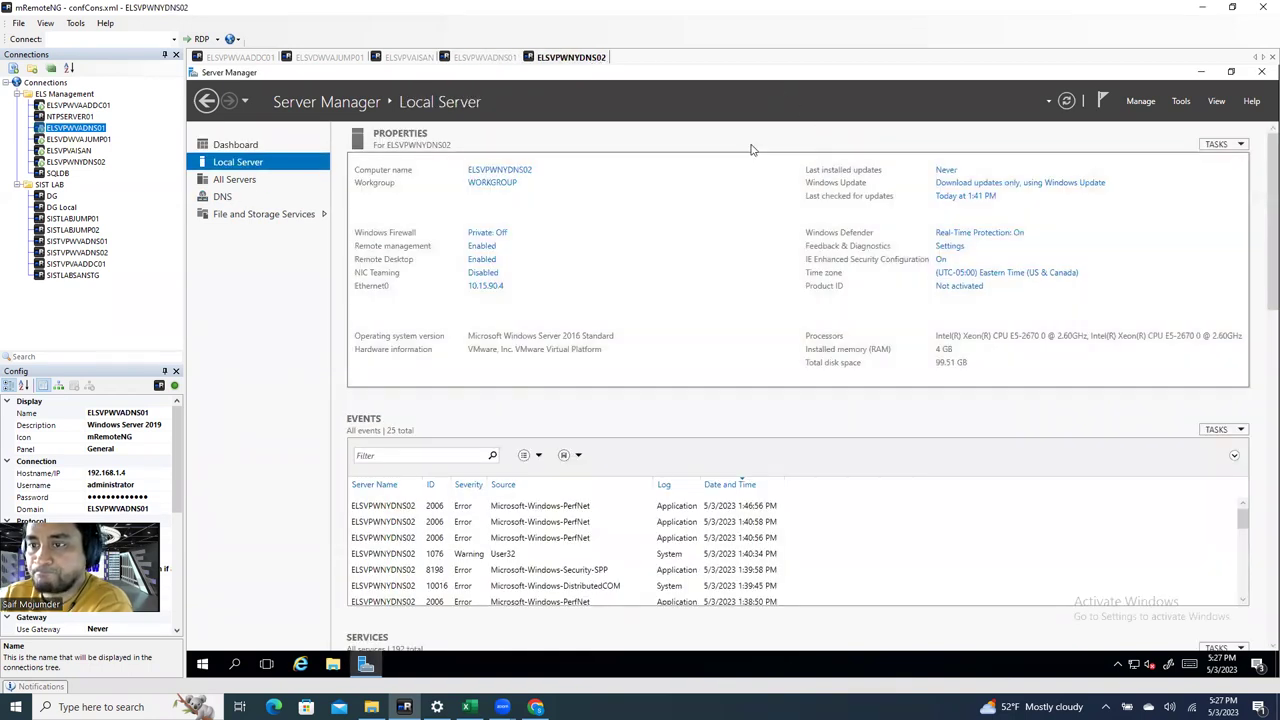
{"action": "left_click", "coordinate": [503, 58]}
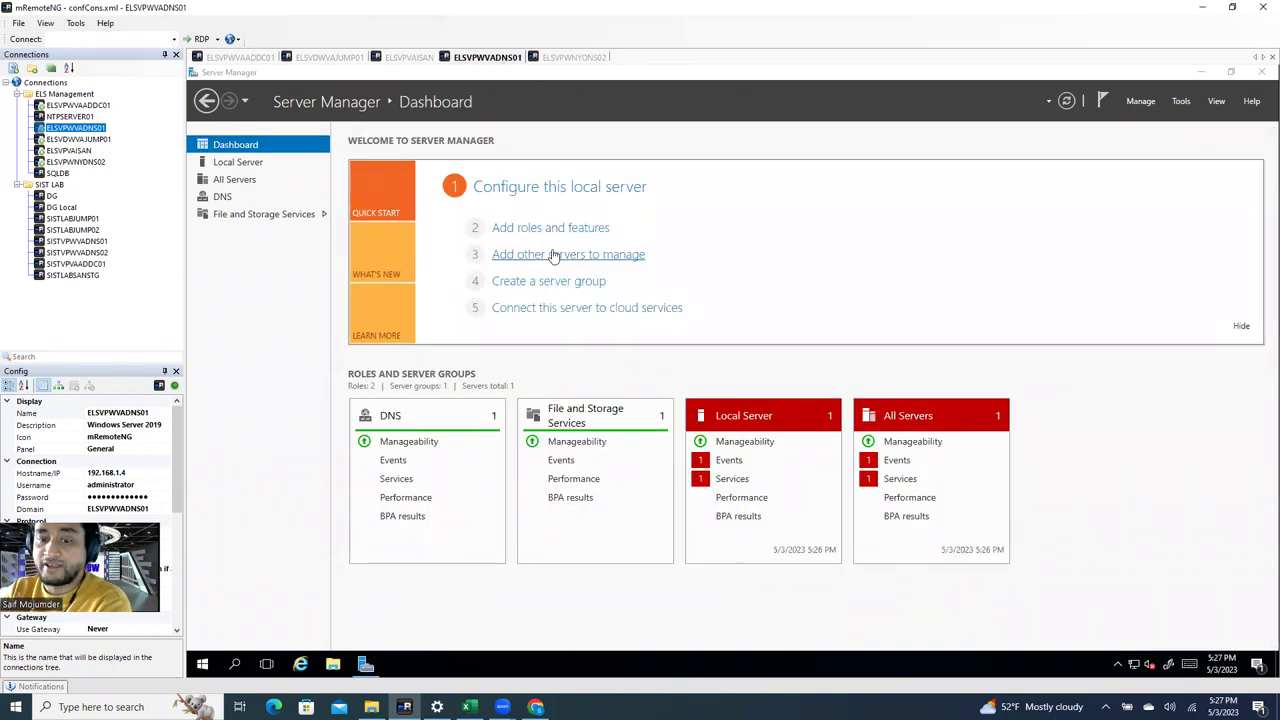
- Launch DNS Manager from Tools, select the ELSVPWVADNS01 server, and bring up Local Server
{"action": "left_click", "coordinate": [1181, 101]}
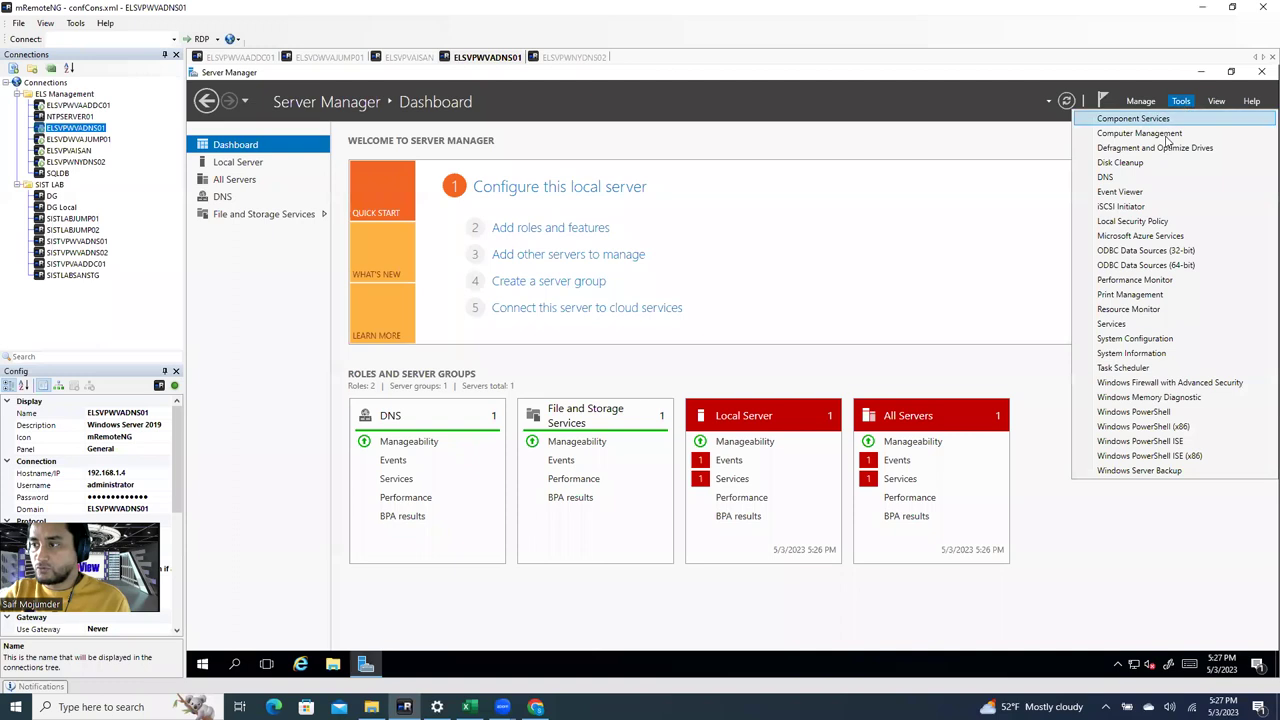
{"action": "left_click", "coordinate": [1140, 176]}
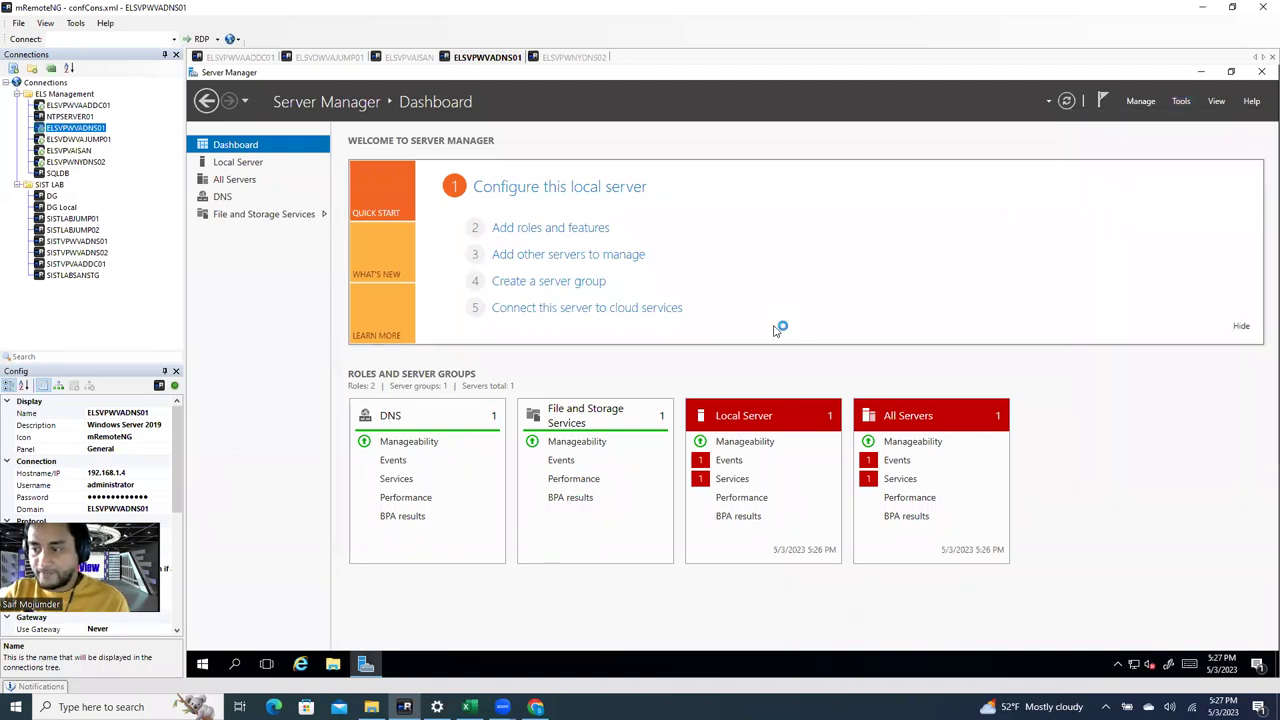
{"action": "left_click", "coordinate": [246, 172]}
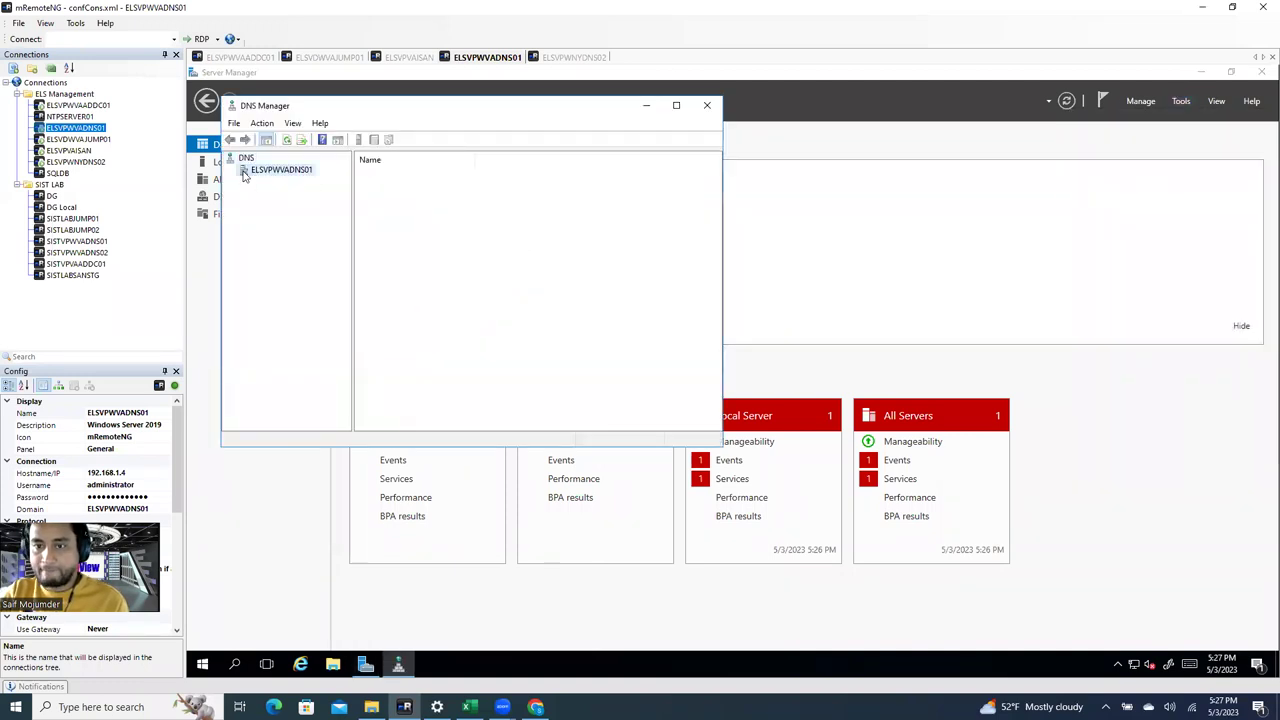
{"action": "left_click_drag", "start_coordinate": [555, 110], "coordinate": [831, 137]}
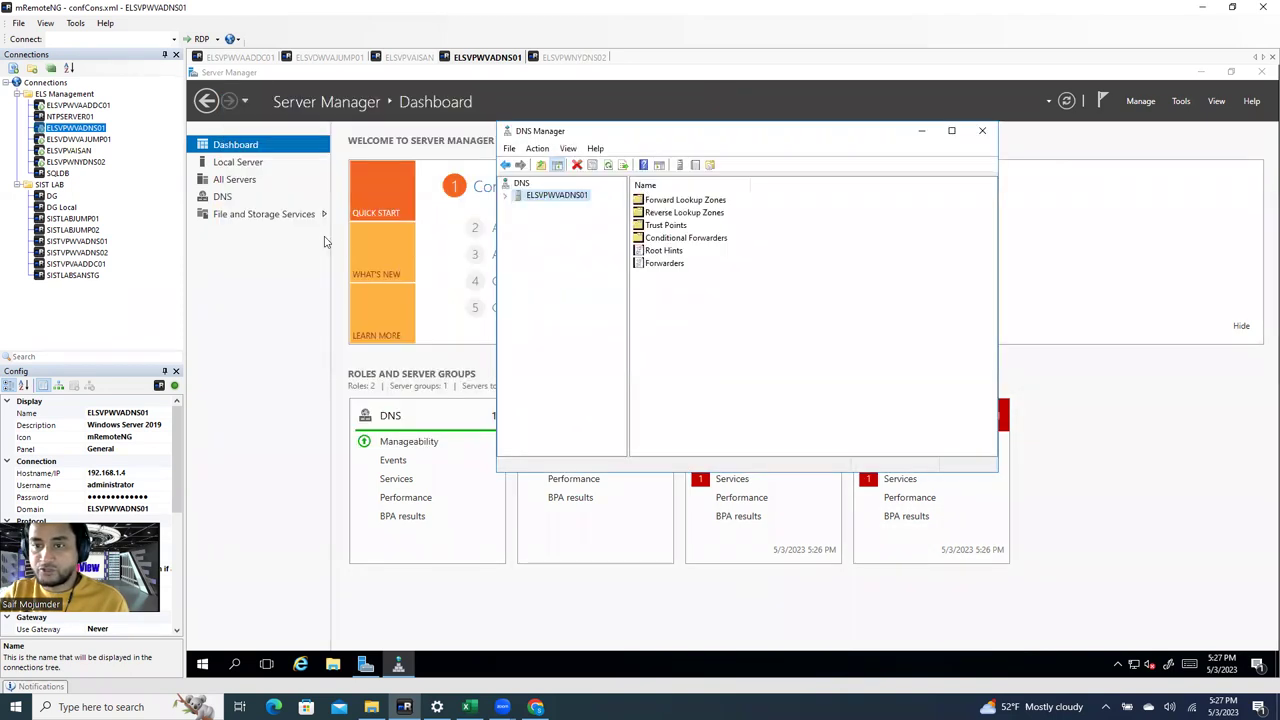
{"action": "left_click", "coordinate": [242, 164]}
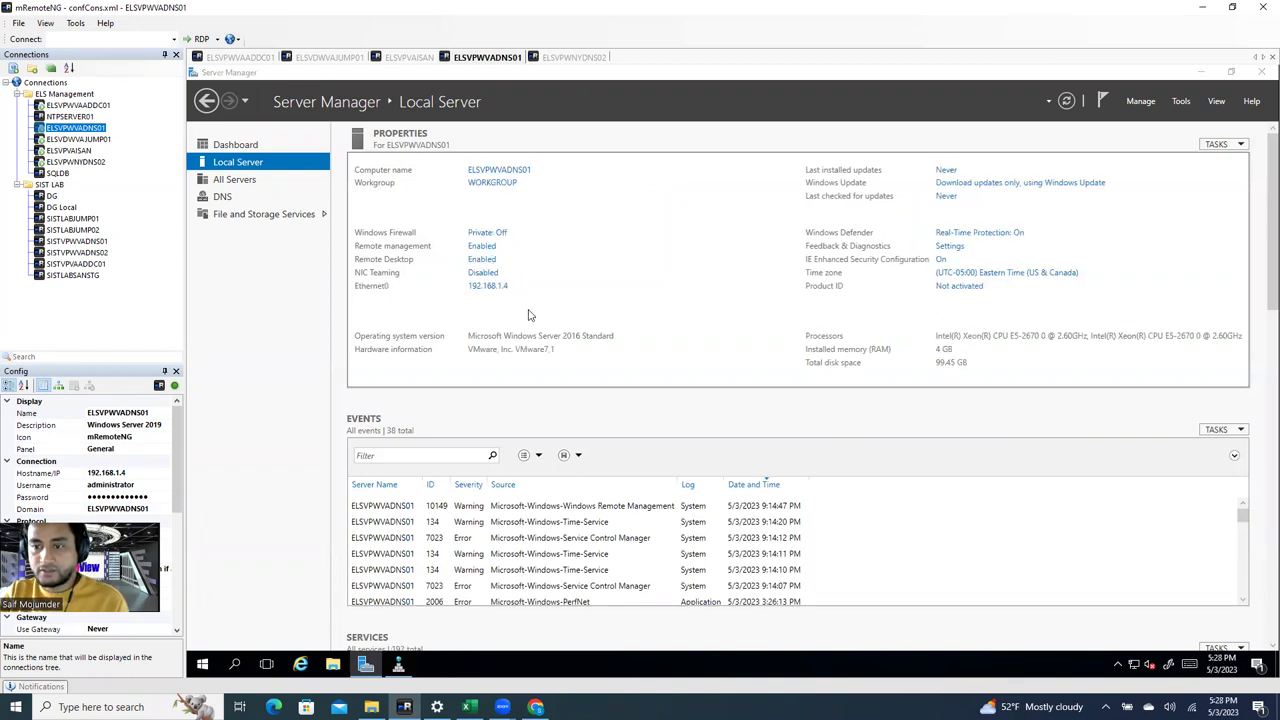
- Set Ethernet0's preferred DNS server to 192.168.1.4 and close the network windows
{"action": "left_click", "coordinate": [468, 260]}
{"action": "double_click", "coordinate": [468, 260]}
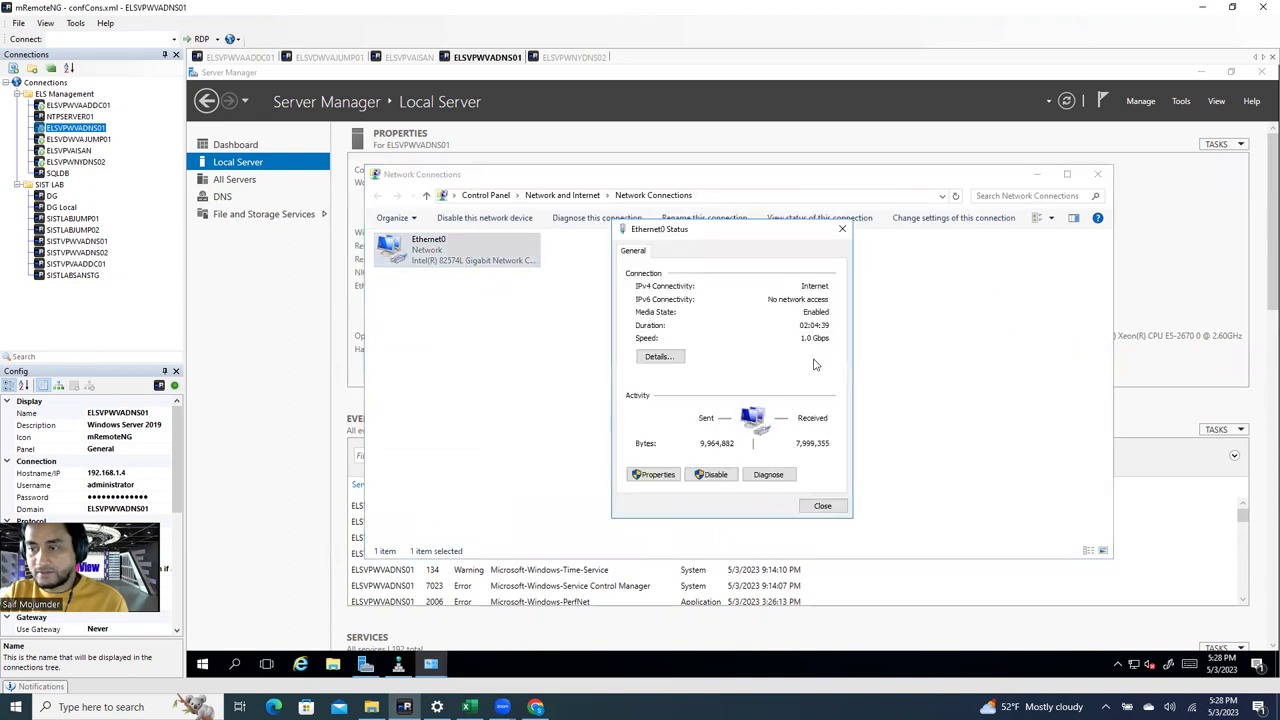
{"action": "left_click", "coordinate": [655, 474]}
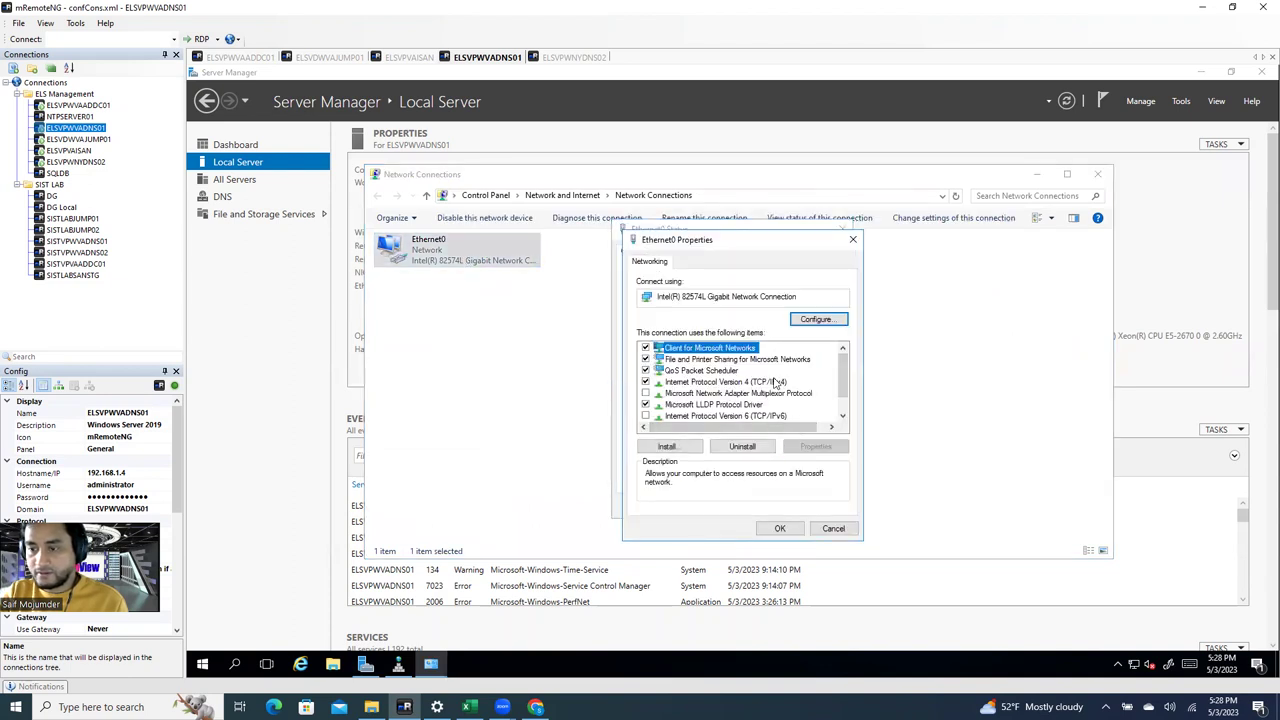
{"action": "double_click", "coordinate": [775, 381]}
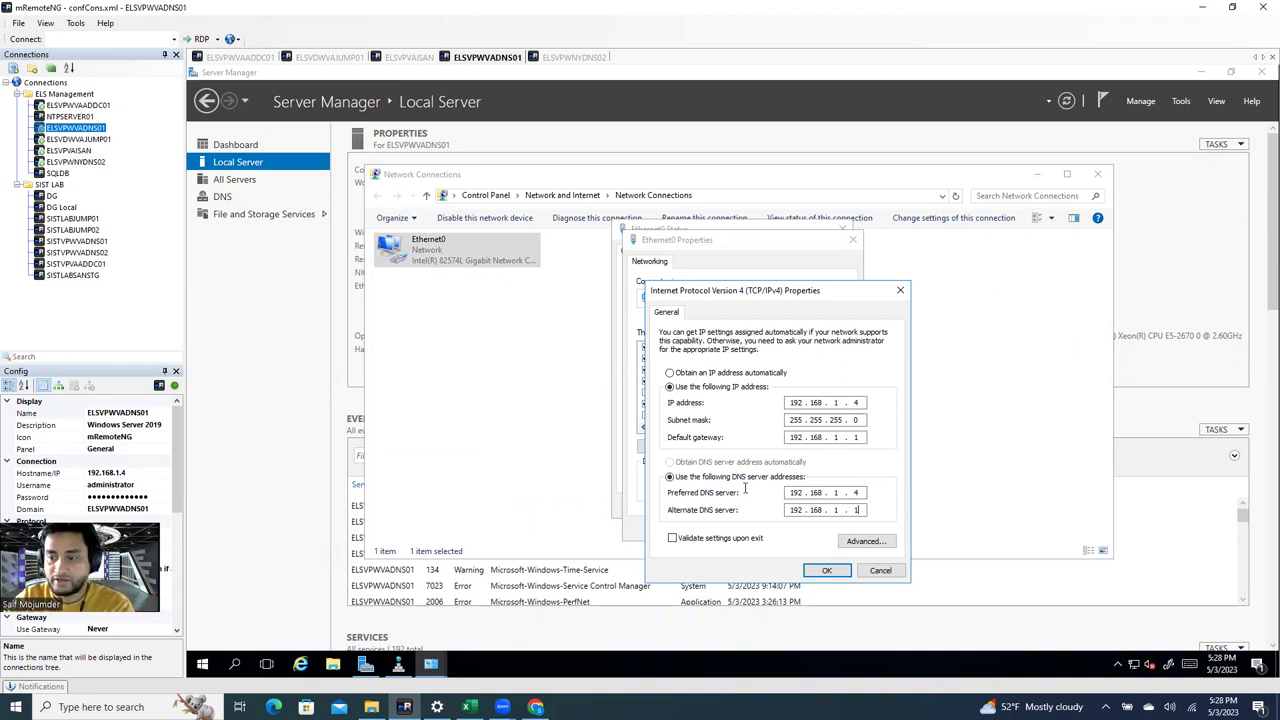
{"action": "left_click", "coordinate": [818, 570]}
{"action": "left_click", "coordinate": [777, 529]}
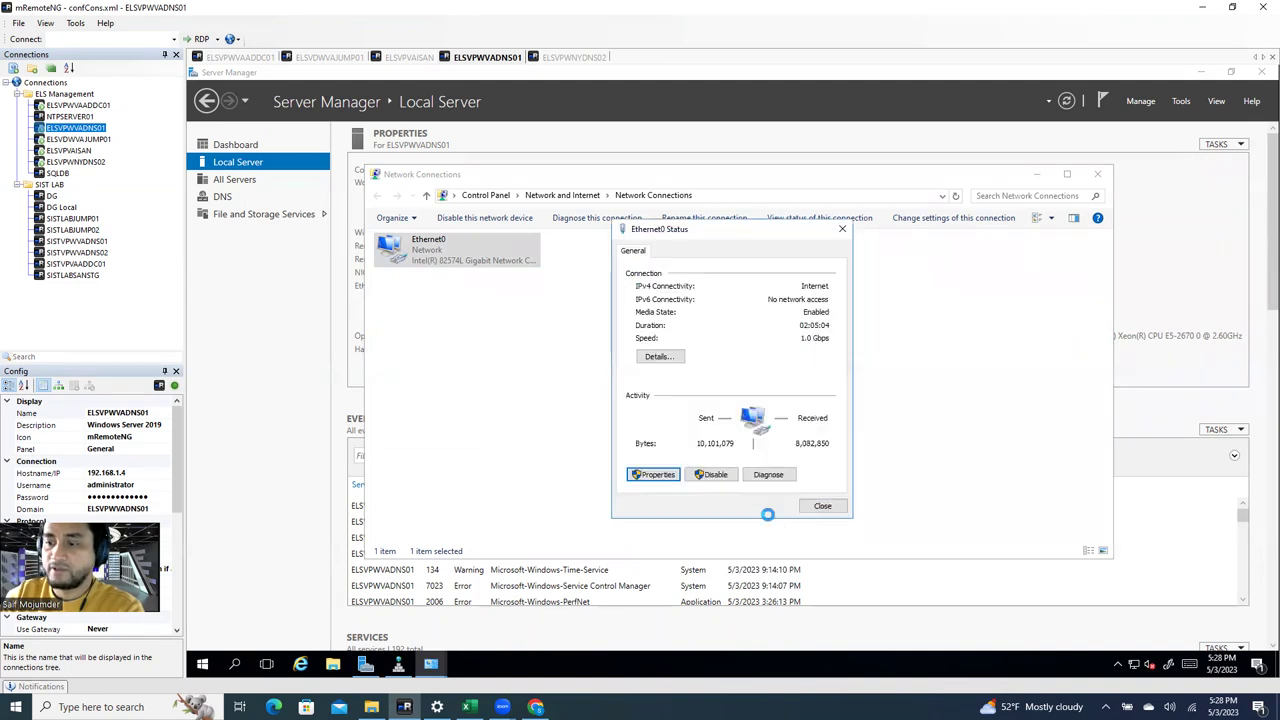
{"action": "left_click", "coordinate": [821, 507]}
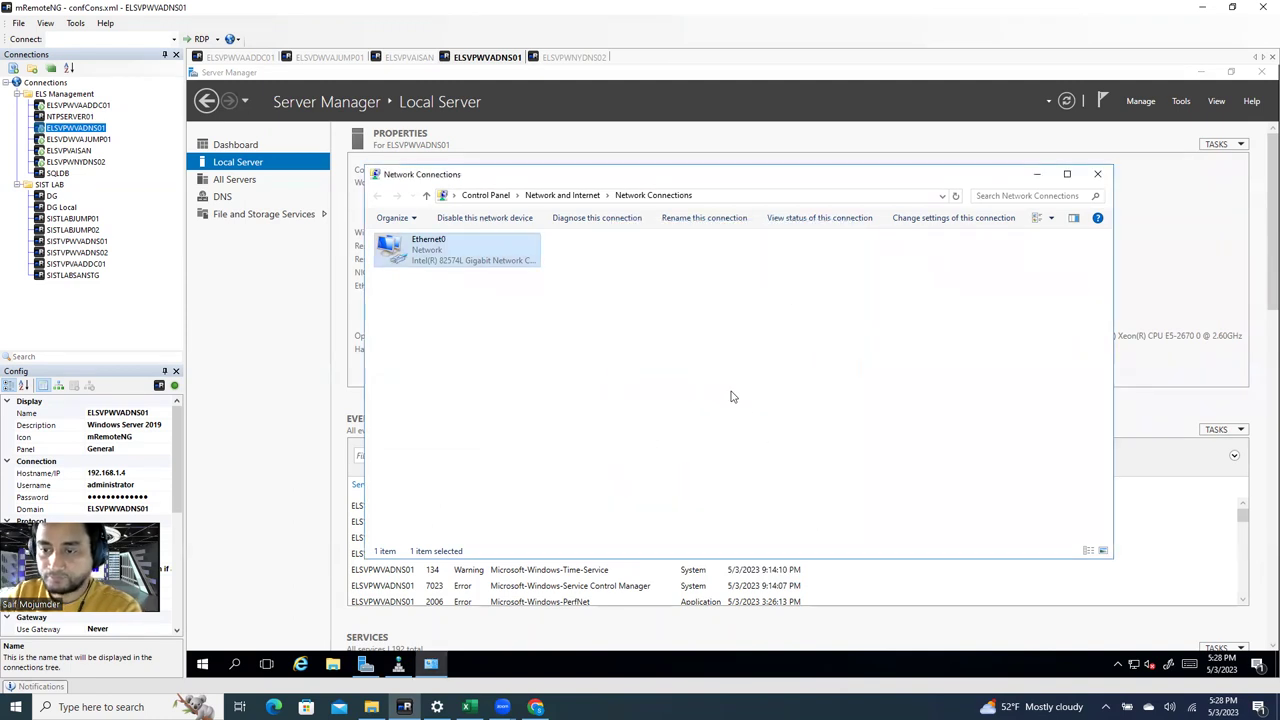
{"action": "left_click", "coordinate": [1097, 174]}
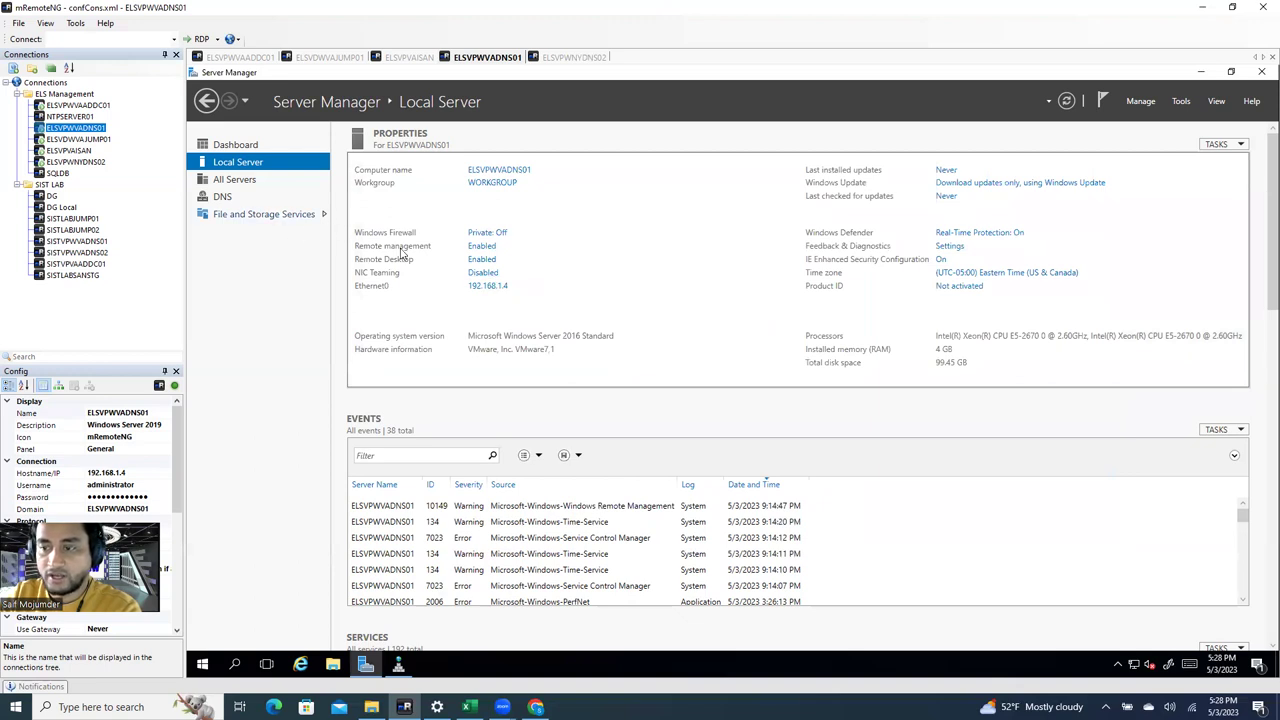
- Launch DNS Manager, pin it to the taskbar, maximize it and browse the server's zone folders
{"action": "left_click", "coordinate": [1180, 104]}
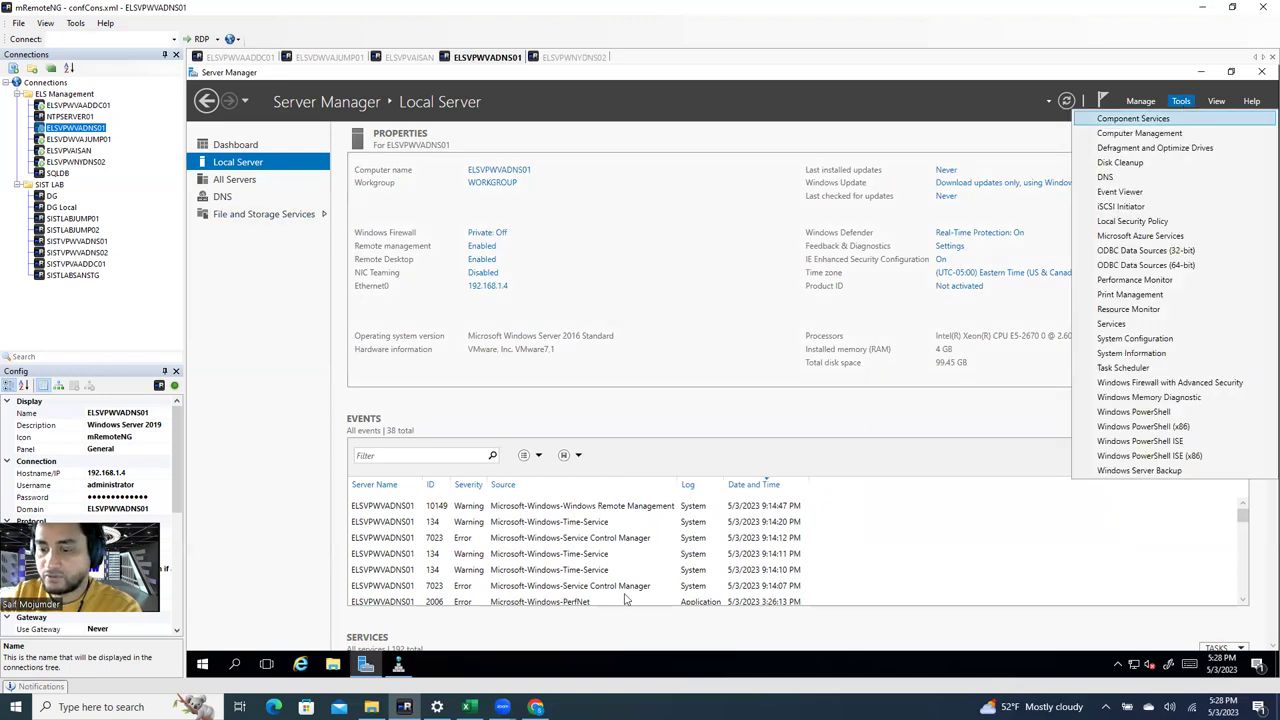
{"action": "left_click", "coordinate": [1110, 178]}
{"action": "right_click", "coordinate": [399, 668]}
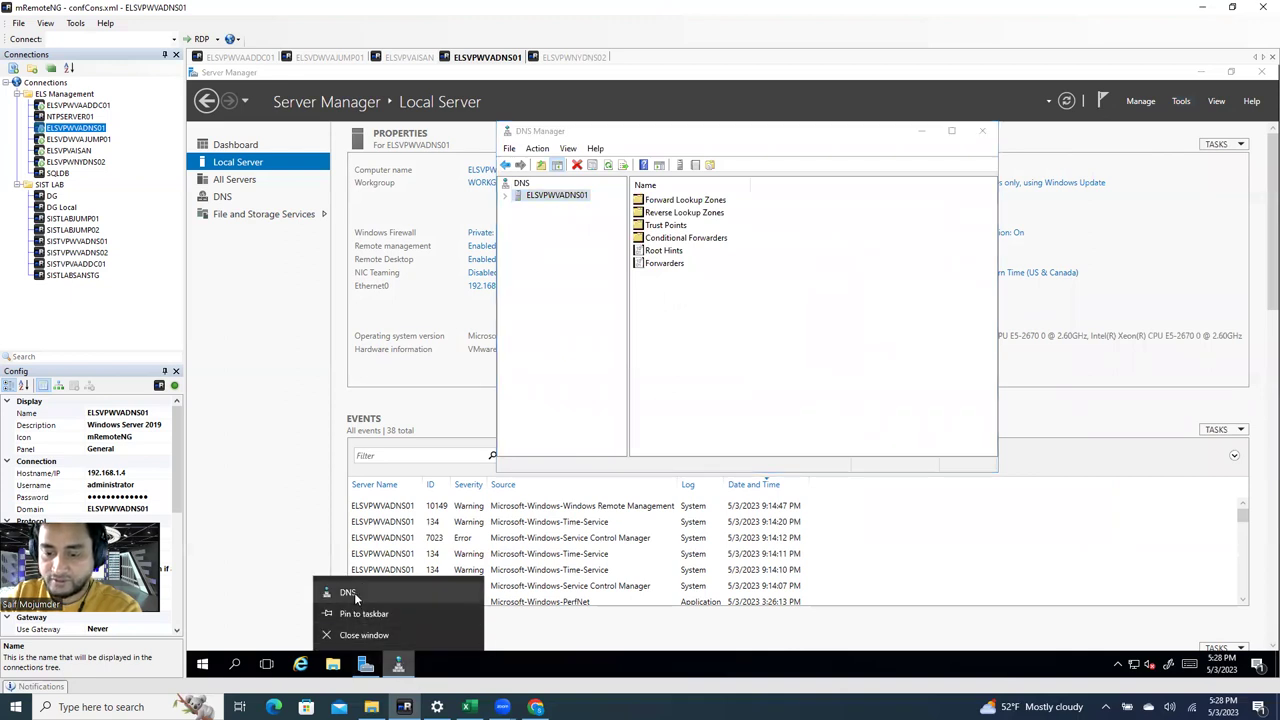
{"action": "left_click", "coordinate": [352, 614]}
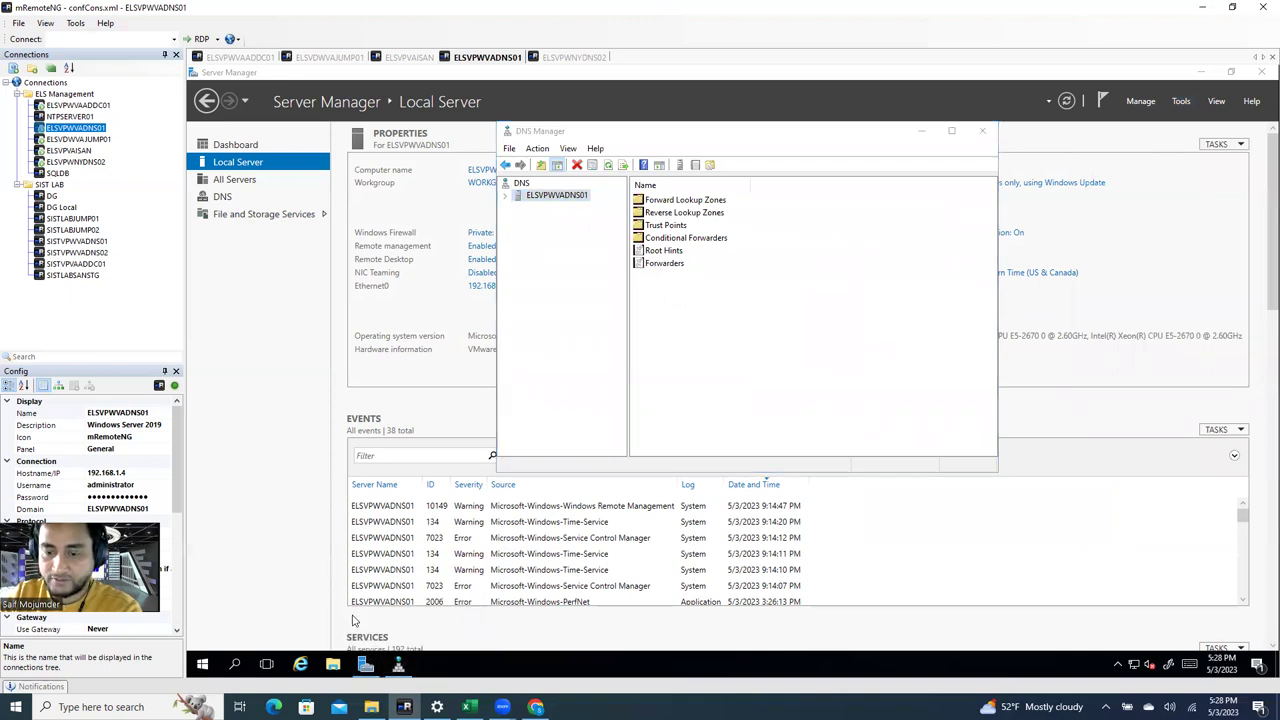
{"action": "left_click", "coordinate": [953, 131]}
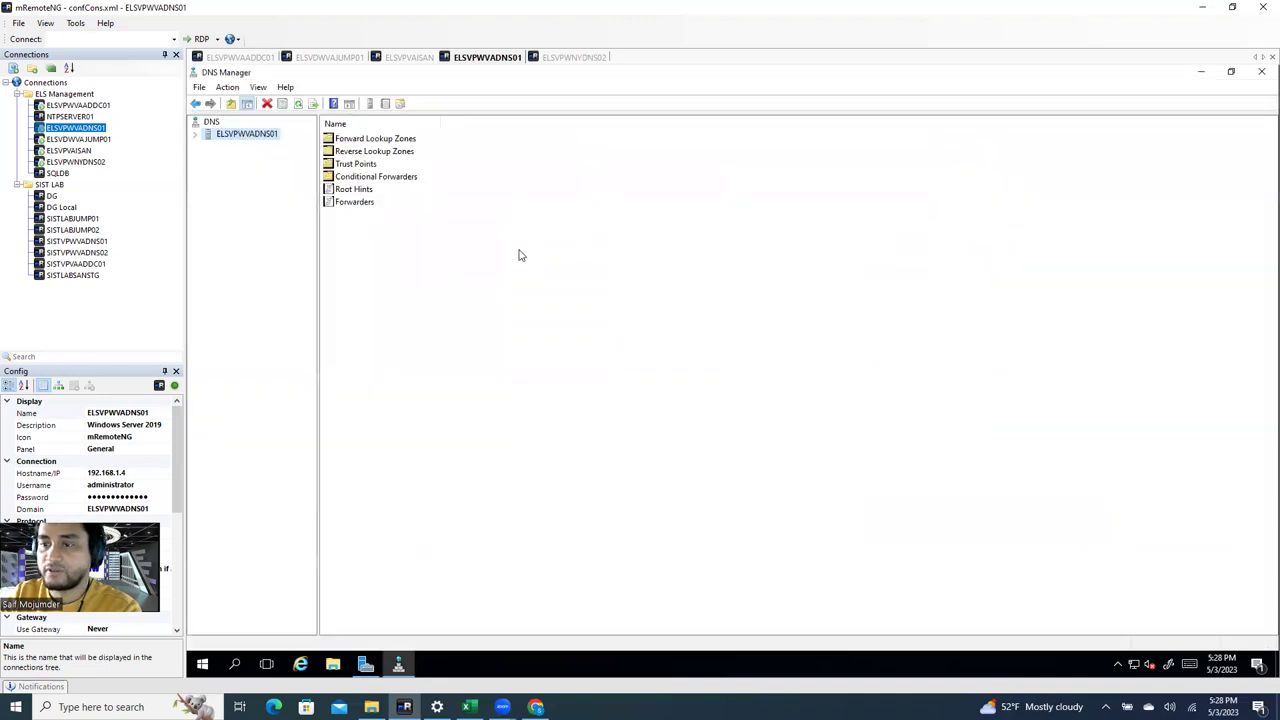
{"action": "left_click", "coordinate": [195, 134]}
{"action": "left_click", "coordinate": [232, 148]}
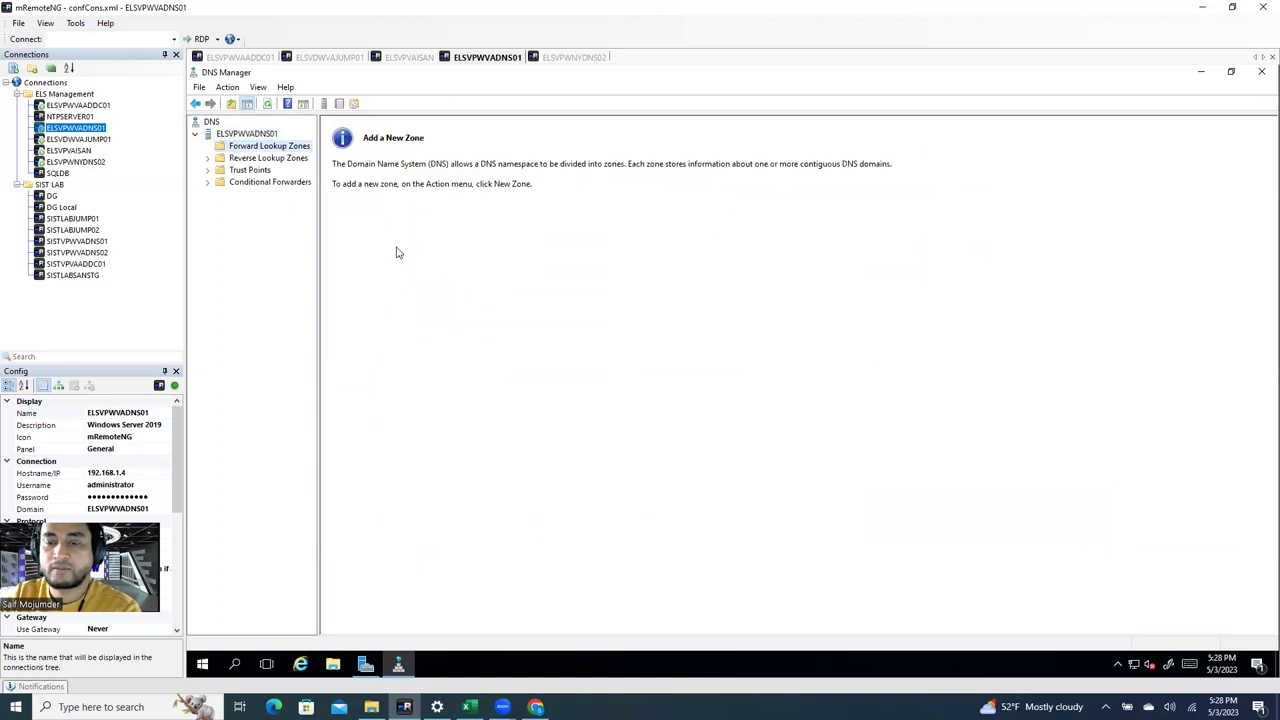
{"action": "left_click", "coordinate": [219, 159]}
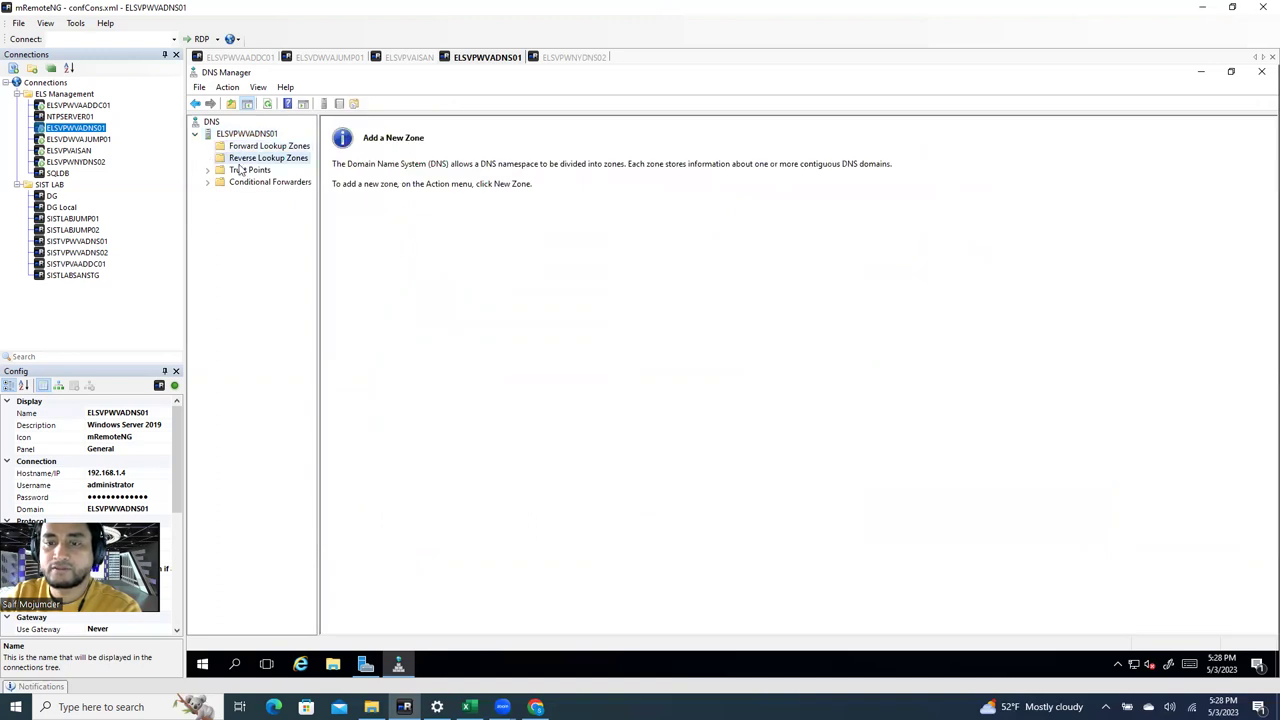
{"action": "left_click", "coordinate": [224, 175]}
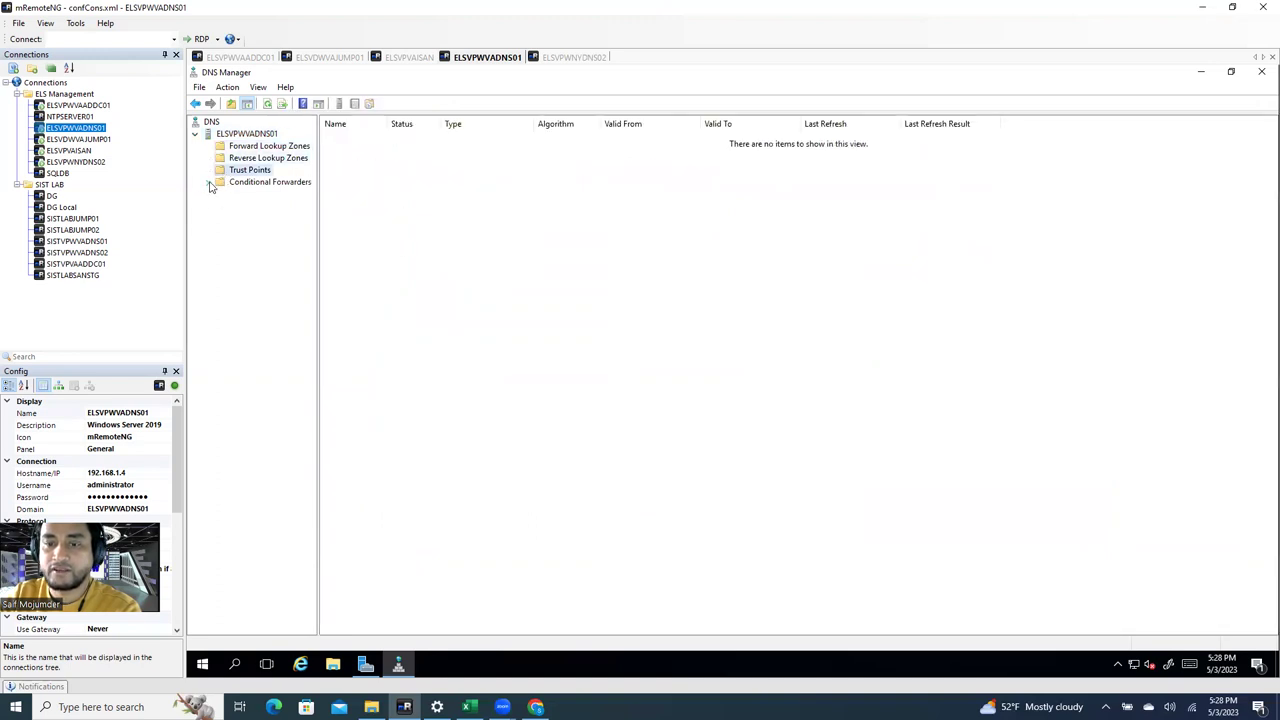
{"action": "left_click", "coordinate": [256, 148]}
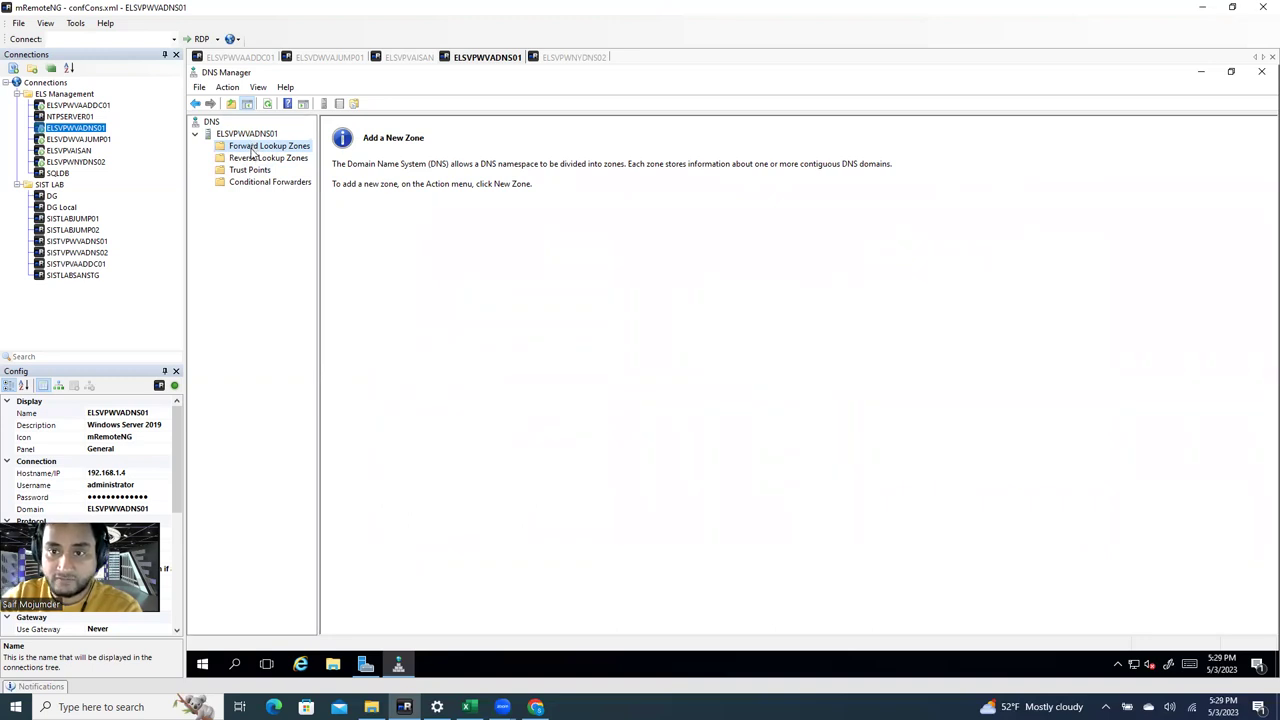
- Create primary forward zone els.com with file els.com.dns, allowing secure and nonsecure dynamic updates
{"action": "right_click", "coordinate": [251, 150]}
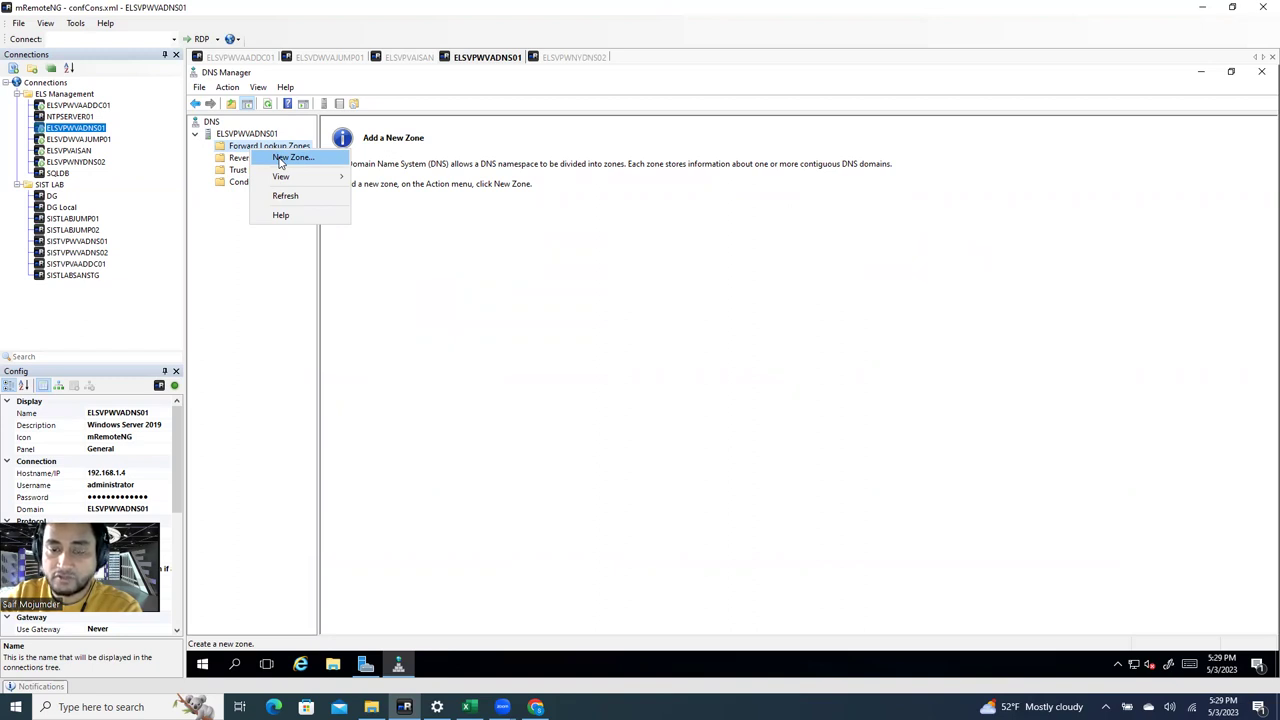
{"action": "left_click", "coordinate": [290, 158]}
{"action": "left_click", "coordinate": [438, 316]}
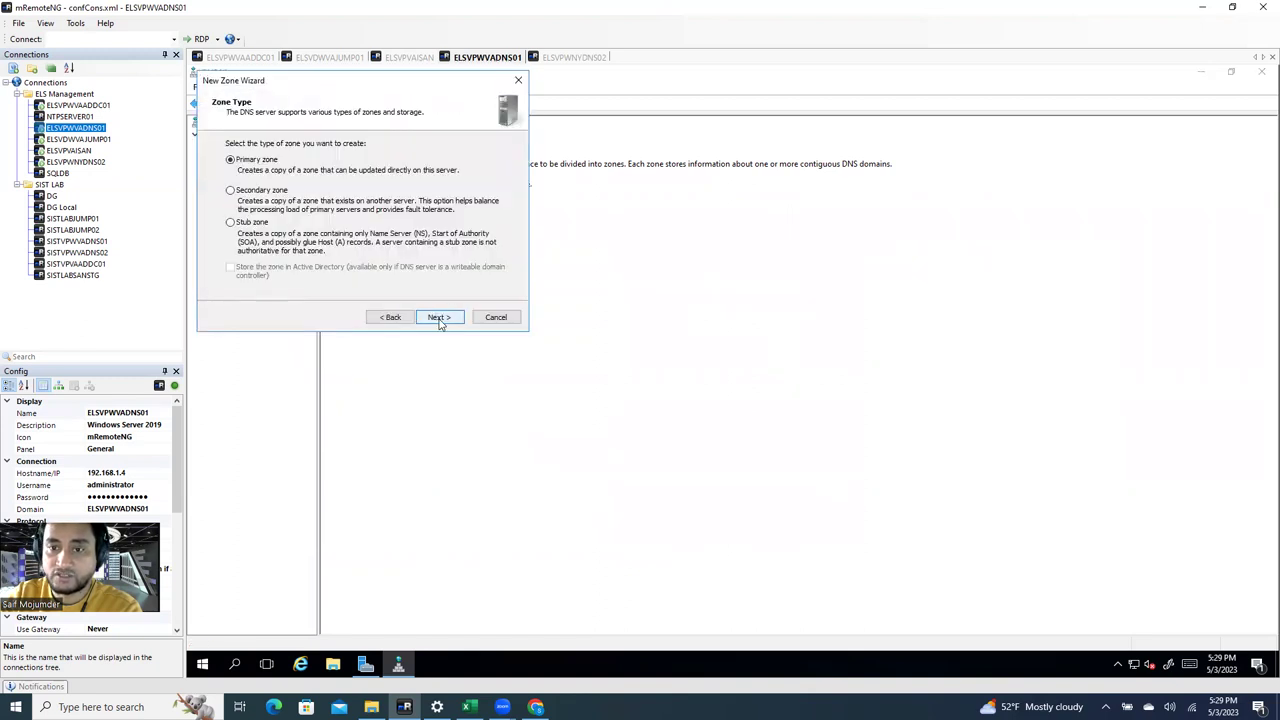
{"action": "left_click", "coordinate": [439, 317]}
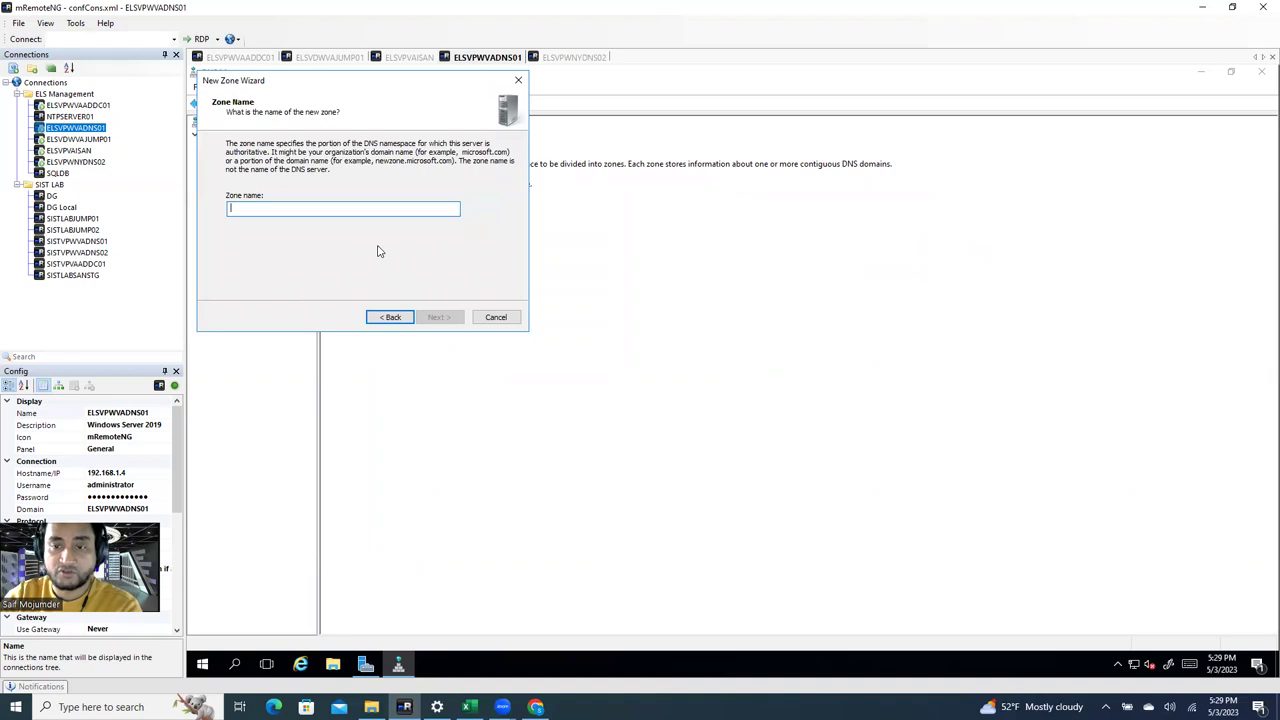
{"action": "type", "text": "els.com"}
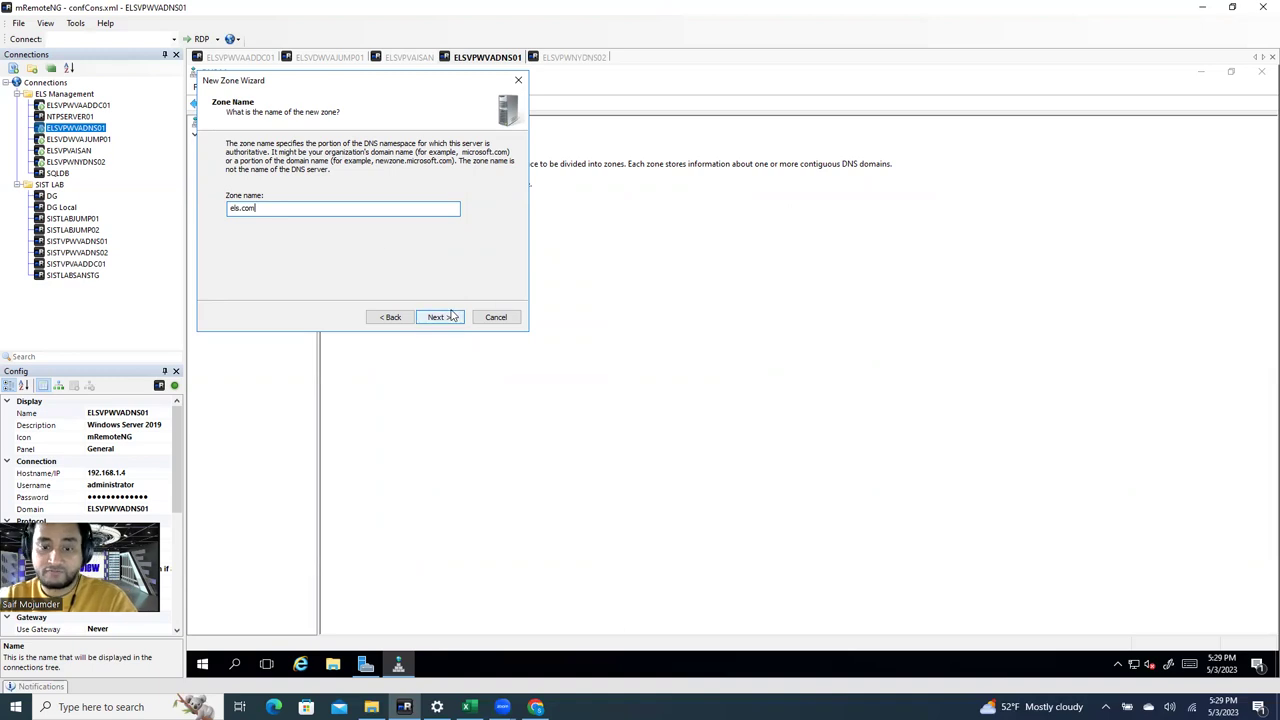
{"action": "left_click", "coordinate": [437, 317]}
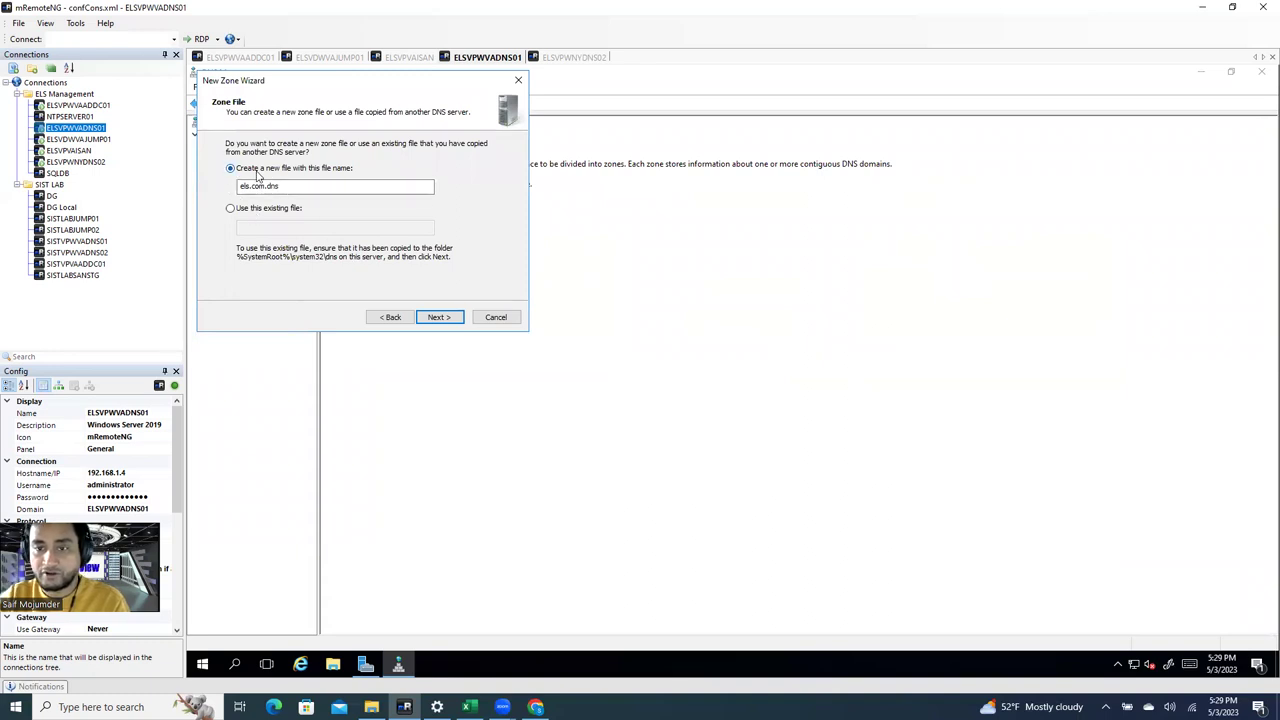
{"action": "left_click", "coordinate": [440, 317]}
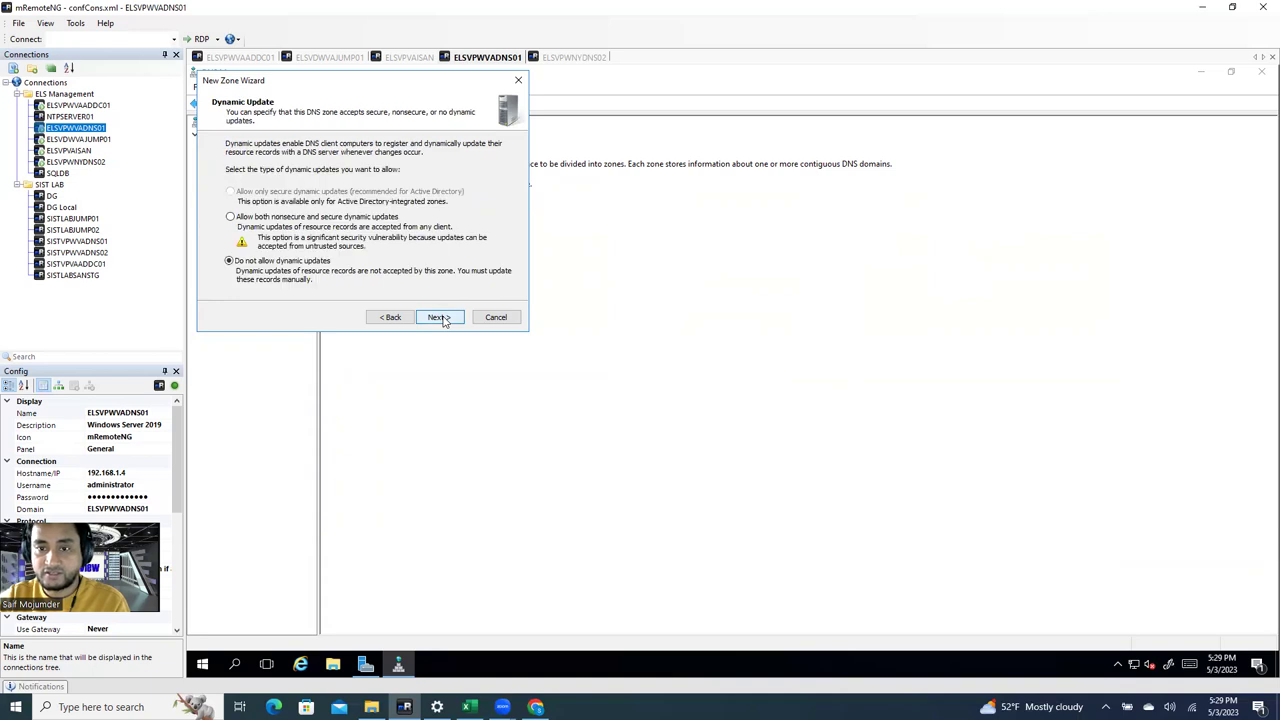
{"action": "left_click", "coordinate": [231, 218]}
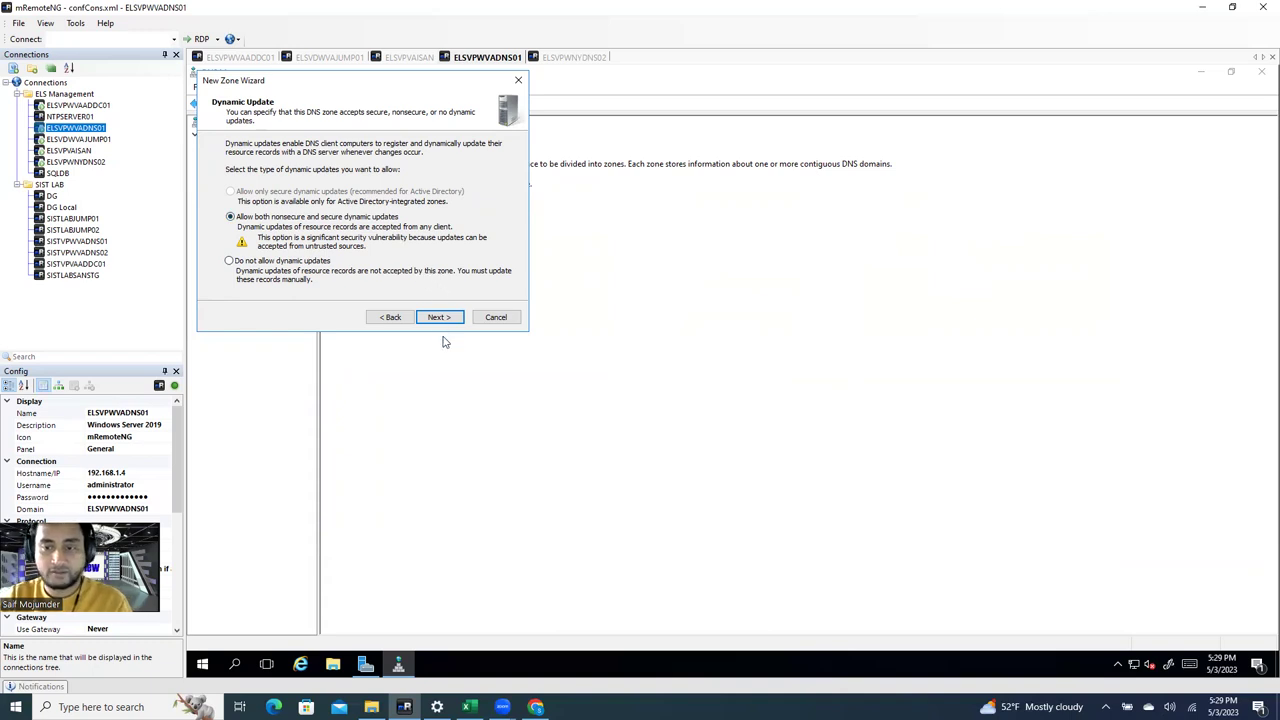
{"action": "left_click", "coordinate": [440, 318]}
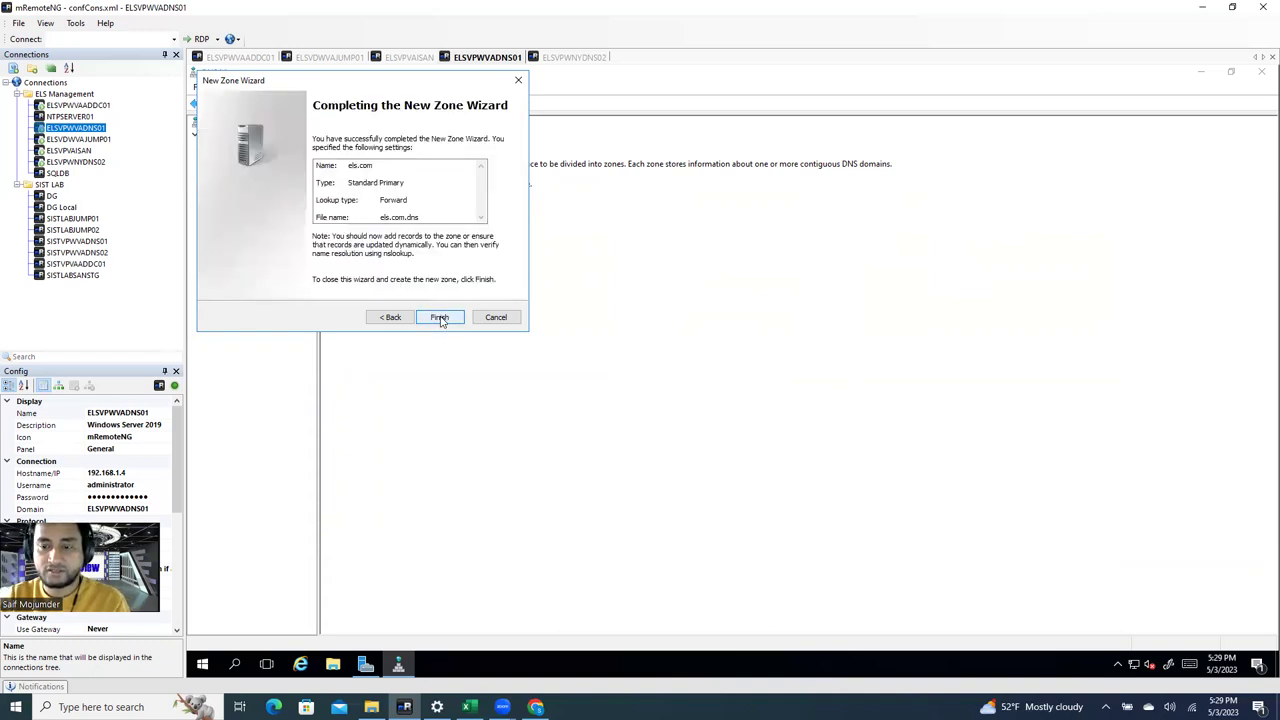
{"action": "left_click", "coordinate": [440, 318]}
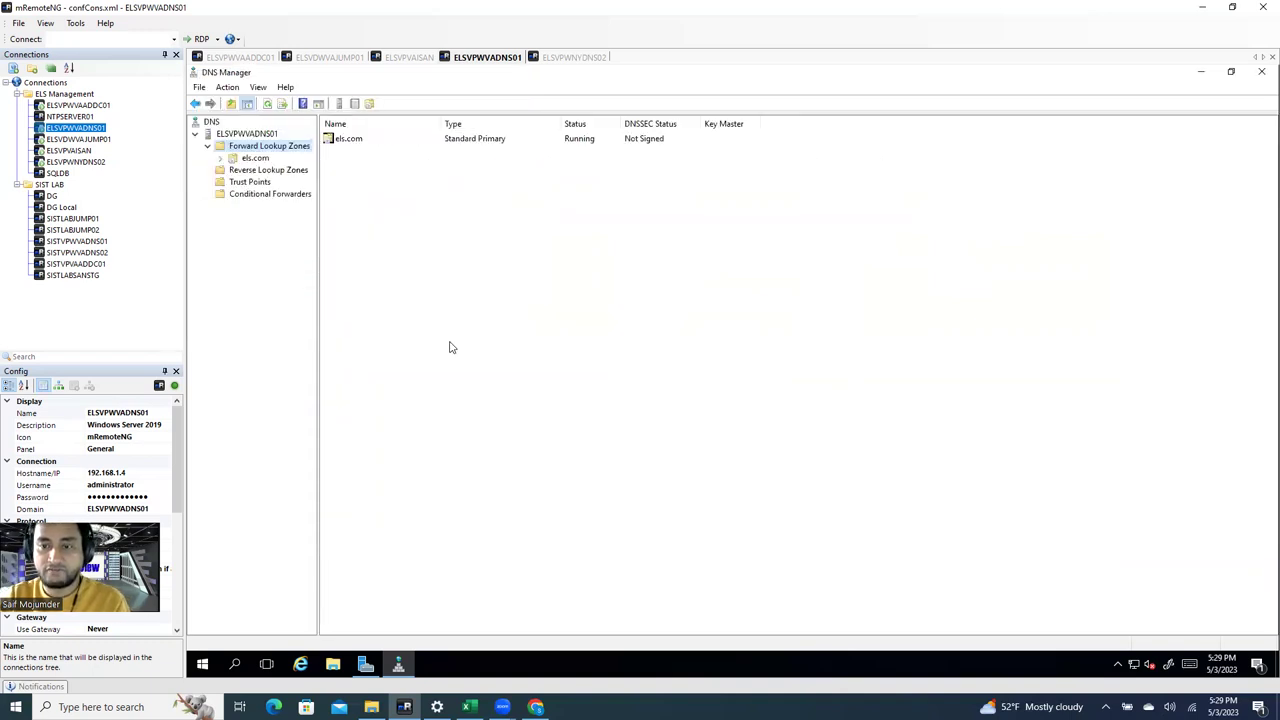
- Inspect the els.com name server record in its properties without changing anything
{"action": "left_click", "coordinate": [230, 162]}
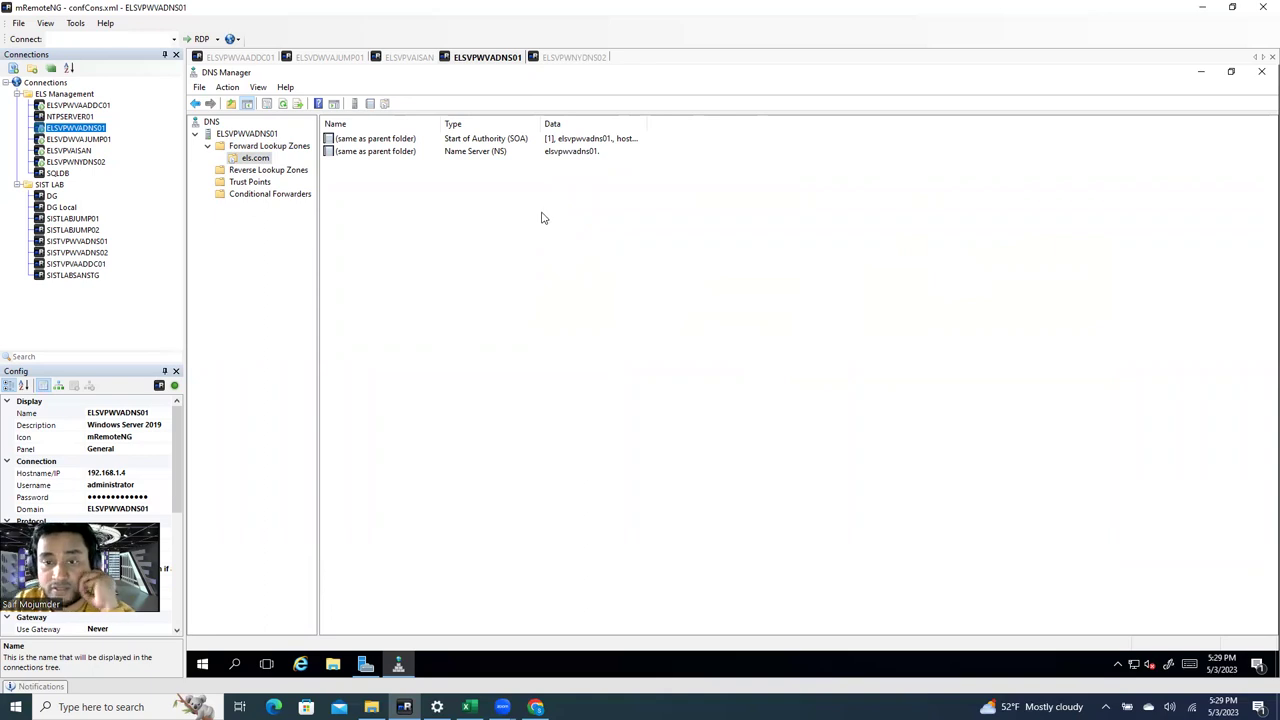
{"action": "left_click", "coordinate": [468, 153]}
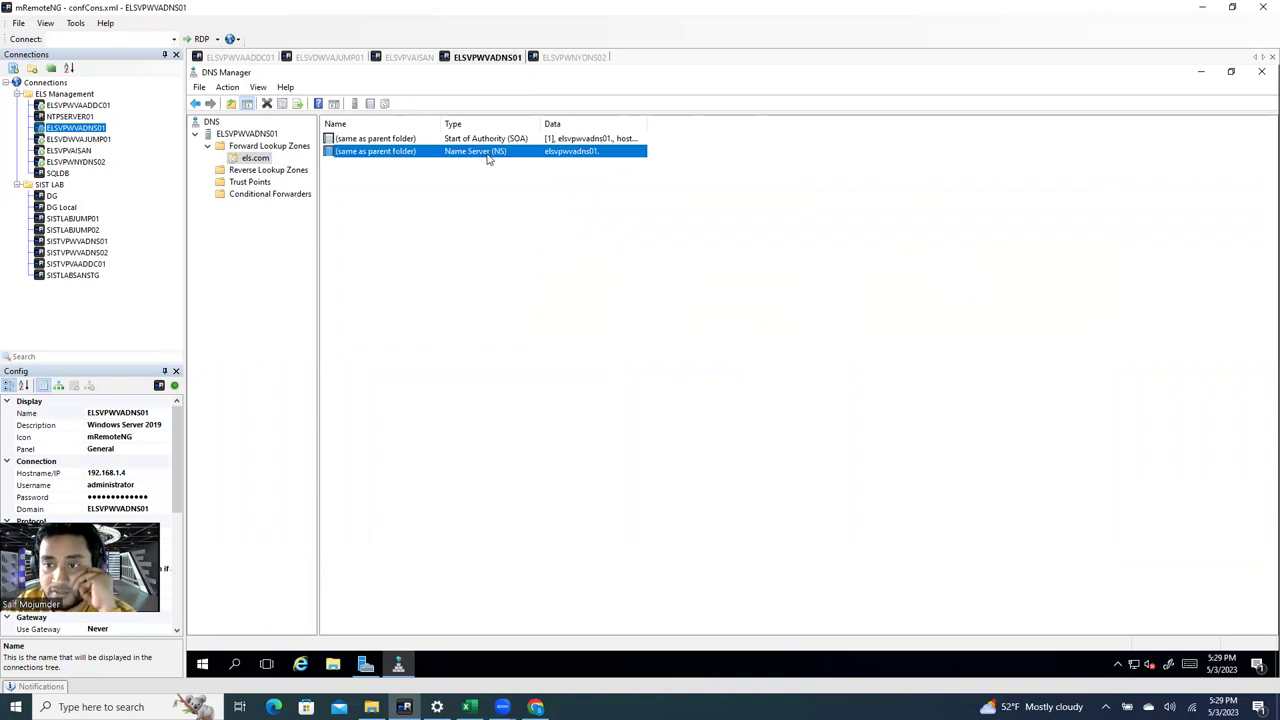
{"action": "double_click", "coordinate": [488, 153]}
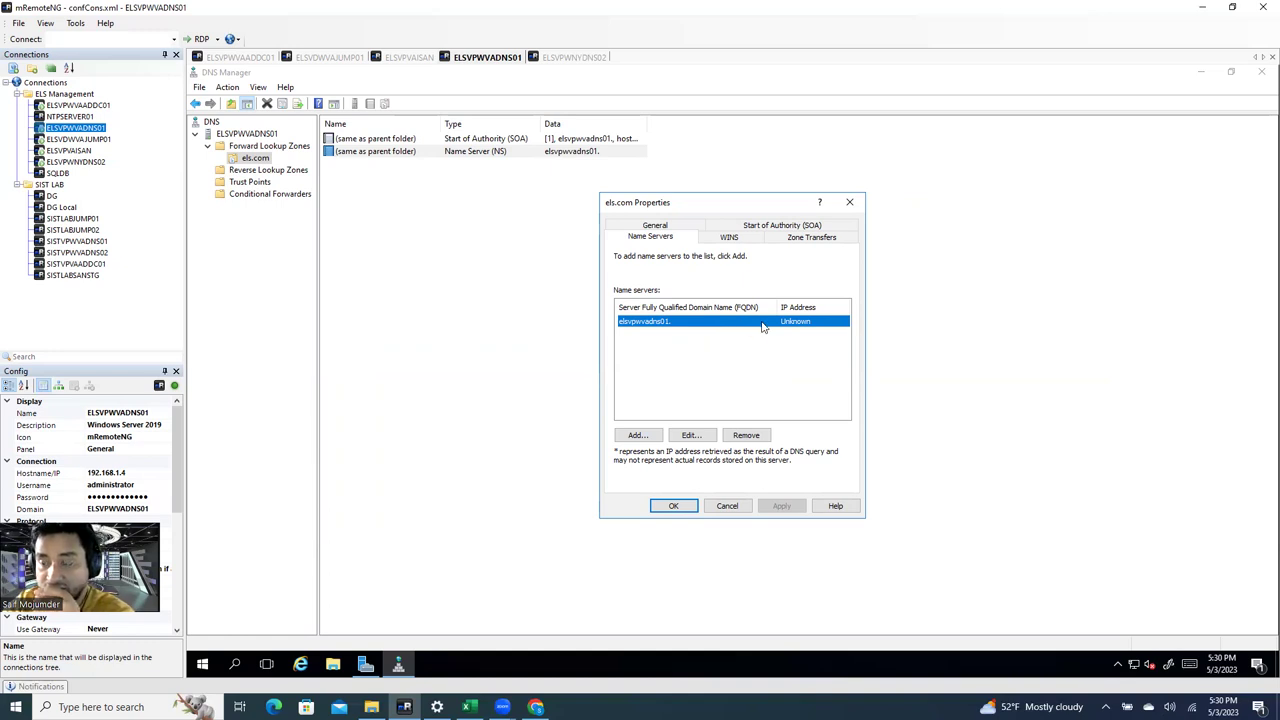
{"action": "left_click", "coordinate": [849, 202]}
- Select the Reverse Lookup Zones folder, which holds no zones yet
{"action": "left_click", "coordinate": [259, 170]}
{"action": "right_click", "coordinate": [263, 173]}
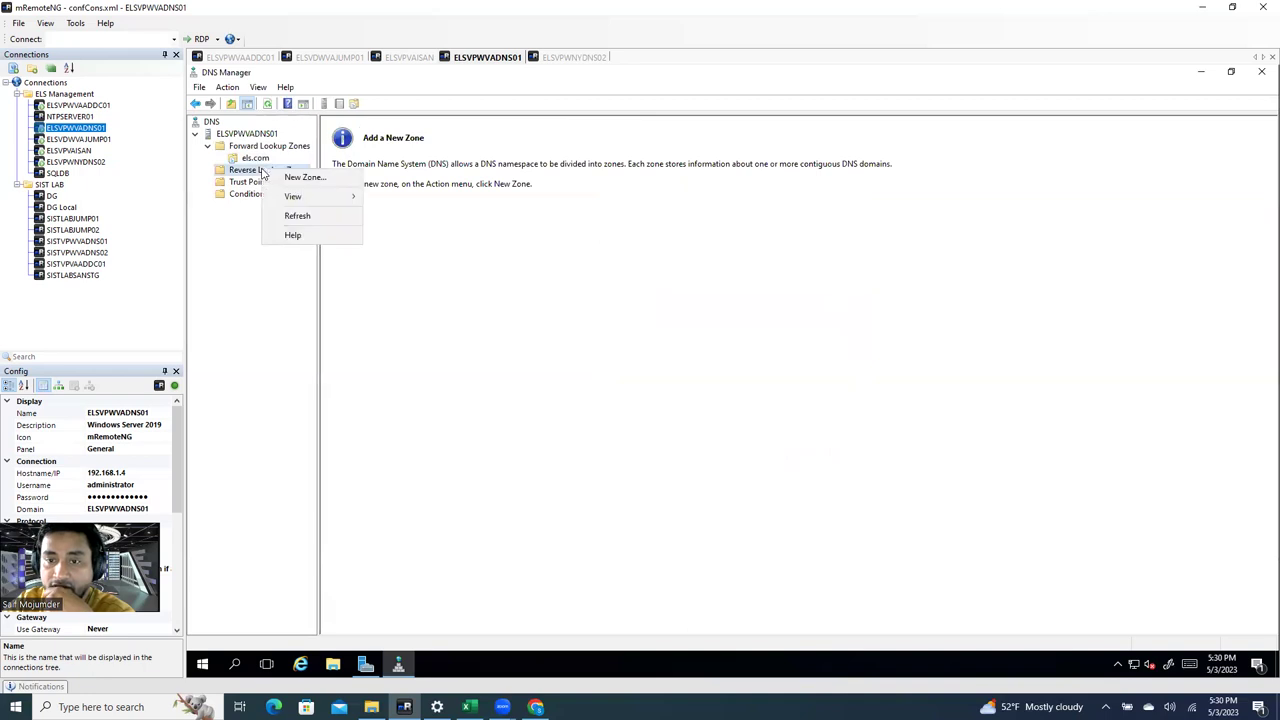
{"action": "left_click", "coordinate": [480, 291]}
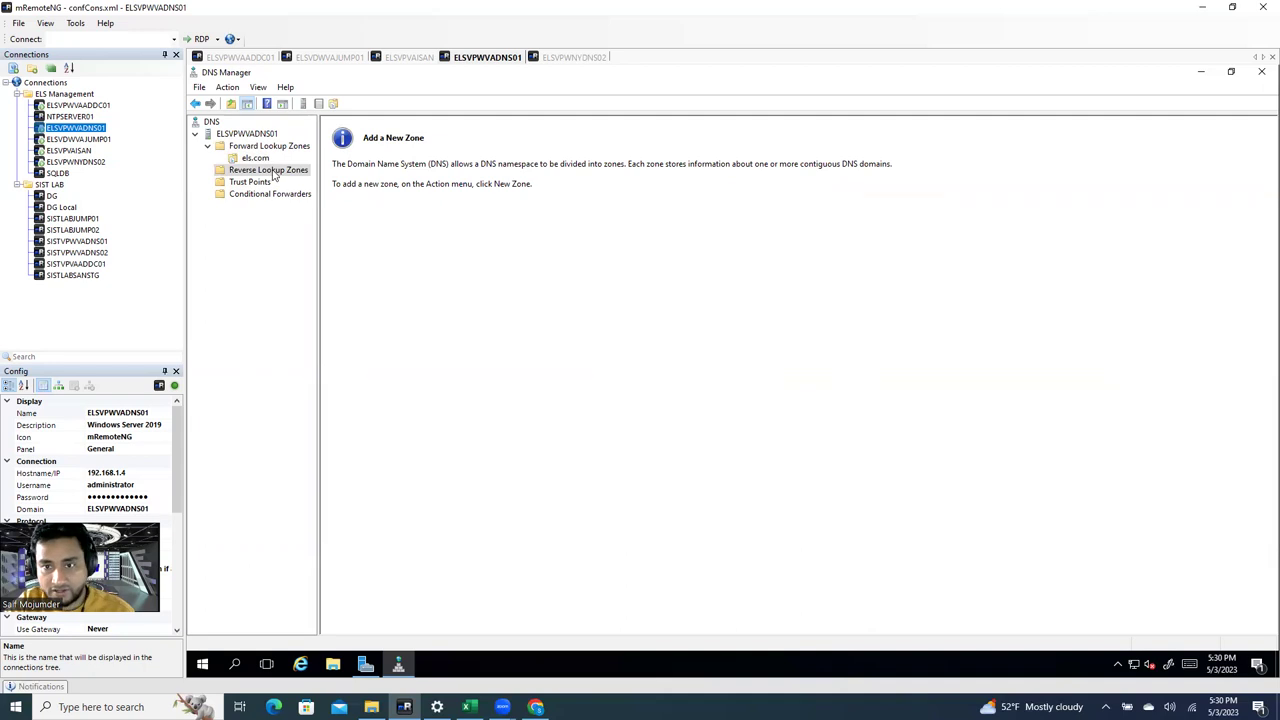
- Create IPv4 reverse zone 1.168.192.in-addr.arpa for network 192.168.1 with both dynamic update types, and view its records
{"action": "right_click", "coordinate": [273, 174]}
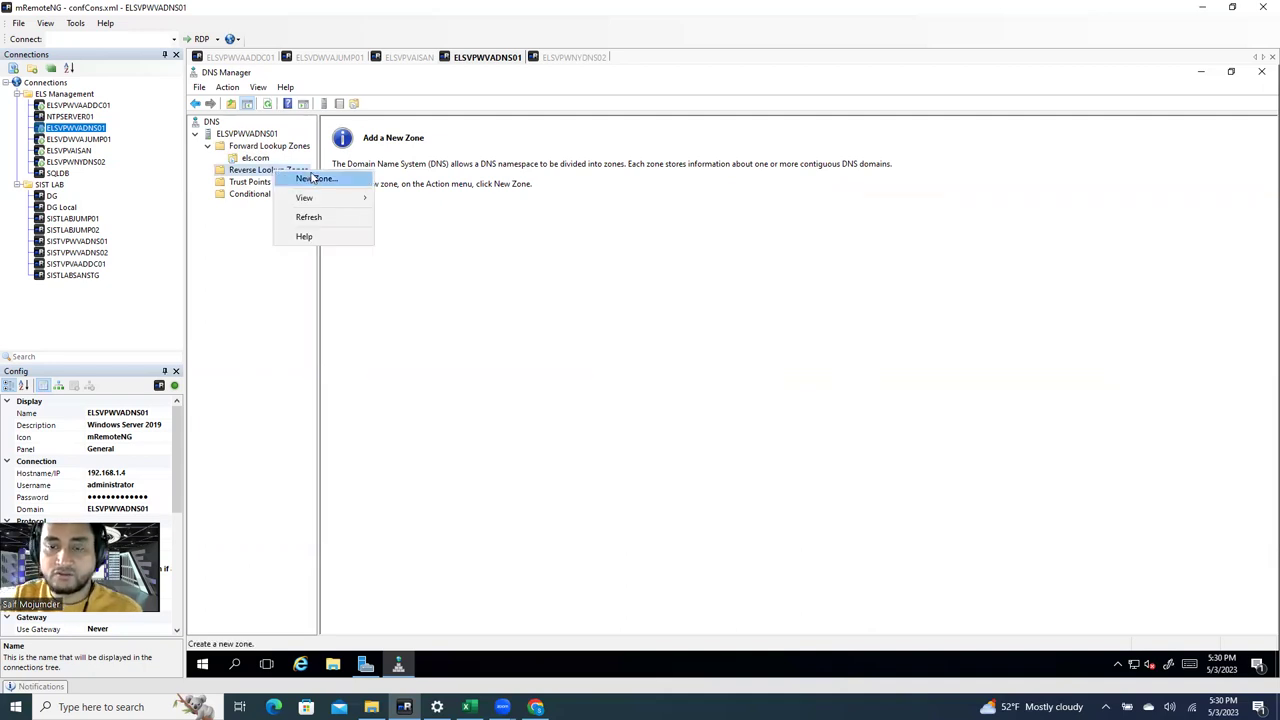
{"action": "left_click", "coordinate": [313, 178]}
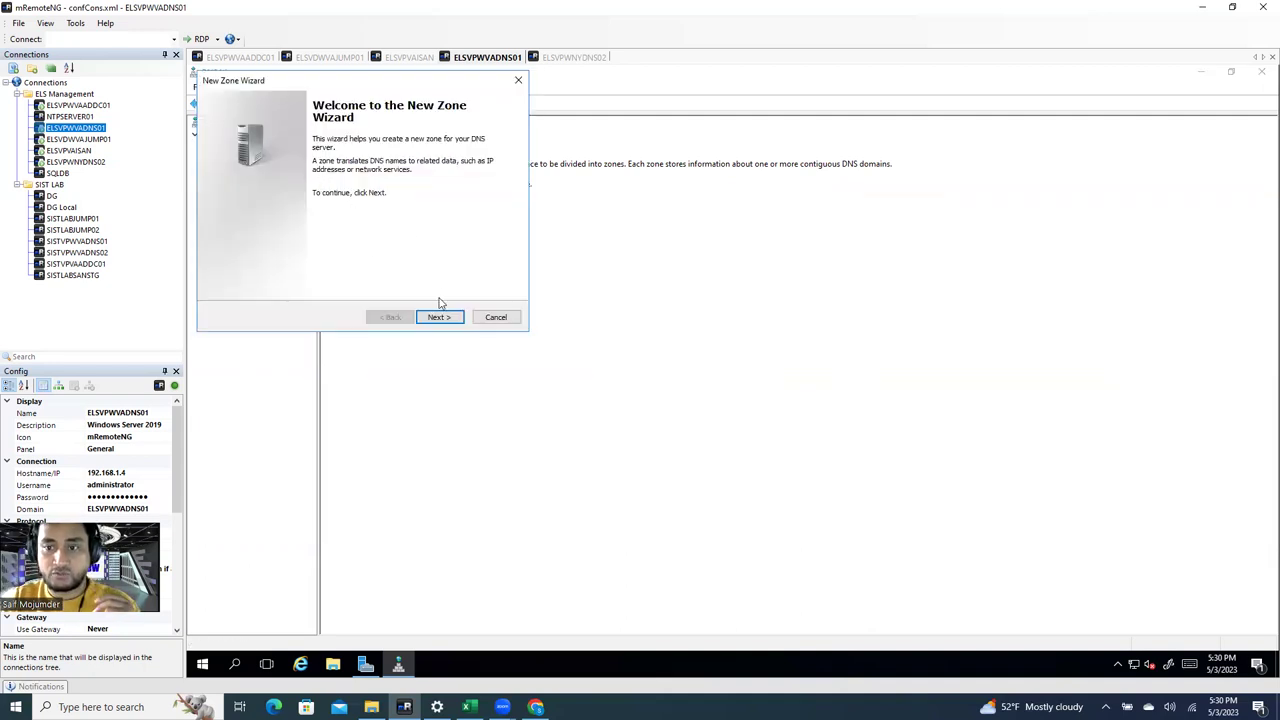
{"action": "left_click", "coordinate": [438, 316]}
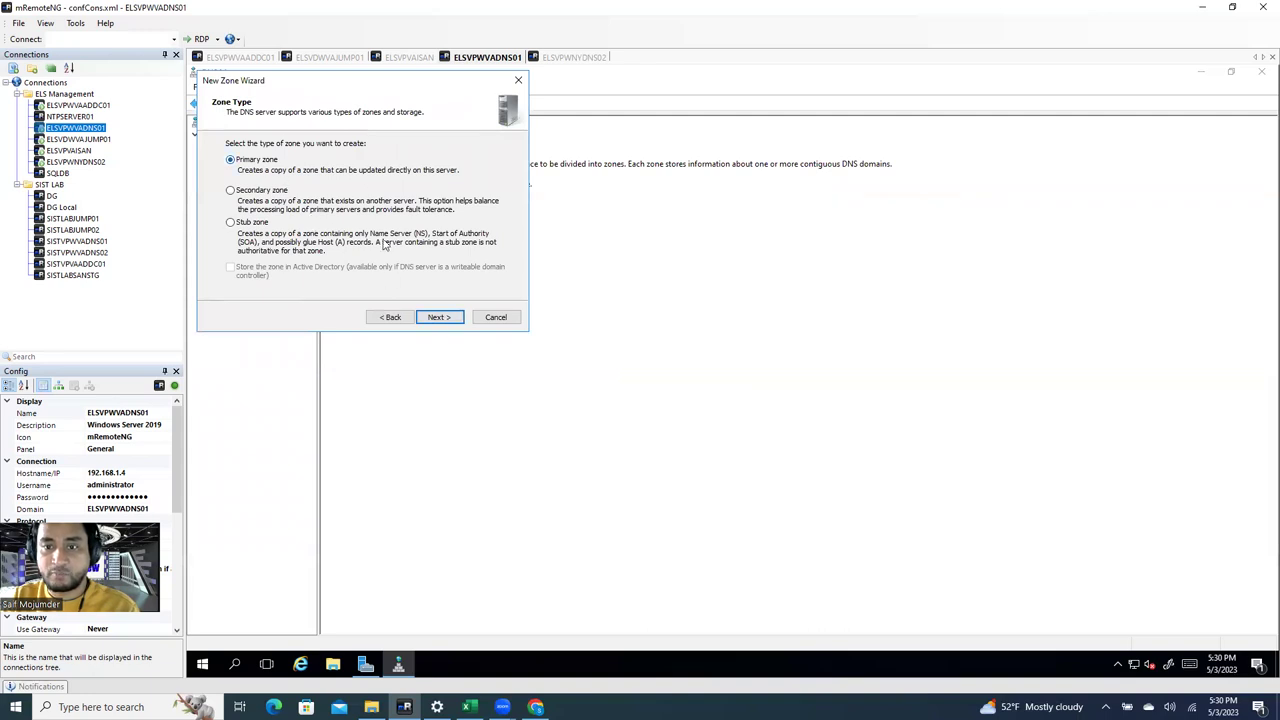
{"action": "left_click", "coordinate": [440, 316]}
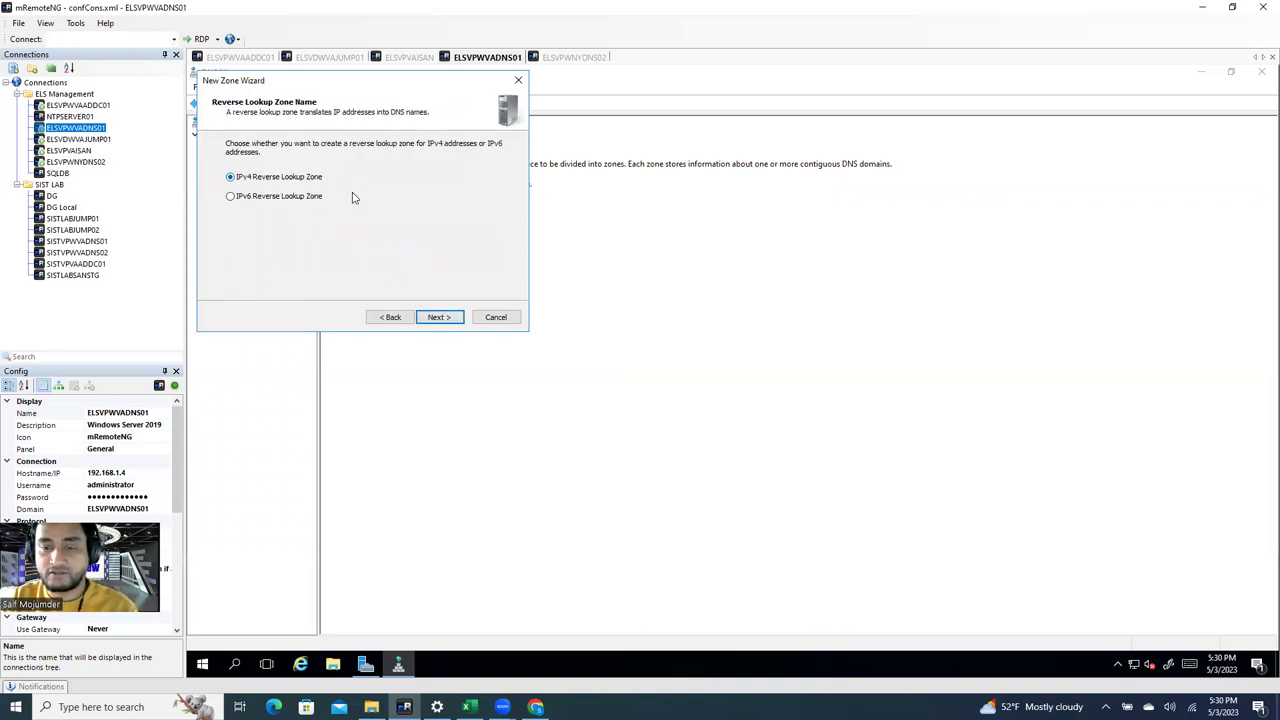
{"action": "left_click", "coordinate": [436, 318]}
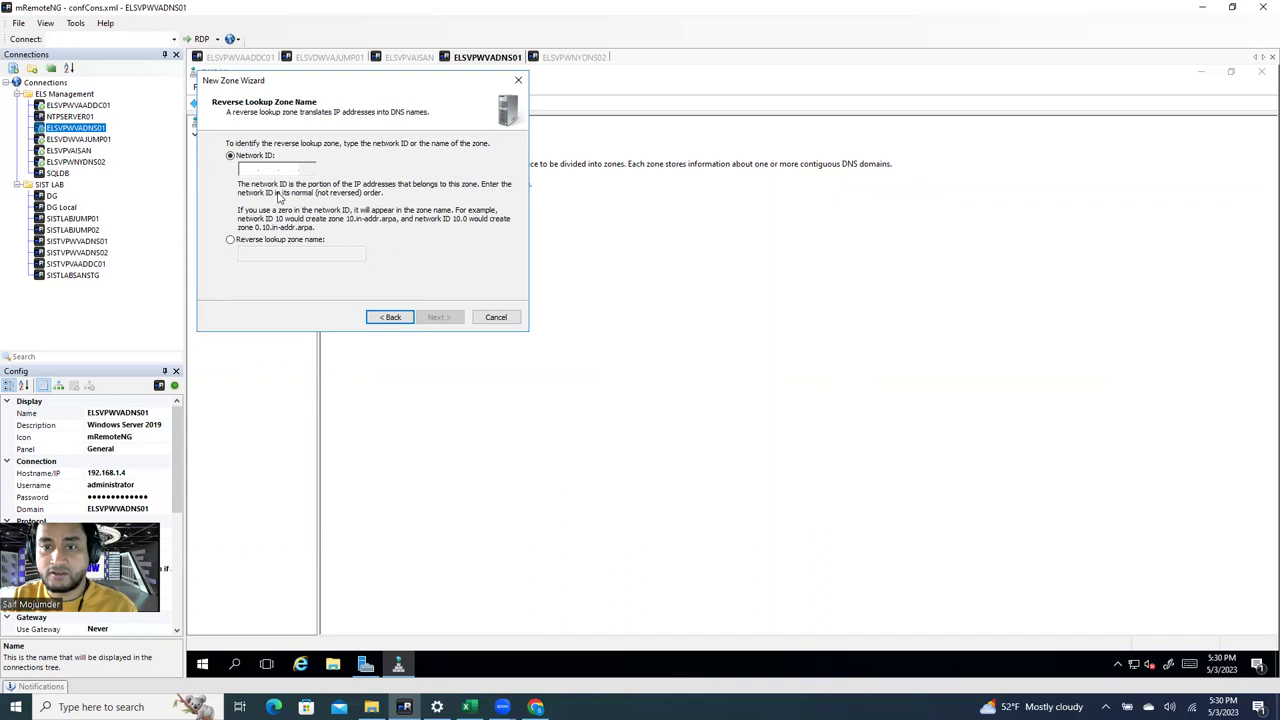
{"action": "type", "text": "192.168.1."}
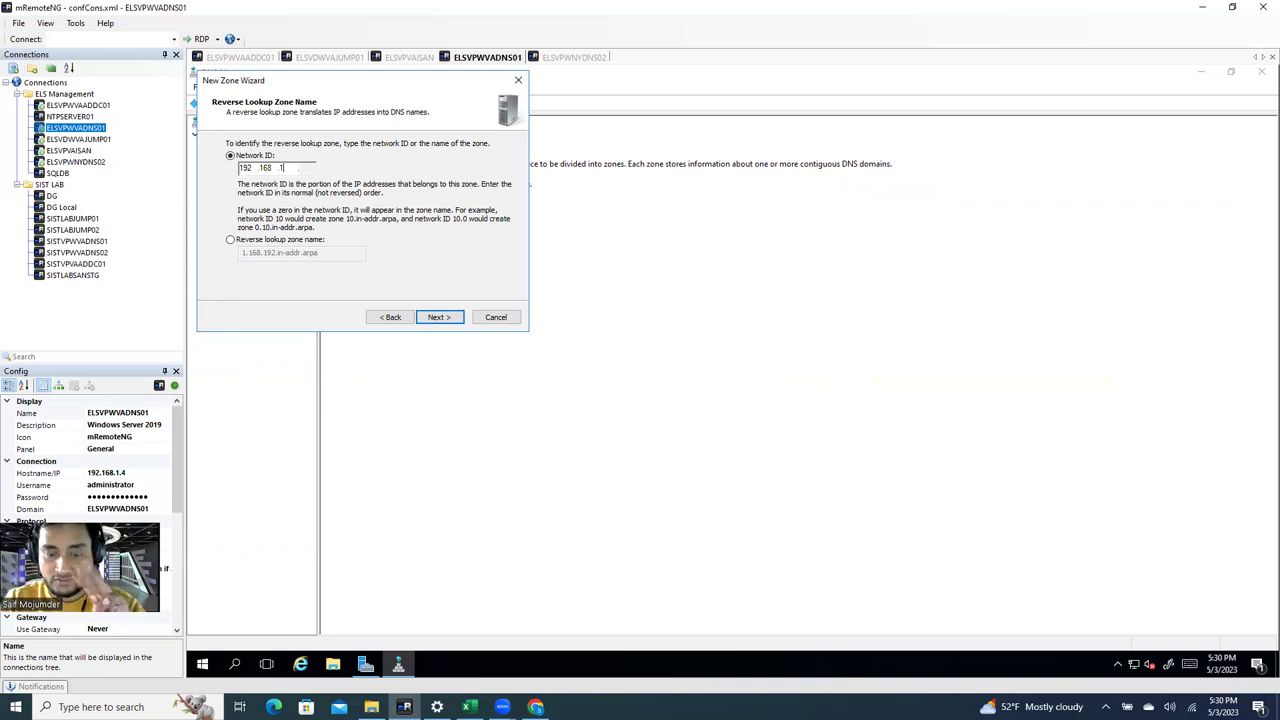
{"action": "left_click", "coordinate": [436, 318]}
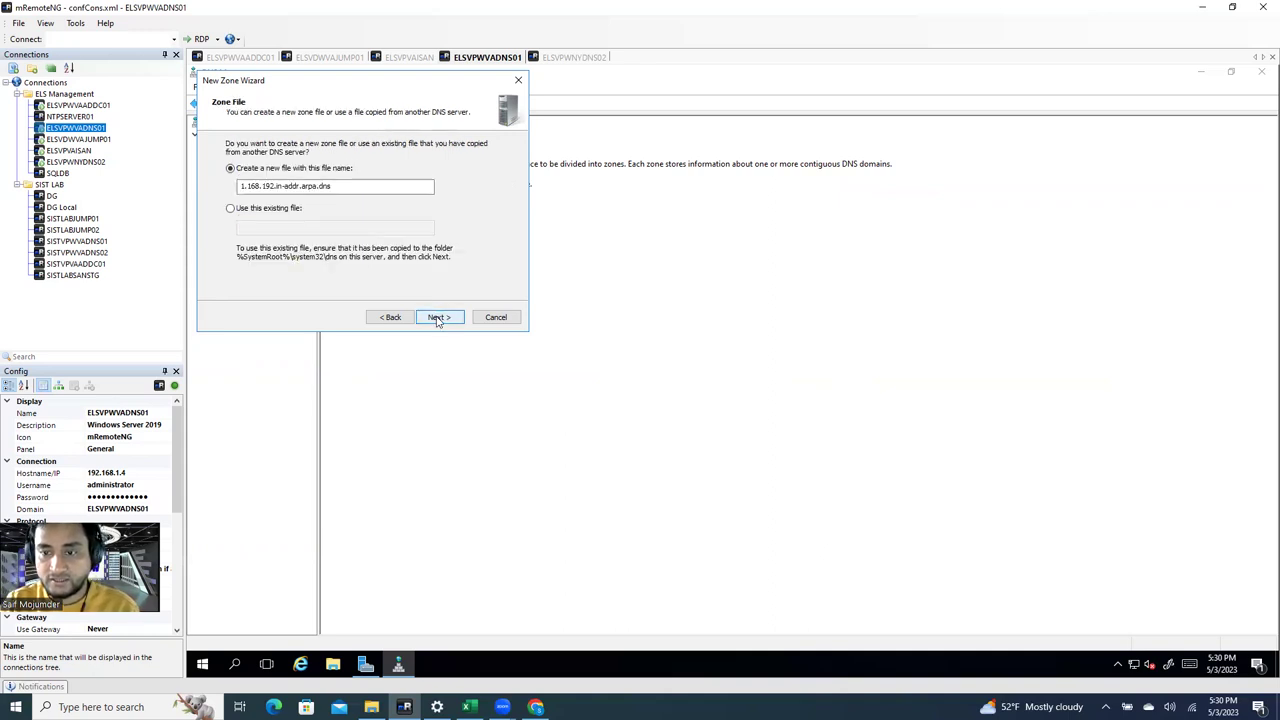
{"action": "left_click", "coordinate": [437, 318]}
{"action": "left_click", "coordinate": [305, 216]}
{"action": "left_click", "coordinate": [439, 317]}
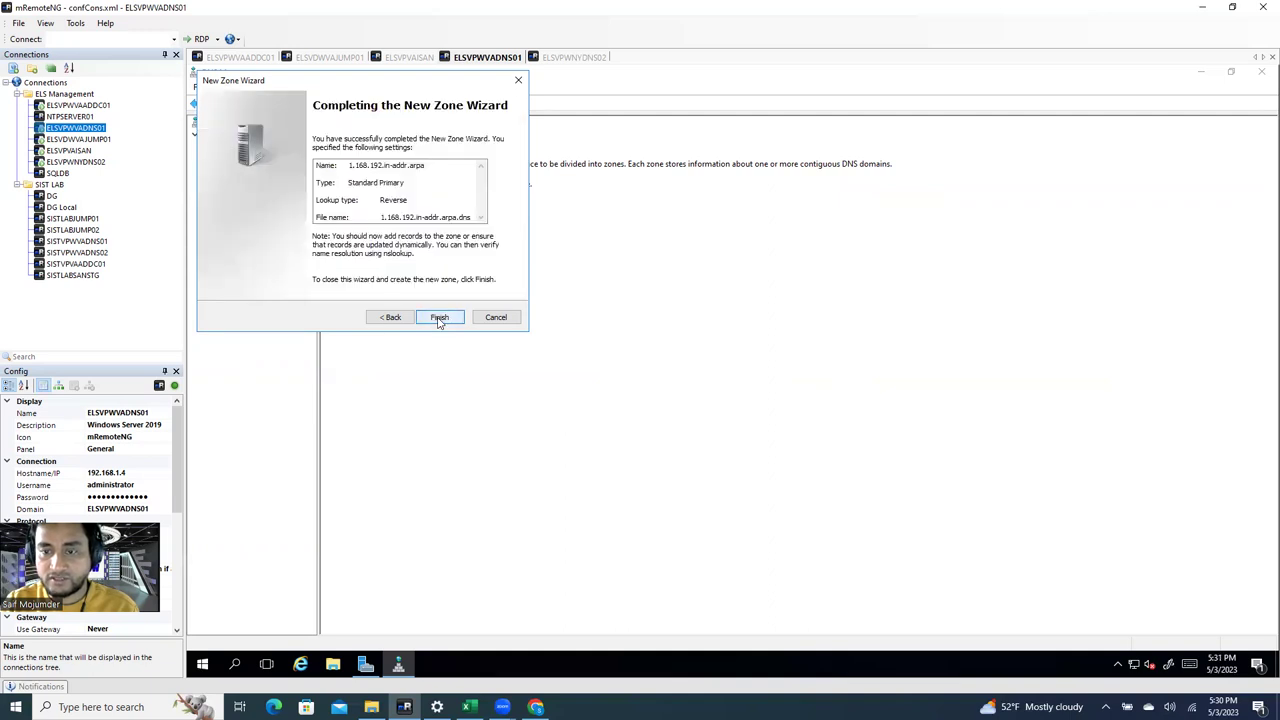
{"action": "left_click", "coordinate": [439, 317]}
{"action": "left_click", "coordinate": [289, 184]}
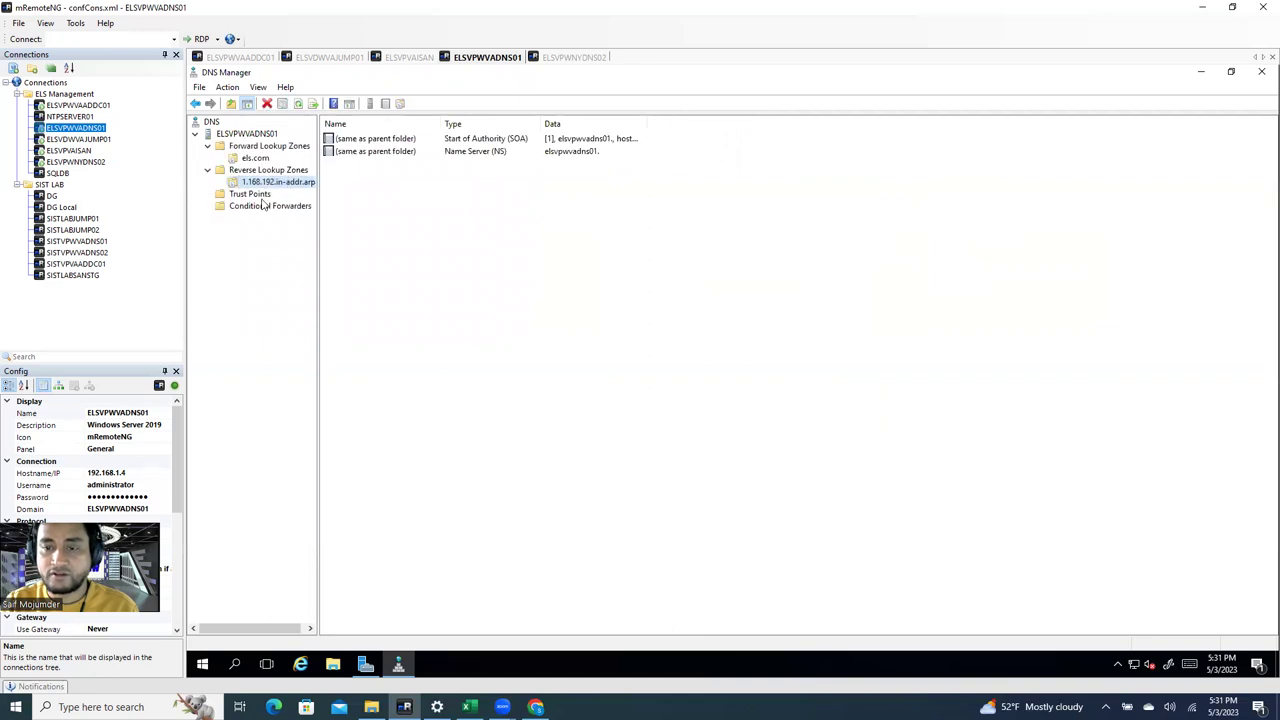
- Create primary IPv4 reverse zone 90.15.10.in-addr.arpa for network 10.15.90, allowing secure and nonsecure updates
{"action": "left_click", "coordinate": [268, 170]}
{"action": "right_click", "coordinate": [270, 170]}
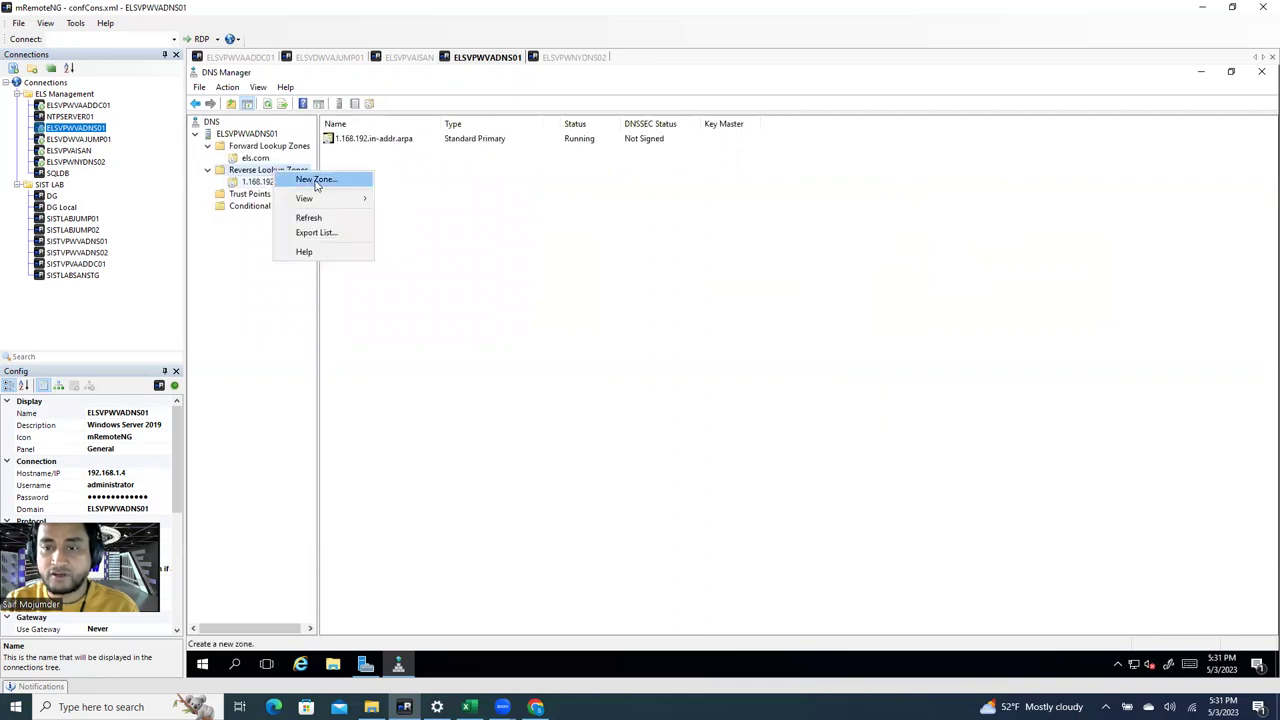
{"action": "left_click", "coordinate": [312, 178]}
{"action": "left_click", "coordinate": [446, 314]}
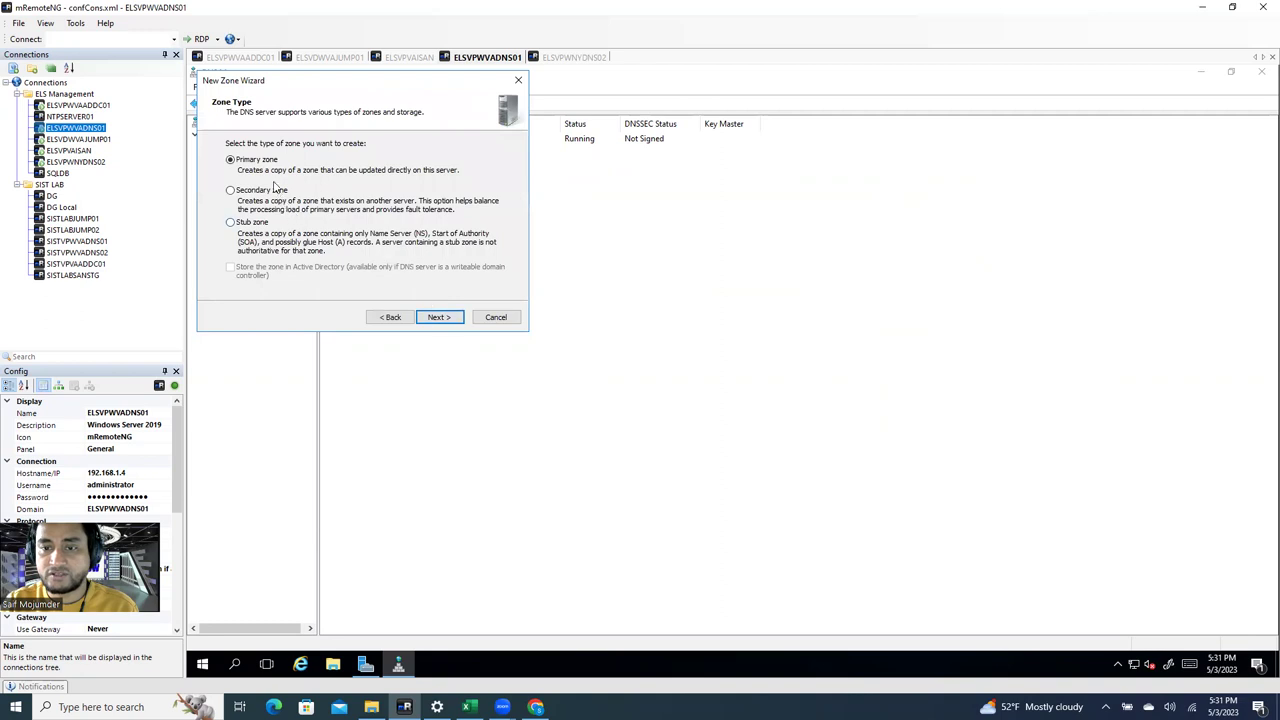
{"action": "left_click", "coordinate": [438, 317]}
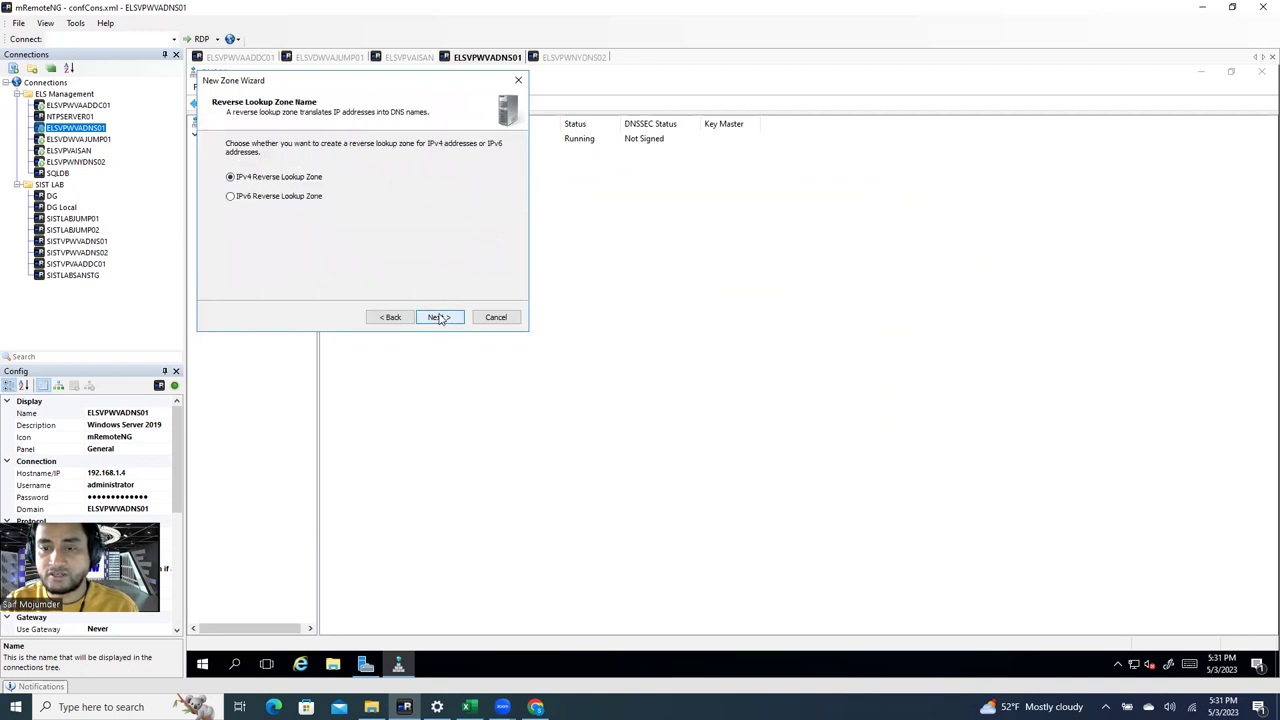
{"action": "left_click", "coordinate": [438, 317]}
{"action": "type", "text": "10"}
{"action": "type", "text": ".90."}
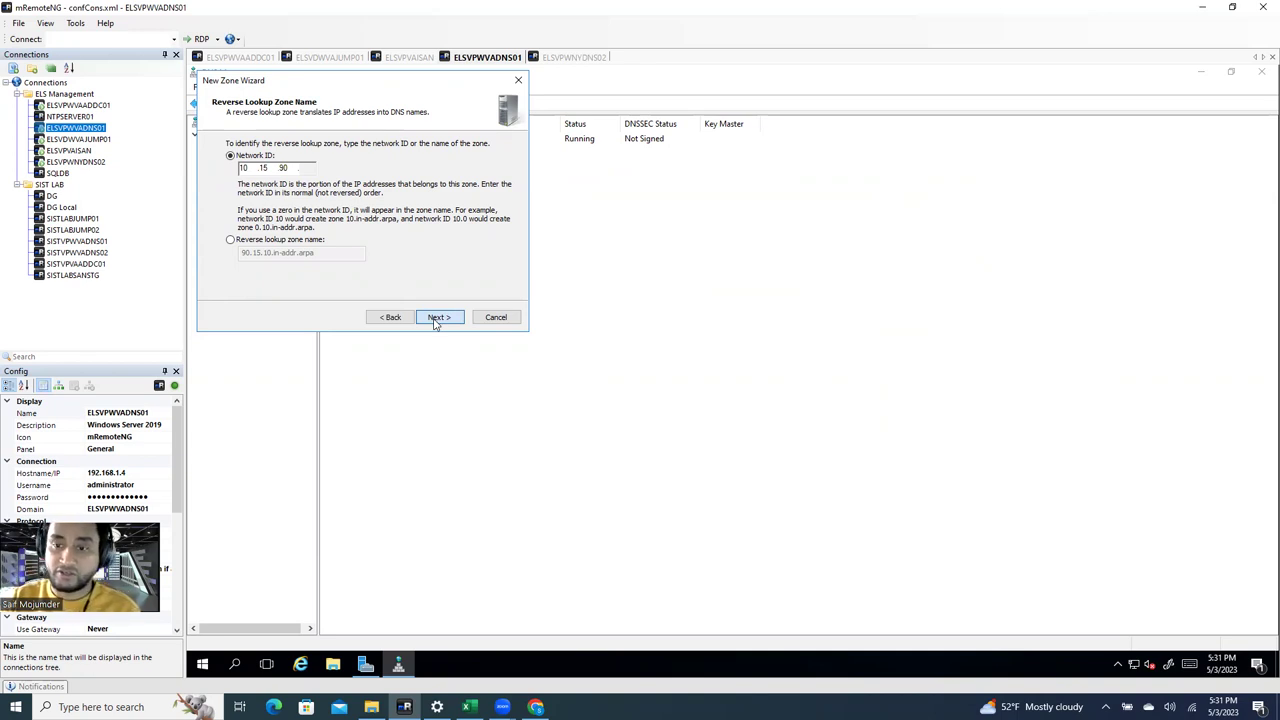
{"action": "left_click", "coordinate": [437, 318]}
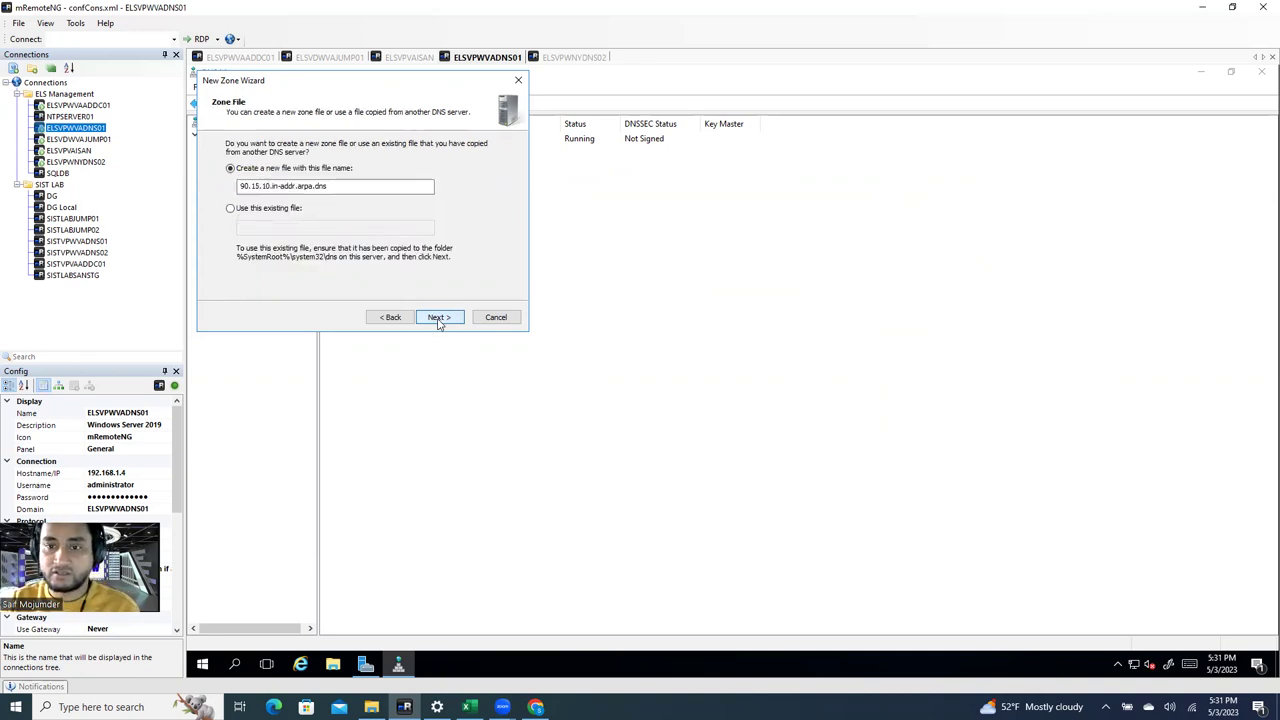
{"action": "left_click", "coordinate": [437, 318]}
{"action": "left_click", "coordinate": [324, 221]}
{"action": "left_click", "coordinate": [448, 322]}
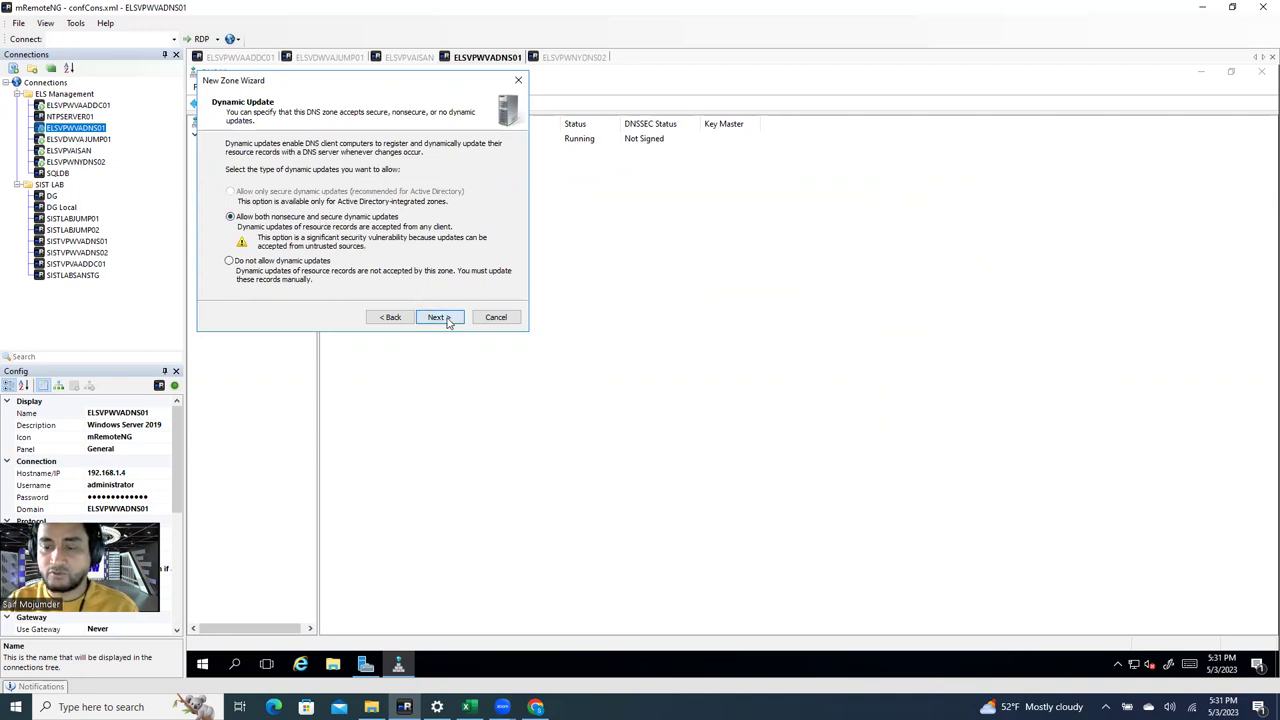
{"action": "left_click", "coordinate": [446, 318]}
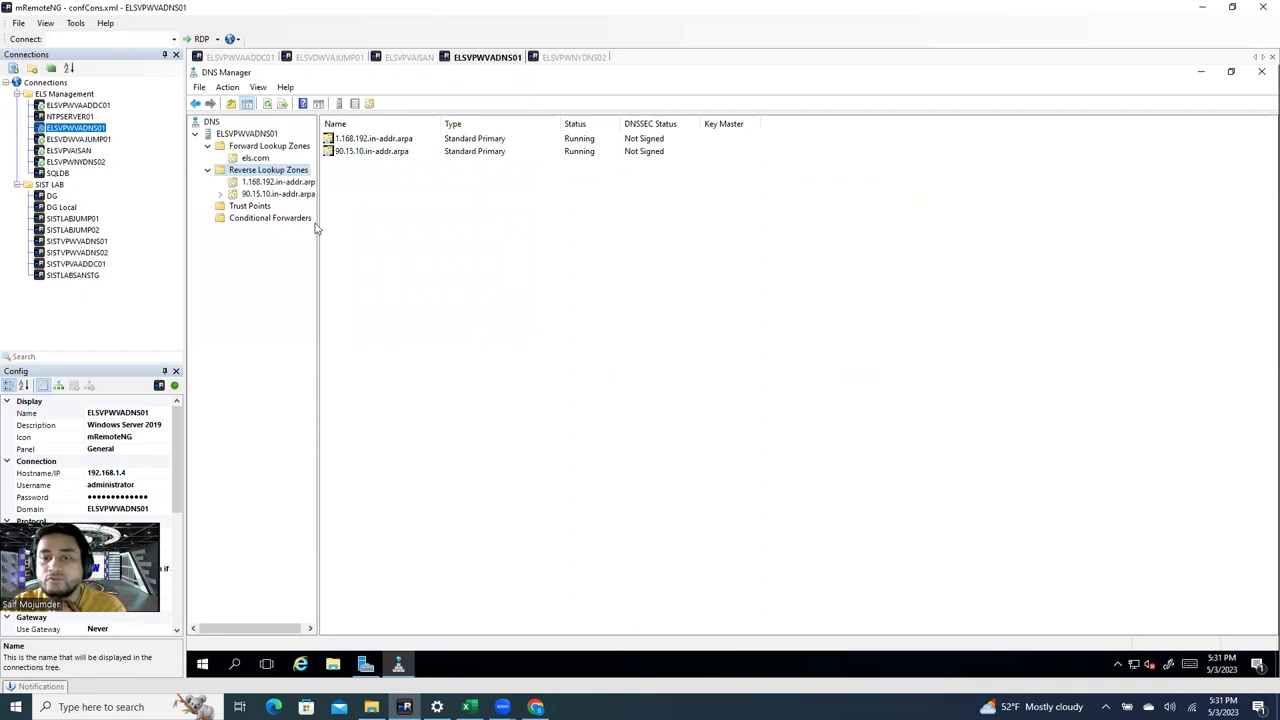
- Refresh the reverse zone list and return to the els.com records
{"action": "left_click", "coordinate": [278, 182]}
{"action": "left_click", "coordinate": [268, 170]}
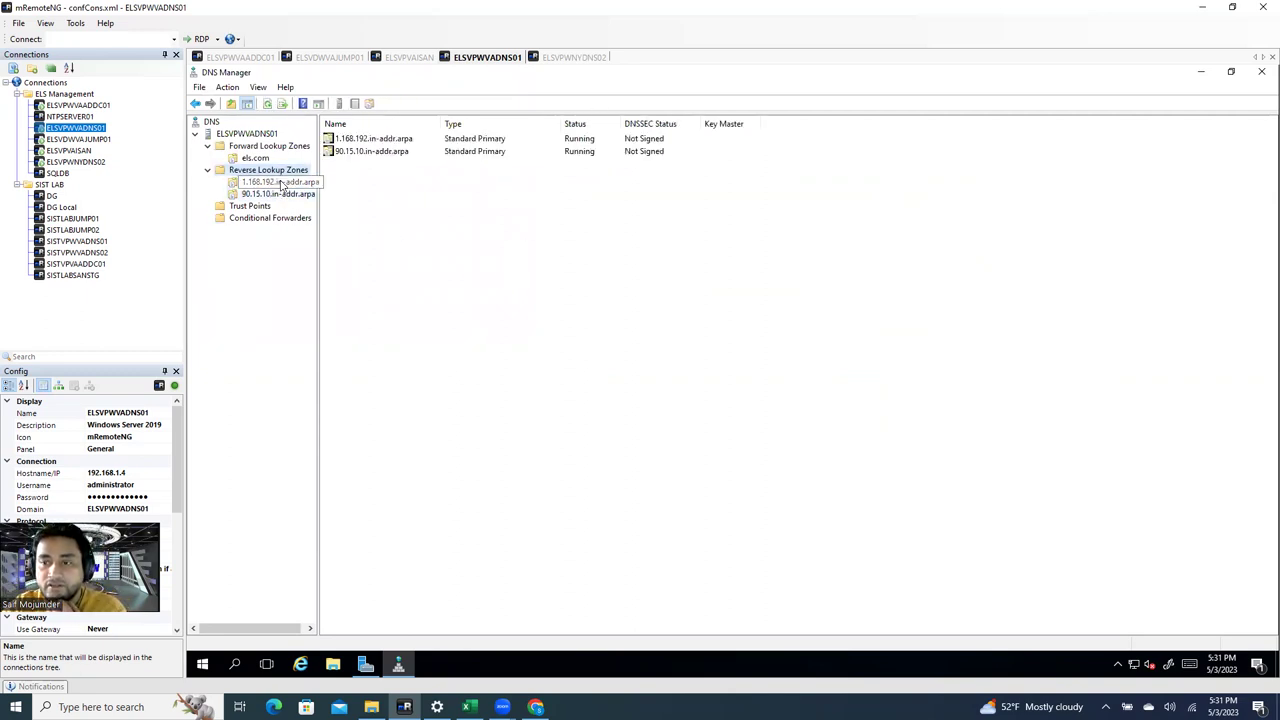
{"action": "left_click", "coordinate": [269, 104]}
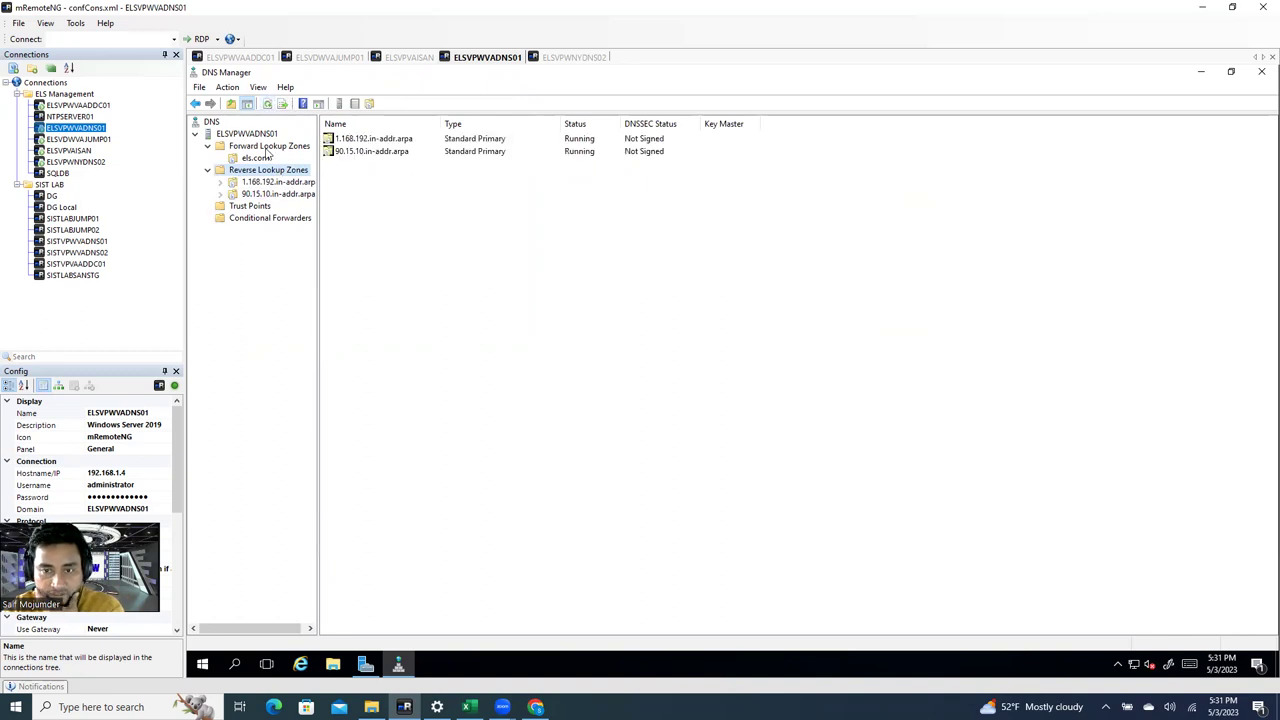
{"action": "left_click", "coordinate": [257, 158]}
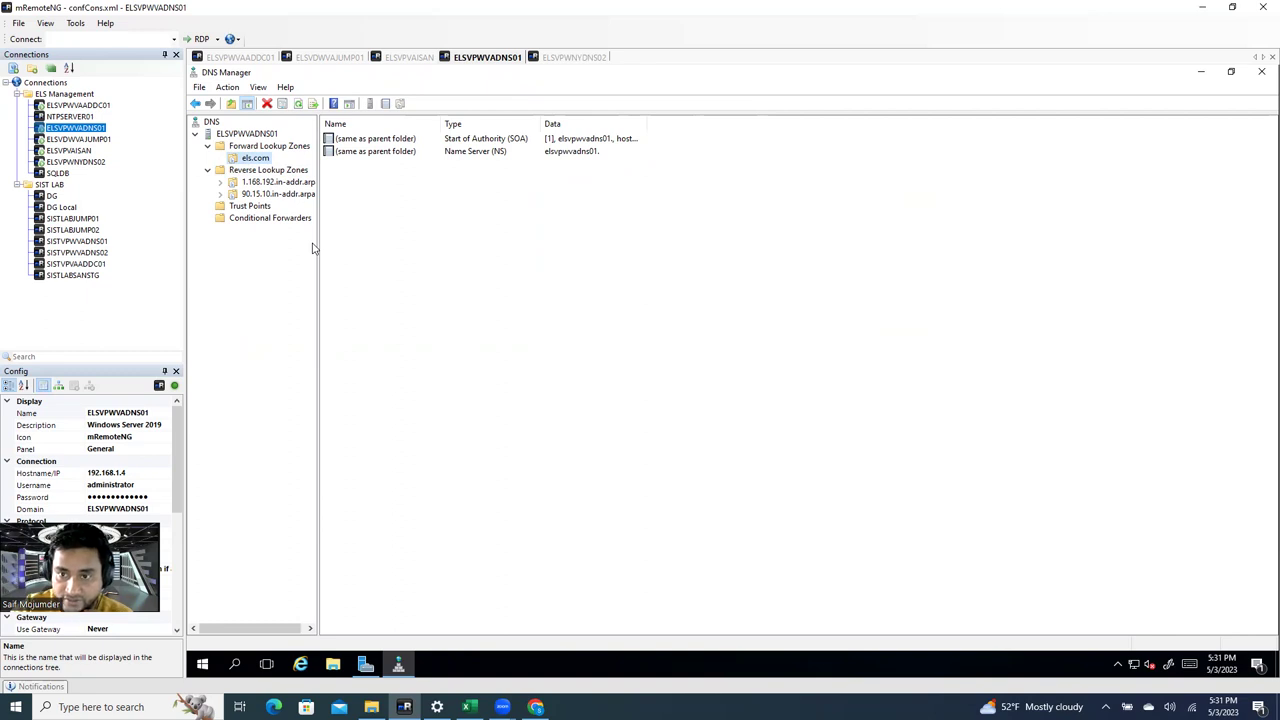
- Start a new host record in els.com named ELSVPWVADNS01, pasted from the connection name
{"action": "right_click", "coordinate": [430, 194]}
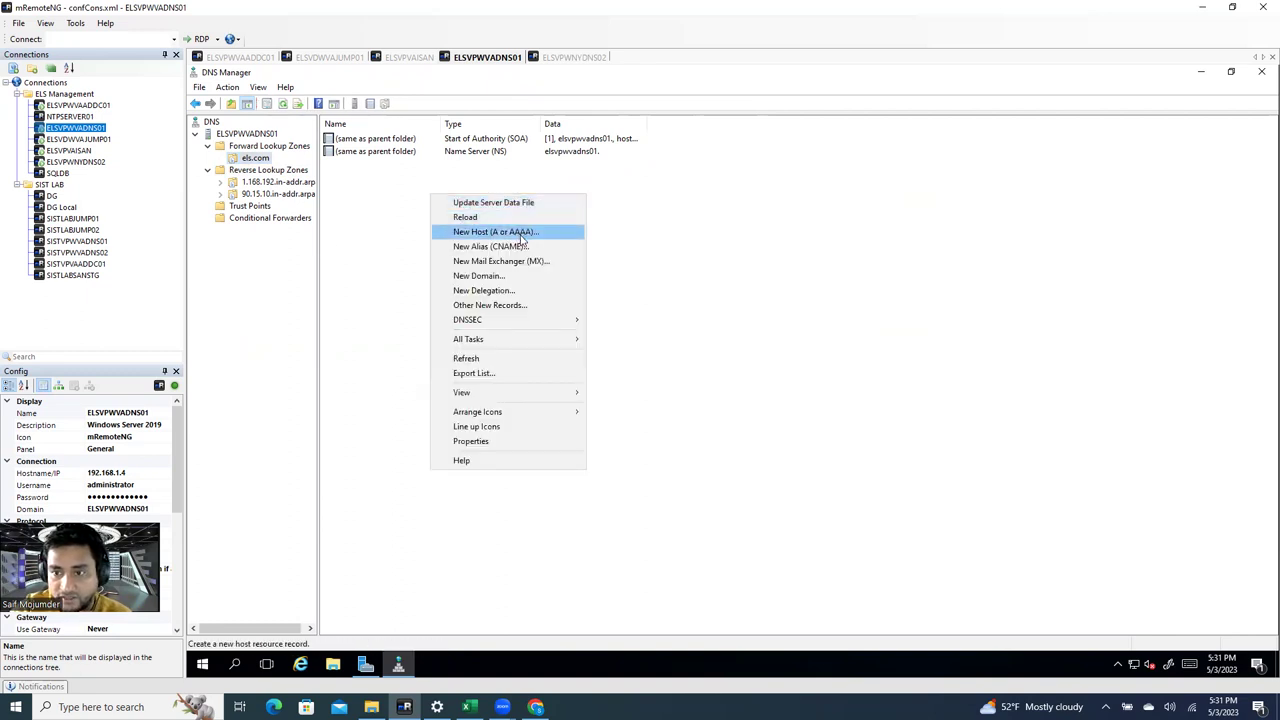
{"action": "left_click", "coordinate": [521, 236]}
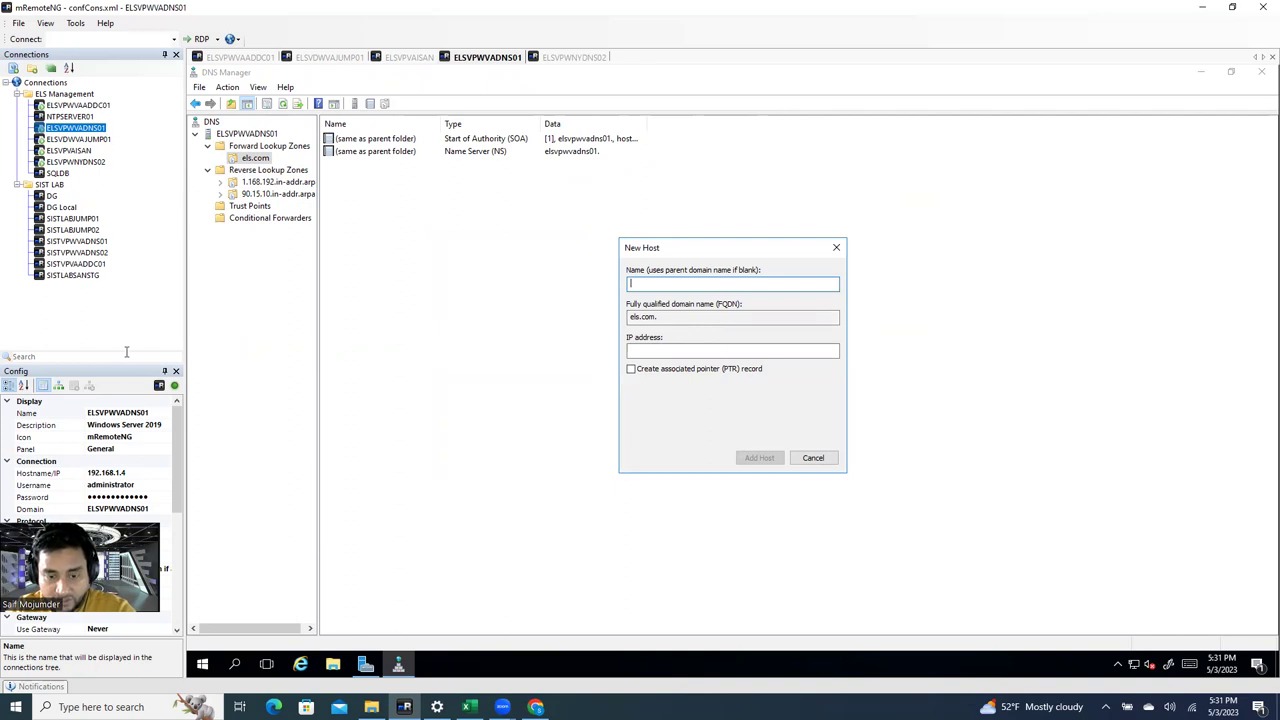
{"action": "left_click", "coordinate": [122, 415]}
{"action": "left_click", "coordinate": [123, 413]}
{"action": "key", "text": "ctrl+c"}
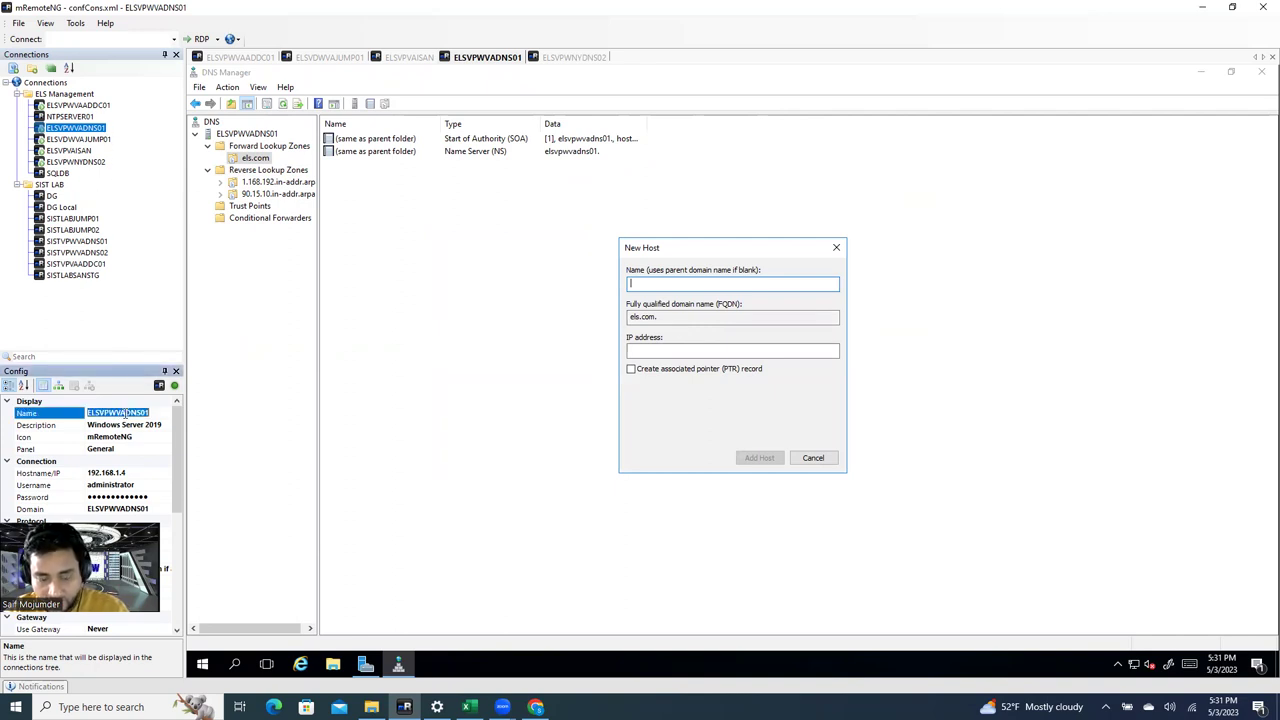
{"action": "left_click", "coordinate": [670, 285]}
{"action": "key", "text": "ctrl+v"}
- Give the host IP address 192.168.1.4, create the record and refresh the els.com zone
{"action": "left_click", "coordinate": [673, 352]}
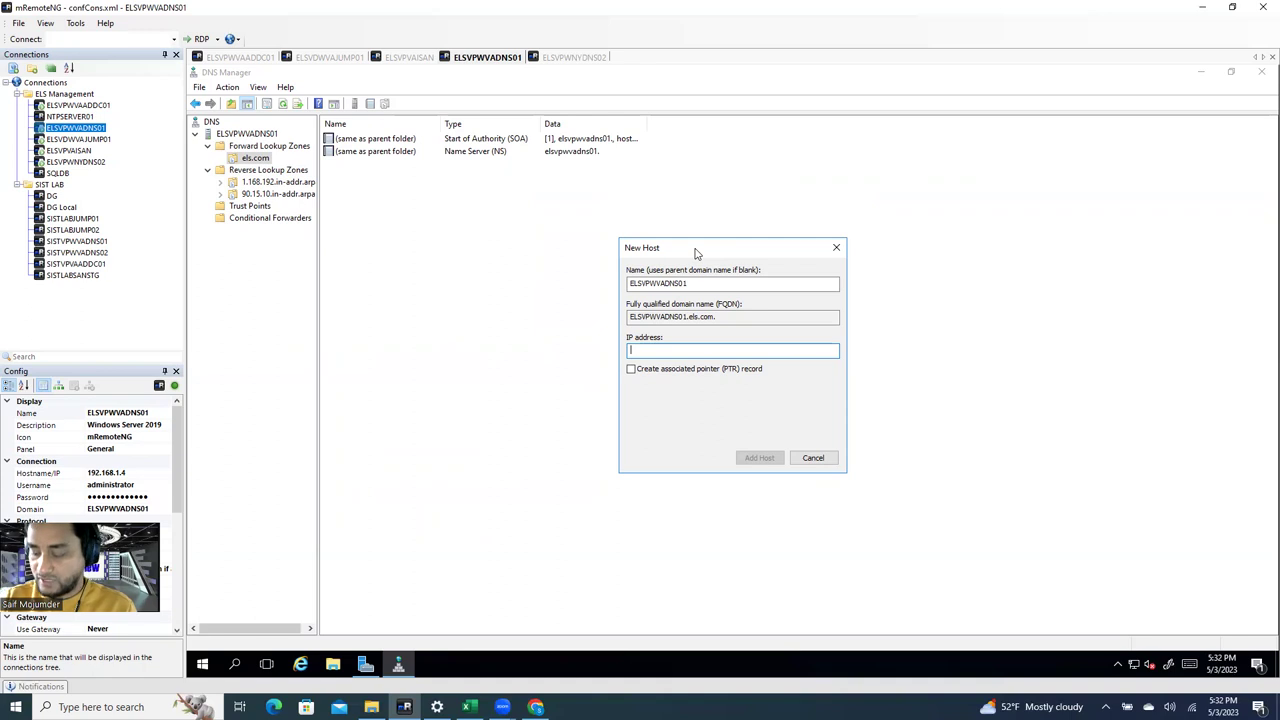
{"action": "type", "text": "192."}
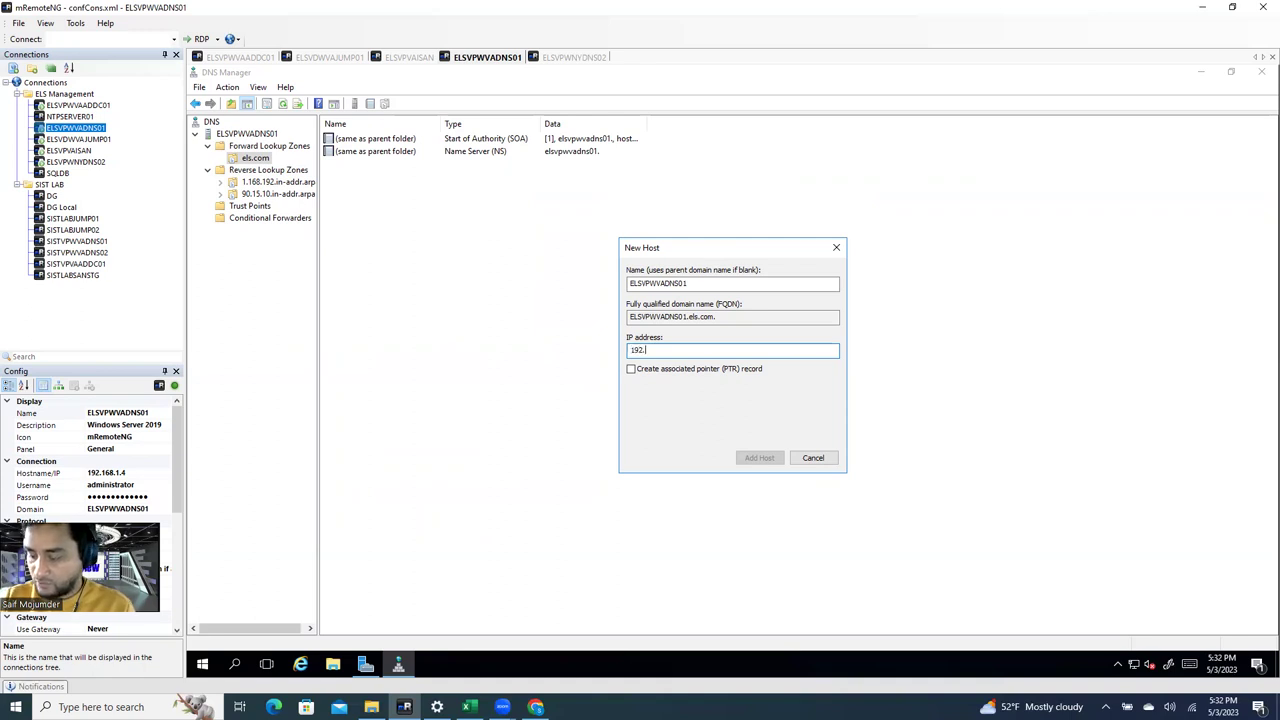
{"action": "type", "text": "168.1.1"}
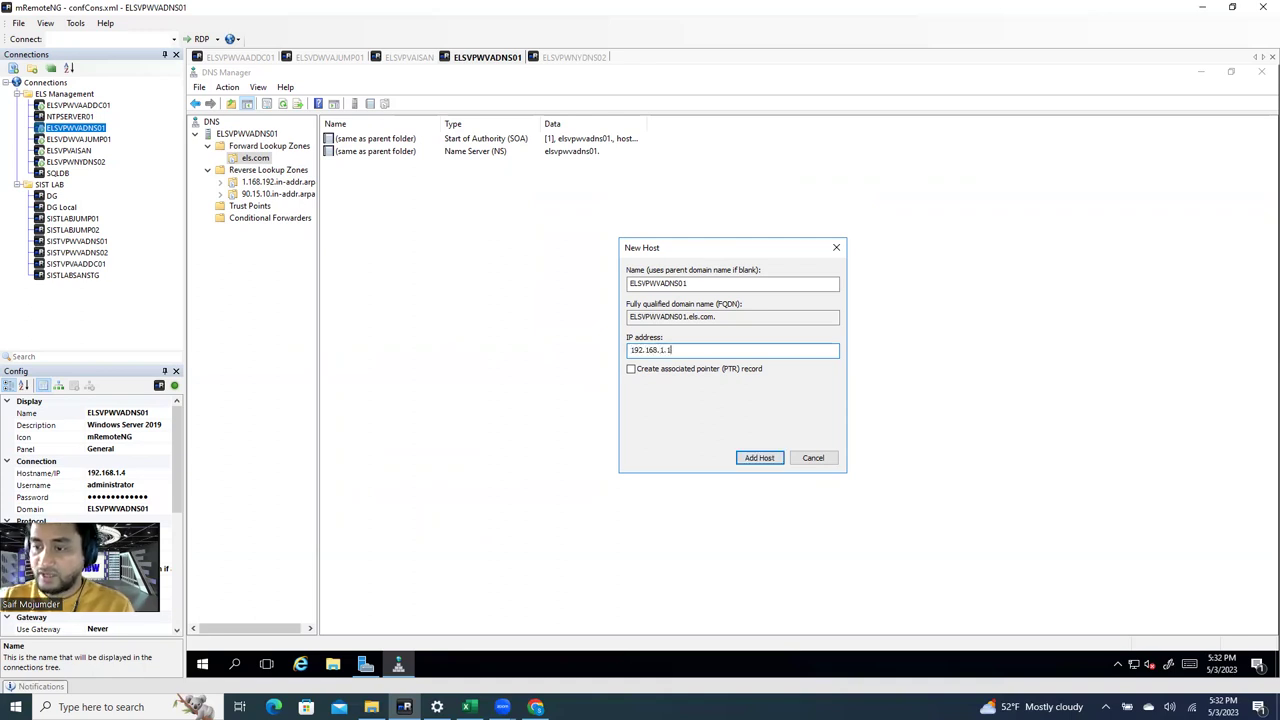
{"action": "key", "text": "BackSpace"}
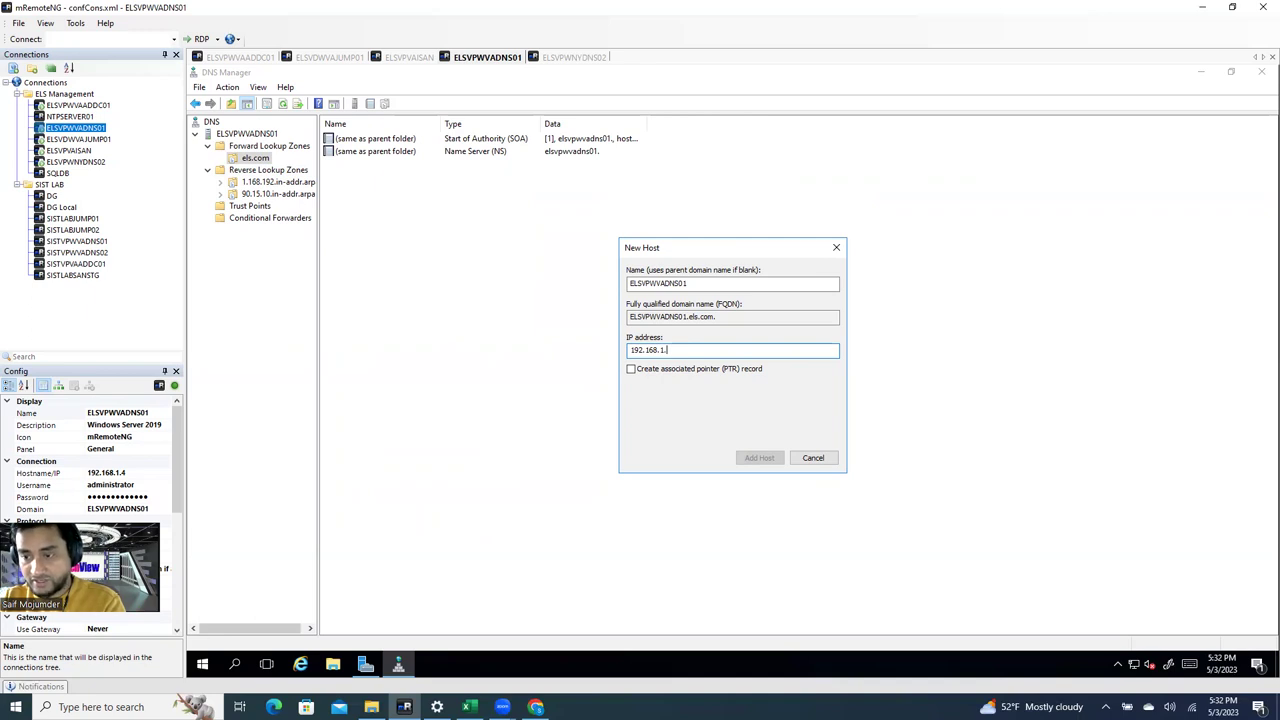
{"action": "type", "text": "4"}
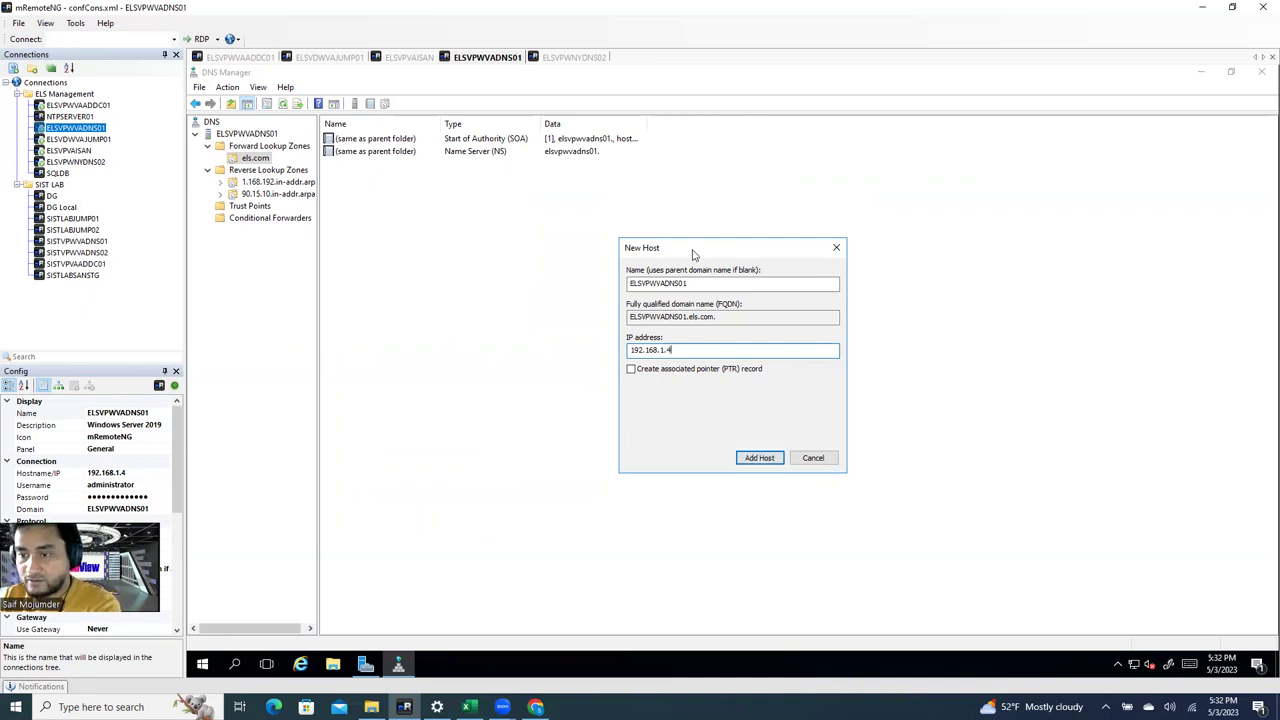
{"action": "left_click", "coordinate": [759, 457]}
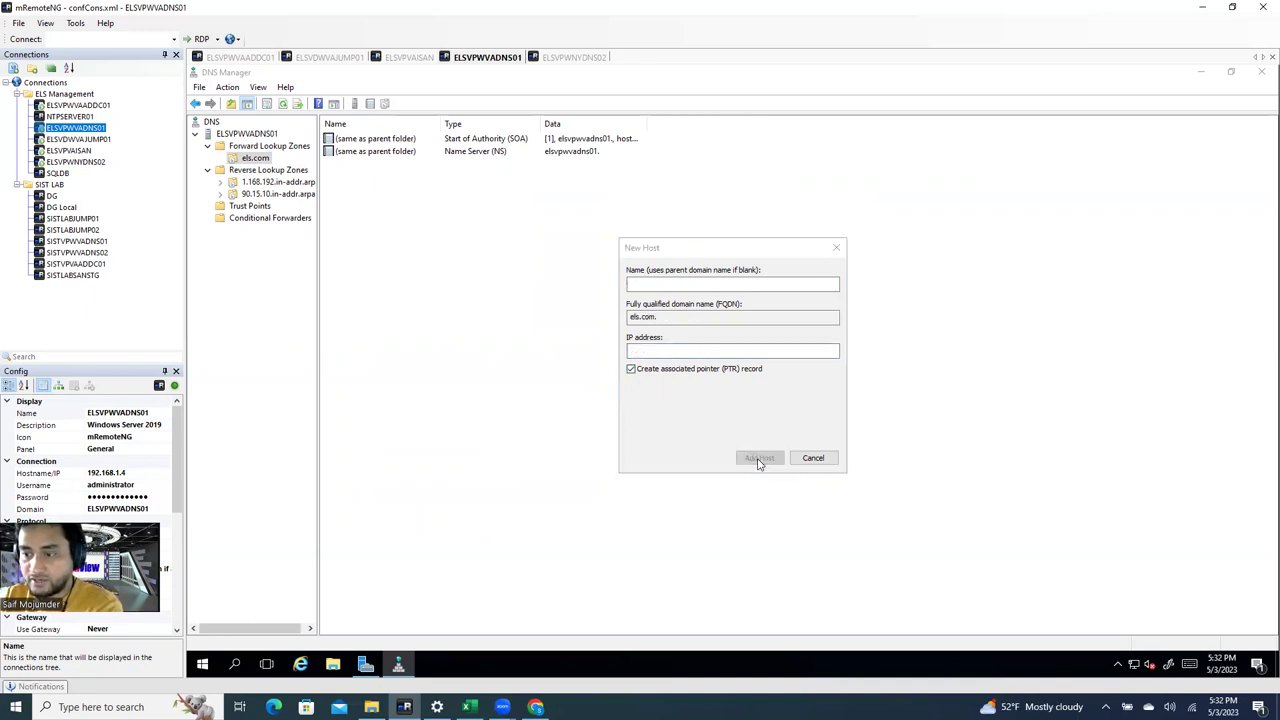
{"action": "left_click", "coordinate": [864, 414]}
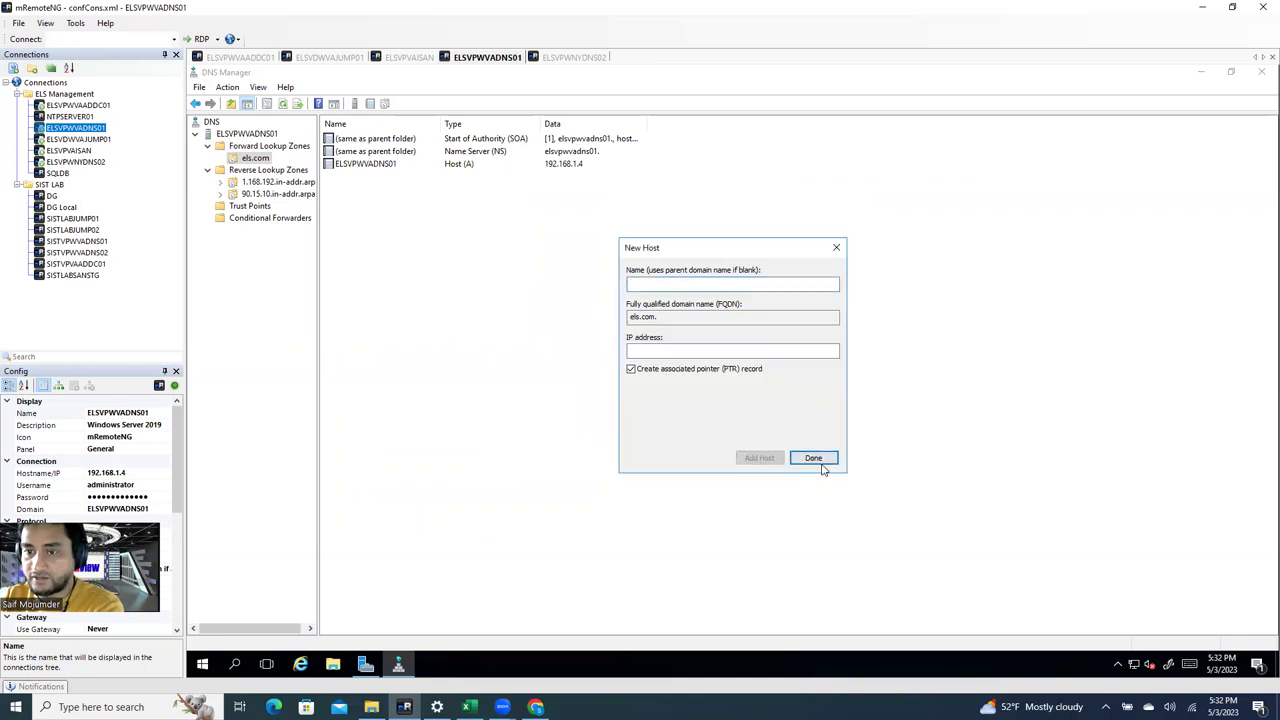
{"action": "left_click", "coordinate": [822, 463]}
{"action": "right_click", "coordinate": [471, 230]}
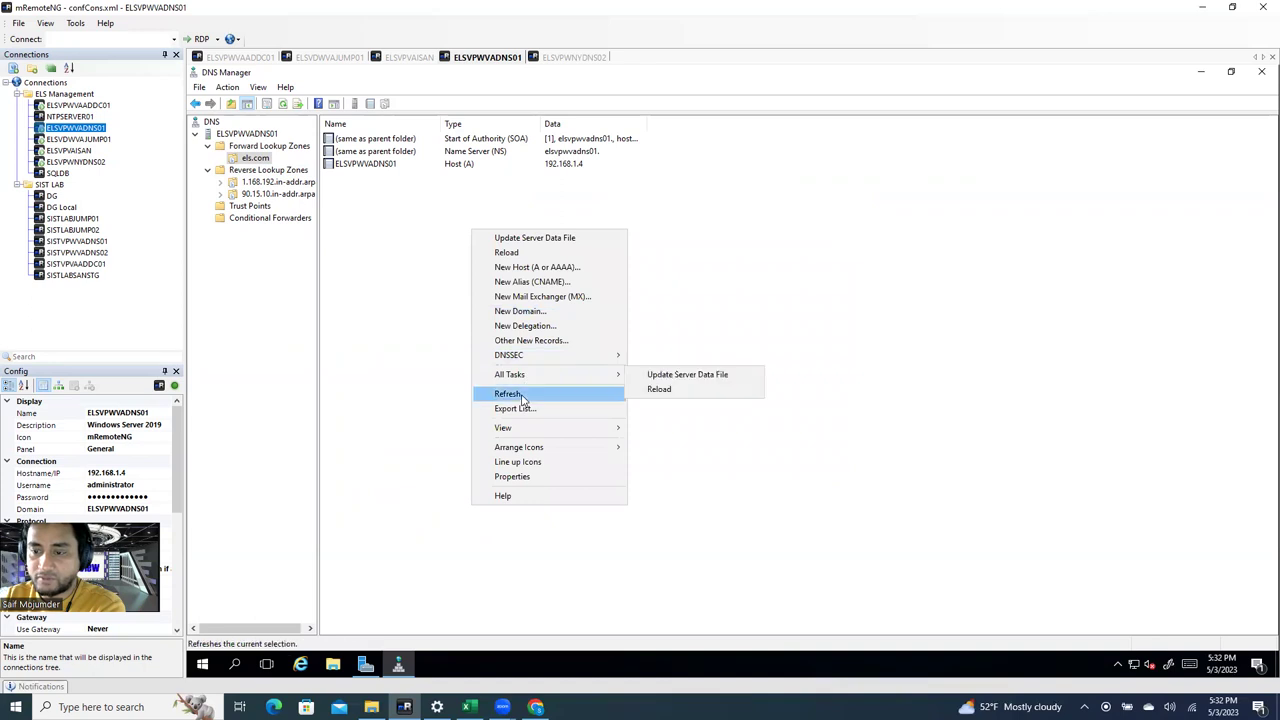
{"action": "left_click", "coordinate": [509, 394]}
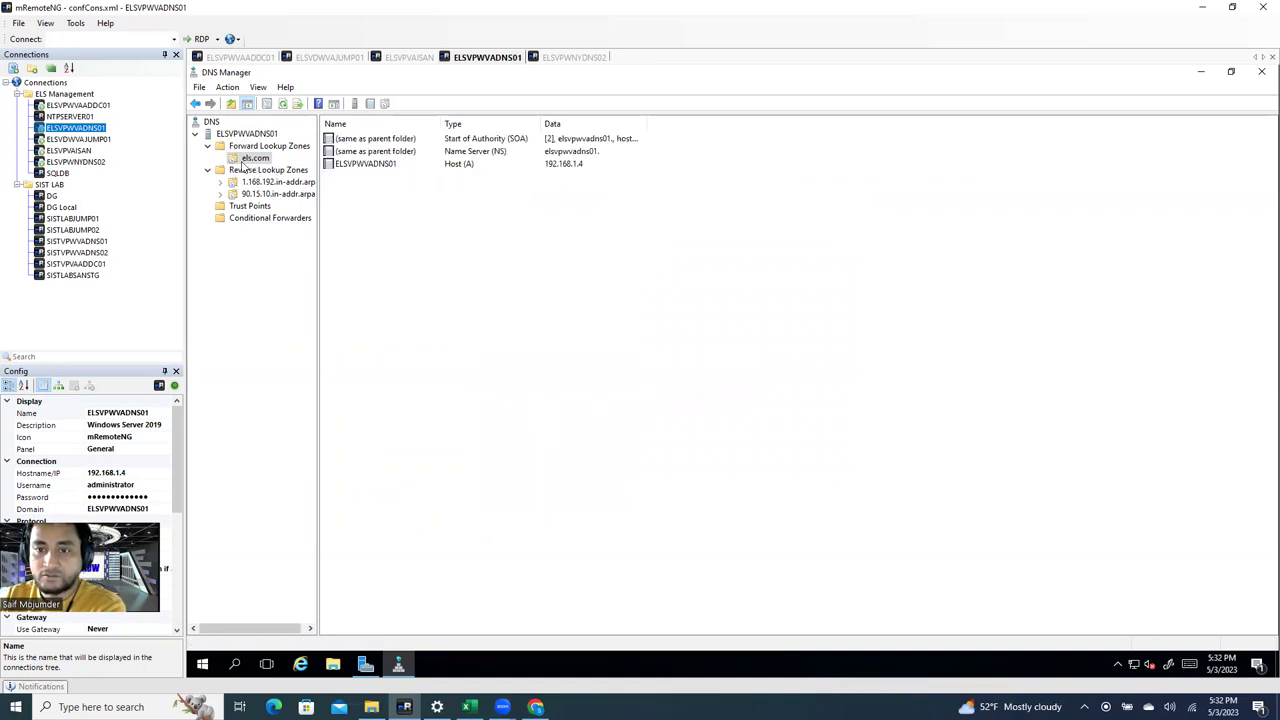
- Rename the els.com name server to elsvpwvadns01.els.com and resolve it to 192.168.1.4
{"action": "left_click", "coordinate": [453, 166]}
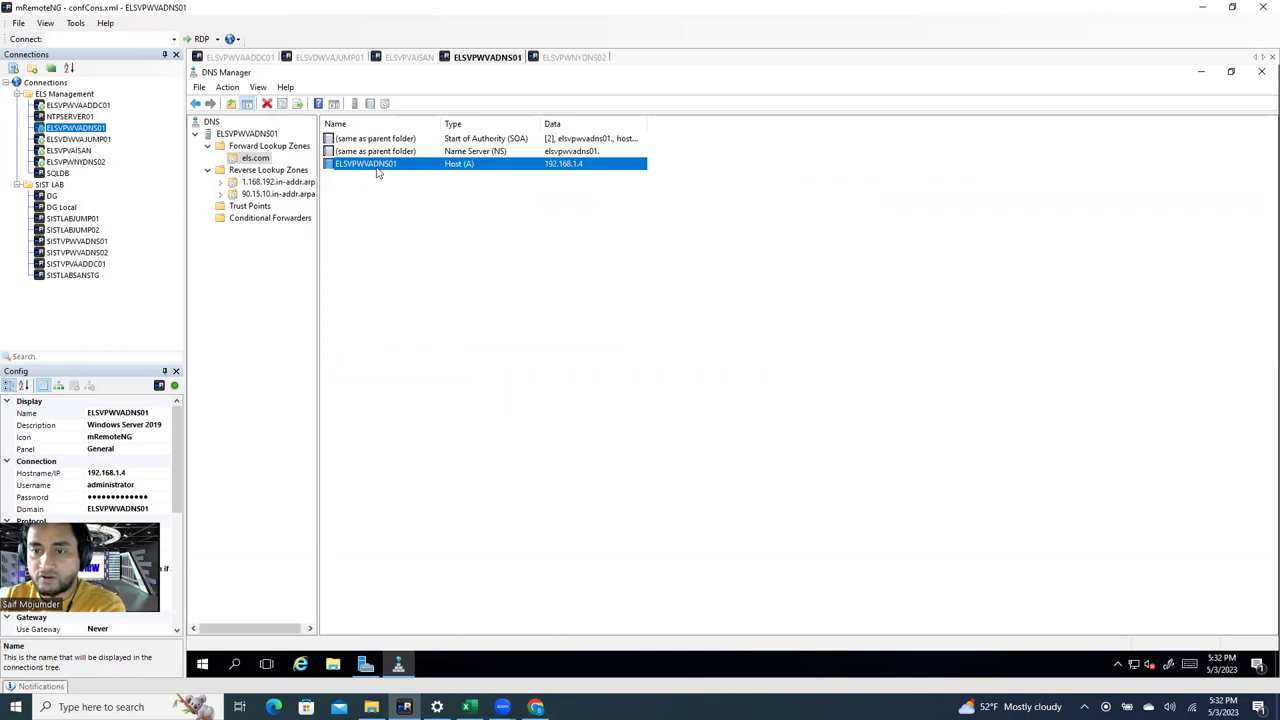
{"action": "left_click", "coordinate": [446, 153]}
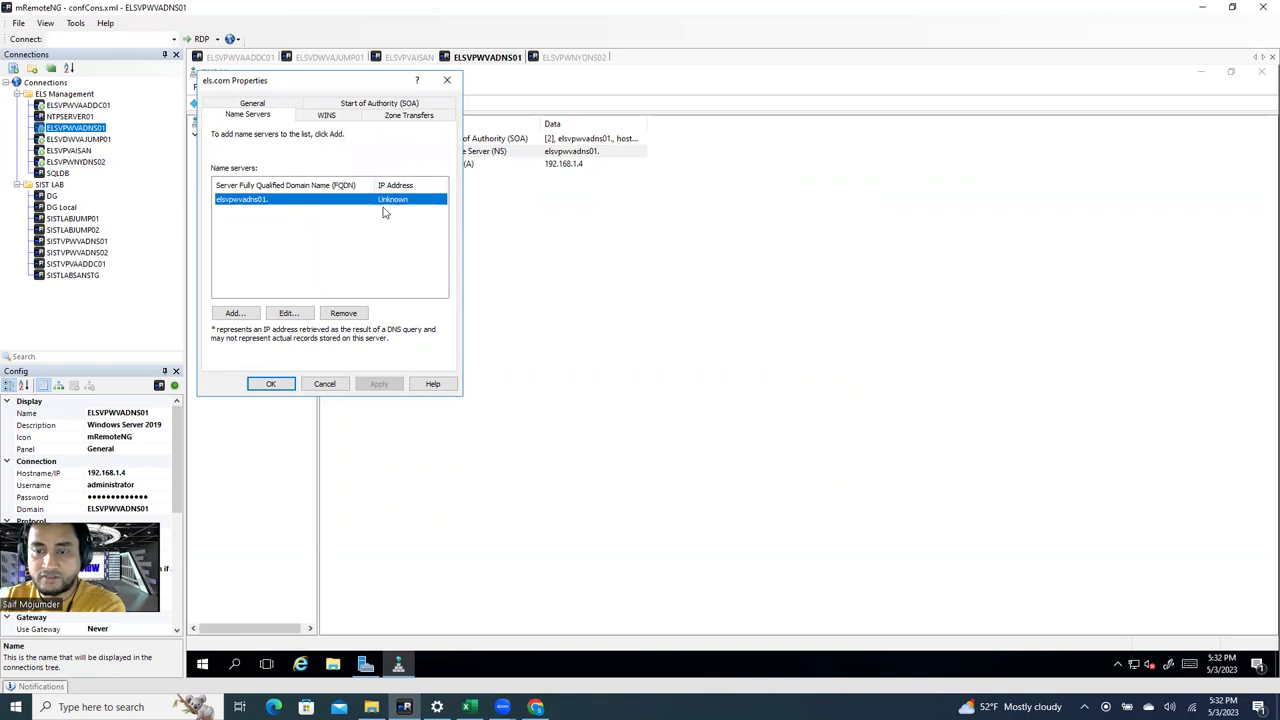
{"action": "left_click", "coordinate": [288, 313]}
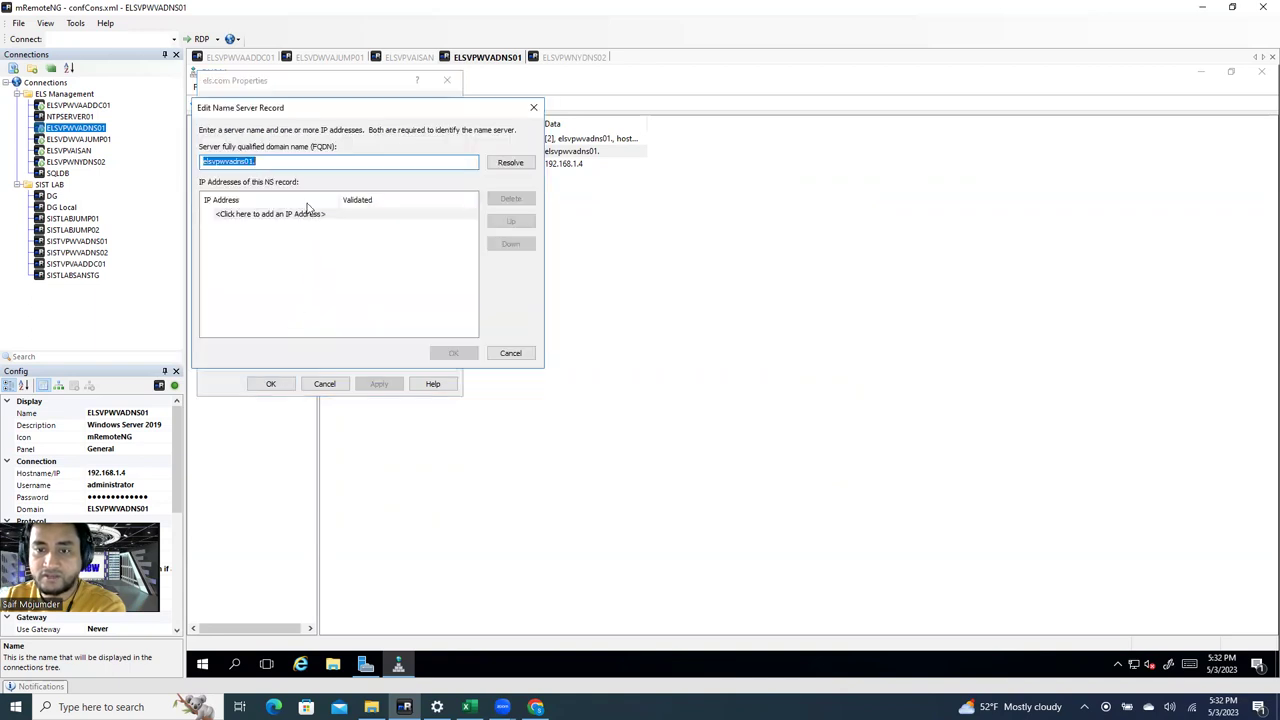
{"action": "left_click", "coordinate": [297, 165]}
{"action": "type", "text": "els.com"}
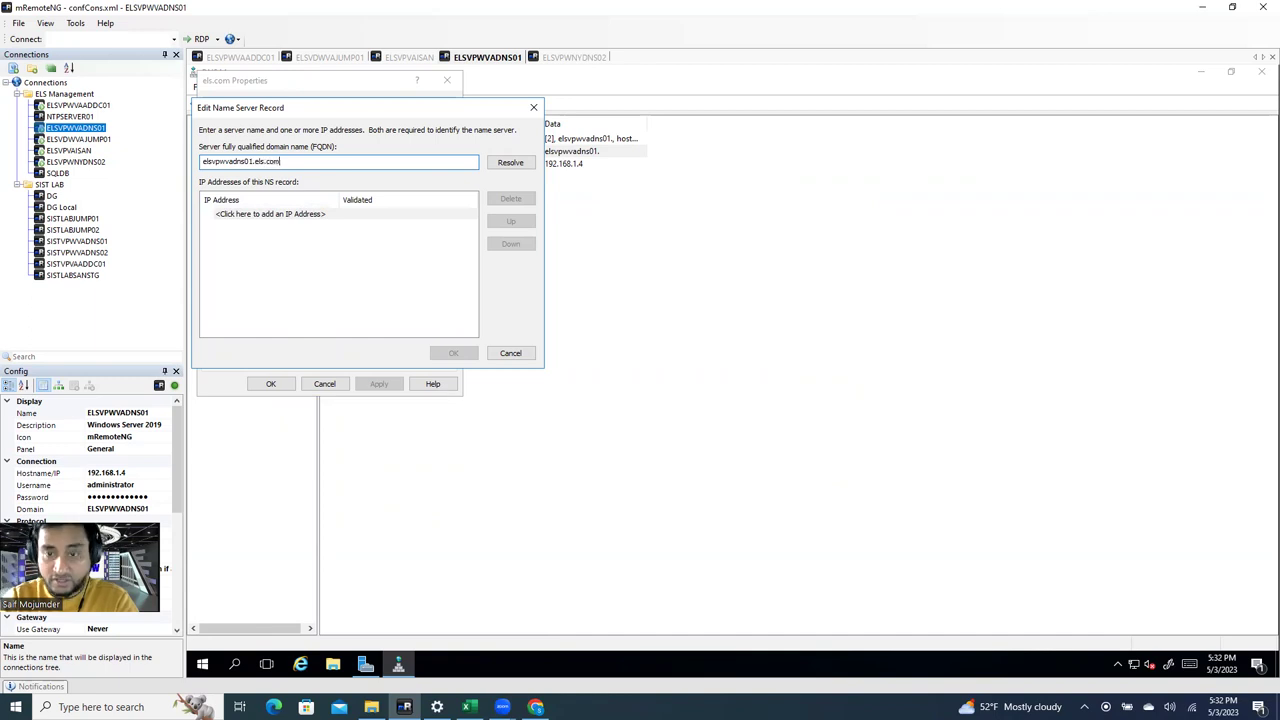
{"action": "left_click", "coordinate": [510, 162]}
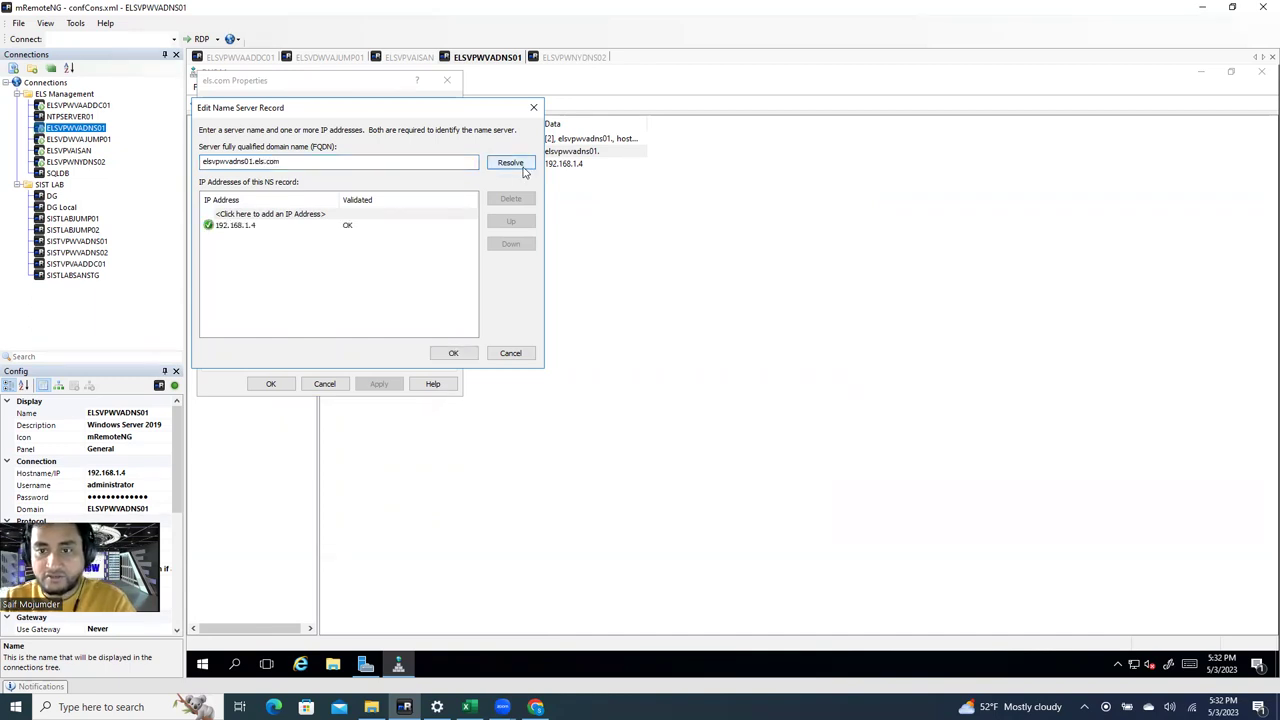
{"action": "left_click", "coordinate": [250, 229]}
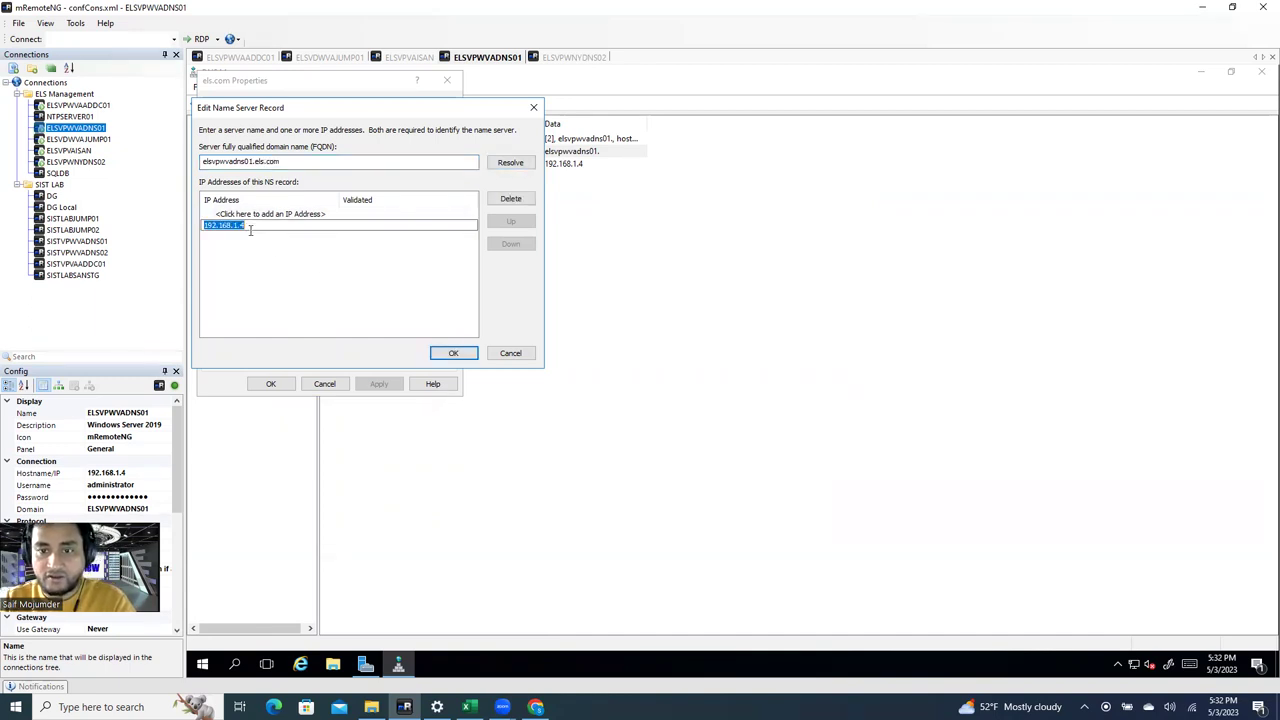
{"action": "left_click", "coordinate": [450, 353]}
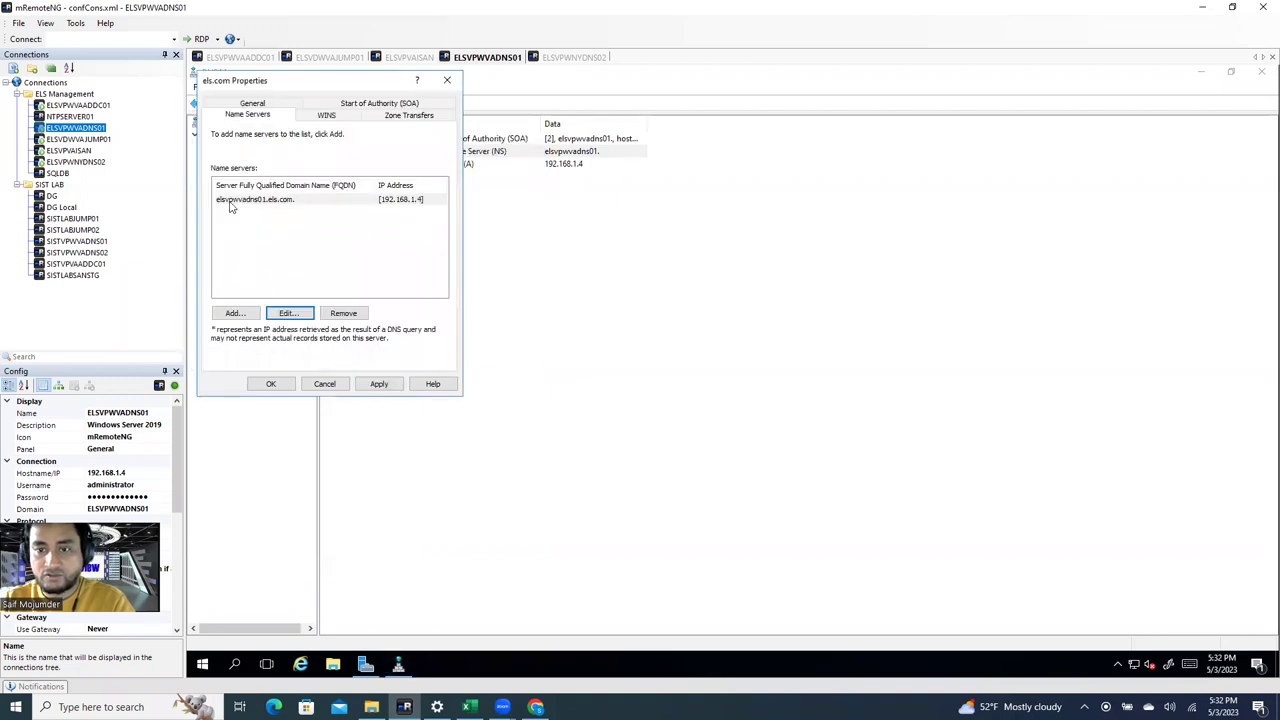
{"action": "left_click", "coordinate": [405, 115]}
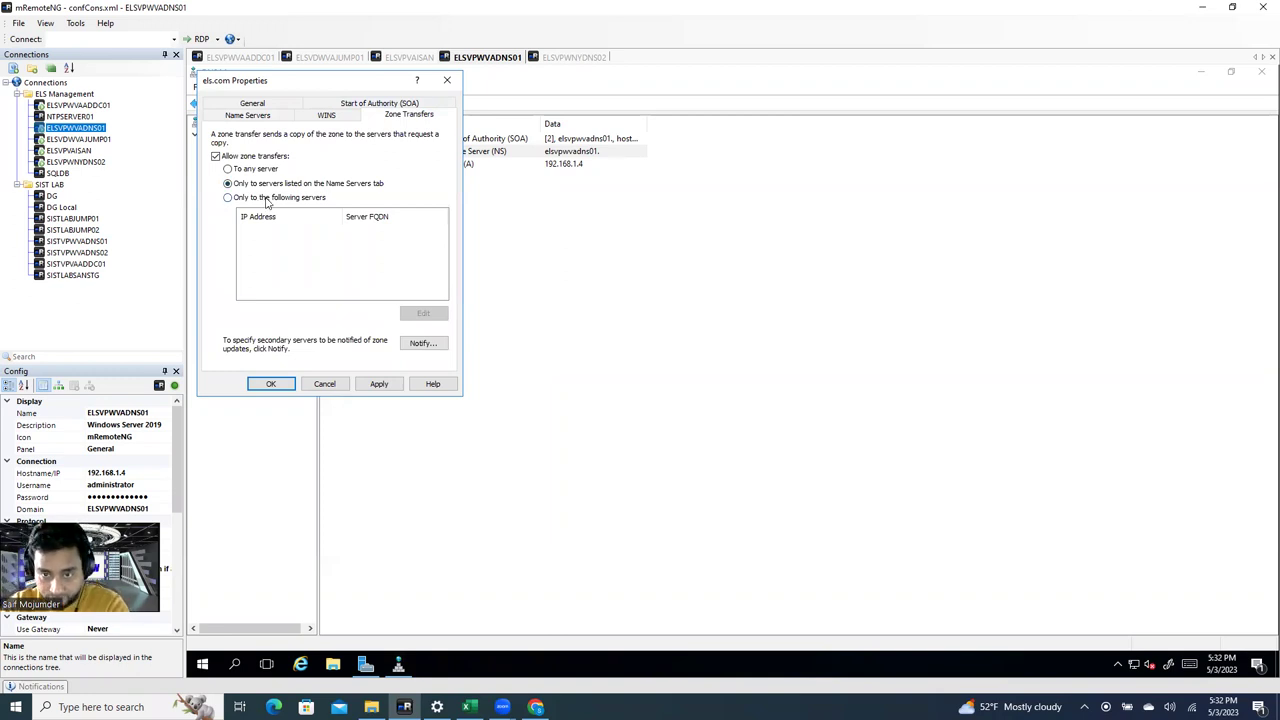
- Restrict els.com zone transfers to server 10.15.90.4 and close the zone properties
{"action": "left_click", "coordinate": [266, 200]}
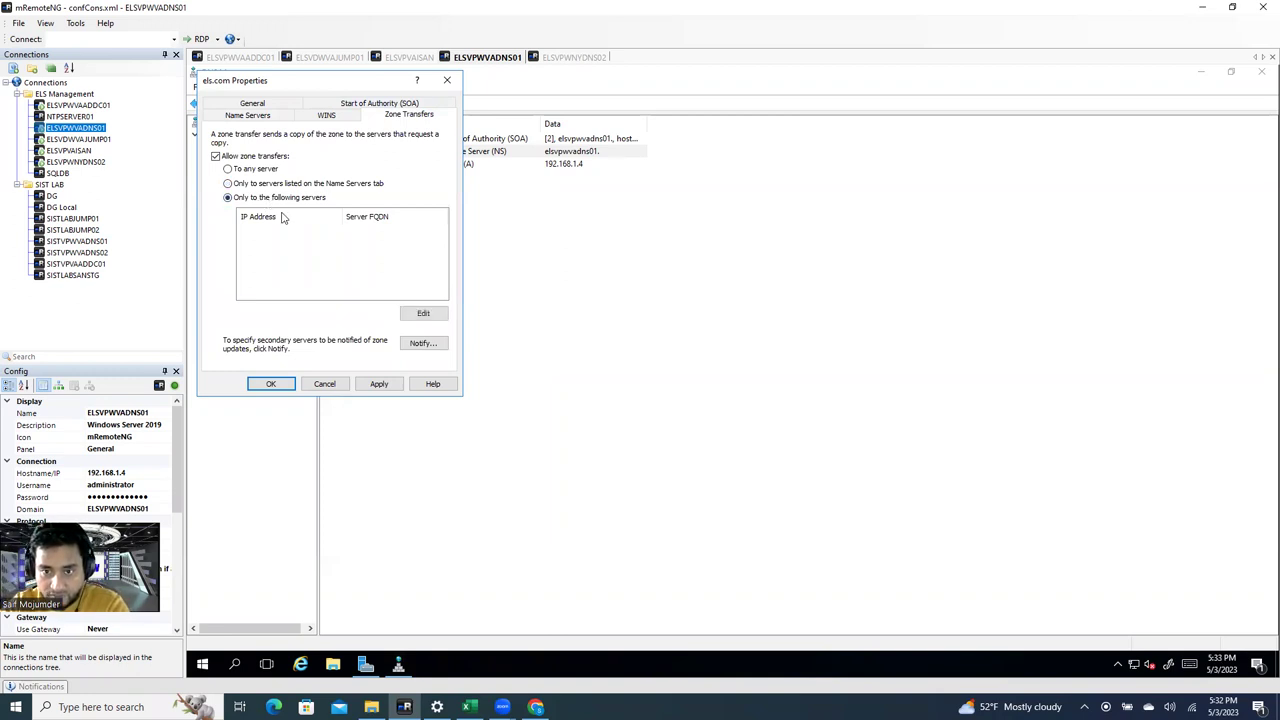
{"action": "left_click", "coordinate": [423, 313]}
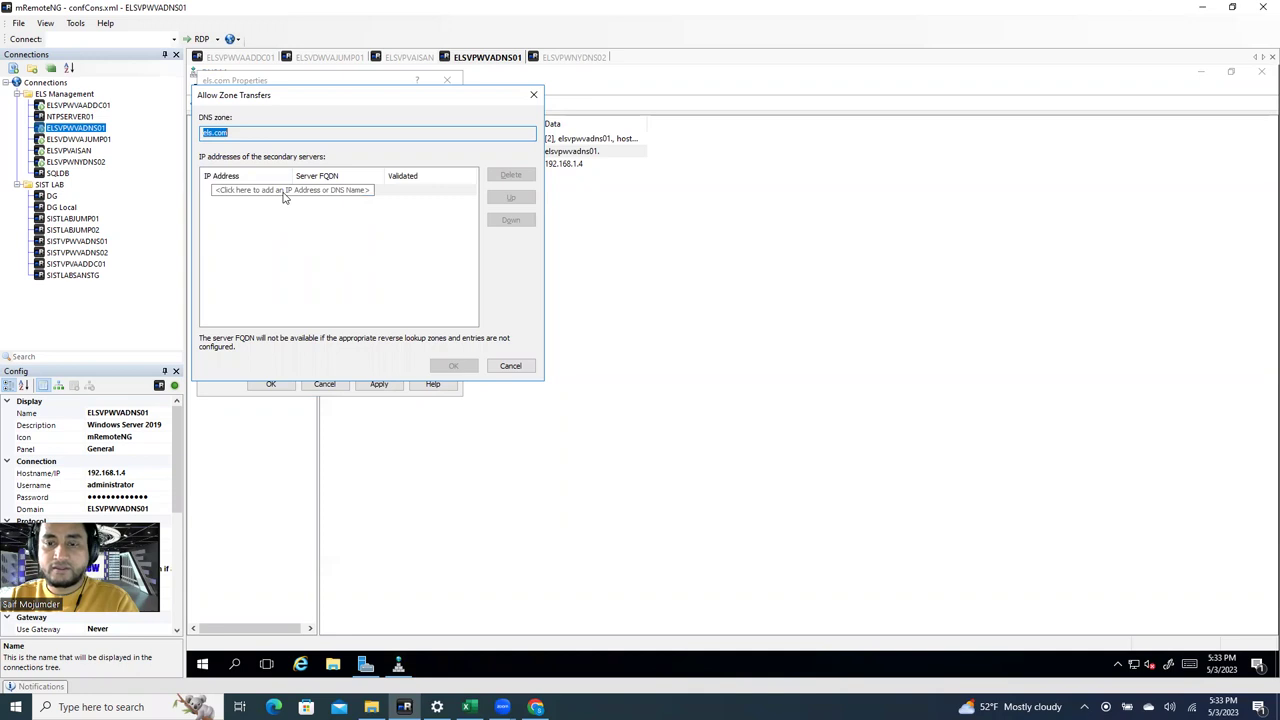
{"action": "left_click", "coordinate": [268, 190]}
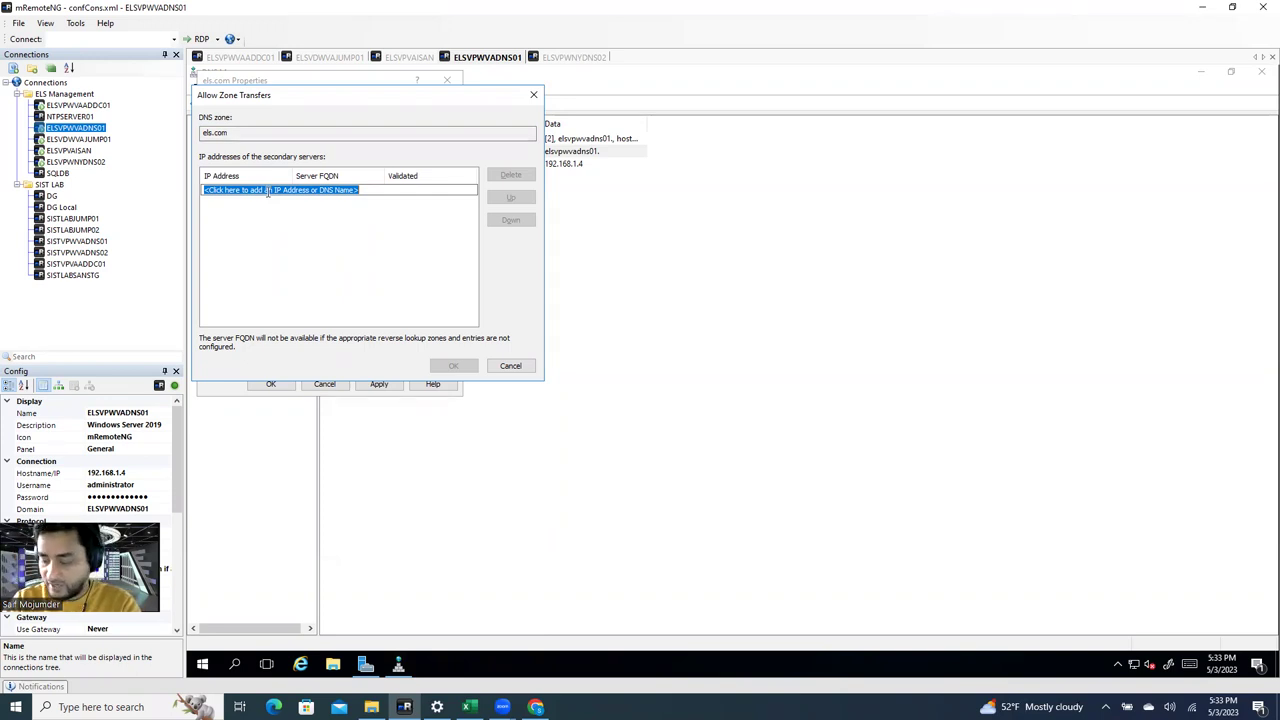
{"action": "type", "text": "10.15.90.4"}
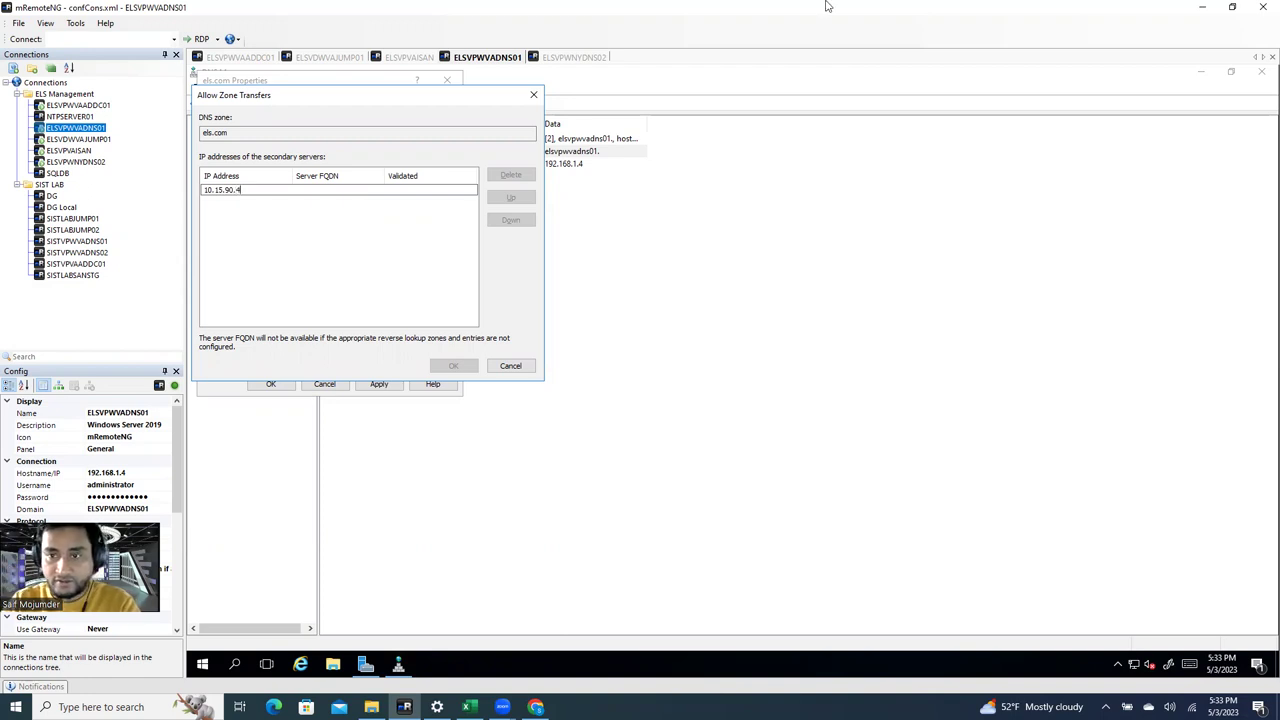
{"action": "key", "text": "Return"}
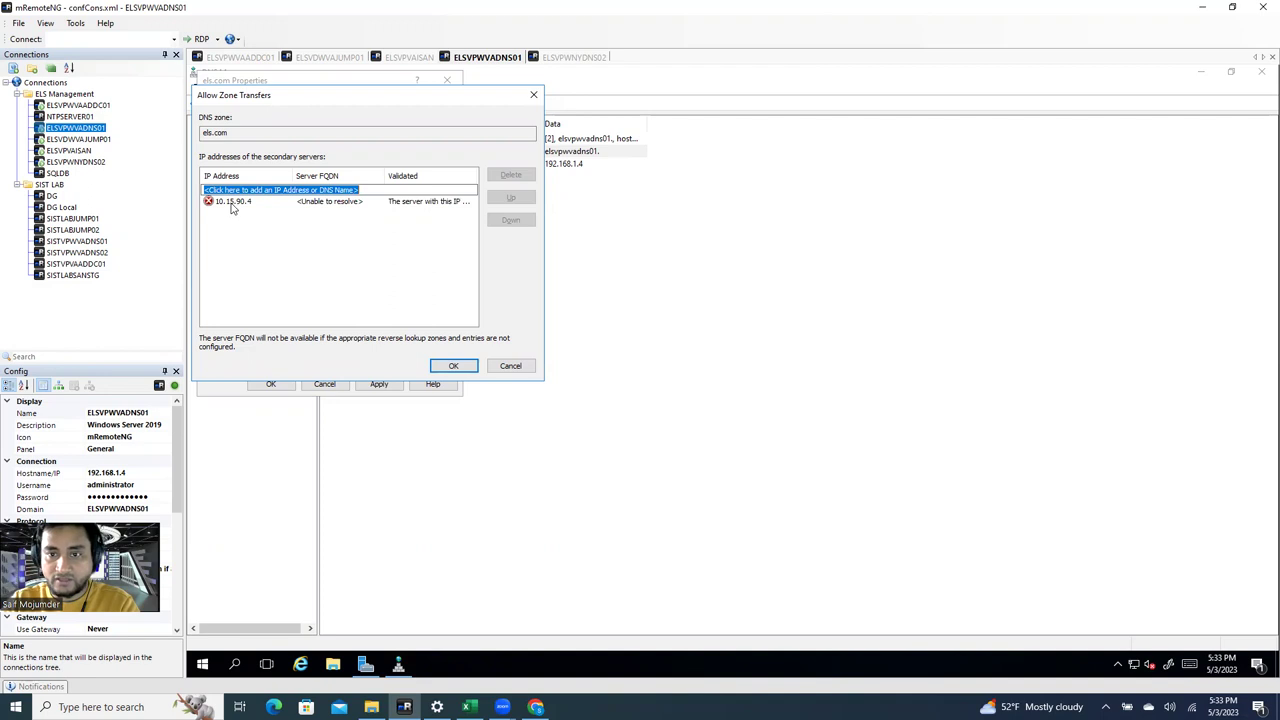
{"action": "left_click", "coordinate": [233, 203]}
{"action": "left_click", "coordinate": [453, 365]}
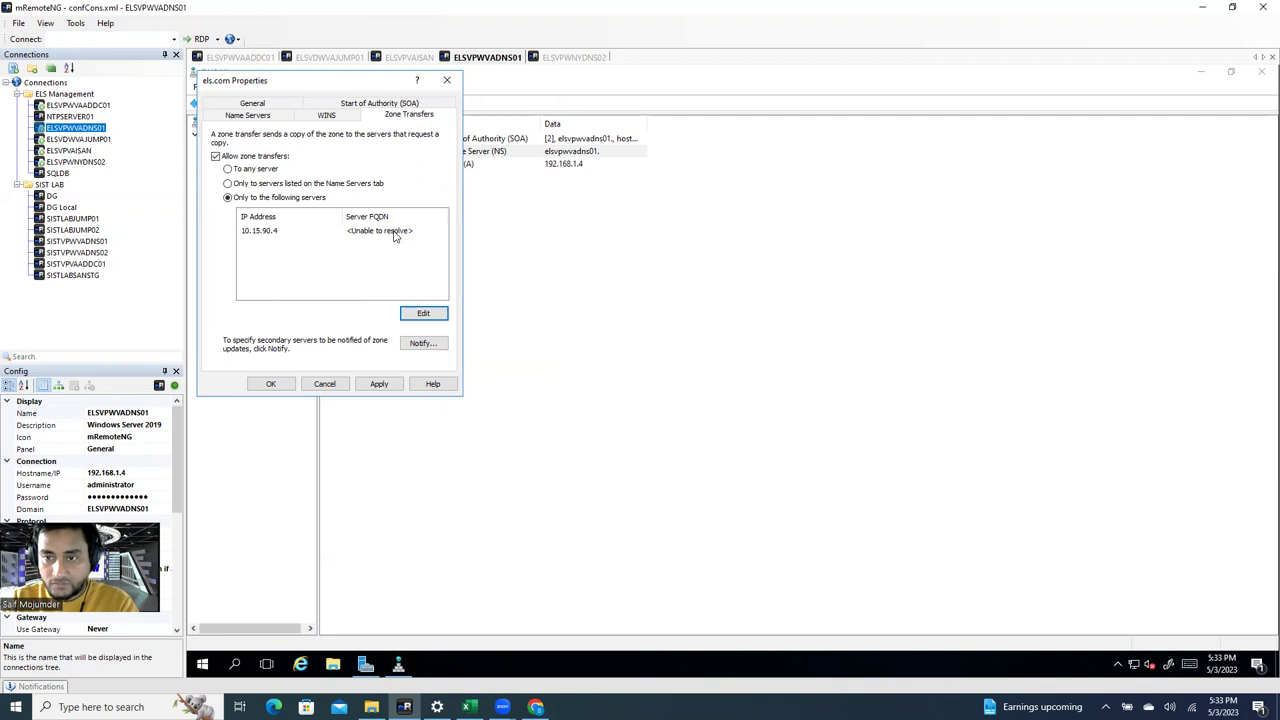
{"action": "left_click", "coordinate": [394, 232]}
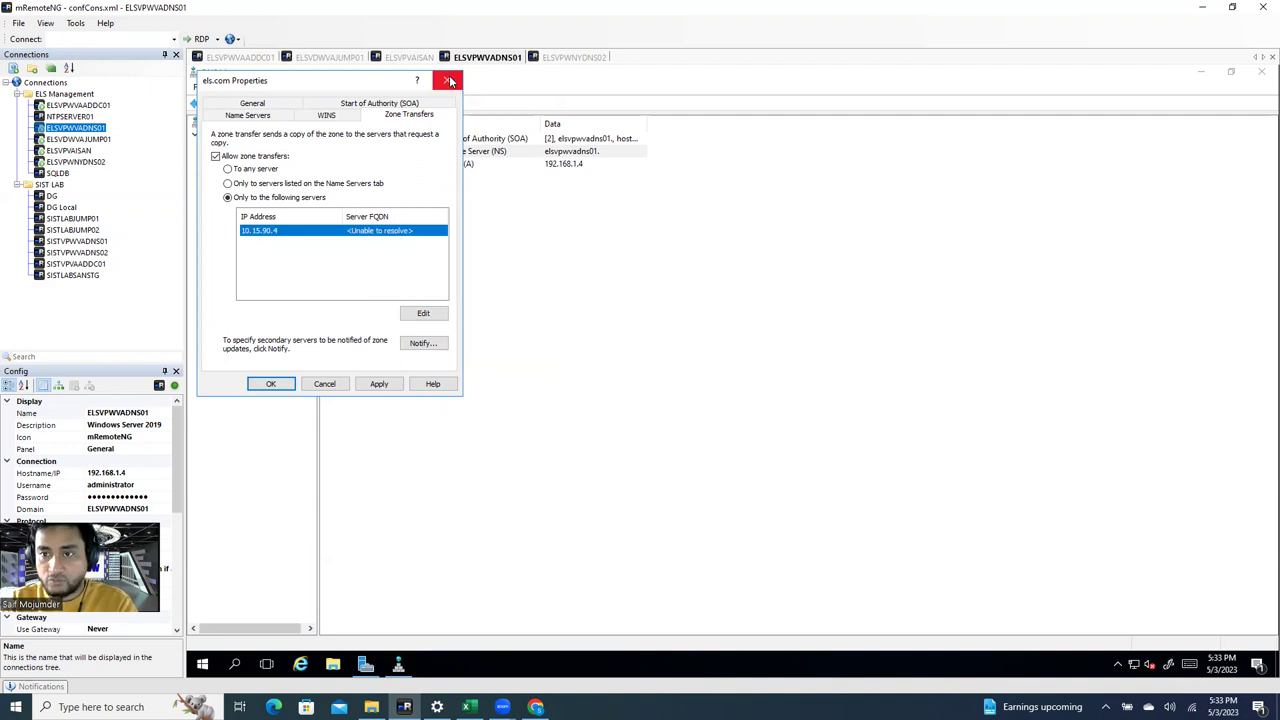
{"action": "left_click", "coordinate": [450, 80]}
{"action": "left_click", "coordinate": [445, 208]}
{"action": "right_click", "coordinate": [444, 196]}
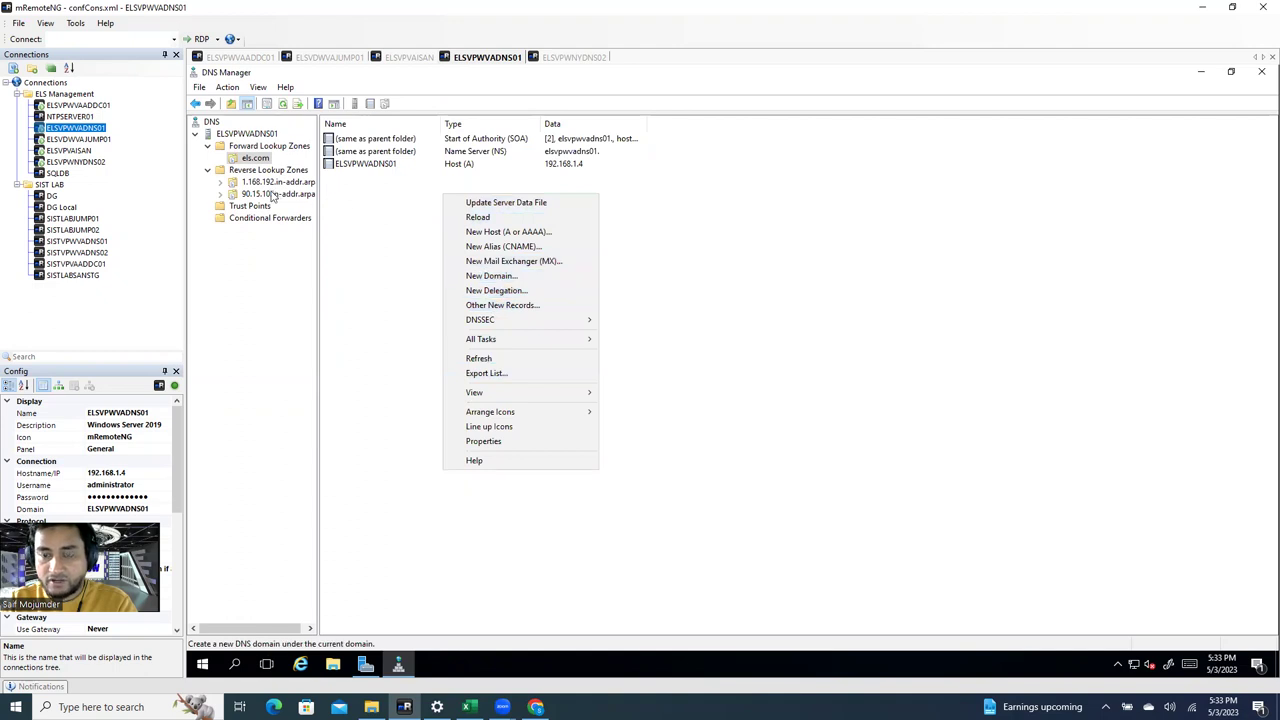
- Add host ELSVPWNYDNS02 at 10.15.90.4 to els.com, with its associated PTR record
{"action": "left_click", "coordinate": [514, 233]}
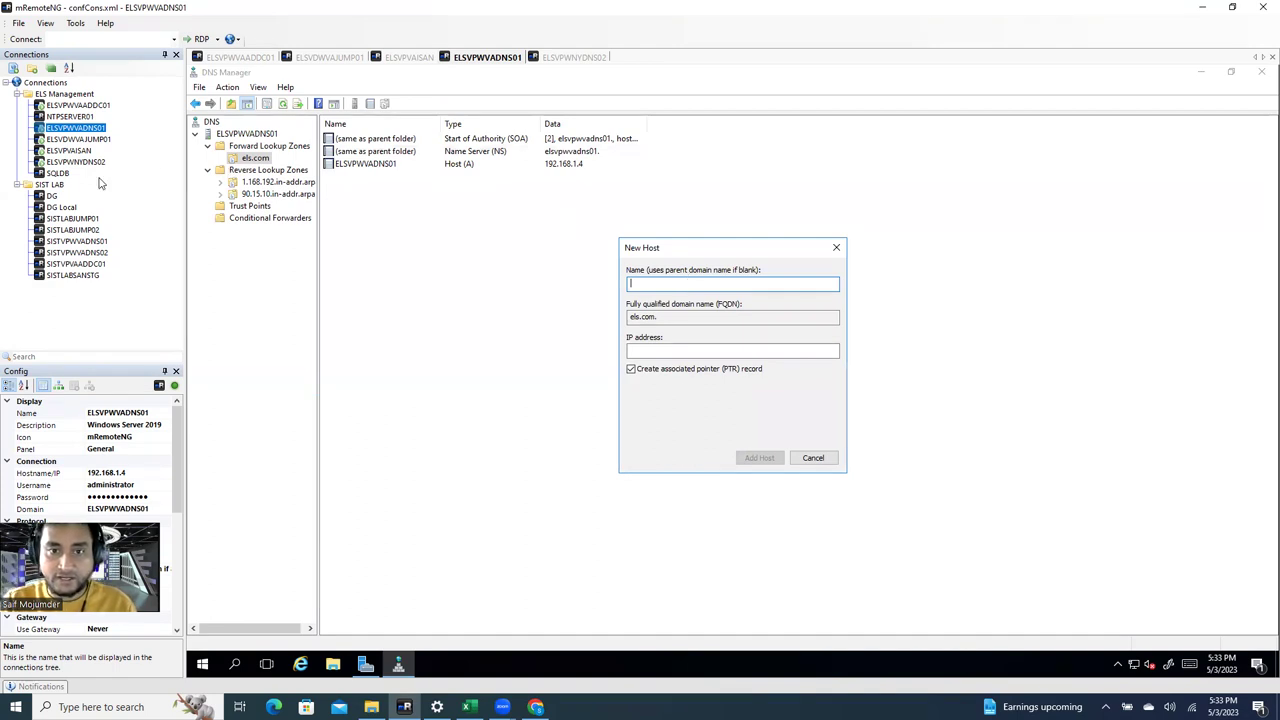
{"action": "left_click", "coordinate": [91, 162]}
{"action": "left_click", "coordinate": [147, 412]}
{"action": "left_click", "coordinate": [147, 412]}
{"action": "key", "text": "ctrl+c"}
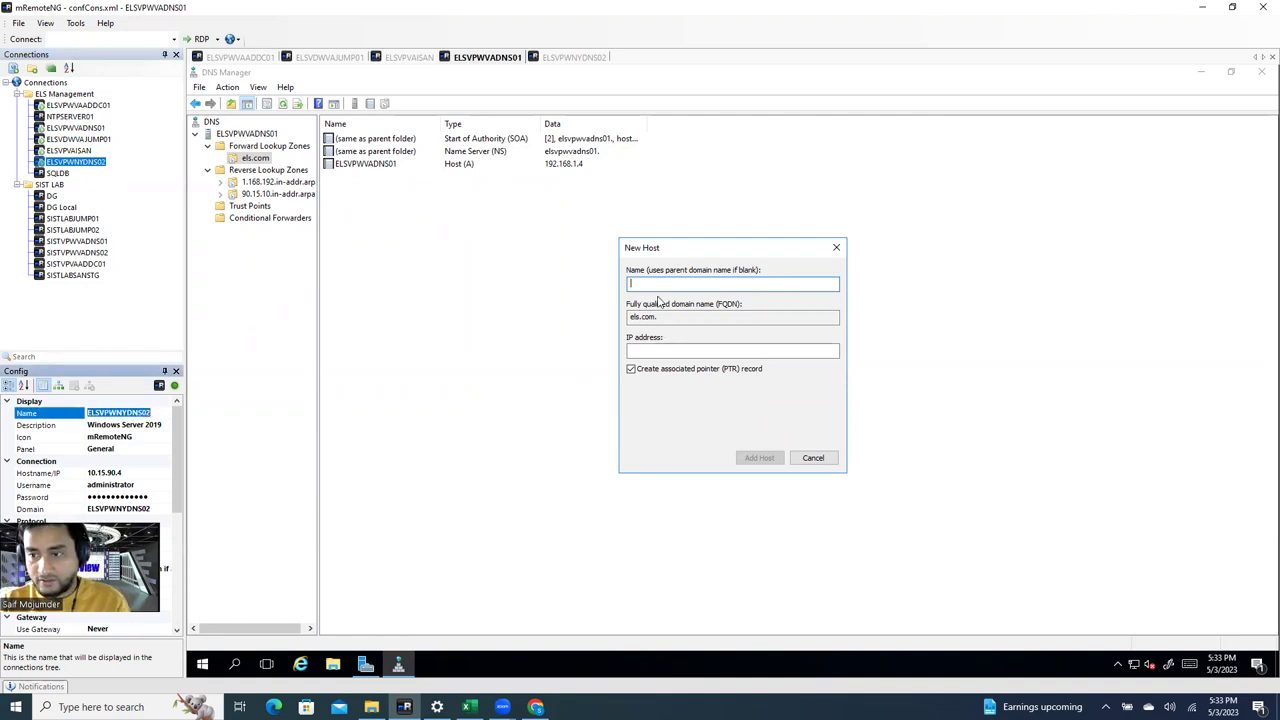
{"action": "left_click", "coordinate": [658, 287]}
{"action": "key", "text": "ctrl+v"}
{"action": "left_click", "coordinate": [677, 351]}
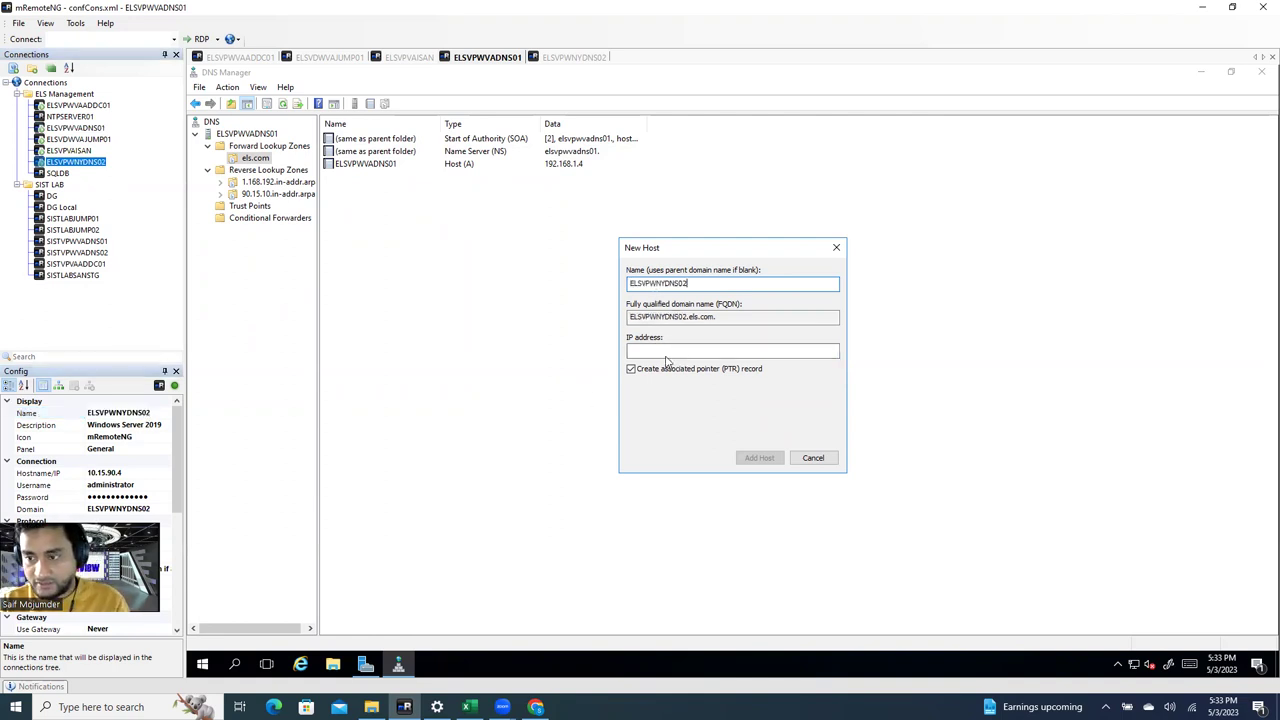
{"action": "type", "text": "10"}
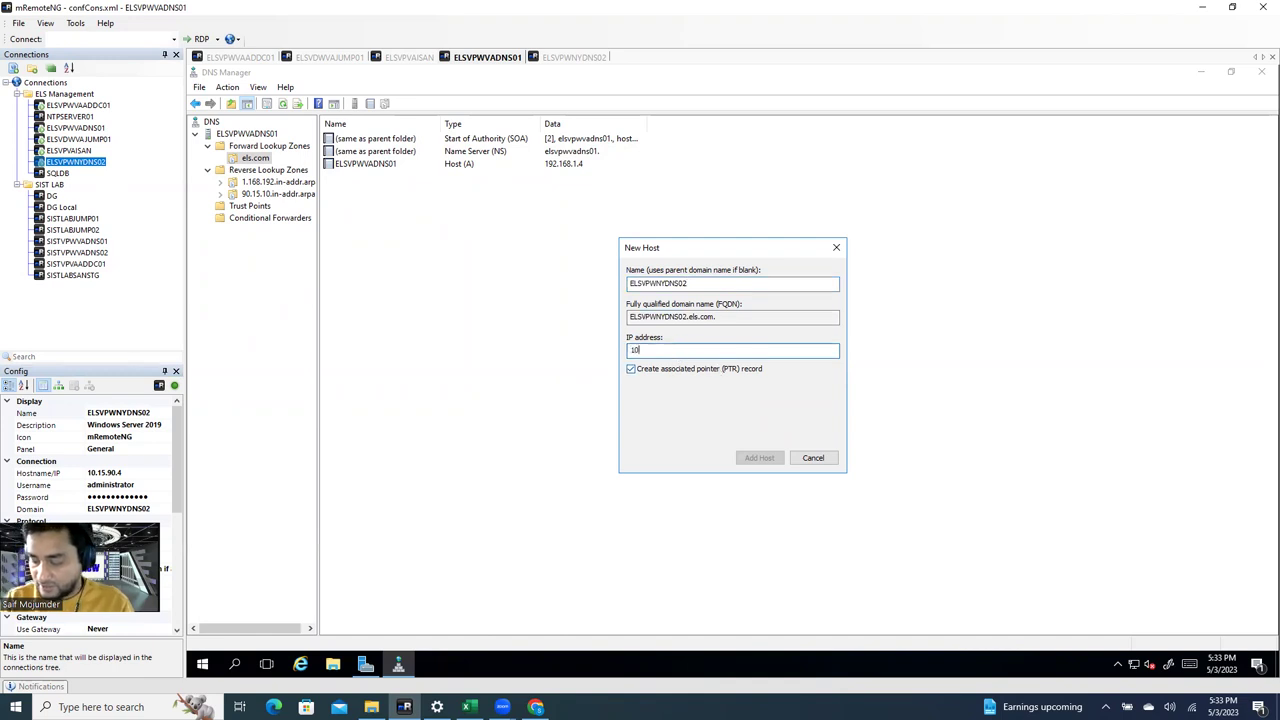
{"action": "type", "text": ".15.90."}
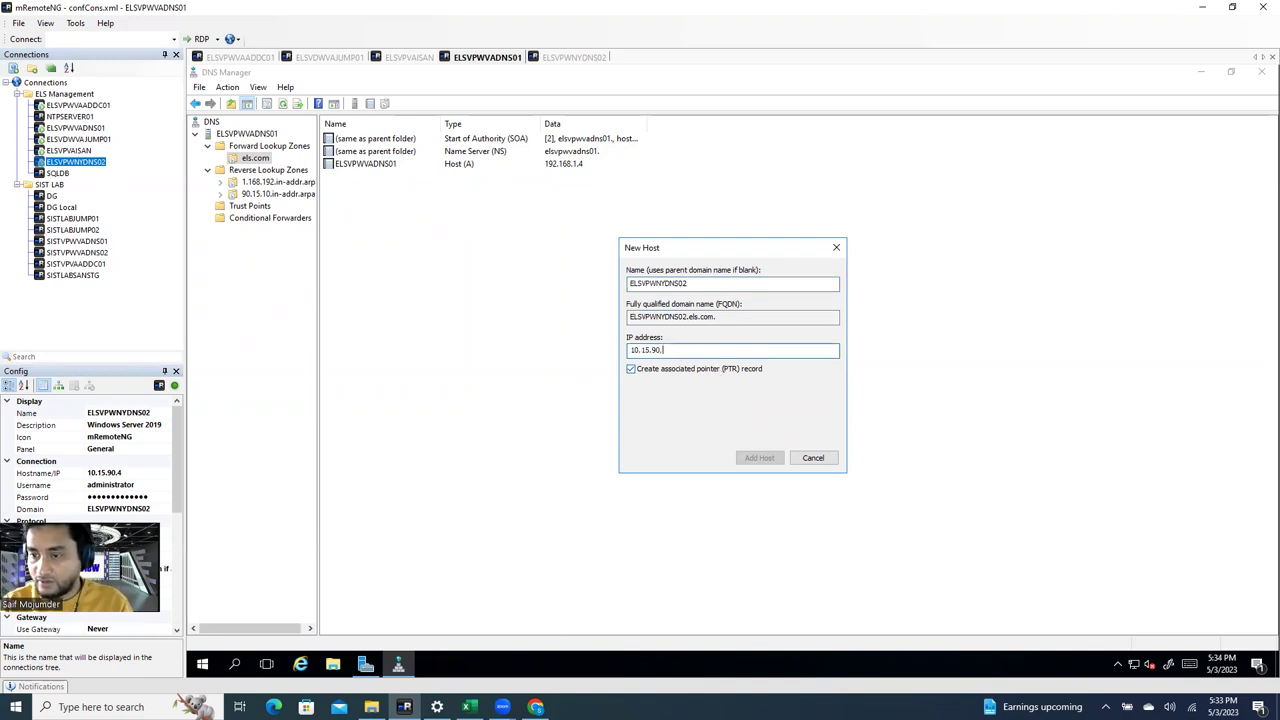
{"action": "type", "text": "4"}
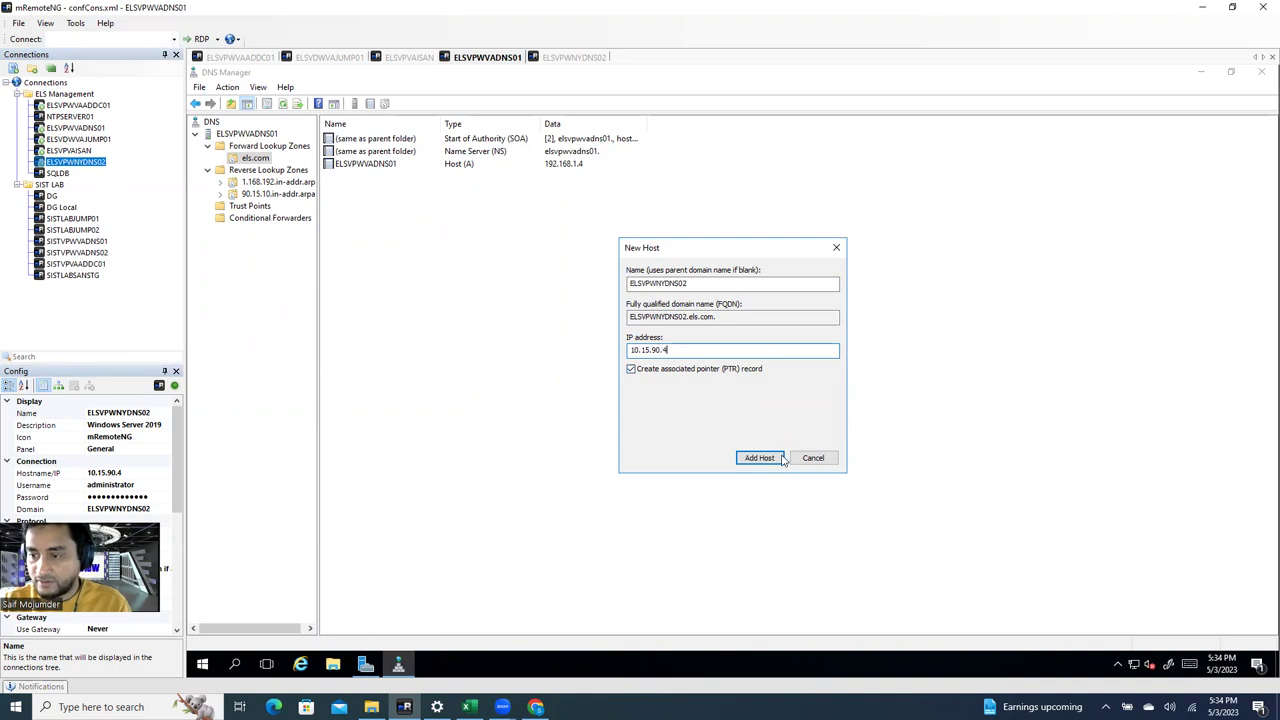
{"action": "left_click", "coordinate": [765, 458]}
{"action": "left_click", "coordinate": [845, 412]}
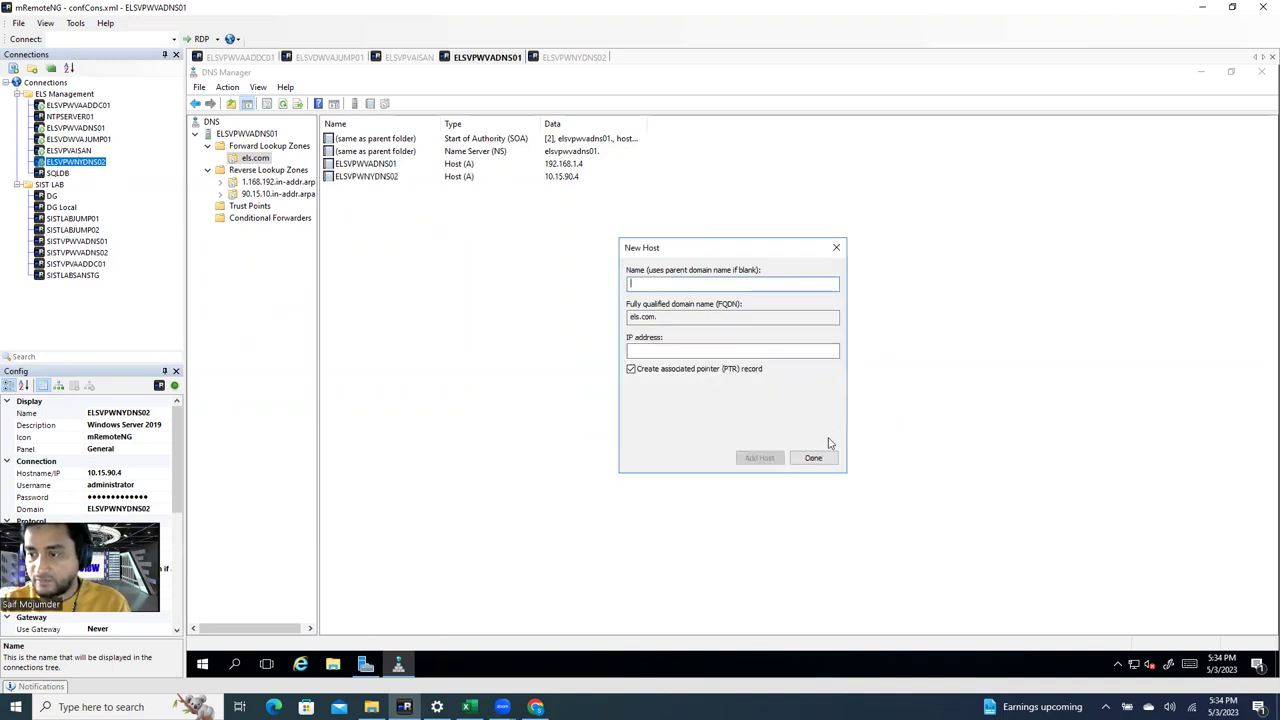
{"action": "left_click", "coordinate": [805, 454]}
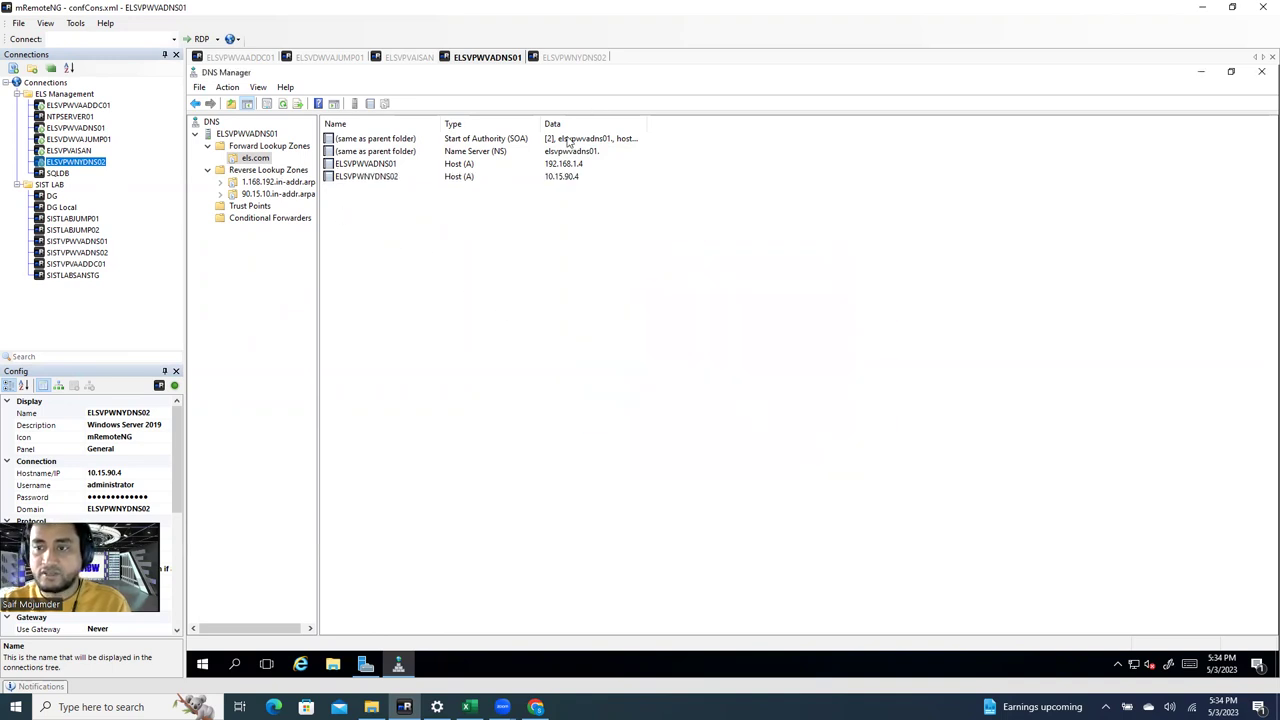
- Re-resolve the existing name server elsvpwvadns01.els.com to 192.168.1.4 in the zone properties
{"action": "left_click", "coordinate": [408, 166]}
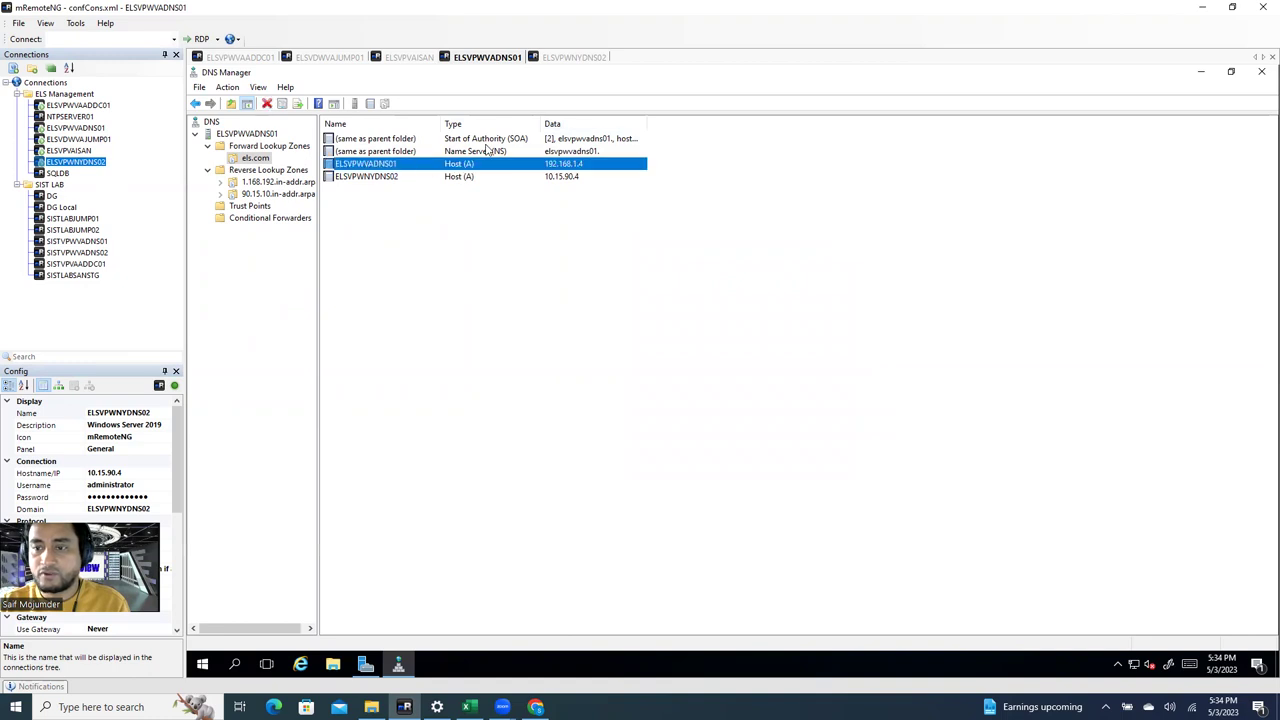
{"action": "left_click", "coordinate": [485, 151]}
{"action": "right_click", "coordinate": [482, 152]}
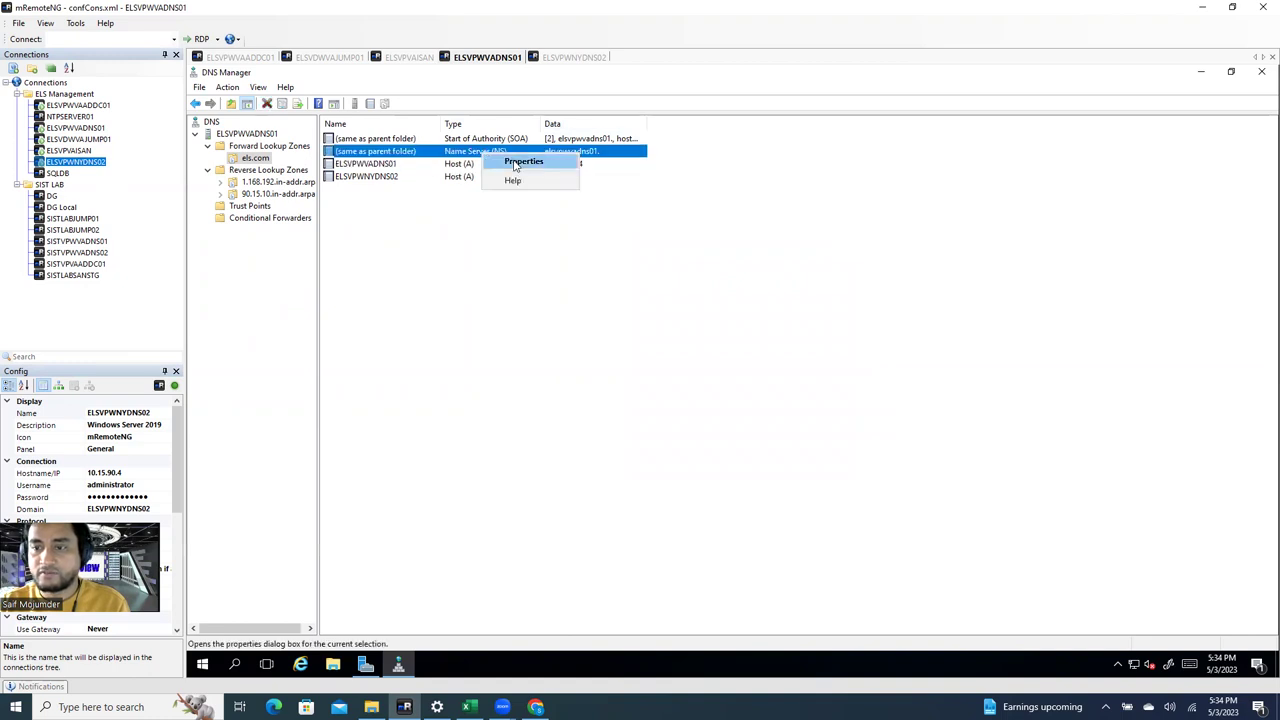
{"action": "left_click", "coordinate": [520, 162]}
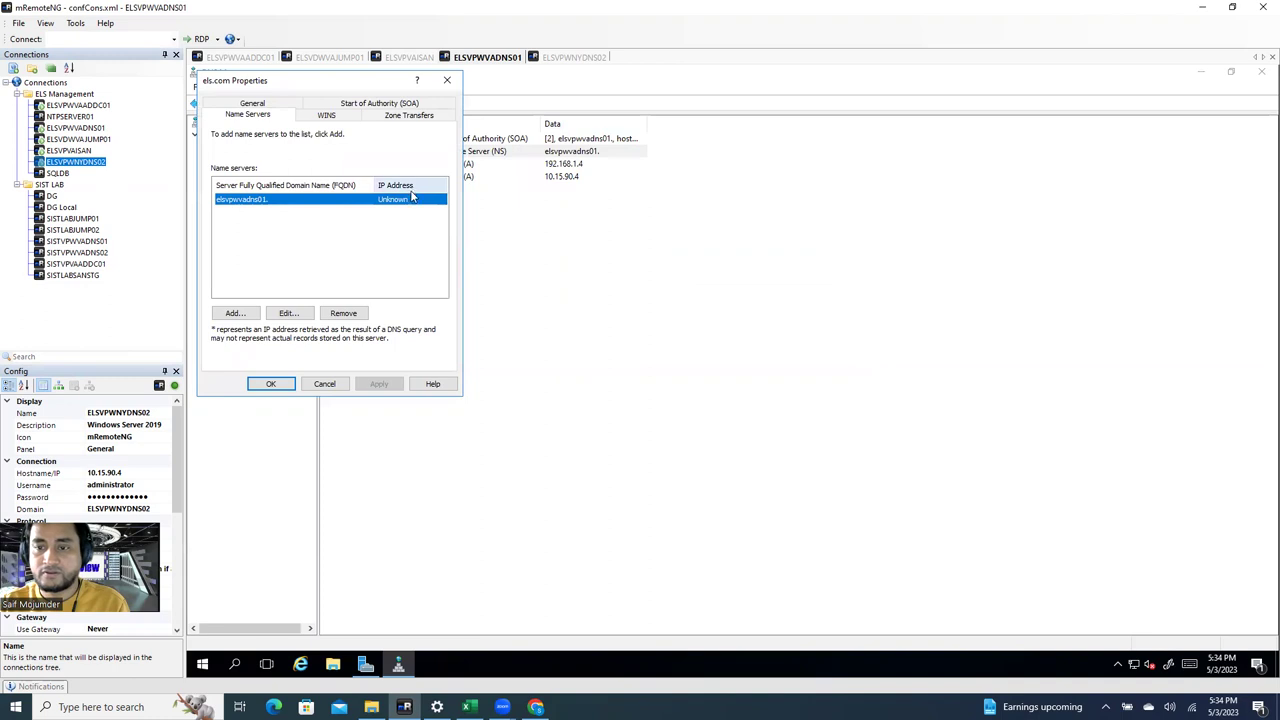
{"action": "left_click", "coordinate": [287, 313]}
{"action": "left_click", "coordinate": [289, 162]}
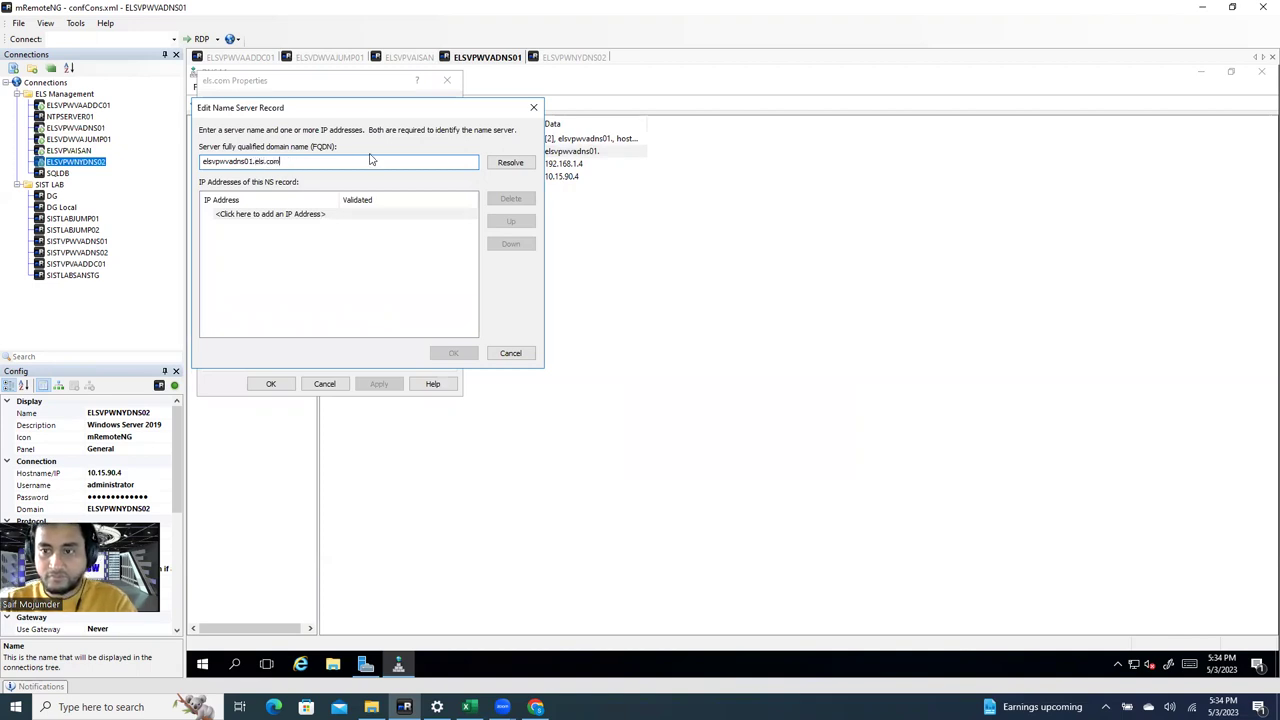
{"action": "left_click", "coordinate": [508, 163]}
{"action": "left_click", "coordinate": [259, 230]}
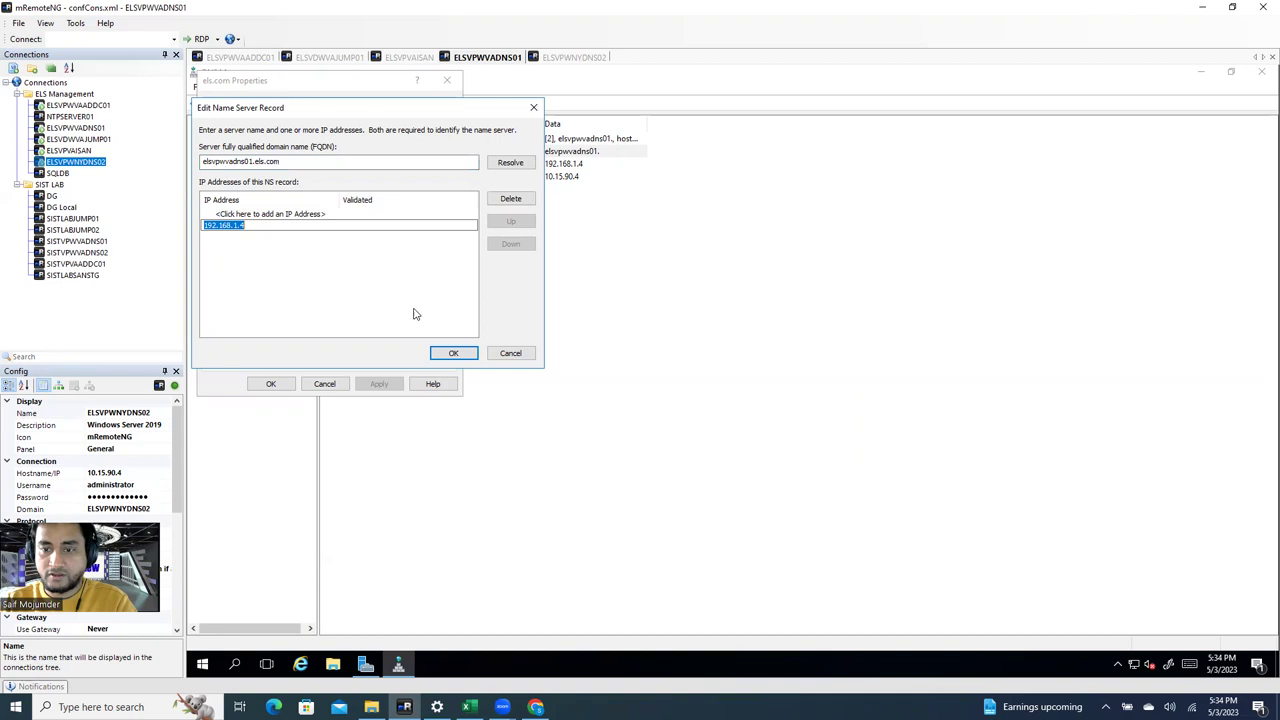
{"action": "left_click", "coordinate": [454, 353]}
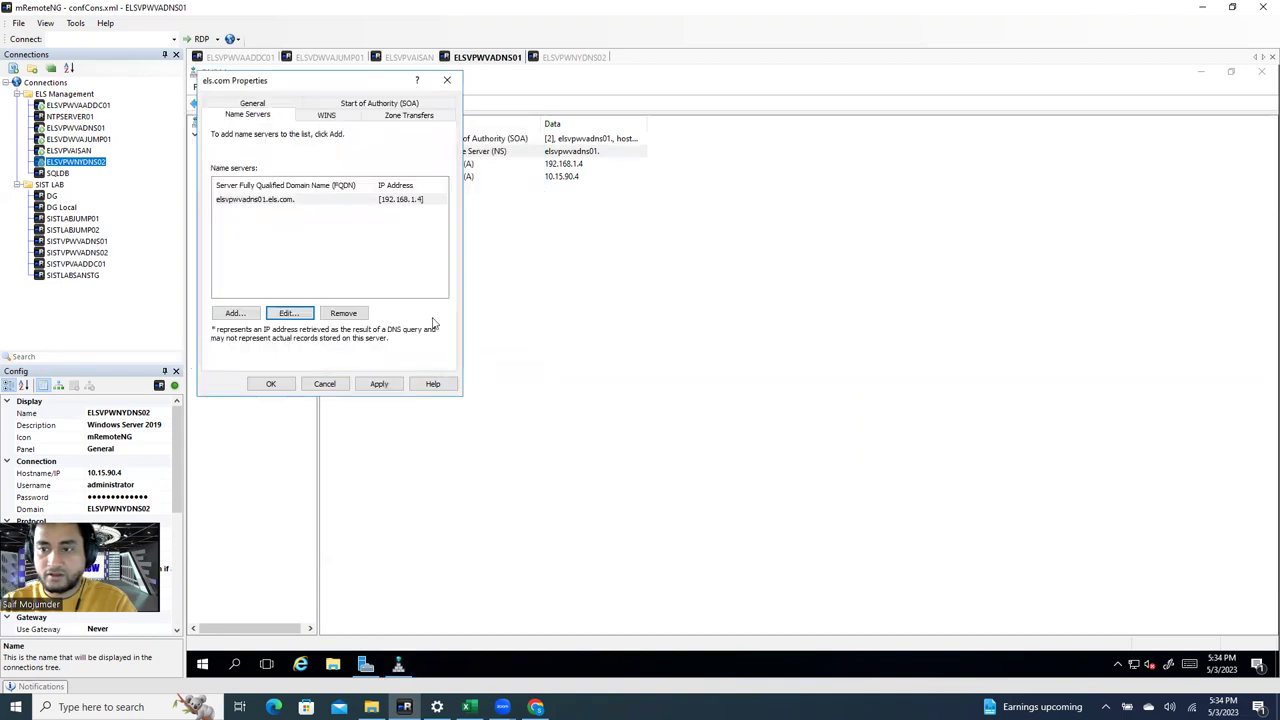
- Add ELSVPWNYDNS02.els.com at 10.15.90.4 as a second name server and apply the change
{"action": "left_click", "coordinate": [234, 314]}
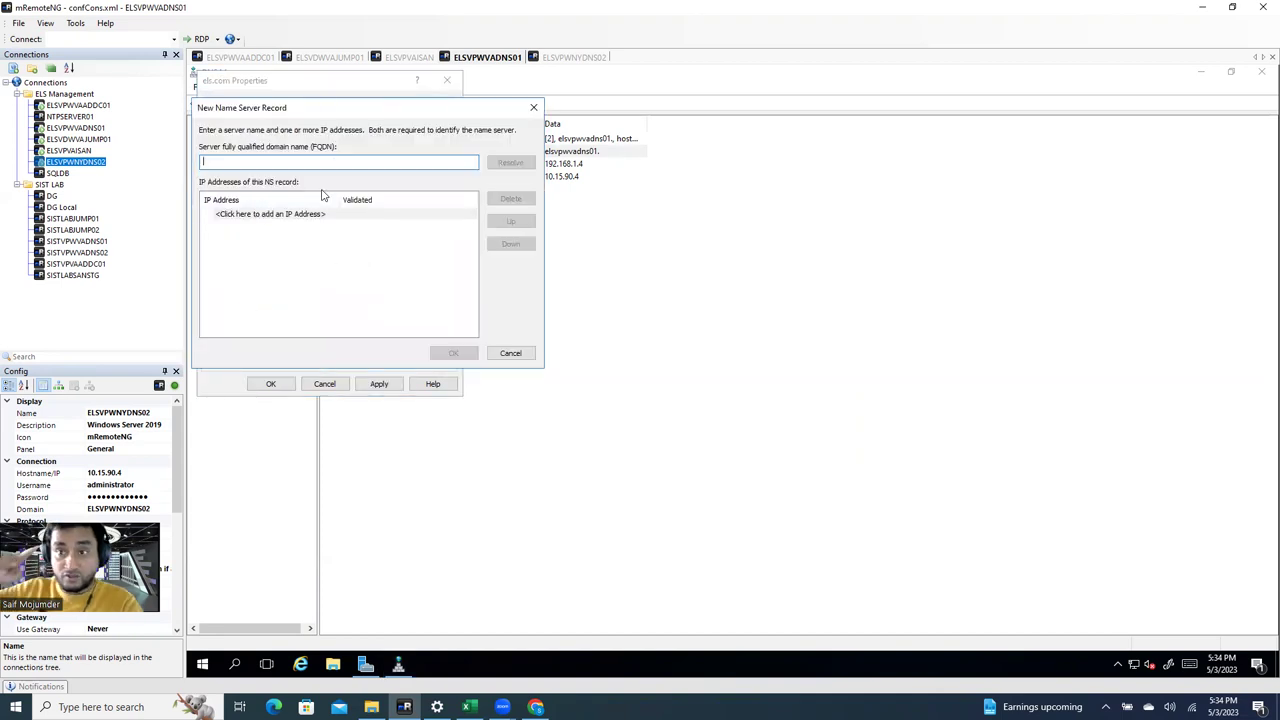
{"action": "type", "text": "1"}
{"action": "key", "text": "BackSpace"}
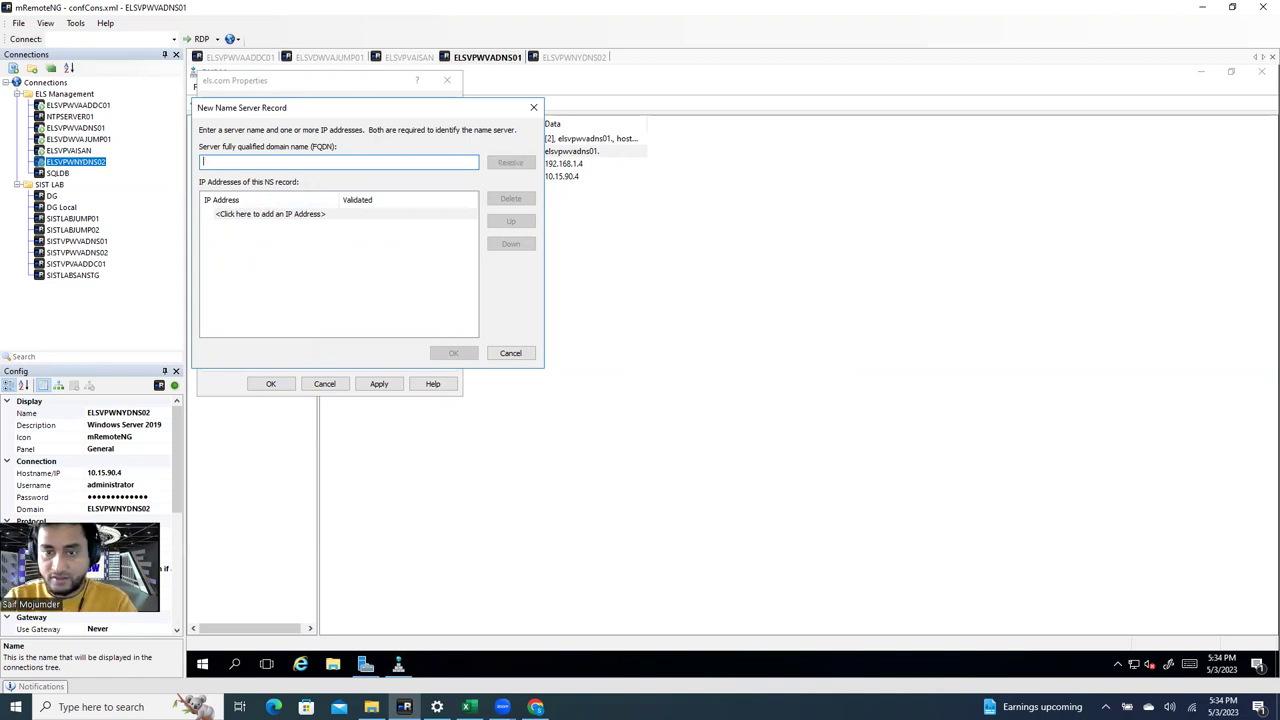
{"action": "key", "text": "ctrl+v"}
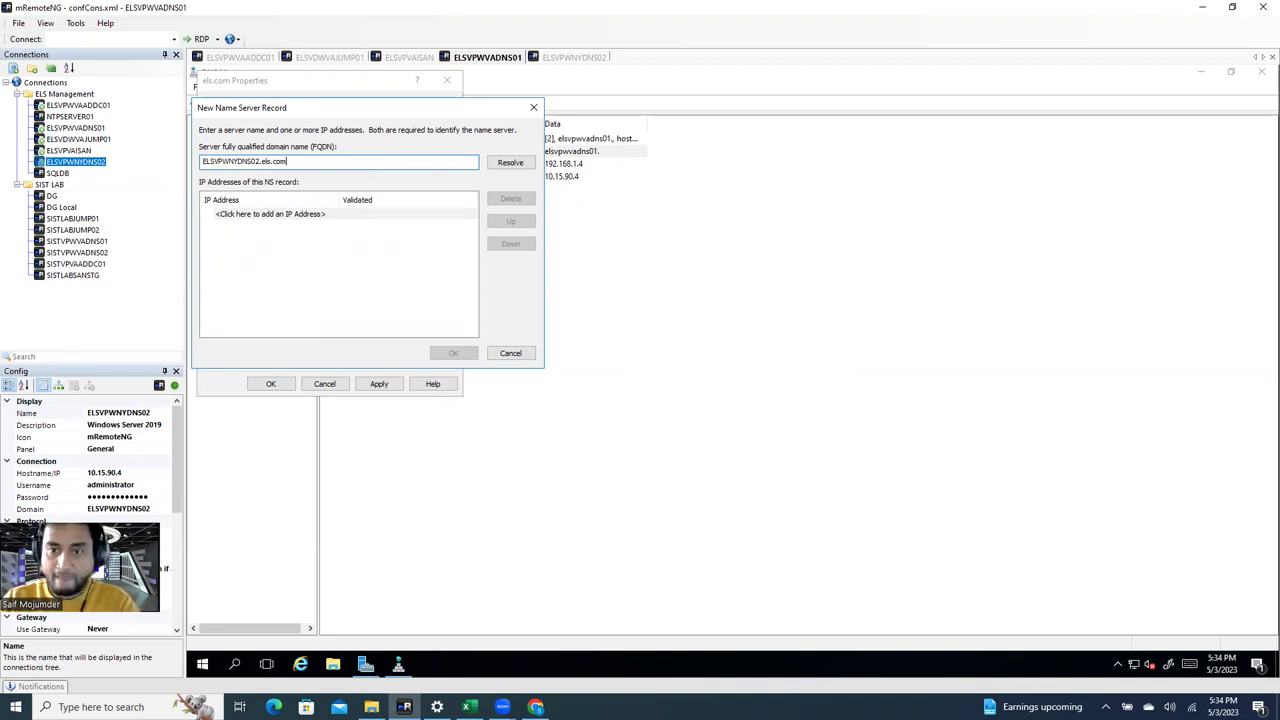
{"action": "left_click", "coordinate": [510, 162]}
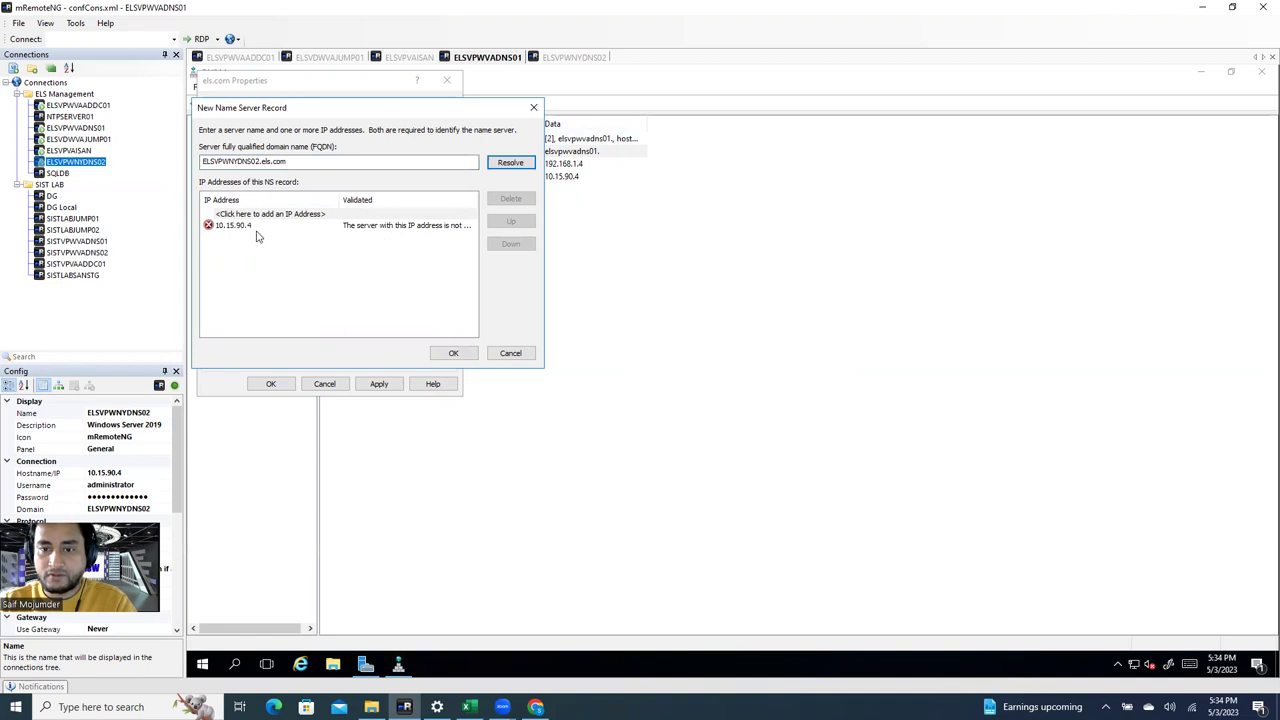
{"action": "left_click", "coordinate": [254, 227]}
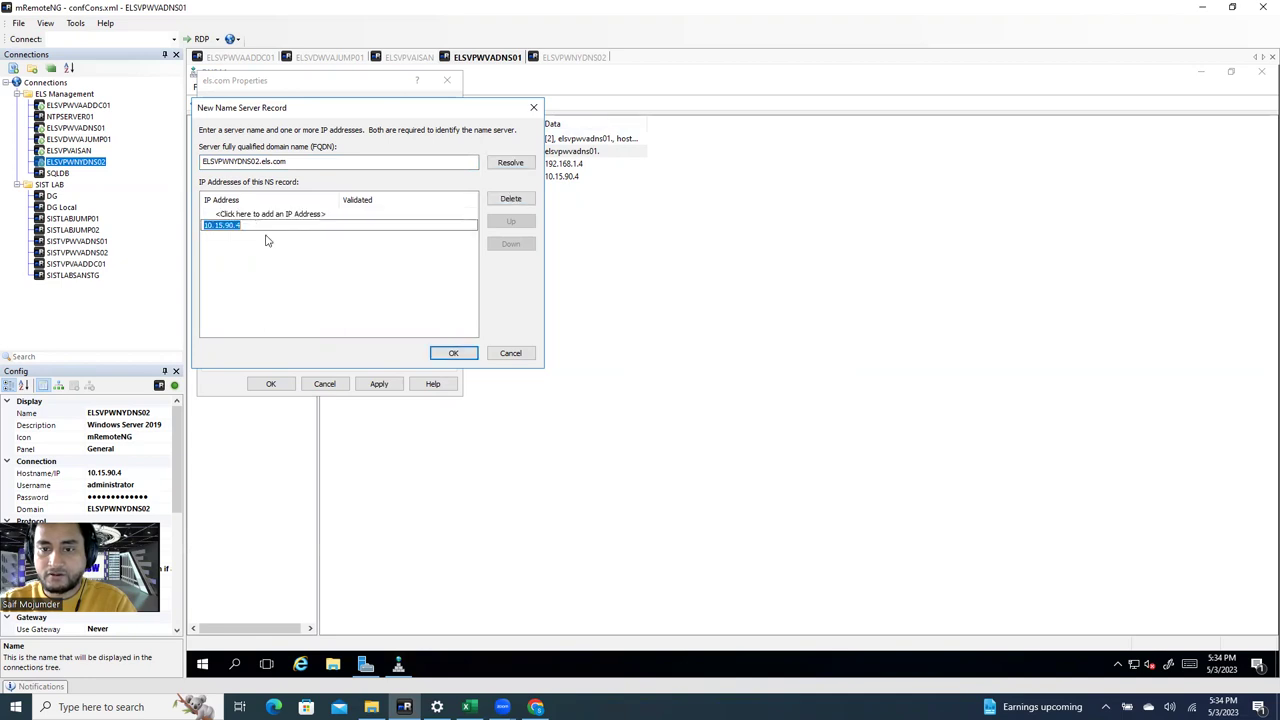
{"action": "left_click", "coordinate": [452, 354]}
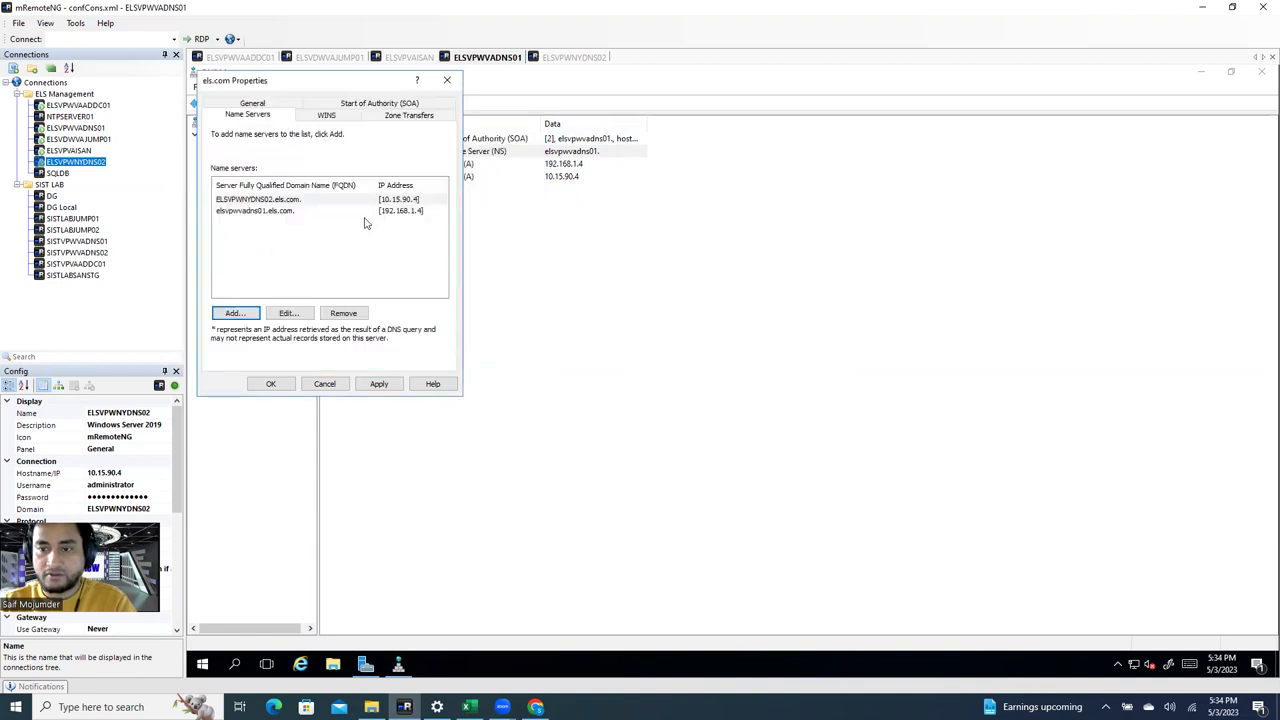
{"action": "left_click", "coordinate": [380, 385]}
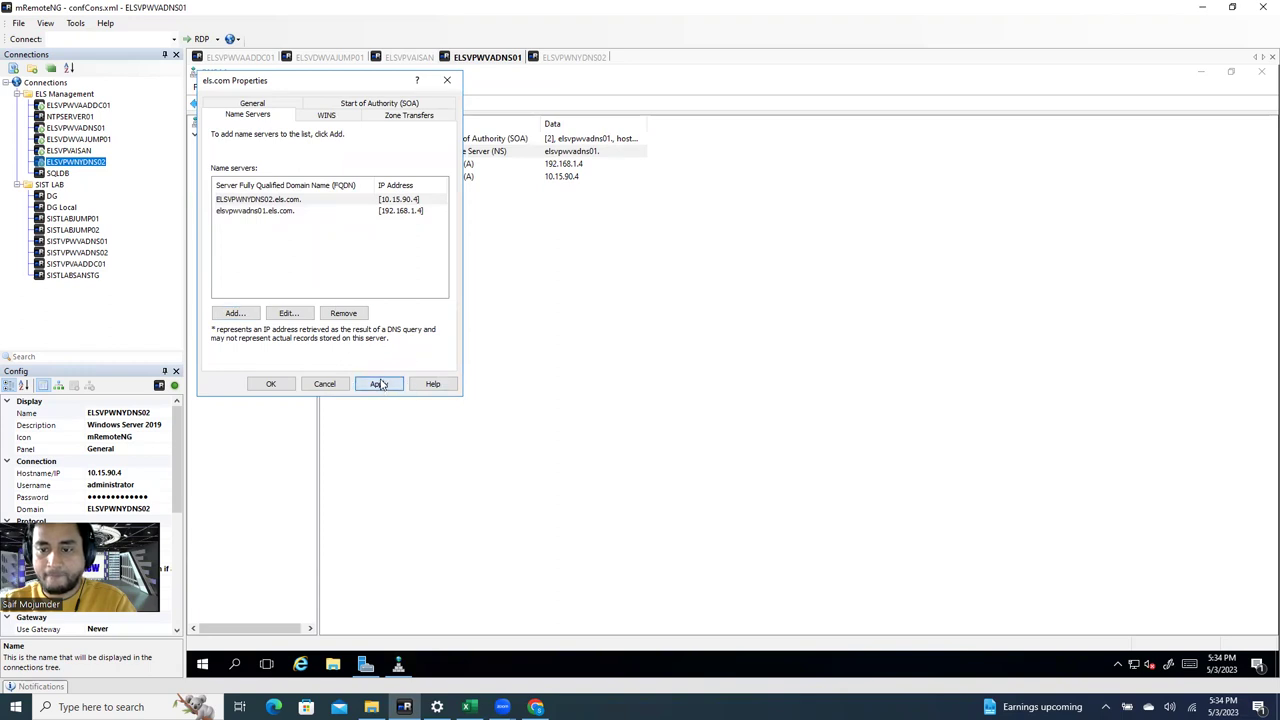
{"action": "left_click", "coordinate": [270, 384]}
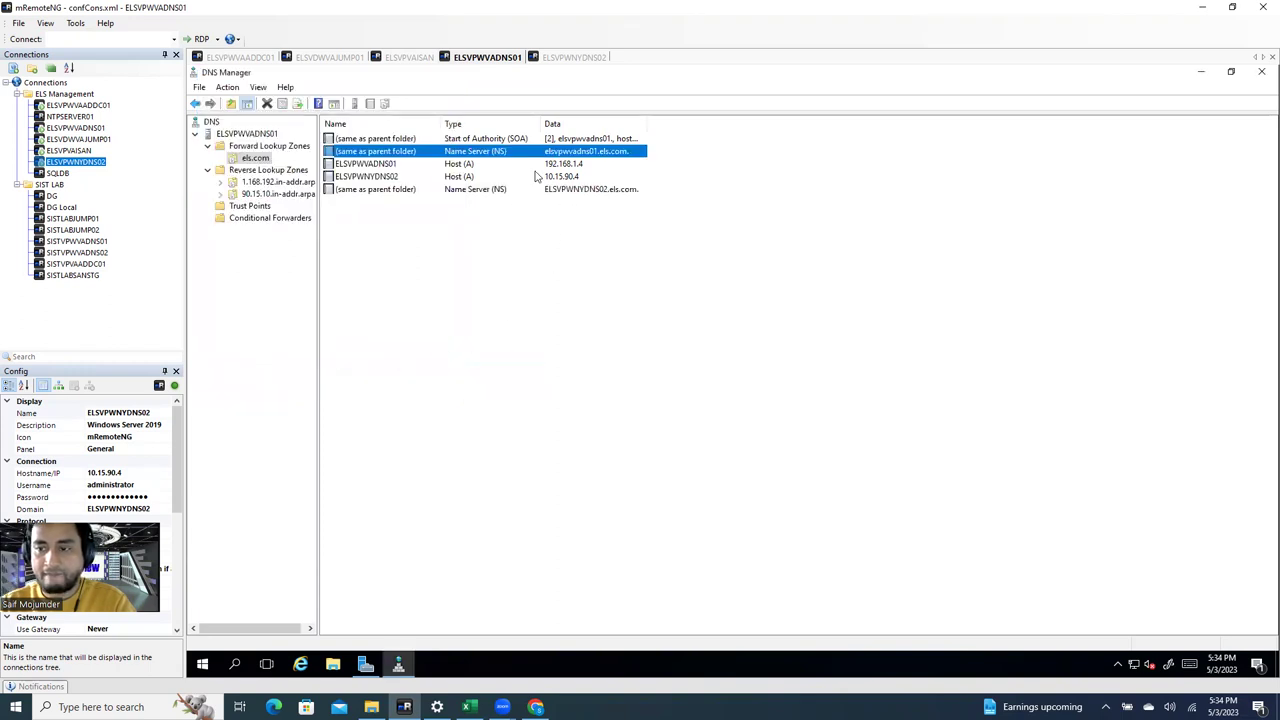
- Set els.com zone transfers to listed servers only, adding 10.15.90.4 and removing the unresolved name entry
{"action": "double_click", "coordinate": [452, 155]}
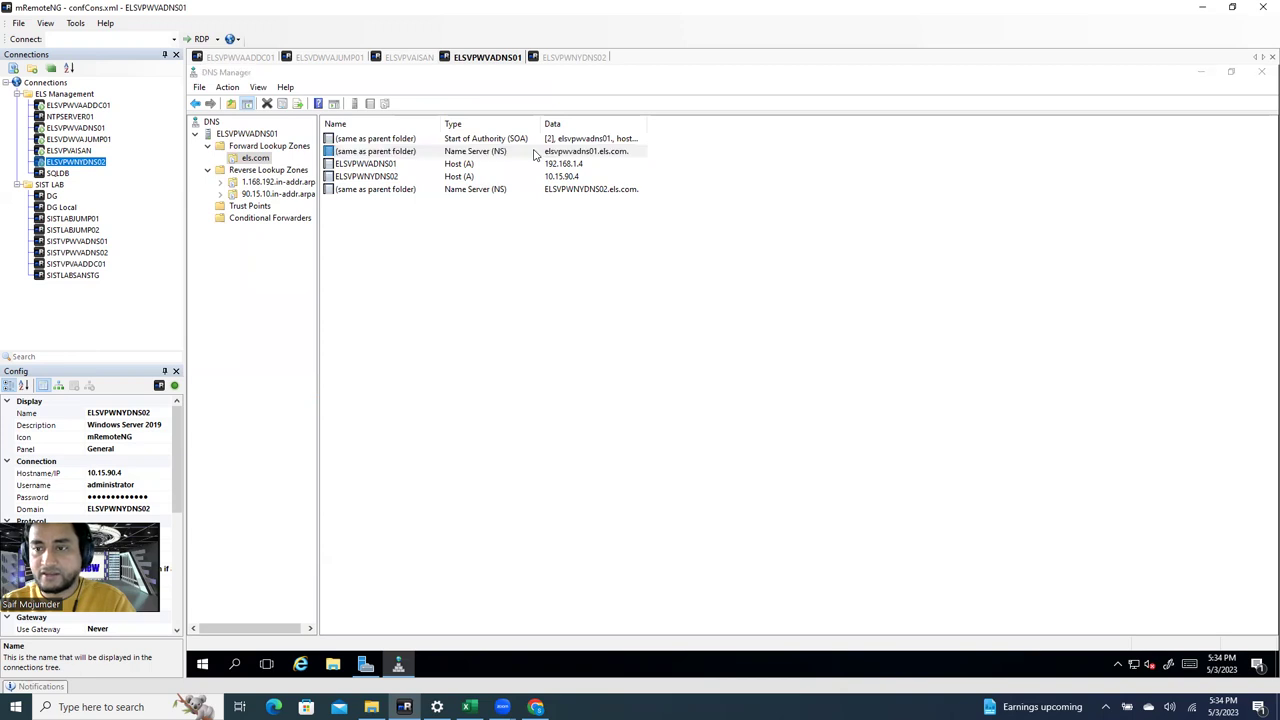
{"action": "left_click", "coordinate": [402, 120]}
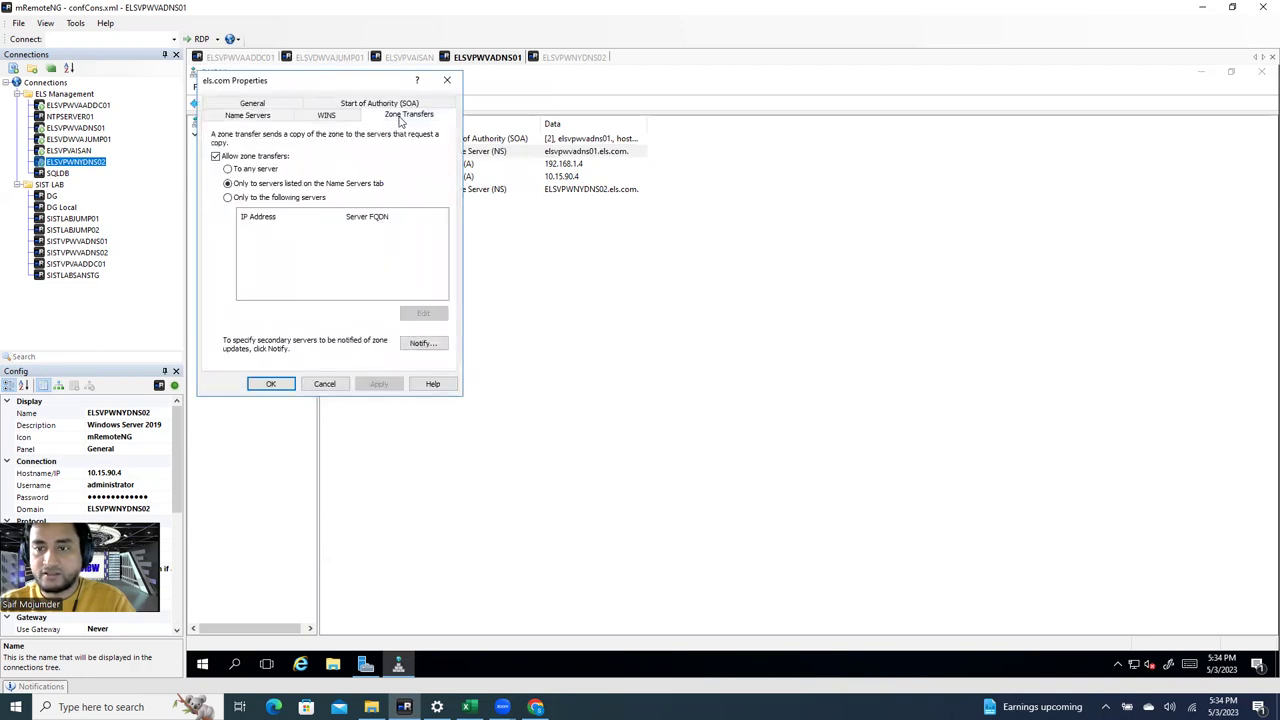
{"action": "left_click", "coordinate": [228, 197]}
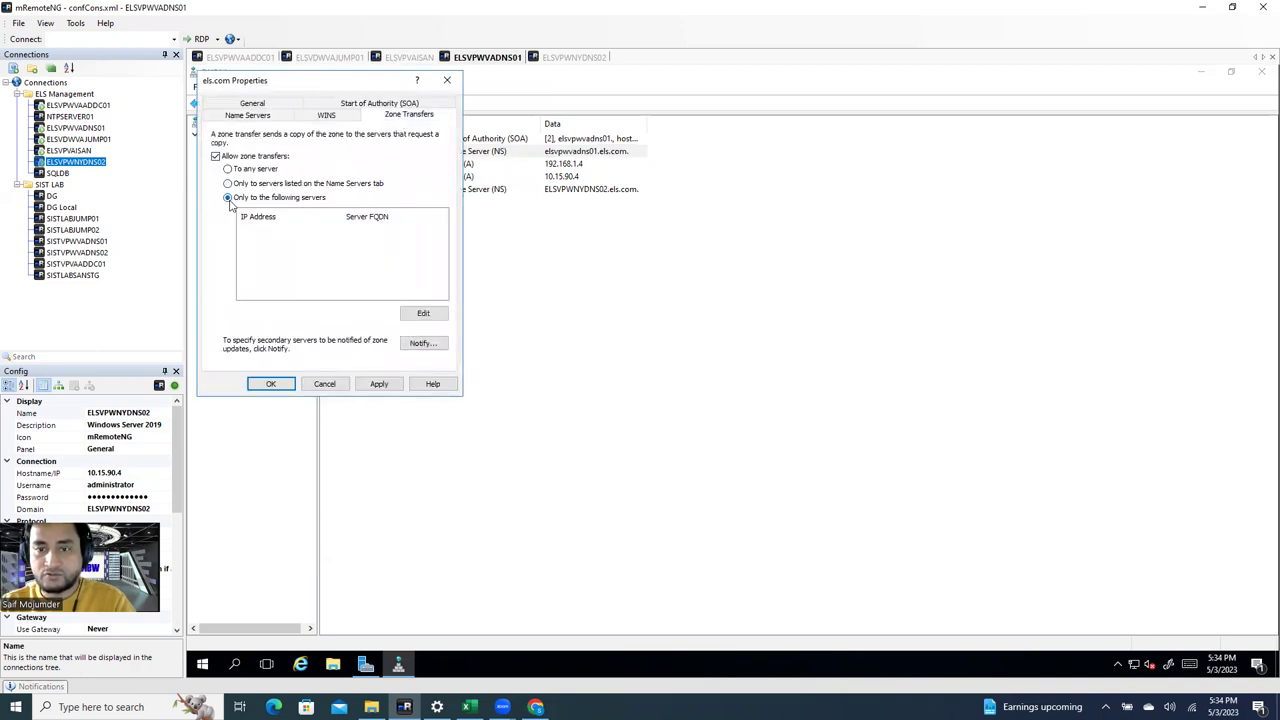
{"action": "left_click", "coordinate": [425, 314]}
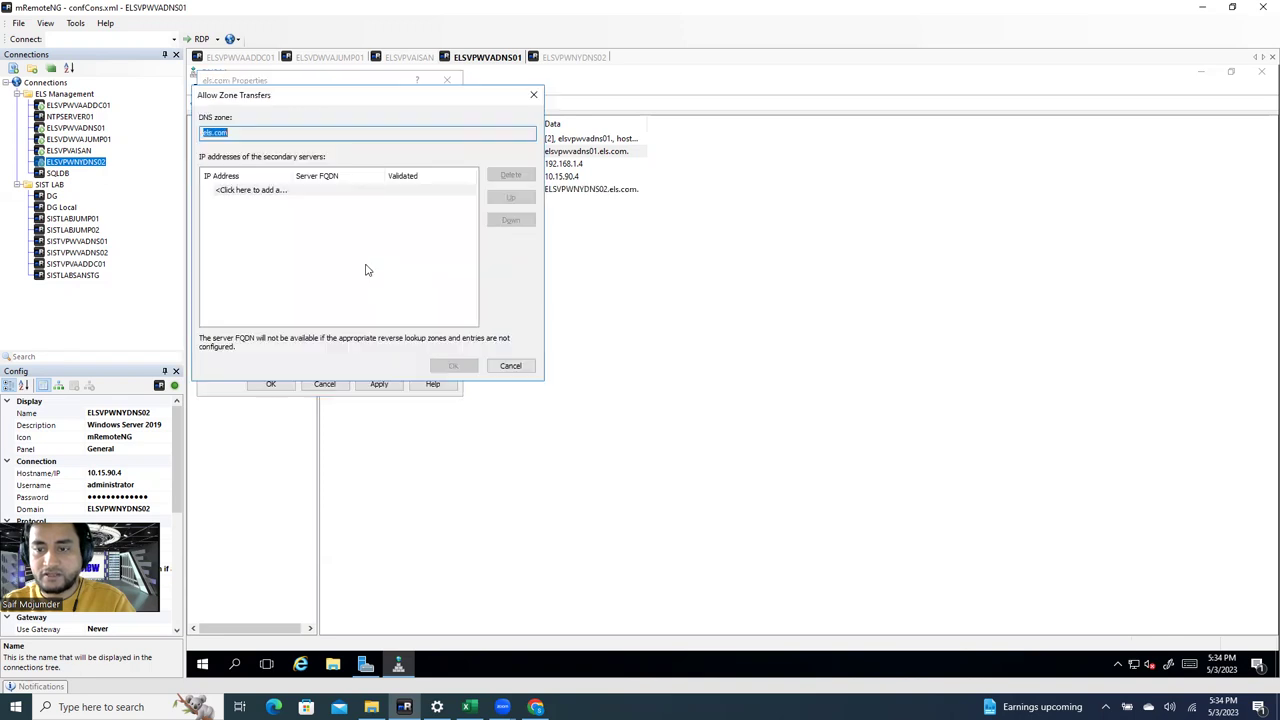
{"action": "left_click", "coordinate": [286, 196]}
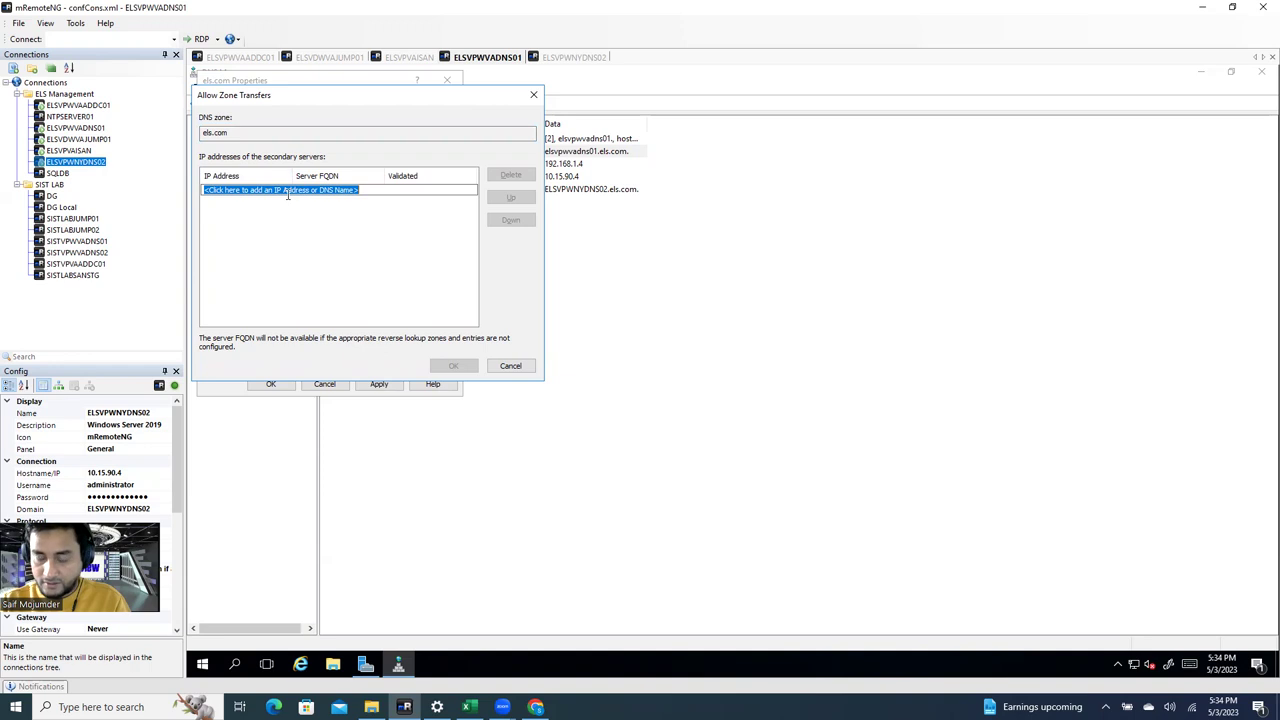
{"action": "type", "text": "10."}
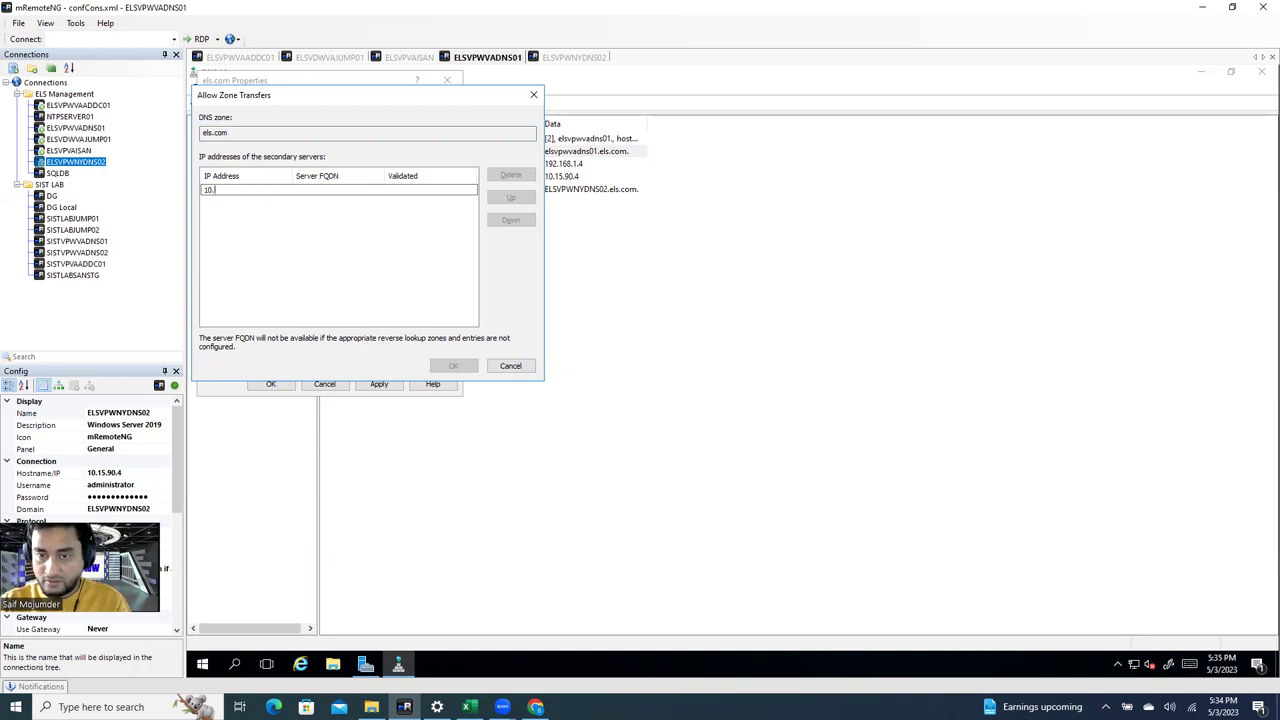
{"action": "type", "text": "ELSVPWNYDNS02"}
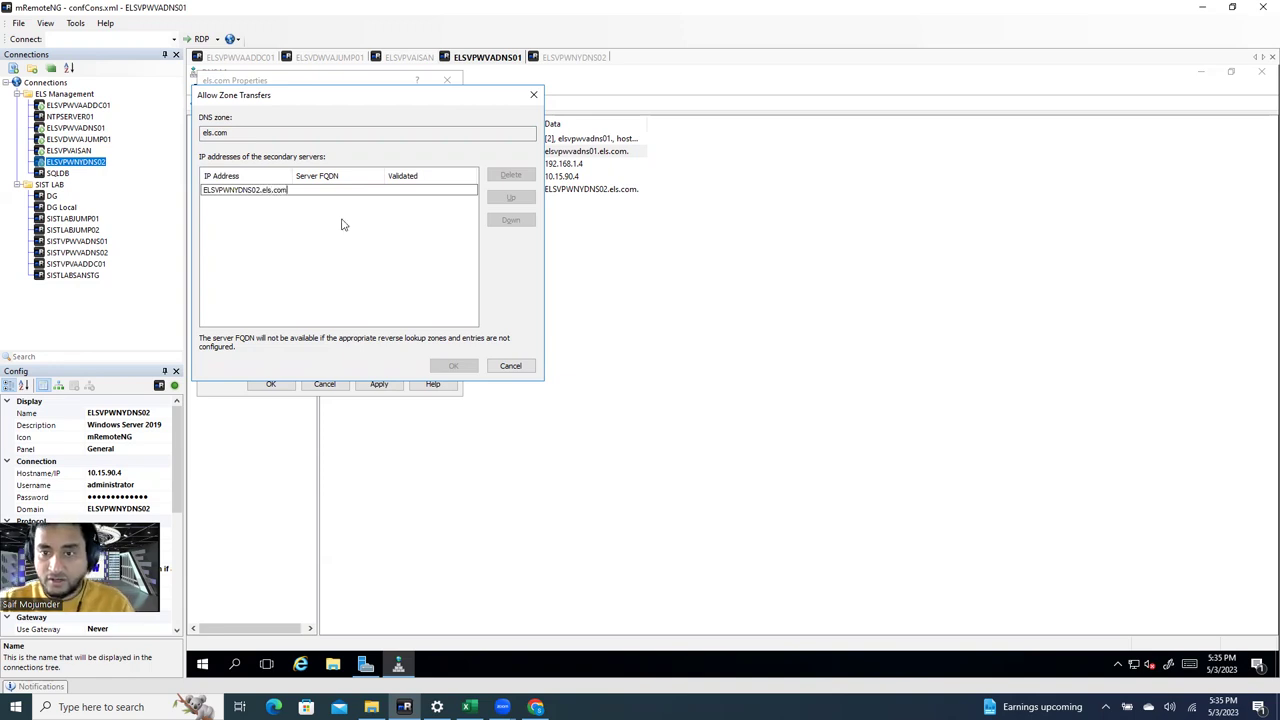
{"action": "key", "text": "Return"}
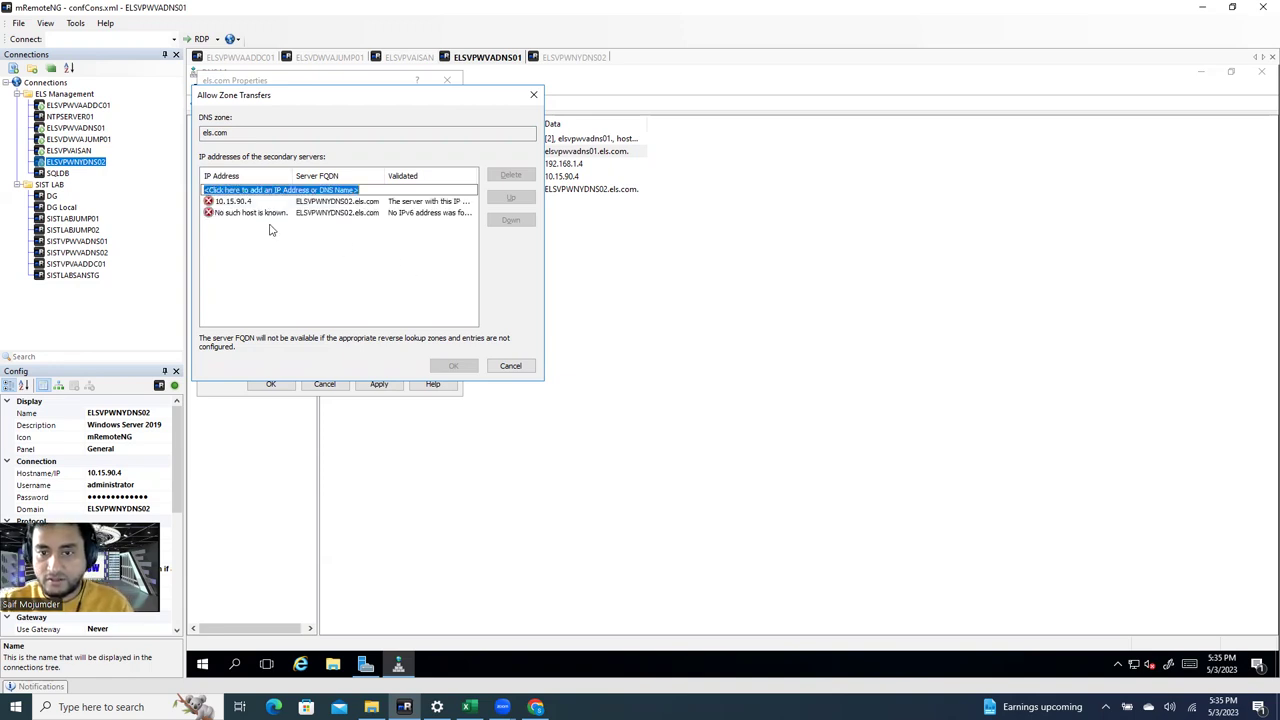
{"action": "left_click", "coordinate": [260, 201]}
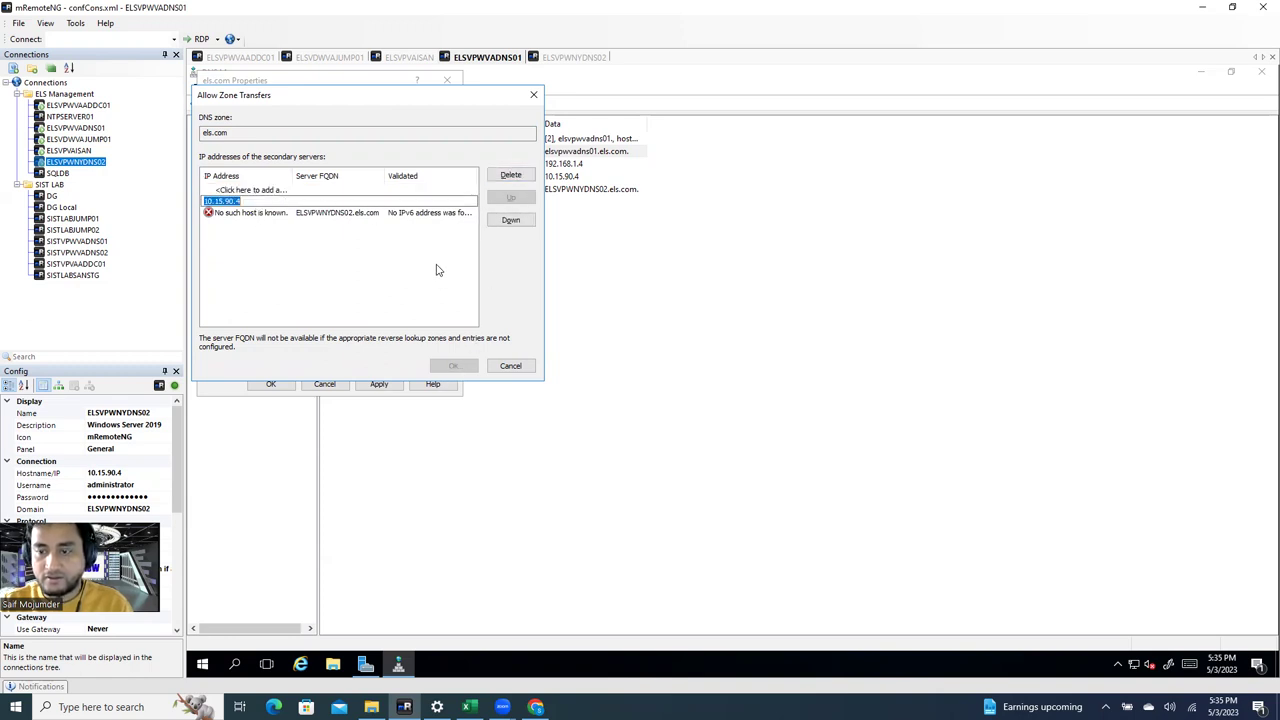
{"action": "key", "text": "Return"}
{"action": "left_click", "coordinate": [418, 212]}
{"action": "left_click", "coordinate": [508, 175]}
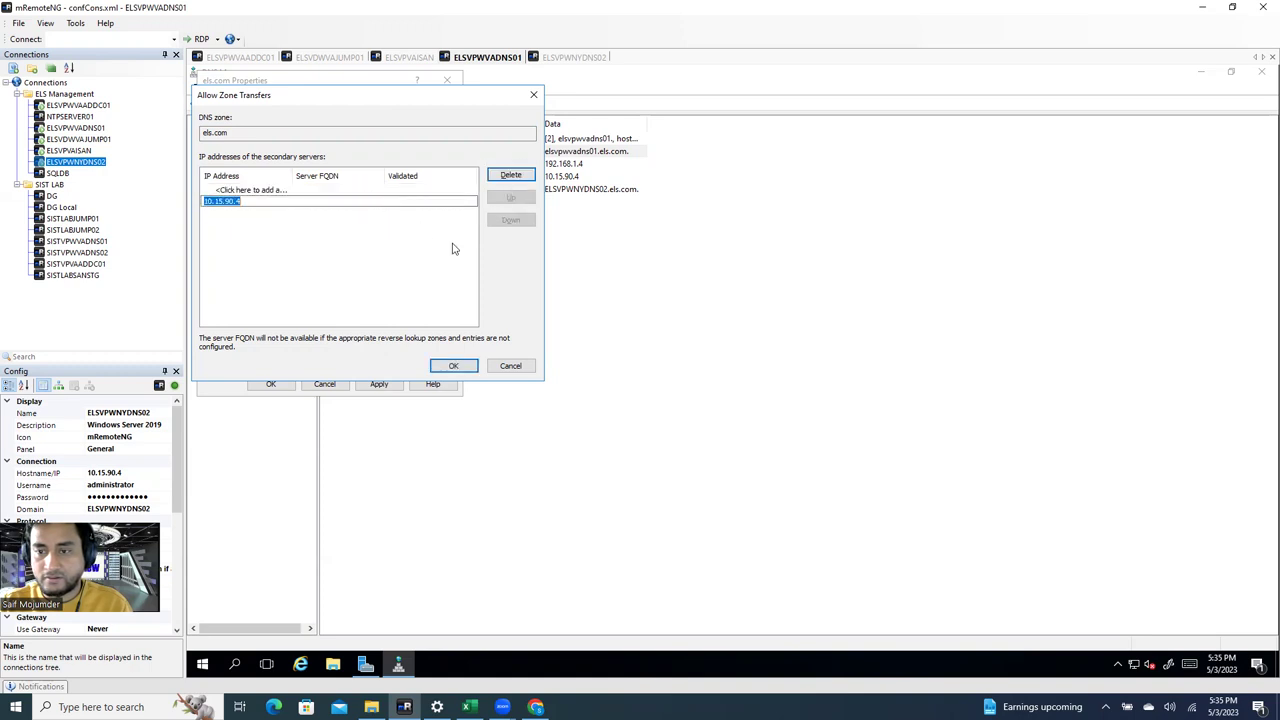
{"action": "key", "text": "Return"}
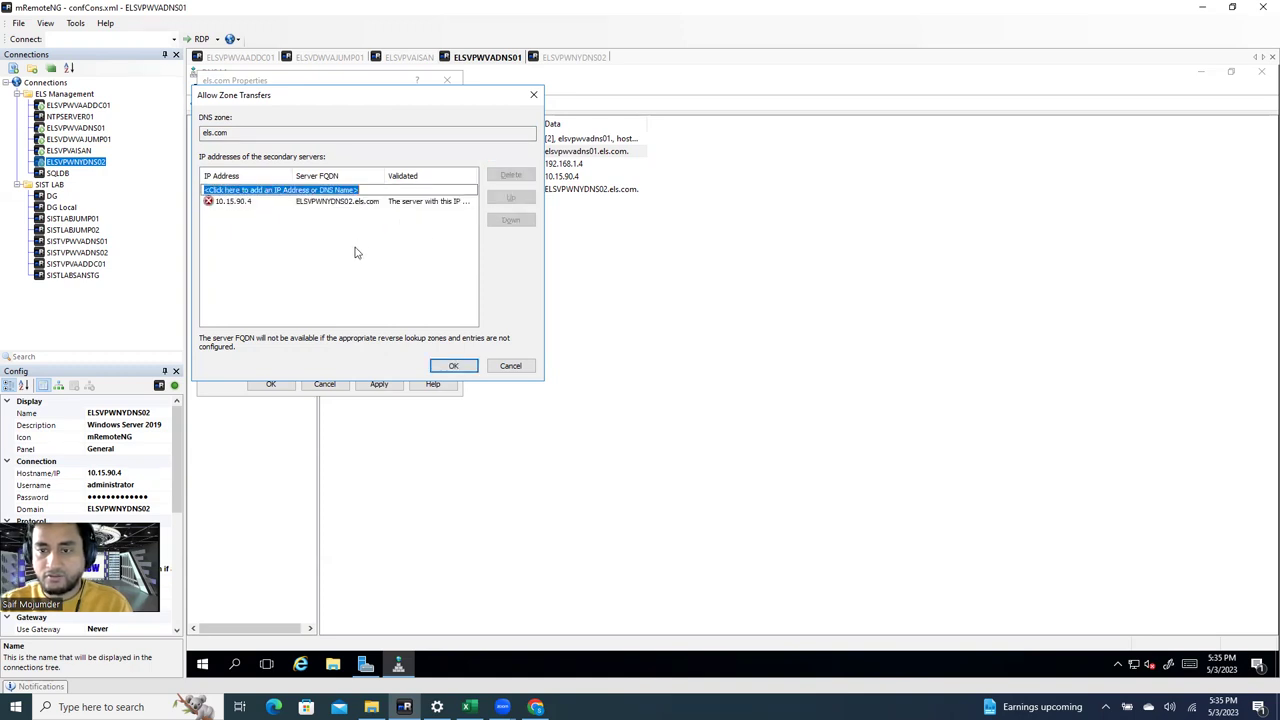
{"action": "left_click", "coordinate": [511, 366]}
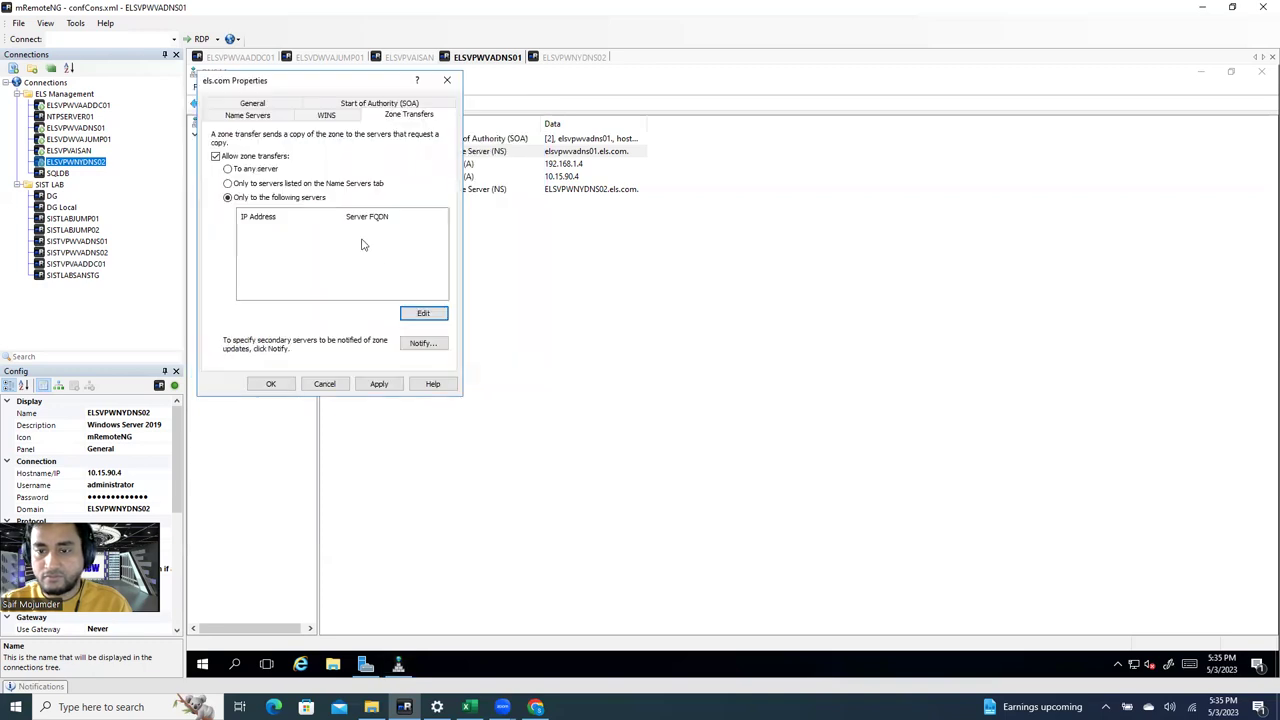
- Re-edit the allowed transfer server list to enter secondary address 10.15.90.4 and confirm
{"action": "left_click", "coordinate": [422, 313]}
{"action": "left_click", "coordinate": [281, 189]}
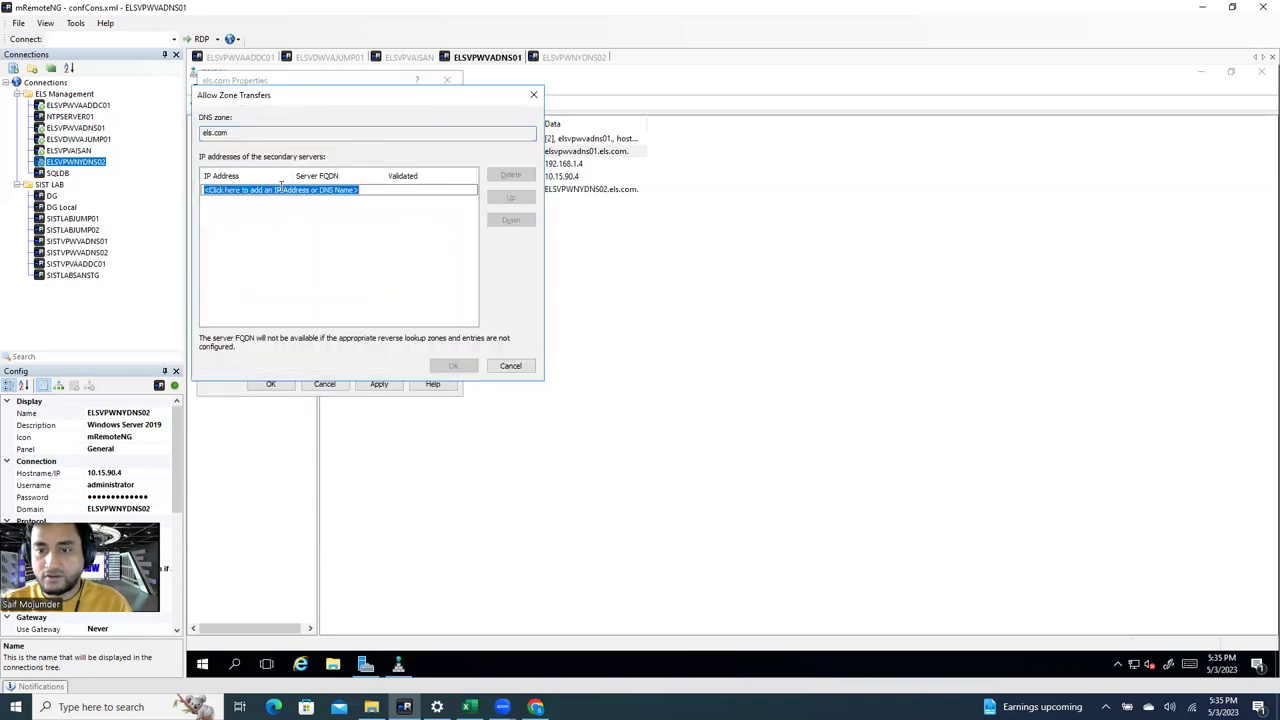
{"action": "type", "text": "10.15.90.4"}
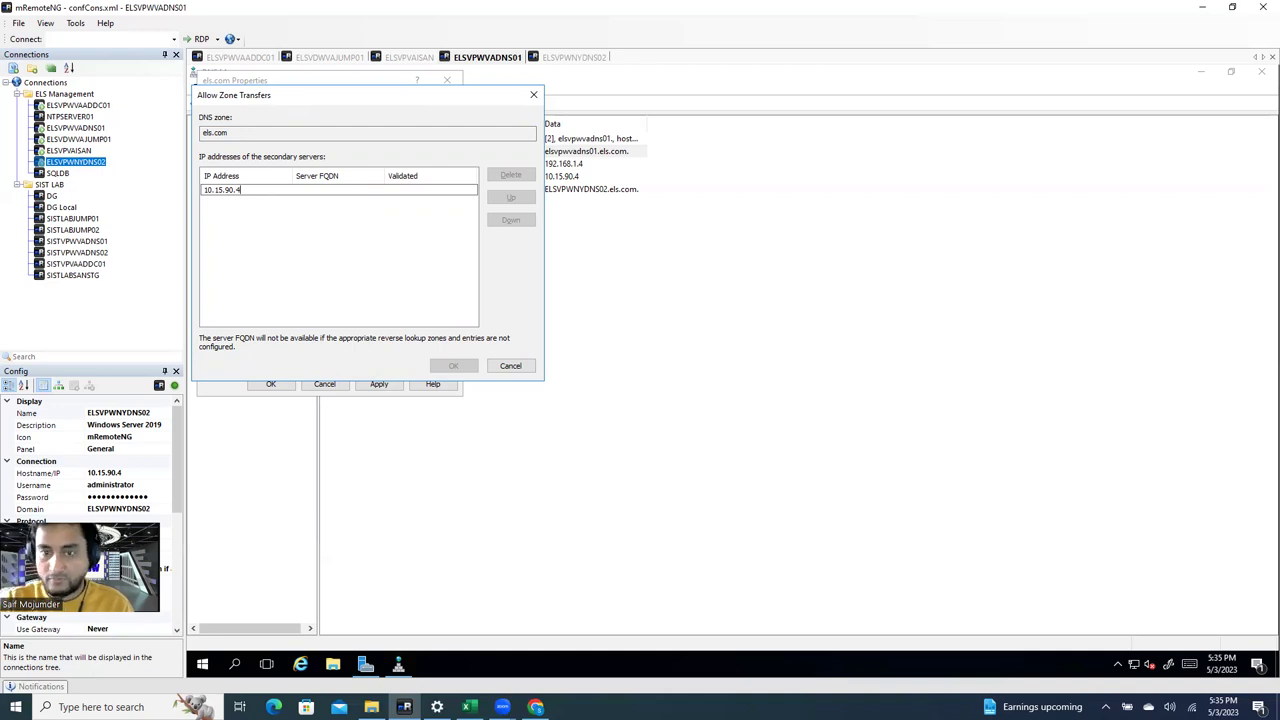
{"action": "key", "text": "Return"}
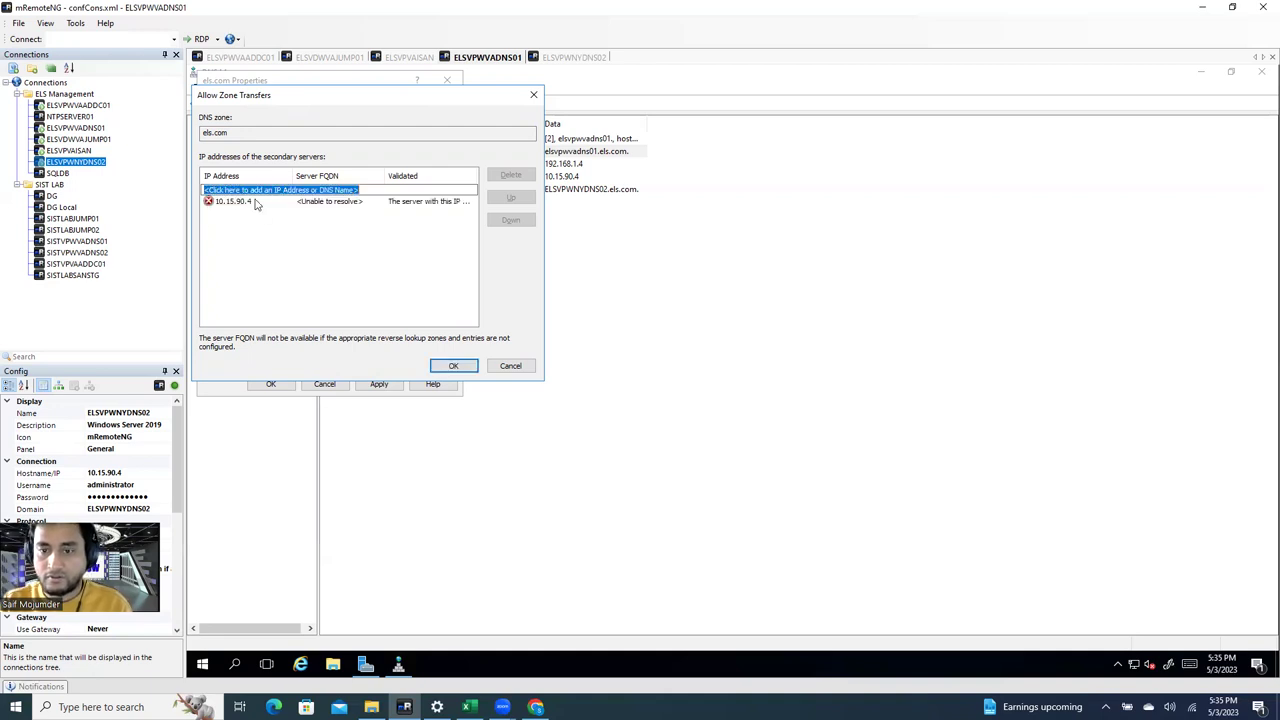
{"action": "left_click", "coordinate": [452, 366]}
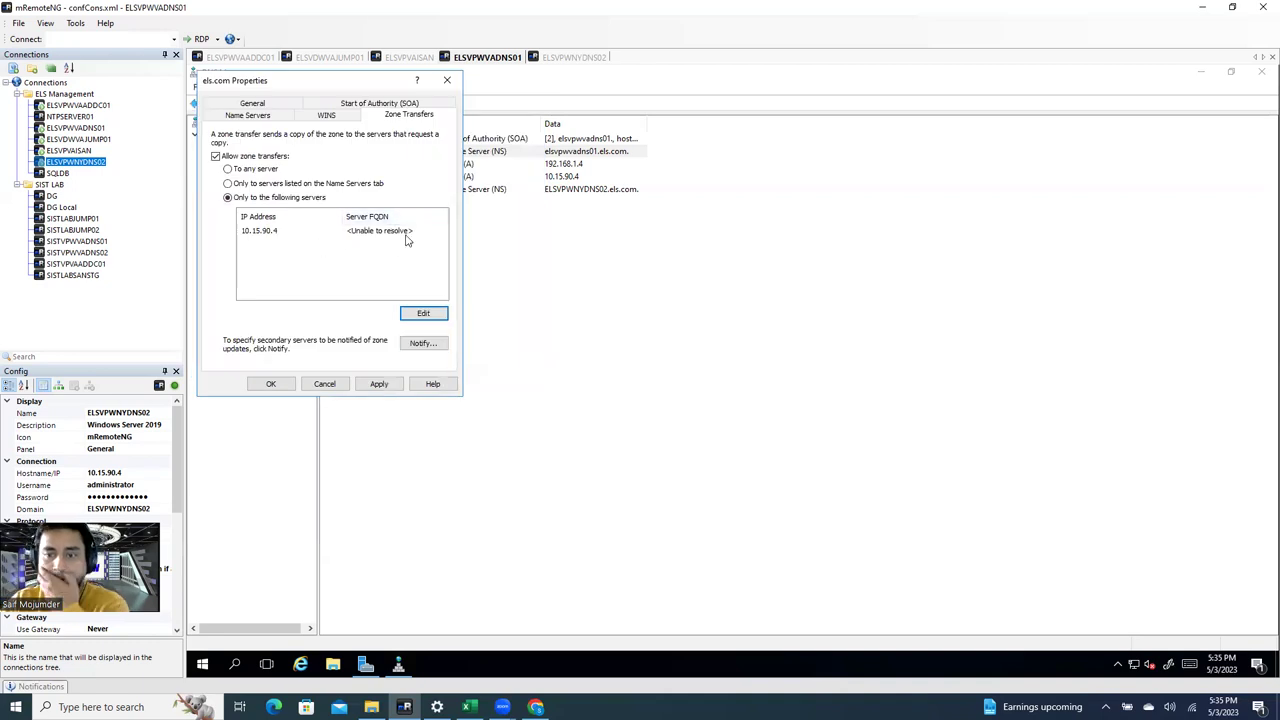
- Set els.com to notify only the listed server 10.15.90.4 of changes and apply
{"action": "left_click", "coordinate": [422, 344]}
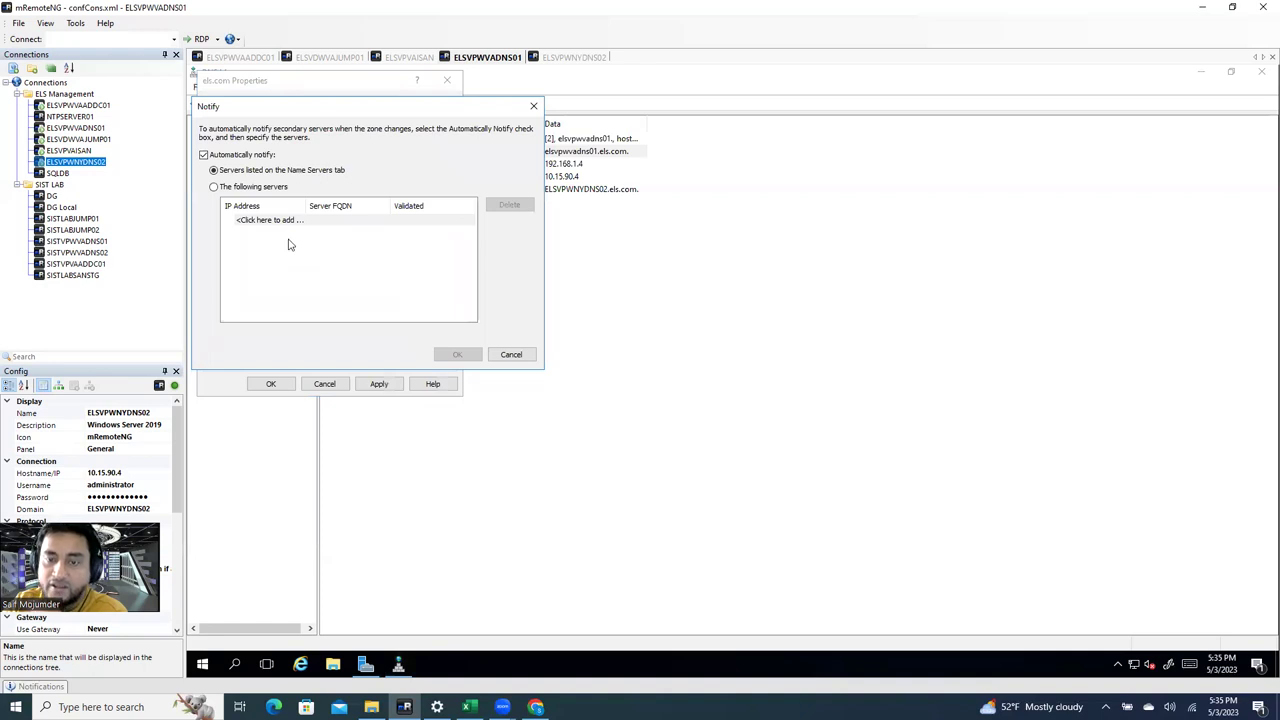
{"action": "left_click", "coordinate": [246, 187]}
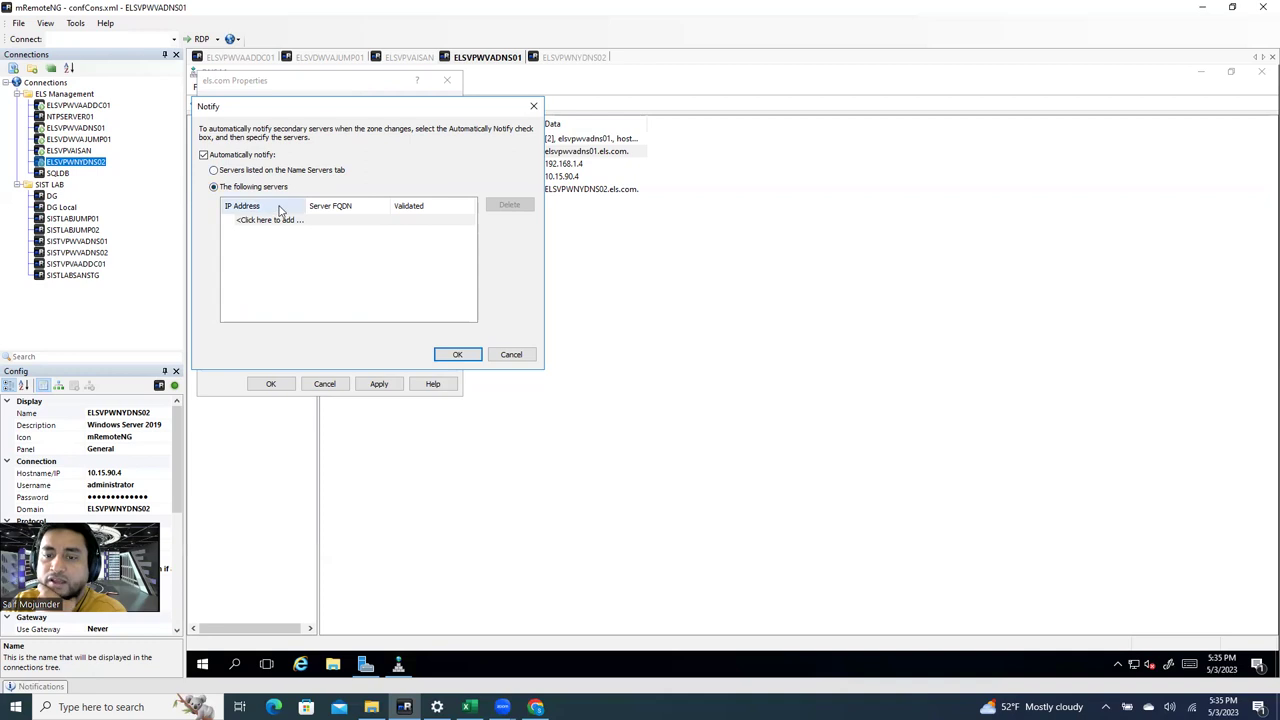
{"action": "left_click", "coordinate": [305, 221]}
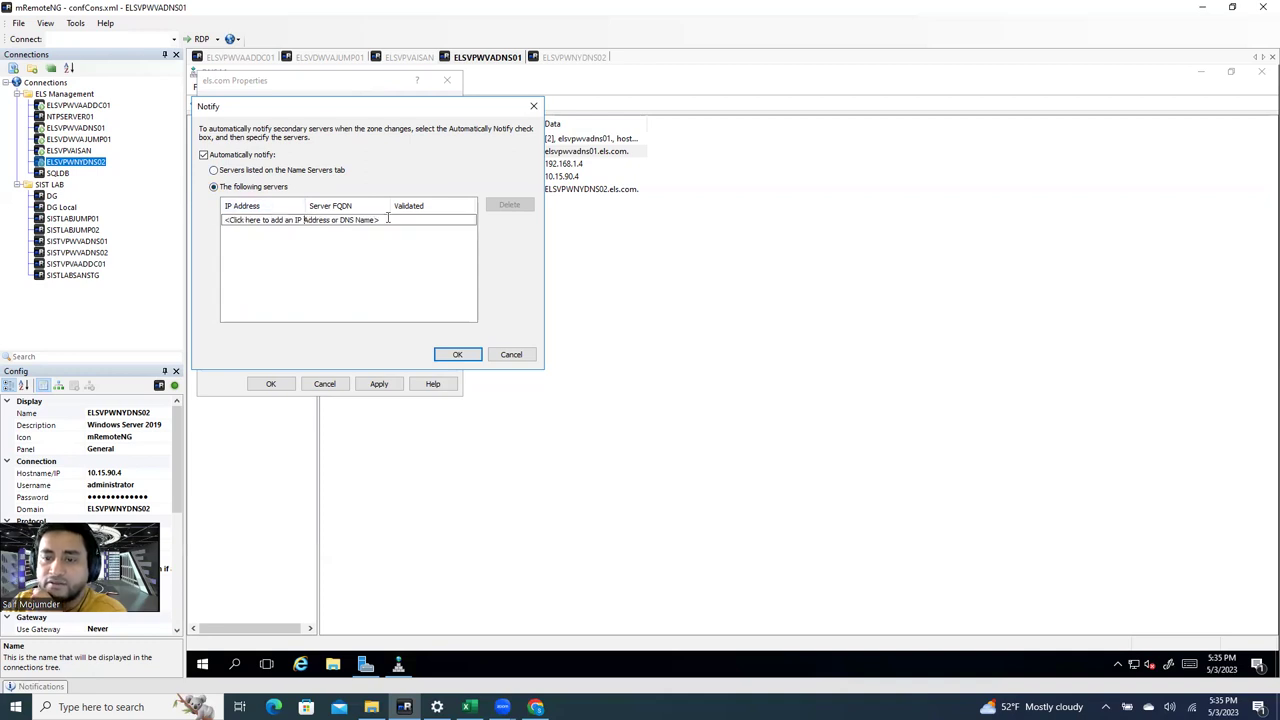
{"action": "key", "text": "ctrl+a"}
{"action": "type", "text": "1"}
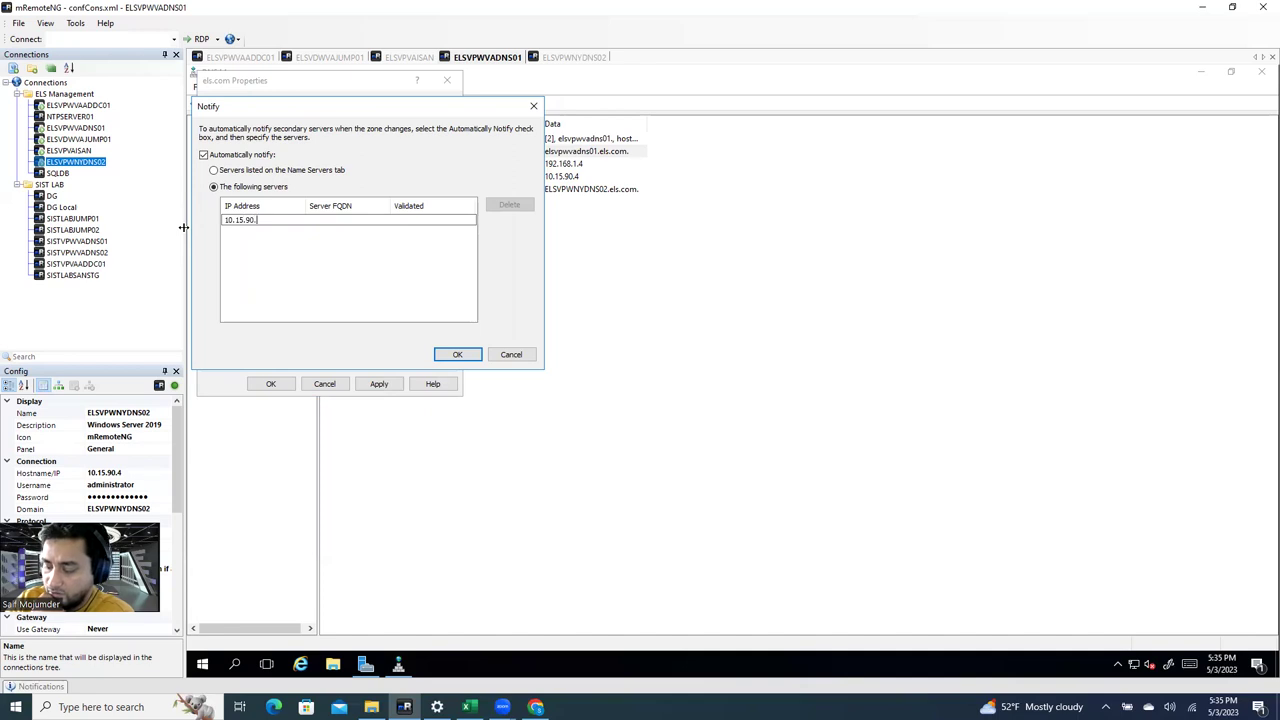
{"action": "left_click", "coordinate": [457, 355]}
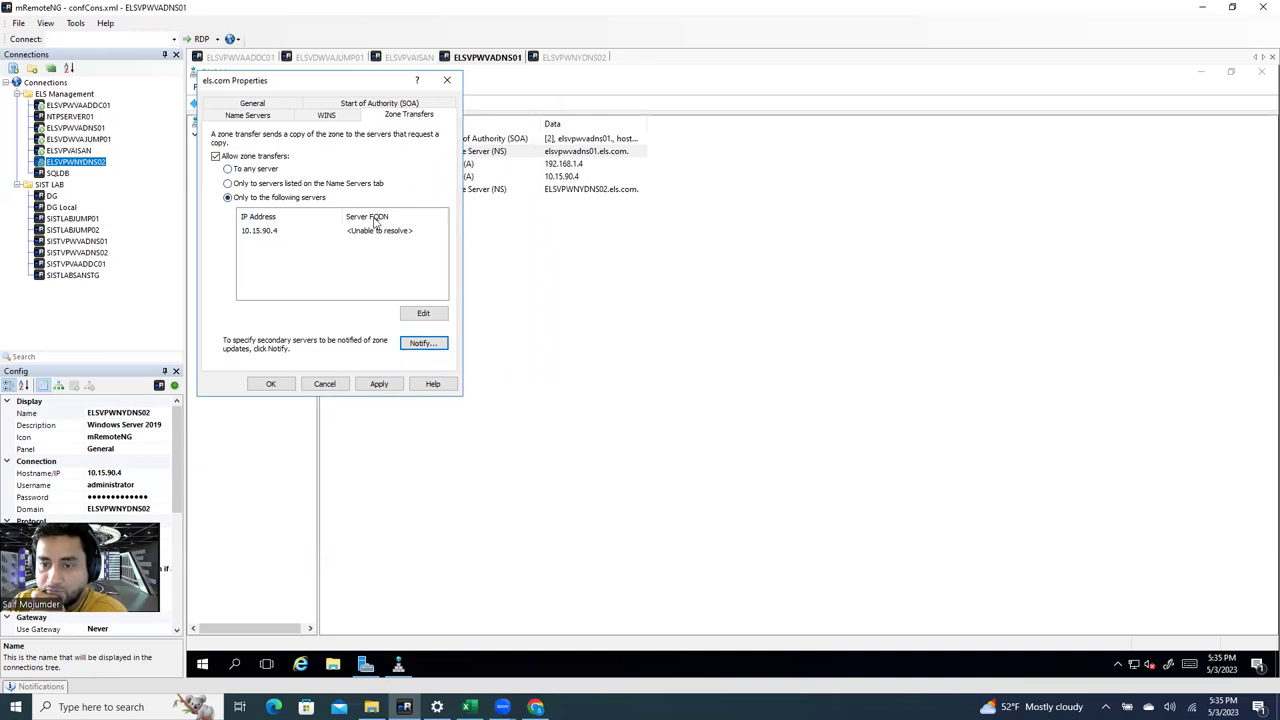
{"action": "left_click", "coordinate": [379, 384]}
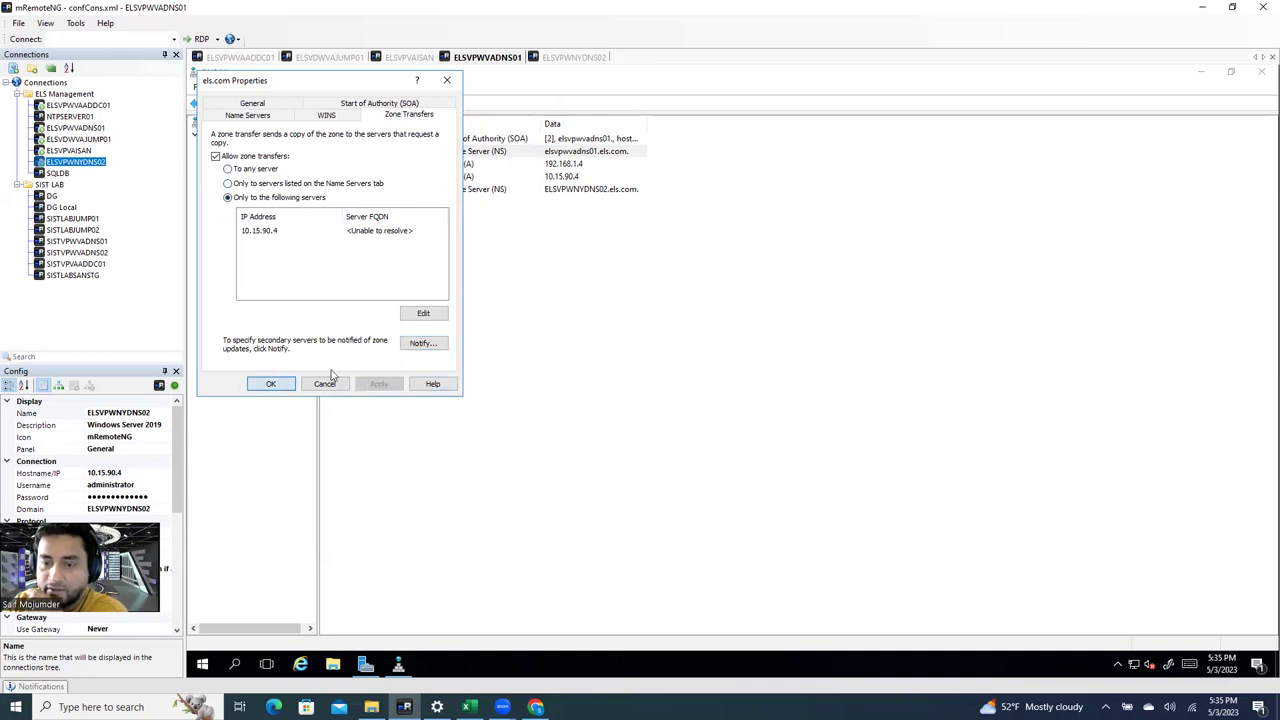
- Save the els.com zone properties and refresh its record list
{"action": "left_click", "coordinate": [328, 384]}
{"action": "left_click", "coordinate": [540, 256]}
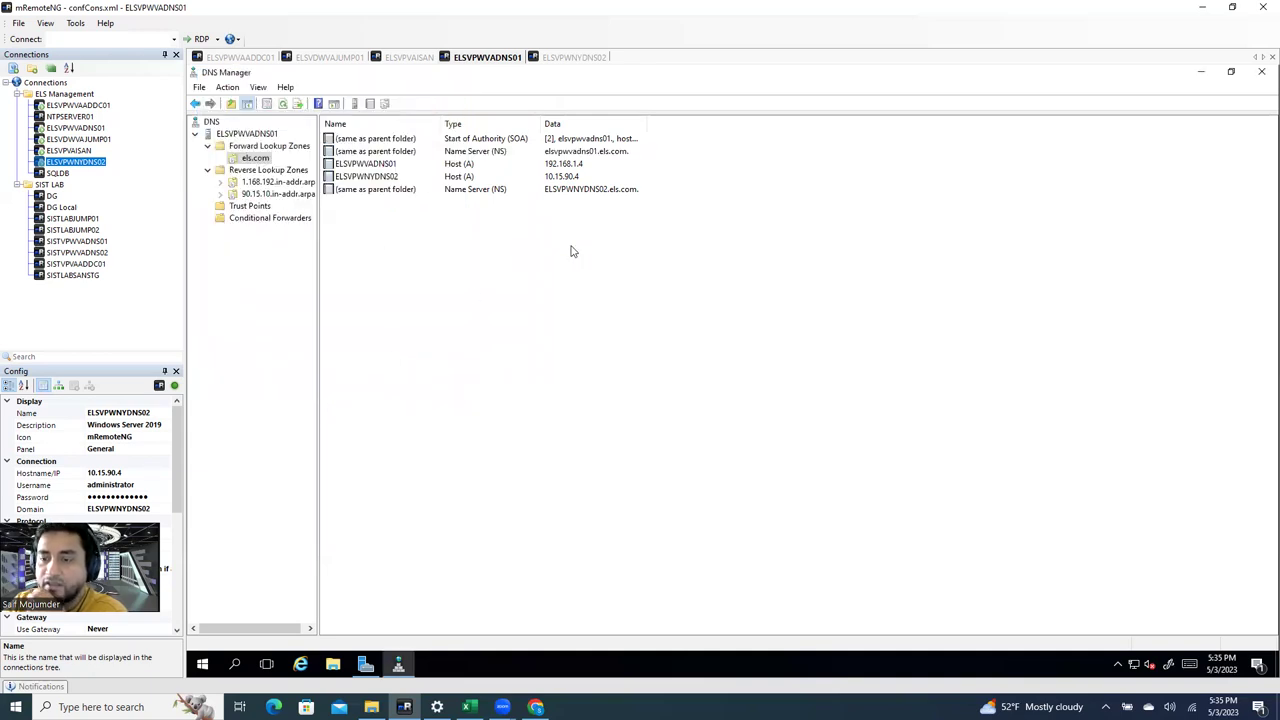
{"action": "left_click", "coordinate": [472, 140]}
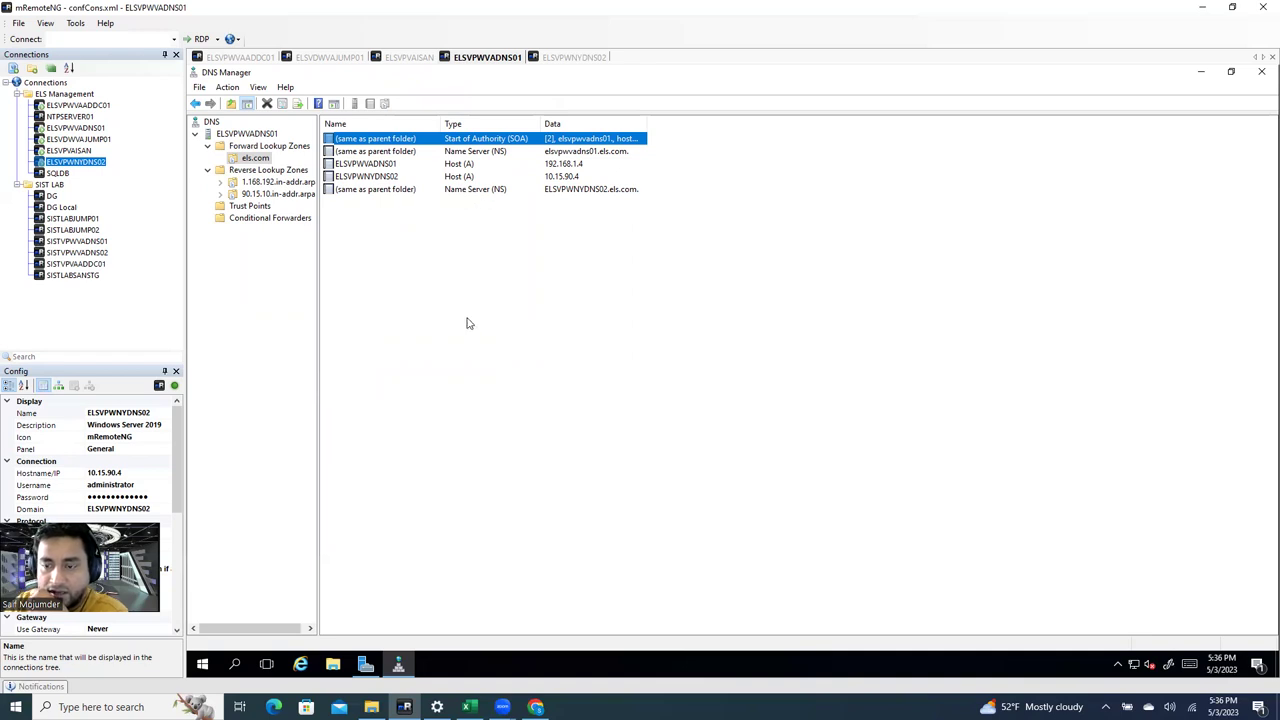
{"action": "right_click", "coordinate": [468, 321]}
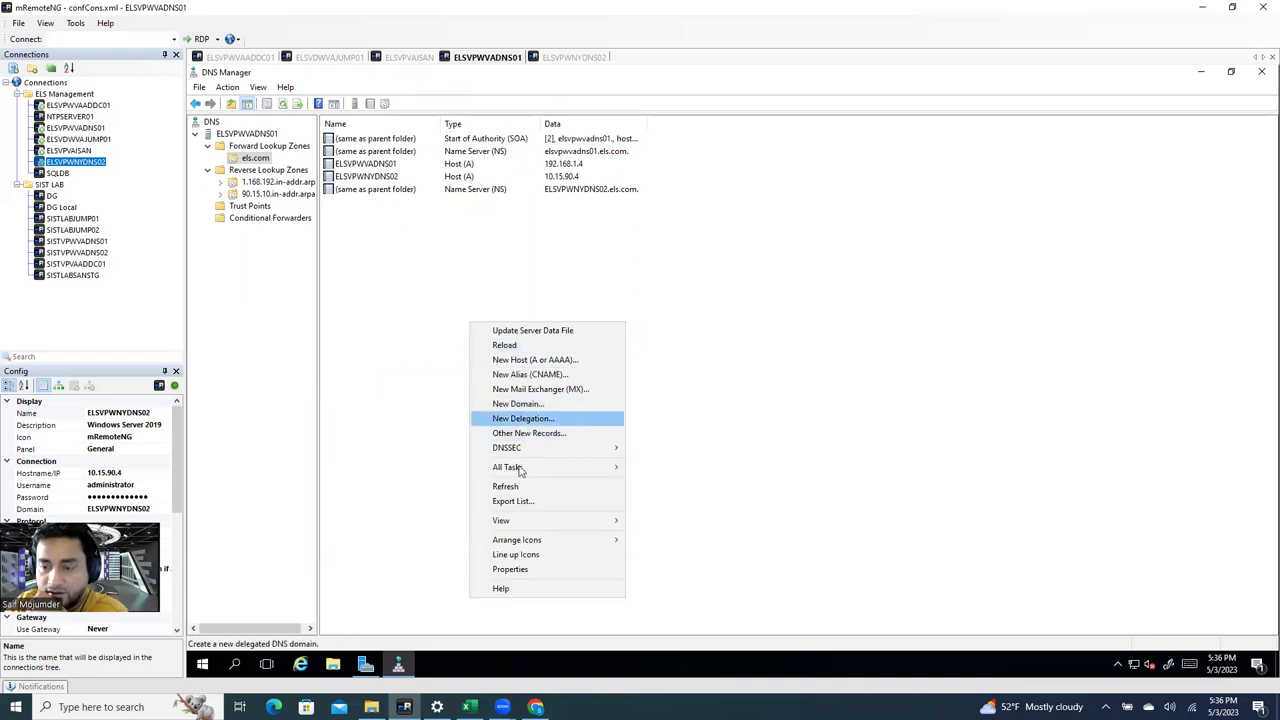
{"action": "left_click", "coordinate": [507, 486]}
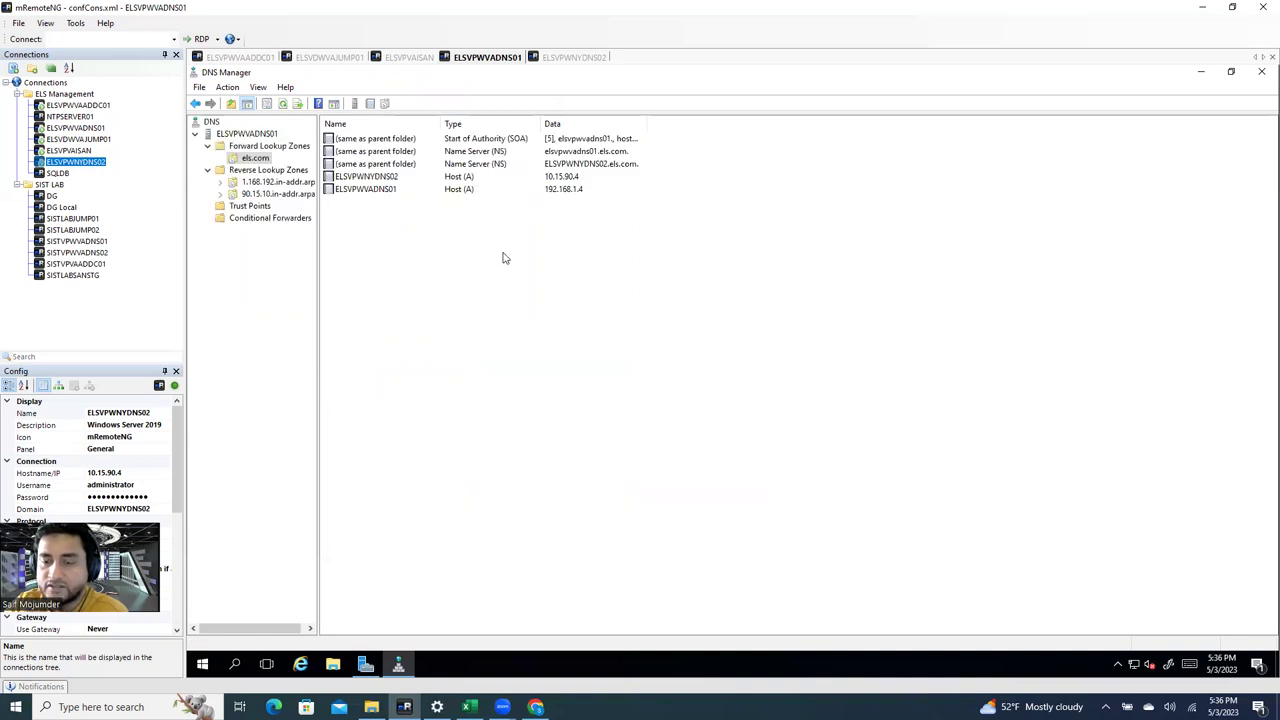
- Start a new host record named ELSVPWVAADDC01, copied from the domain controller connection
{"action": "right_click", "coordinate": [474, 213]}
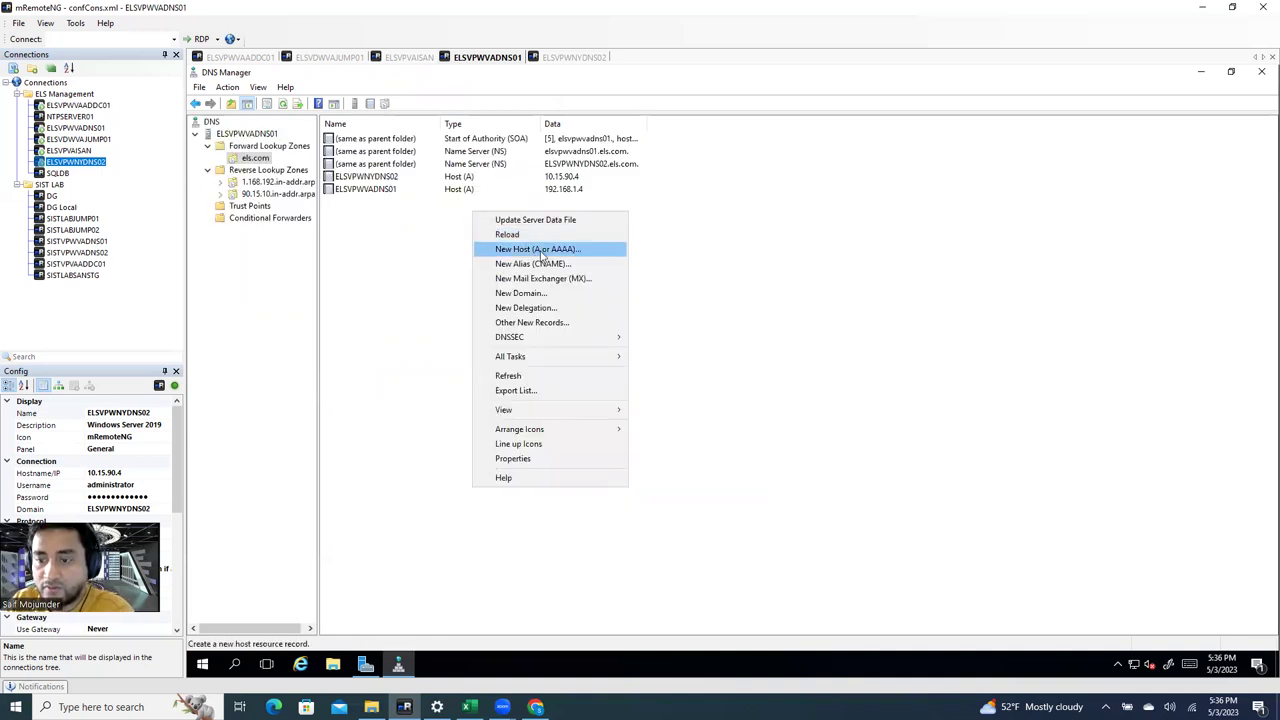
{"action": "left_click", "coordinate": [540, 250]}
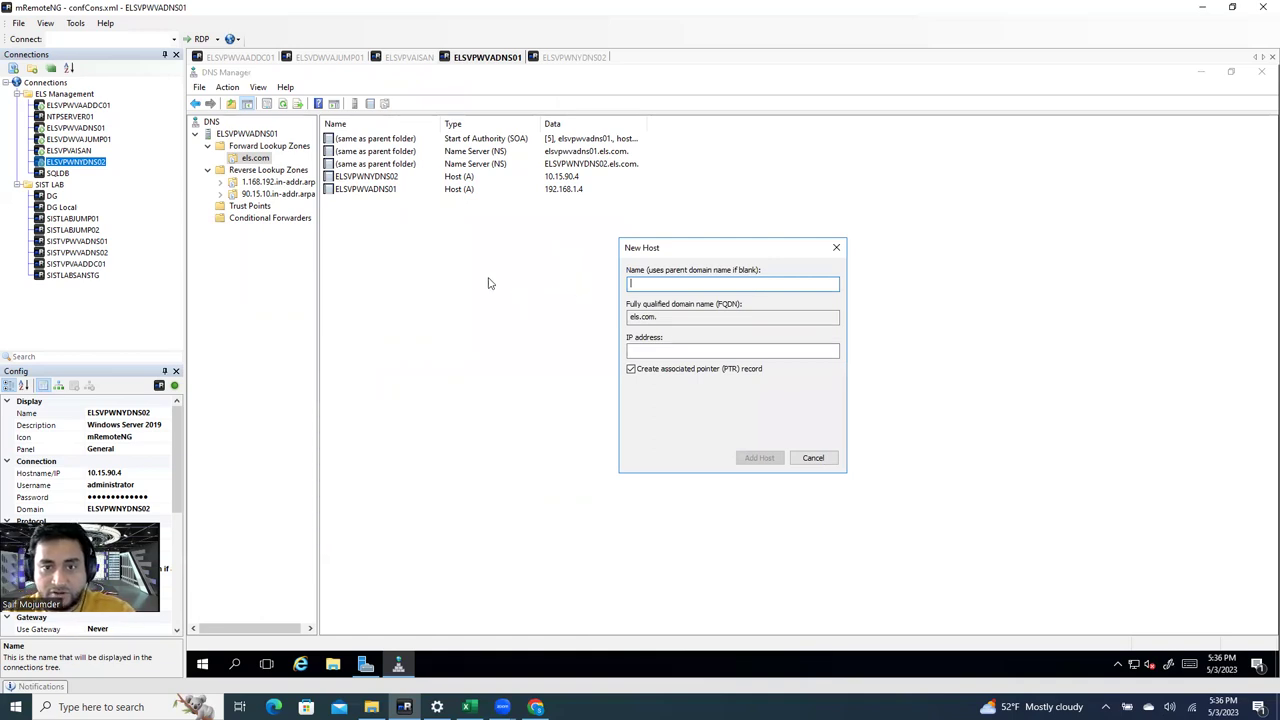
{"action": "left_click", "coordinate": [100, 106]}
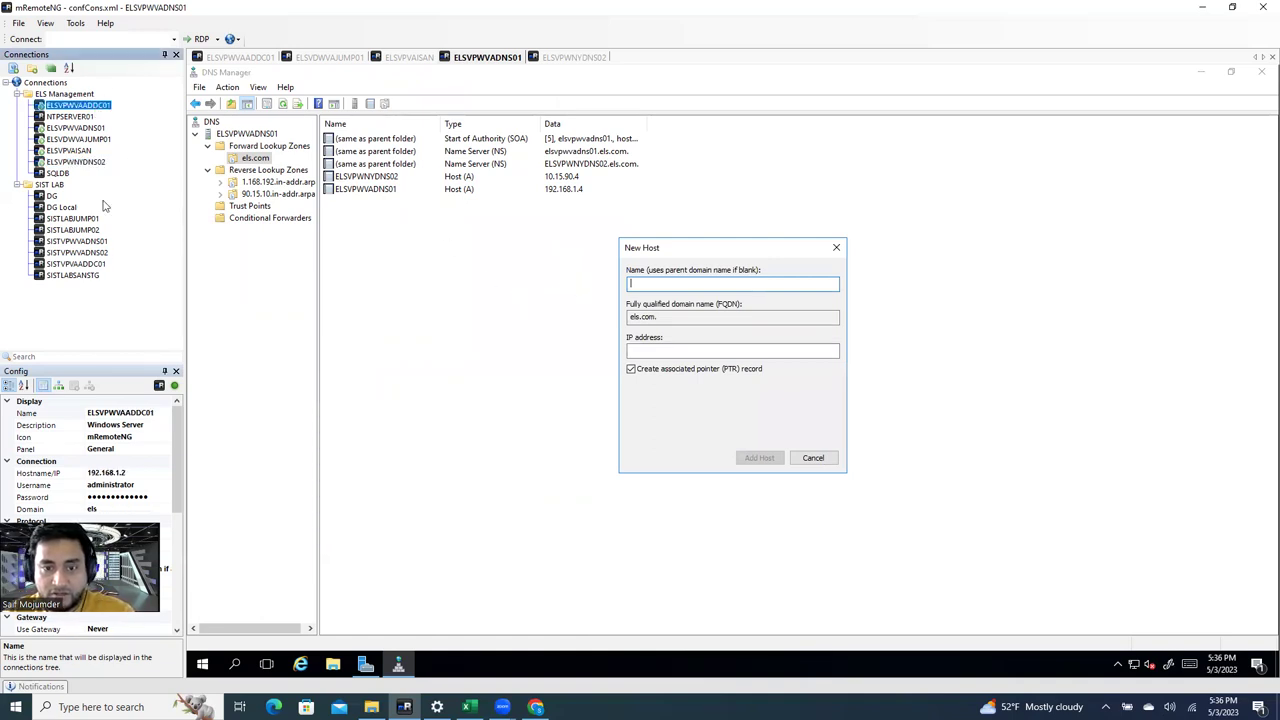
{"action": "left_click", "coordinate": [135, 412]}
{"action": "key", "text": "ctrl+c"}
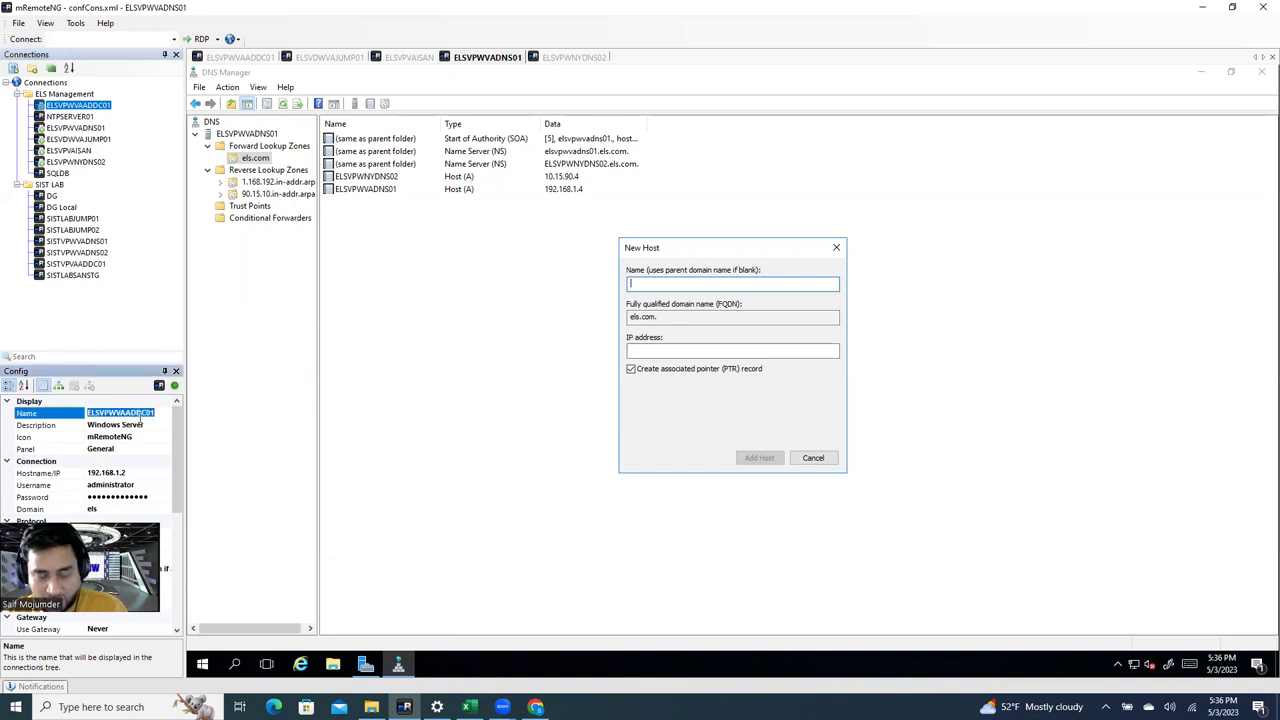
{"action": "left_click", "coordinate": [717, 286]}
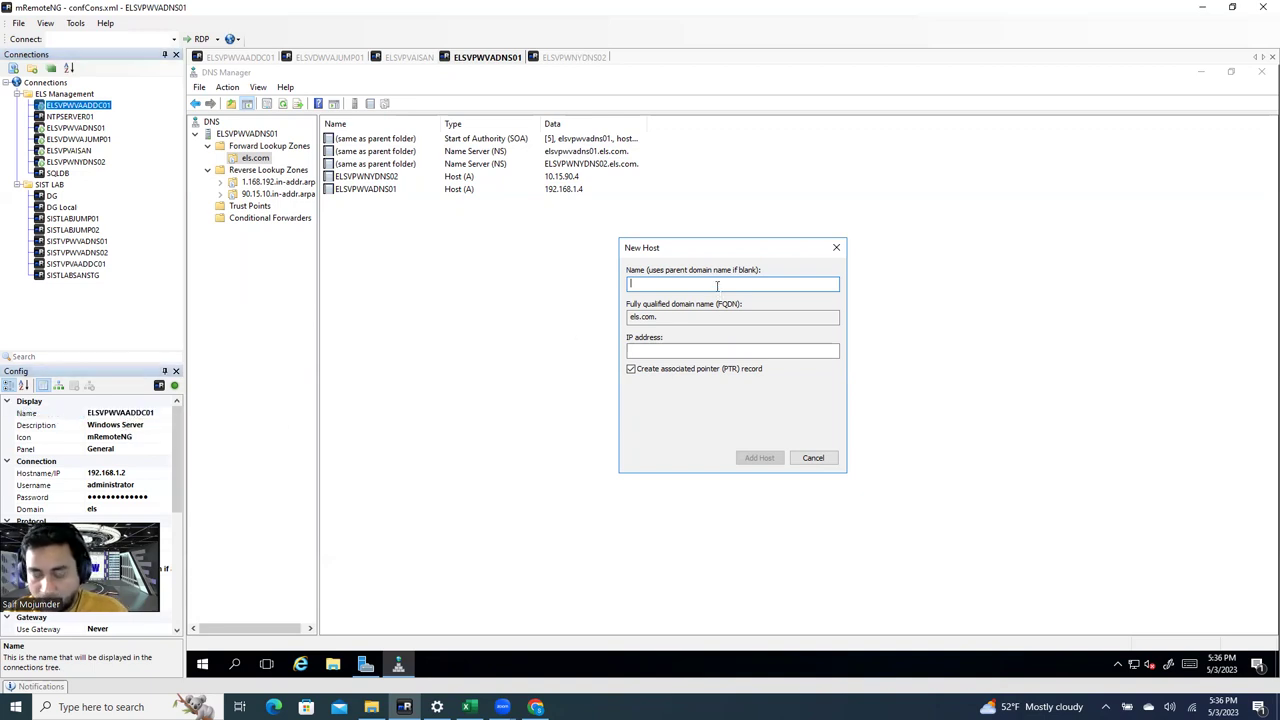
{"action": "key", "text": "ctrl+v"}
- Give the host IP 192.168.1.2, add the record and finish
{"action": "left_click", "coordinate": [676, 352]}
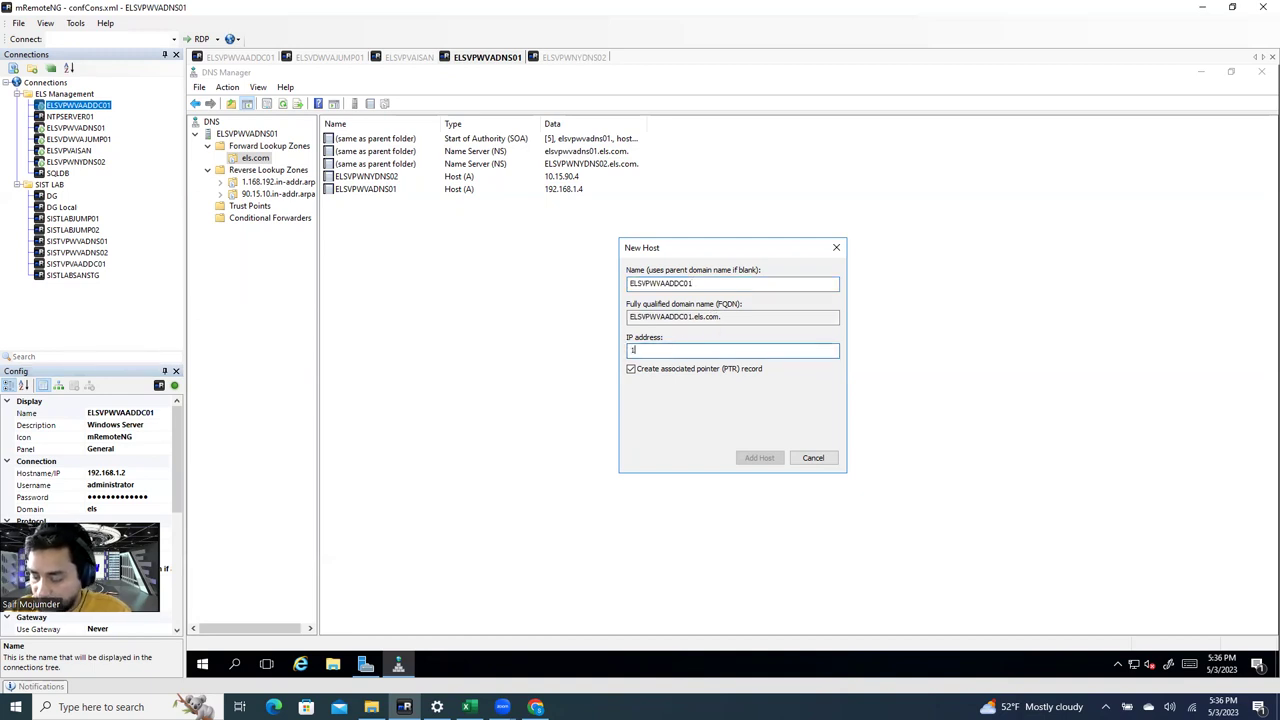
{"action": "type", "text": "192.168.1.2"}
{"action": "left_click", "coordinate": [752, 458]}
{"action": "left_click", "coordinate": [851, 415]}
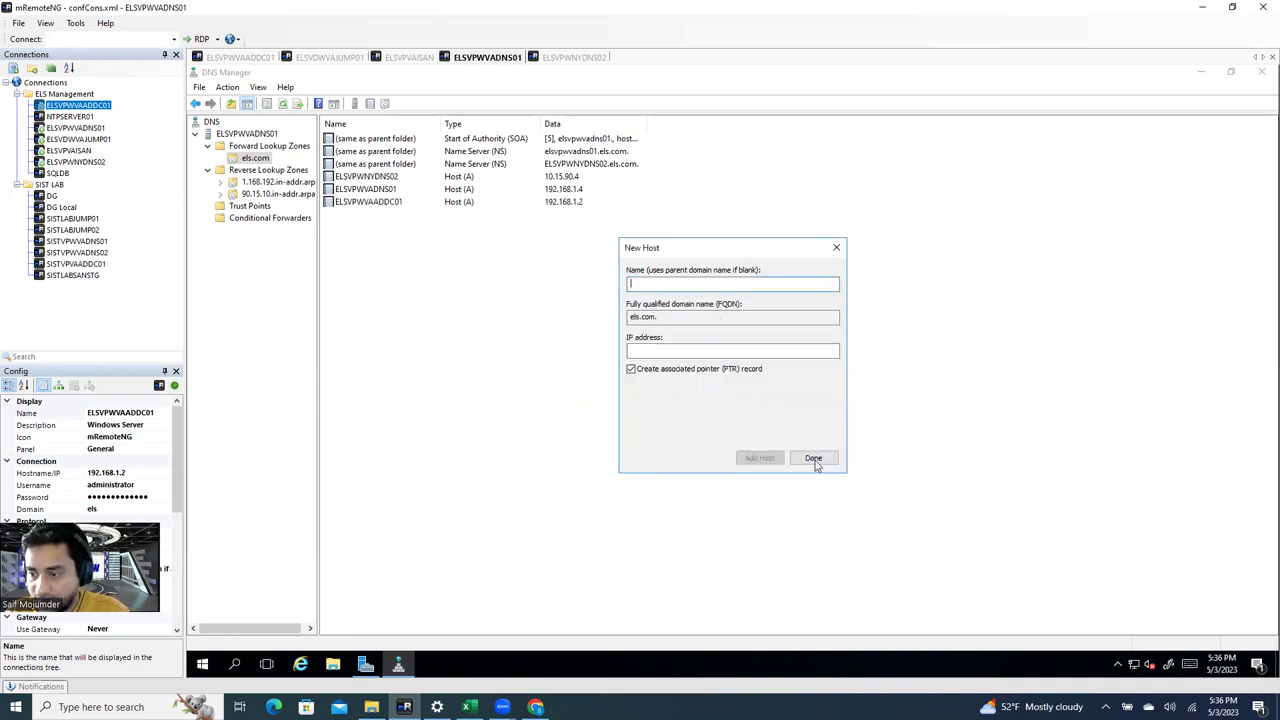
{"action": "left_click", "coordinate": [813, 458]}
{"action": "right_click", "coordinate": [403, 270]}
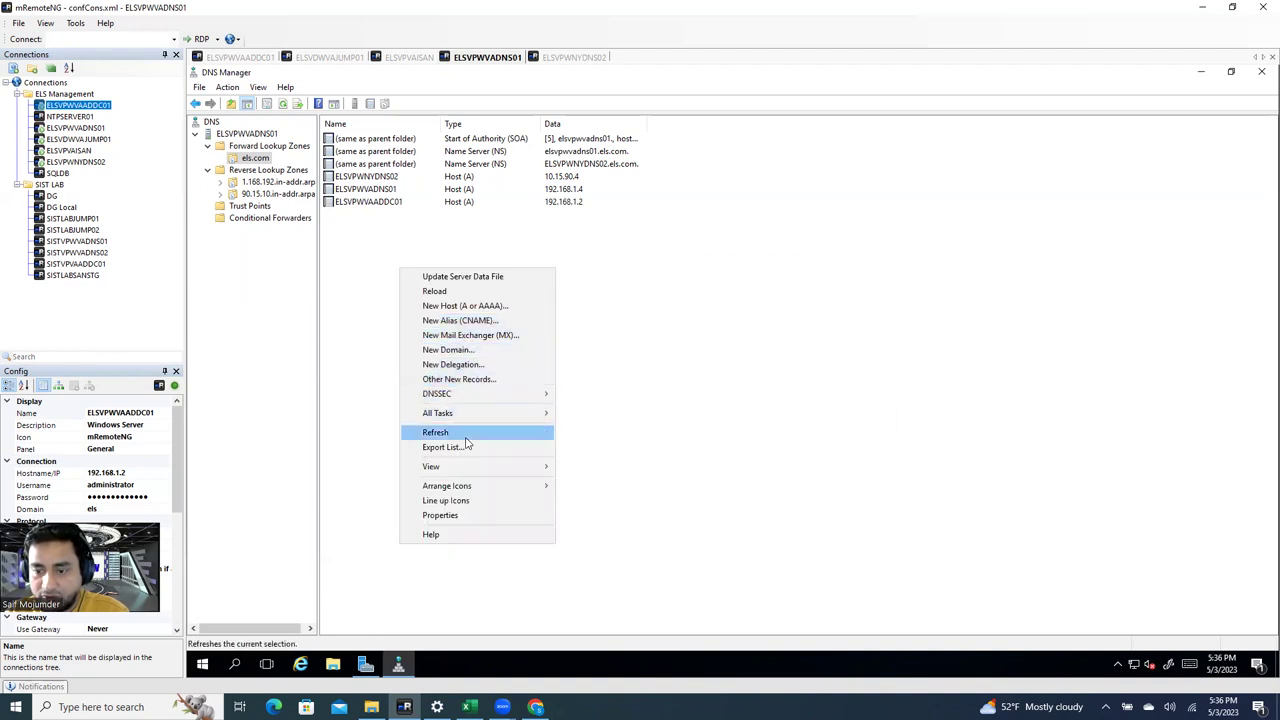
- Refresh els.com, check both reverse zones' records, then open els.com Properties from an NS record
{"action": "left_click", "coordinate": [468, 432]}
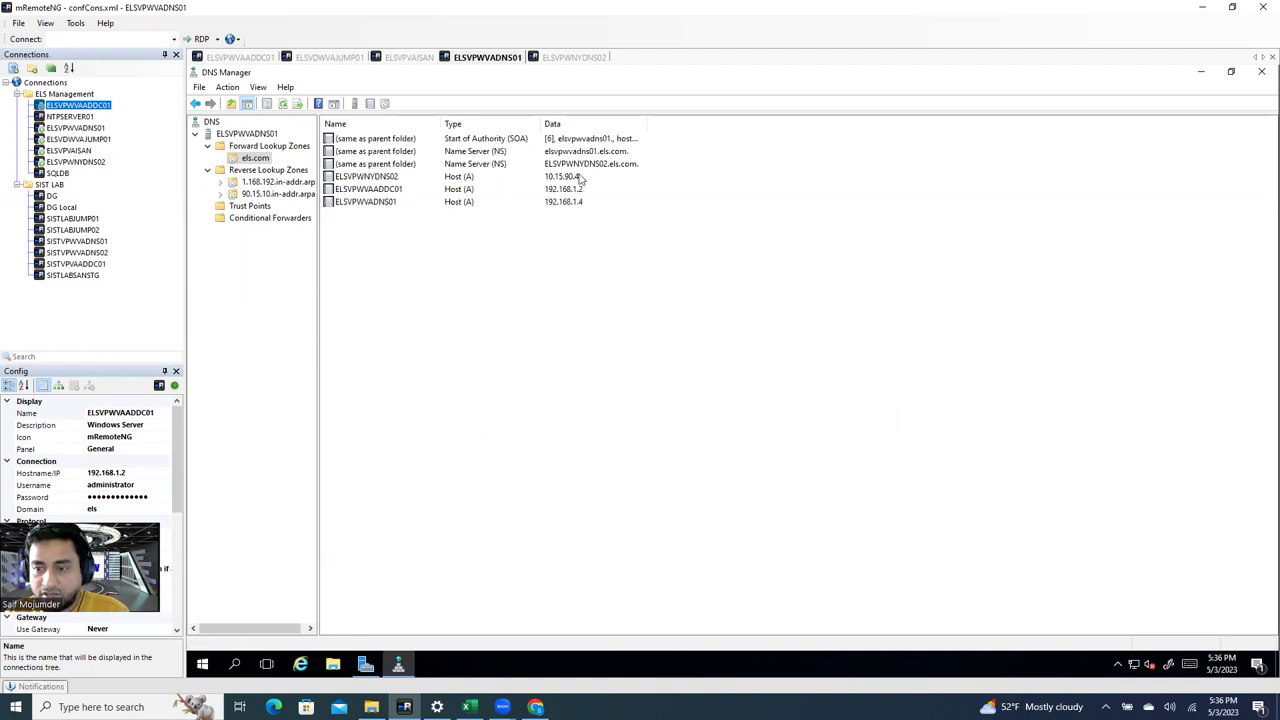
{"action": "left_click", "coordinate": [280, 186]}
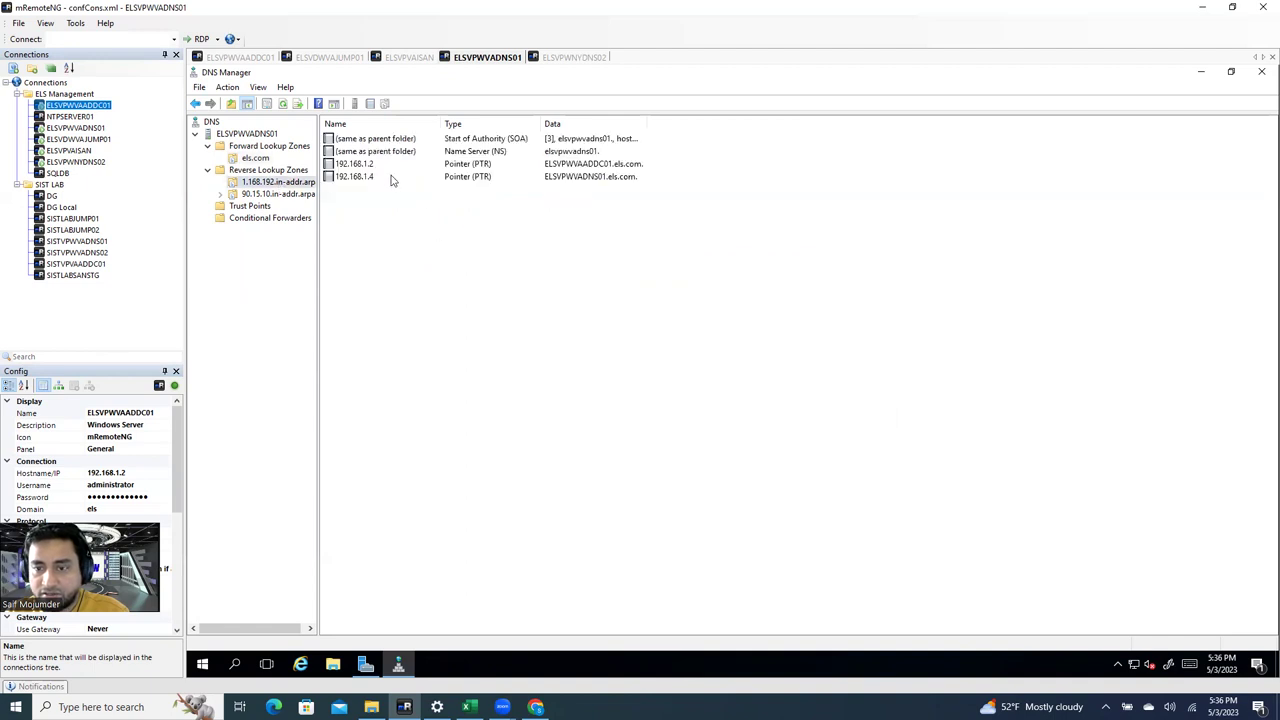
{"action": "left_click", "coordinate": [279, 195]}
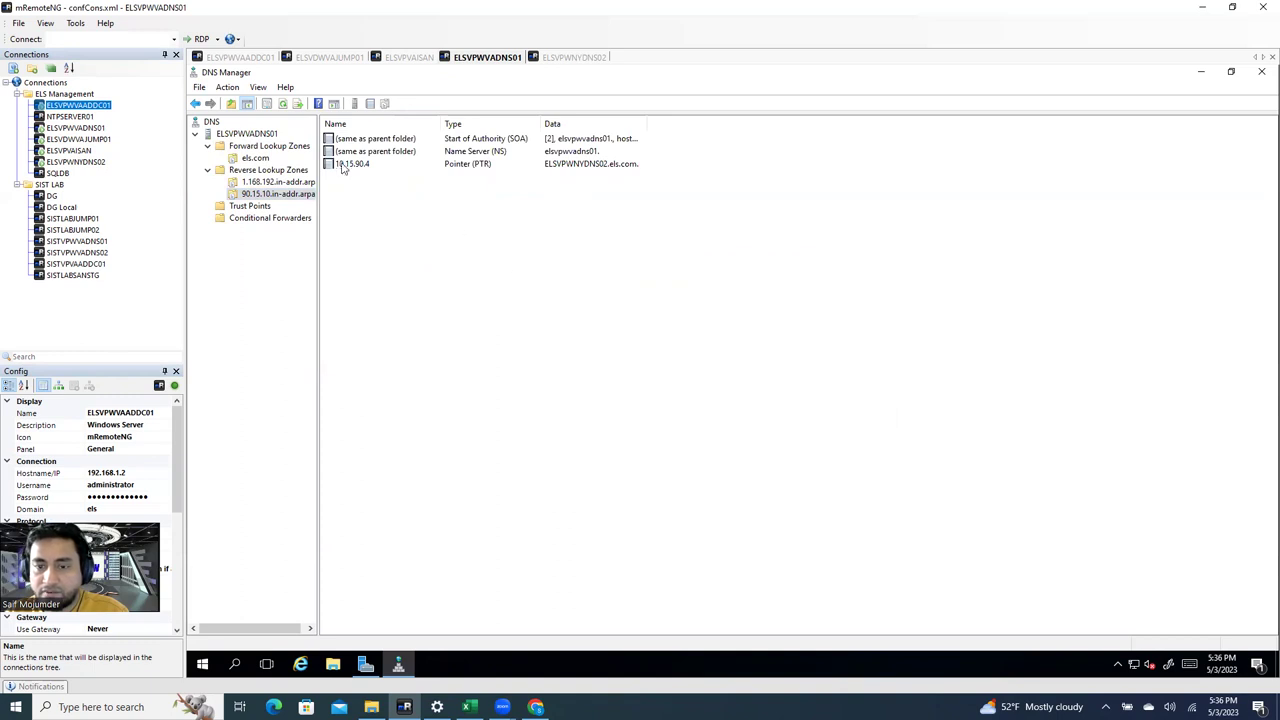
{"action": "left_click", "coordinate": [268, 159]}
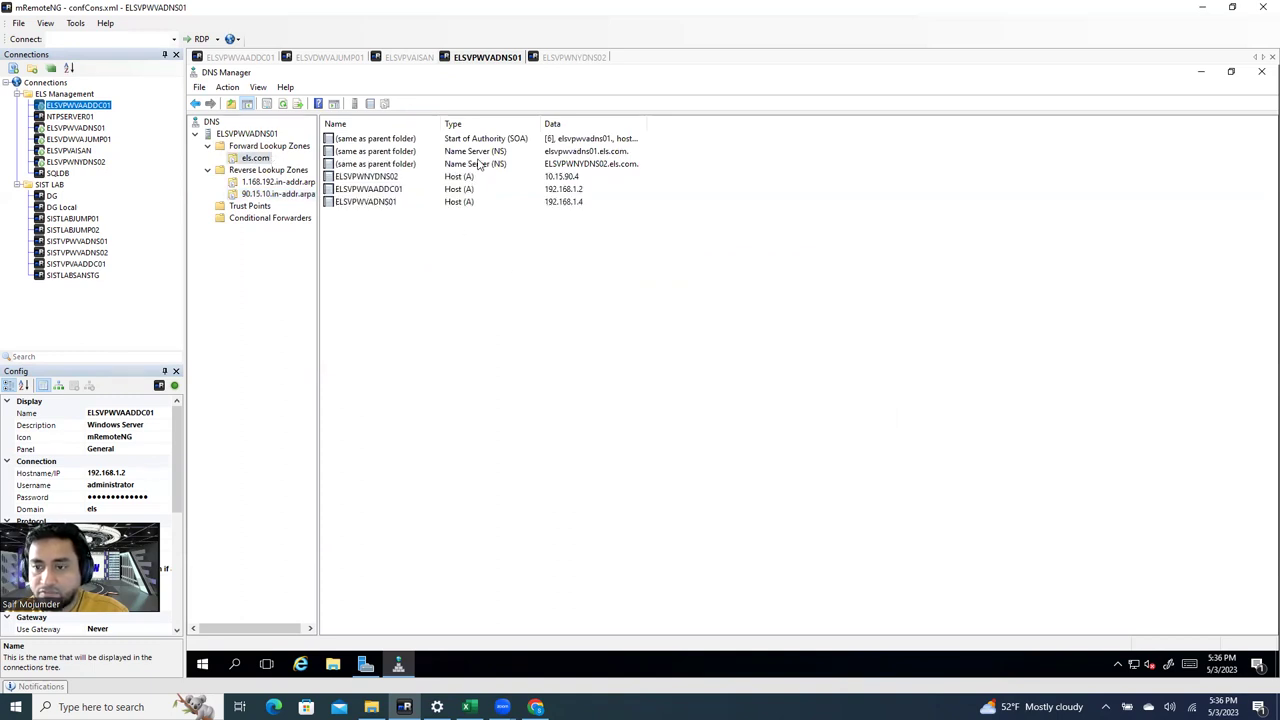
{"action": "left_click", "coordinate": [480, 166]}
{"action": "left_click", "coordinate": [490, 151]}
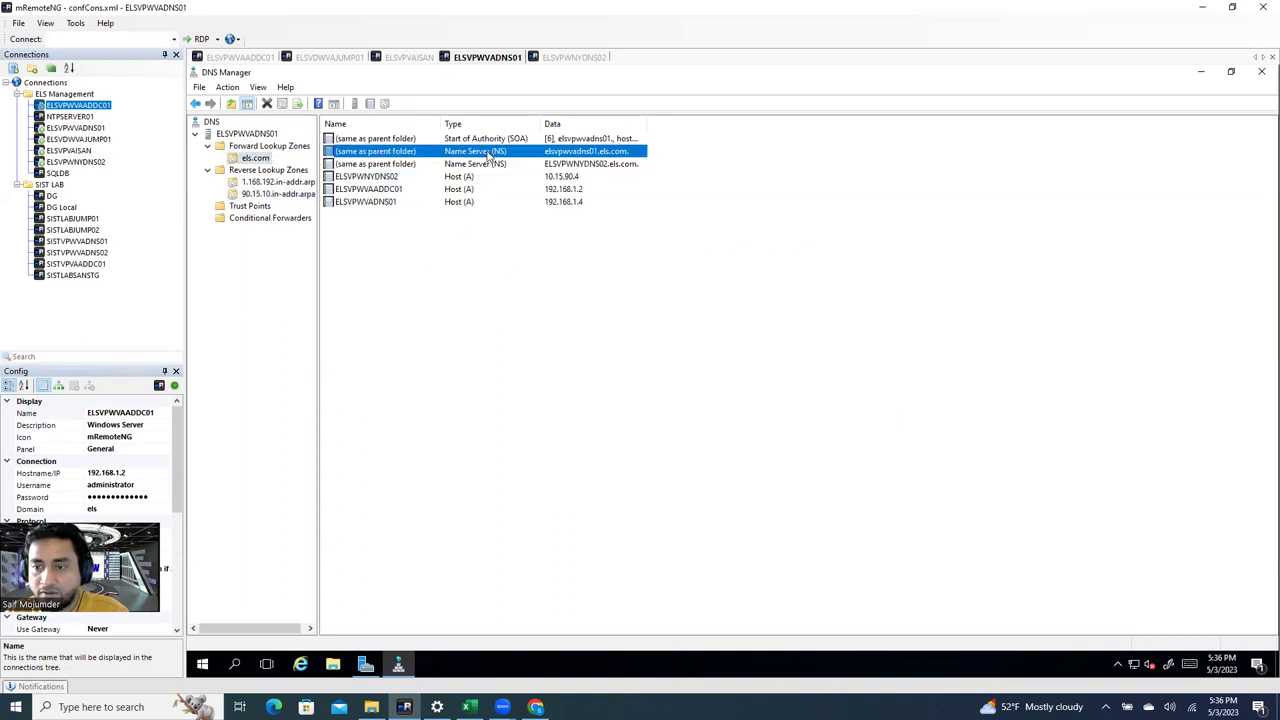
{"action": "double_click", "coordinate": [490, 151]}
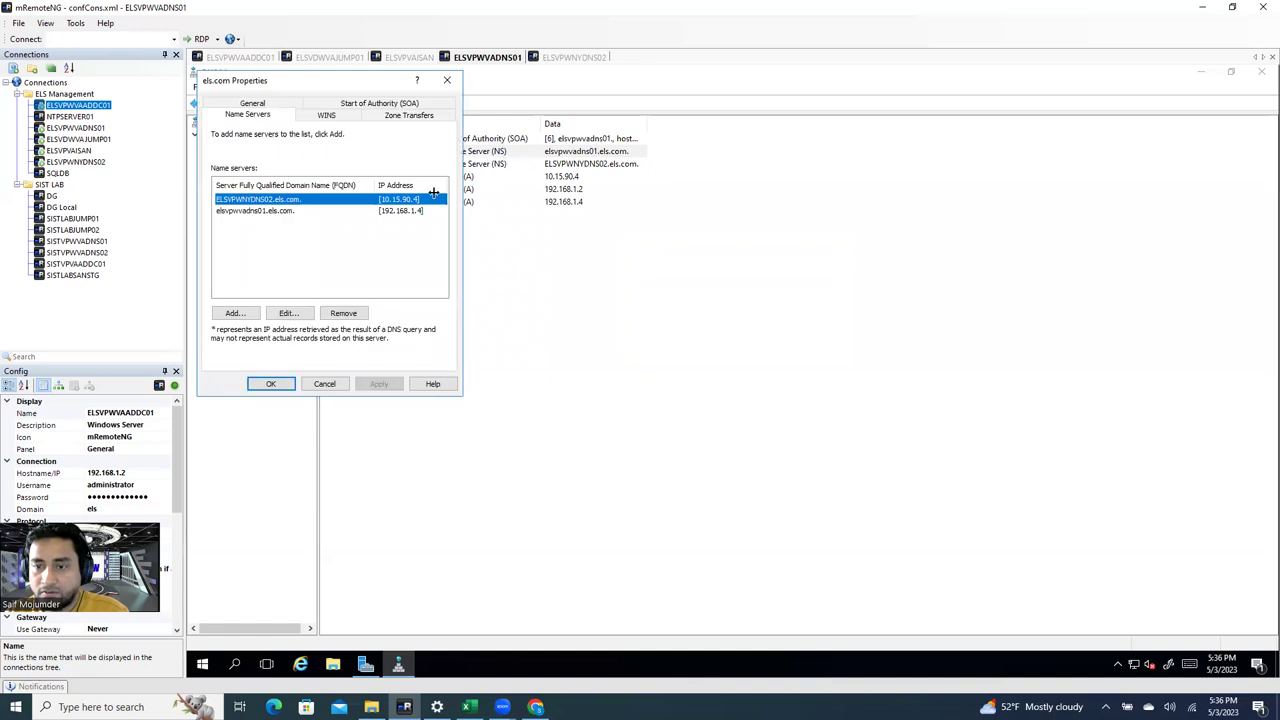
- Review els.com's Zone Transfers tab, then switch to its Start of Authority tab
{"action": "left_click", "coordinate": [420, 117]}
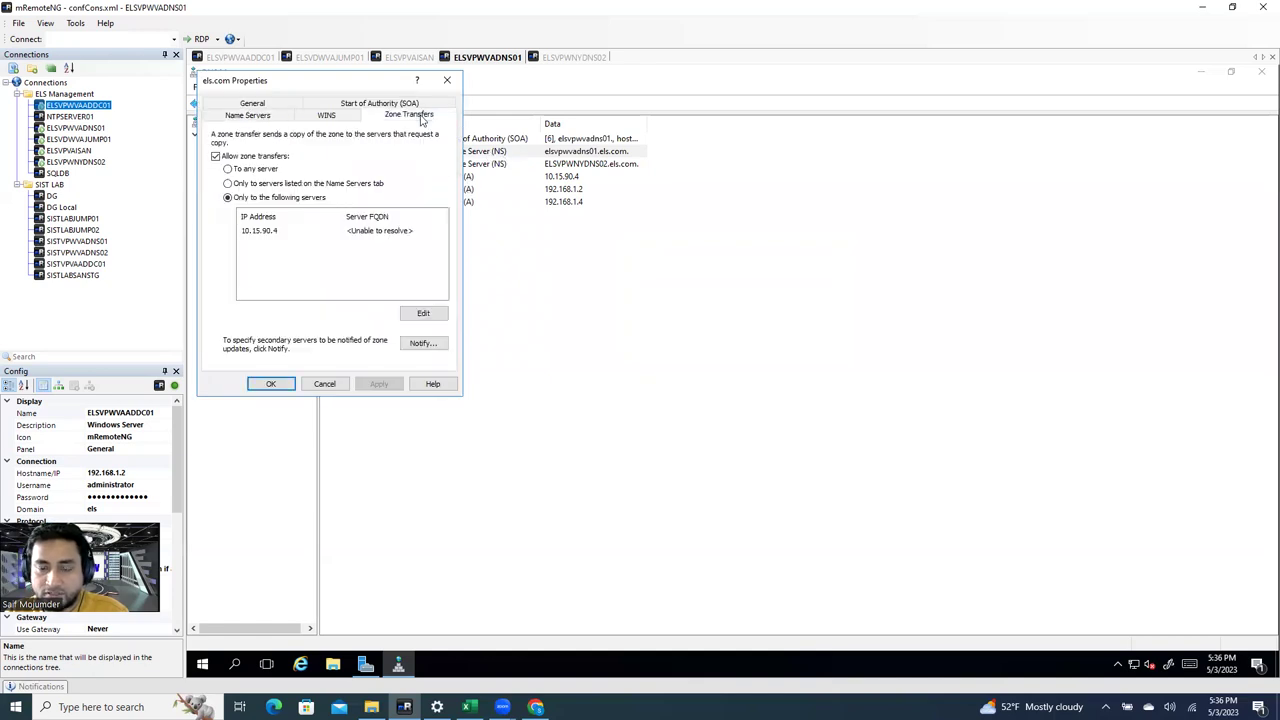
{"action": "left_click", "coordinate": [398, 106]}
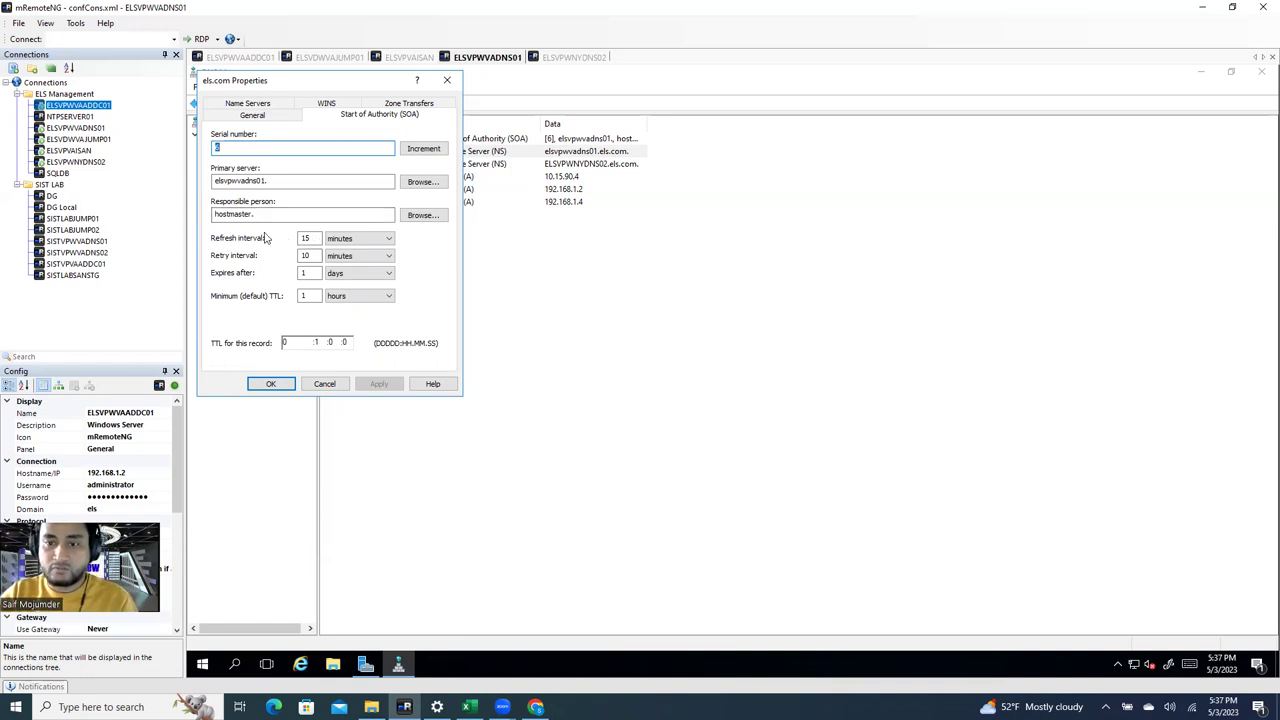
- Set SOA refresh and retry to seconds, expiry to hours, minimum TTL to minutes
{"action": "left_click", "coordinate": [357, 239]}
{"action": "left_click", "coordinate": [357, 251]}
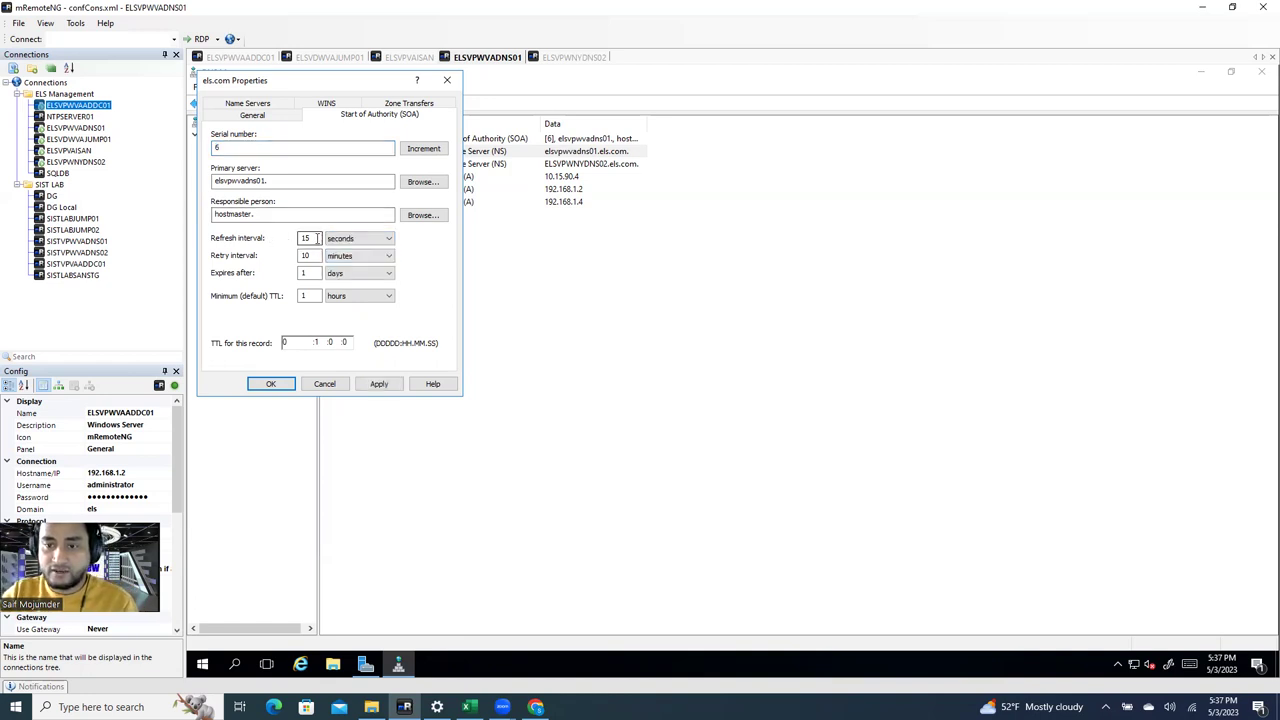
{"action": "double_click", "coordinate": [300, 240]}
{"action": "type", "text": "2"}
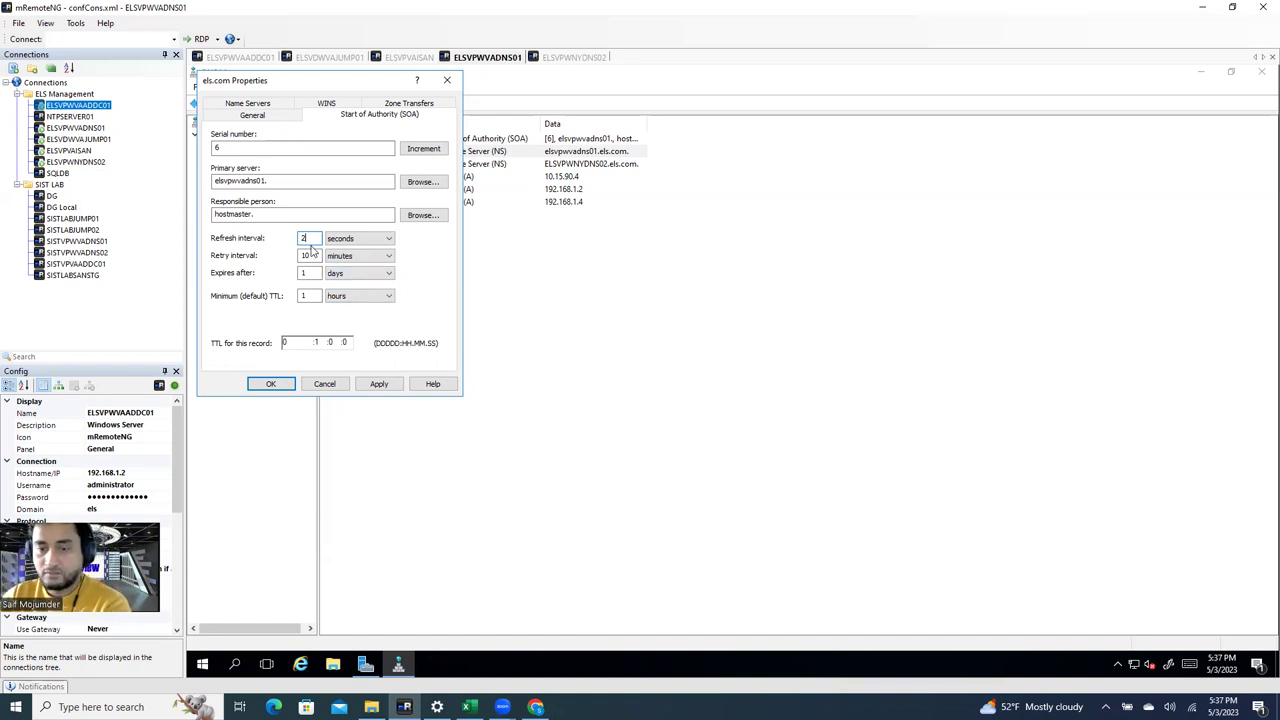
{"action": "type", "text": "5"}
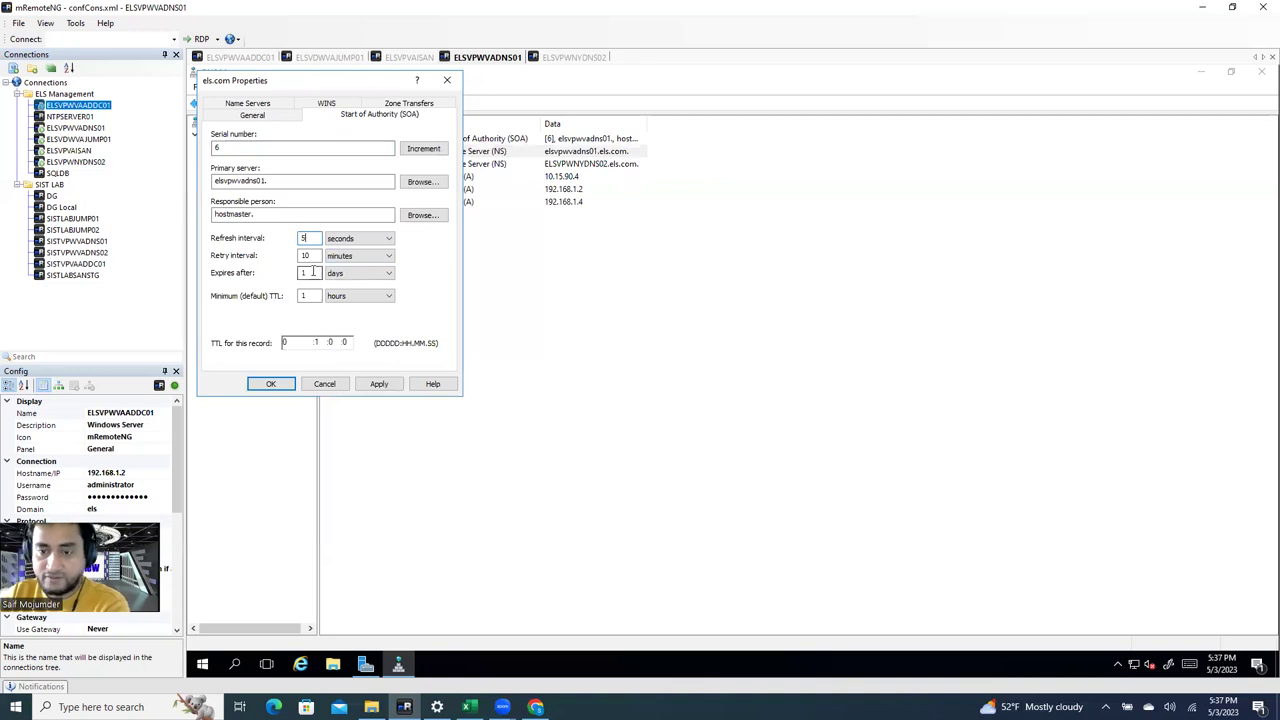
{"action": "left_click", "coordinate": [345, 256]}
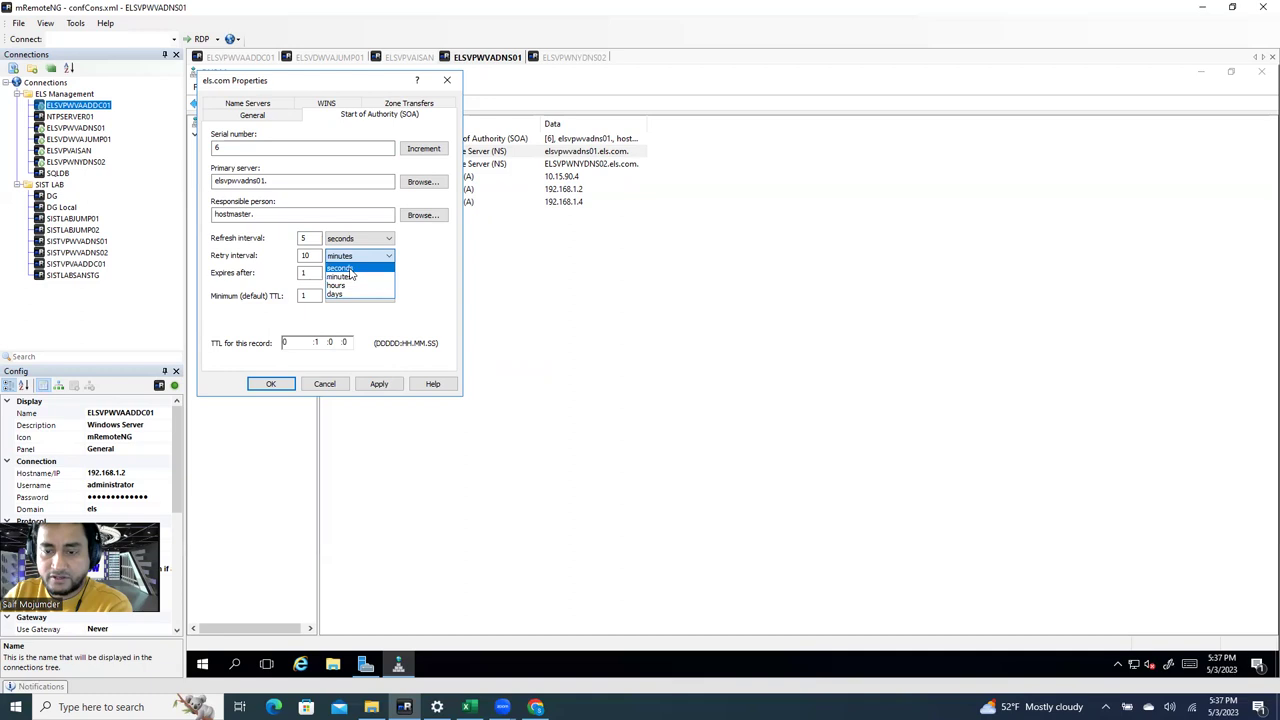
{"action": "left_click", "coordinate": [349, 270]}
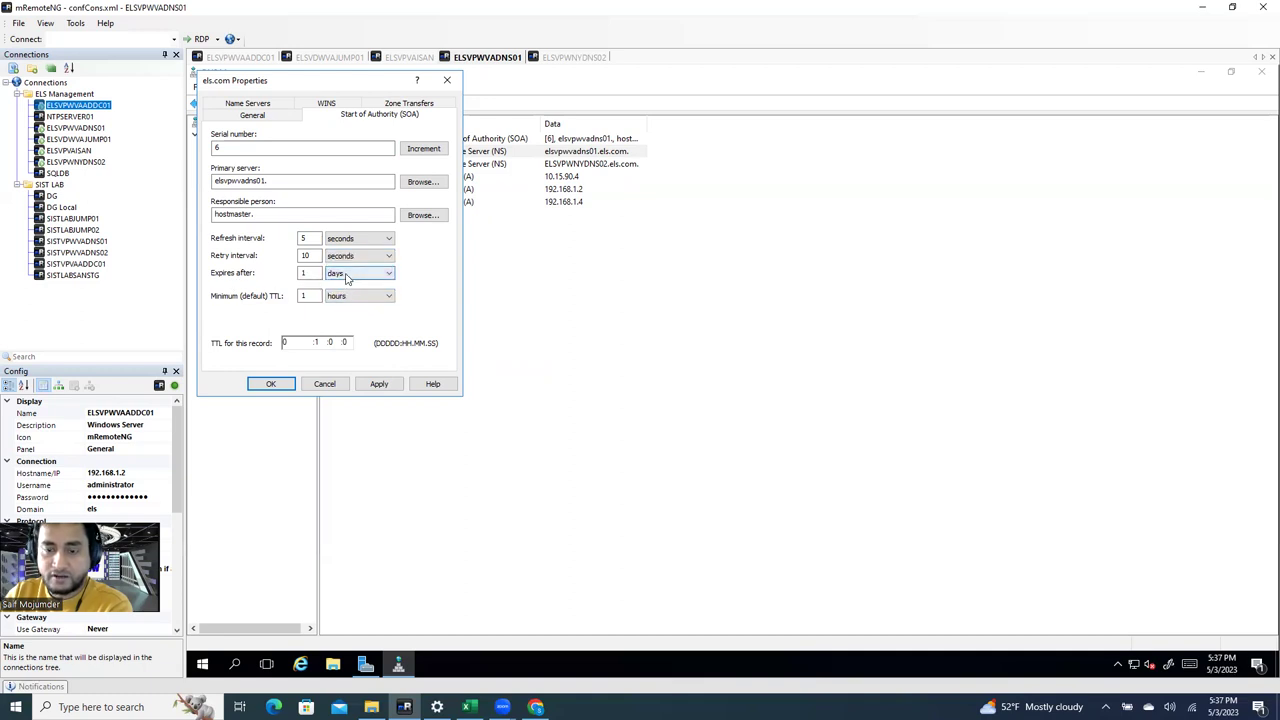
{"action": "left_click", "coordinate": [353, 275]}
{"action": "left_click", "coordinate": [340, 302]}
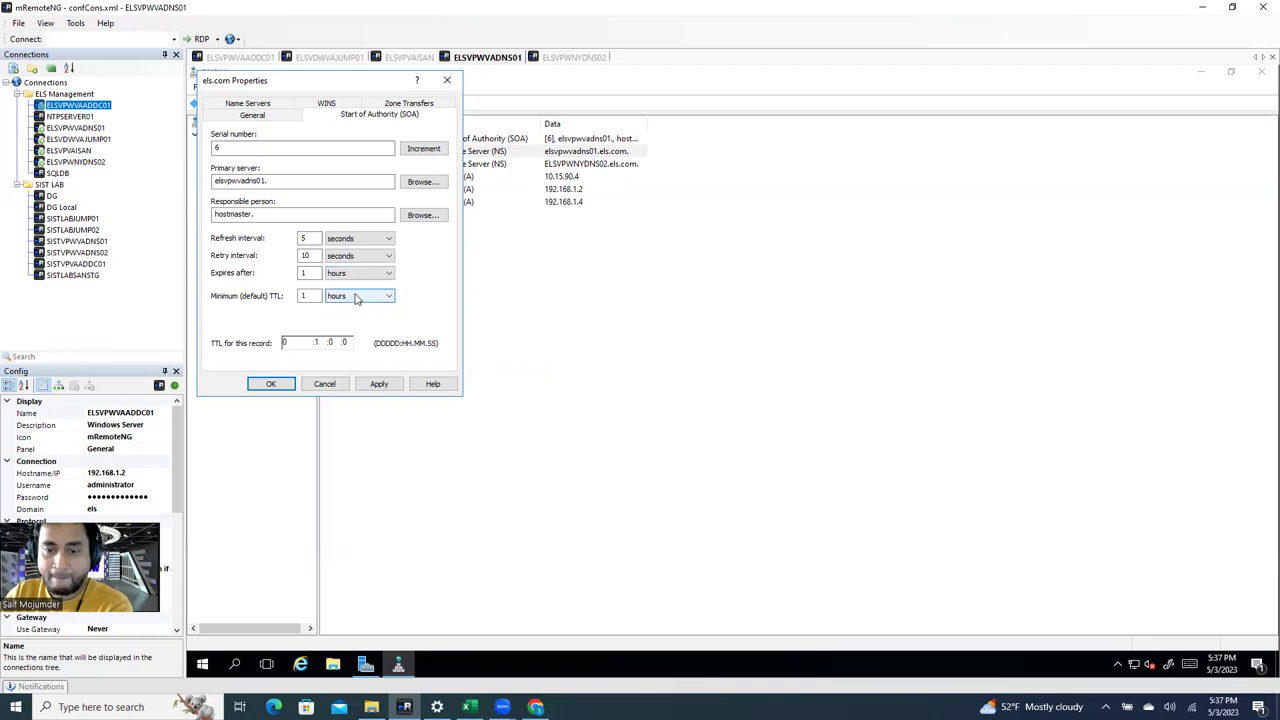
{"action": "left_click", "coordinate": [356, 299]}
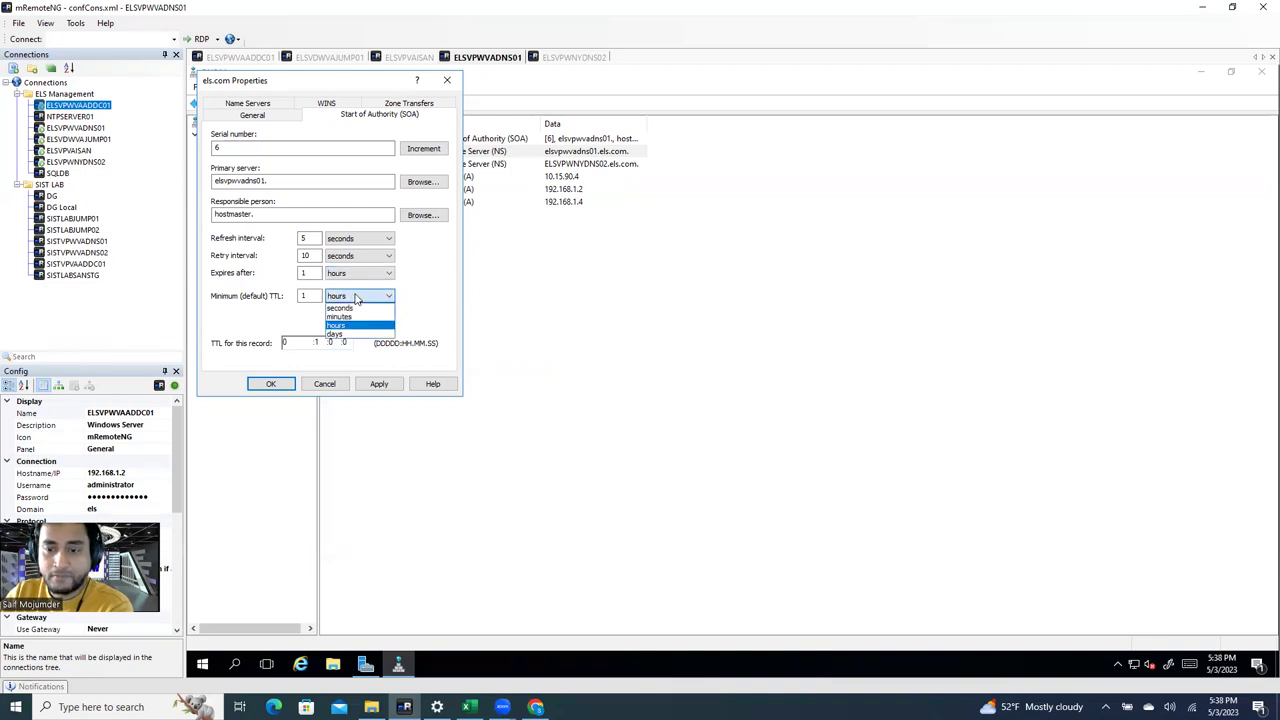
{"action": "left_click", "coordinate": [358, 318]}
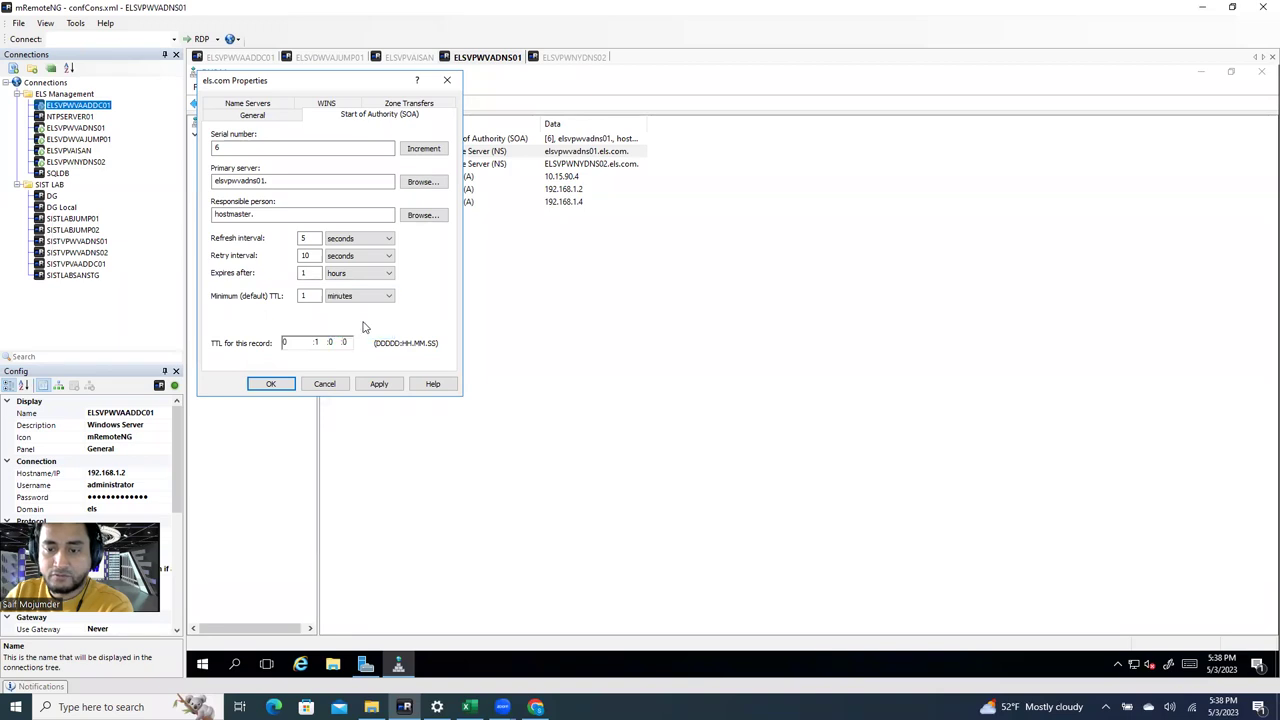
- Apply the SOA changes, reopen els.com Properties to verify them, then show 1.168.192.in-addr.arpa
{"action": "left_click", "coordinate": [378, 385]}
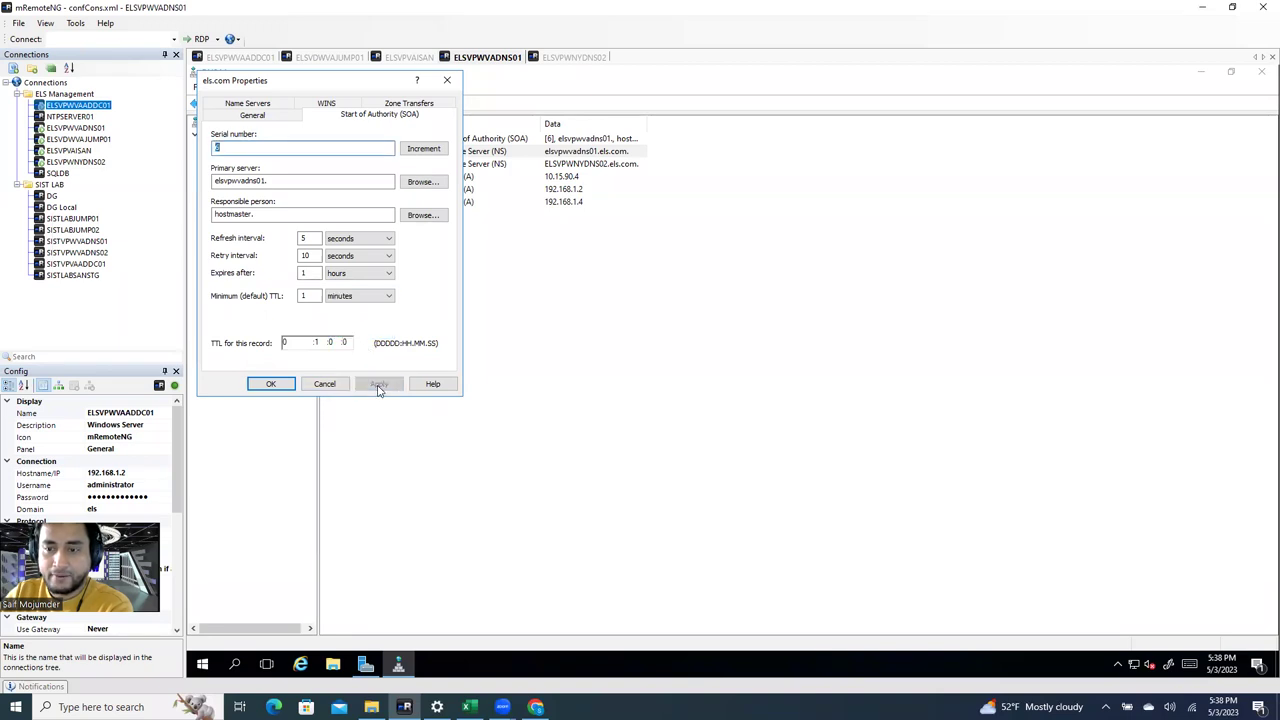
{"action": "left_click", "coordinate": [271, 385]}
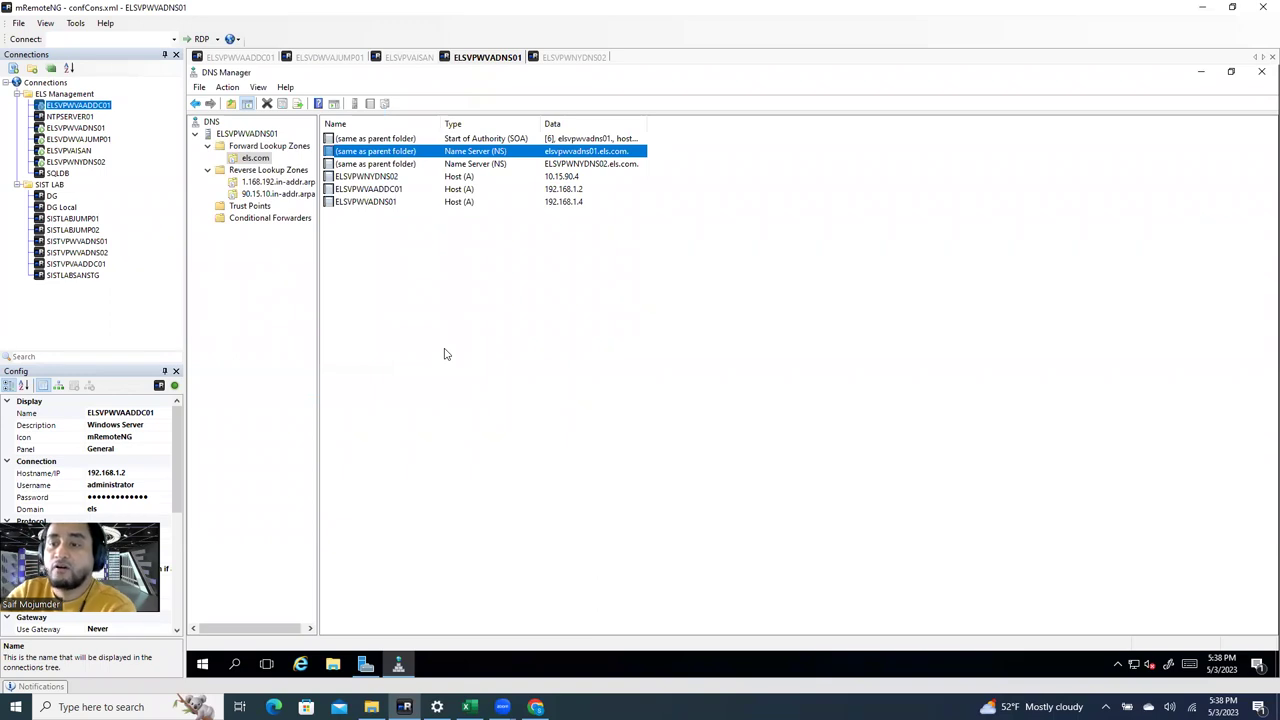
{"action": "double_click", "coordinate": [503, 138]}
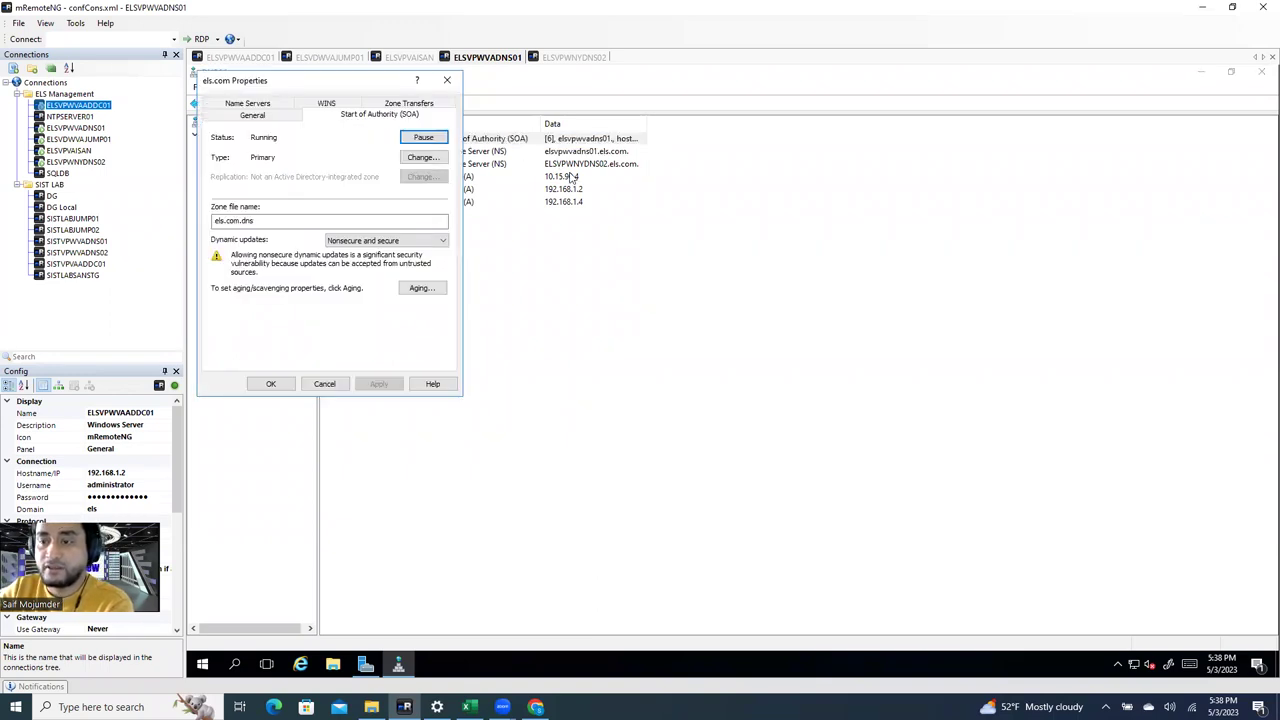
{"action": "left_click", "coordinate": [400, 105]}
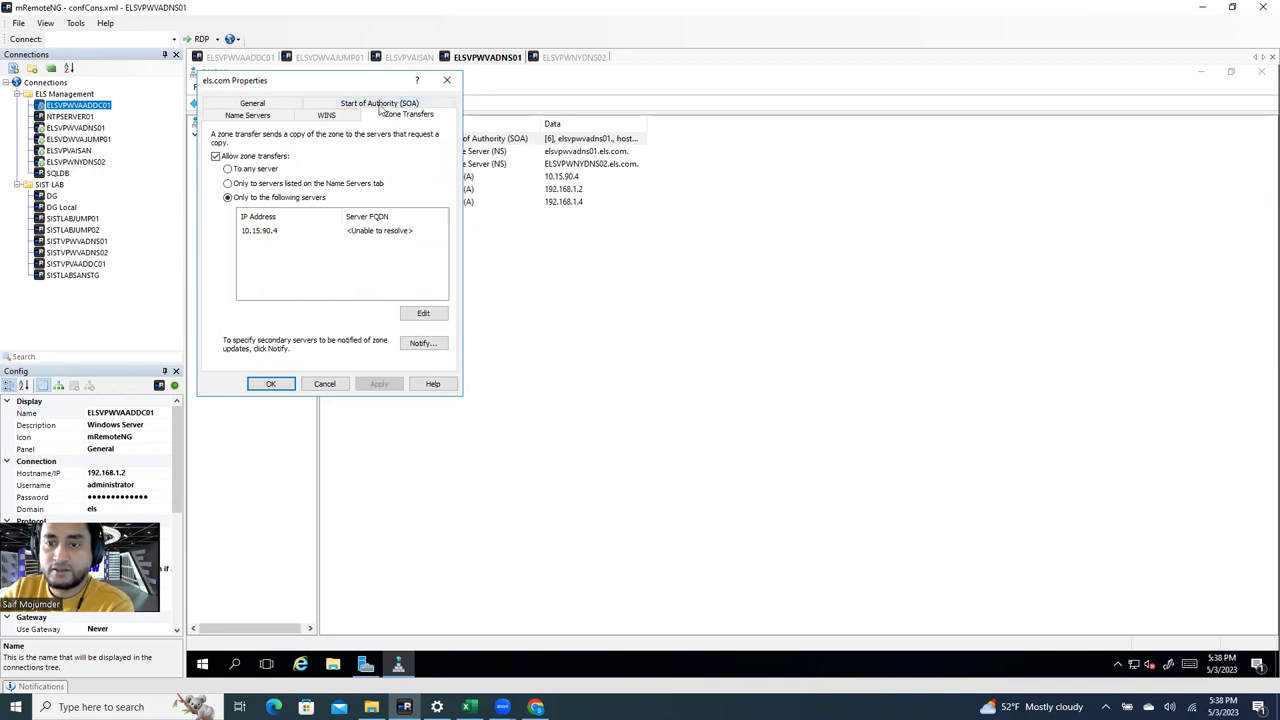
{"action": "left_click", "coordinate": [380, 106]}
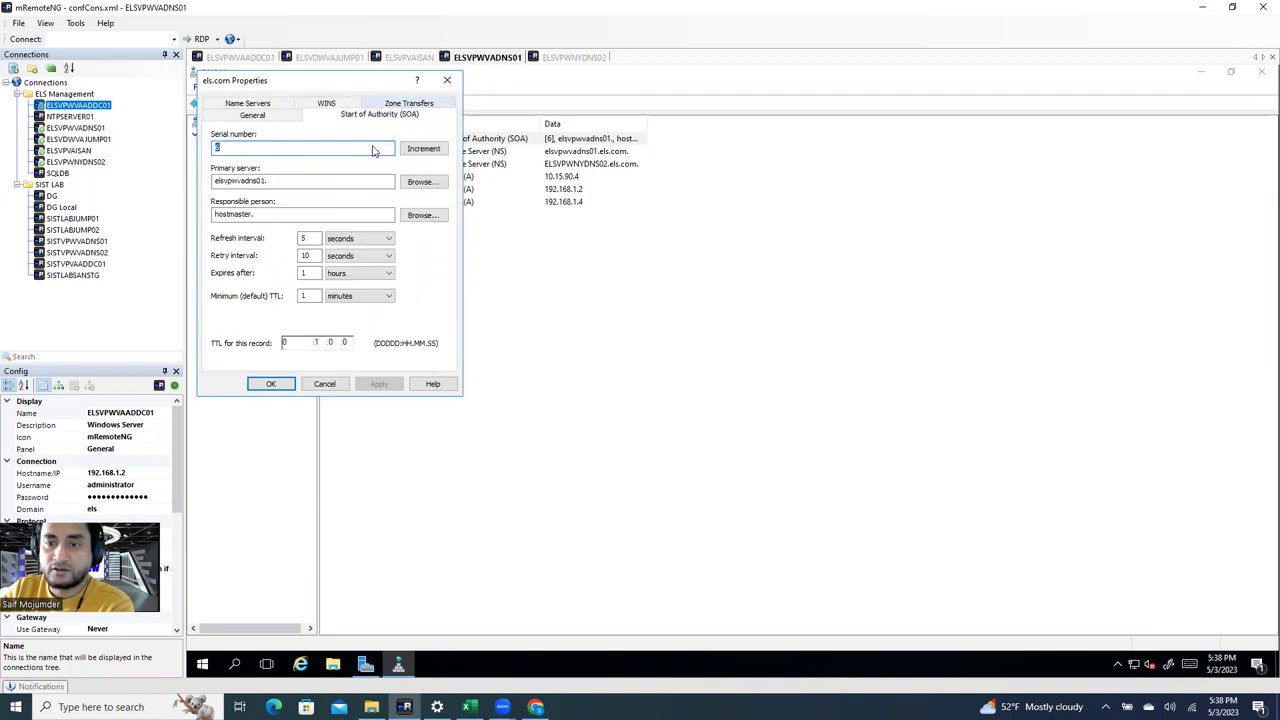
{"action": "left_click", "coordinate": [290, 388]}
{"action": "left_click", "coordinate": [275, 182]}
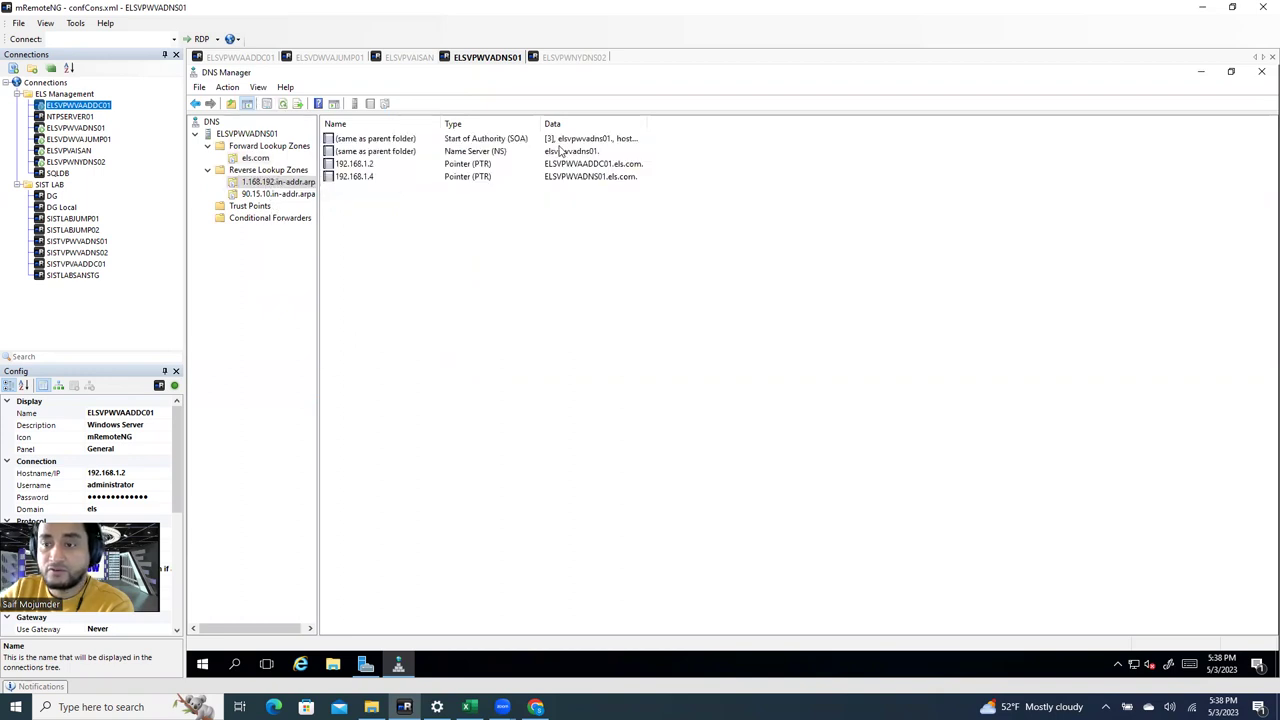
- Edit the existing name server to elsvpwvadns01.els.com, resolving to 192.168.1.4
{"action": "double_click", "coordinate": [476, 152]}
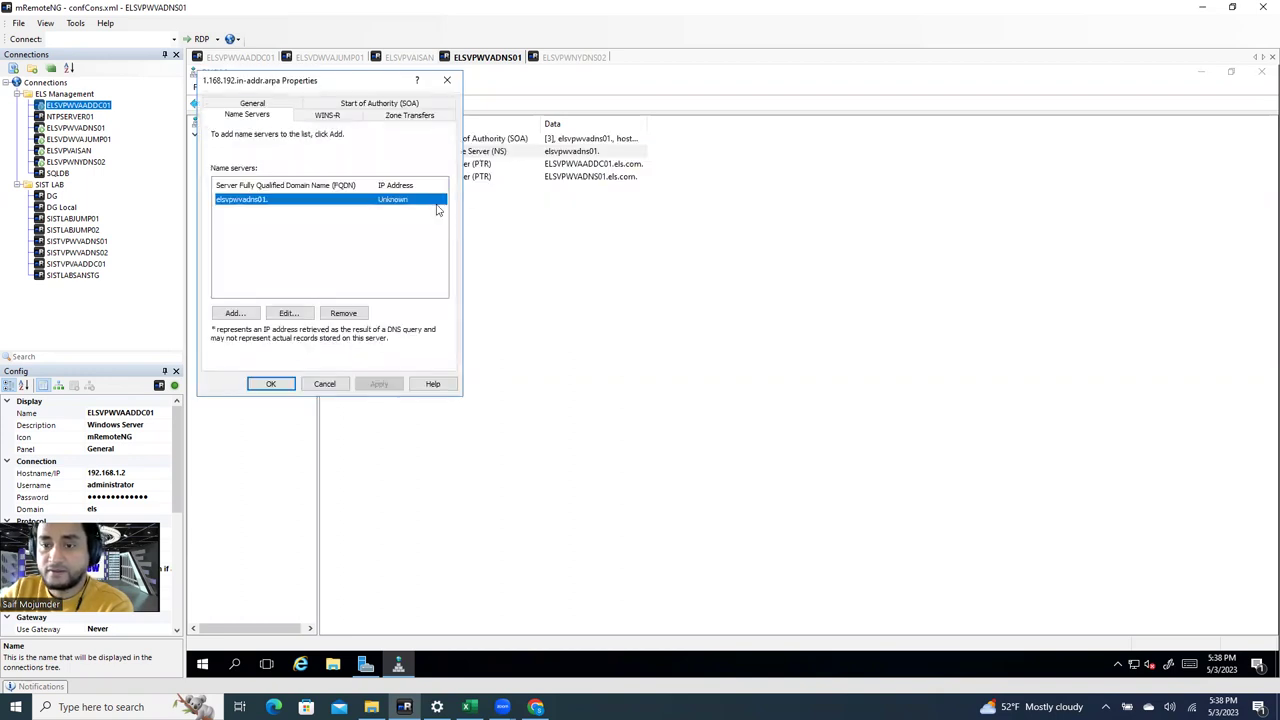
{"action": "left_click", "coordinate": [288, 313]}
{"action": "left_click", "coordinate": [290, 161]}
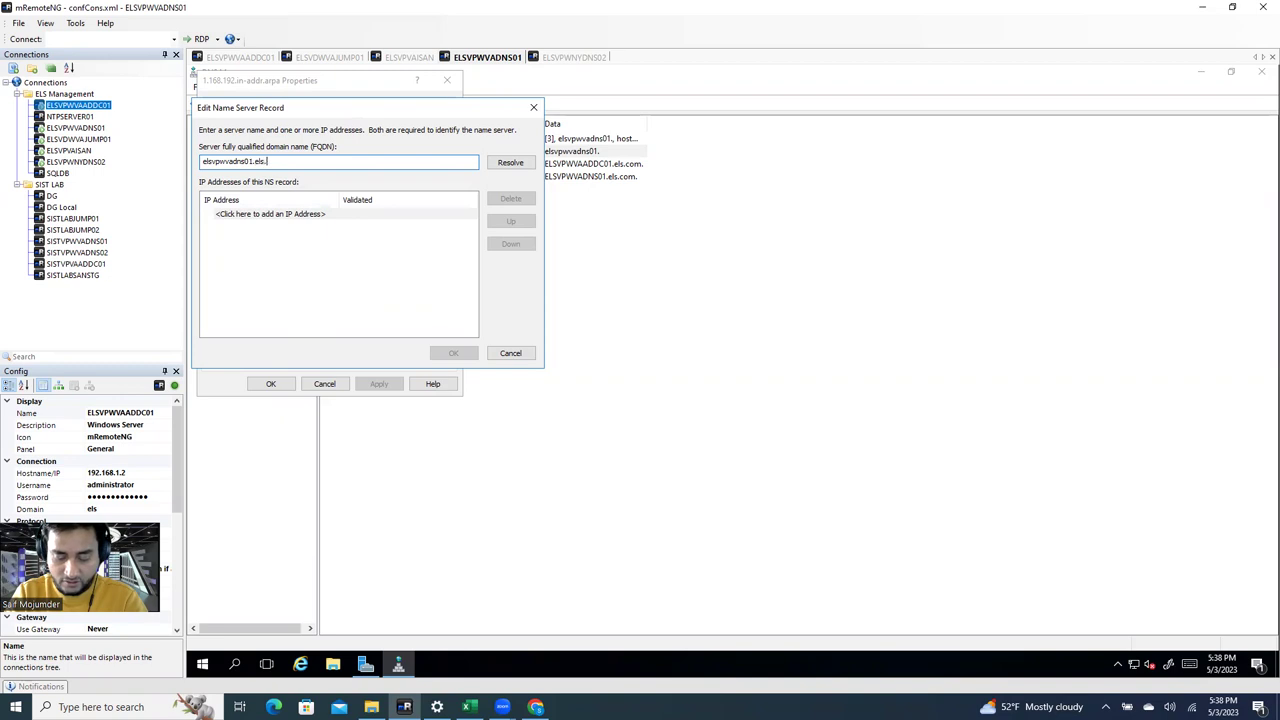
{"action": "left_click", "coordinate": [510, 162]}
{"action": "left_click", "coordinate": [267, 225]}
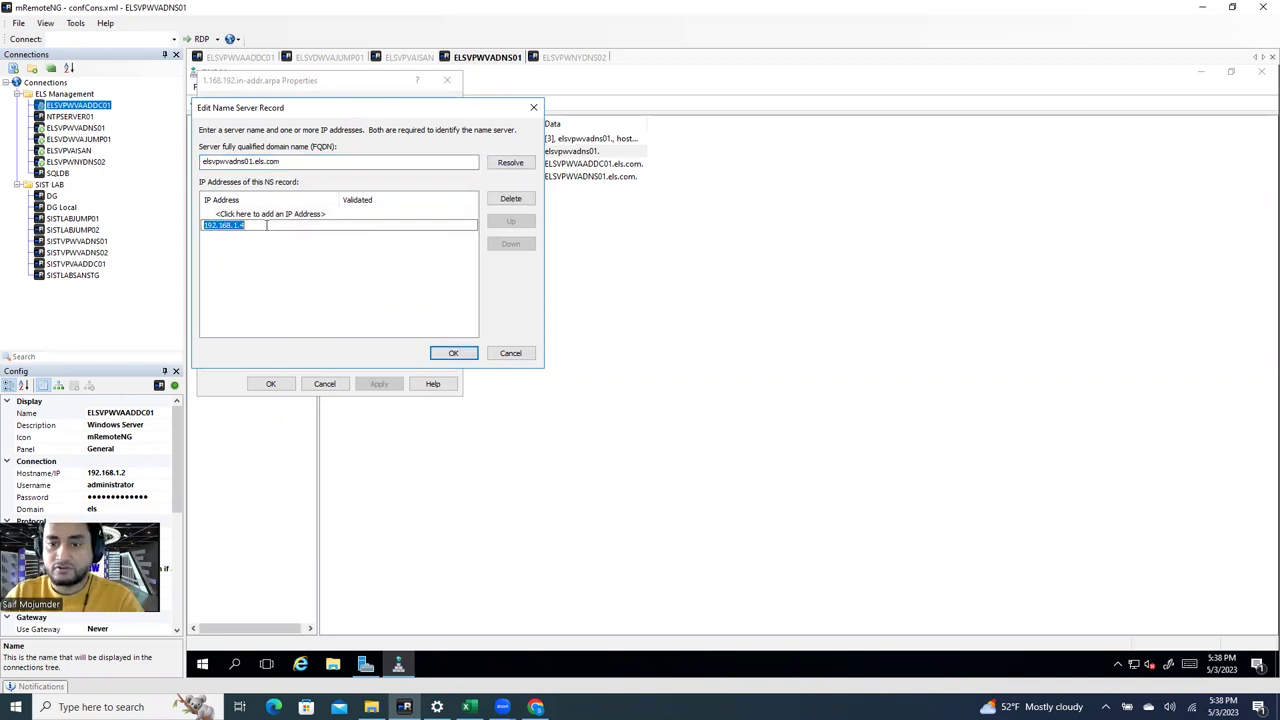
{"action": "left_click", "coordinate": [450, 352]}
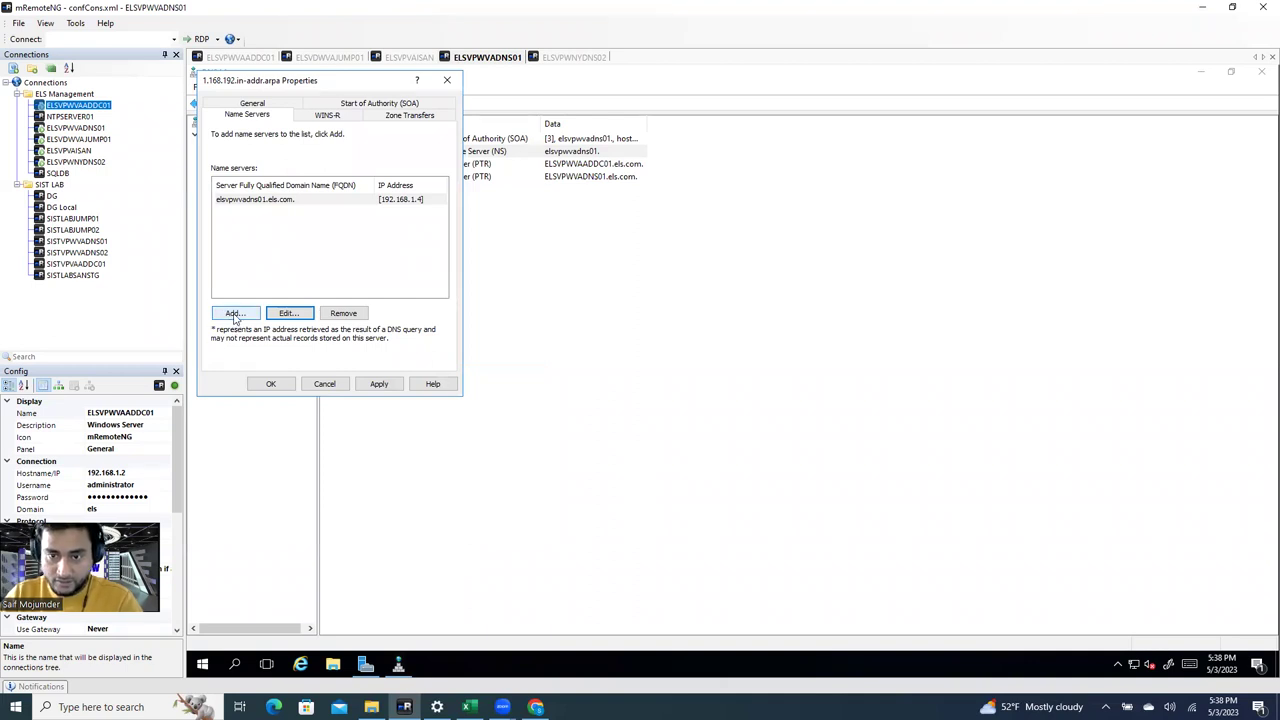
- Add ELSVPWNYDNS02.els.com as a second name server, resolved to 10.15.90.4
{"action": "left_click", "coordinate": [235, 314]}
{"action": "type", "text": "ELSVPWVAADC01"}
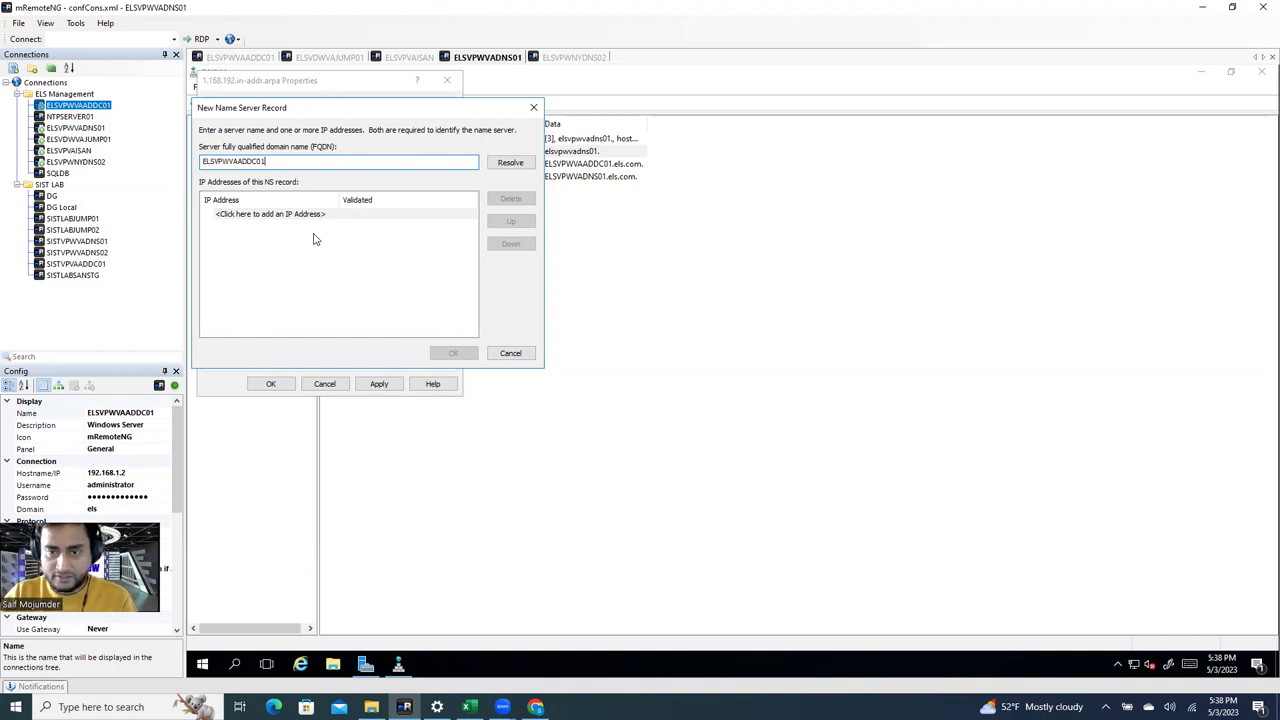
{"action": "left_click", "coordinate": [99, 162]}
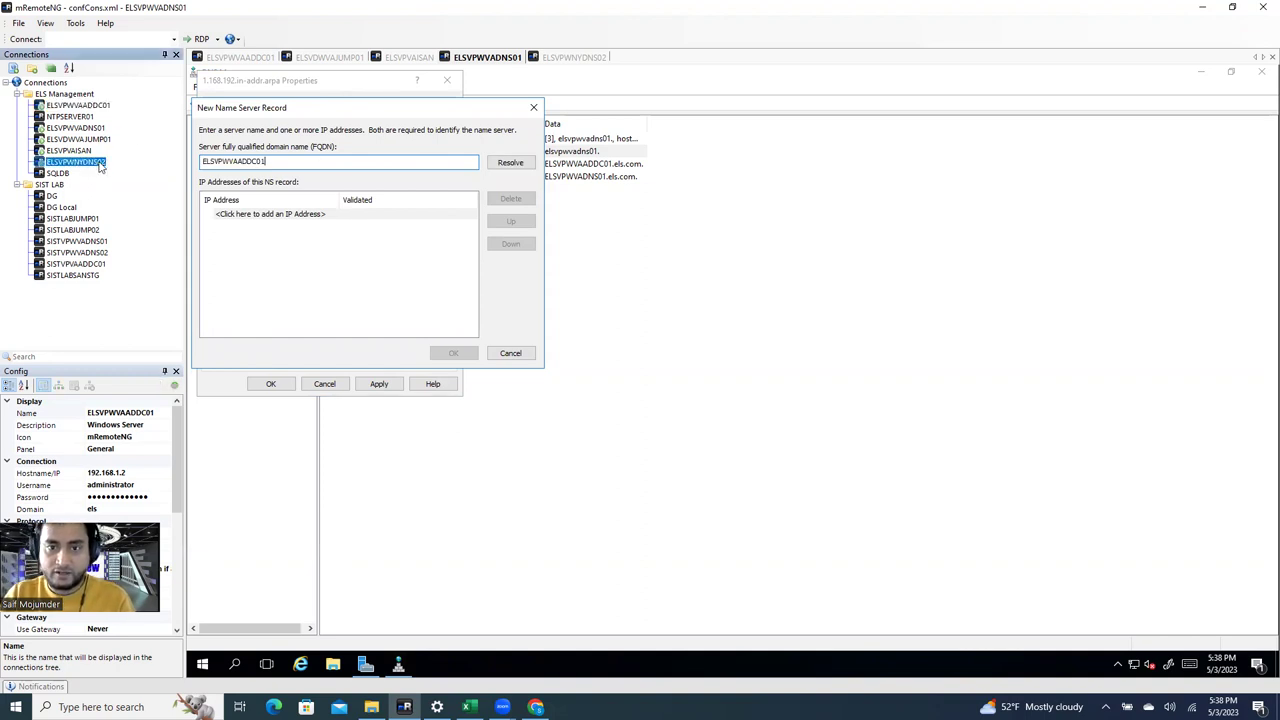
{"action": "double_click", "coordinate": [135, 412]}
{"action": "key", "text": "ctrl+c"}
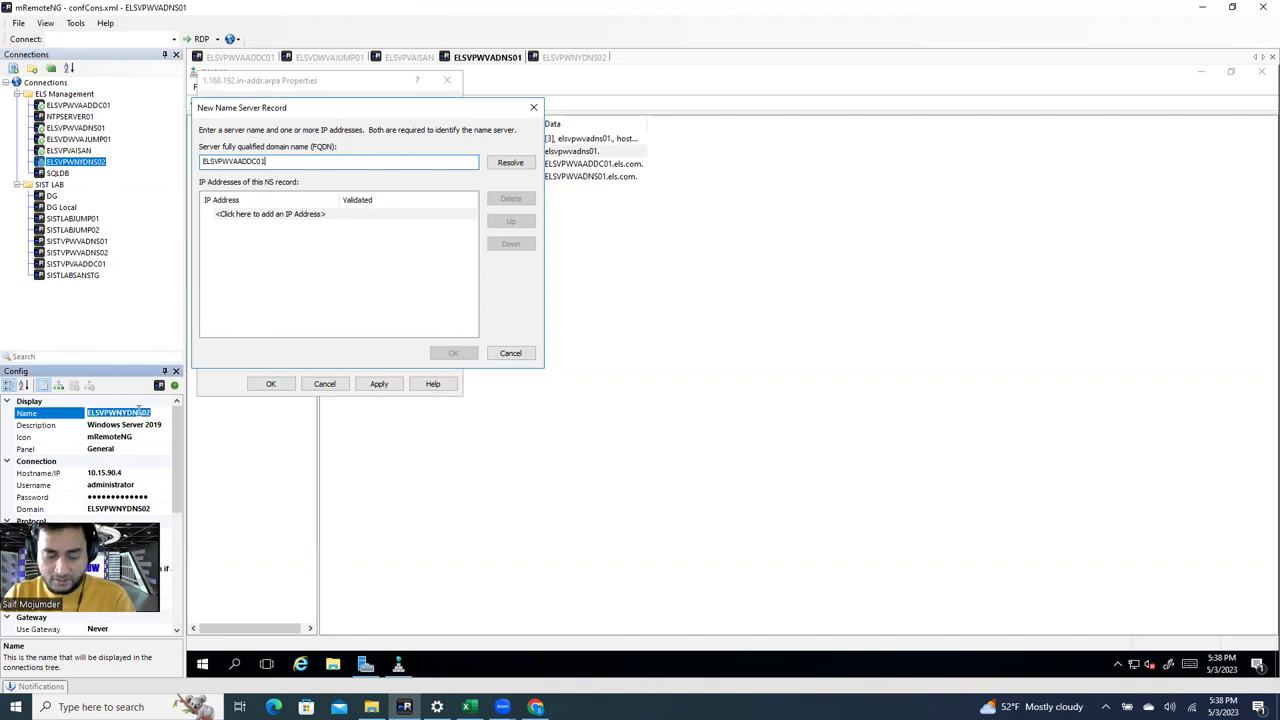
{"action": "left_click_drag", "start_coordinate": [289, 162], "coordinate": [203, 162]}
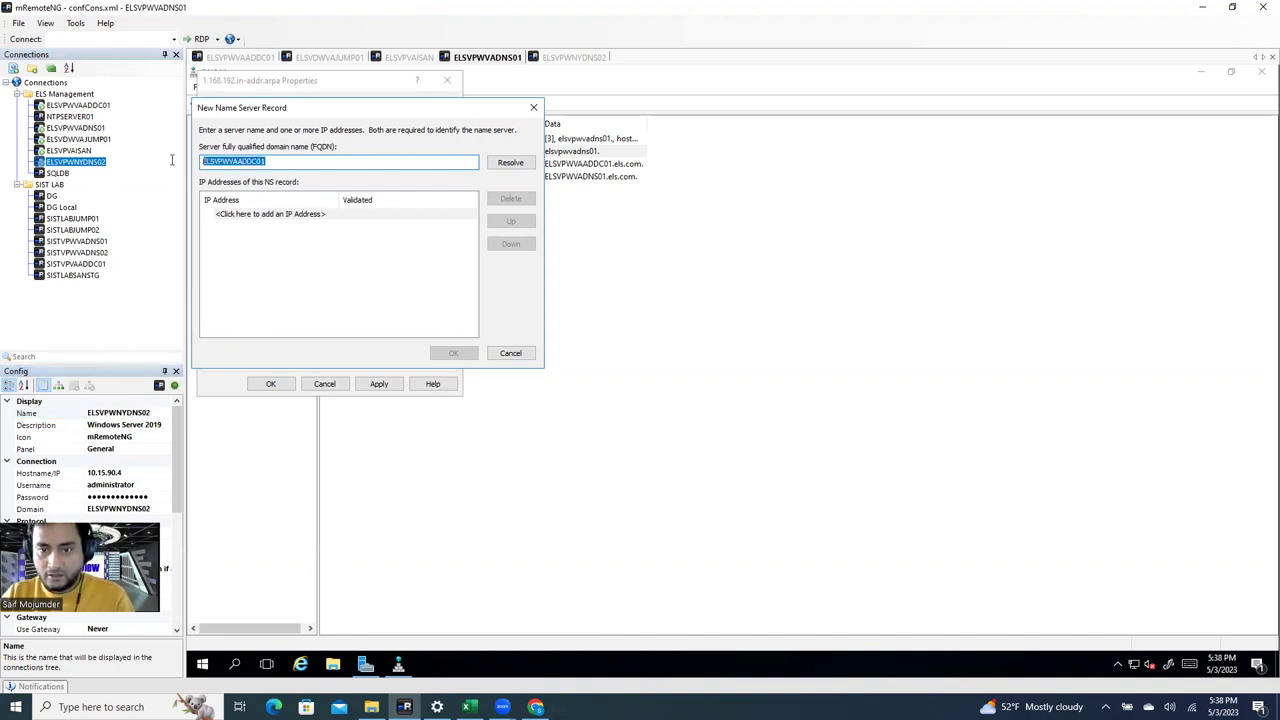
{"action": "key", "text": "ctrl+v"}
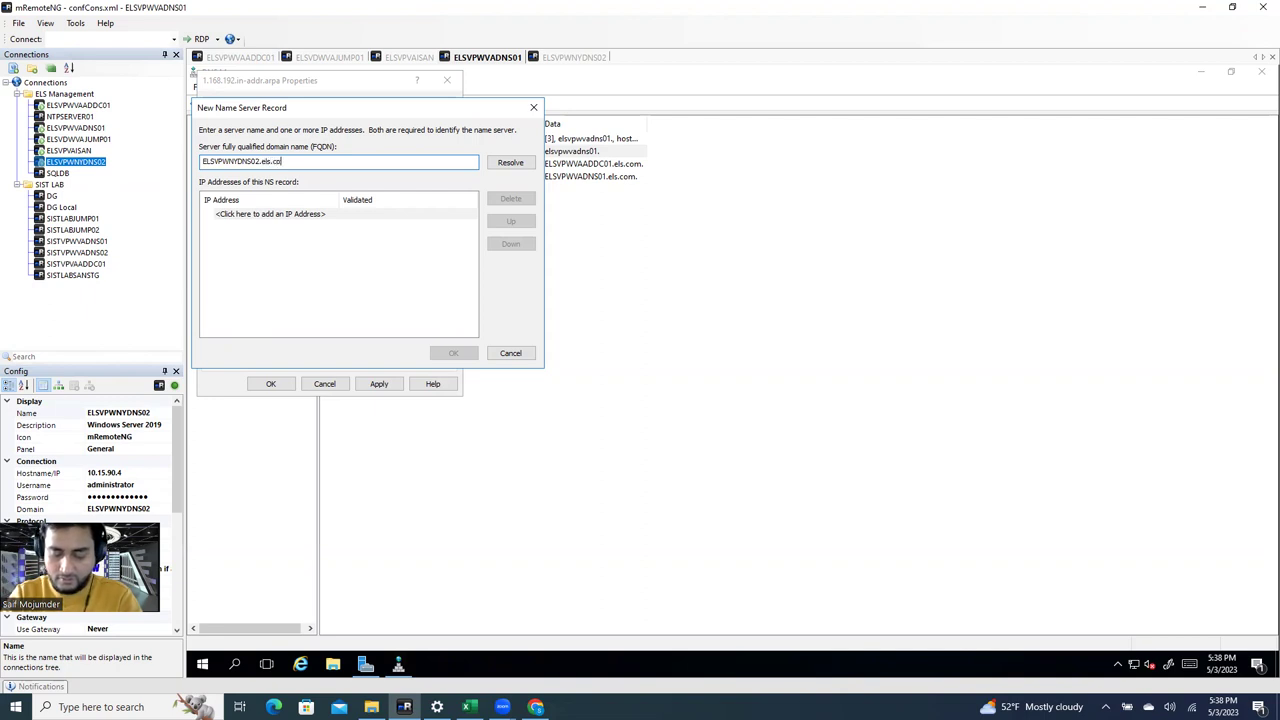
{"action": "left_click", "coordinate": [511, 163]}
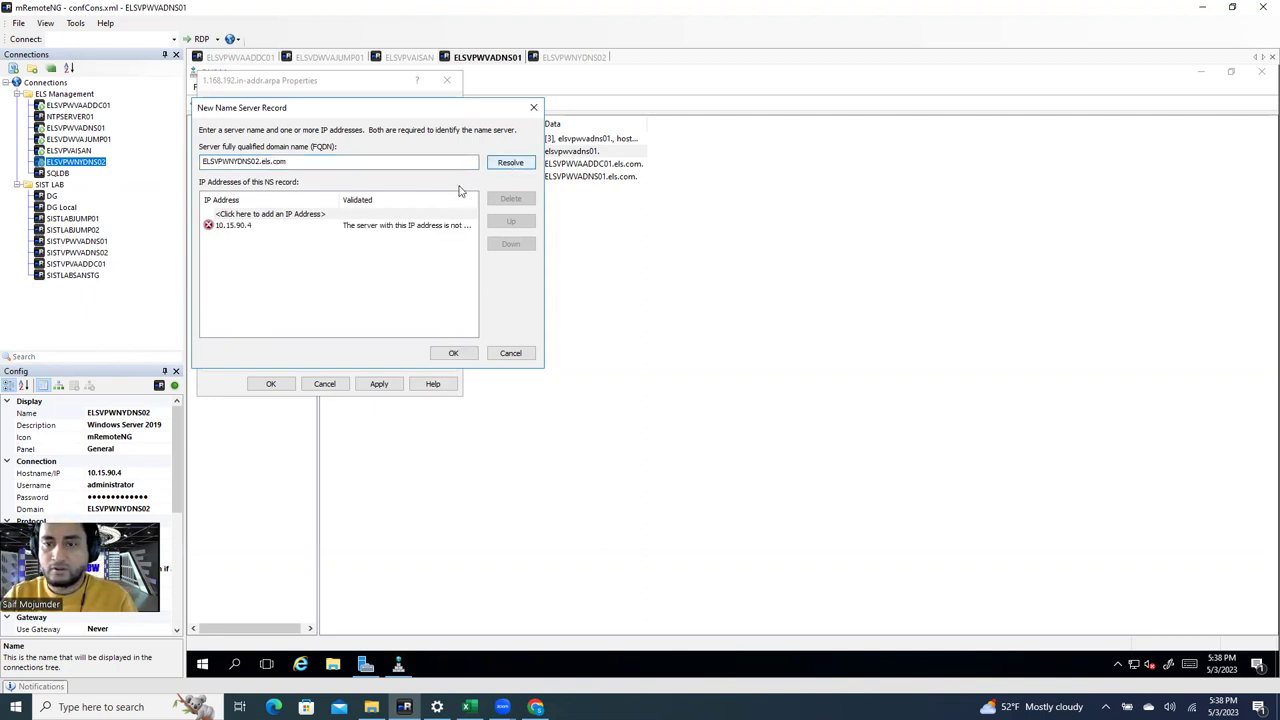
{"action": "left_click", "coordinate": [236, 228]}
{"action": "left_click", "coordinate": [453, 353]}
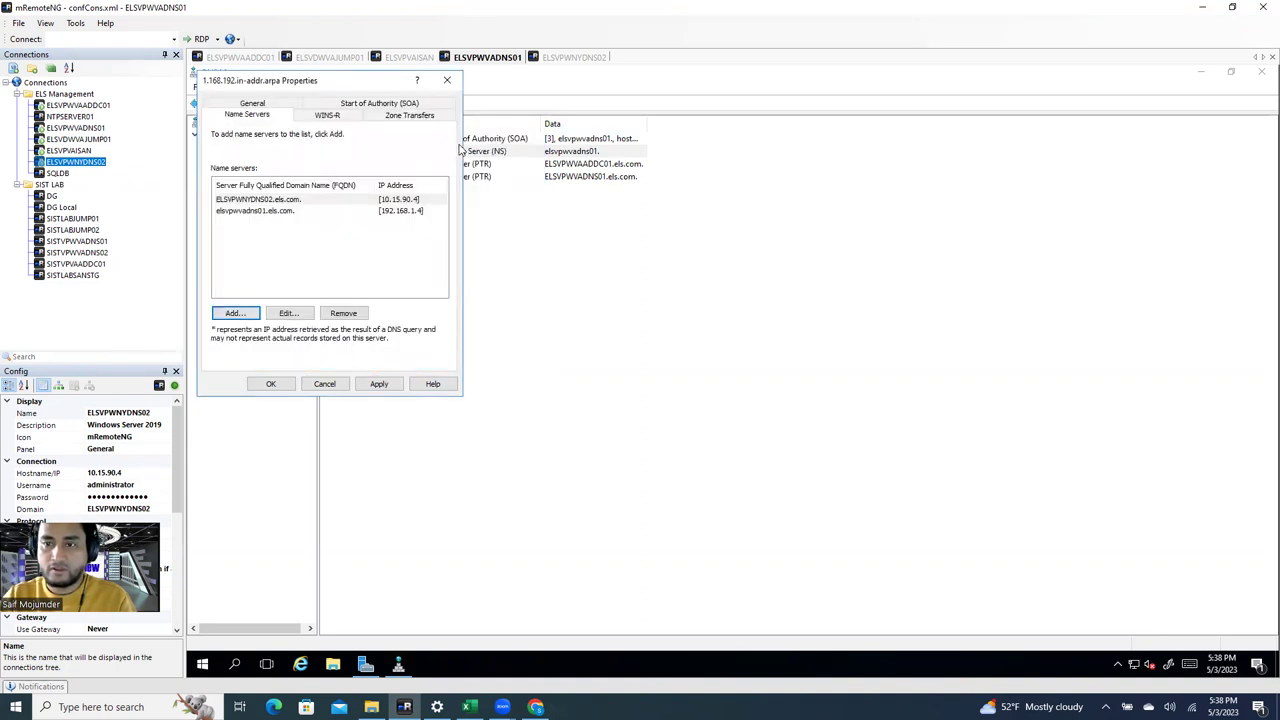
{"action": "left_click", "coordinate": [440, 115]}
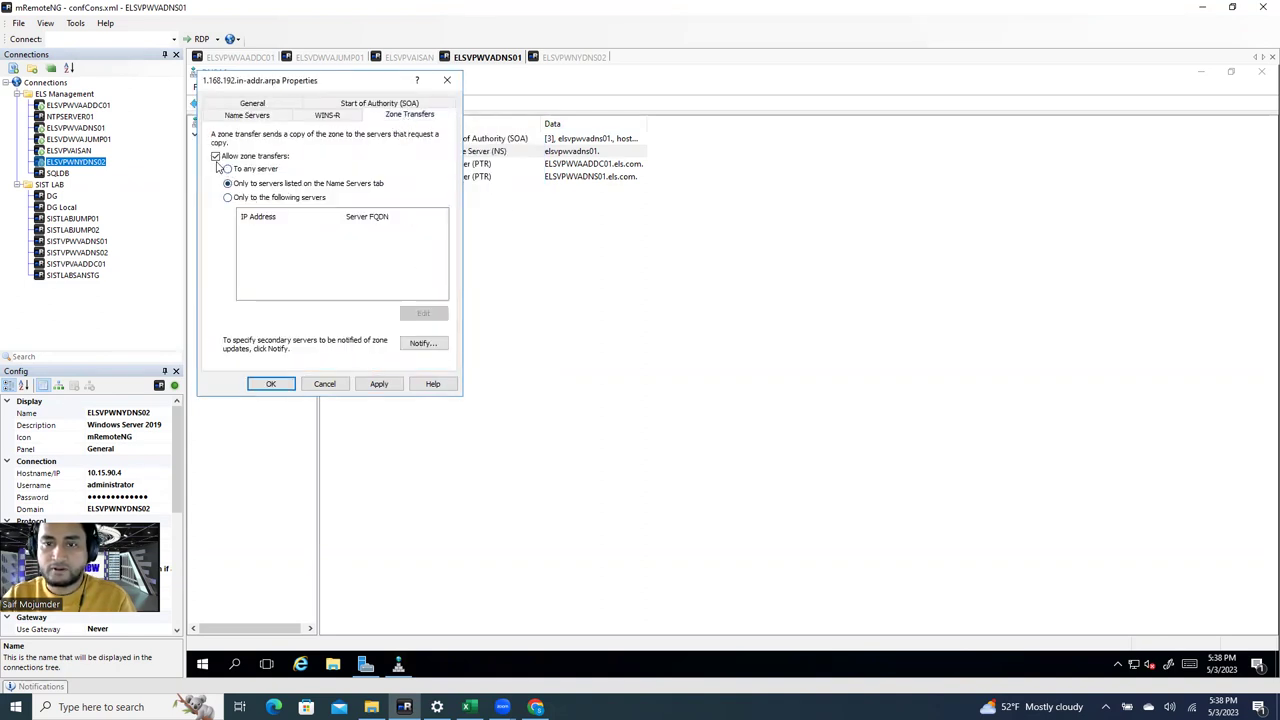
- Allow zone transfers of 1.168.192.in-addr.arpa only to 10.15.90.4
{"action": "left_click", "coordinate": [228, 197]}
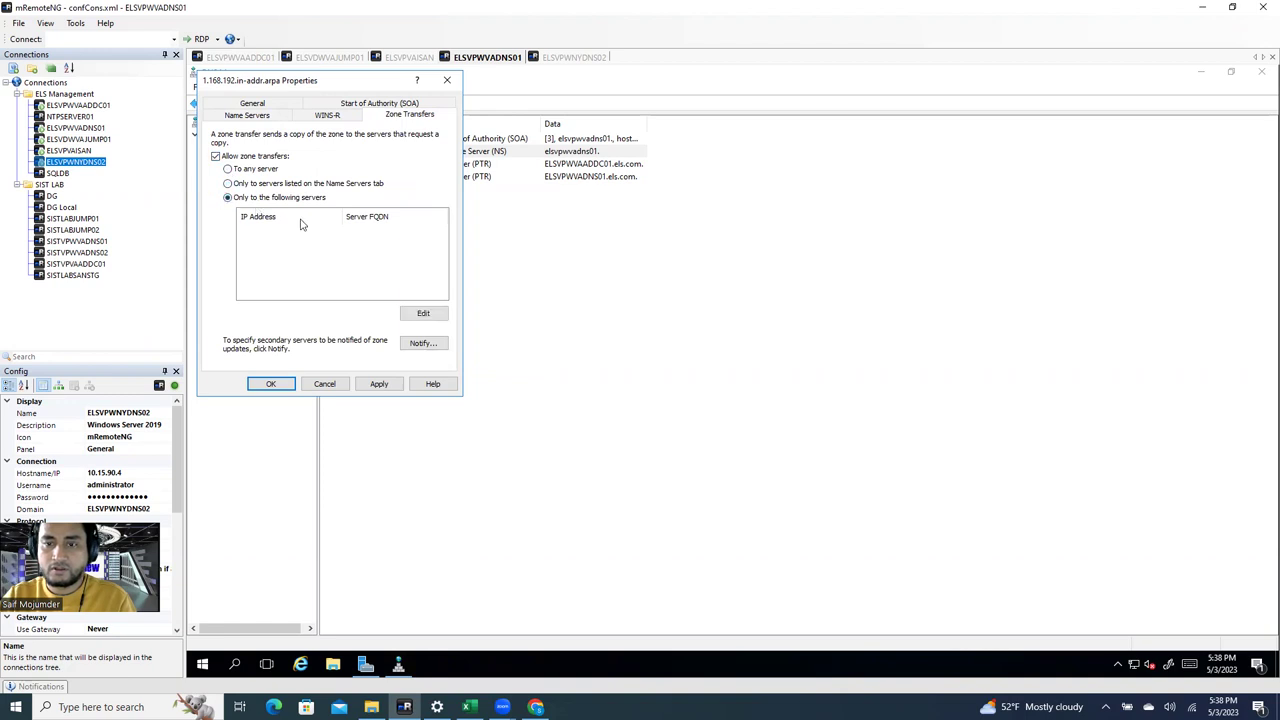
{"action": "left_click", "coordinate": [423, 313]}
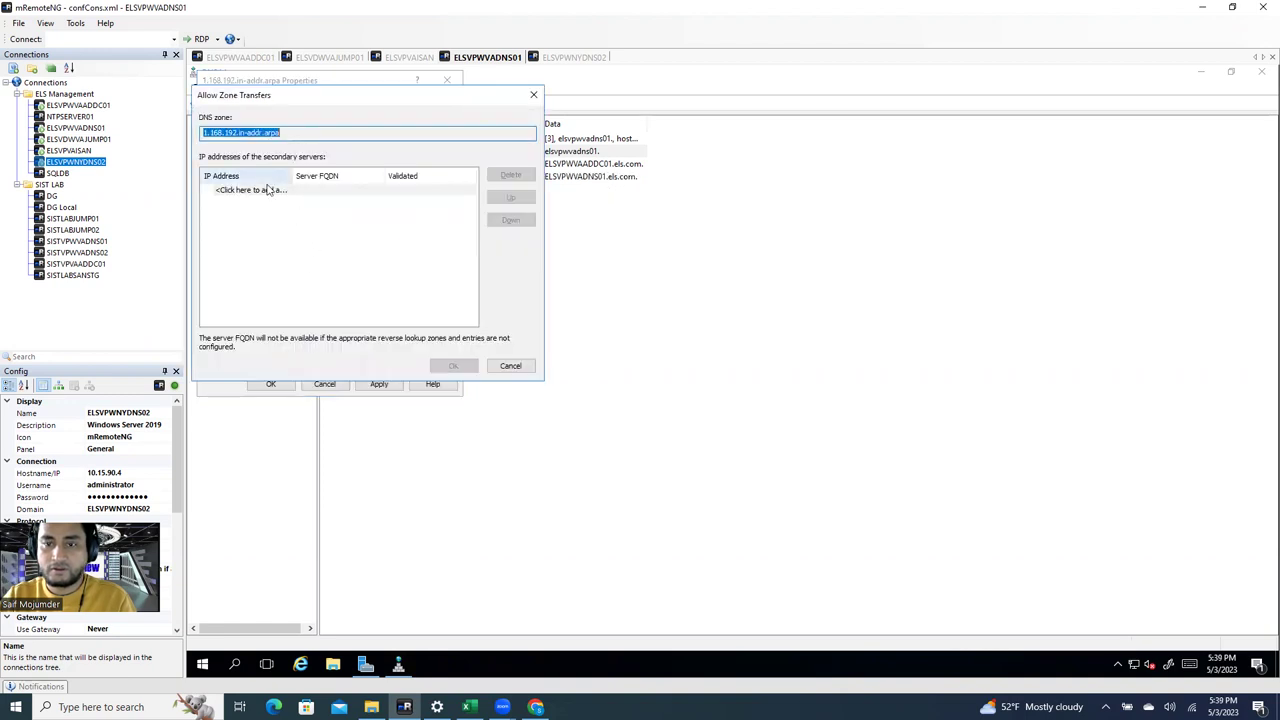
{"action": "left_click", "coordinate": [264, 191]}
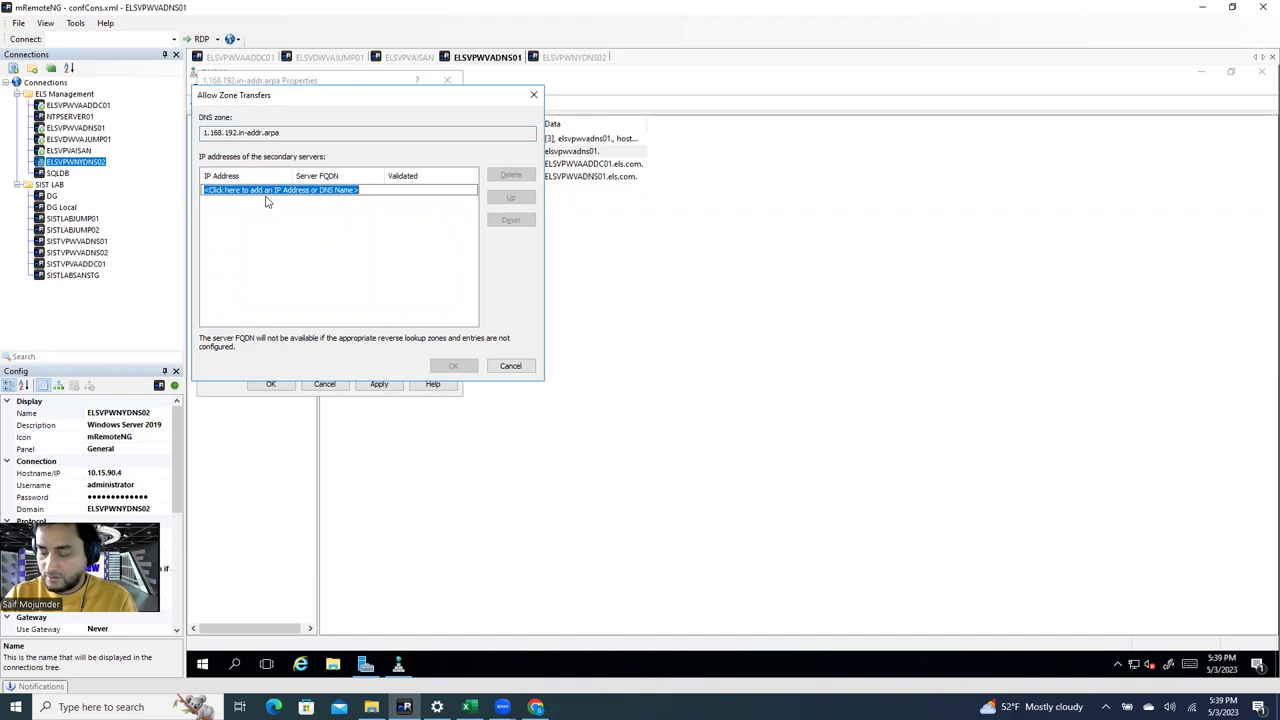
{"action": "type", "text": "10.15.90.4"}
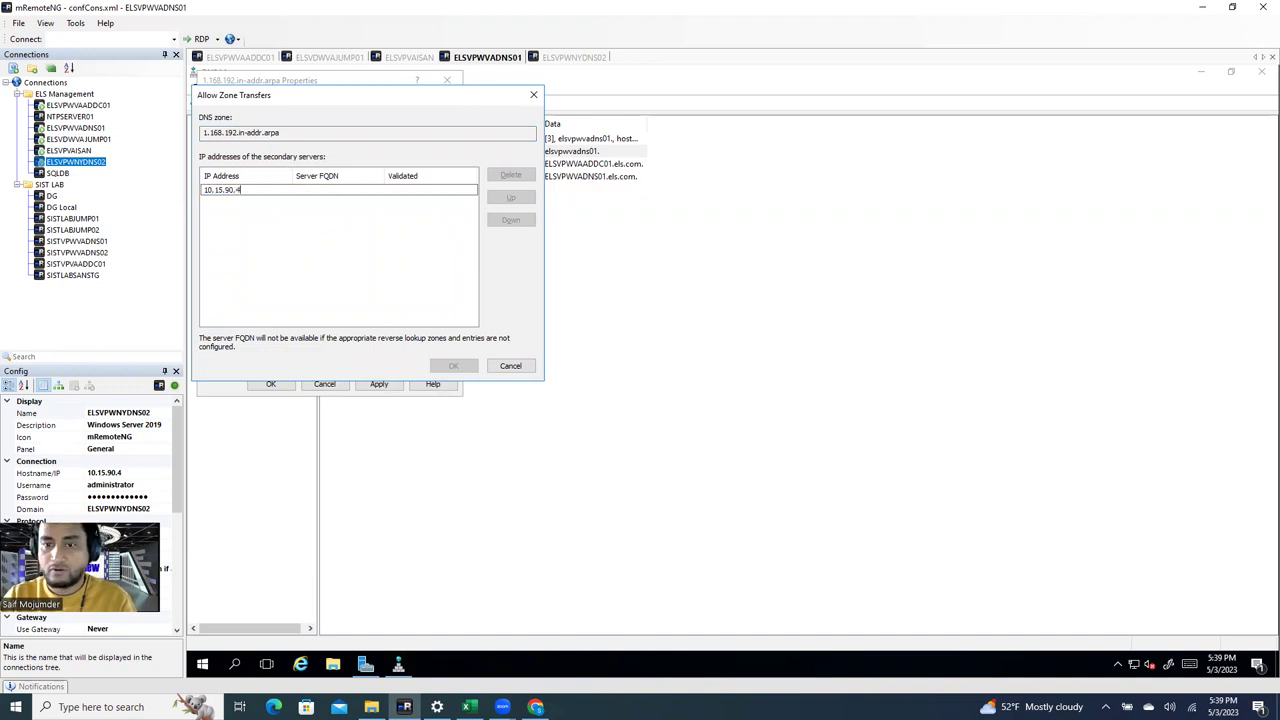
{"action": "key", "text": "Return"}
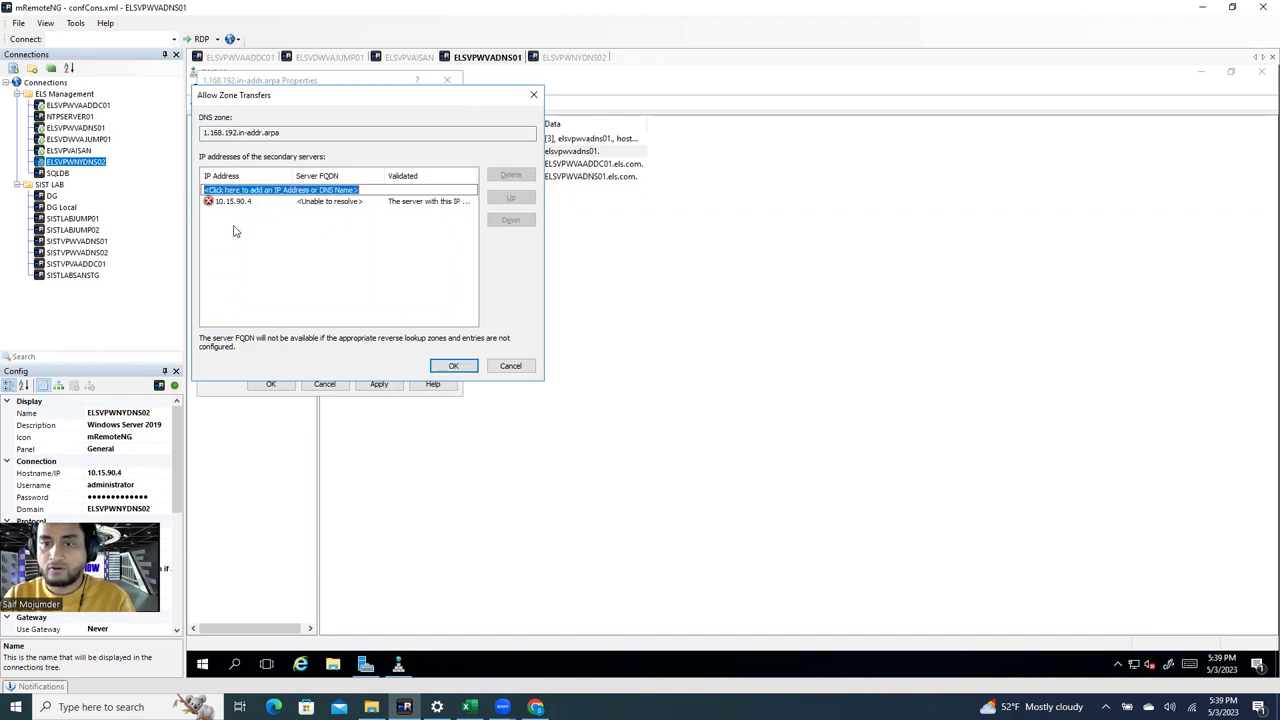
{"action": "left_click", "coordinate": [252, 202]}
{"action": "left_click", "coordinate": [452, 366]}
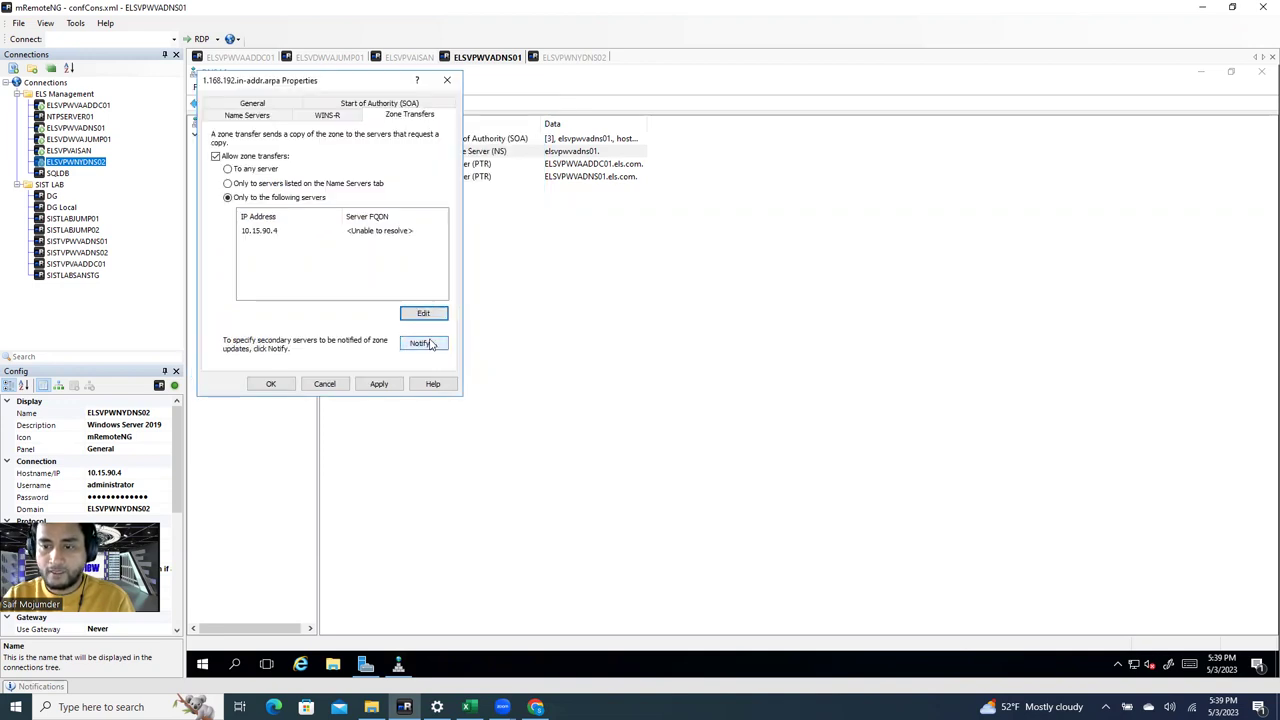
- Notify only the listed server 10.15.90.4 of changes, then apply and close
{"action": "left_click", "coordinate": [428, 344]}
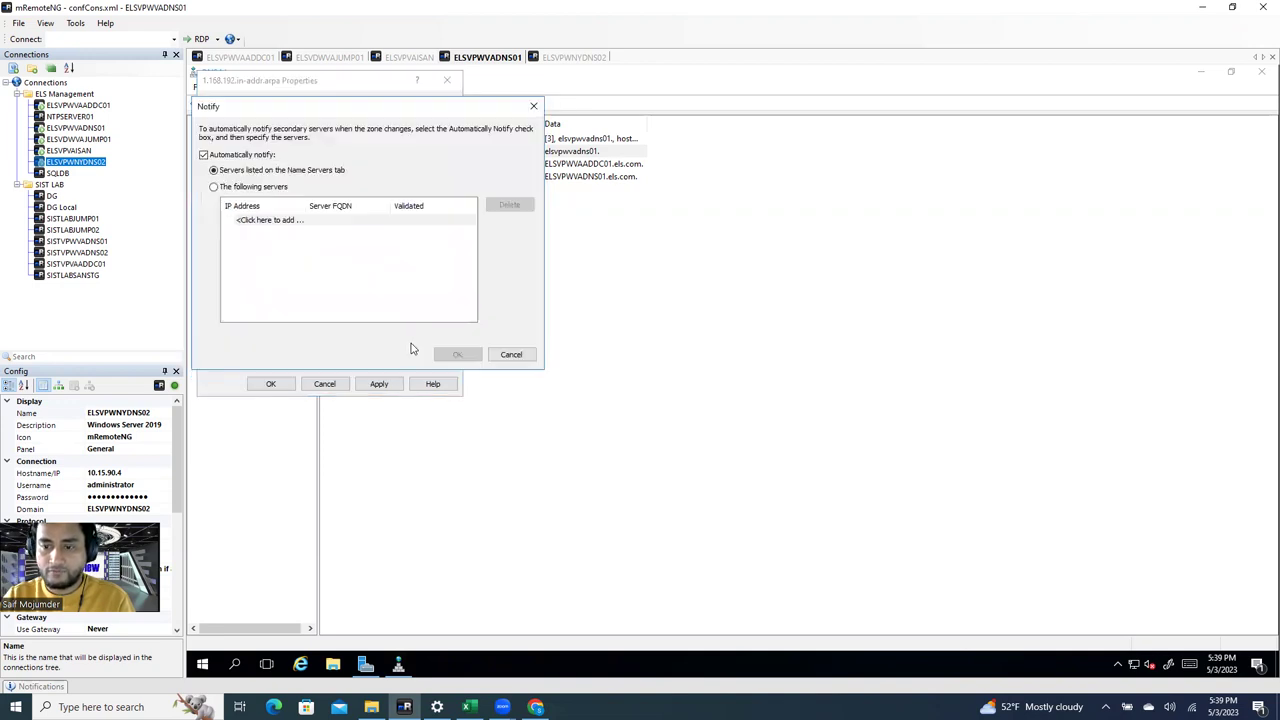
{"action": "left_click", "coordinate": [271, 190]}
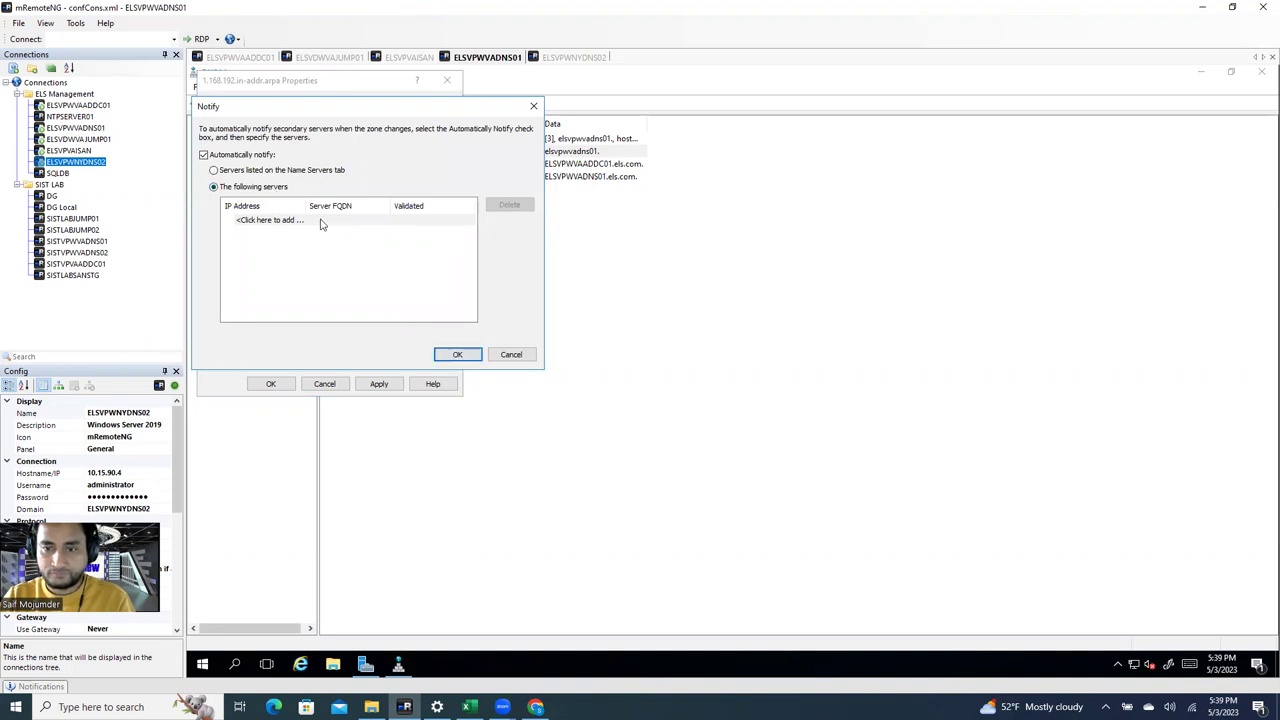
{"action": "left_click", "coordinate": [322, 220]}
{"action": "type", "text": "10.15.90.4"}
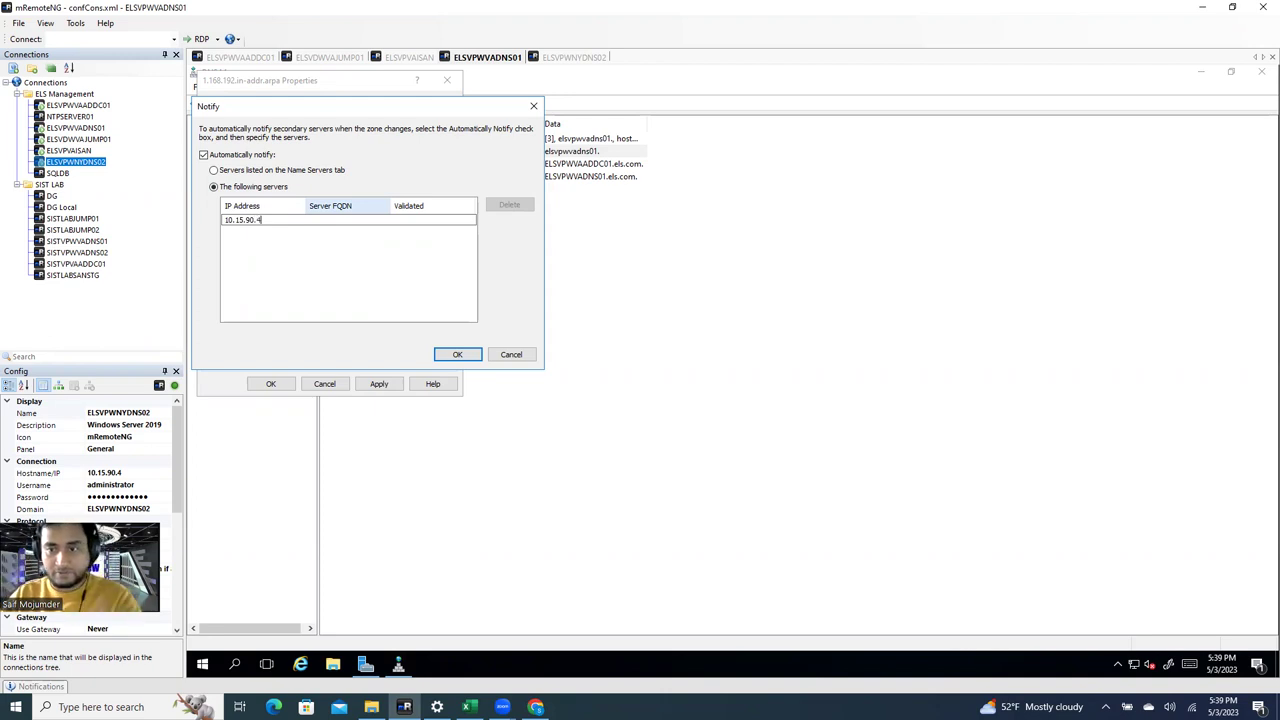
{"action": "left_click", "coordinate": [320, 296]}
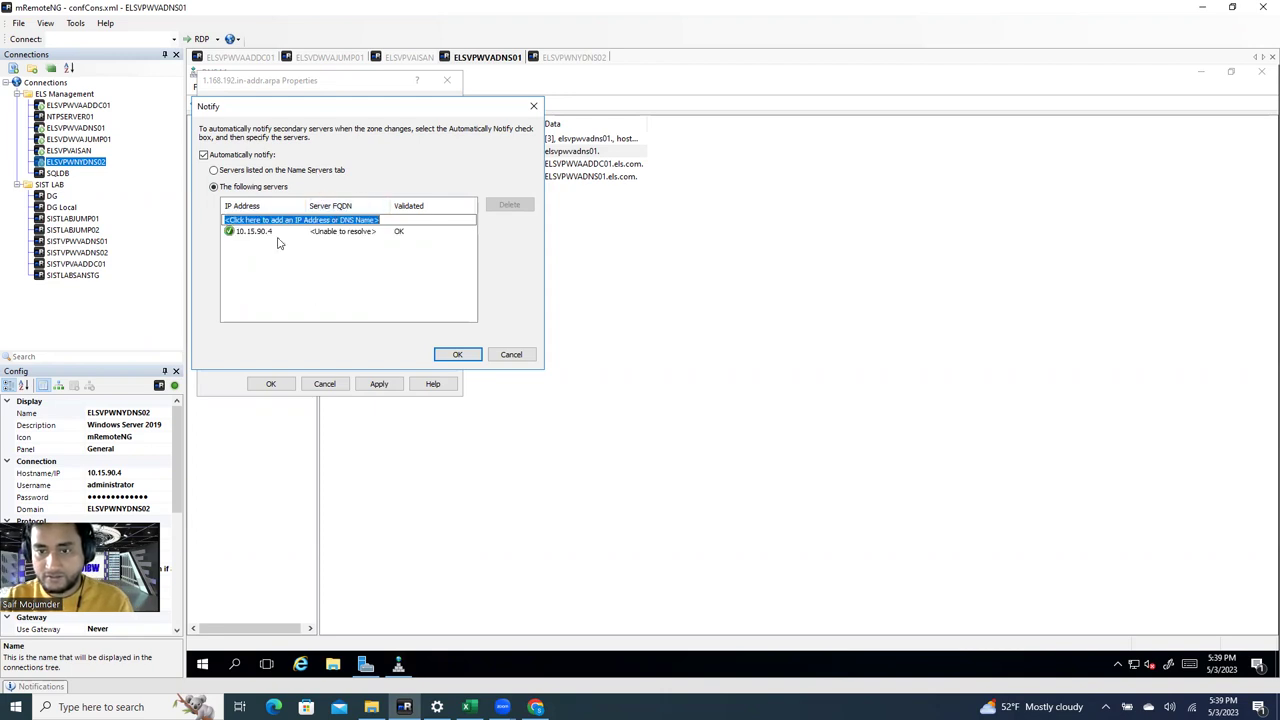
{"action": "left_click", "coordinate": [321, 247]}
{"action": "left_click", "coordinate": [457, 354]}
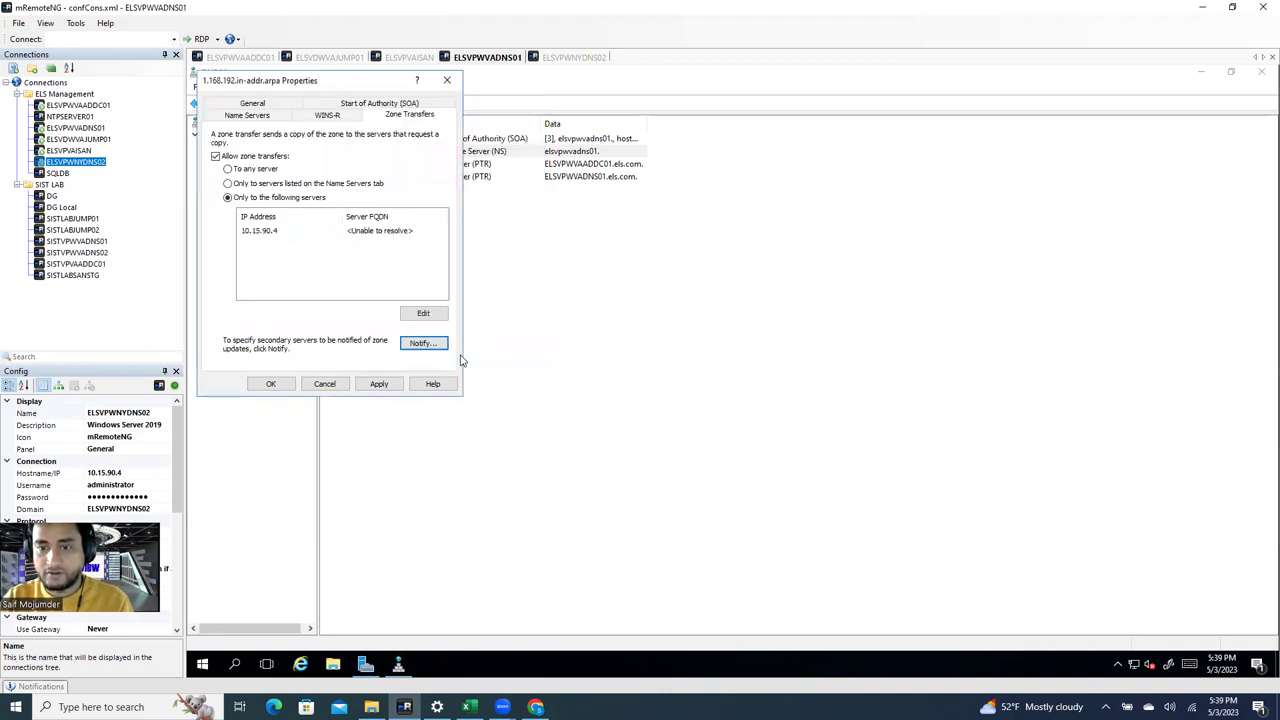
{"action": "left_click", "coordinate": [379, 384]}
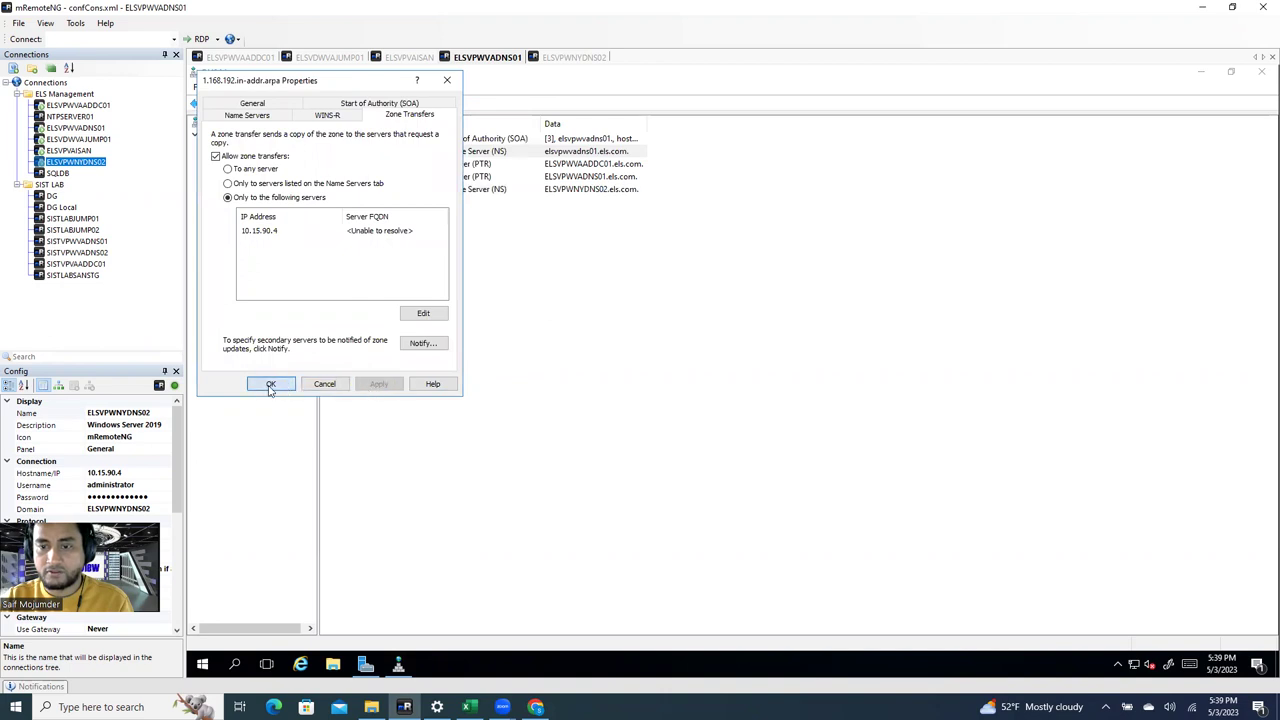
{"action": "left_click", "coordinate": [270, 385]}
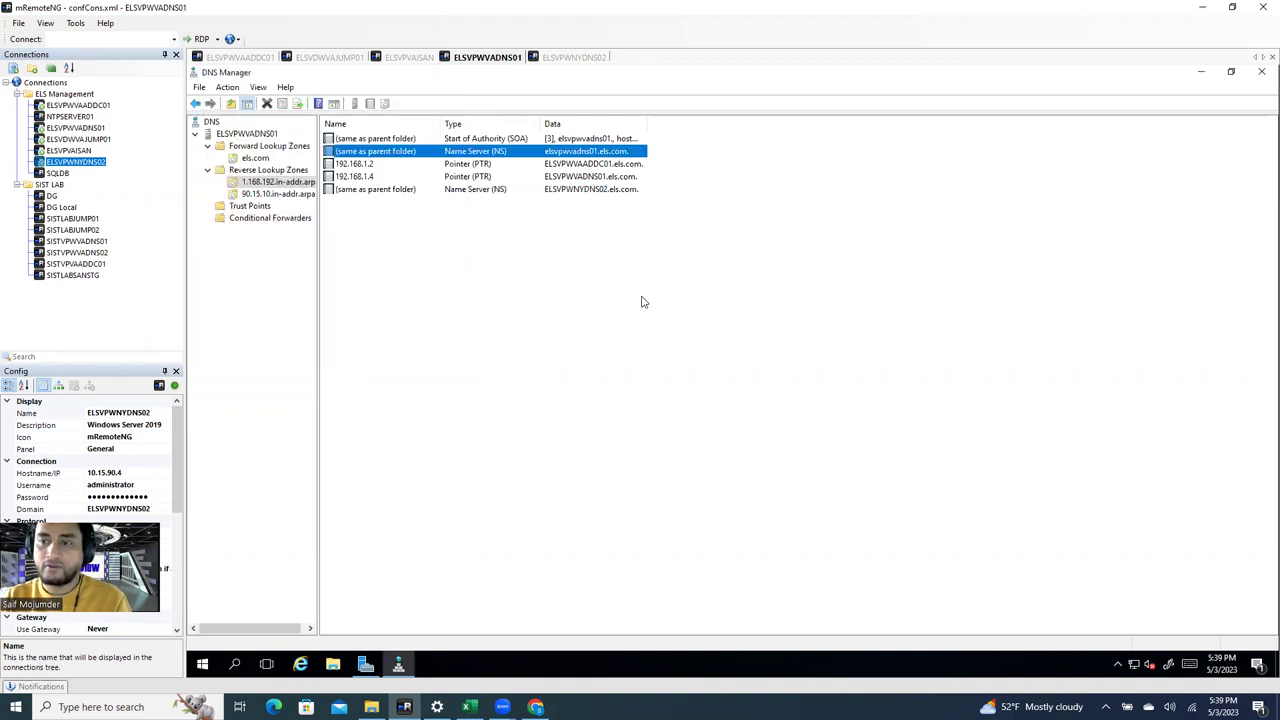
- In the 1.168.192 SOA record, use seconds/seconds/hours/minutes units with refresh 5, then apply
{"action": "double_click", "coordinate": [591, 140]}
{"action": "left_click", "coordinate": [360, 238]}
{"action": "left_click", "coordinate": [338, 248]}
{"action": "double_click", "coordinate": [308, 238]}
{"action": "type", "text": "5"}
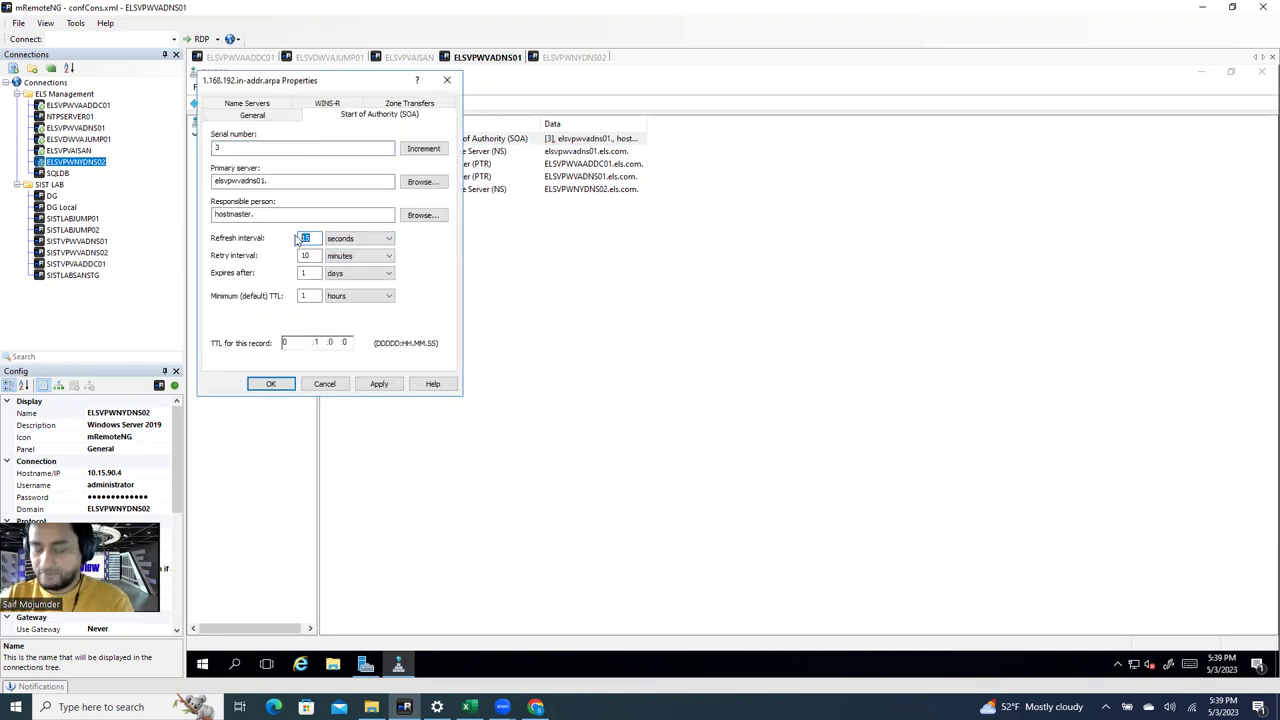
{"action": "left_click", "coordinate": [338, 257]}
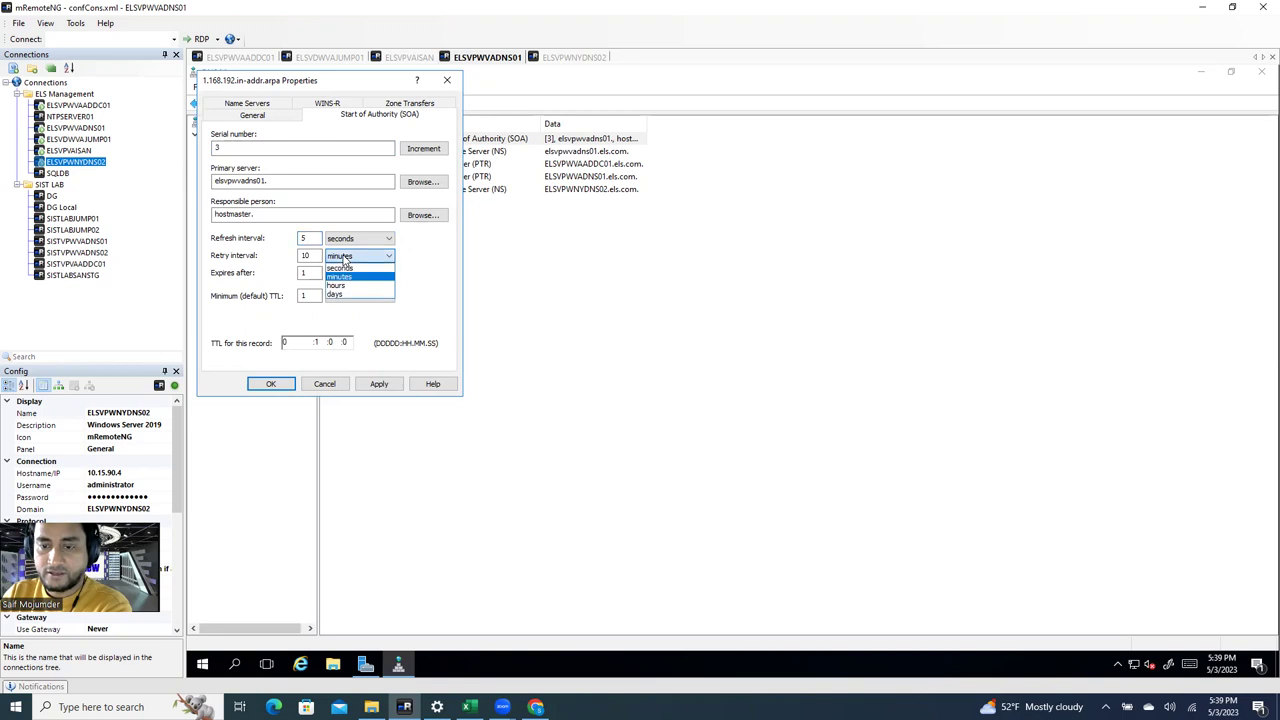
{"action": "left_click", "coordinate": [350, 268]}
{"action": "left_click", "coordinate": [348, 277]}
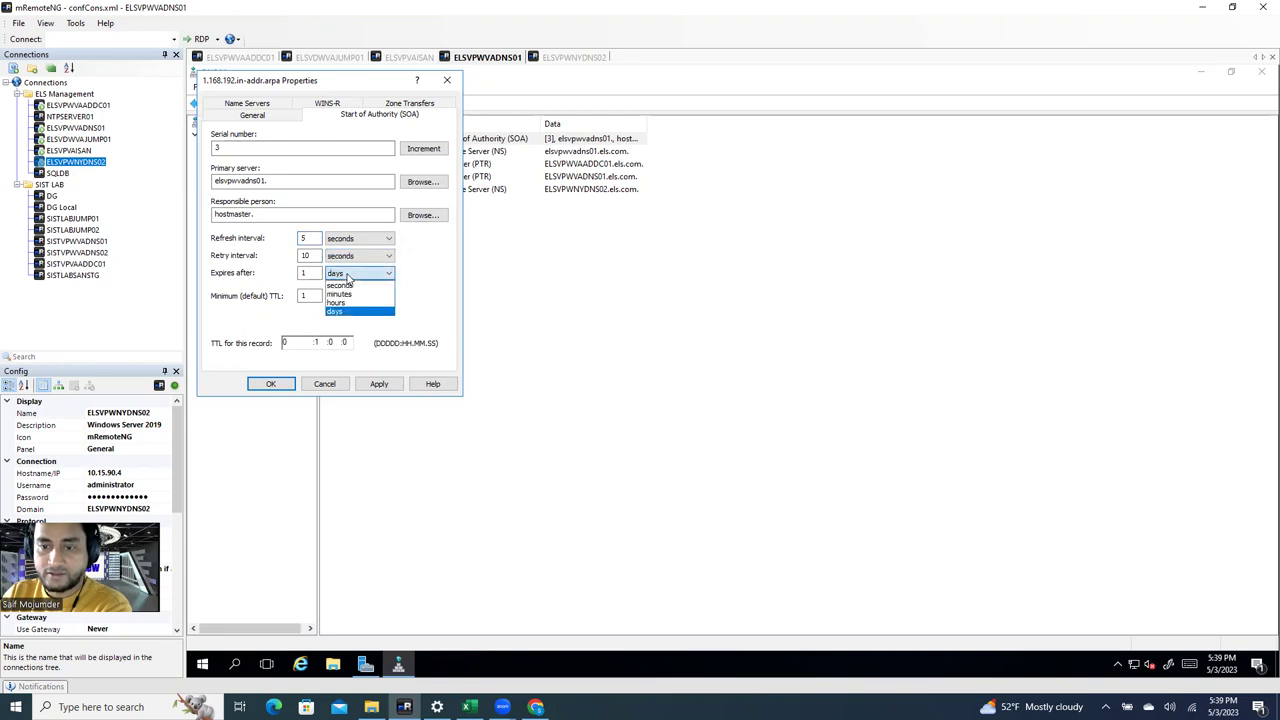
{"action": "left_click", "coordinate": [350, 302]}
{"action": "left_click", "coordinate": [350, 296]}
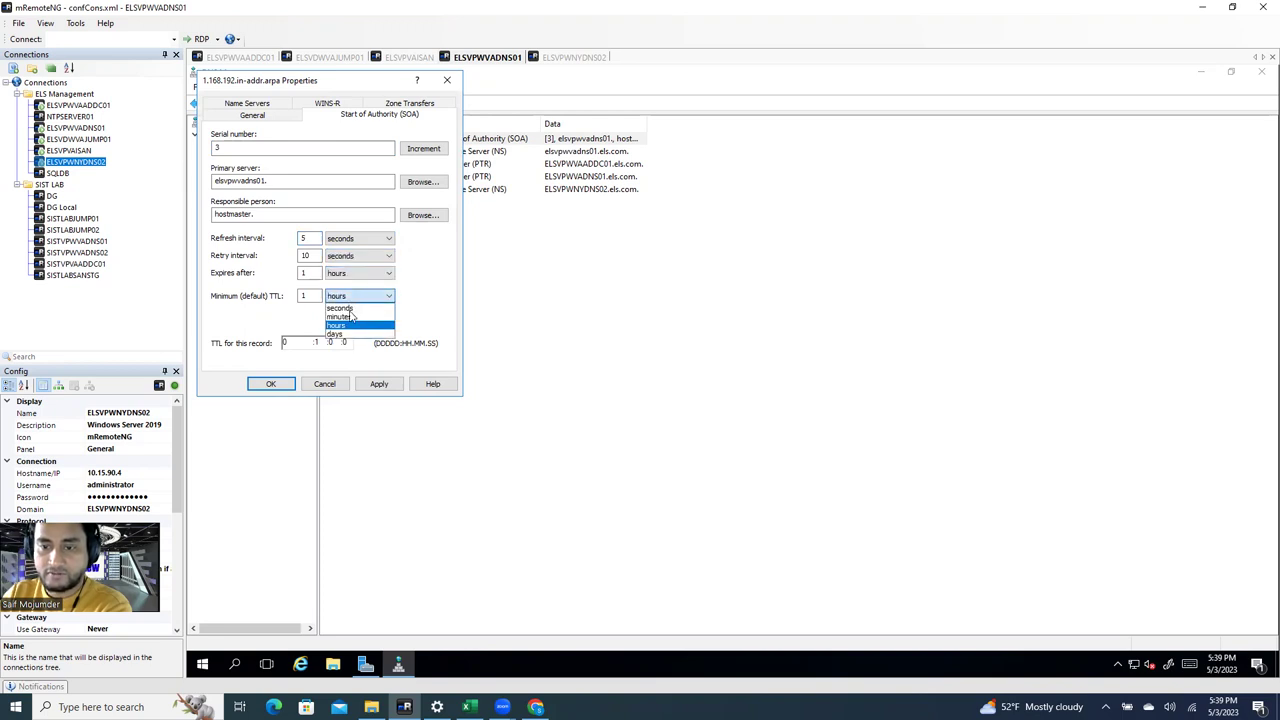
{"action": "left_click", "coordinate": [354, 318]}
{"action": "left_click", "coordinate": [379, 385]}
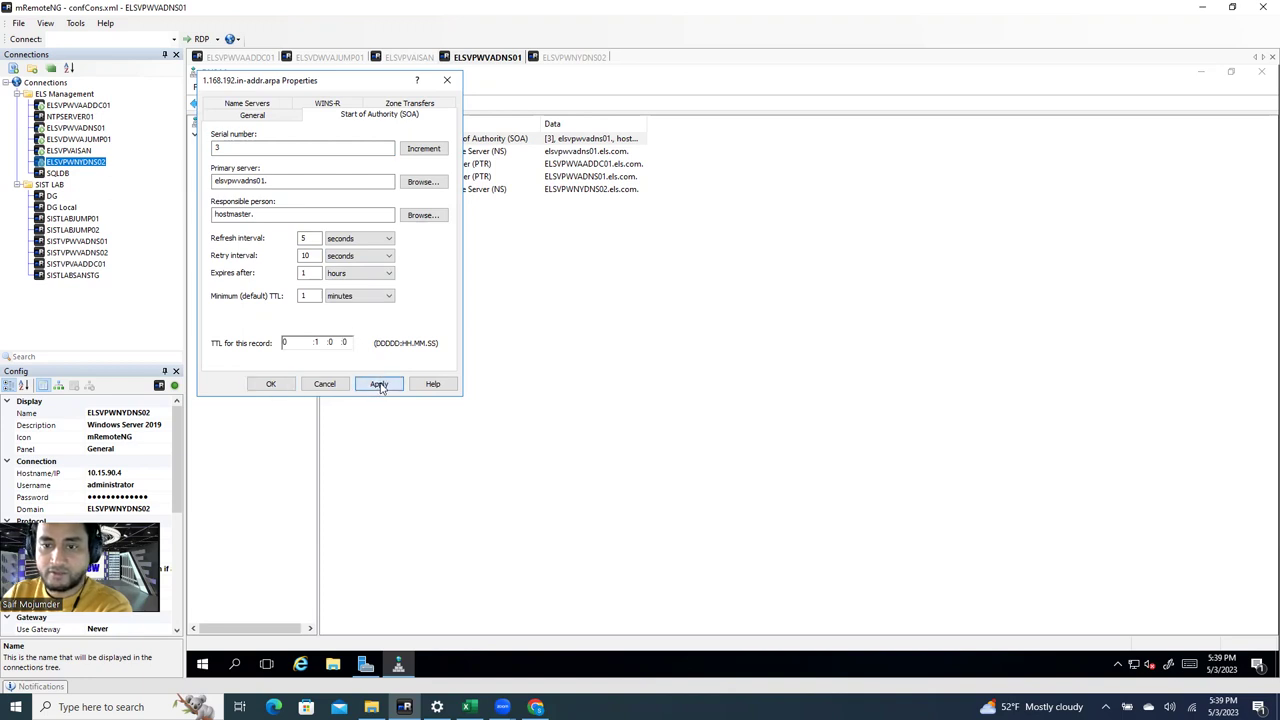
{"action": "left_click", "coordinate": [271, 384]}
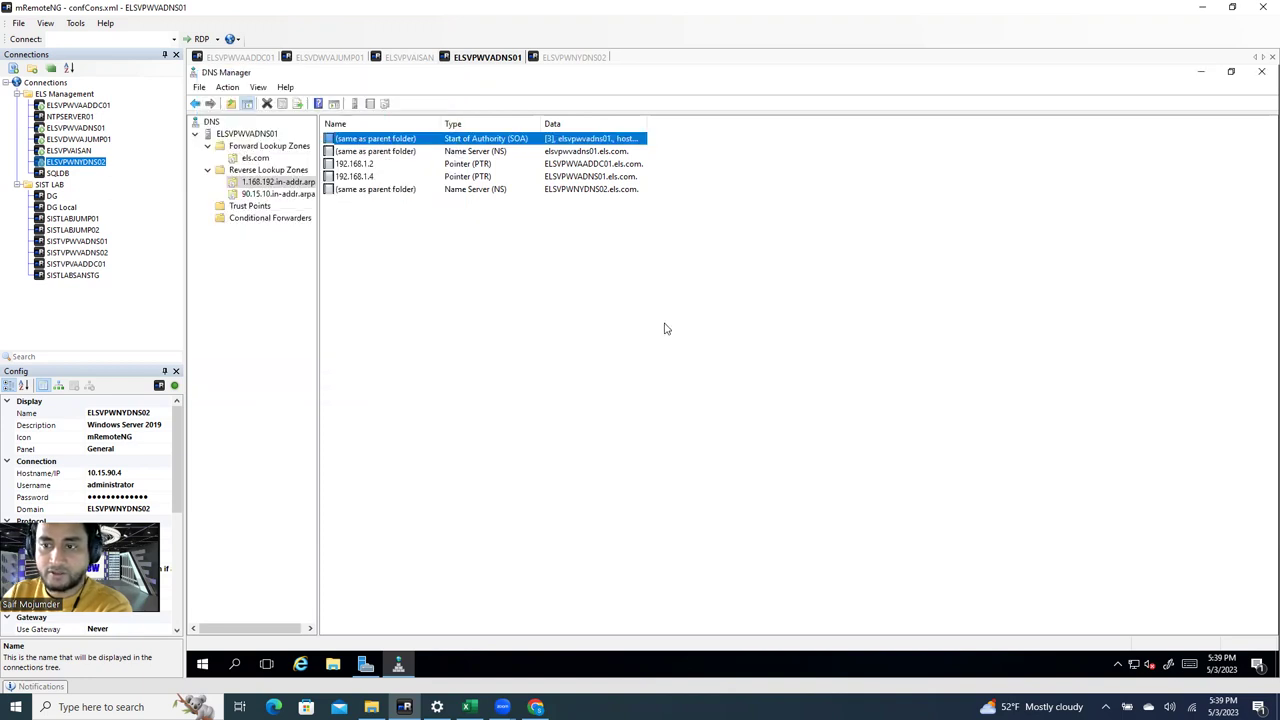
- Open 90.15.10.in-addr.arpa Properties on its Start of Authority tab
{"action": "left_click", "coordinate": [278, 195]}
{"action": "right_click", "coordinate": [283, 199]}
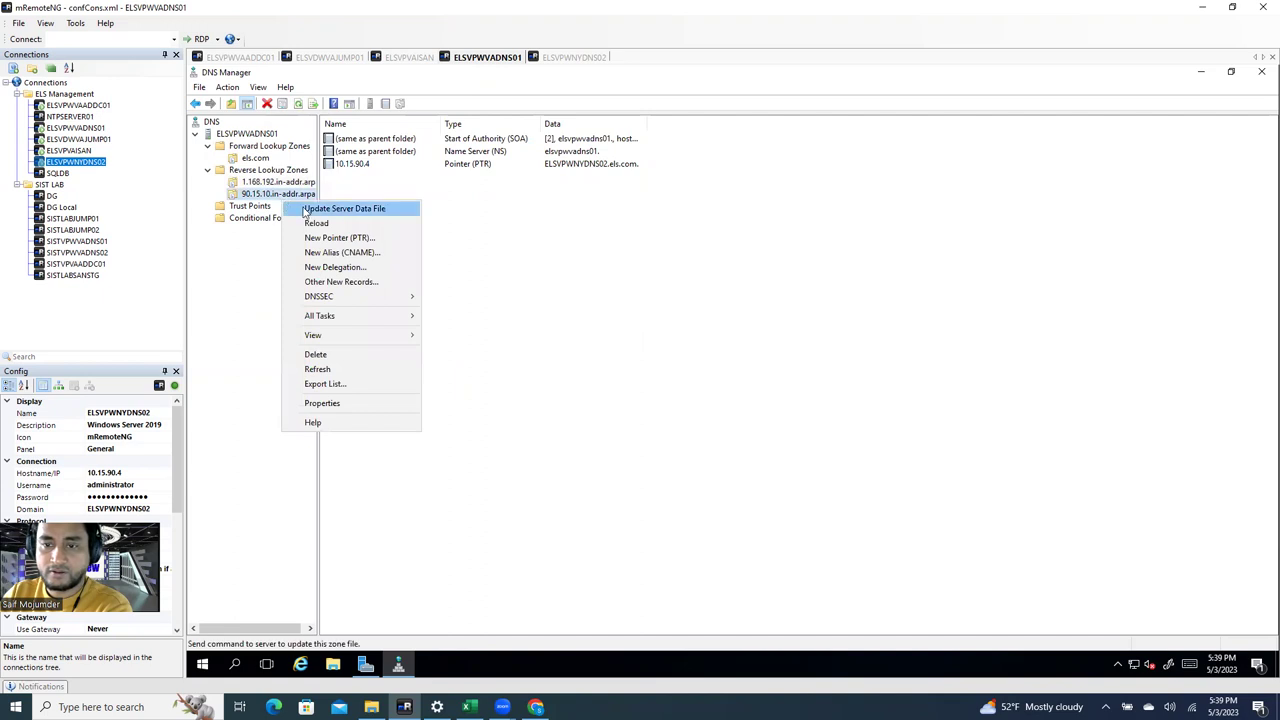
{"action": "left_click", "coordinate": [343, 403]}
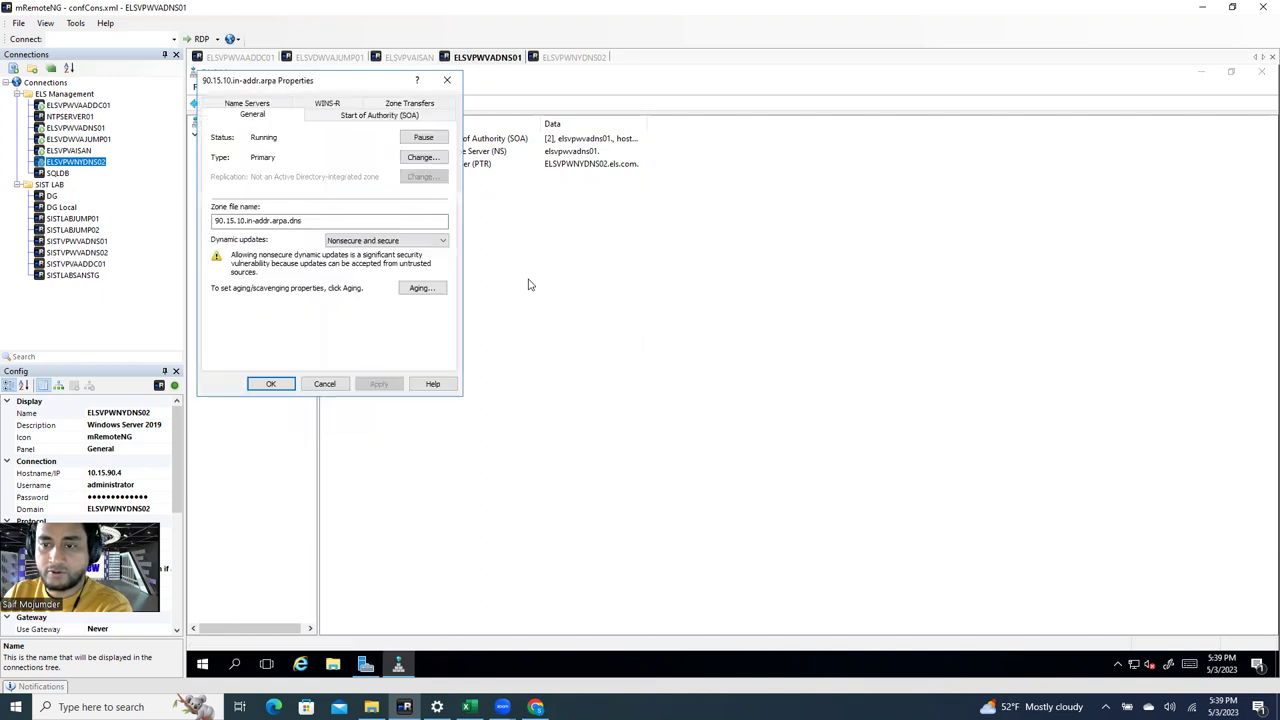
{"action": "left_click", "coordinate": [372, 116]}
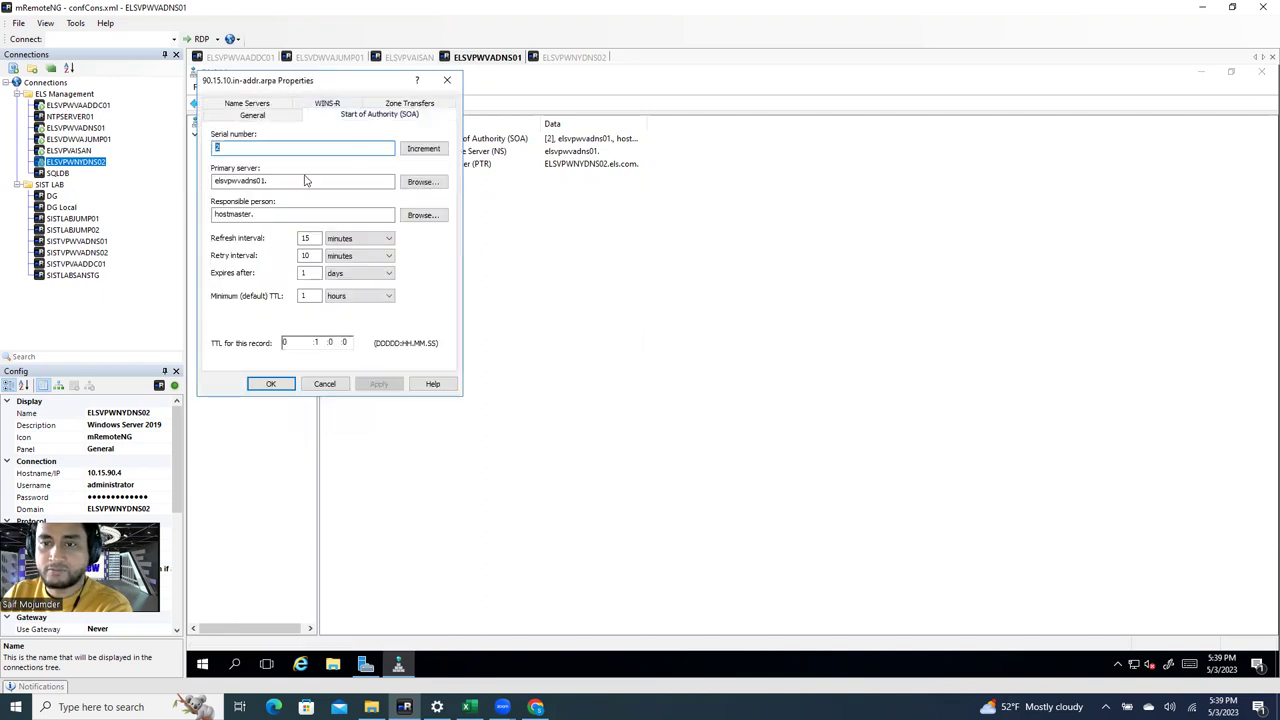
- Set refresh 5 seconds, retry 10 seconds, expiry 1 hour, minimum TTL 1 minute, and apply
{"action": "left_click", "coordinate": [357, 238]}
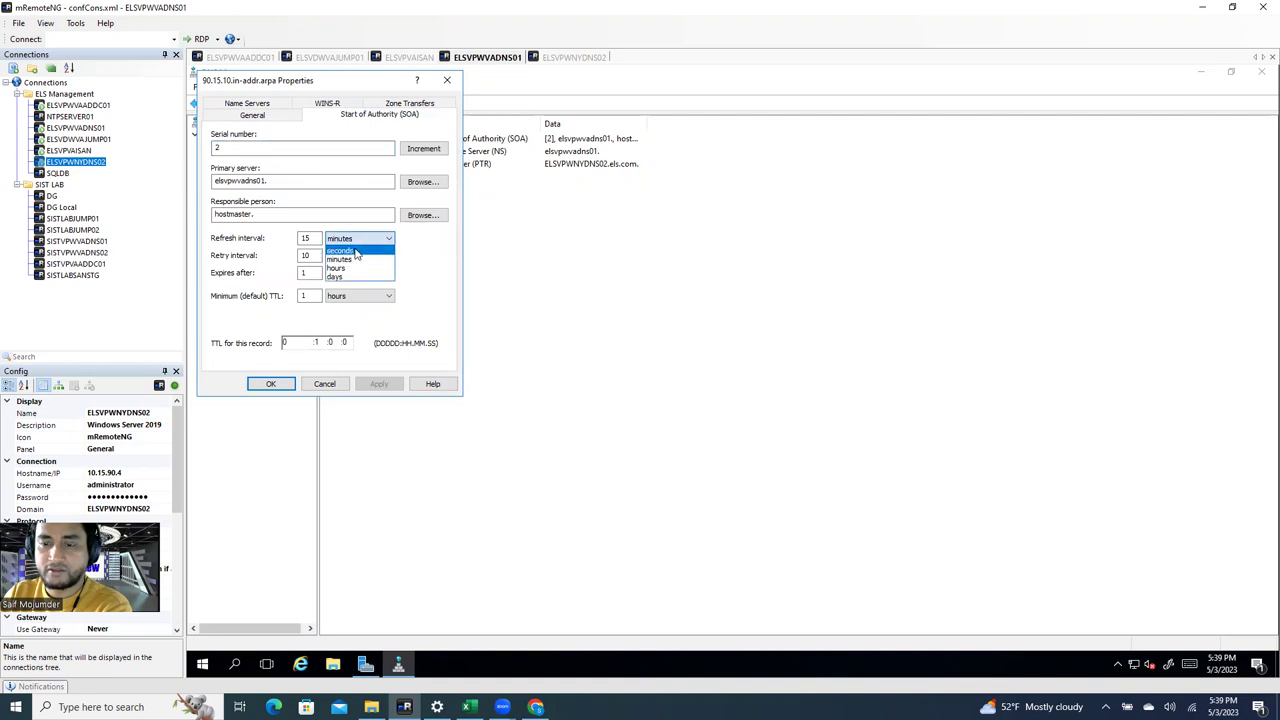
{"action": "left_click", "coordinate": [345, 250]}
{"action": "left_click_drag", "start_coordinate": [314, 236], "coordinate": [290, 236]}
{"action": "type", "text": "5"}
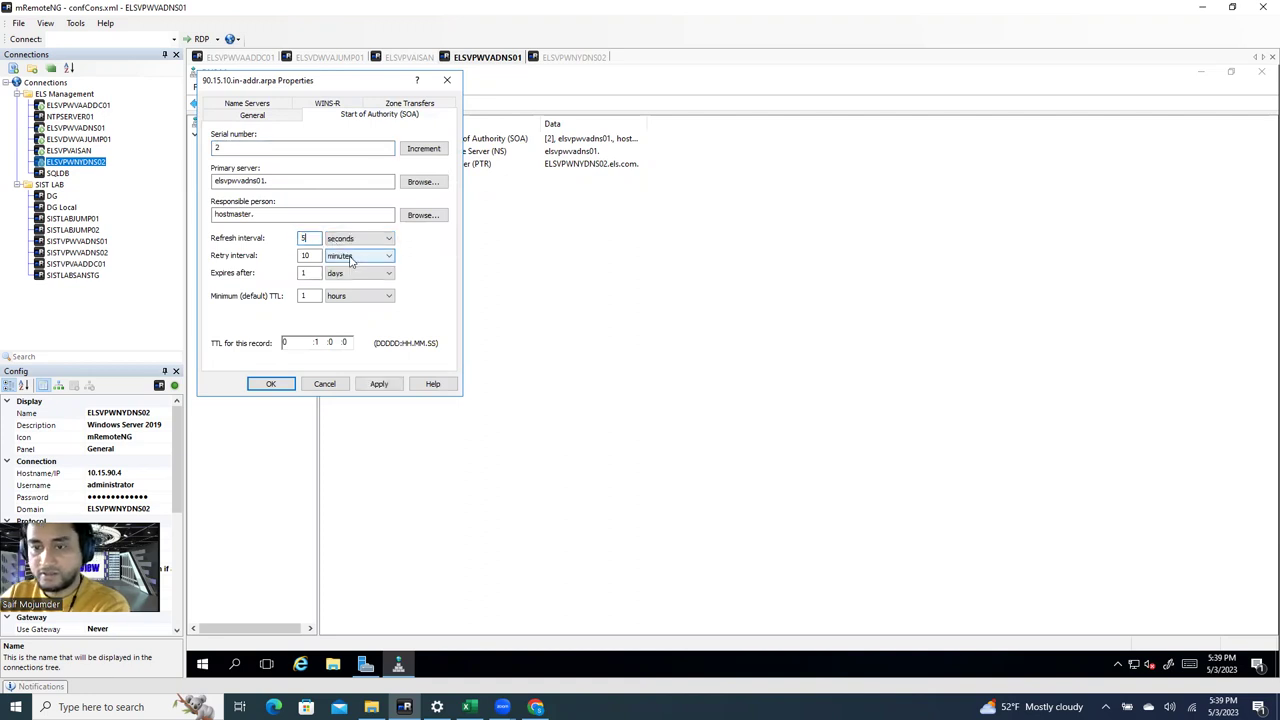
{"action": "left_click", "coordinate": [352, 256]}
{"action": "left_click", "coordinate": [342, 268]}
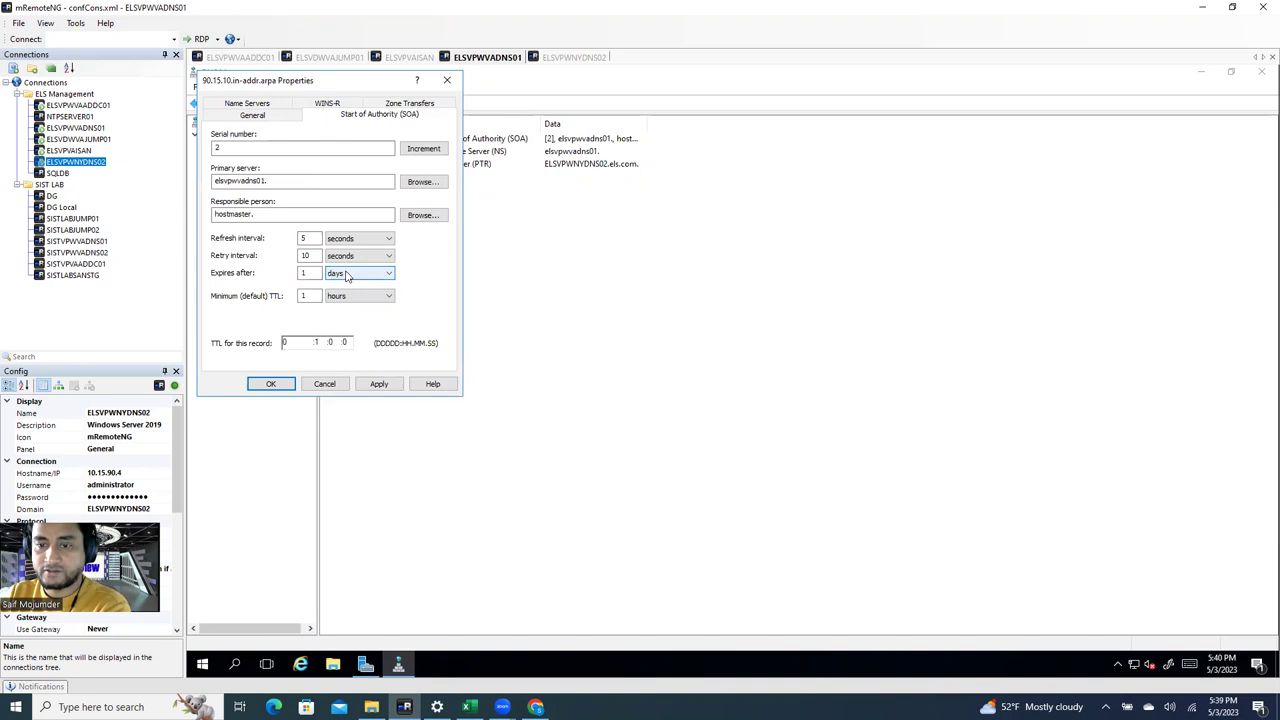
{"action": "left_click", "coordinate": [349, 276]}
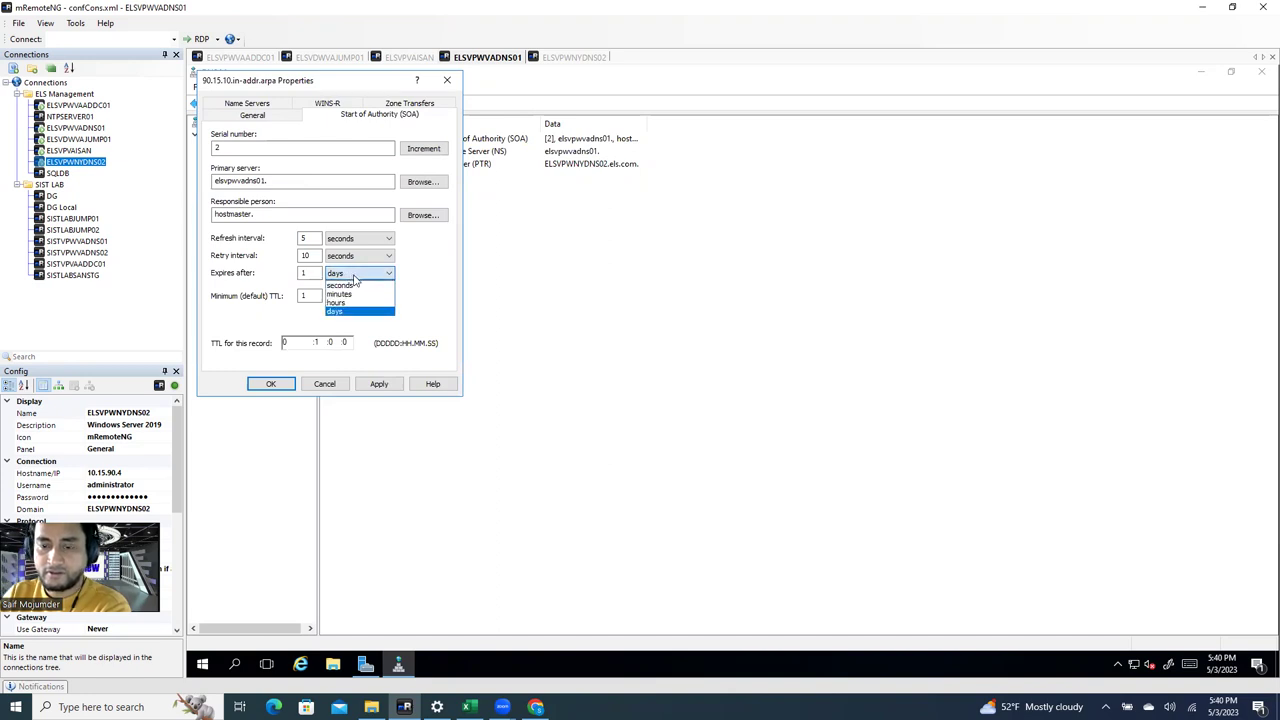
{"action": "left_click", "coordinate": [345, 302]}
{"action": "left_click", "coordinate": [345, 300]}
{"action": "left_click", "coordinate": [346, 316]}
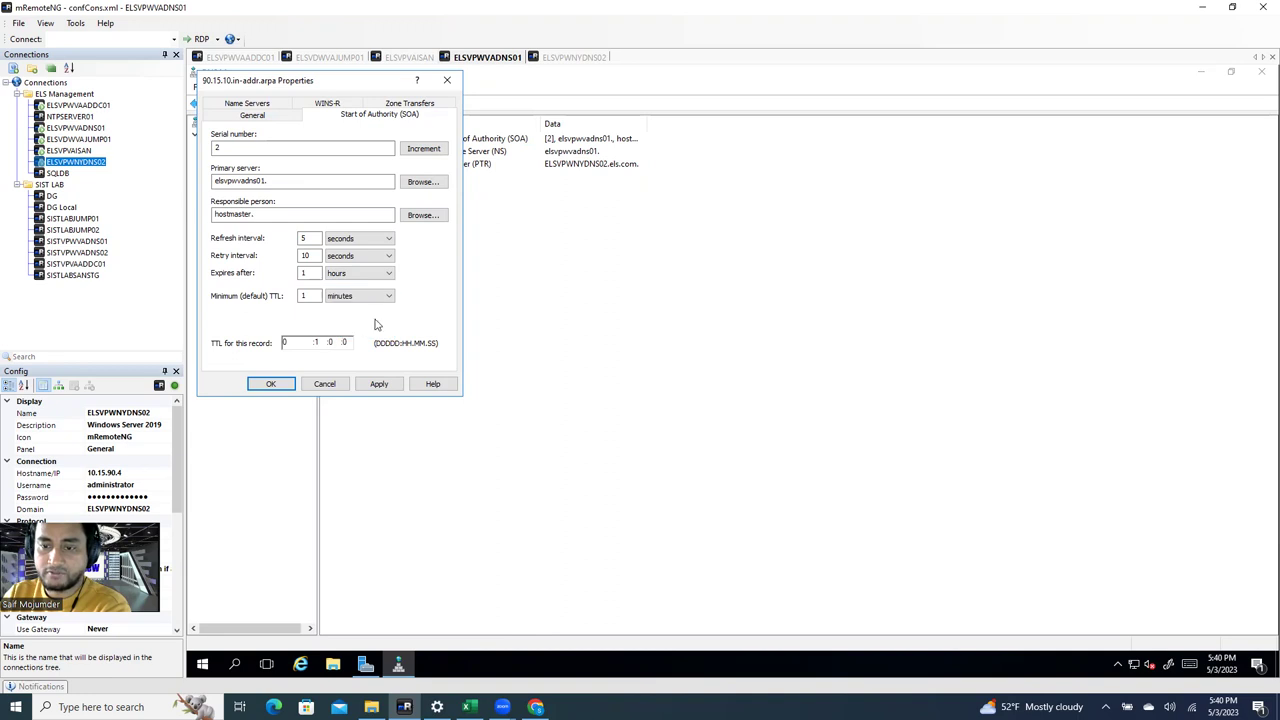
{"action": "left_click", "coordinate": [380, 385]}
{"action": "left_click", "coordinate": [285, 385]}
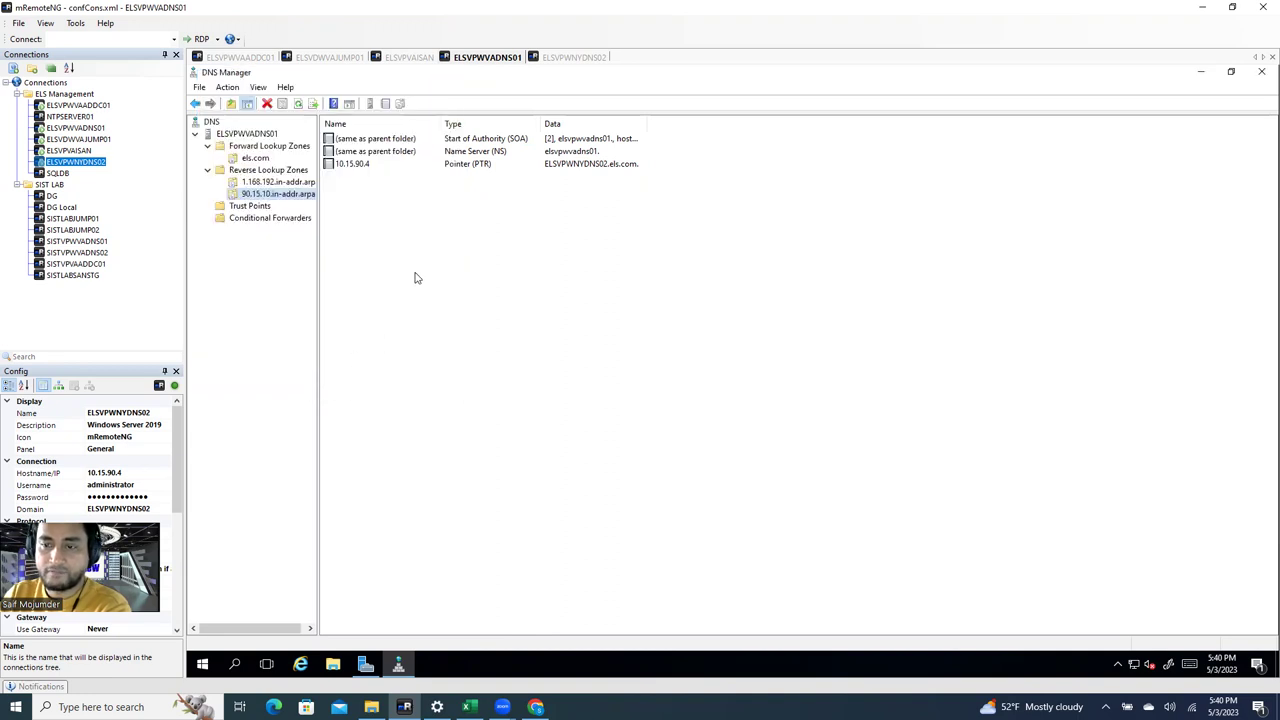
- Correct the existing 90.15.10 name server to elsvpwvadns01.els.com and resolve its address
{"action": "left_click", "coordinate": [493, 156]}
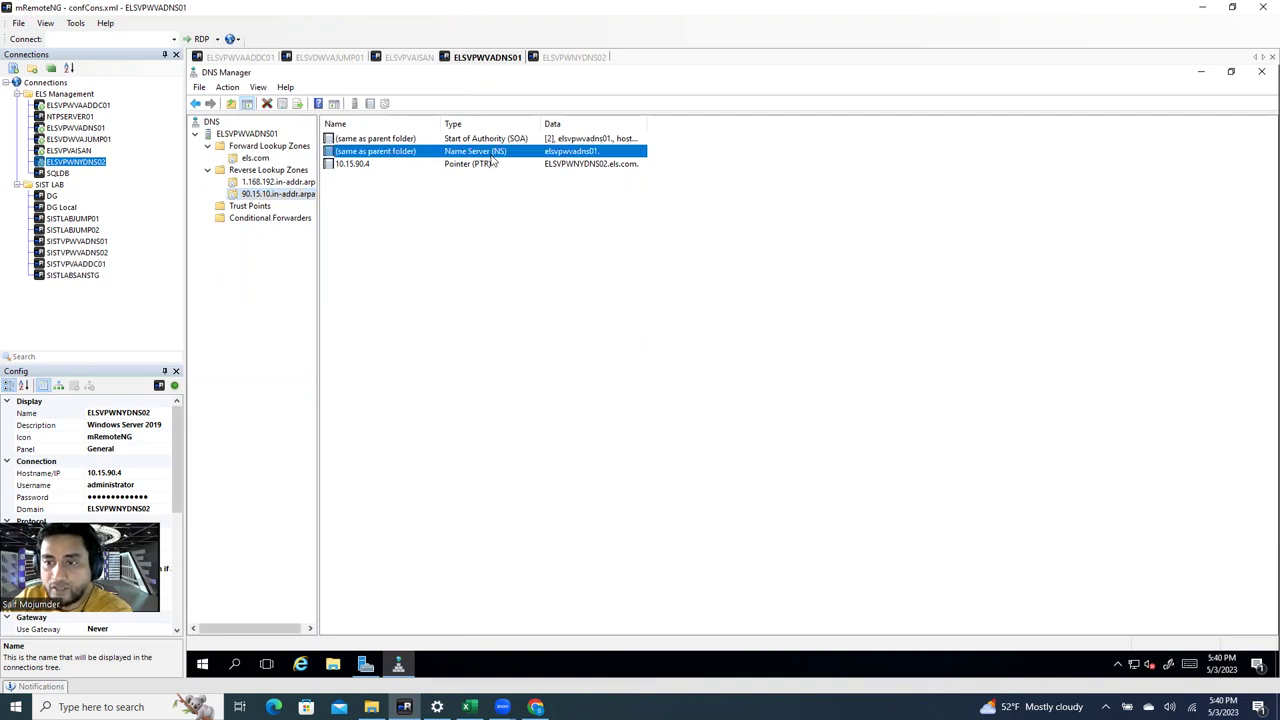
{"action": "double_click", "coordinate": [493, 156]}
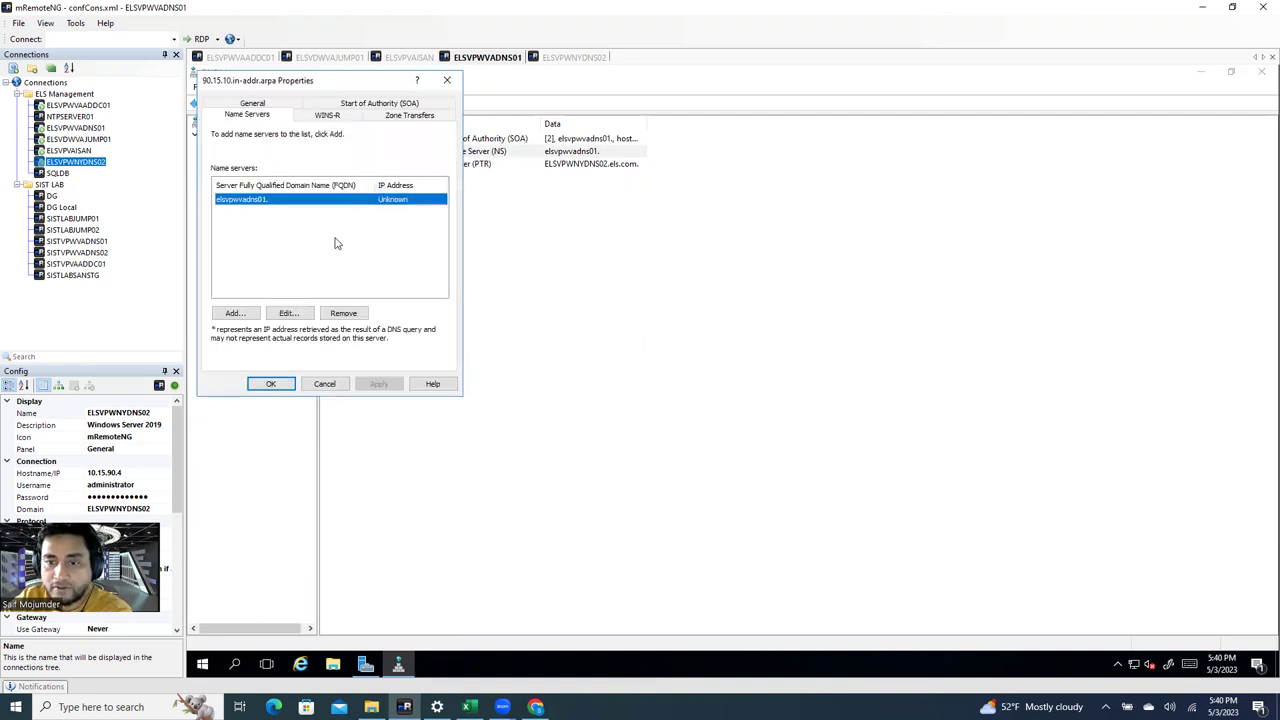
{"action": "left_click", "coordinate": [288, 313]}
{"action": "left_click", "coordinate": [288, 163]}
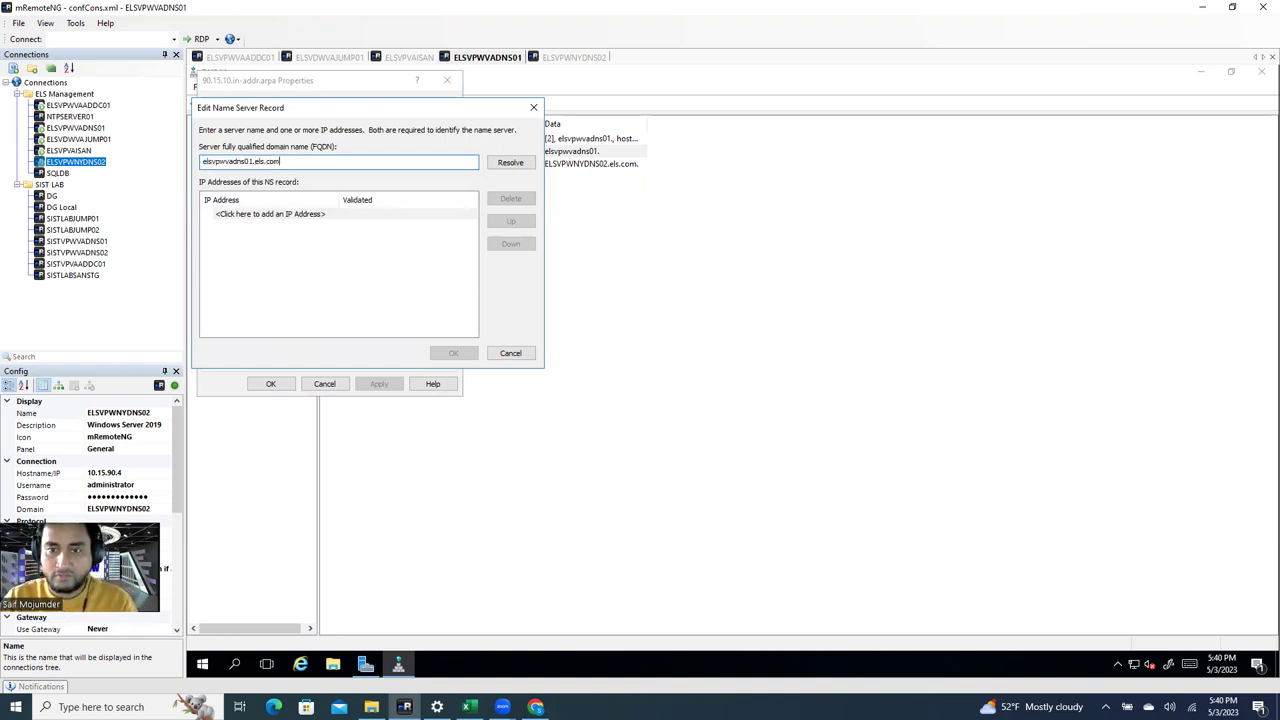
{"action": "left_click", "coordinate": [512, 162]}
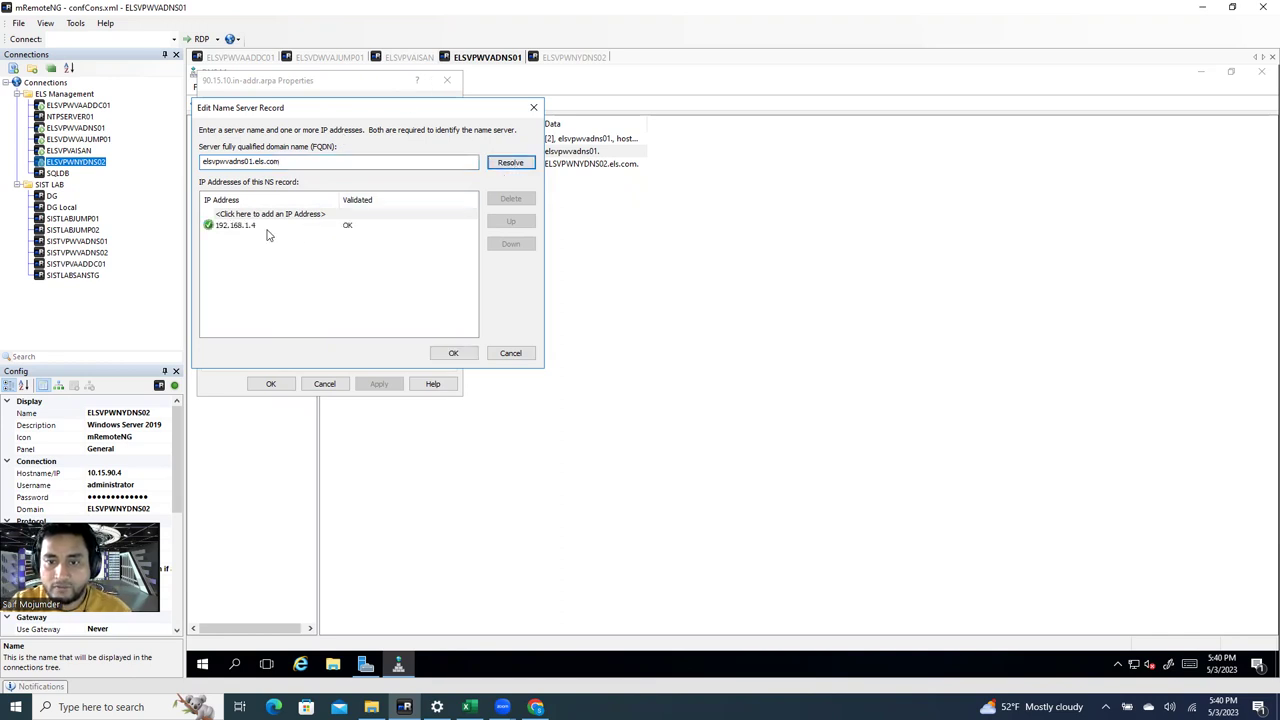
{"action": "left_click", "coordinate": [270, 229]}
{"action": "left_click", "coordinate": [434, 352]}
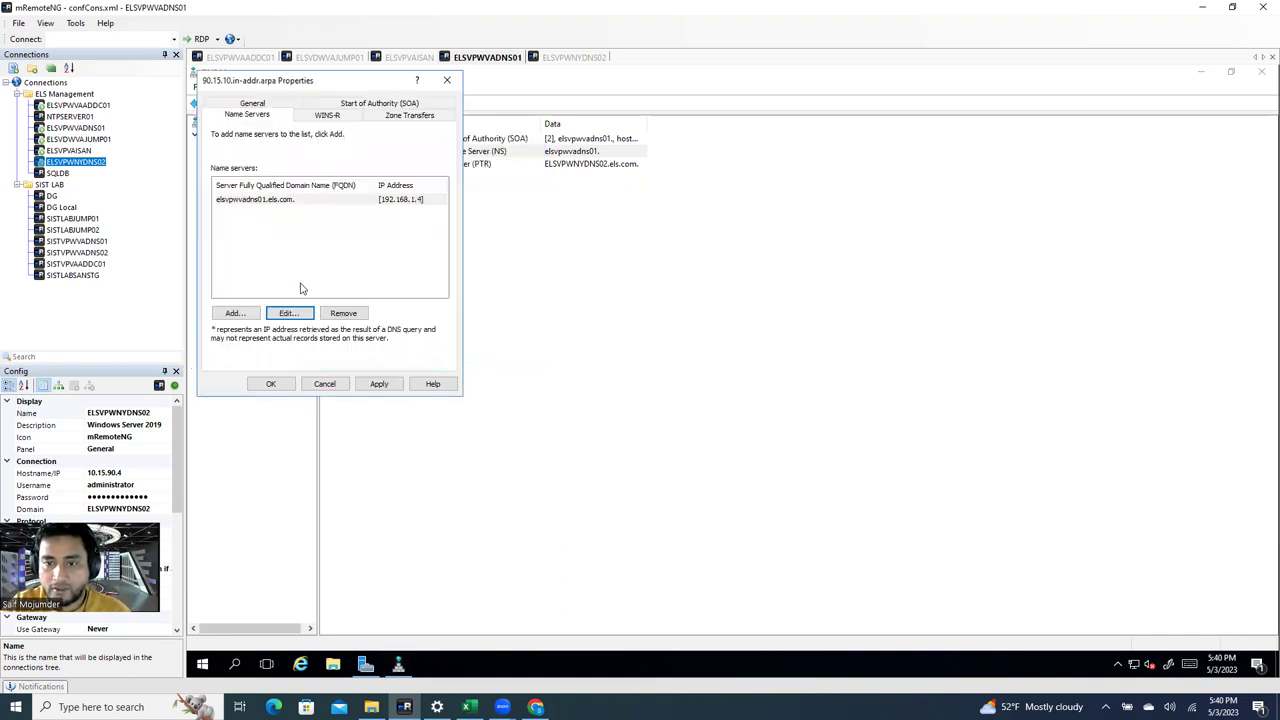
- Add ELSVPWNYDNS02.els.com at 10.15.90.4 as a name server and apply
{"action": "left_click", "coordinate": [240, 314]}
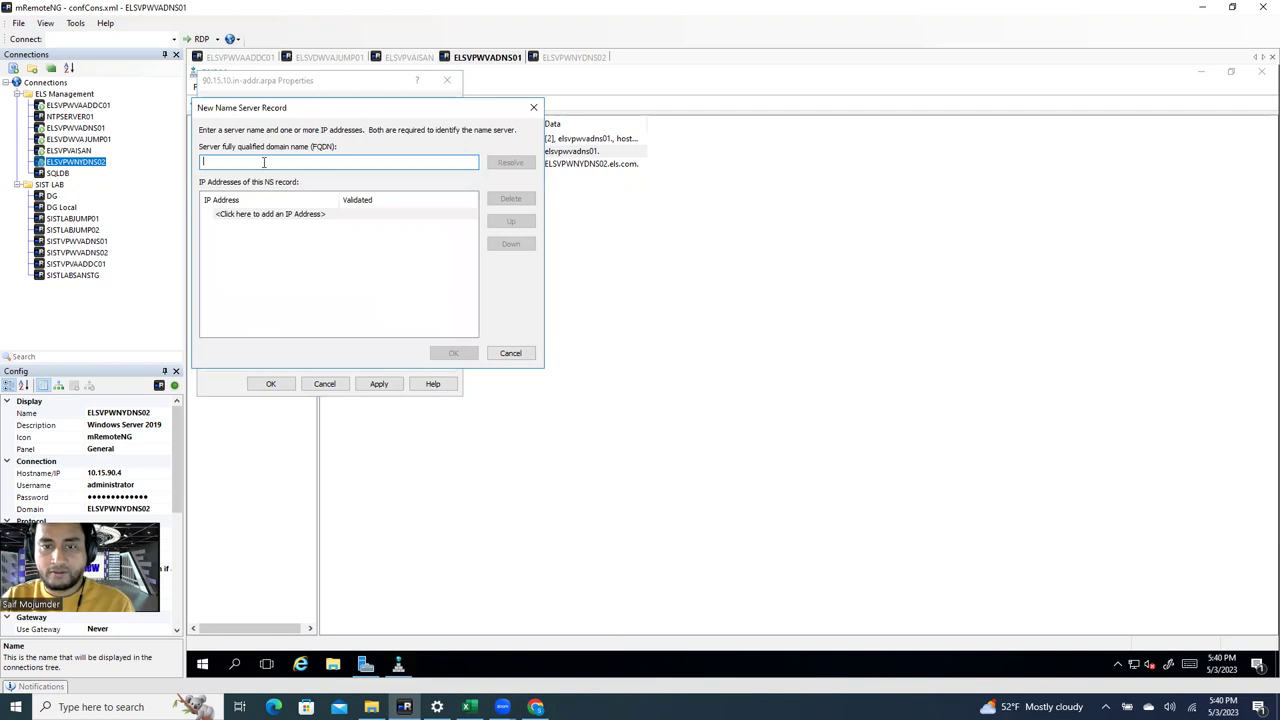
{"action": "type", "text": "ELSVPWNYDNS02"}
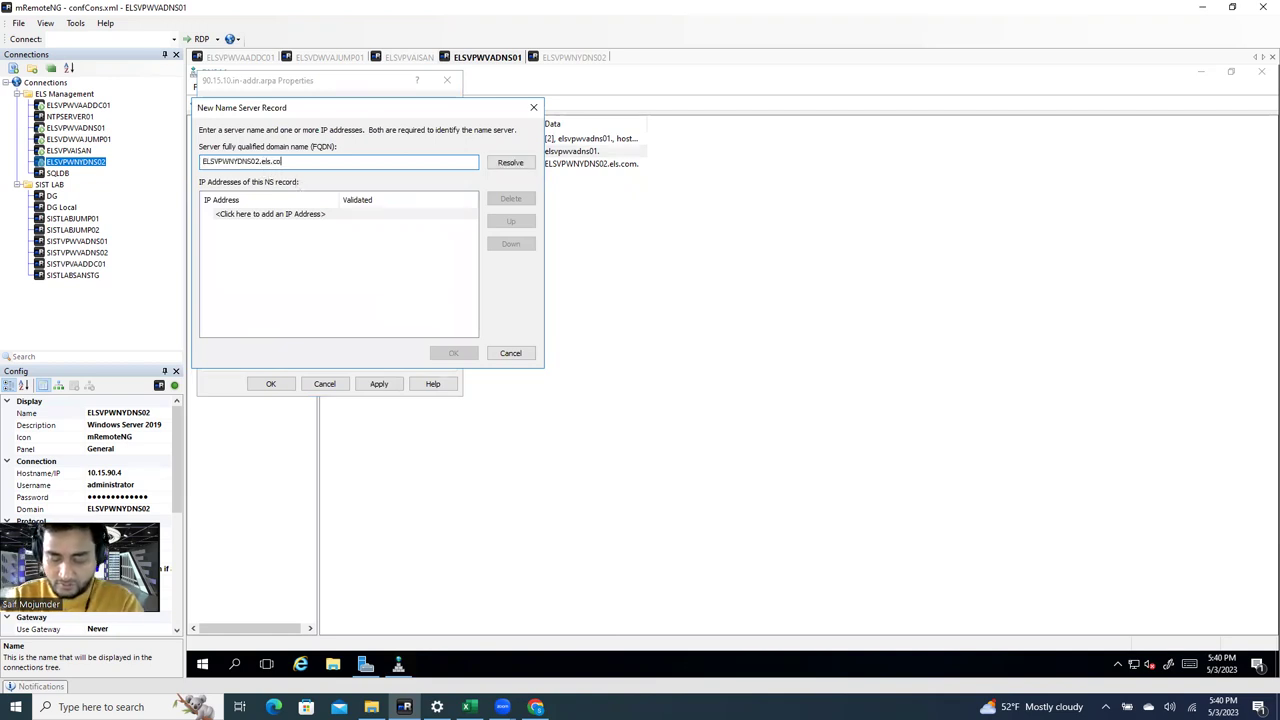
{"action": "left_click", "coordinate": [490, 162]}
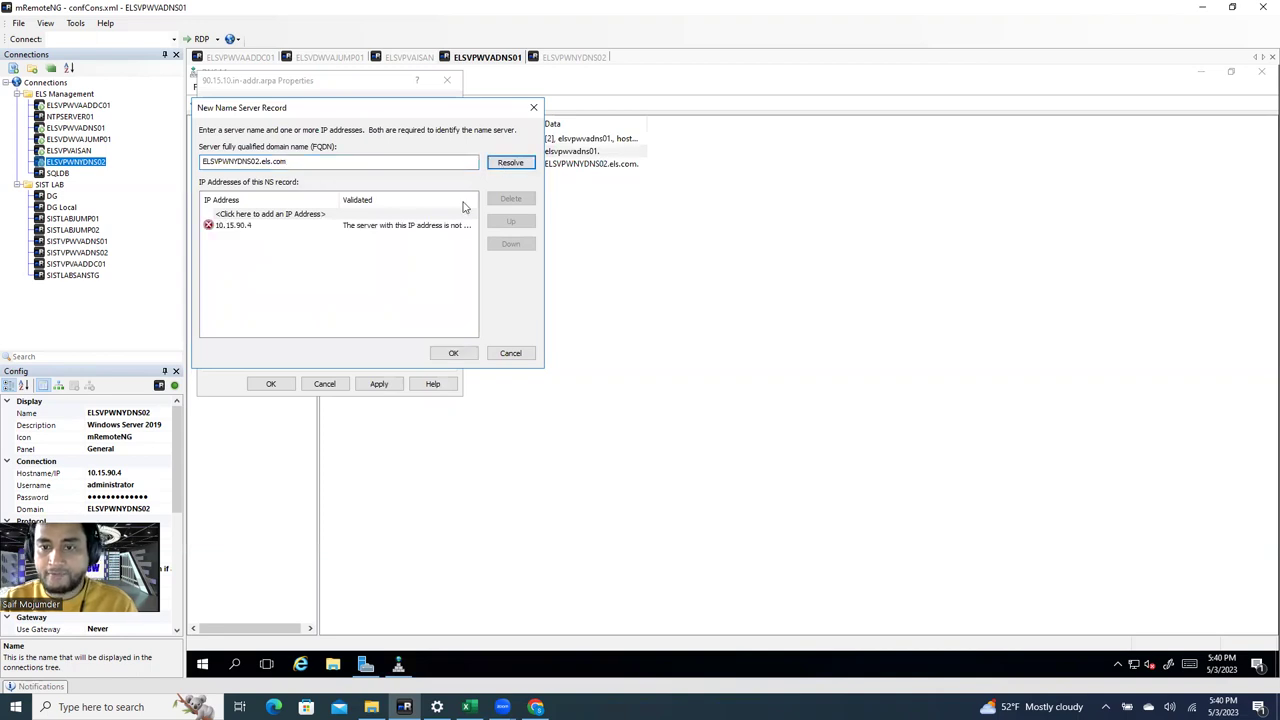
{"action": "left_click", "coordinate": [292, 228]}
{"action": "left_click", "coordinate": [450, 354]}
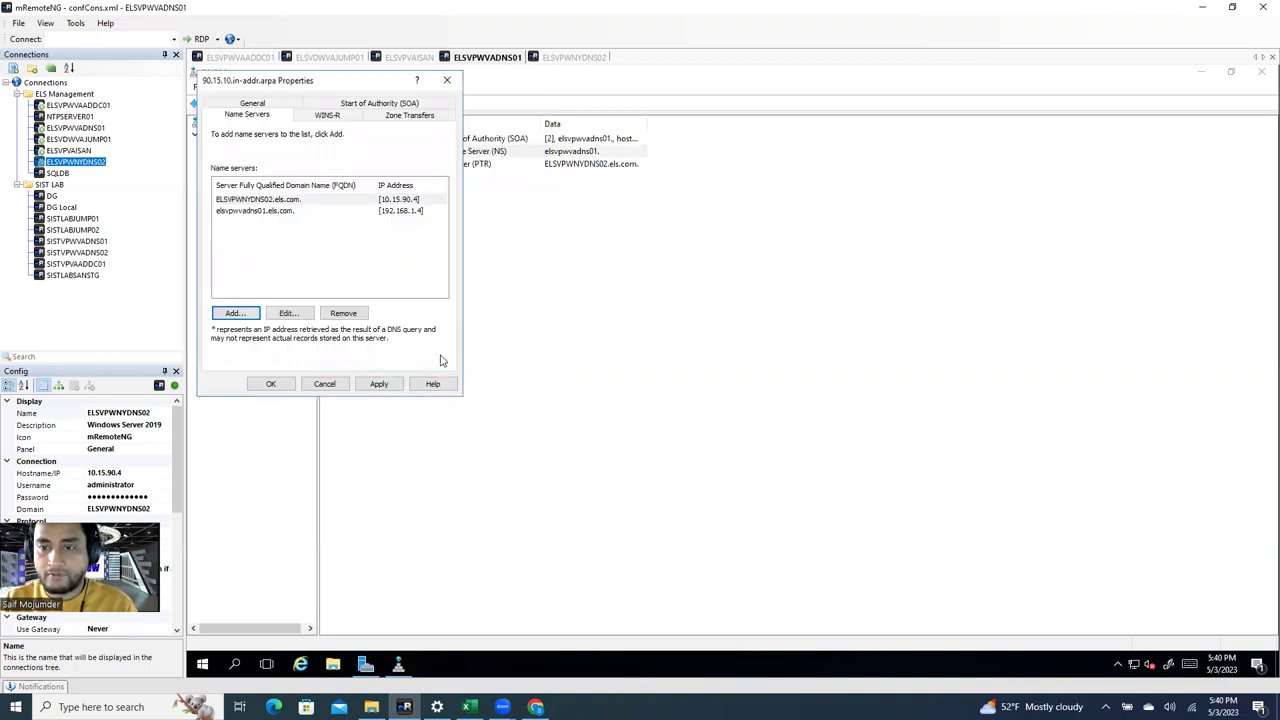
{"action": "left_click", "coordinate": [378, 384]}
{"action": "left_click", "coordinate": [270, 384]}
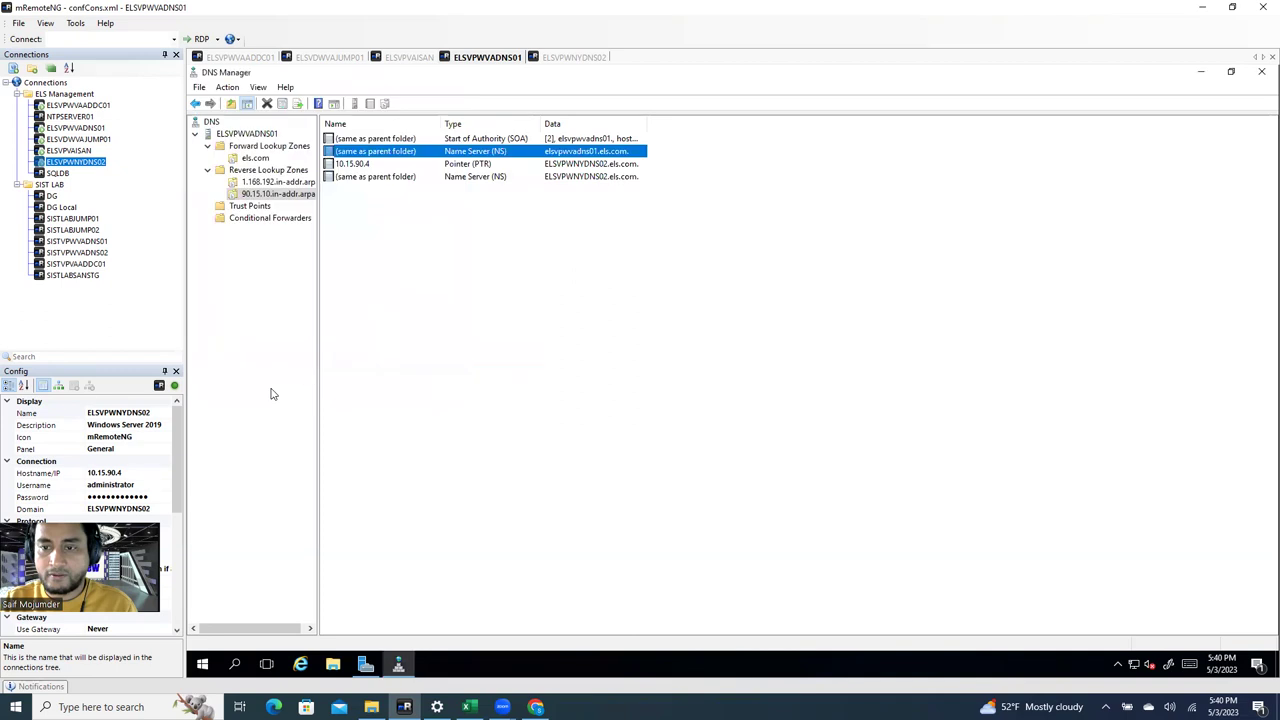
{"action": "left_click", "coordinate": [503, 140]}
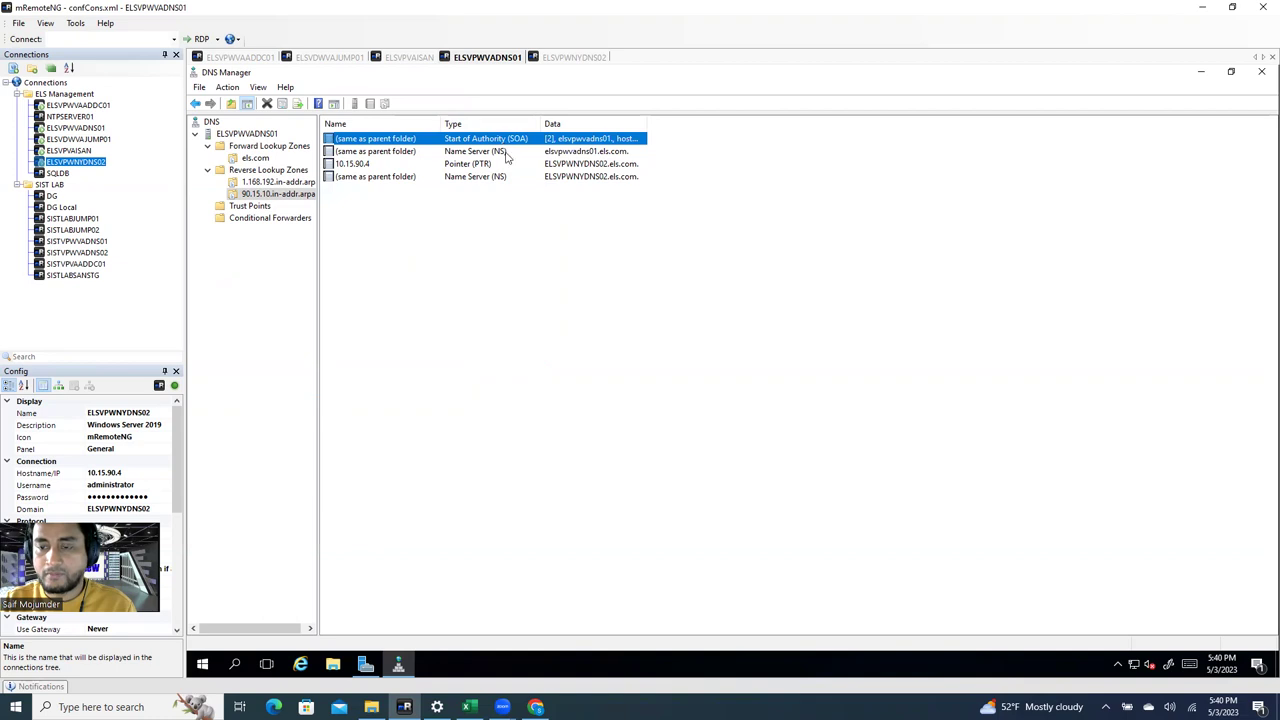
- In the 90.15.10.in-addr.arpa zone properties, set Notify to only the listed servers
{"action": "double_click", "coordinate": [500, 176]}
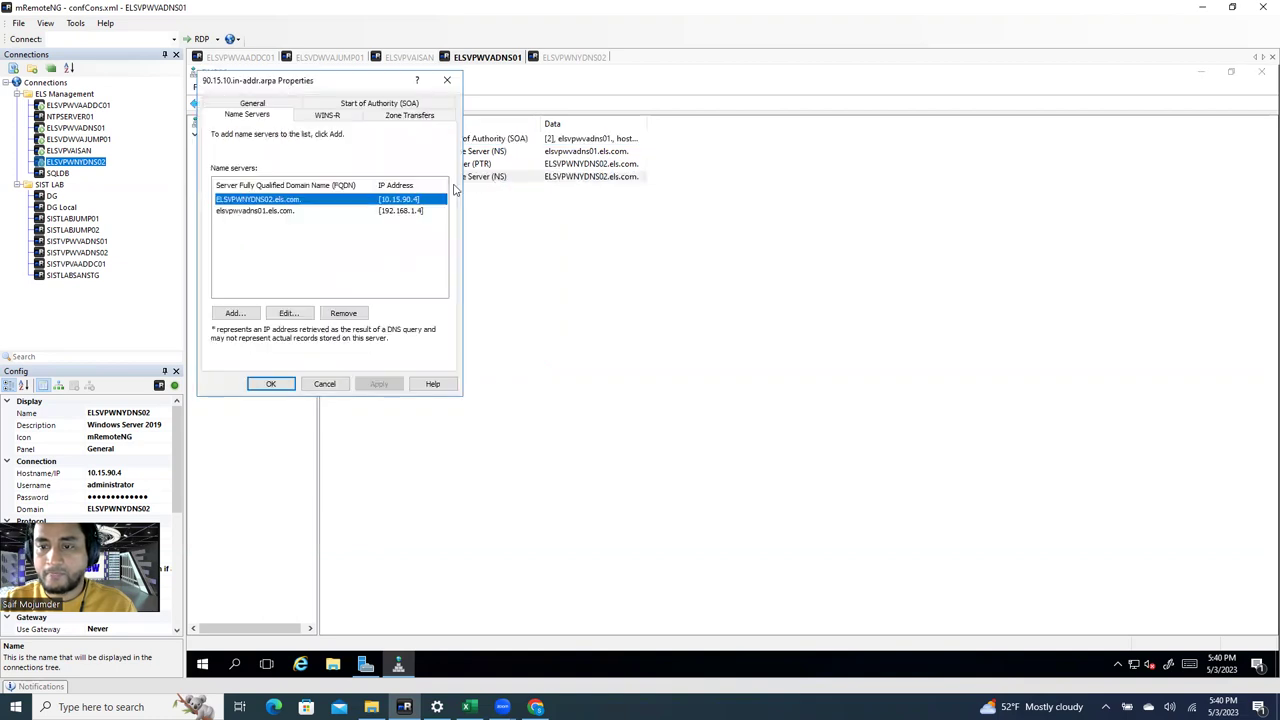
{"action": "left_click", "coordinate": [326, 116]}
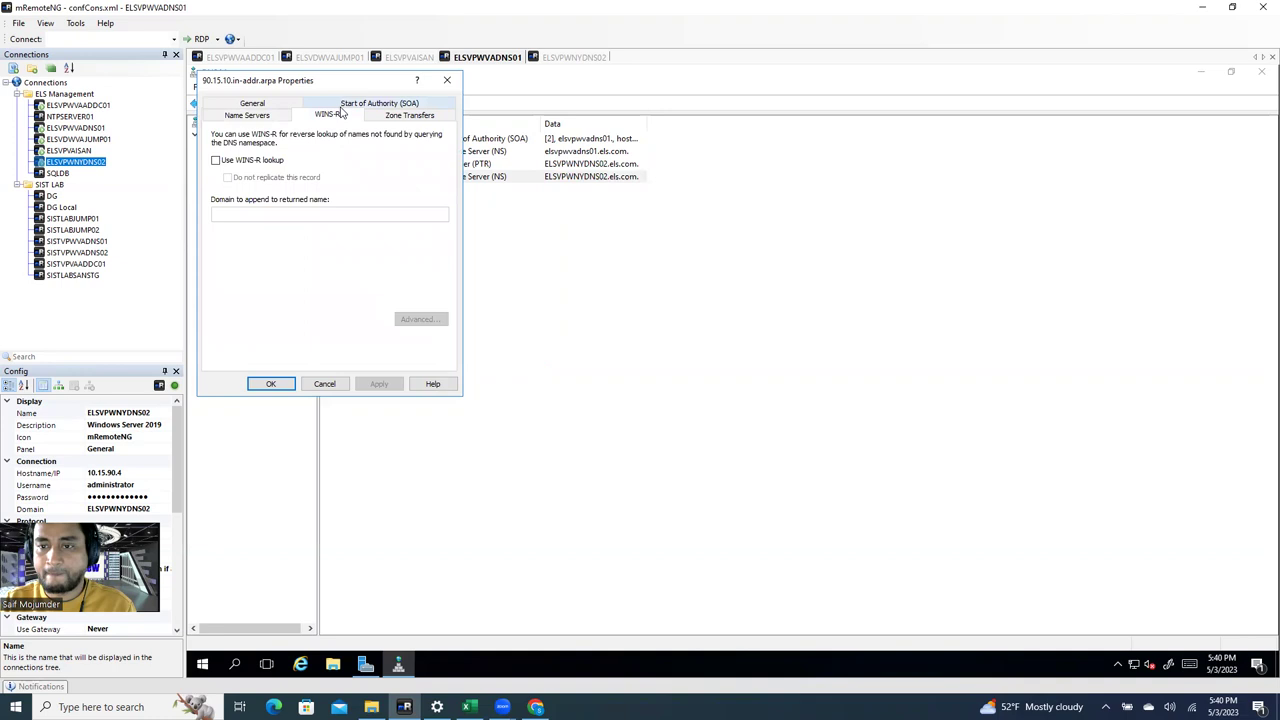
{"action": "left_click", "coordinate": [392, 116]}
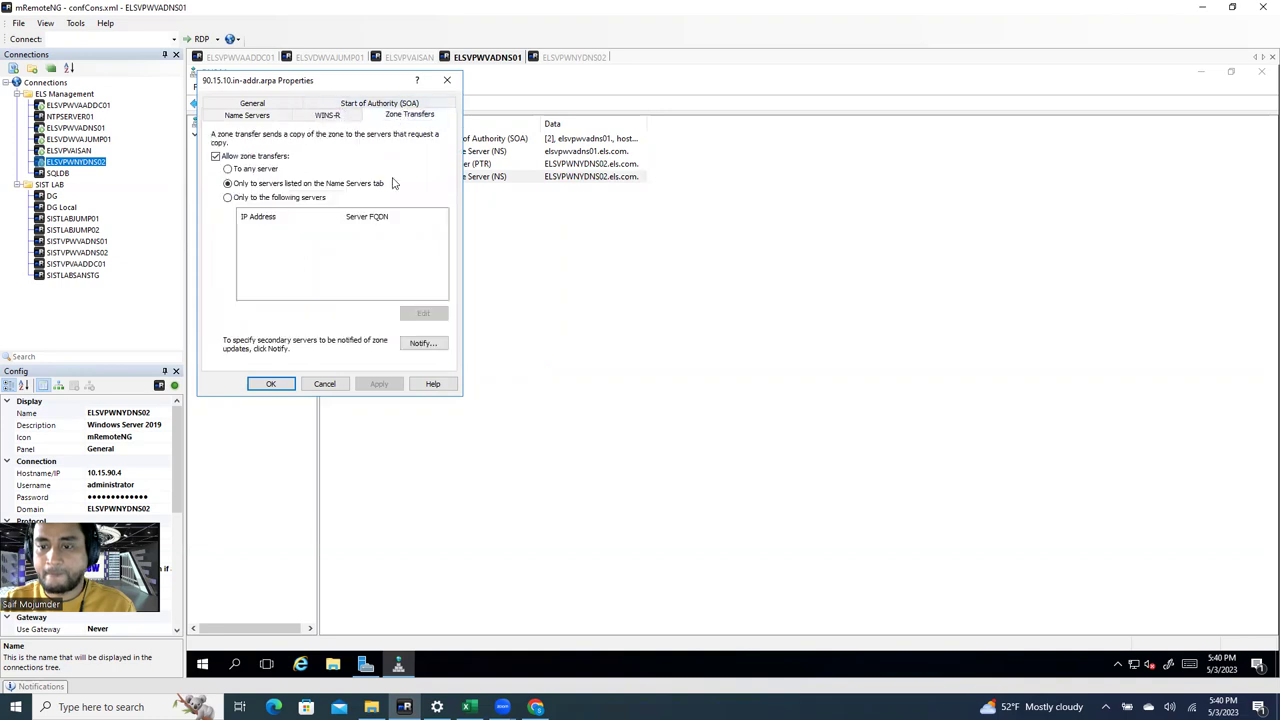
{"action": "left_click", "coordinate": [423, 344]}
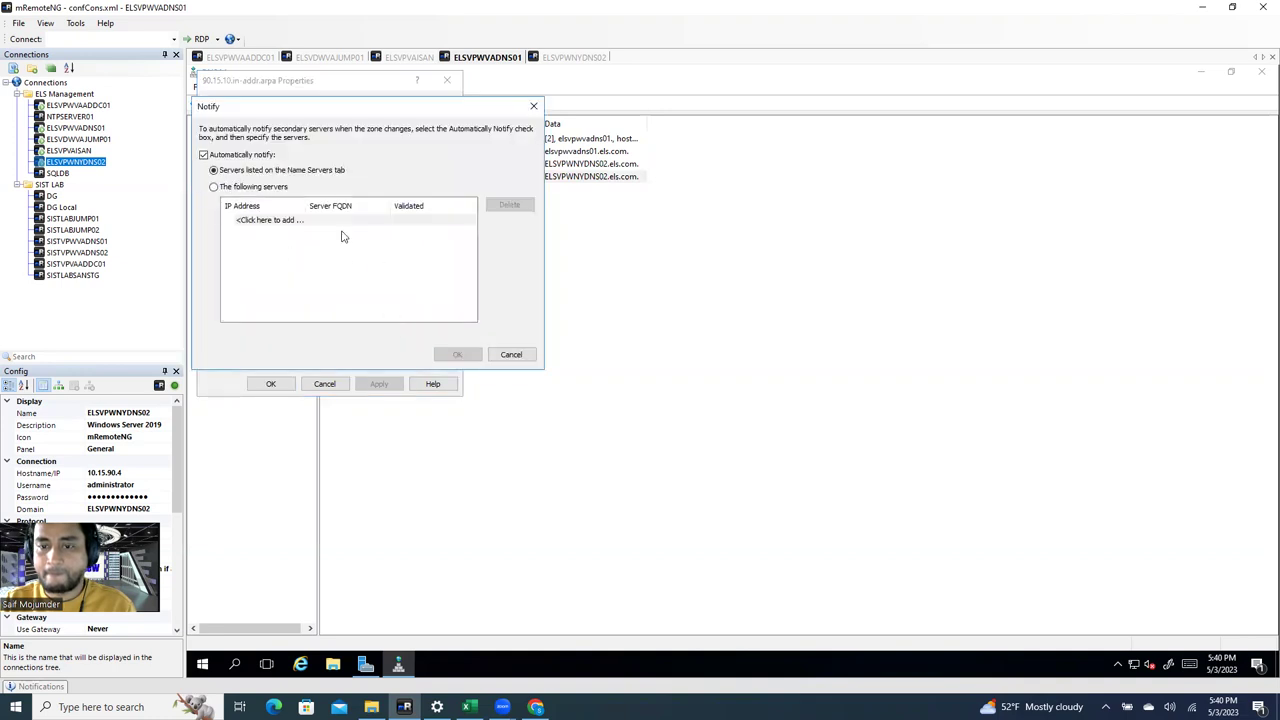
{"action": "left_click", "coordinate": [263, 187]}
- Add 10.15.90.4 as a notify server for the reverse zone
{"action": "left_click", "coordinate": [282, 220]}
{"action": "double_click", "coordinate": [279, 219]}
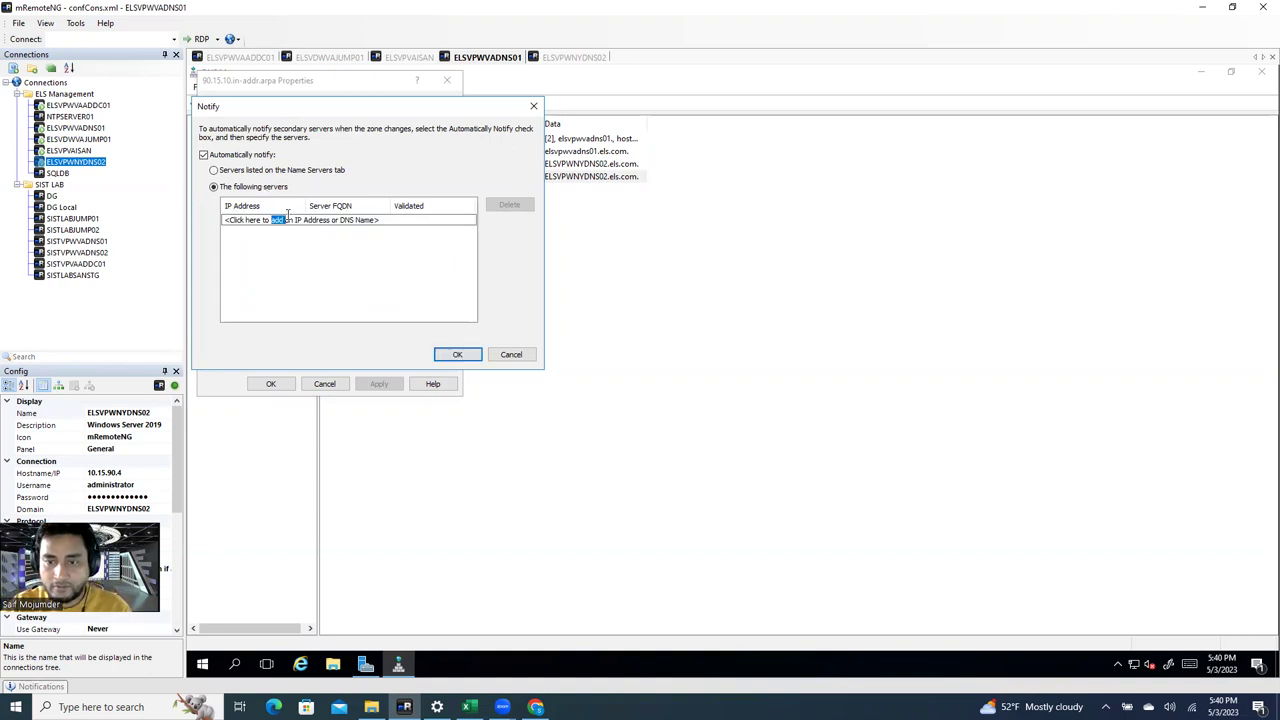
{"action": "left_click_drag", "start_coordinate": [380, 219], "coordinate": [140, 217]}
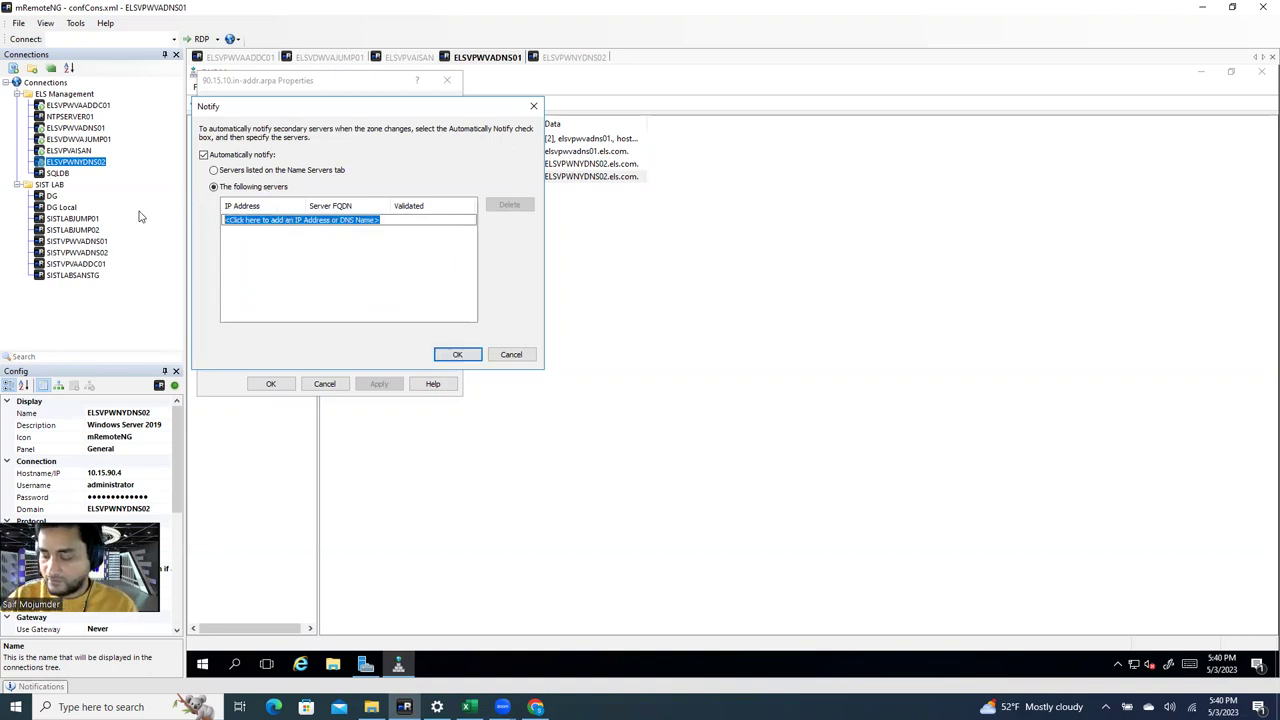
{"action": "type", "text": "10.15.90.4"}
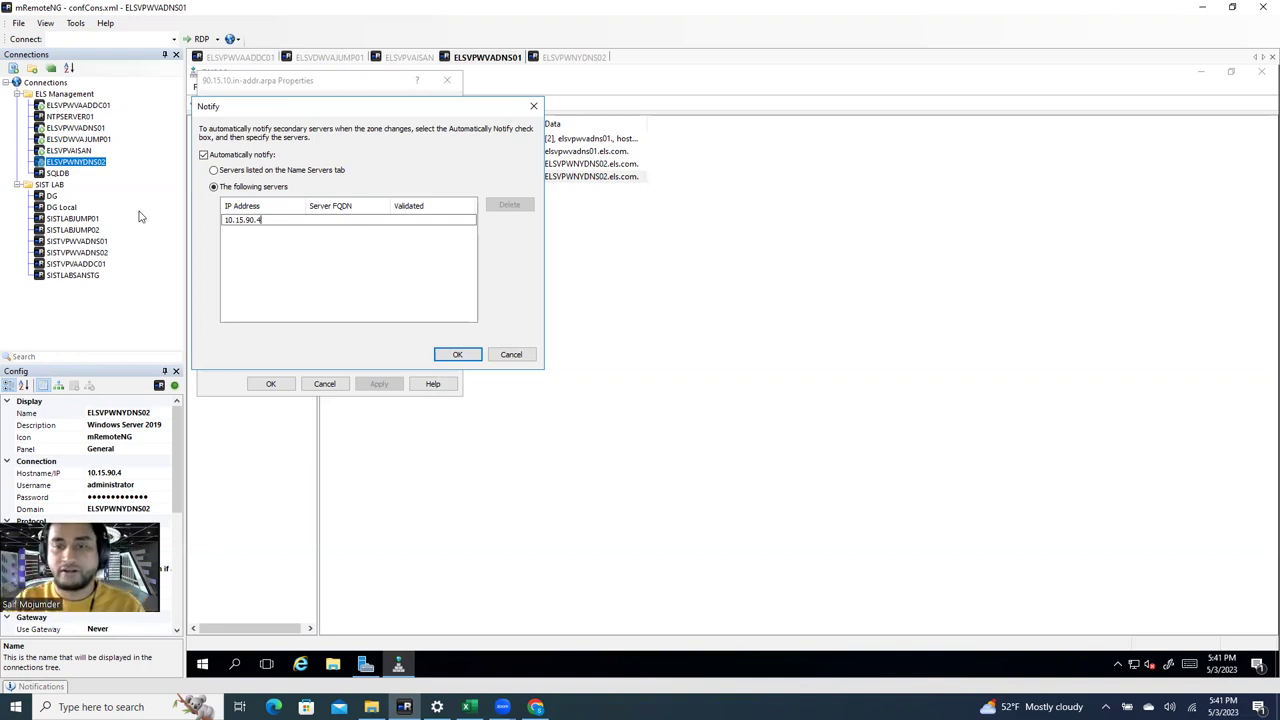
{"action": "left_click", "coordinate": [365, 291]}
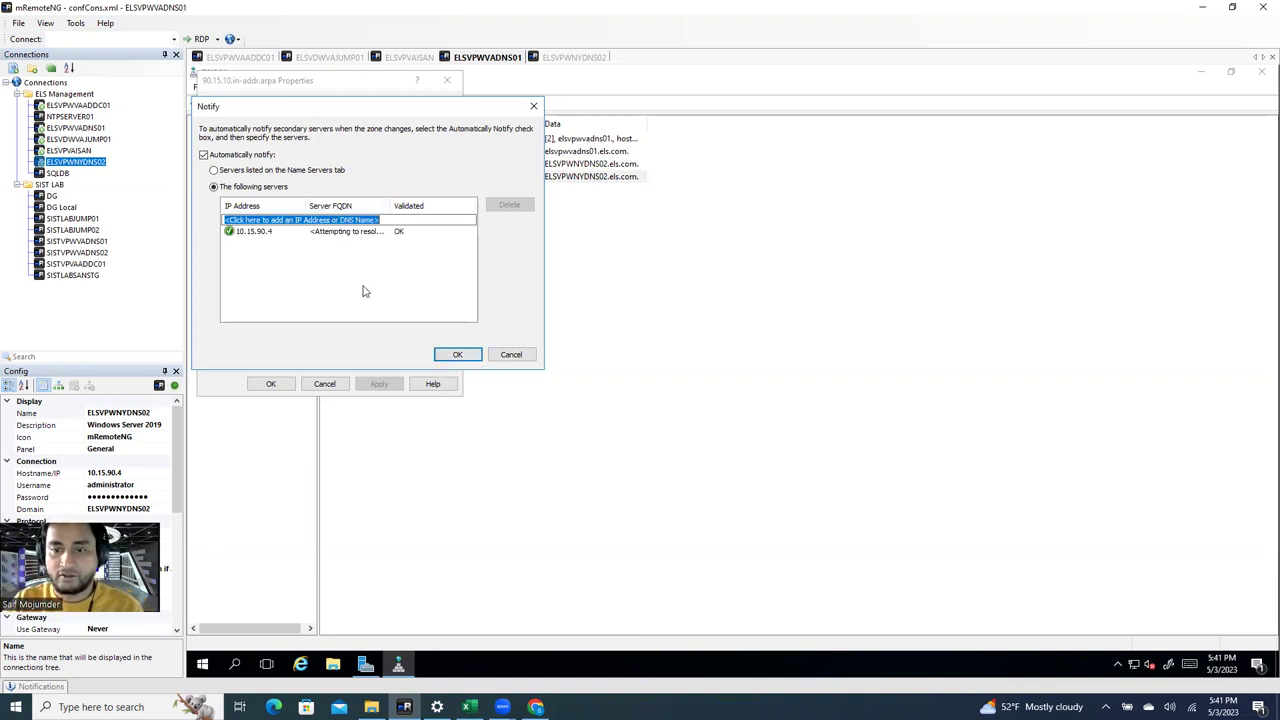
- Remove the 10.15.90.4 notify entry, then confirm and save the zone properties
{"action": "left_click", "coordinate": [277, 232]}
{"action": "key", "text": "Delete"}
{"action": "left_click", "coordinate": [452, 354]}
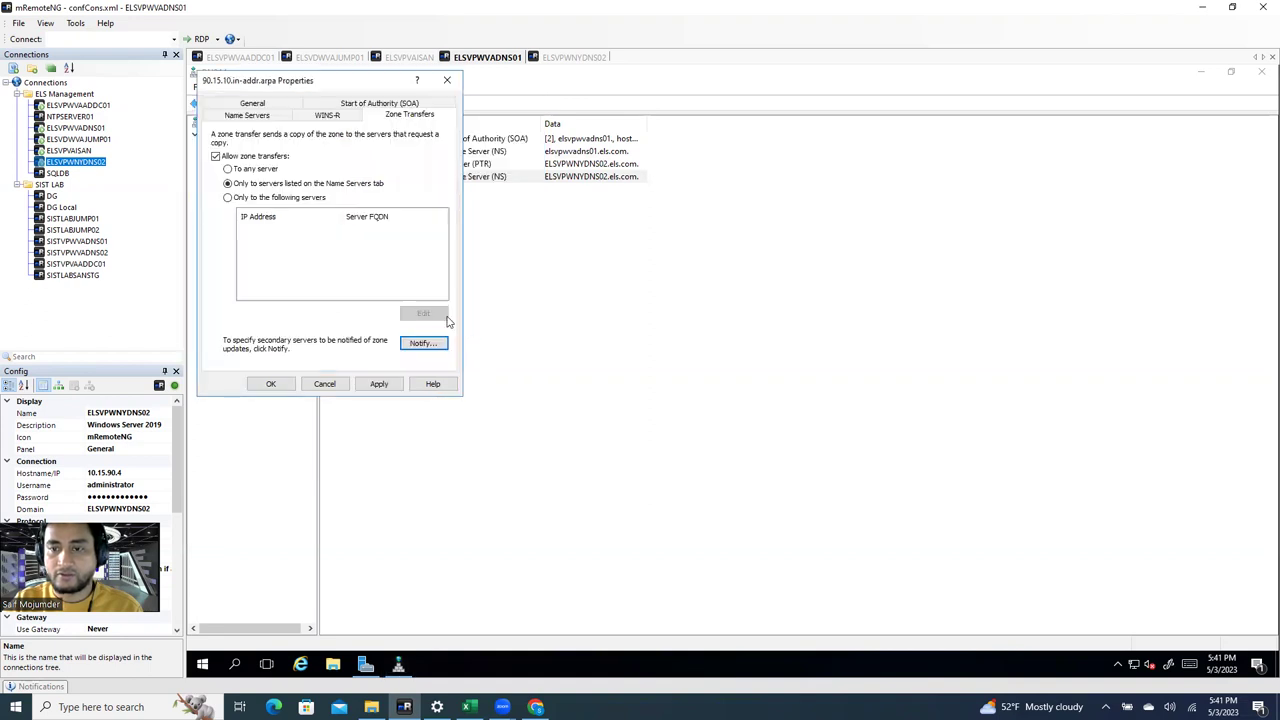
{"action": "left_click", "coordinate": [272, 384]}
- Open the els.com zone's properties from its start of authority record
{"action": "left_click", "coordinate": [603, 358]}
{"action": "left_click", "coordinate": [282, 183]}
{"action": "left_click", "coordinate": [266, 160]}
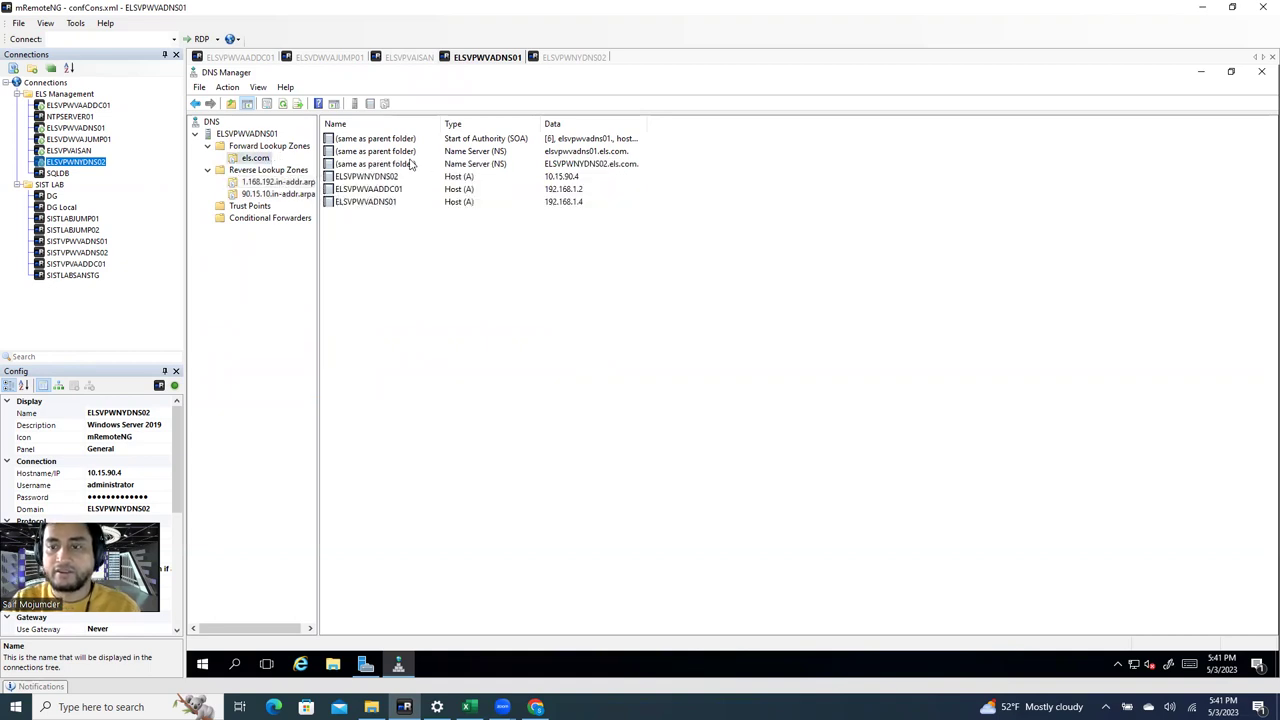
{"action": "left_click", "coordinate": [561, 141]}
{"action": "double_click", "coordinate": [561, 141]}
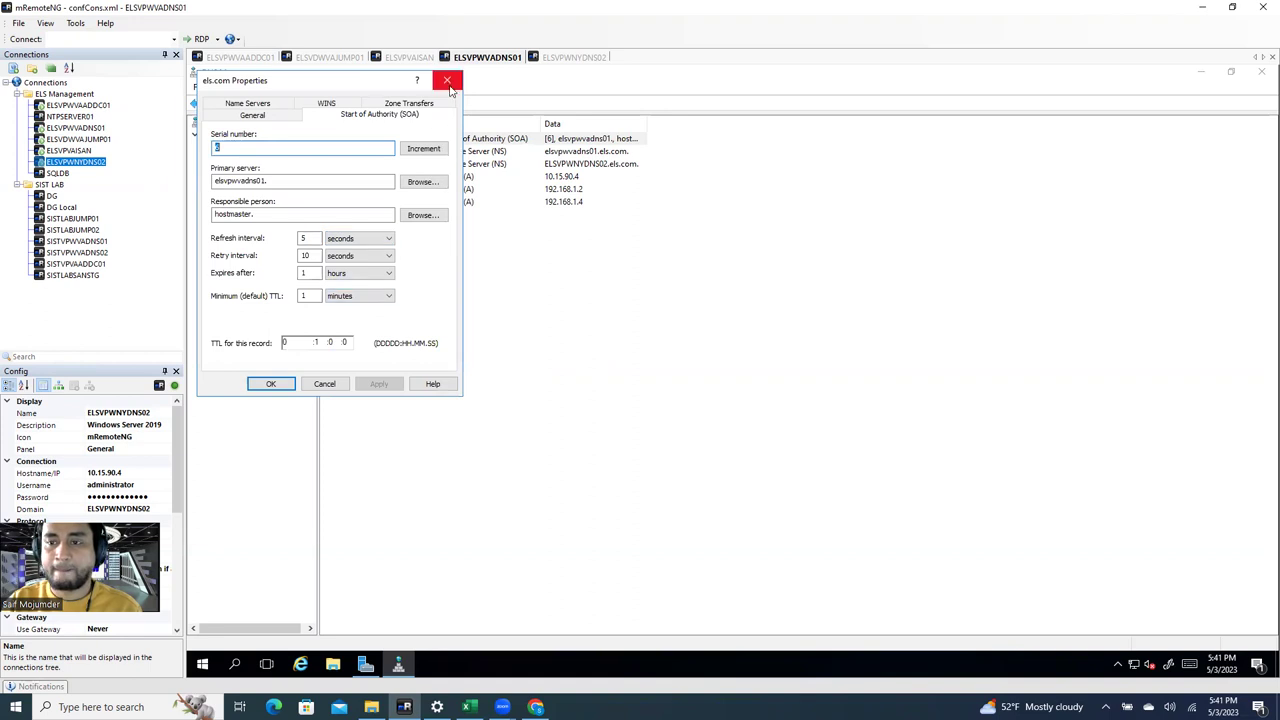
- Verify els.com notifies and transfers to 10.15.90.4, then apply and close
{"action": "left_click", "coordinate": [402, 104]}
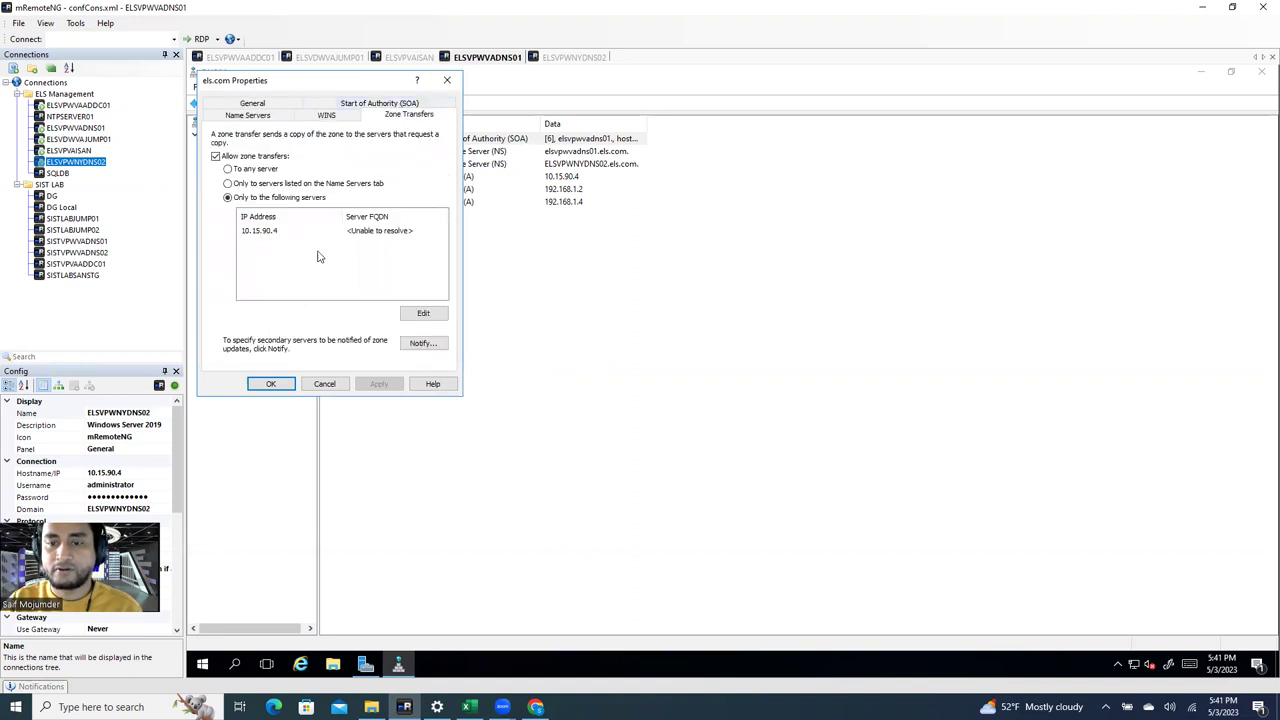
{"action": "left_click", "coordinate": [421, 343]}
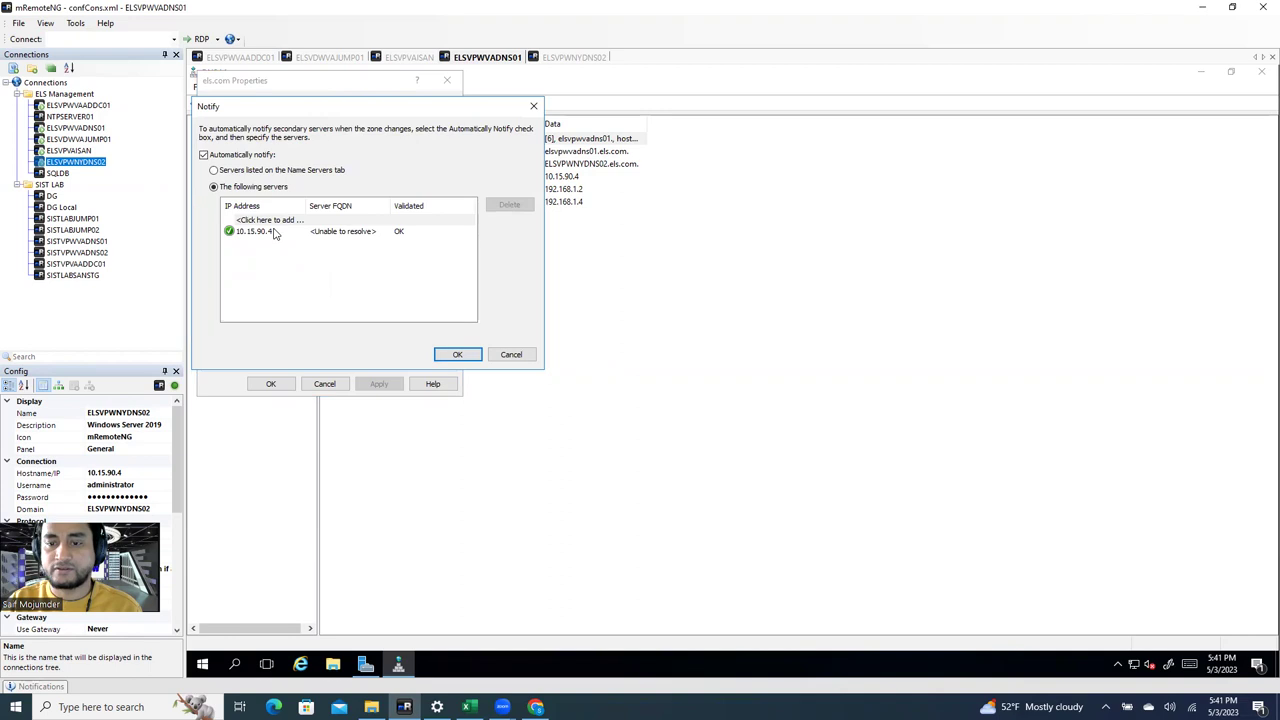
{"action": "left_click", "coordinate": [283, 232]}
{"action": "left_click", "coordinate": [447, 355]}
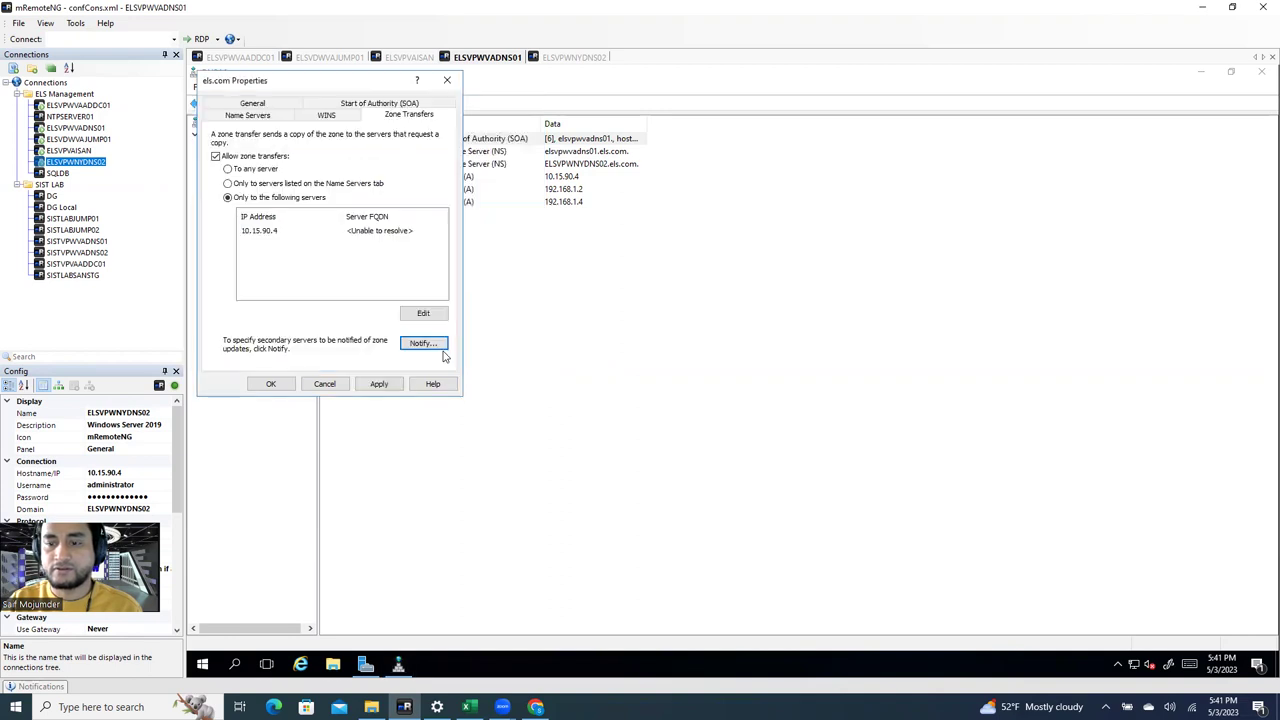
{"action": "left_click", "coordinate": [410, 231]}
{"action": "left_click", "coordinate": [379, 384]}
{"action": "left_click", "coordinate": [270, 384]}
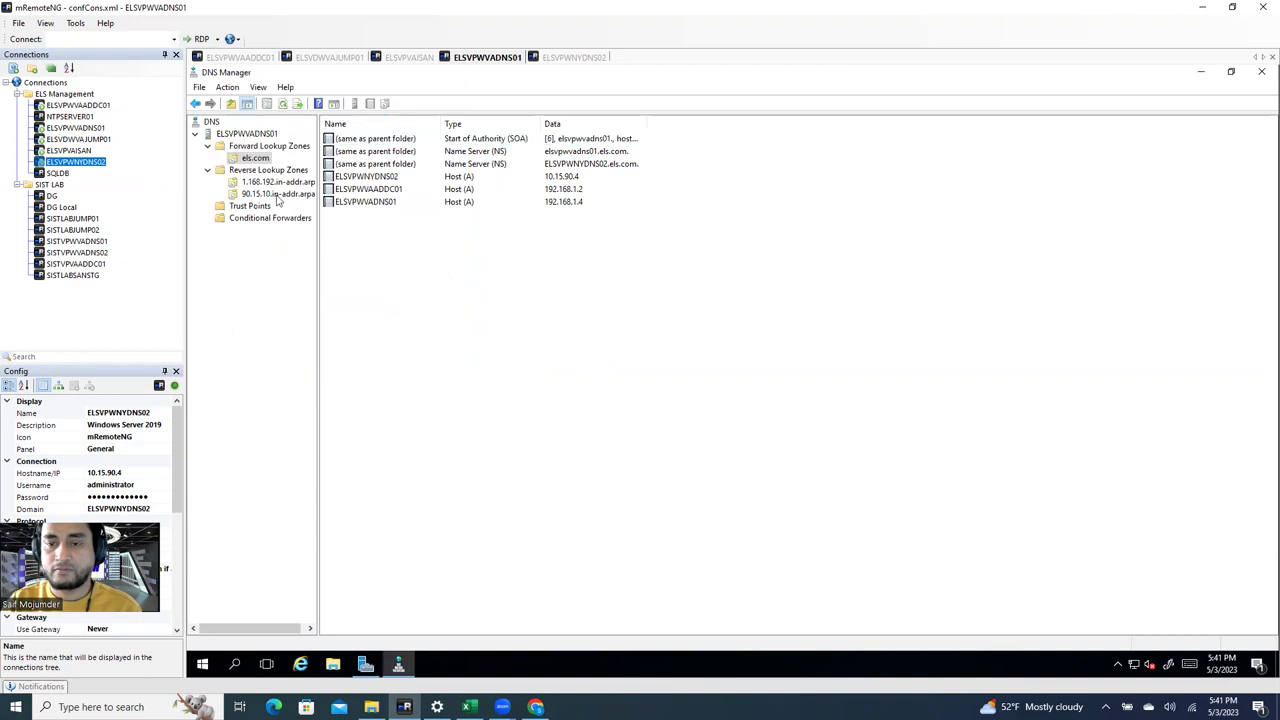
- Refresh the 1.168.192.in-addr.arpa and 90.15.10.in-addr.arpa record lists
{"action": "left_click", "coordinate": [272, 182]}
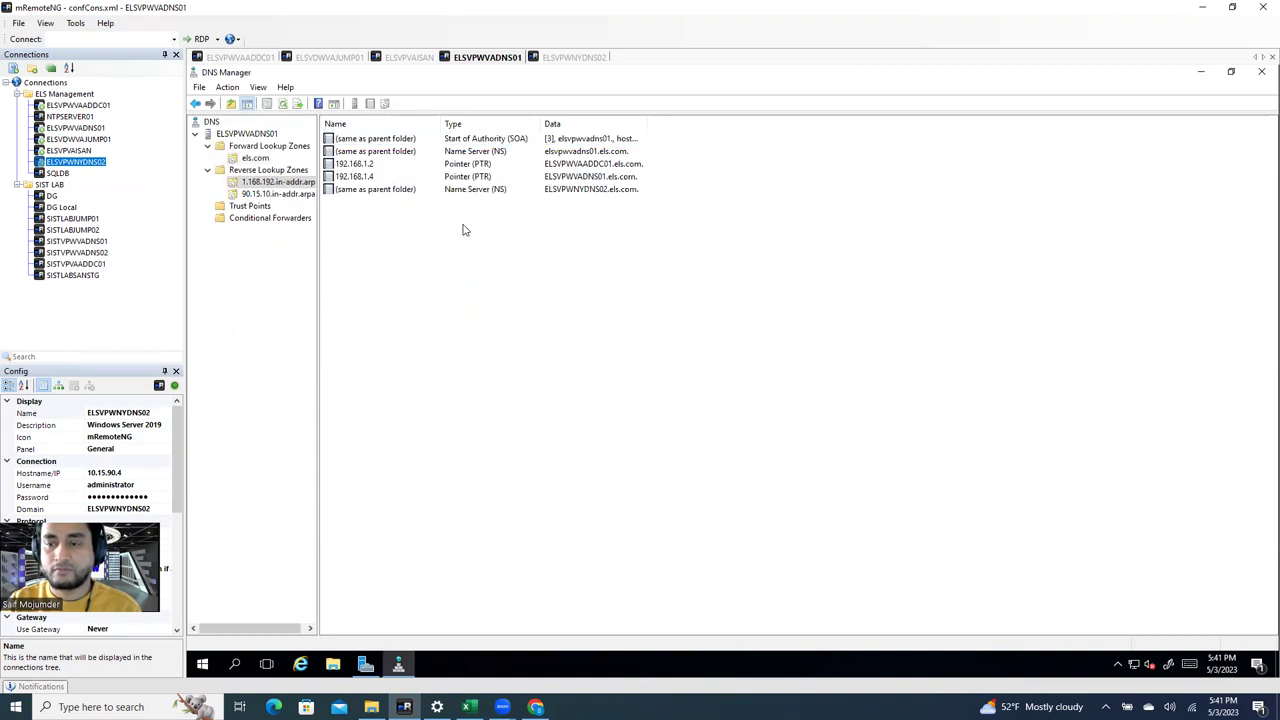
{"action": "right_click", "coordinate": [460, 236]}
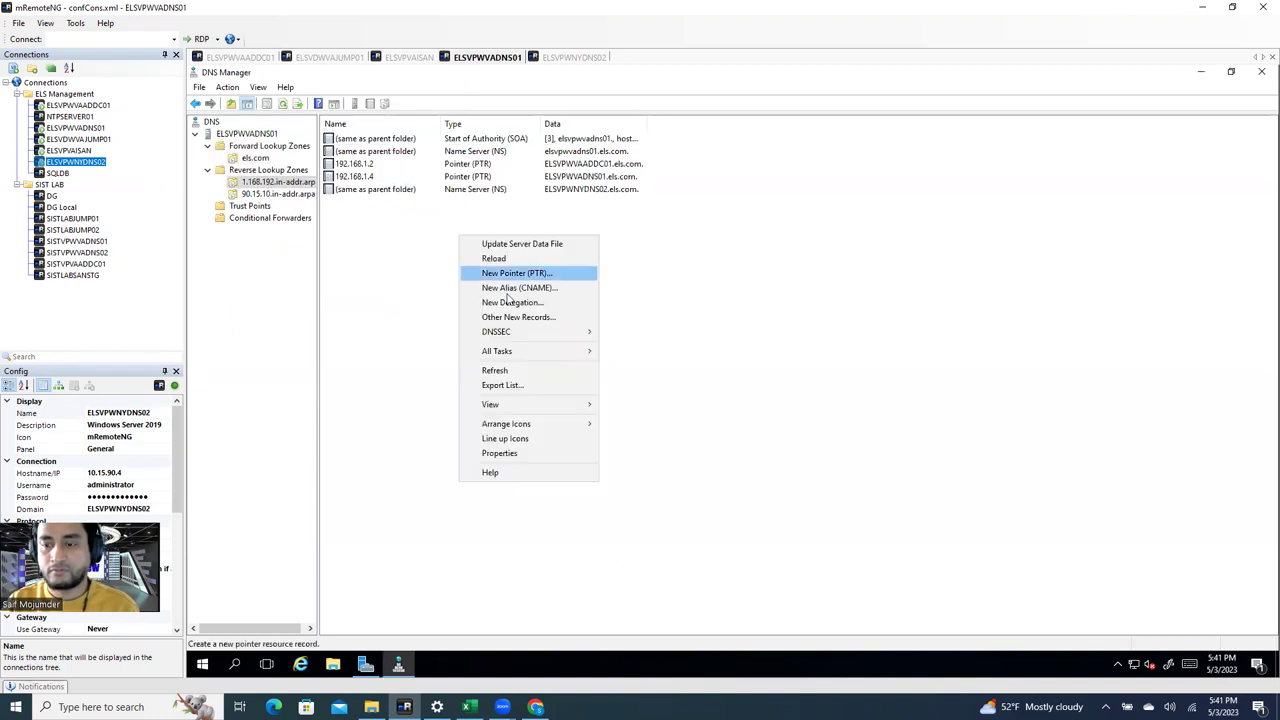
{"action": "left_click", "coordinate": [495, 370]}
{"action": "left_click", "coordinate": [278, 194]}
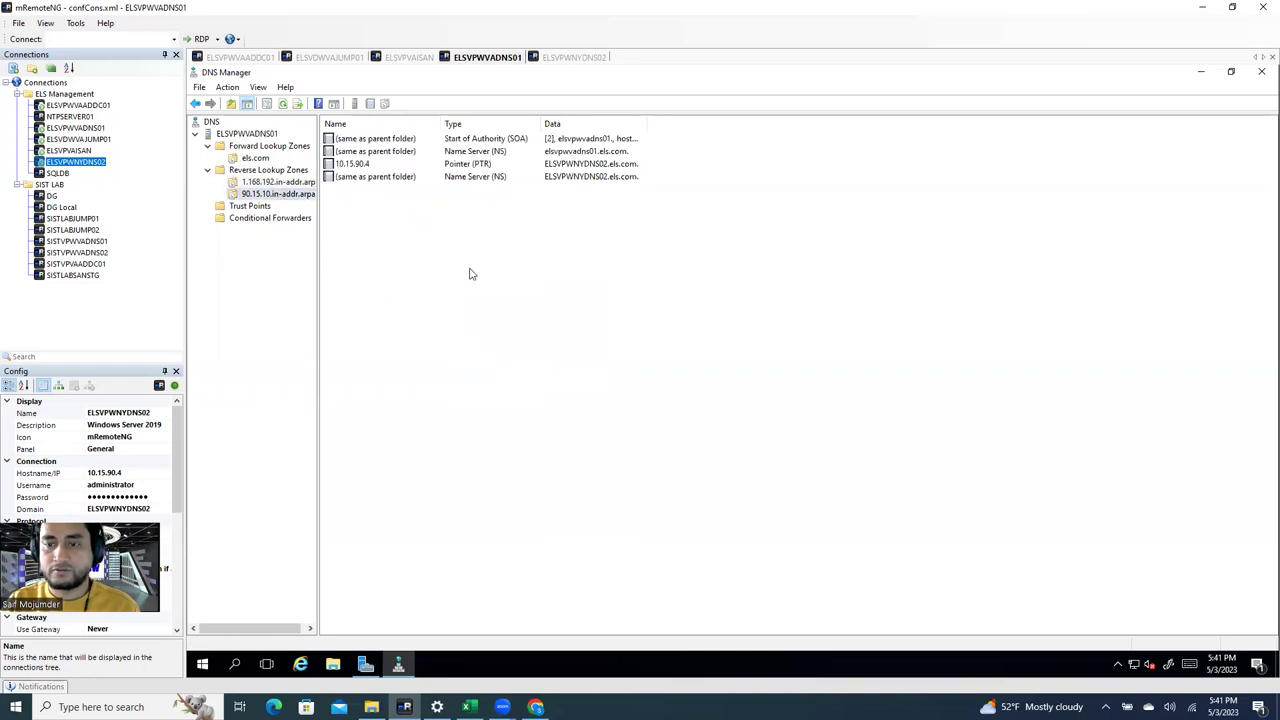
{"action": "right_click", "coordinate": [467, 268]}
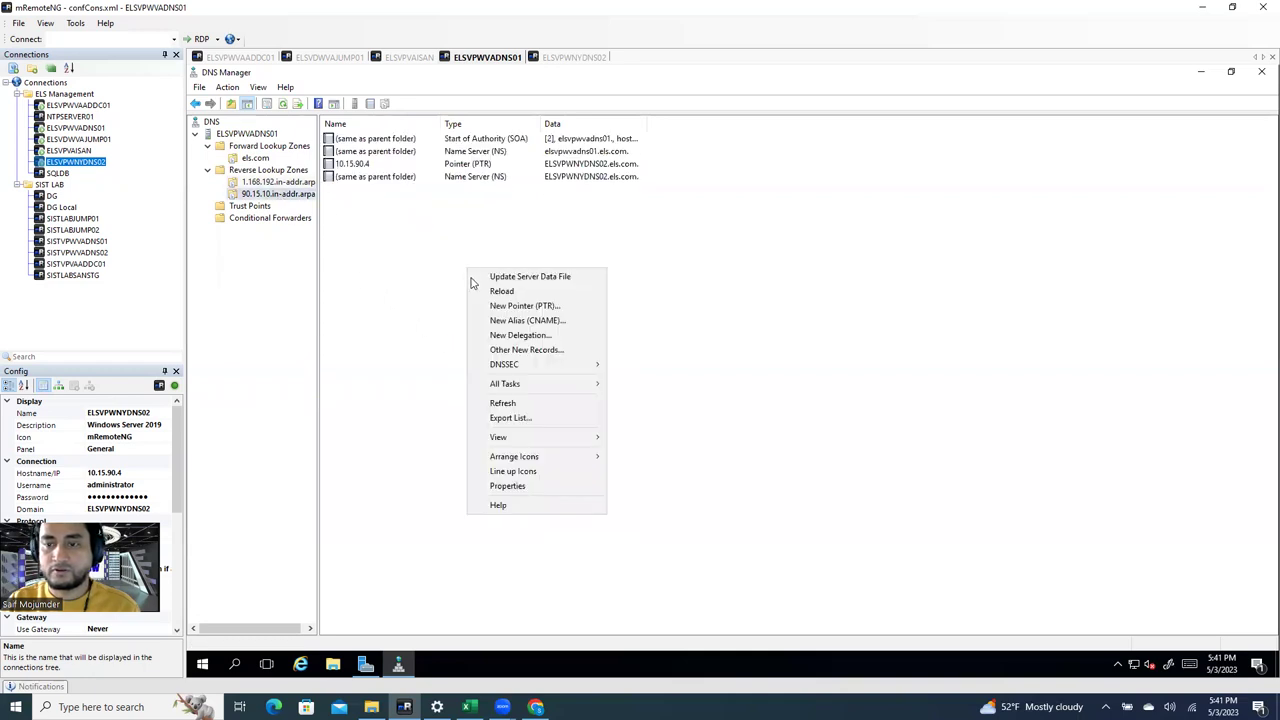
{"action": "left_click", "coordinate": [517, 404]}
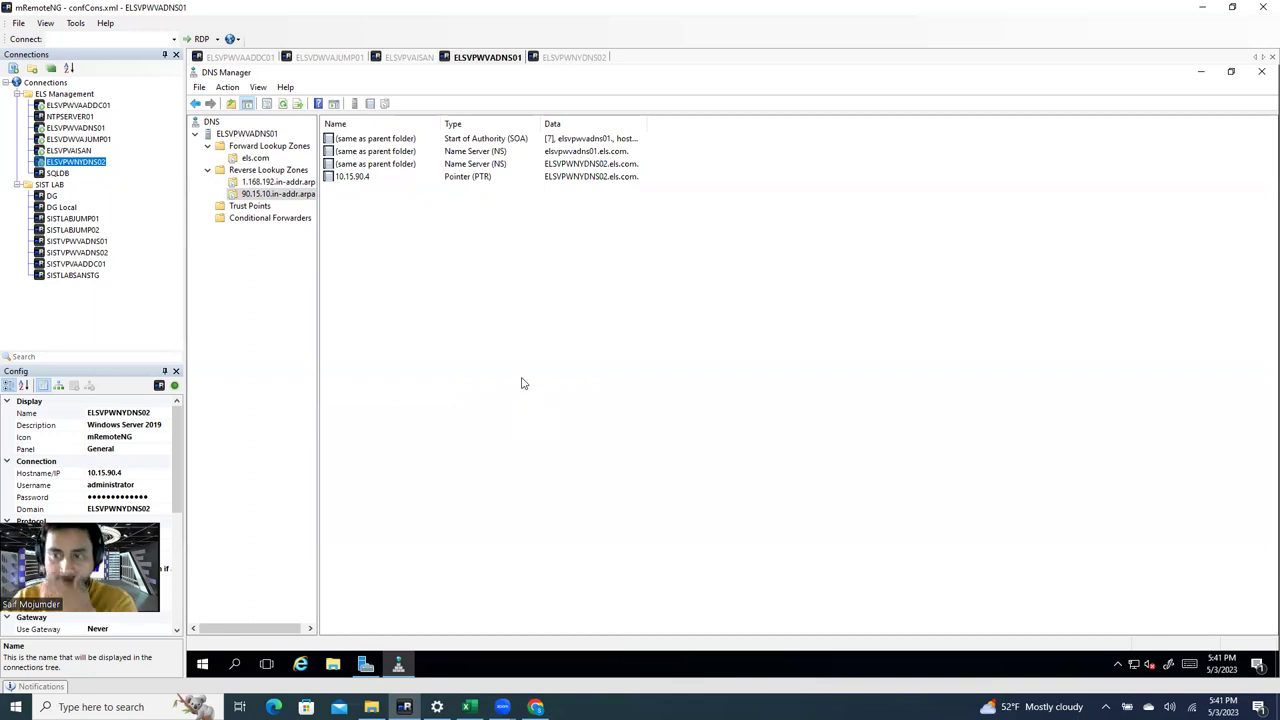
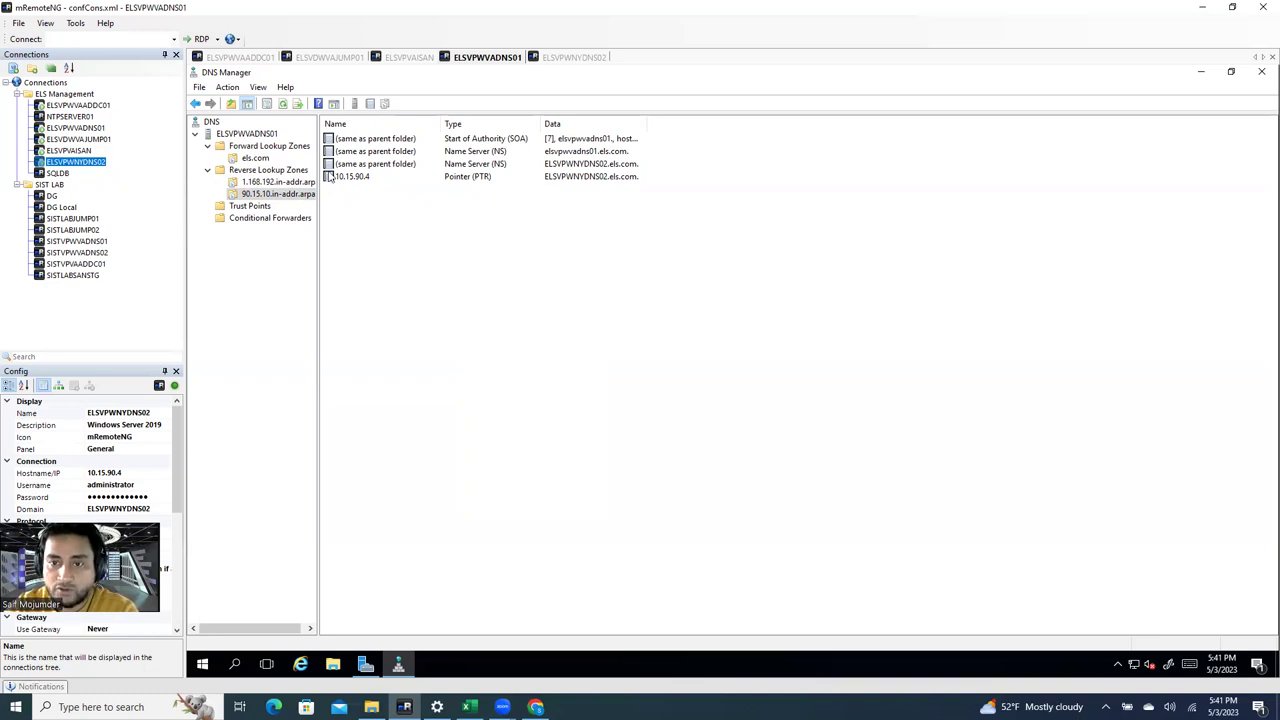
- Minimize DNS Manager and bring Server Manager back to the front
{"action": "left_click", "coordinate": [290, 193]}
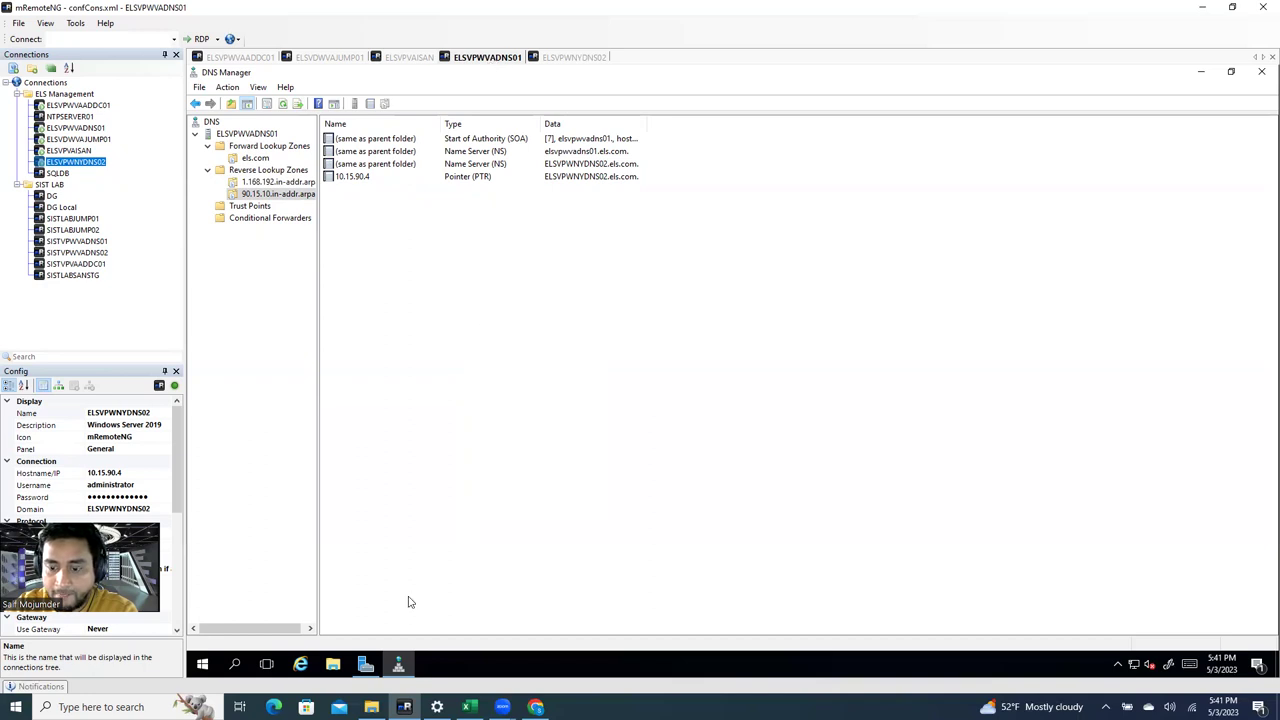
{"action": "left_click", "coordinate": [398, 666]}
{"action": "left_click", "coordinate": [366, 667]}
{"action": "left_click", "coordinate": [366, 667]}
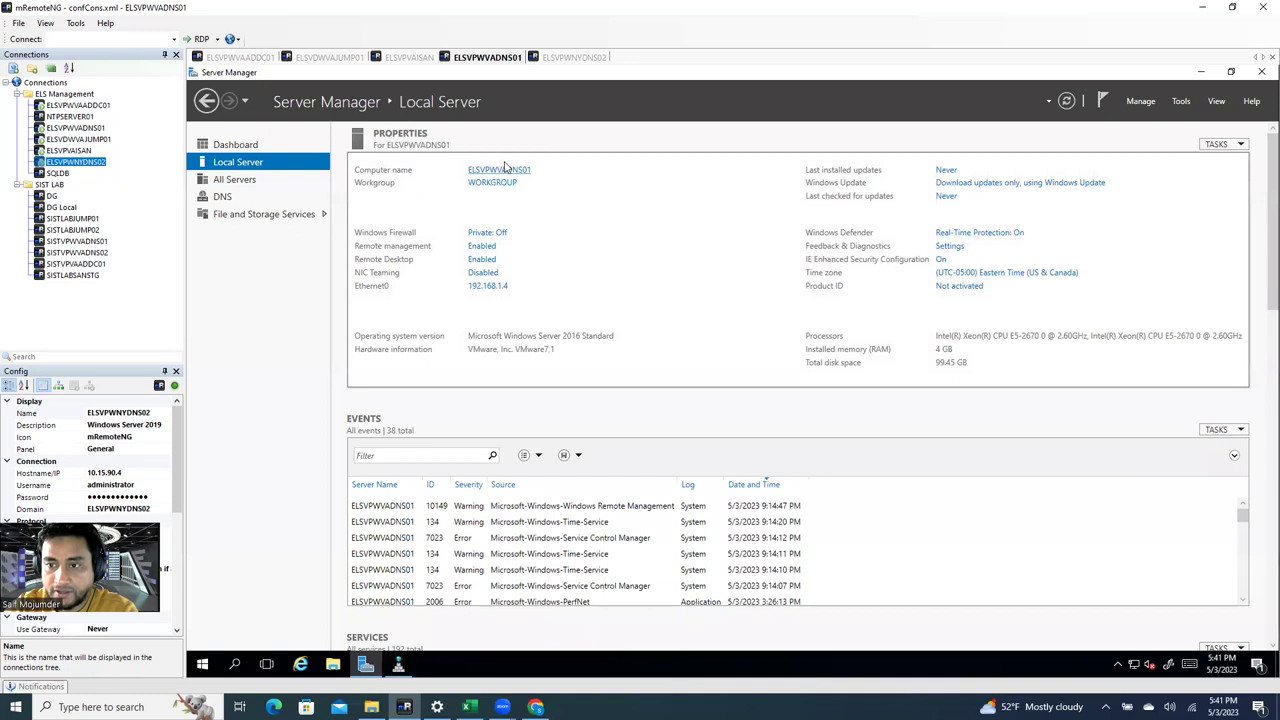
- Try to join ELSVPWVADNS01 to the els.com domain from the Computer name settings
{"action": "left_click", "coordinate": [500, 170]}
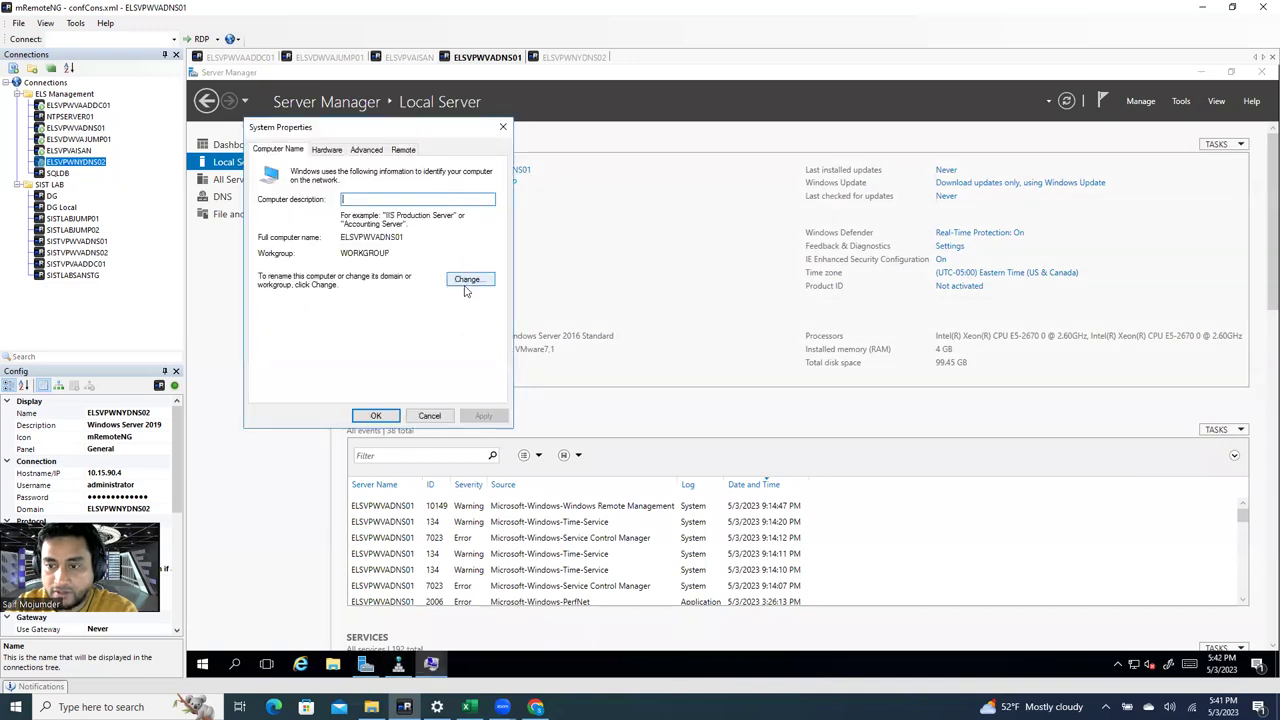
{"action": "left_click", "coordinate": [468, 281]}
{"action": "left_click", "coordinate": [286, 308]}
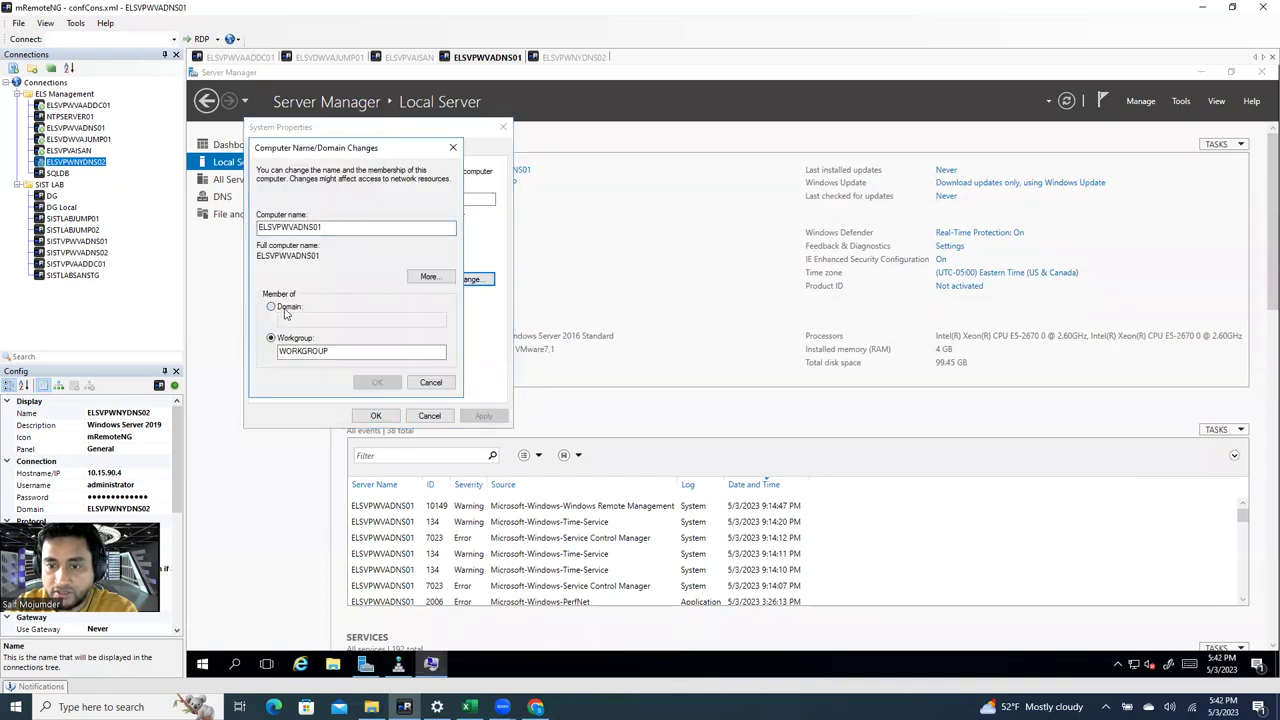
{"action": "type", "text": "els.com"}
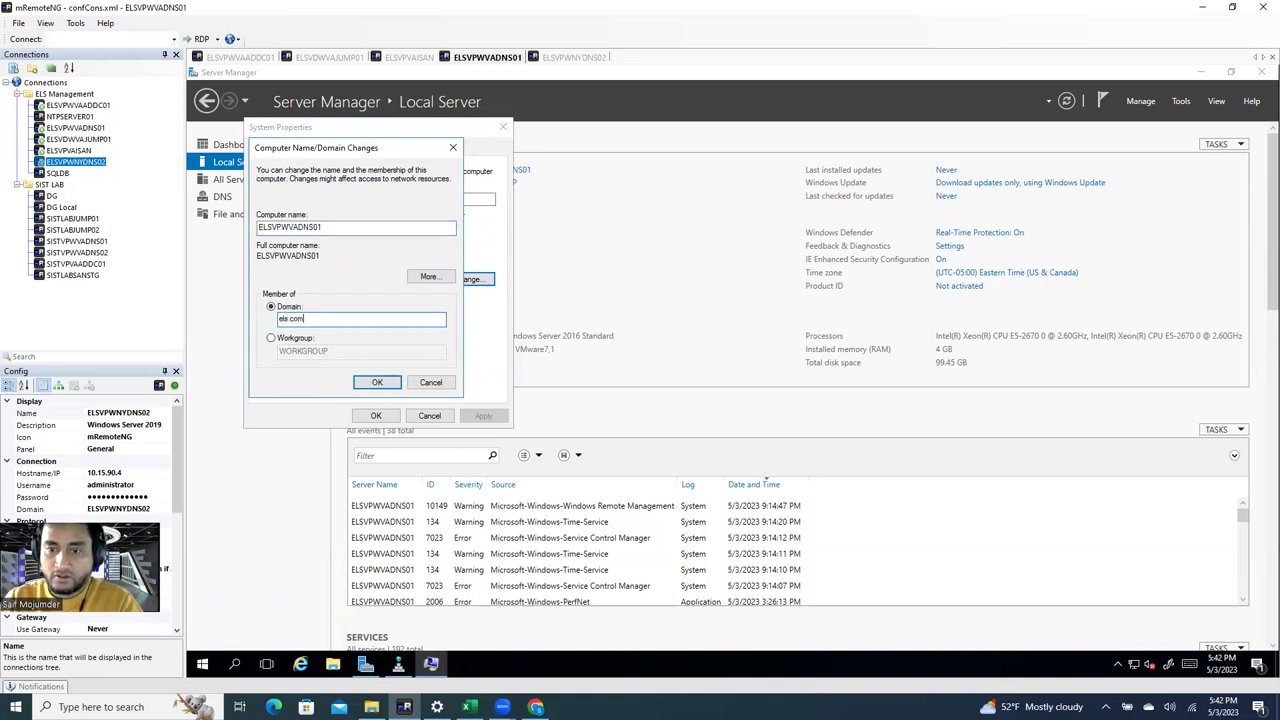
{"action": "left_click", "coordinate": [390, 383]}
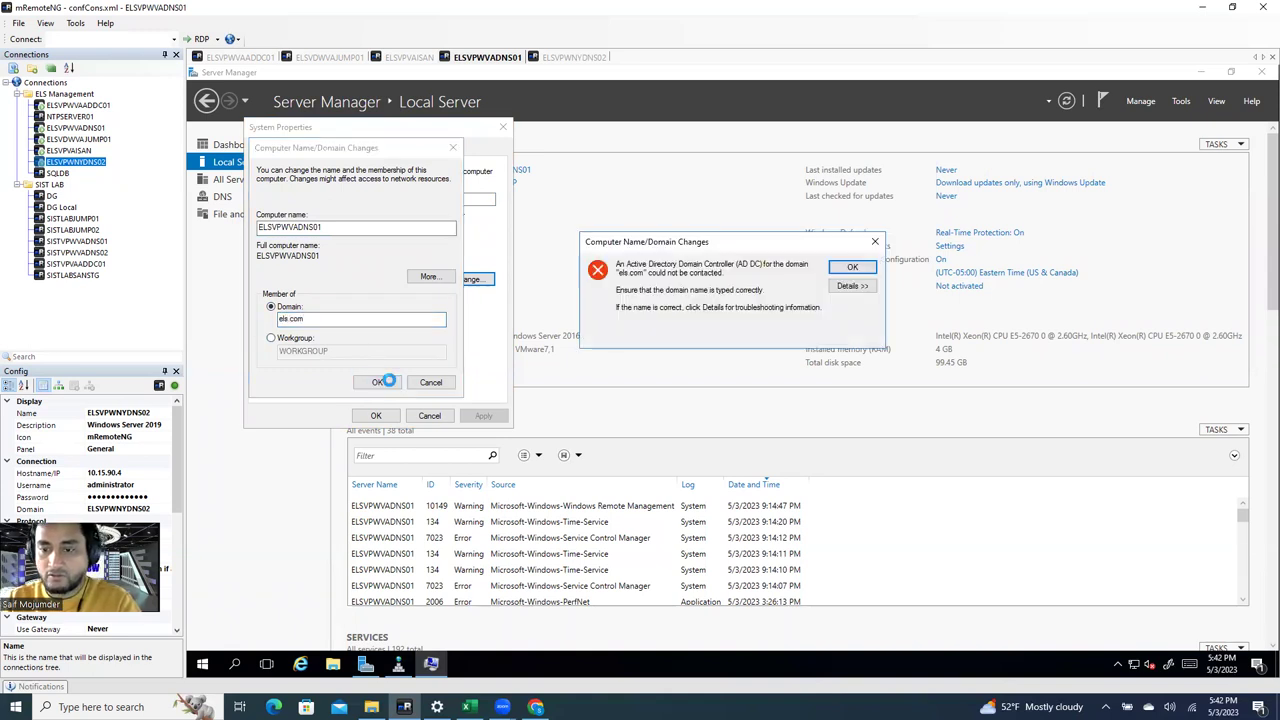
- Read through the domain controller error's diagnostic details, then close the error
{"action": "left_click", "coordinate": [850, 287]}
{"action": "left_click_drag", "start_coordinate": [871, 400], "coordinate": [884, 463]}
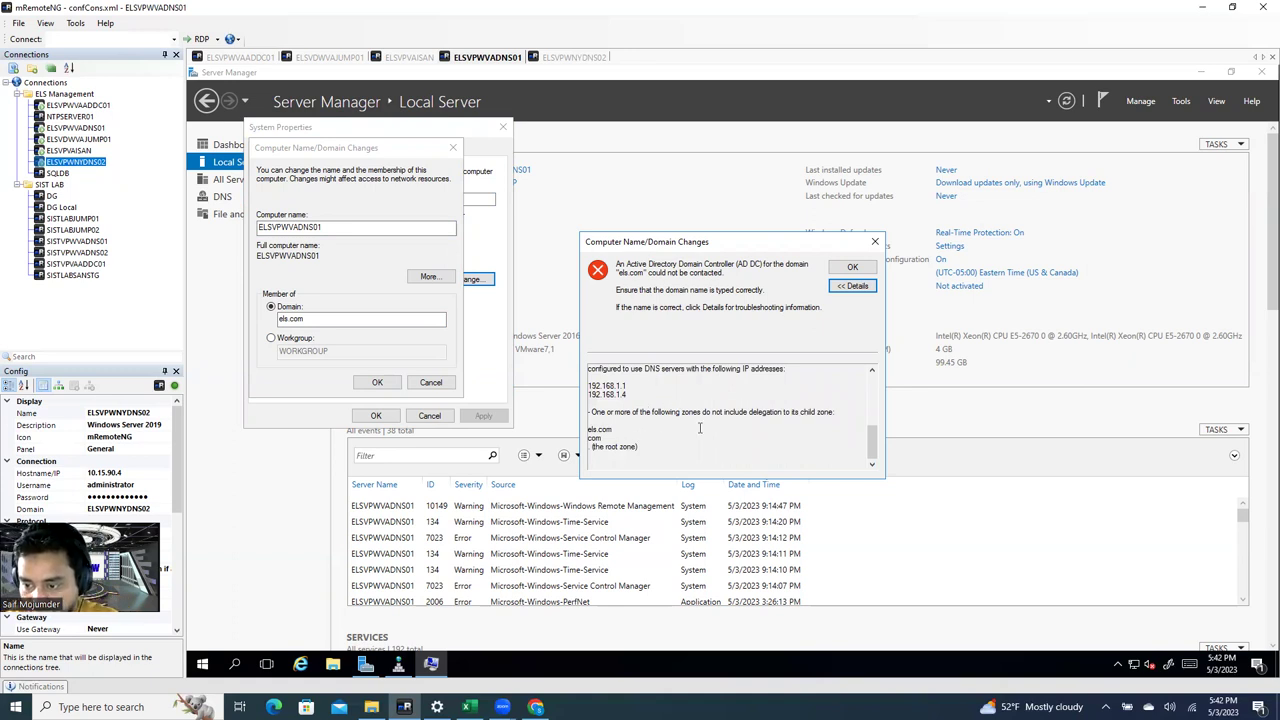
{"action": "left_click_drag", "start_coordinate": [880, 445], "coordinate": [878, 381]}
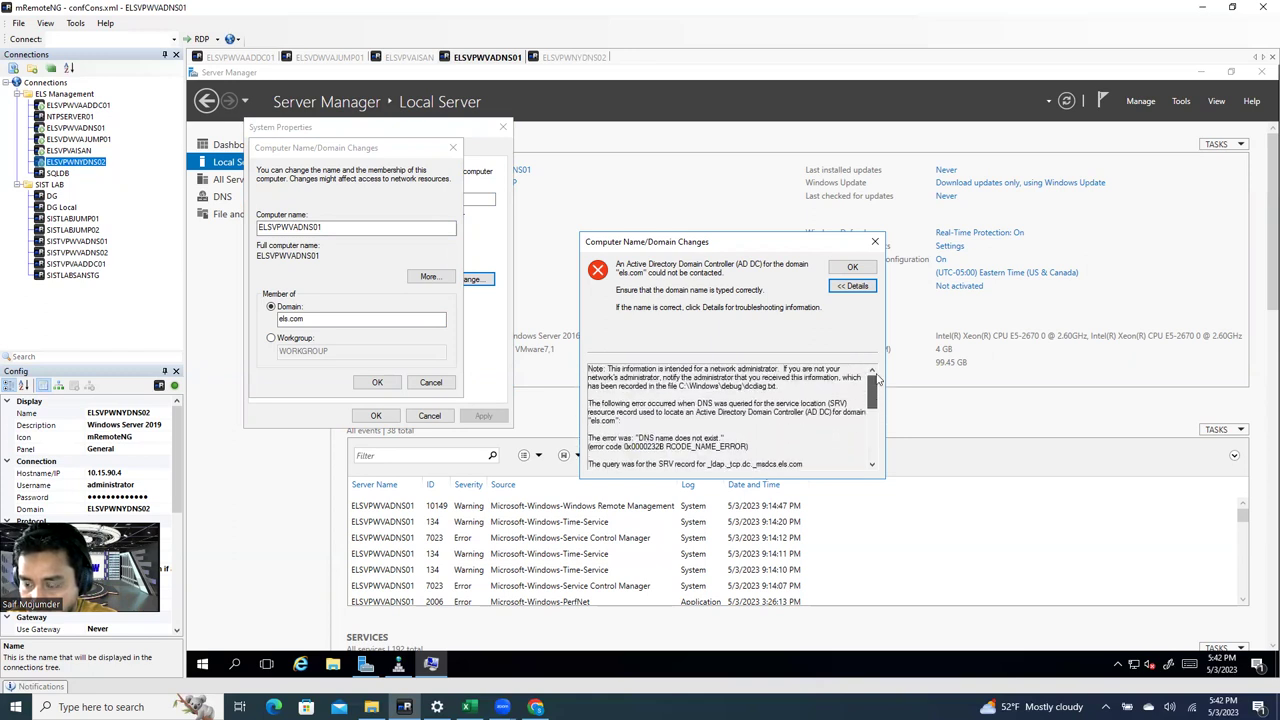
{"action": "left_click_drag", "start_coordinate": [878, 381], "coordinate": [876, 428]}
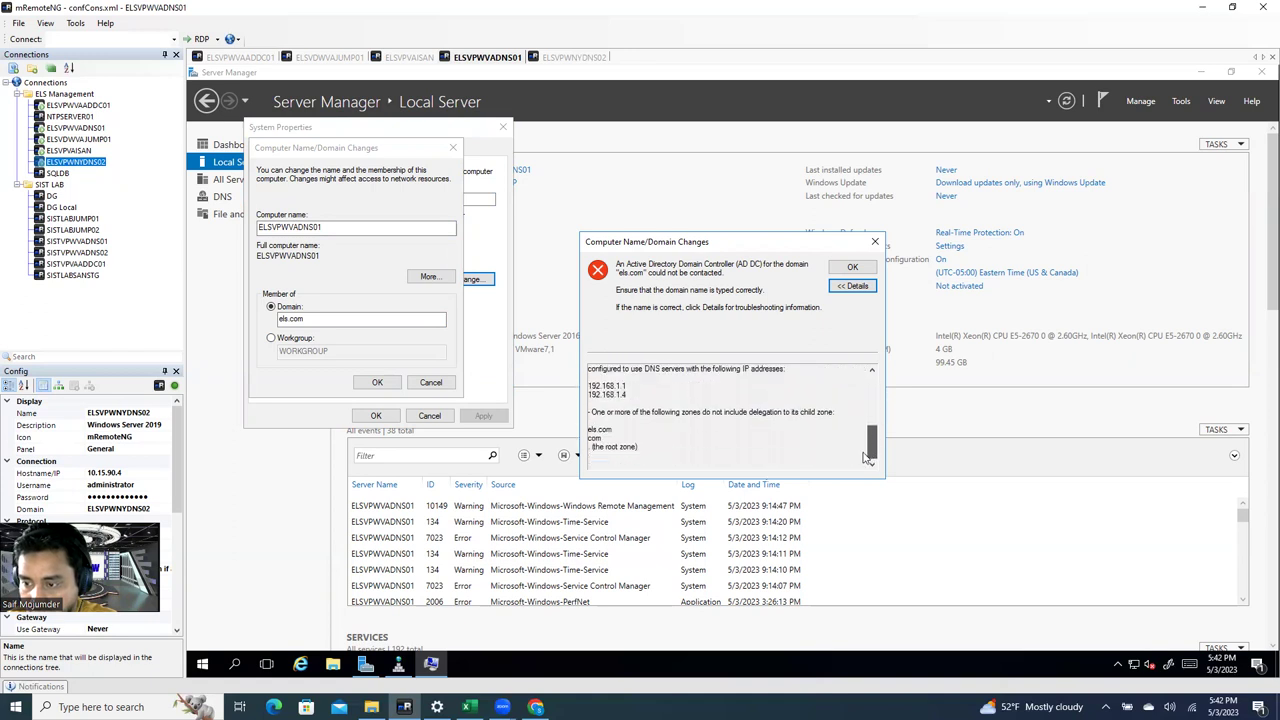
{"action": "left_click", "coordinate": [875, 241]}
- Shorten the domain name from els.com to els
{"action": "left_click", "coordinate": [346, 318]}
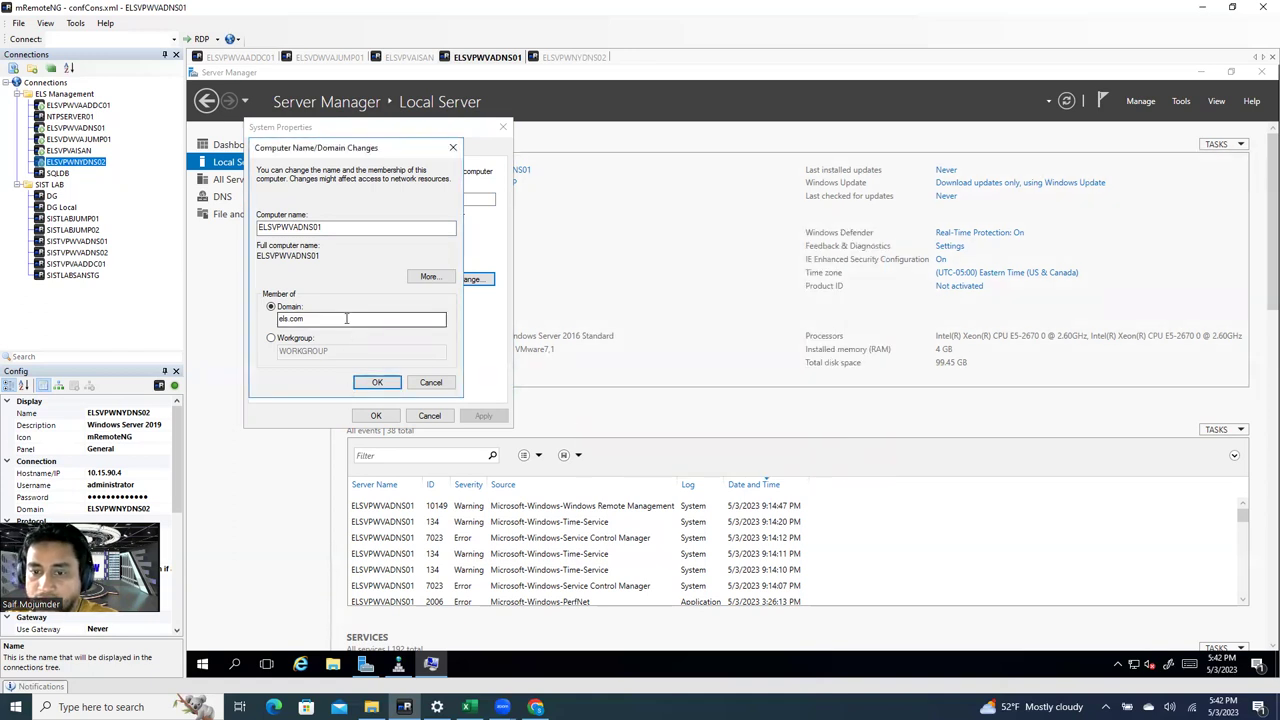
{"action": "key", "text": "BackSpace"}
{"action": "key", "text": "BackSpace"}
{"action": "key", "text": "BackSpace"}
{"action": "key", "text": "BackSpace"}
{"action": "key", "text": "BackSpace"}
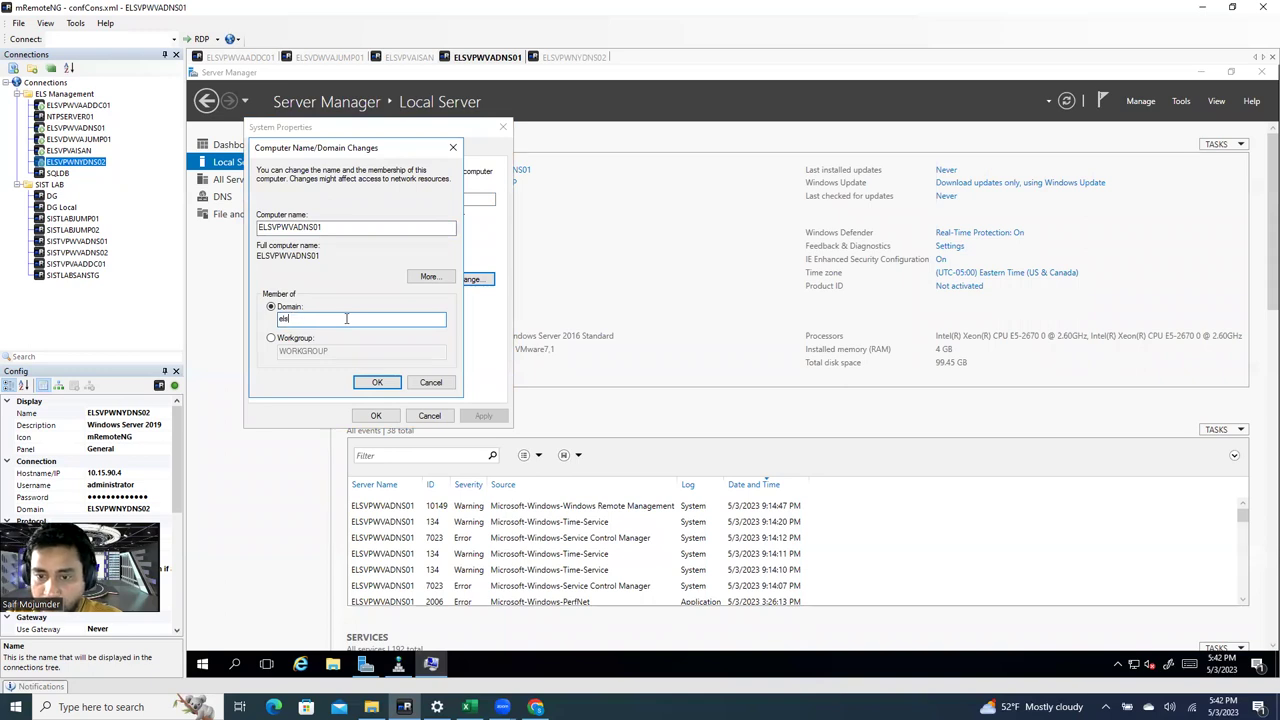
{"action": "type", "text": "s"}
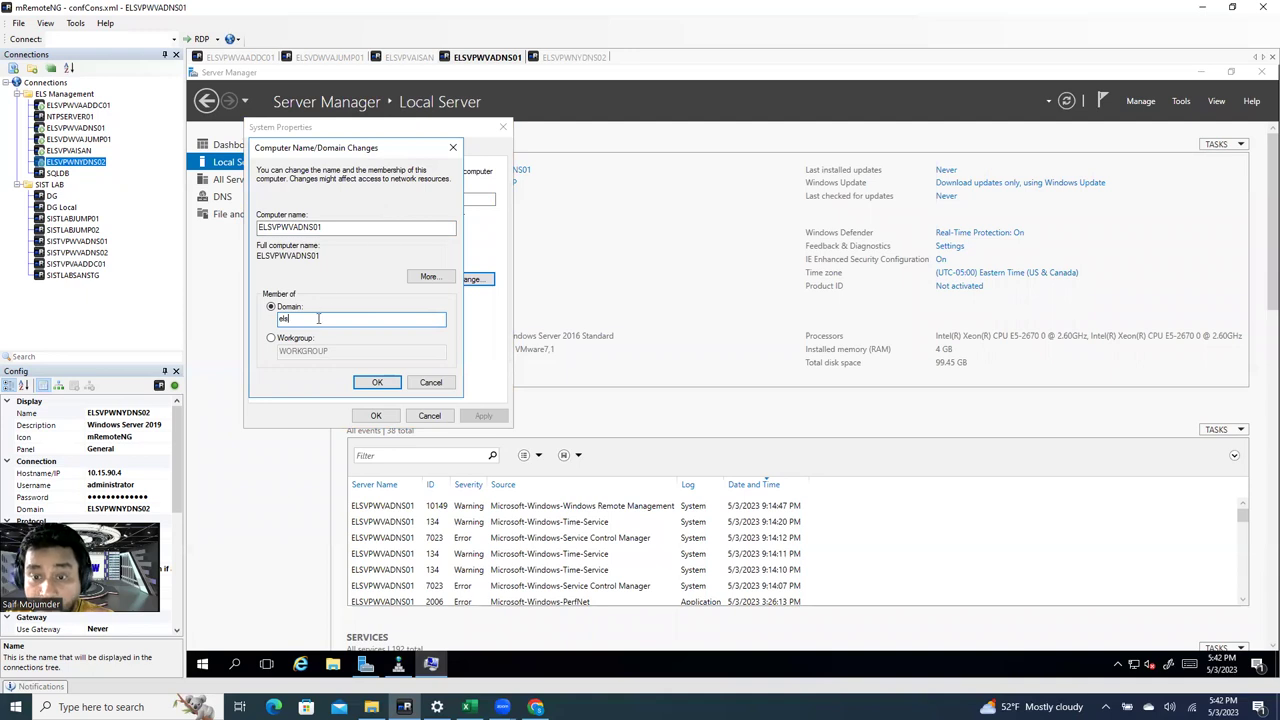
- Check the Computers and Computer-Objects containers on ELSVPWVAADDC01, then submit the els join on DNS01
{"action": "left_click", "coordinate": [258, 58]}
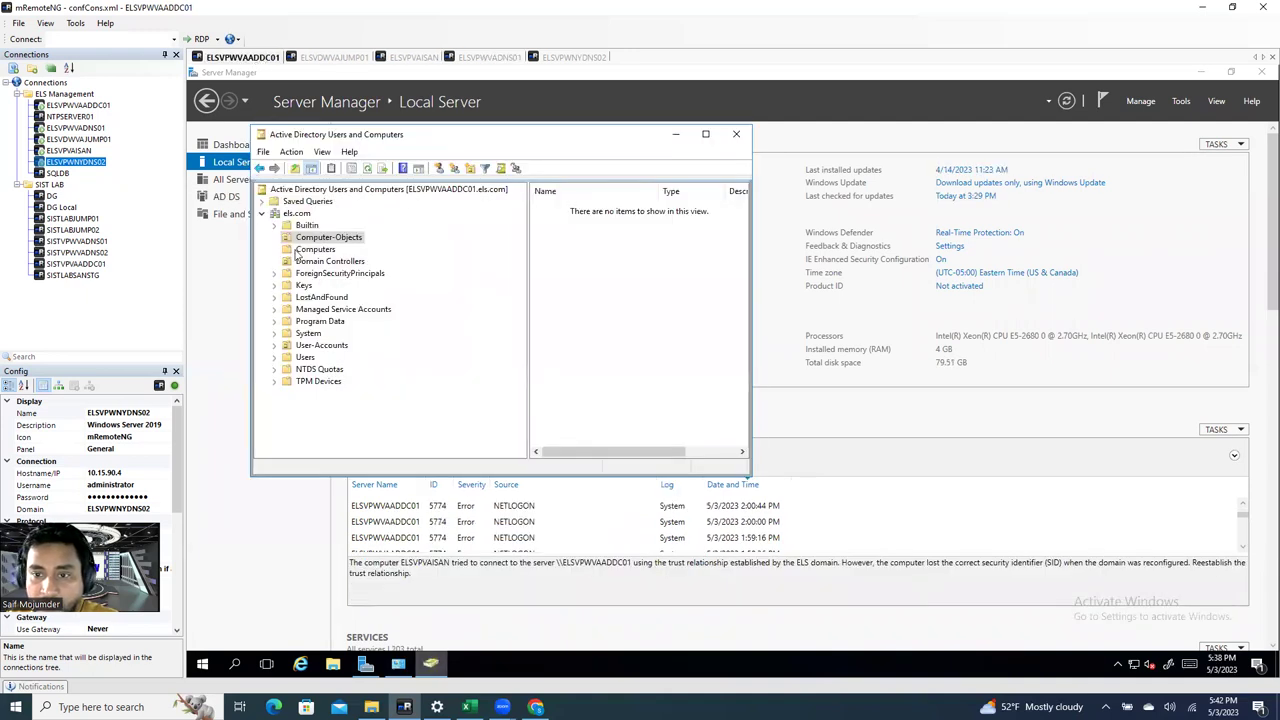
{"action": "left_click", "coordinate": [308, 249]}
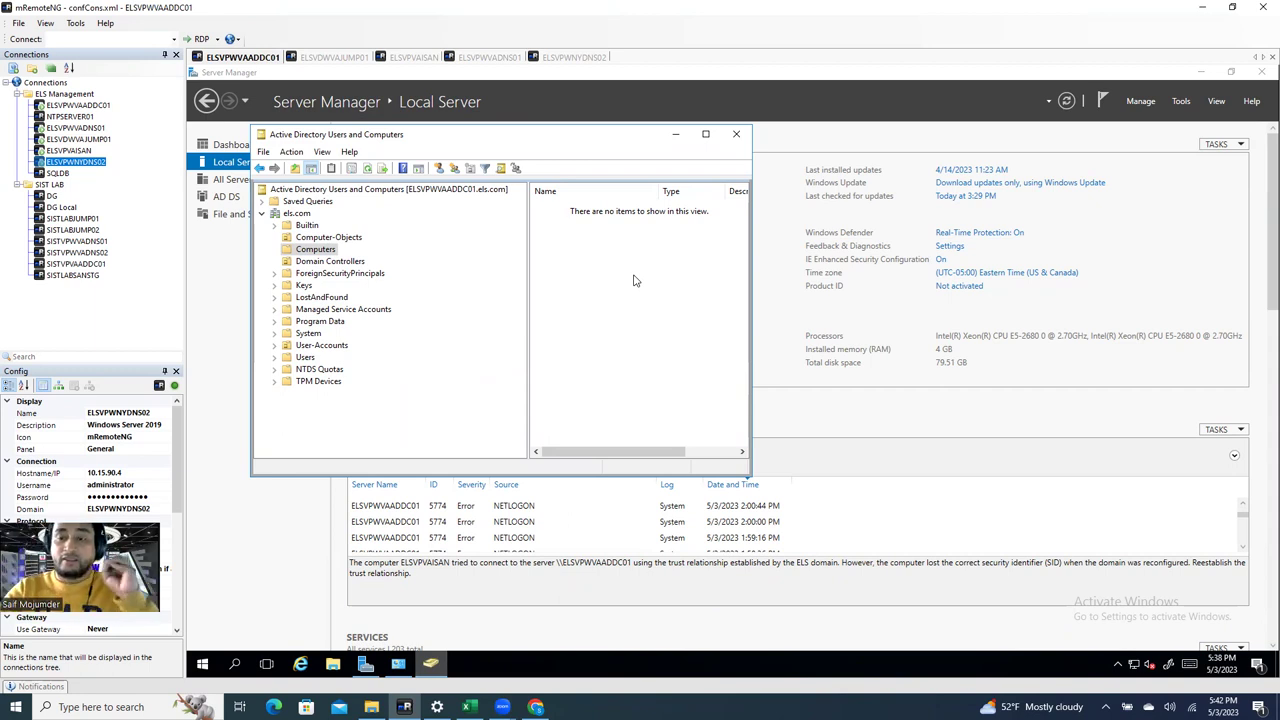
{"action": "left_click", "coordinate": [326, 238]}
{"action": "right_click", "coordinate": [590, 264]}
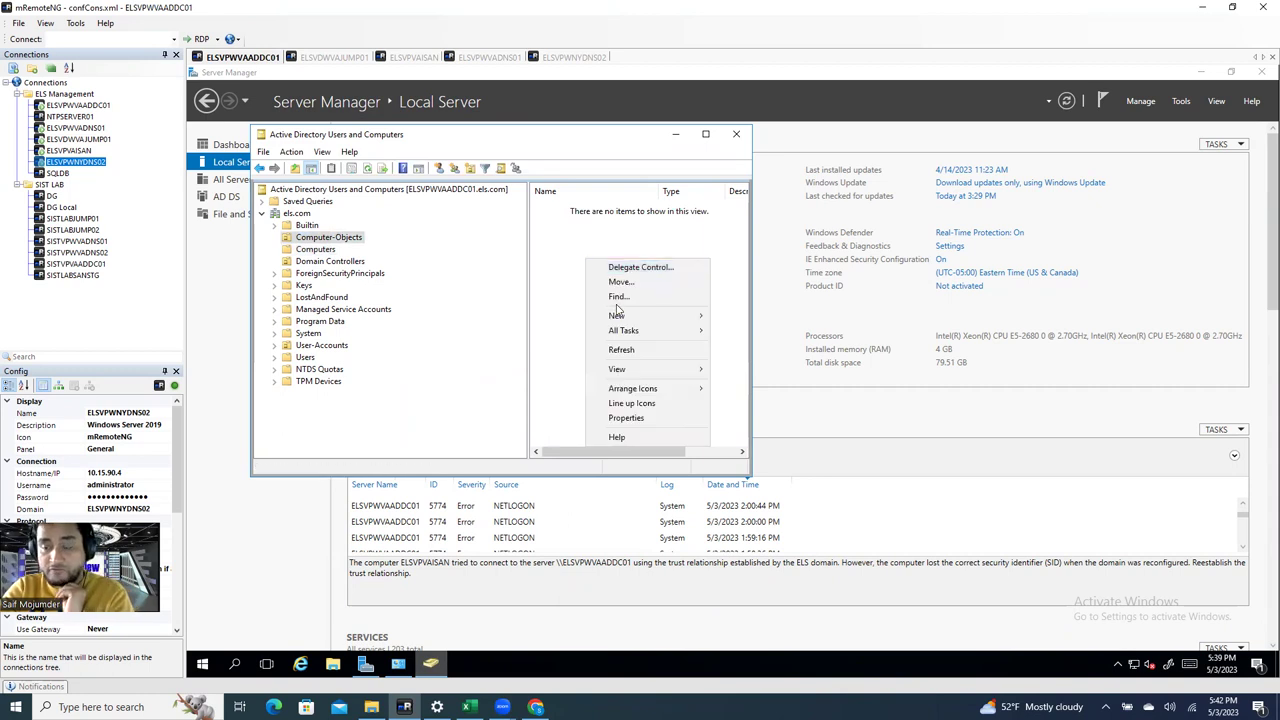
{"action": "left_click", "coordinate": [487, 57]}
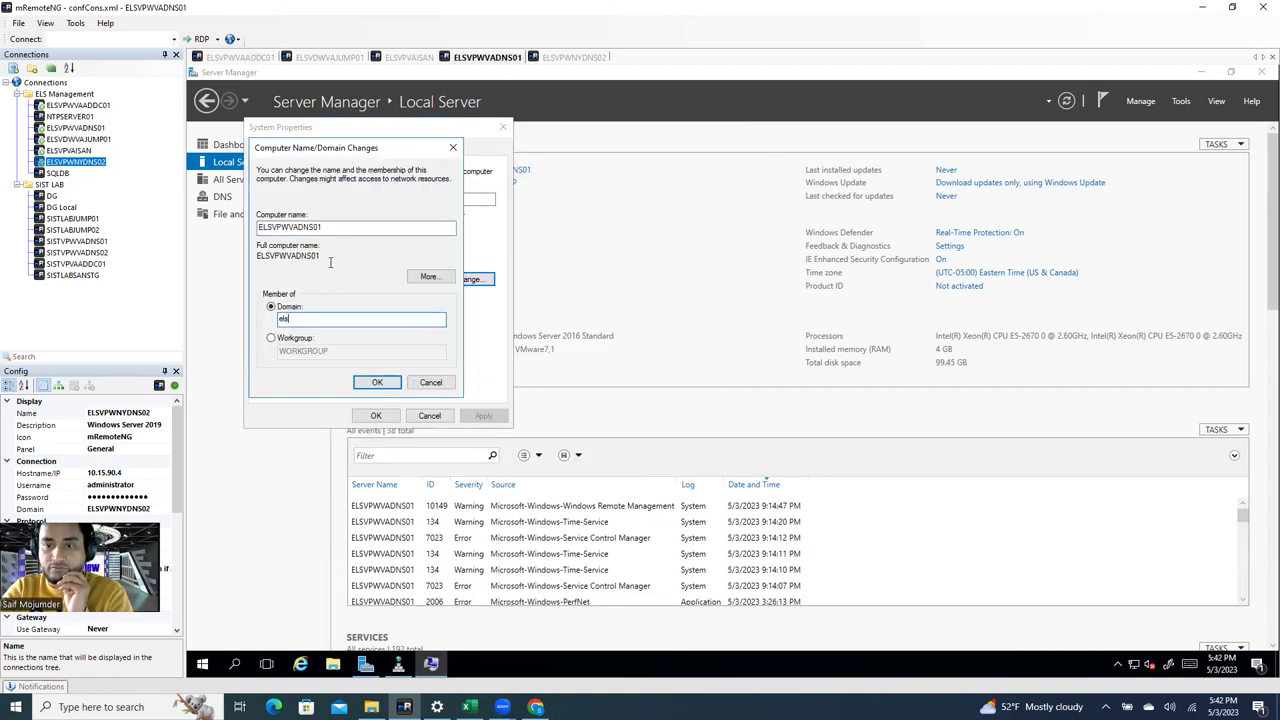
{"action": "left_click", "coordinate": [377, 384]}
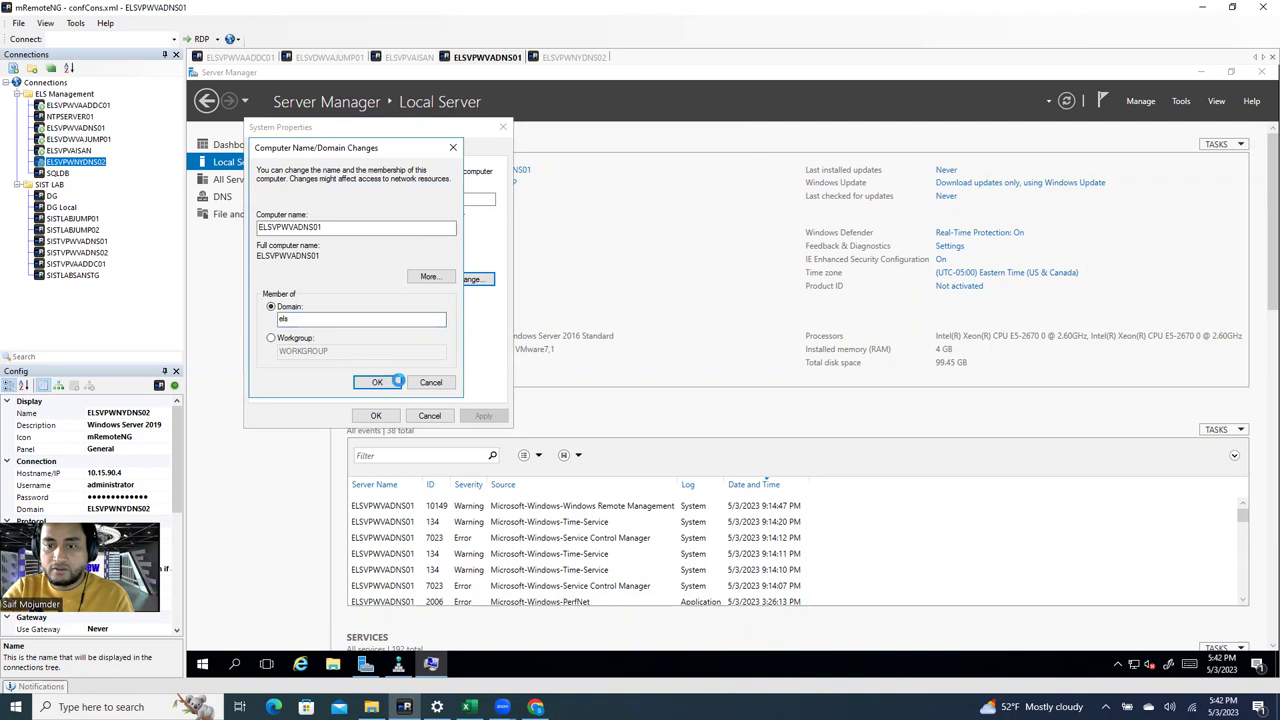
- Enter the els.com administrator account name and its password in the credentials prompt
{"action": "left_click_drag", "start_coordinate": [377, 174], "coordinate": [549, 266]}
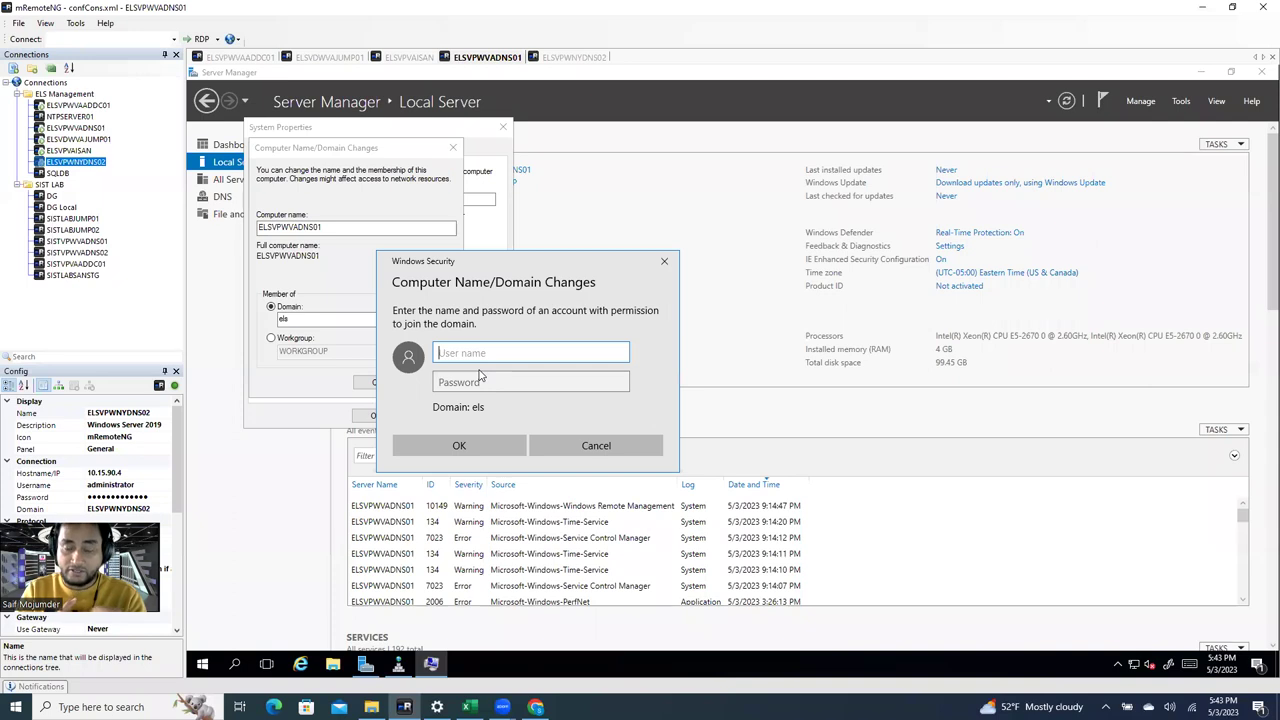
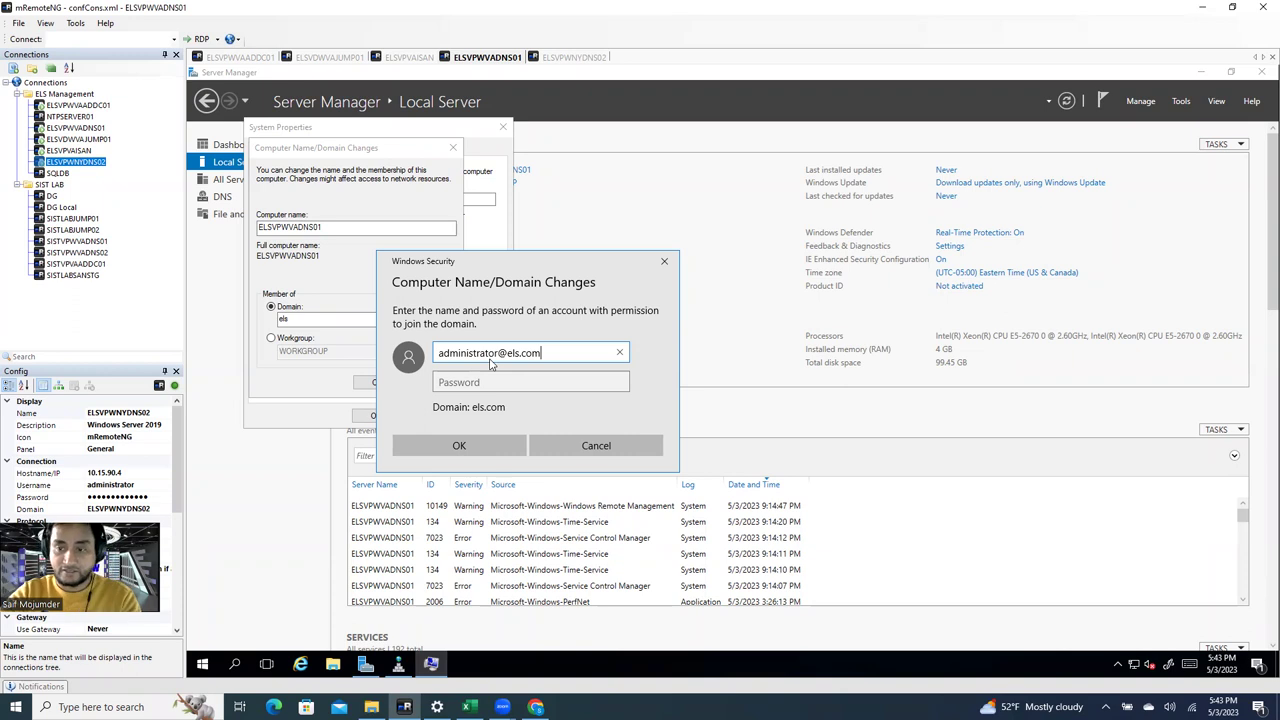
{"action": "left_click", "coordinate": [500, 381]}
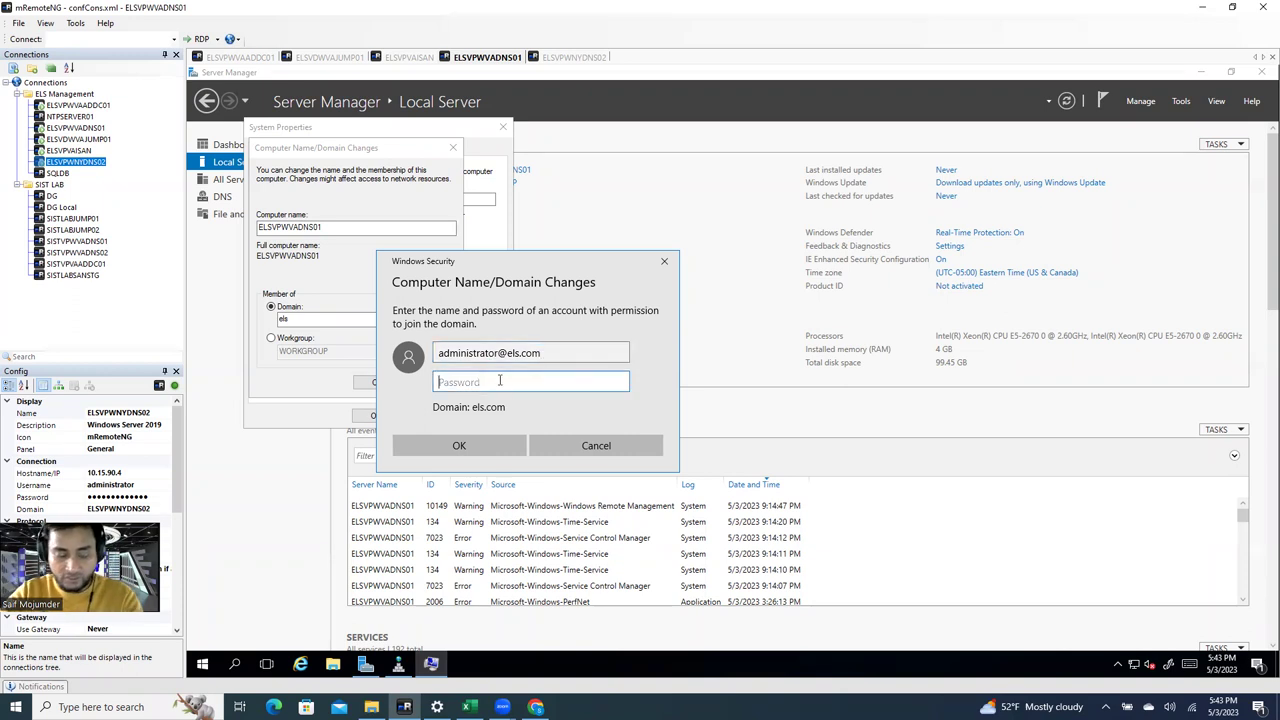
{"action": "type", "text": "•••••••"}
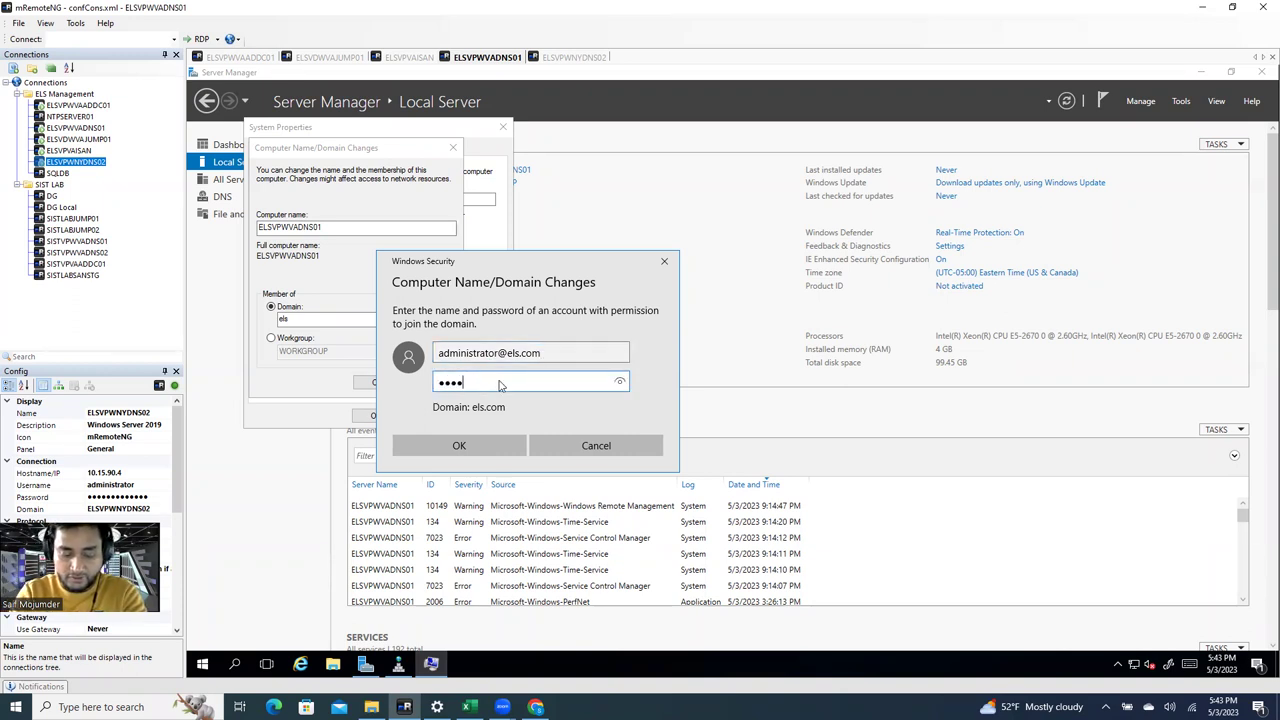
{"action": "type", "text": "•••"}
{"action": "key", "text": "BackSpace"}
{"action": "key", "text": "BackSpace"}
{"action": "key", "text": "BackSpace"}
{"action": "key", "text": "BackSpace"}
{"action": "key", "text": "BackSpace"}
{"action": "key", "text": "BackSpace"}
{"action": "key", "text": "BackSpace"}
{"action": "key", "text": "BackSpace"}
{"action": "key", "text": "BackSpace"}
{"action": "key", "text": "BackSpace"}
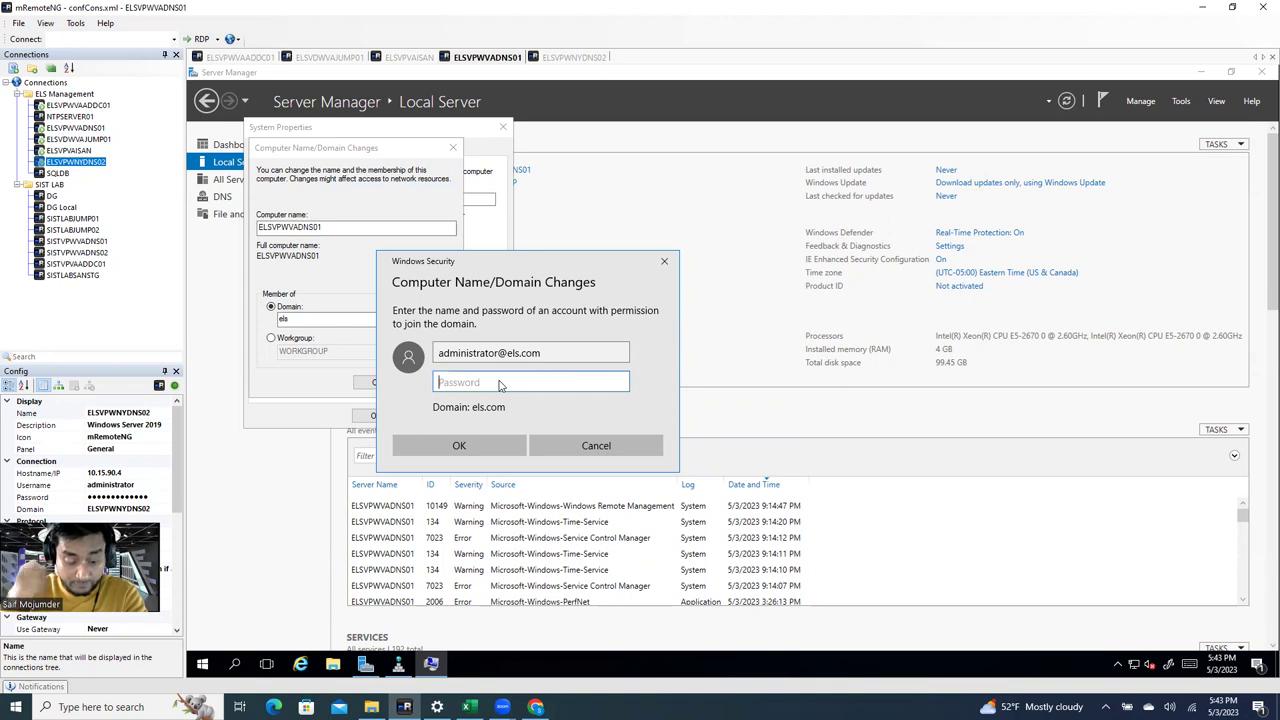
{"action": "type", "text": "•••••••"}
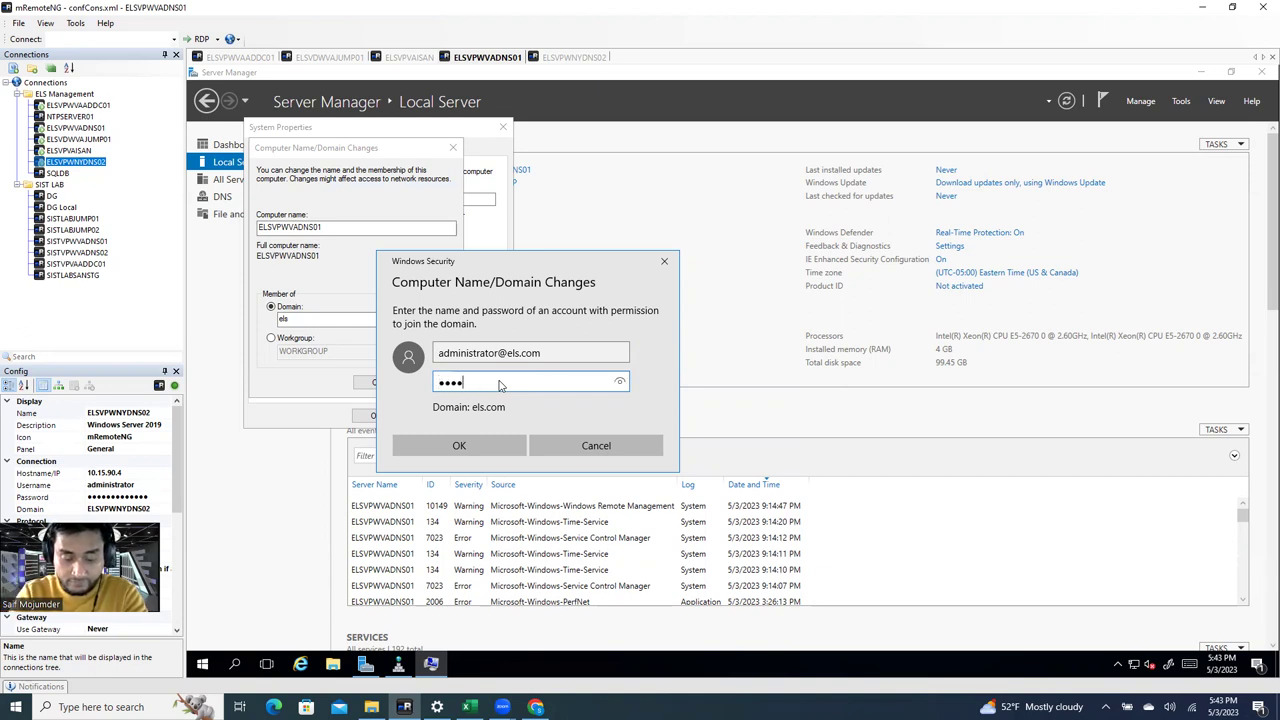
{"action": "type", "text": "••••••"}
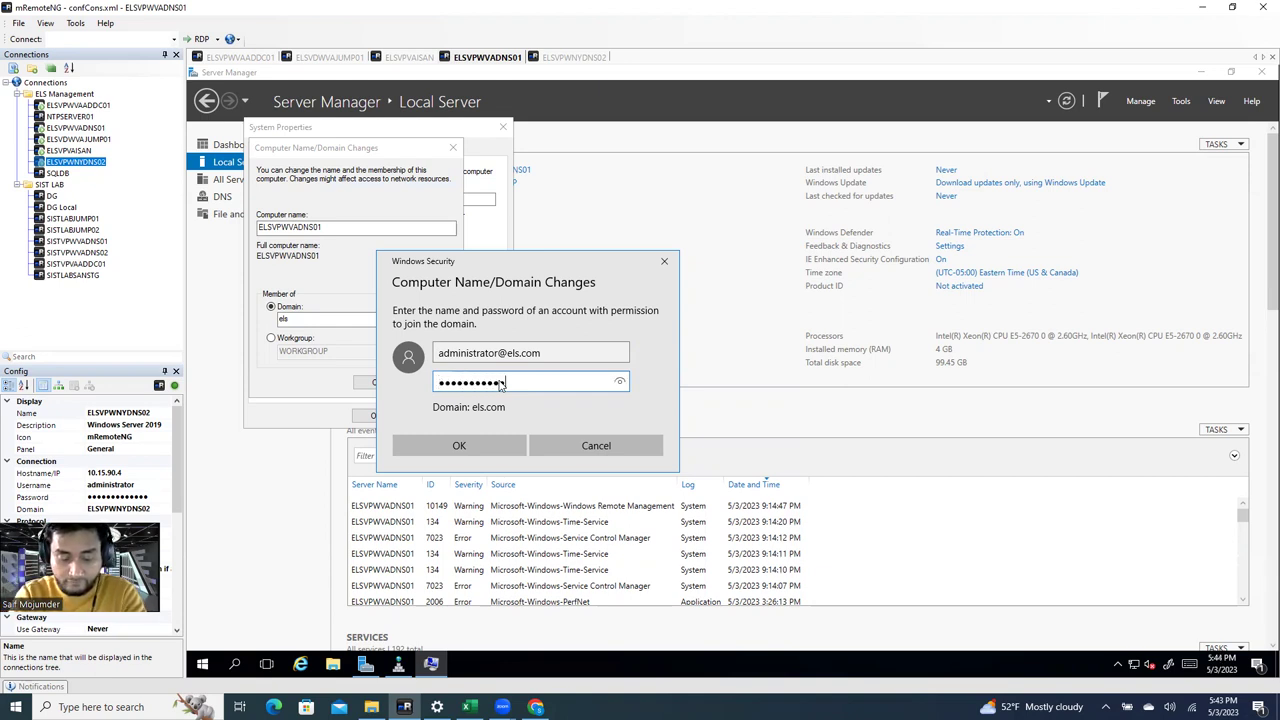
- Submit the credentials, acknowledge the welcome to the els domain, and confirm the change
{"action": "left_click", "coordinate": [481, 440]}
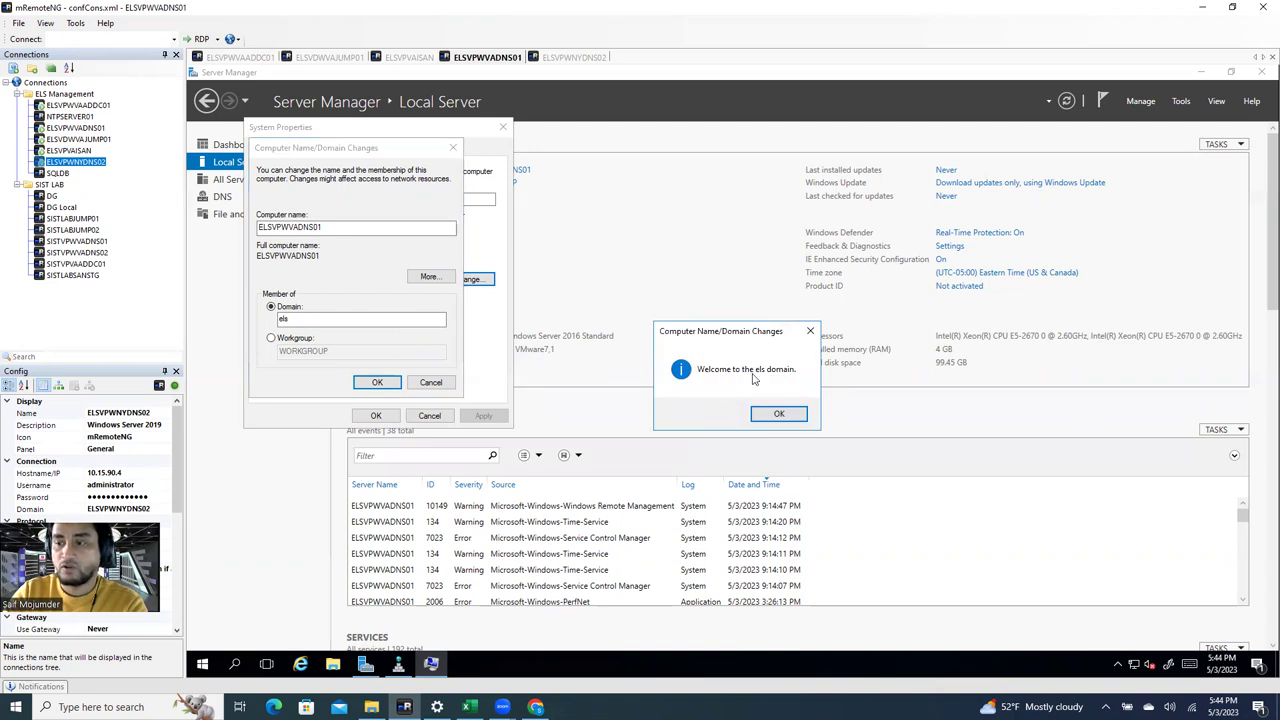
{"action": "left_click", "coordinate": [783, 413]}
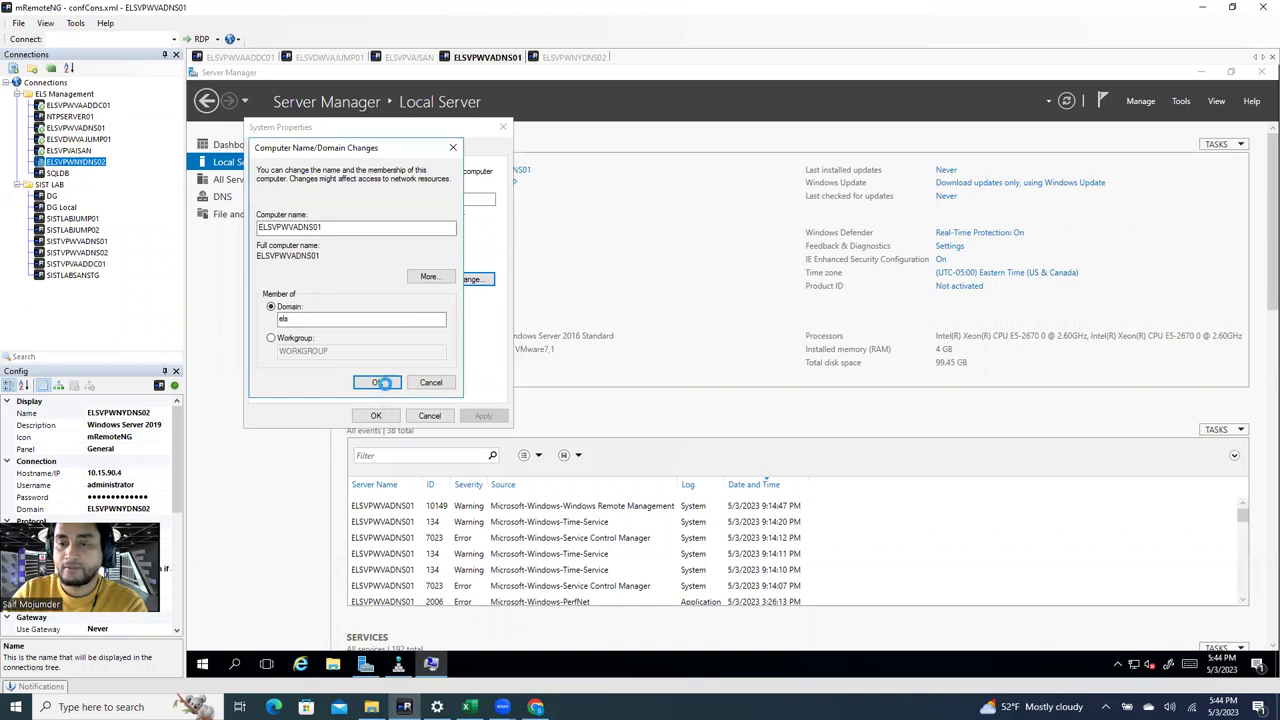
{"action": "left_click", "coordinate": [374, 379]}
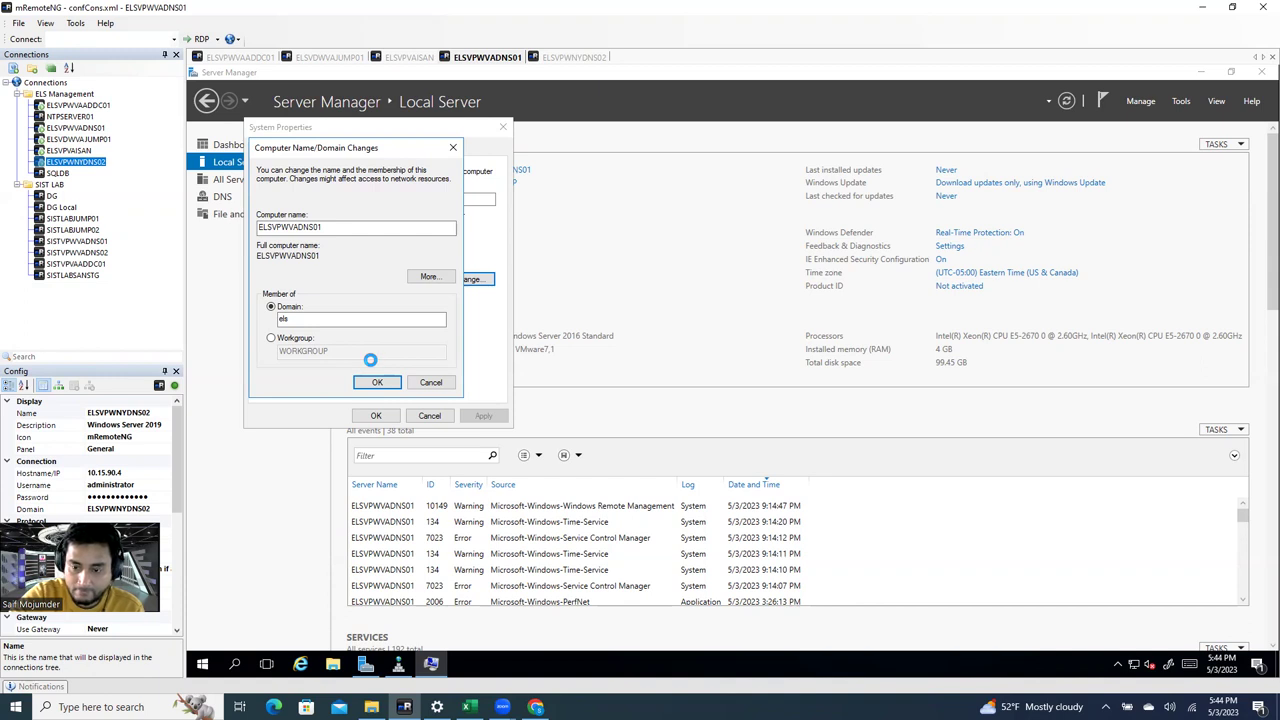
- On ELSVPWVAADDC01, refresh Computers and check ELSVPWVADNS01's properties
{"action": "left_click", "coordinate": [250, 58]}
{"action": "left_click", "coordinate": [316, 249]}
{"action": "left_click", "coordinate": [367, 167]}
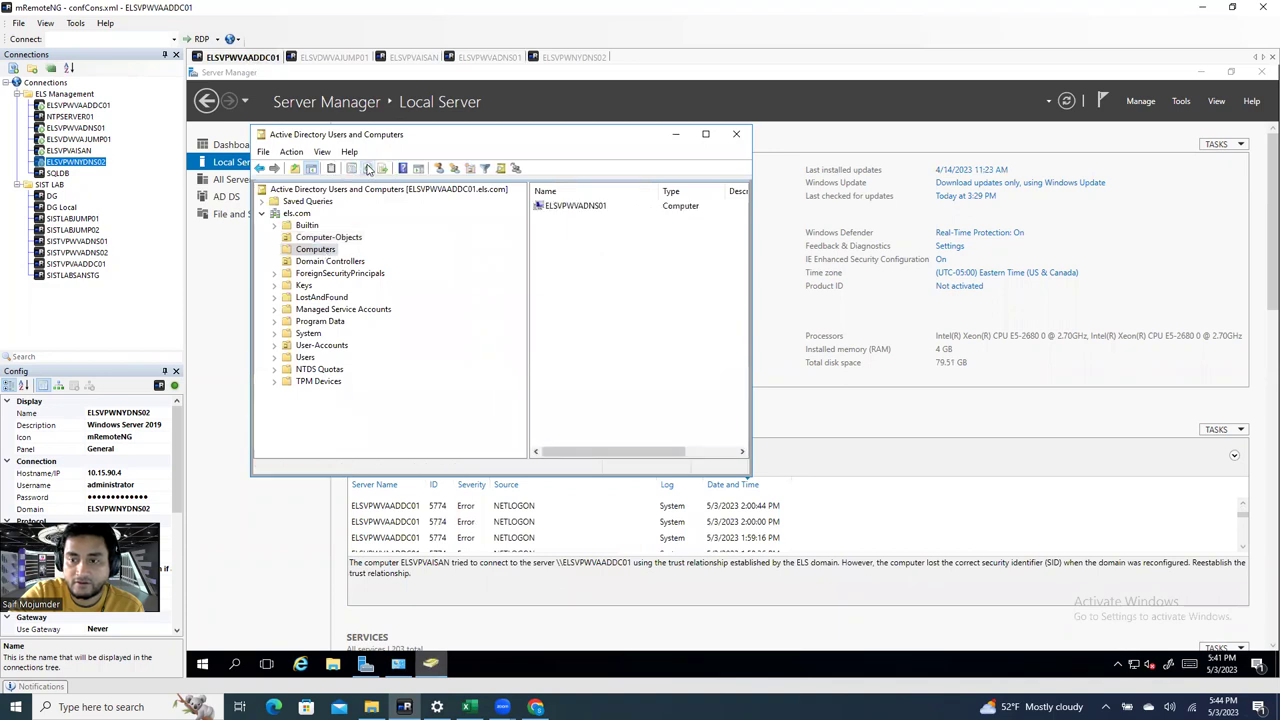
{"action": "double_click", "coordinate": [597, 208]}
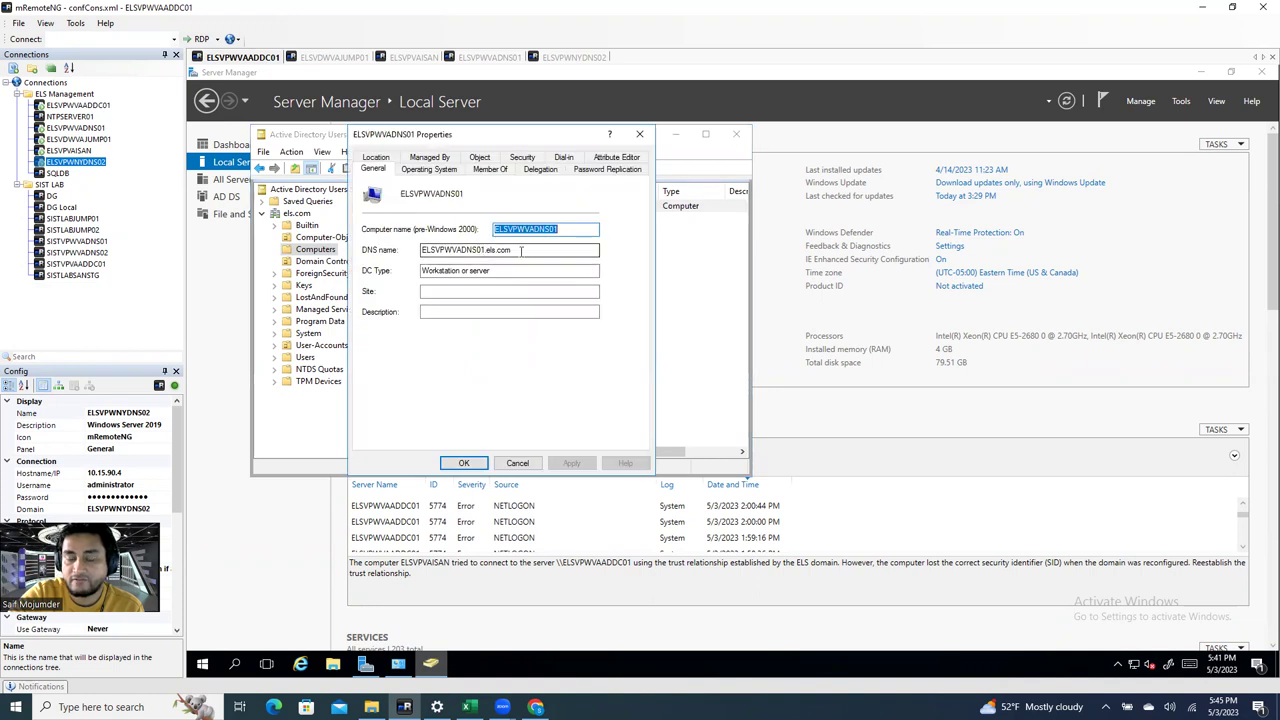
{"action": "left_click", "coordinate": [640, 134]}
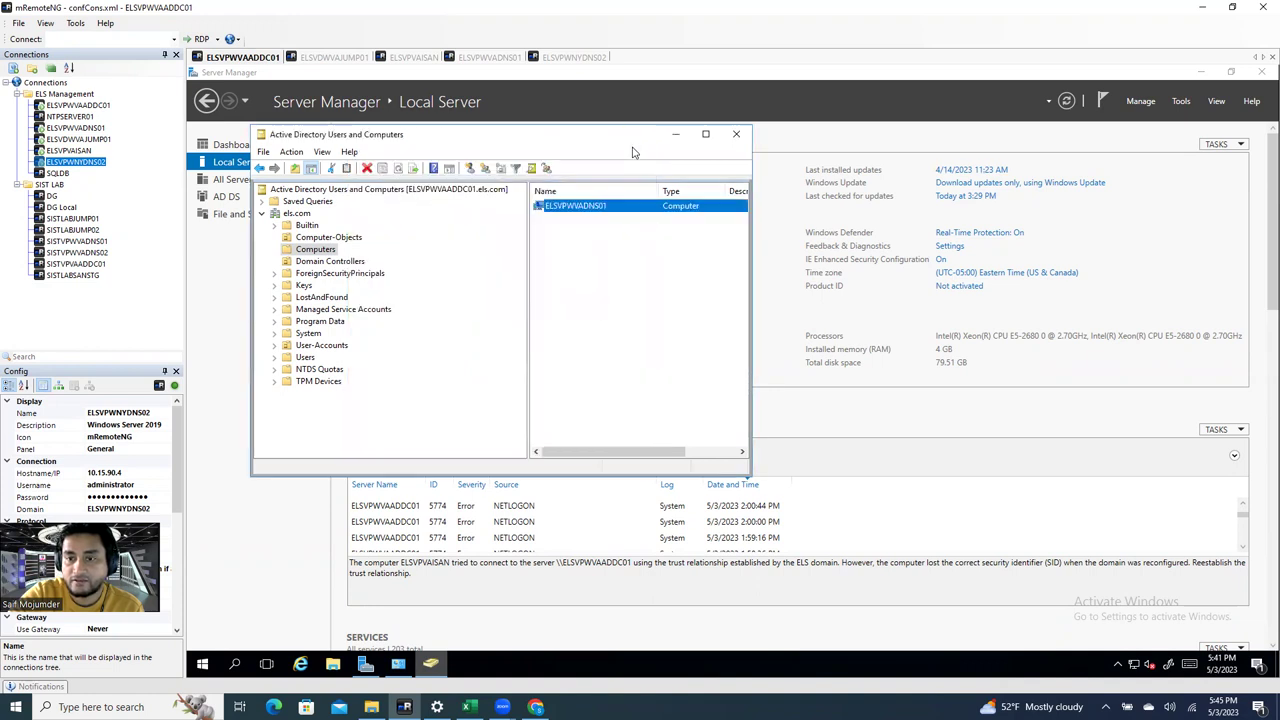
- Cancel a new computer in Computer-Objects, minimize ADUC, and switch to the ELSVDWVAJUMP01 session
{"action": "left_click", "coordinate": [326, 238]}
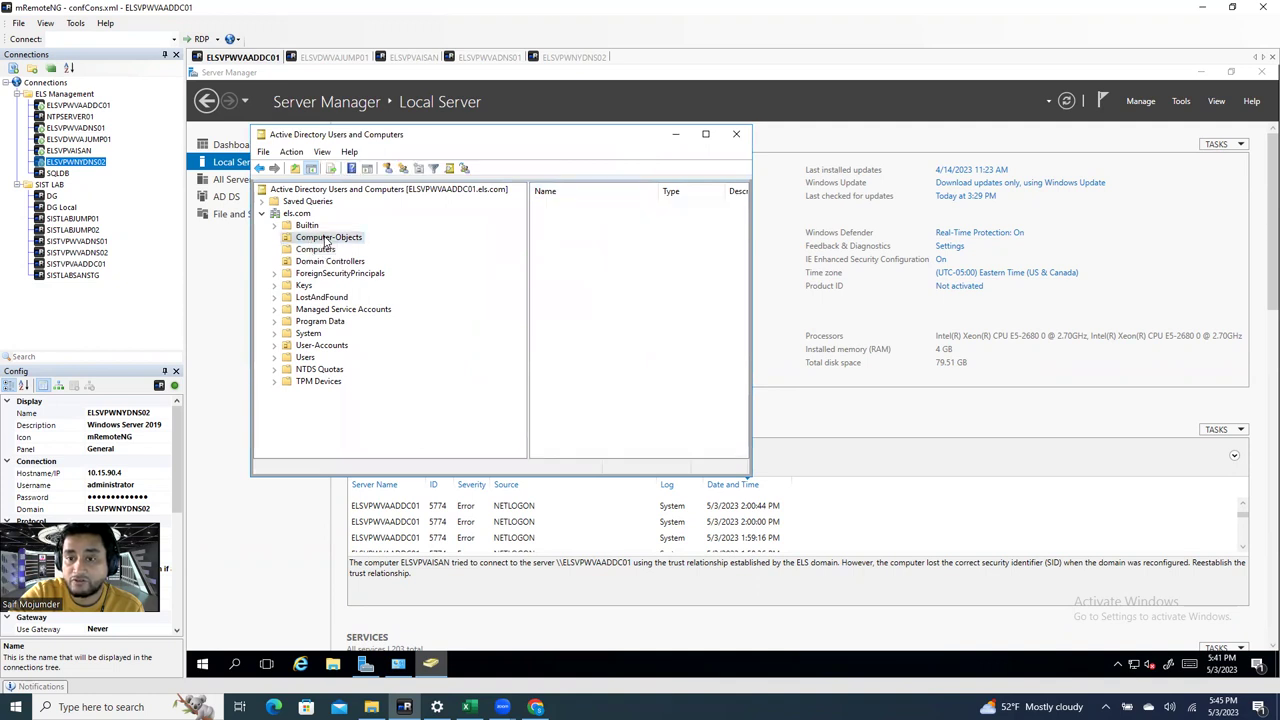
{"action": "right_click", "coordinate": [589, 250]}
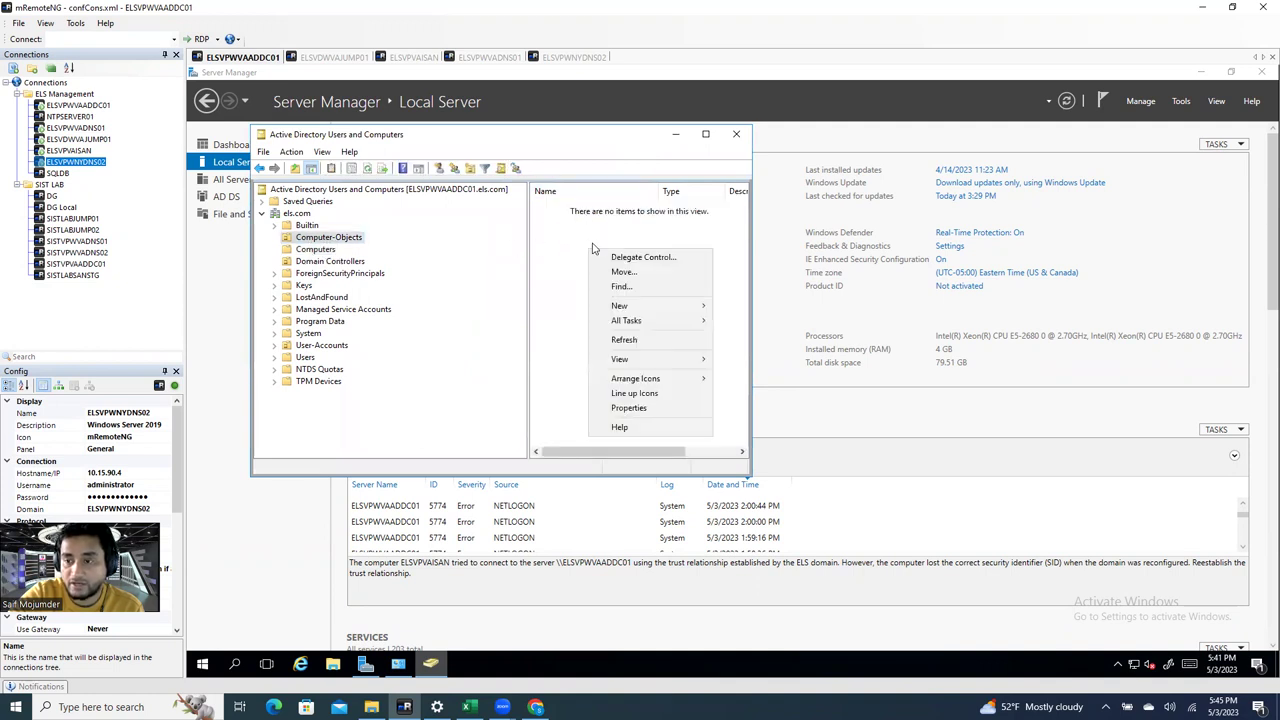
{"action": "mouse_move", "coordinate": [635, 312]}
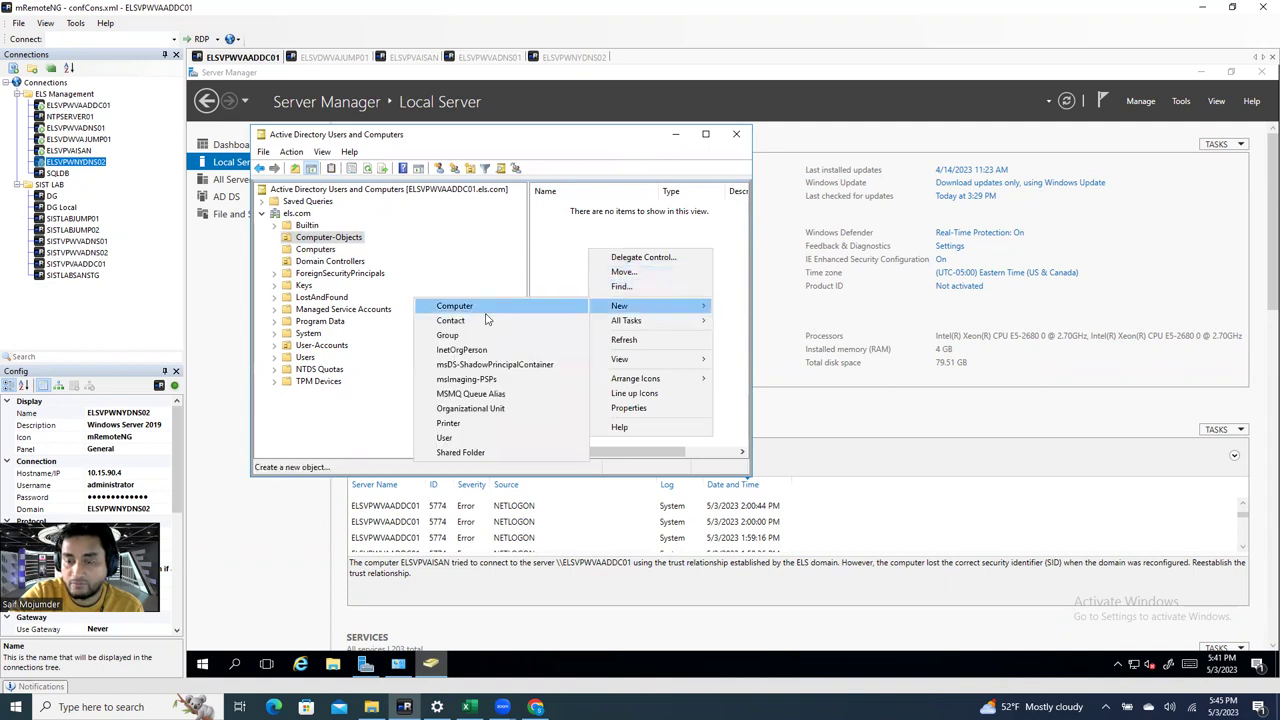
{"action": "left_click", "coordinate": [487, 306]}
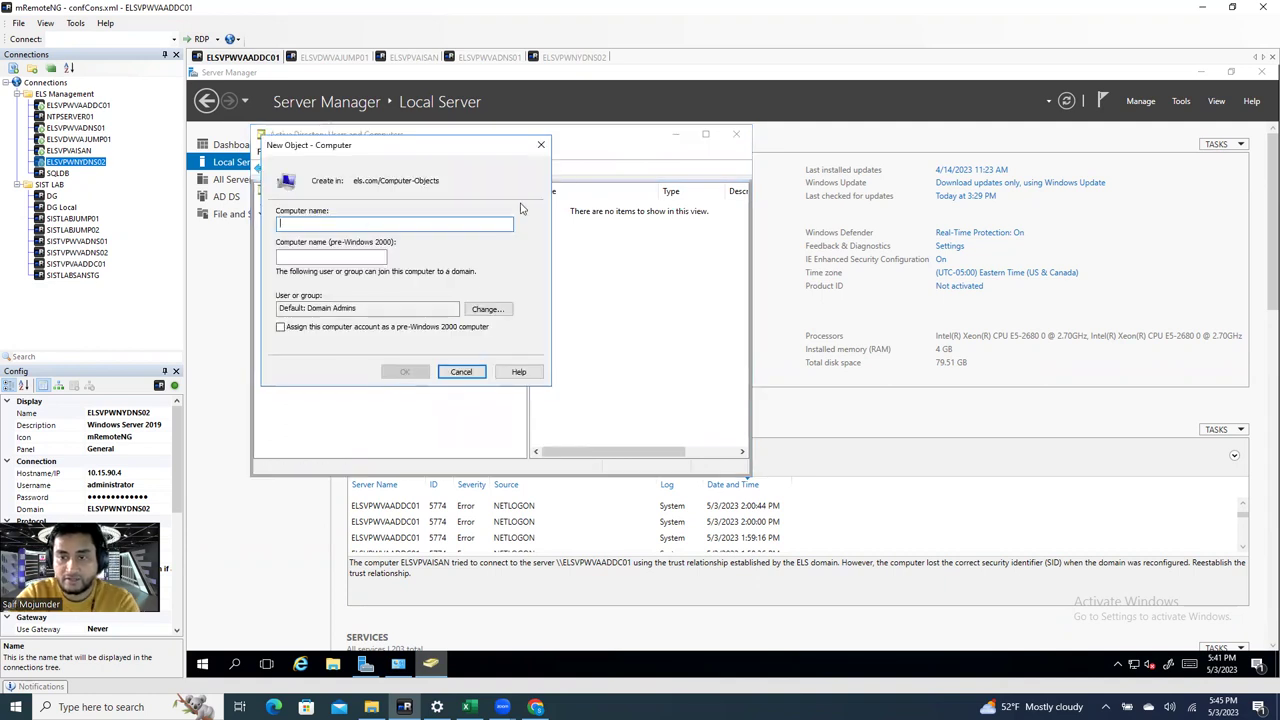
{"action": "left_click", "coordinate": [539, 150]}
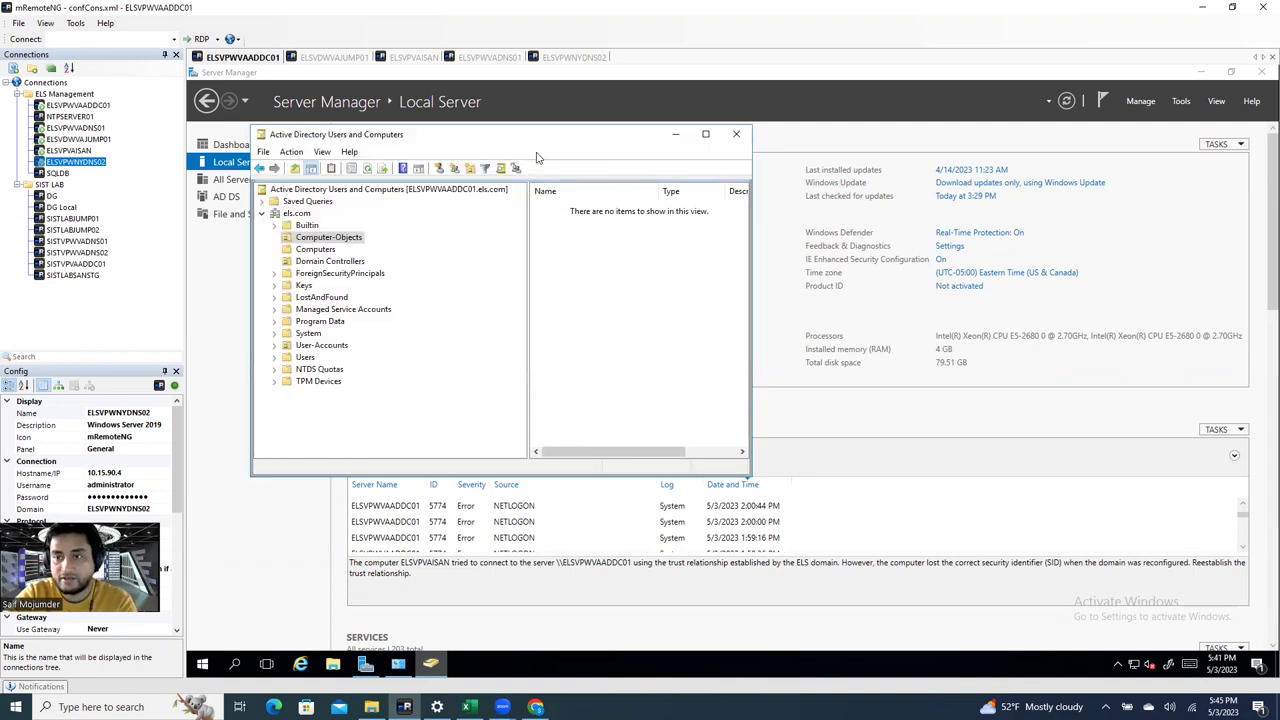
{"action": "left_click", "coordinate": [330, 254]}
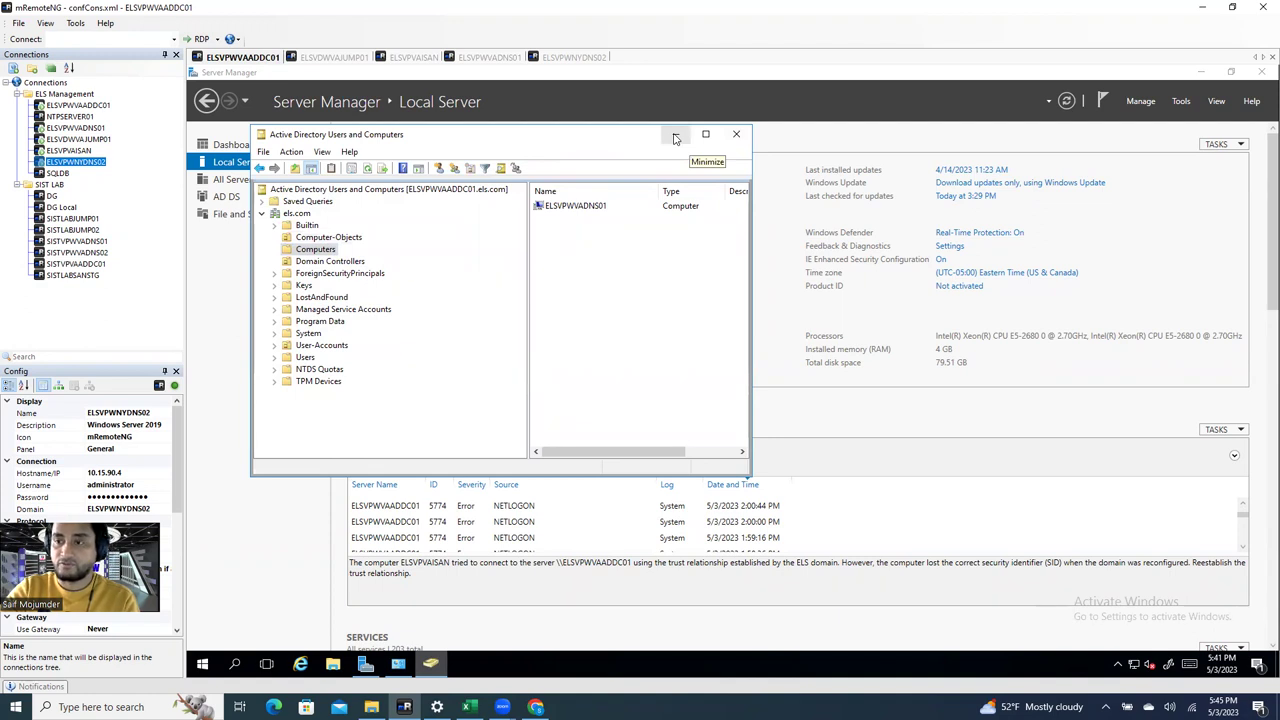
{"action": "left_click", "coordinate": [675, 137]}
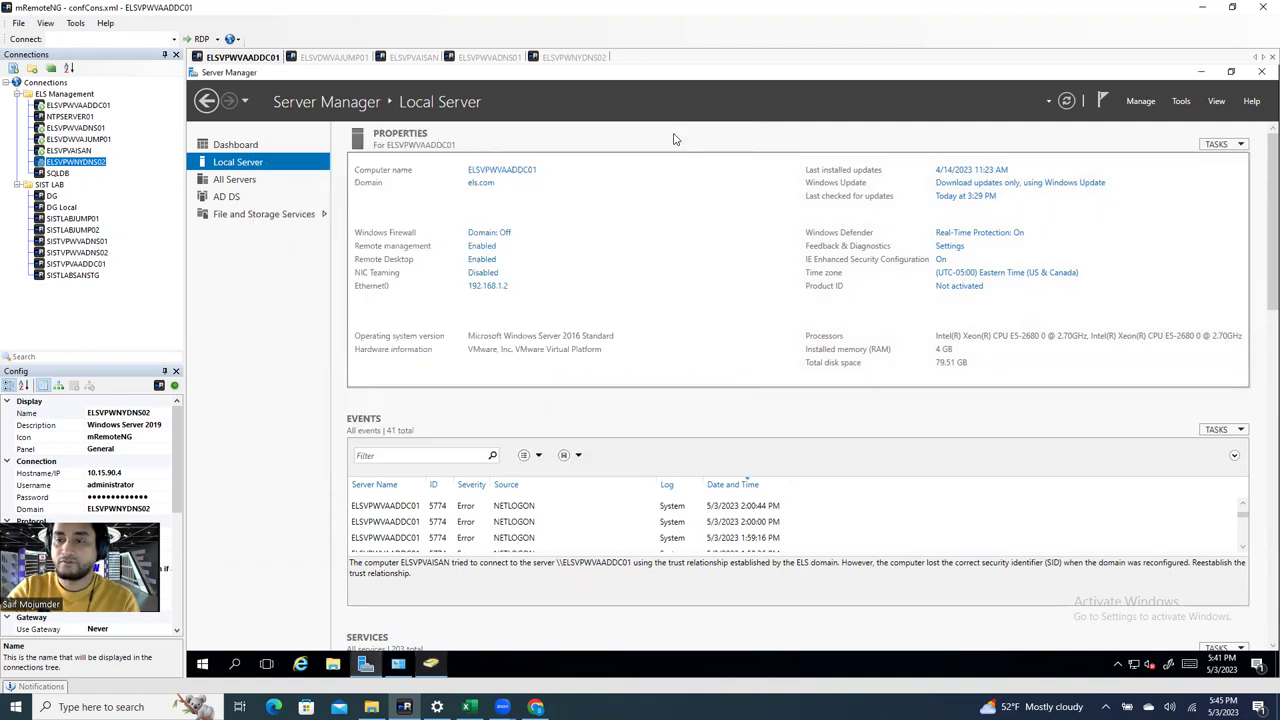
{"action": "left_click", "coordinate": [330, 58]}
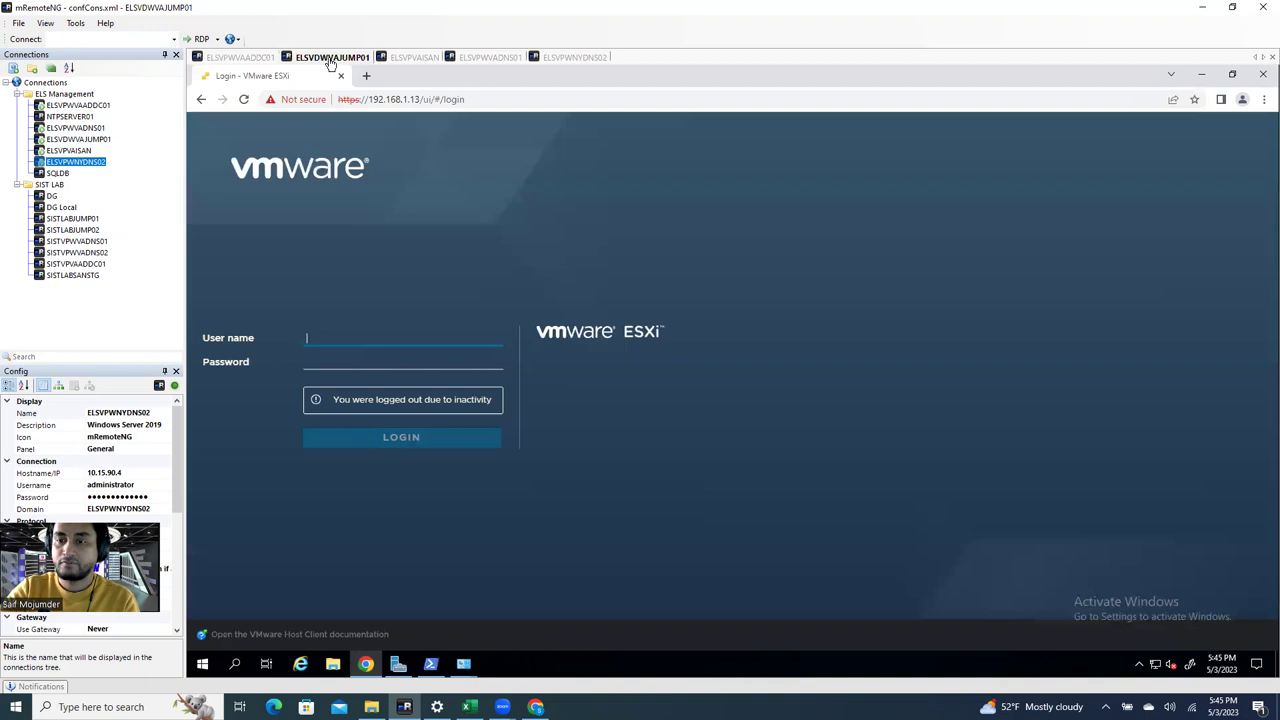
- On ELSVPWVADNS01, acknowledge the restart notice, close System Properties, and restart now
{"action": "left_click", "coordinate": [398, 58]}
{"action": "left_click", "coordinate": [493, 58]}
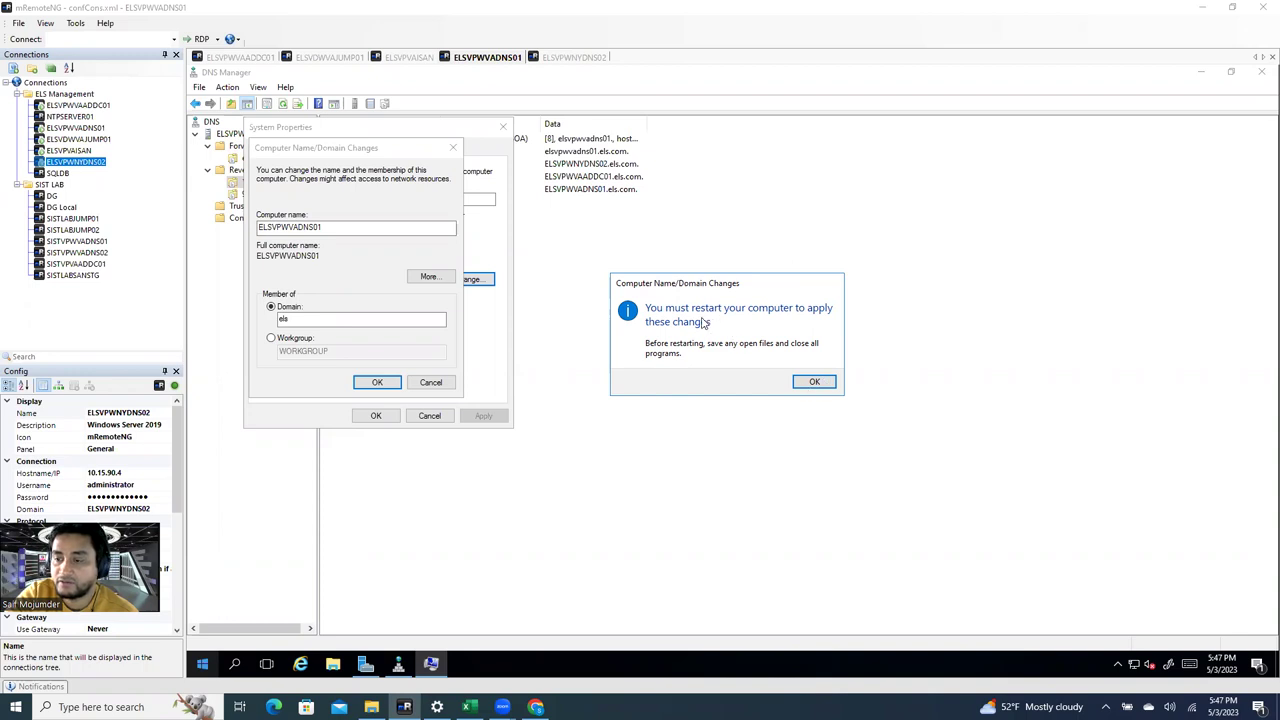
{"action": "left_click", "coordinate": [815, 381]}
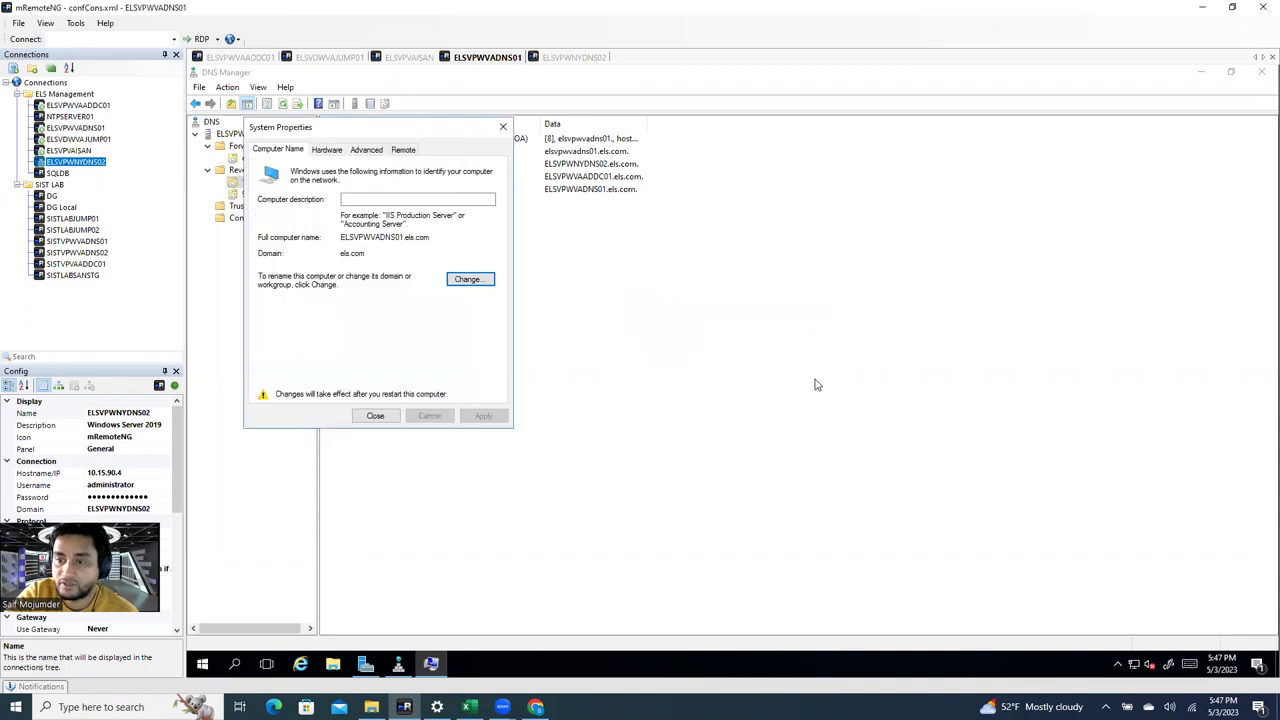
{"action": "left_click", "coordinate": [372, 416]}
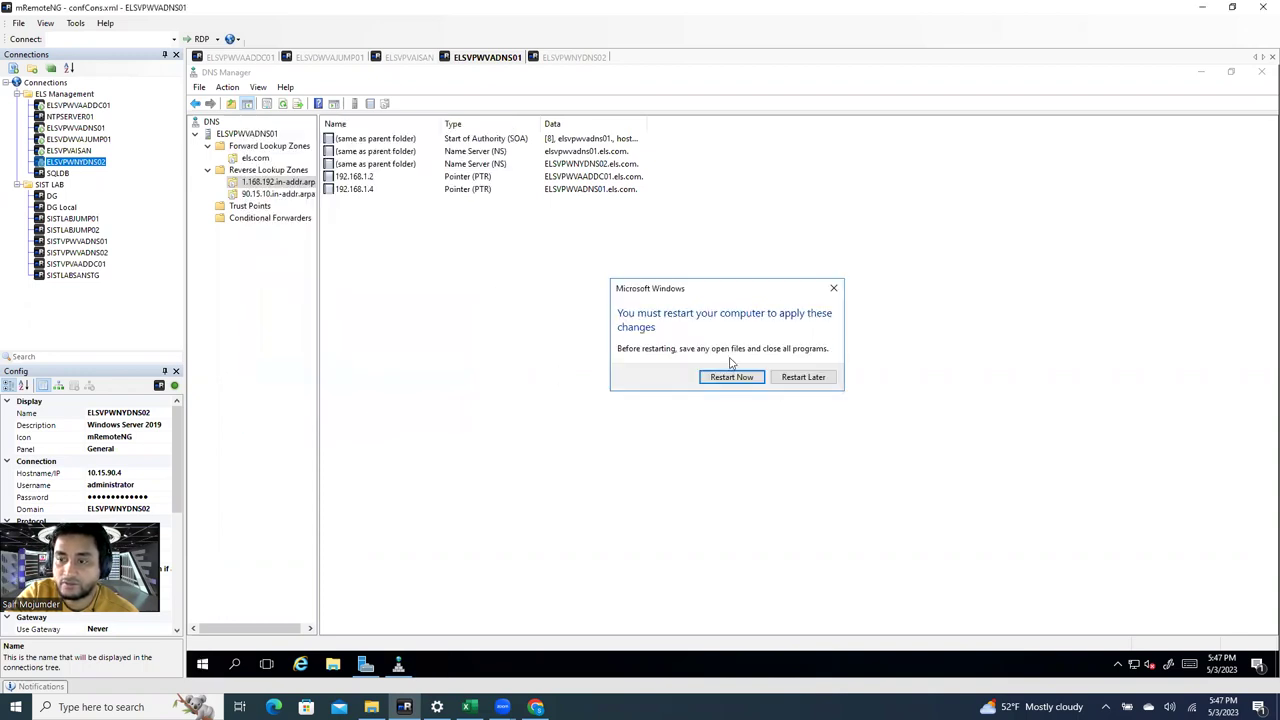
{"action": "left_click", "coordinate": [714, 374]}
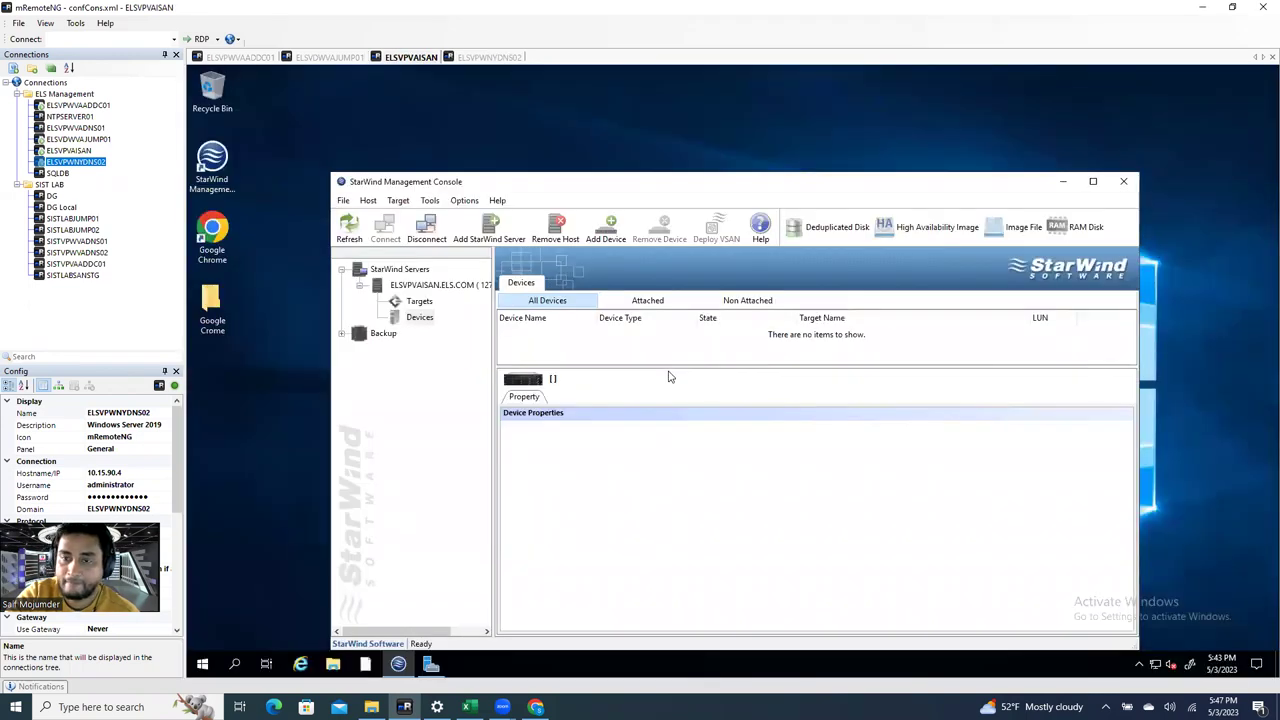
- On ELSVDWVAJUMP01, load the ESXi host at 192.168.1.13 in a fresh browser tab
{"action": "left_click", "coordinate": [330, 58]}
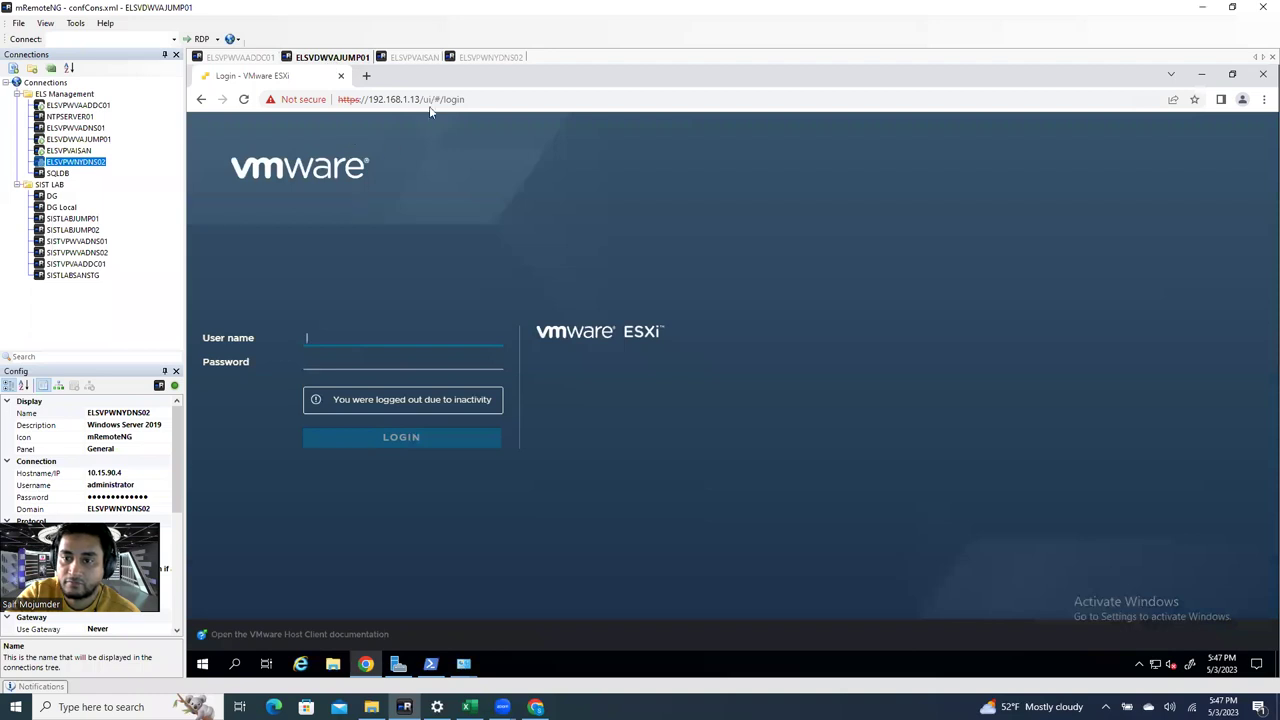
{"action": "left_click", "coordinate": [366, 76]}
{"action": "left_click", "coordinate": [340, 76]}
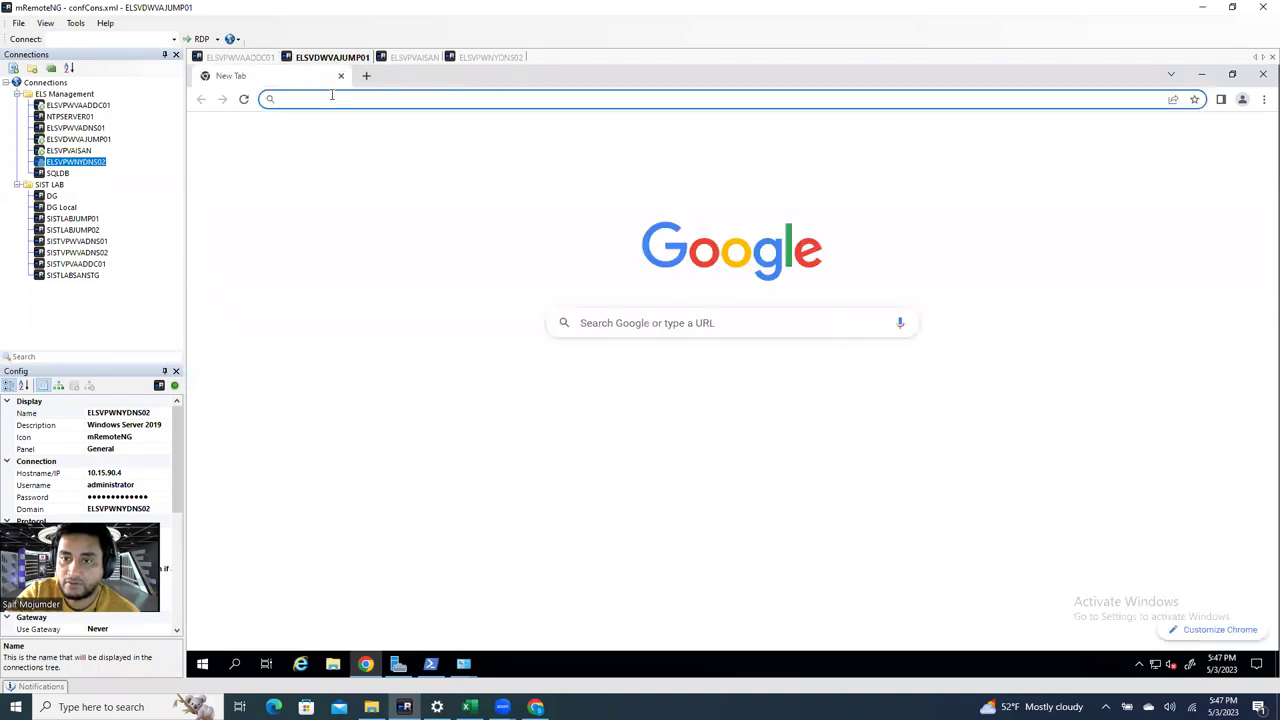
{"action": "left_click", "coordinate": [332, 97]}
{"action": "type", "text": "10"}
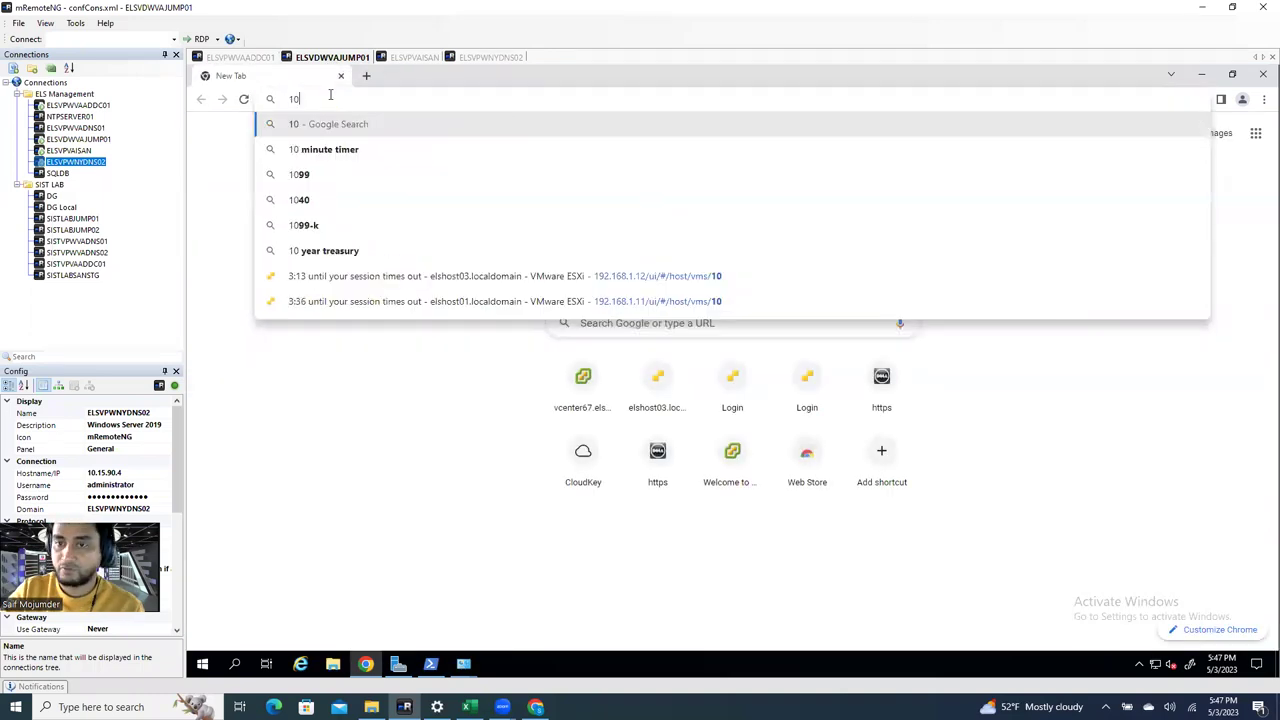
{"action": "type", "text": "."}
{"action": "key", "text": "BackSpace"}
{"action": "key", "text": "BackSpace"}
{"action": "key", "text": "BackSpace"}
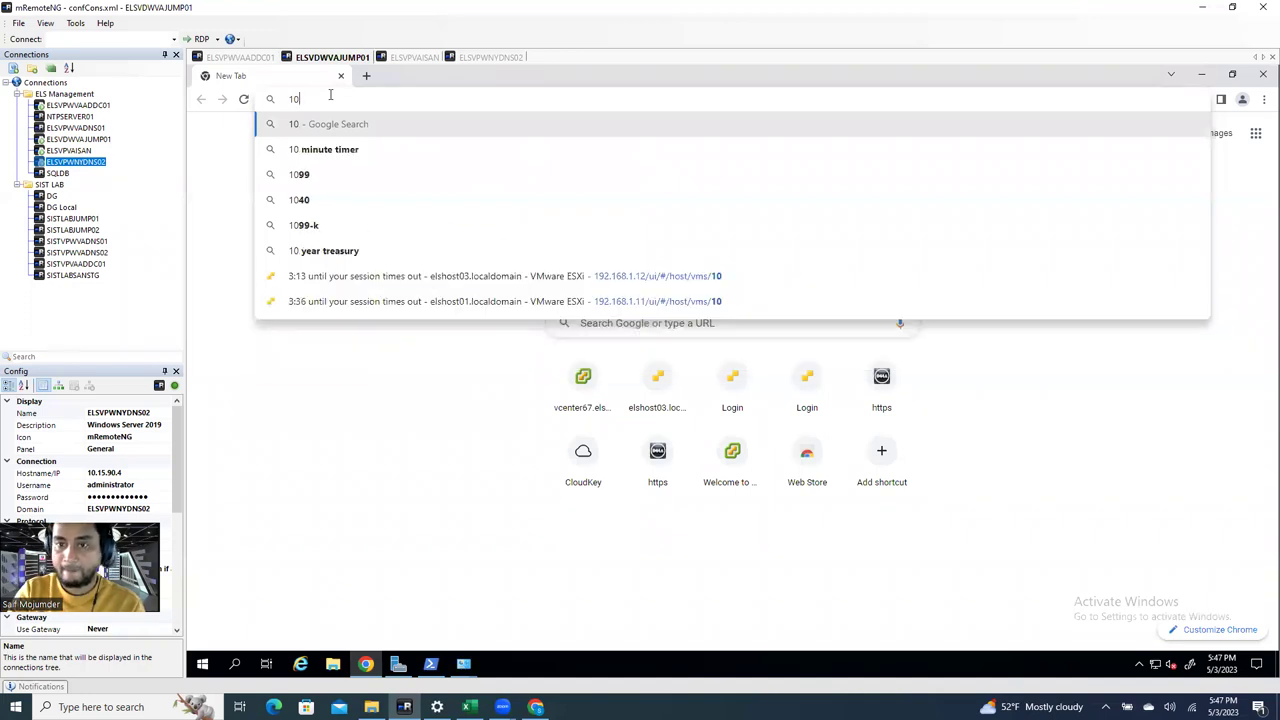
{"action": "type", "text": "192.1"}
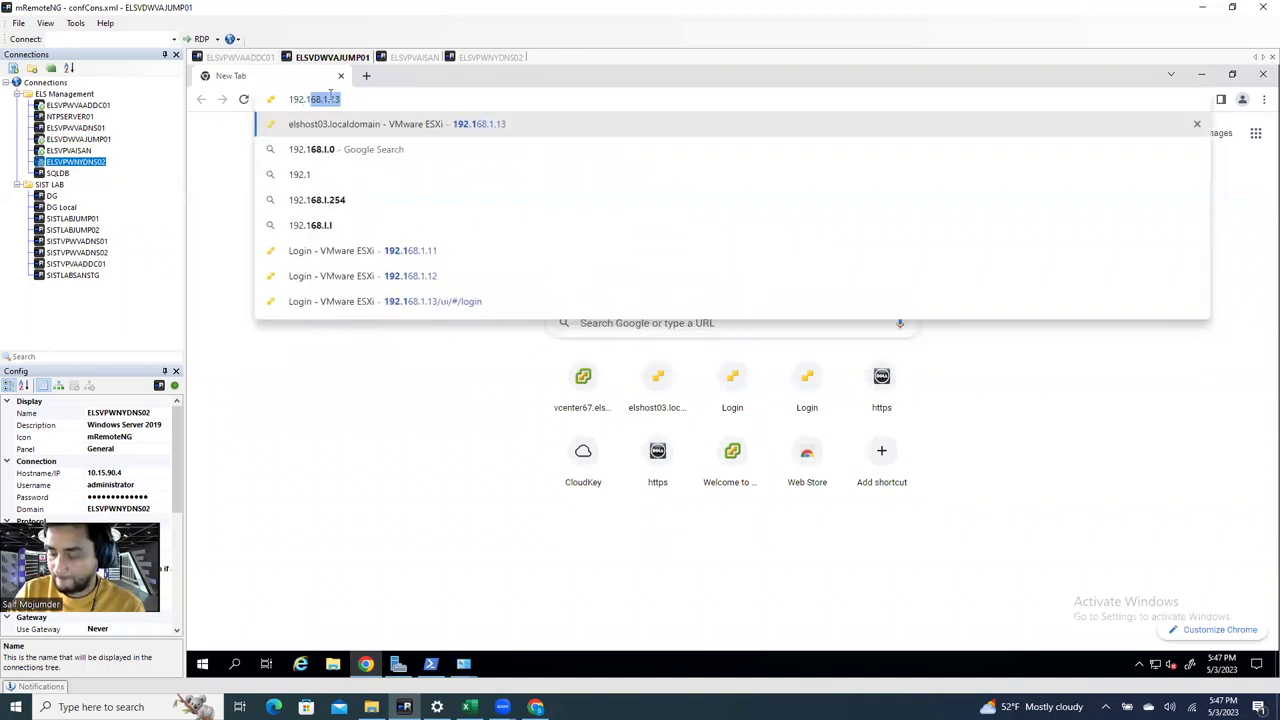
{"action": "type", "text": "68.1.13"}
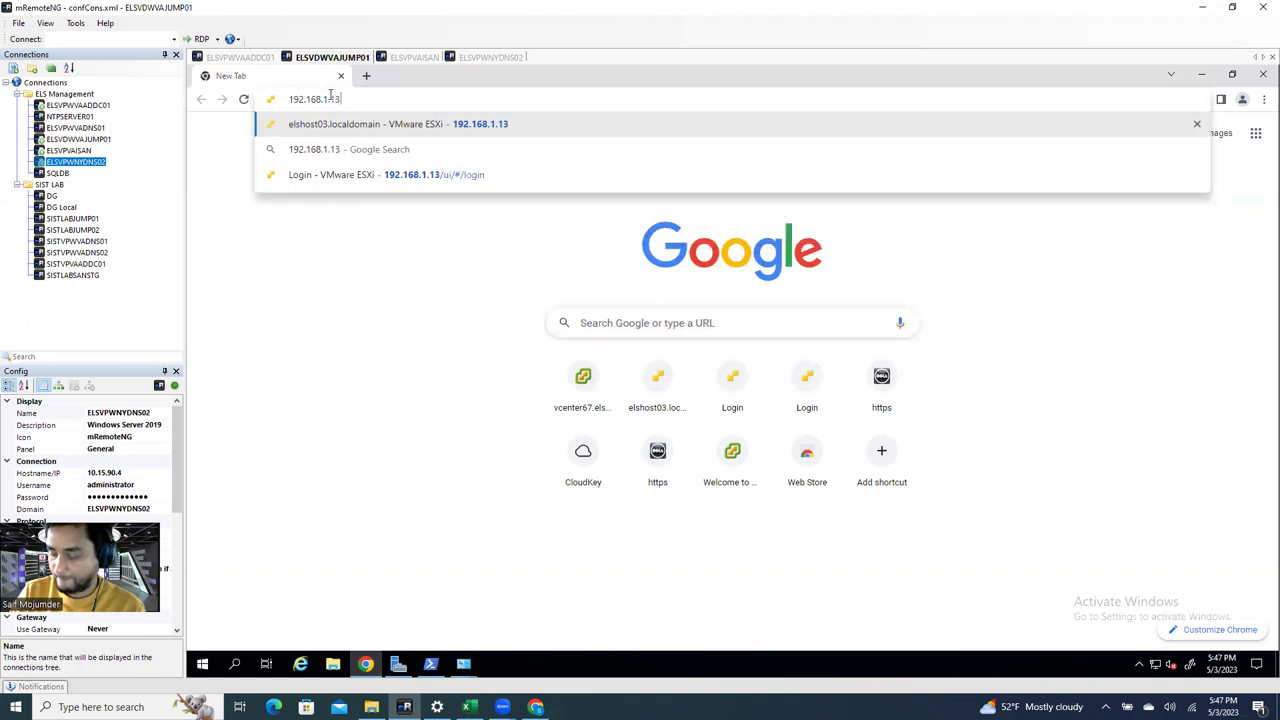
{"action": "key", "text": "Return"}
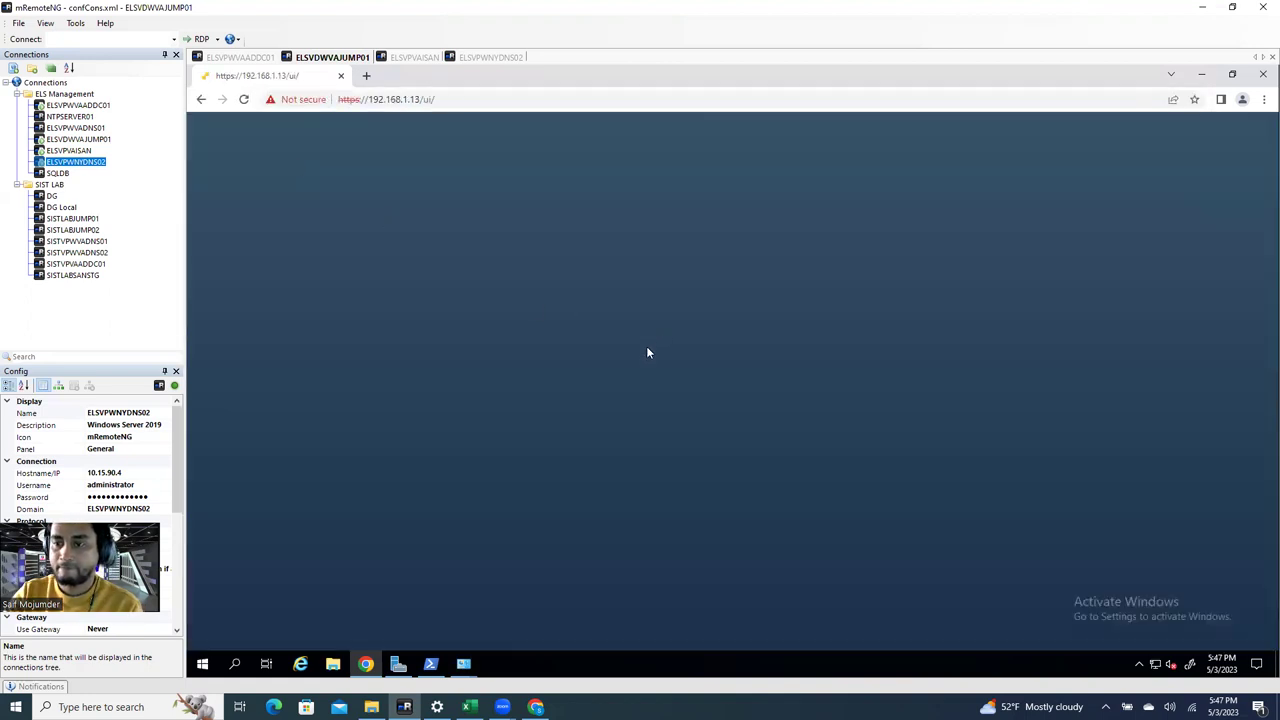
- Log in to the ESXi Host Client as root, retyping the rejected password
{"action": "left_click", "coordinate": [407, 343]}
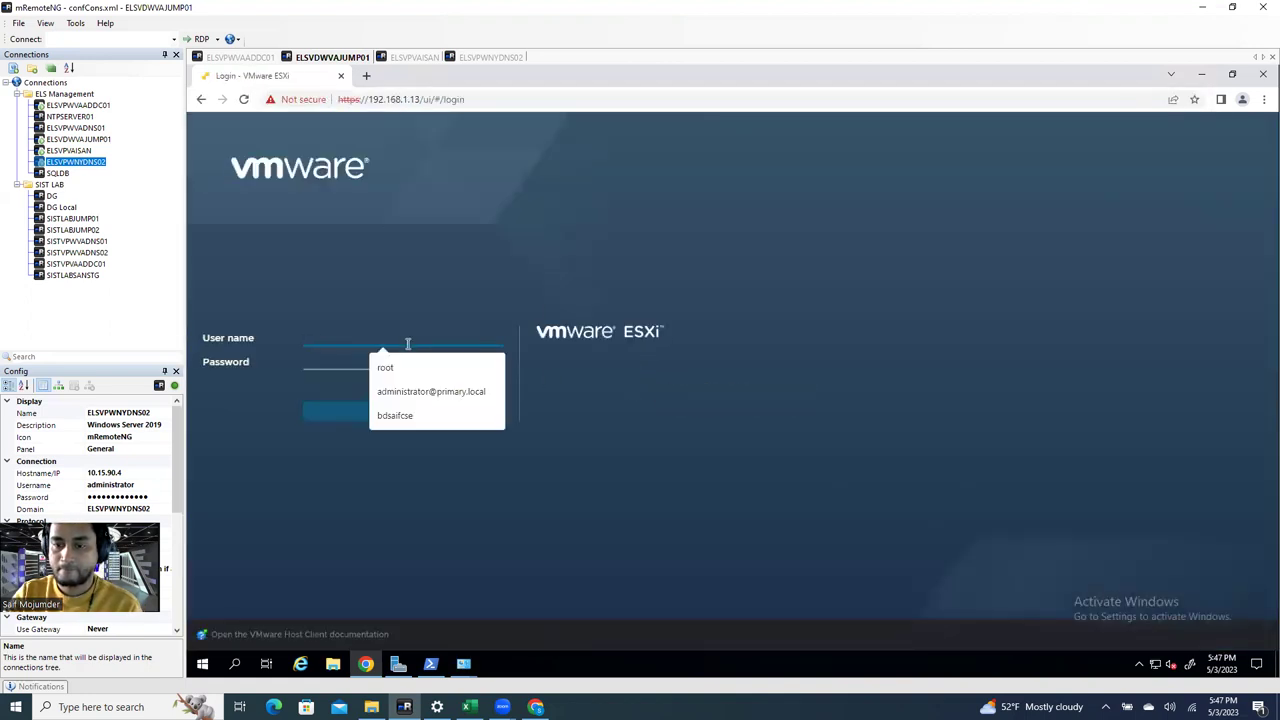
{"action": "left_click", "coordinate": [398, 369]}
{"action": "left_click", "coordinate": [369, 363]}
{"action": "type", "text": "•••••••••••"}
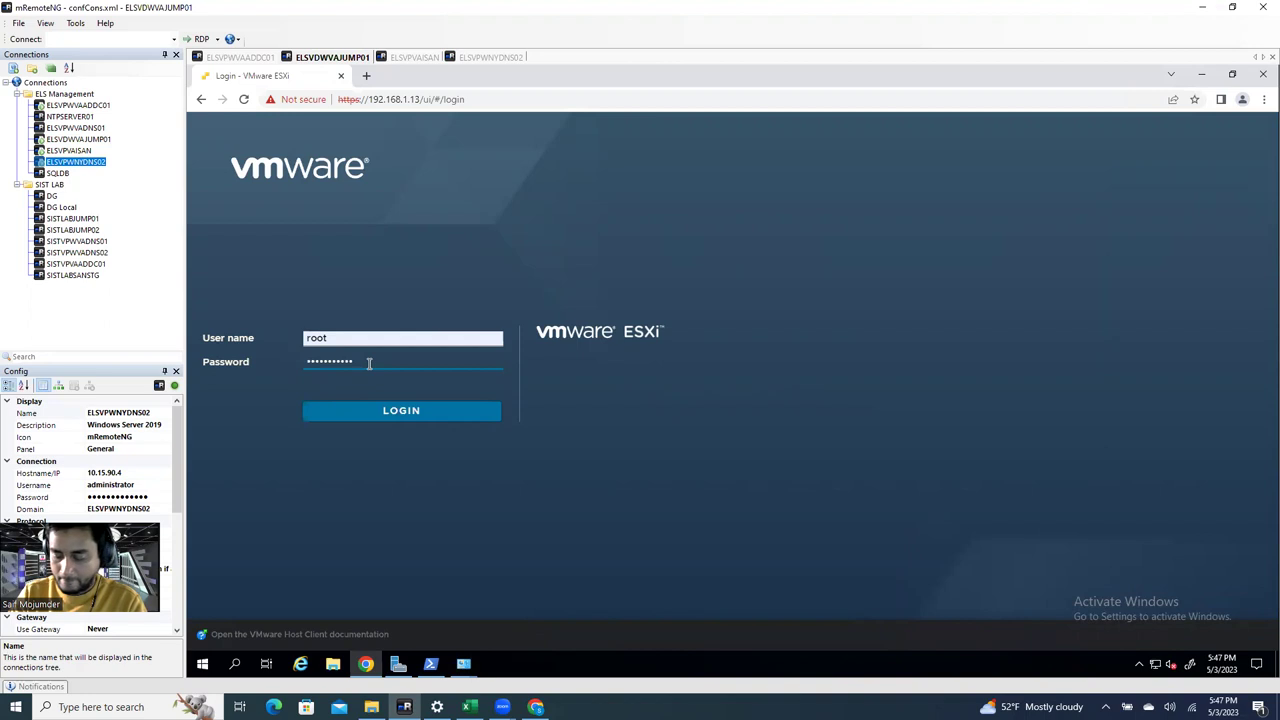
{"action": "key", "text": "BackSpace"}
{"action": "key", "text": "BackSpace"}
{"action": "key", "text": "BackSpace"}
{"action": "key", "text": "BackSpace"}
{"action": "key", "text": "BackSpace"}
{"action": "key", "text": "BackSpace"}
{"action": "key", "text": "BackSpace"}
{"action": "key", "text": "BackSpace"}
{"action": "key", "text": "BackSpace"}
{"action": "key", "text": "BackSpace"}
{"action": "key", "text": "BackSpace"}
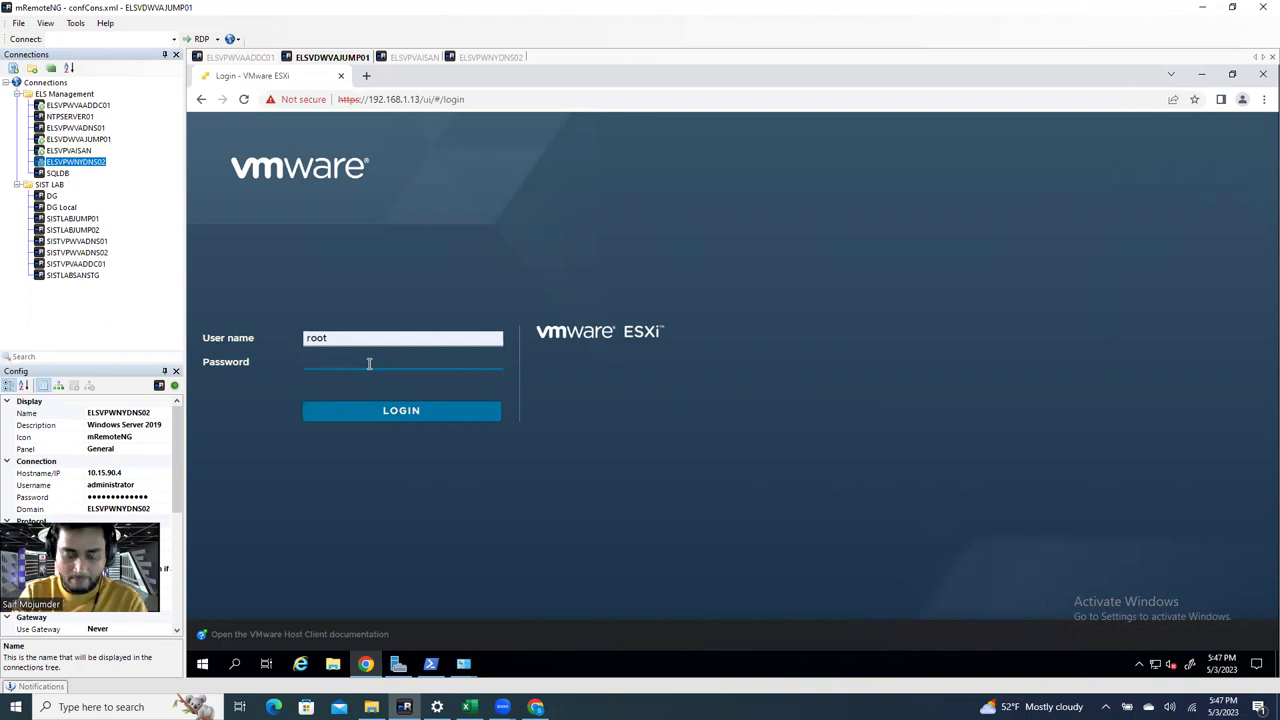
{"action": "type", "text": "•••••••••••"}
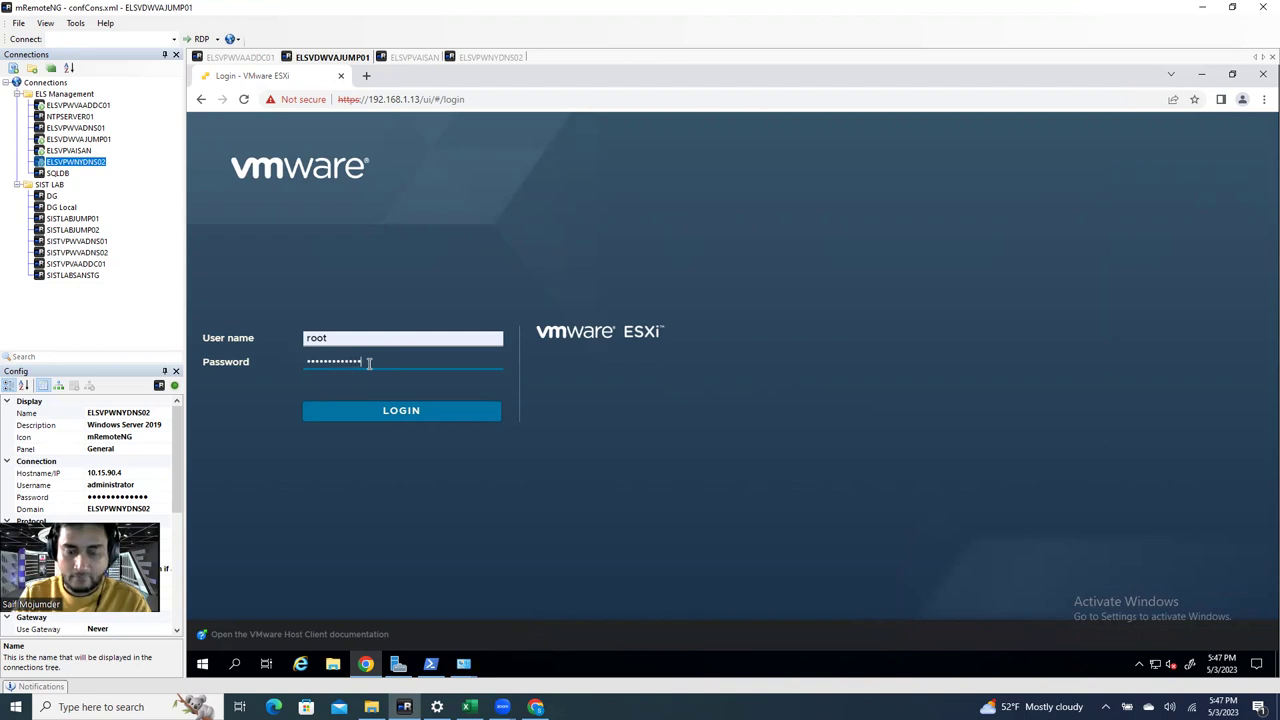
{"action": "left_click", "coordinate": [367, 409]}
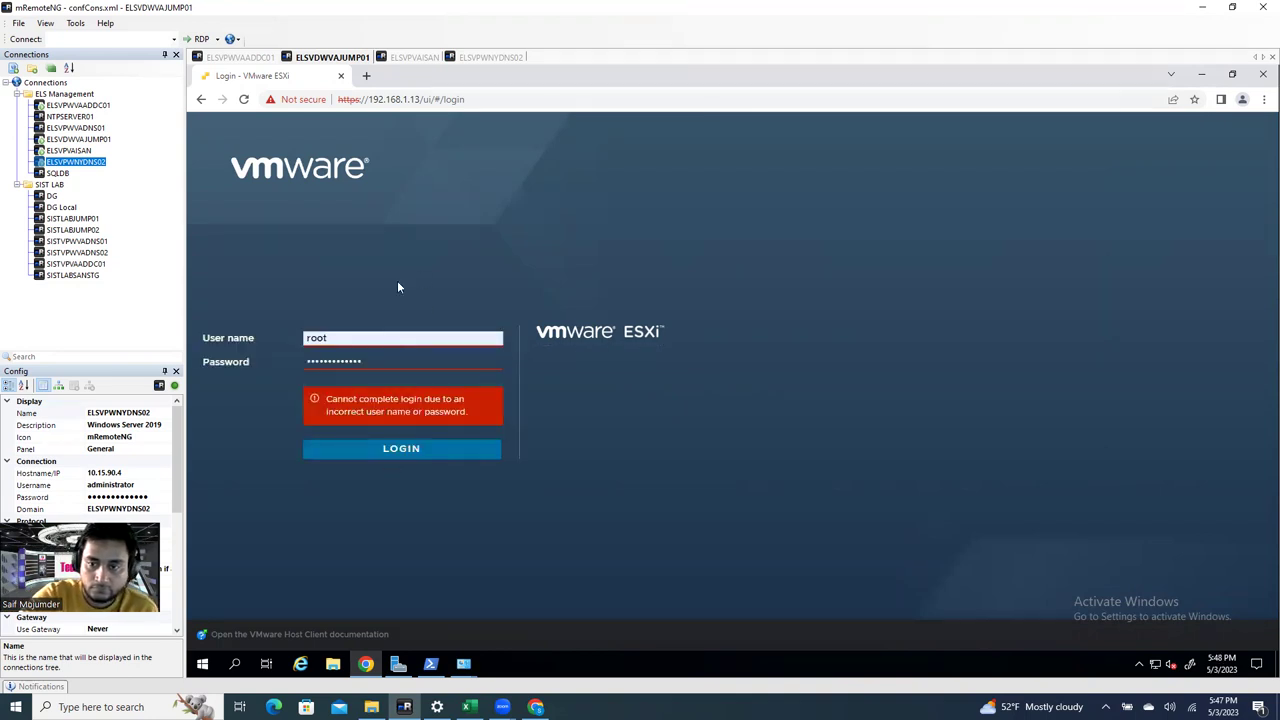
{"action": "type", "text": "*****"}
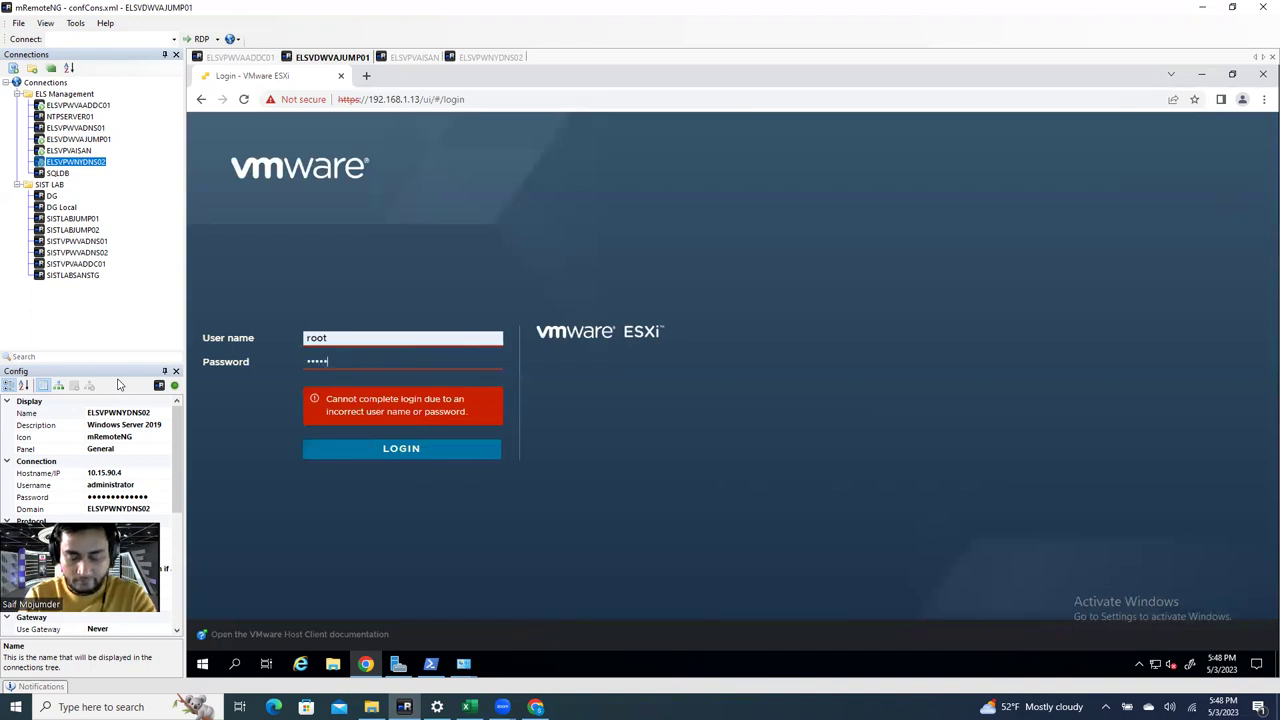
{"action": "type", "text": "*****"}
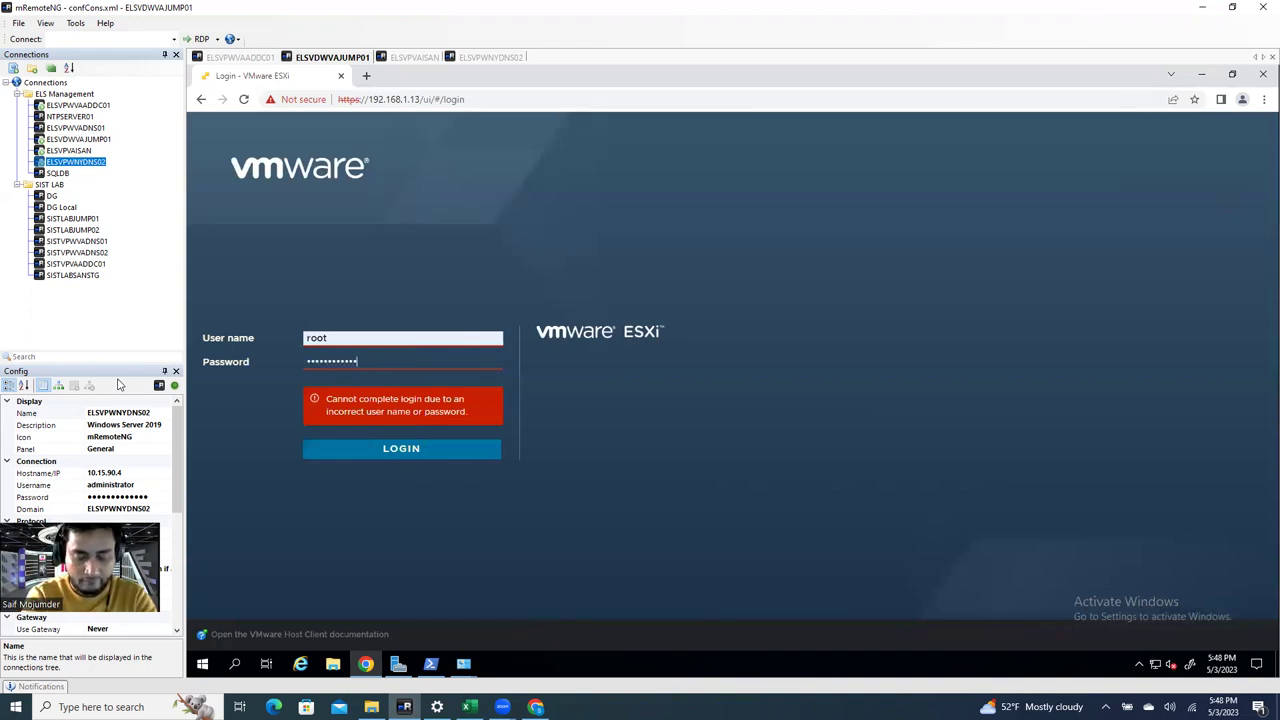
{"action": "key", "text": "Return"}
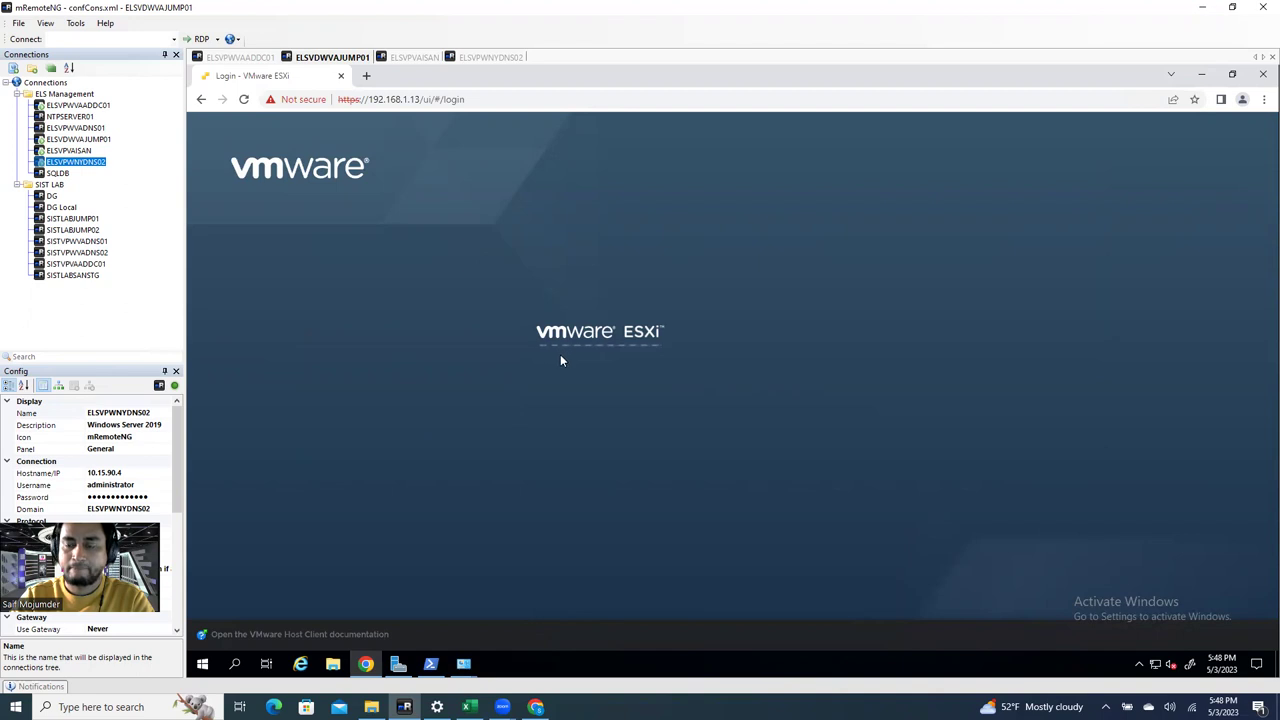
{"action": "double_click", "coordinate": [312, 362]}
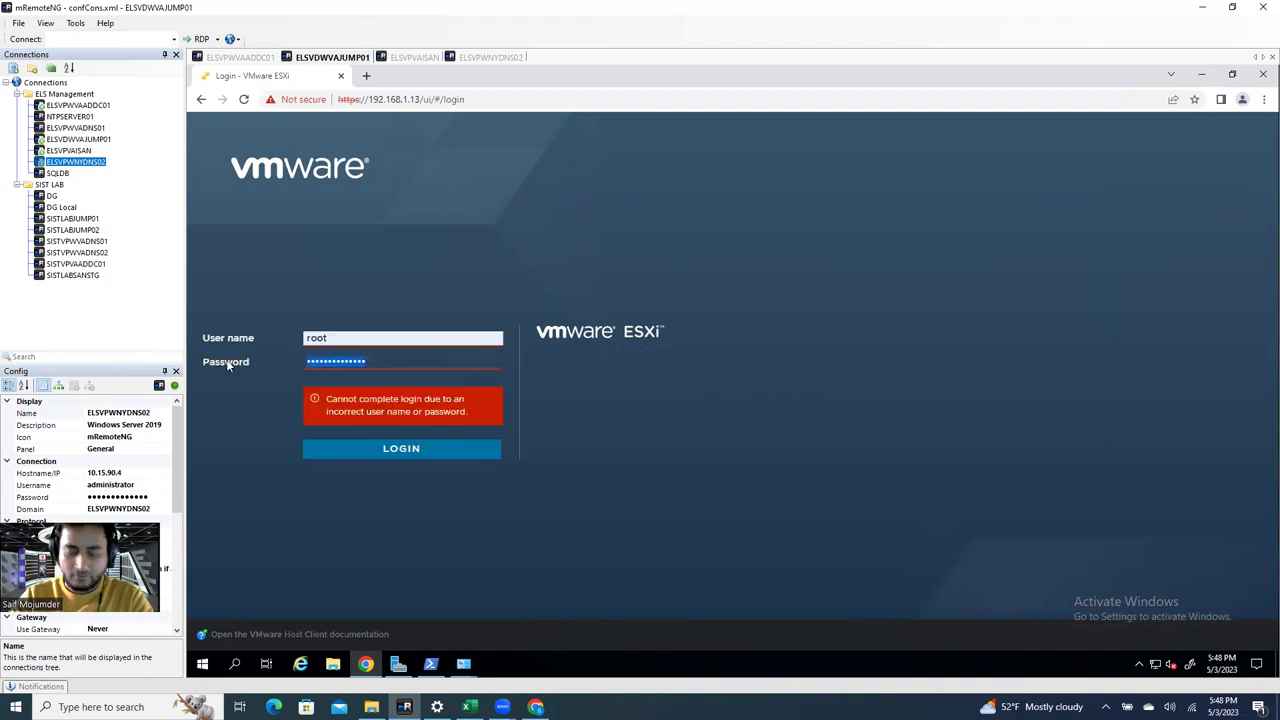
{"action": "type", "text": "*****"}
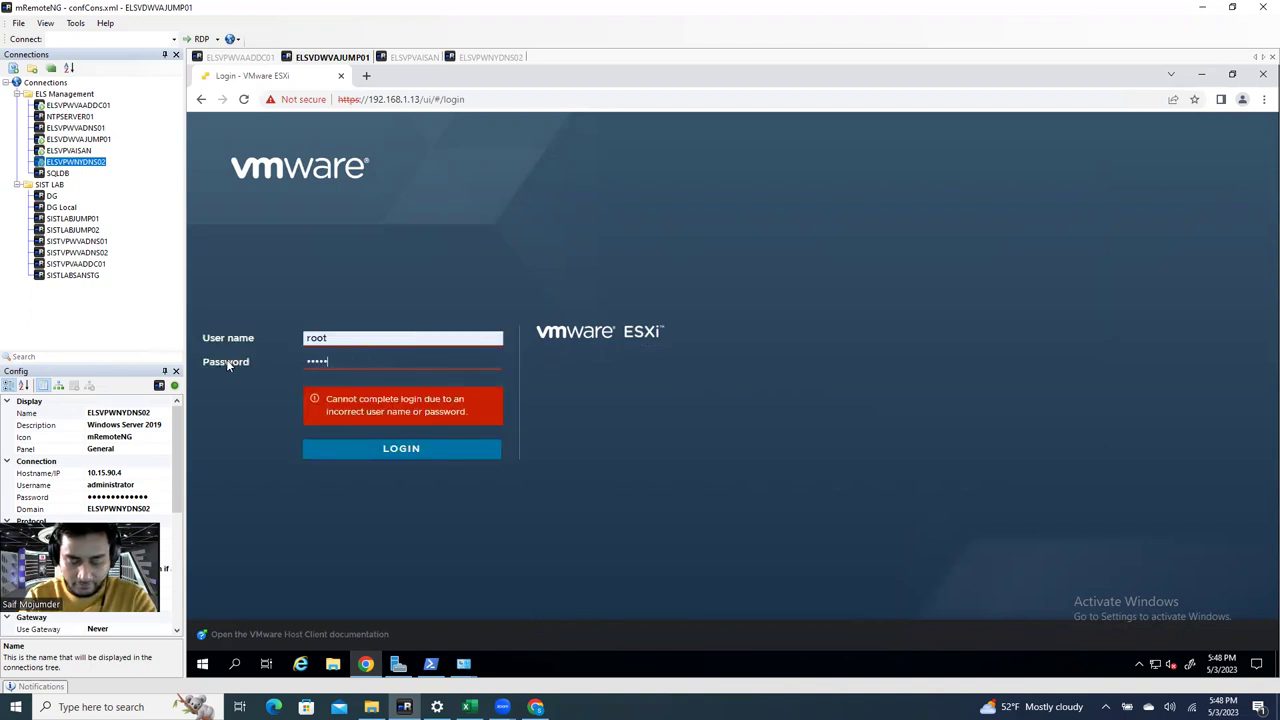
{"action": "type", "text": "*****"}
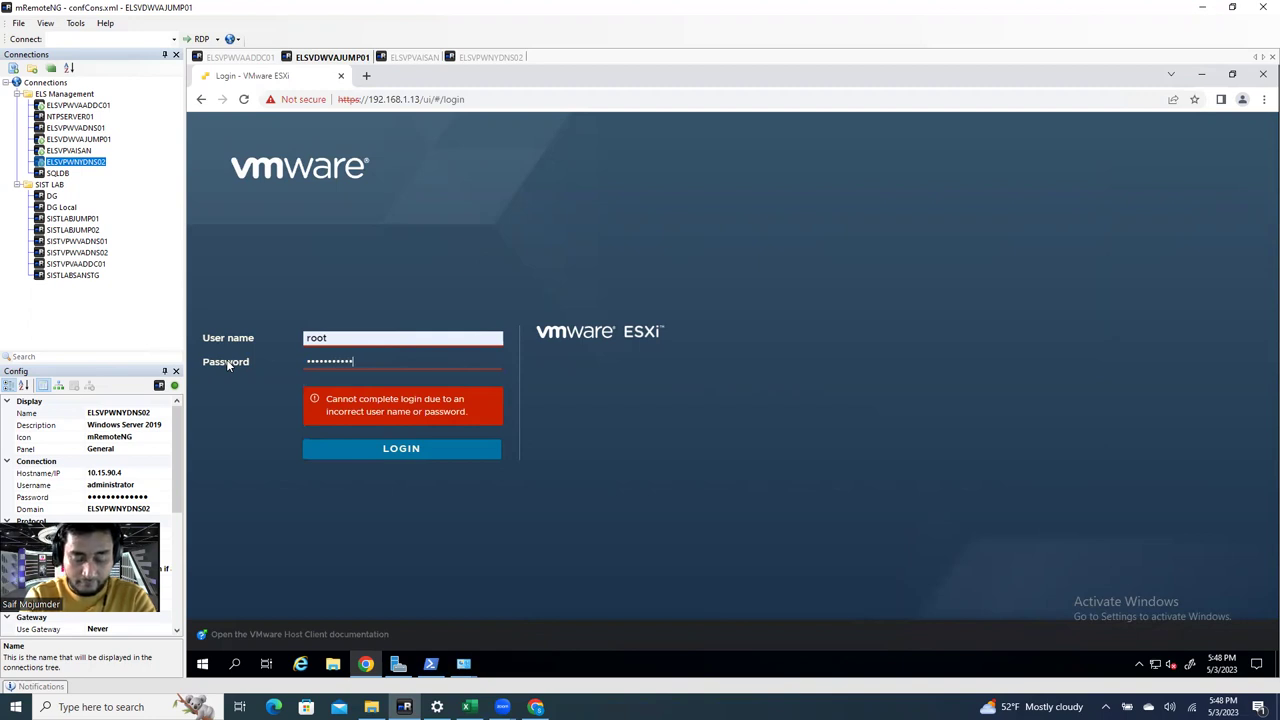
{"action": "type", "text": "*"}
{"action": "left_click", "coordinate": [336, 449]}
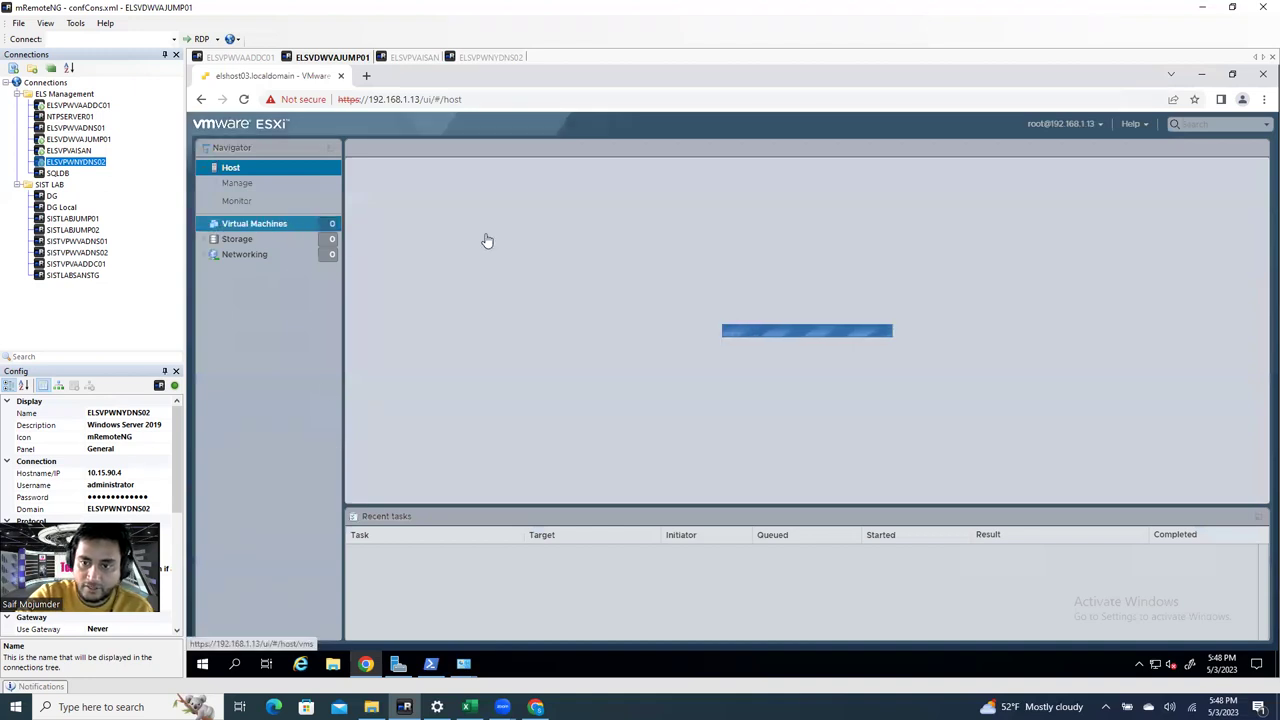
- Select ELSVPWVADNS01 under Virtual Machines and open its console
{"action": "left_click", "coordinate": [294, 226]}
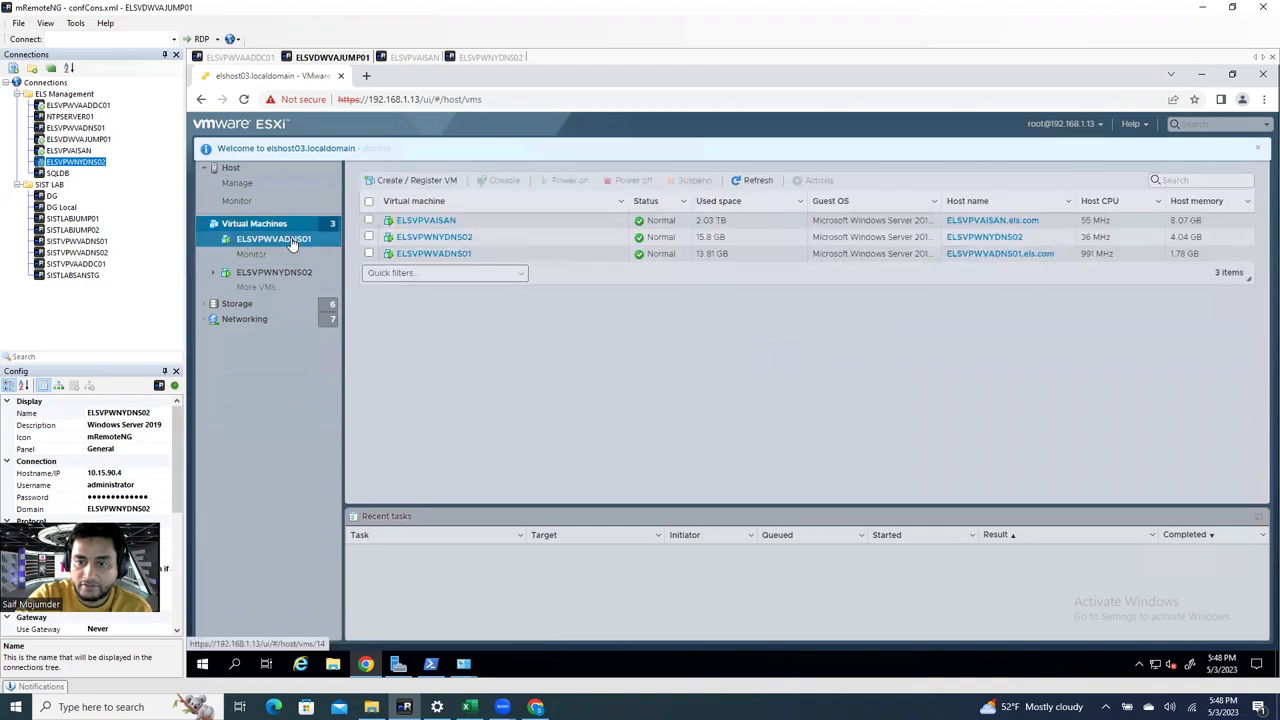
{"action": "left_click", "coordinate": [290, 240]}
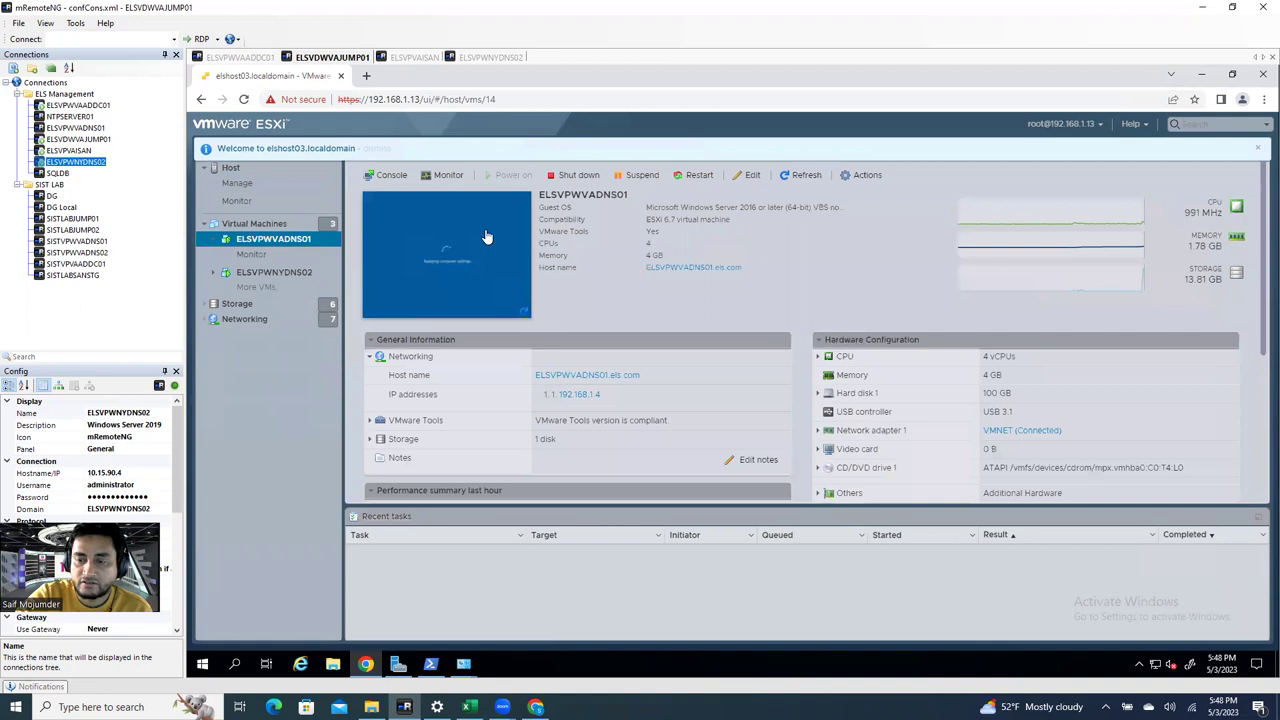
{"action": "left_click", "coordinate": [486, 236]}
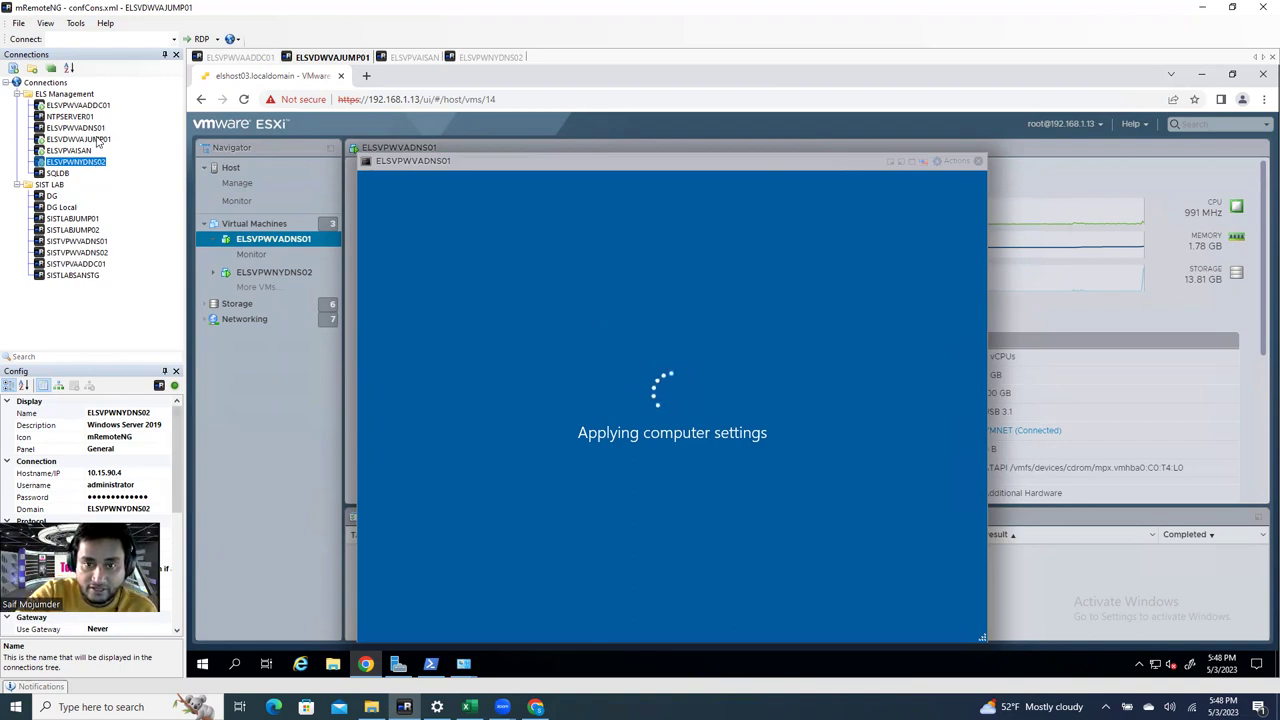
{"action": "left_click", "coordinate": [97, 129]}
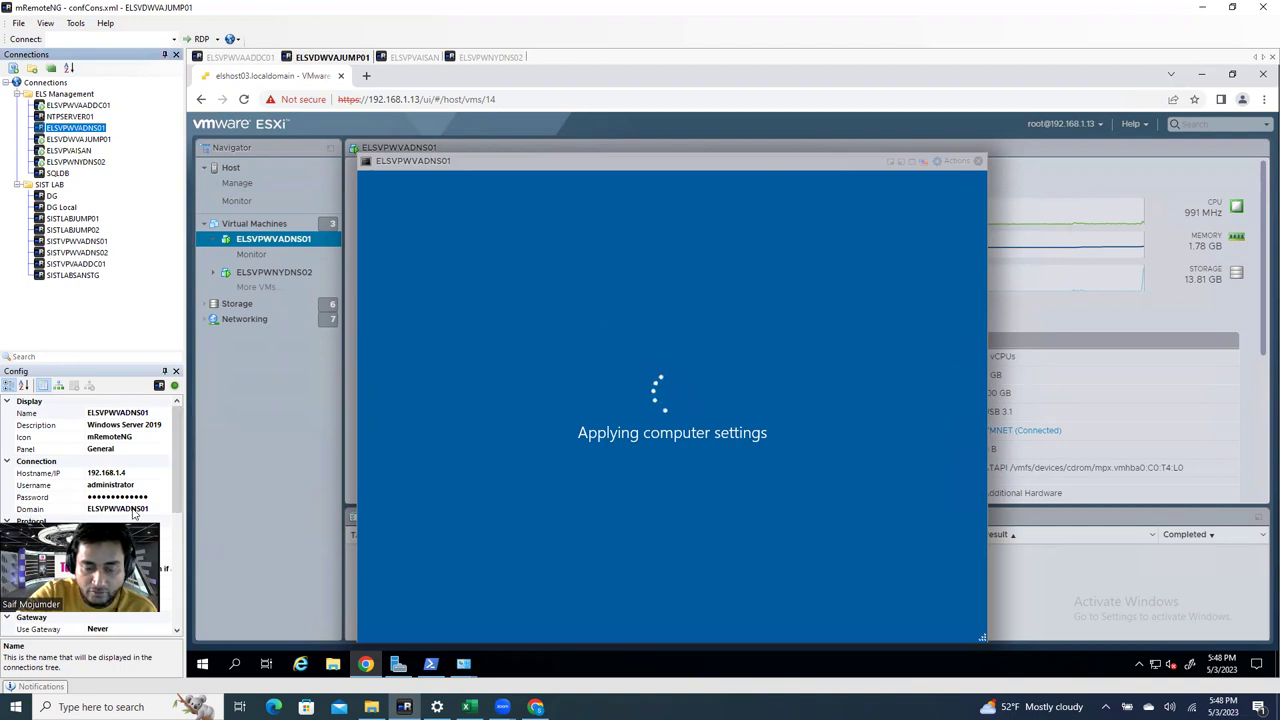
- Set the ELSVPWVADNS01 connection's domain to els, keep username administrator, and reposition the console
{"action": "left_click", "coordinate": [135, 510]}
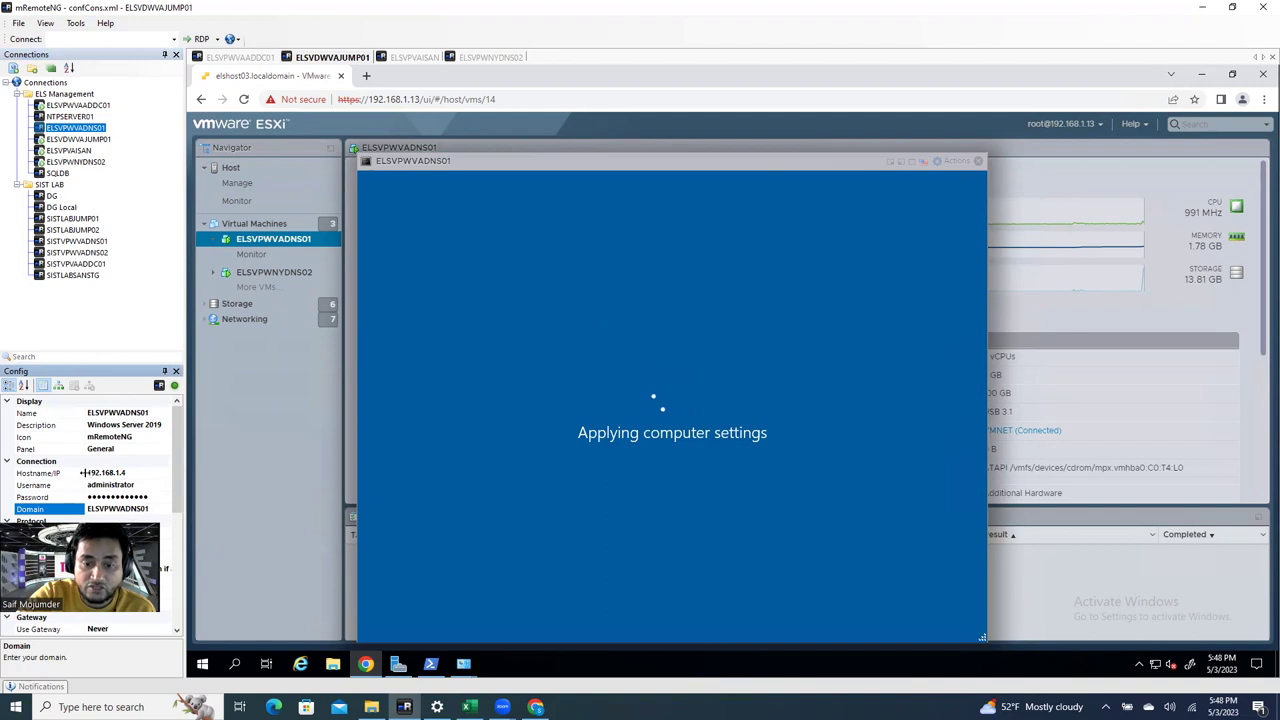
{"action": "left_click", "coordinate": [105, 488]}
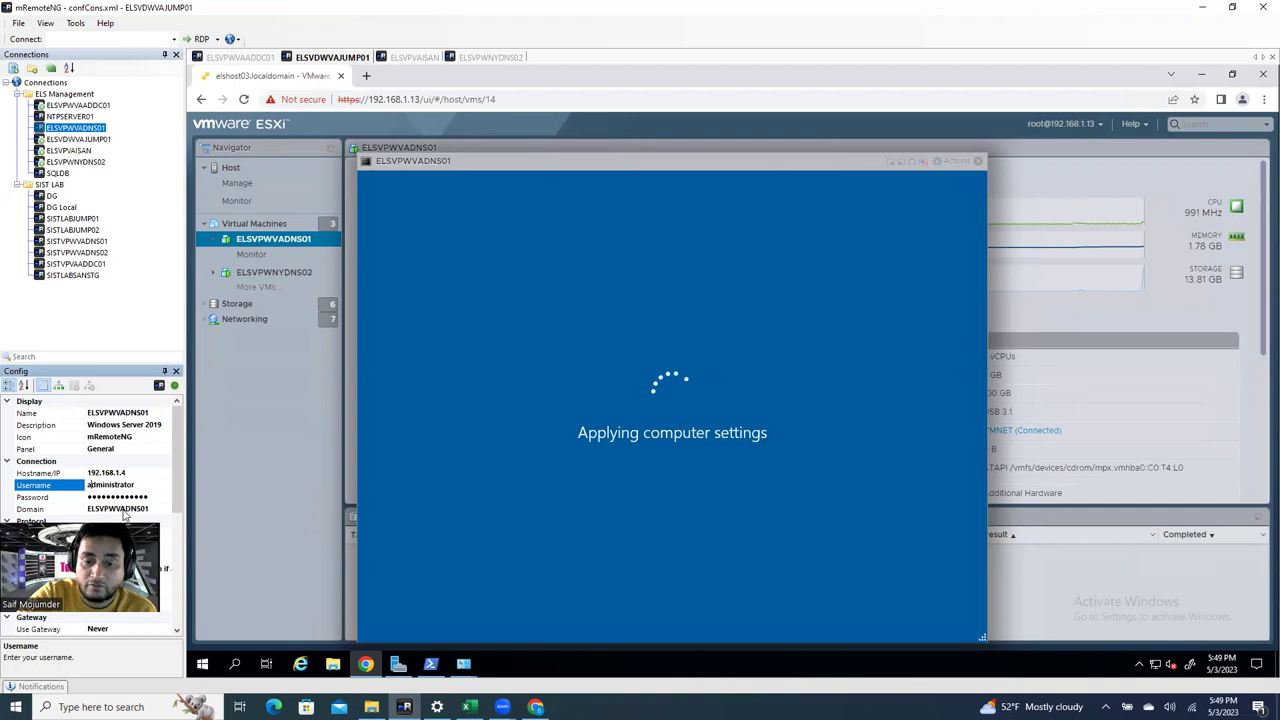
{"action": "left_click", "coordinate": [151, 510]}
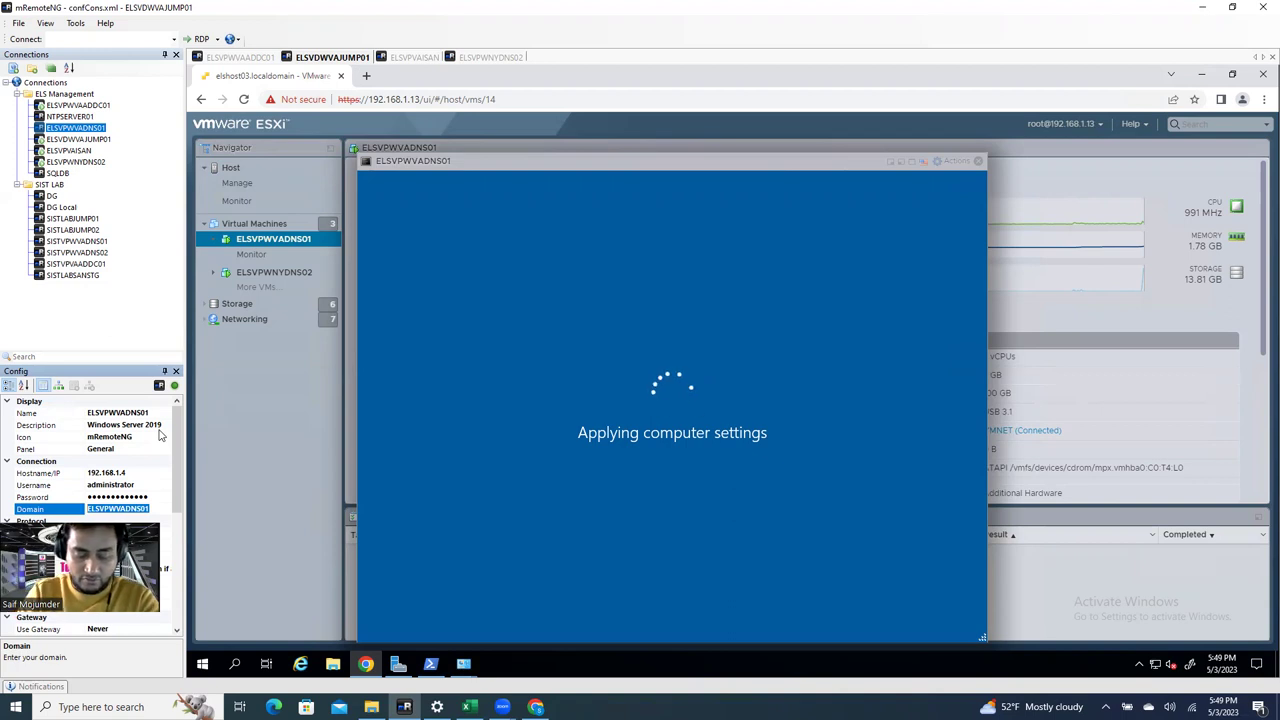
{"action": "type", "text": "els"}
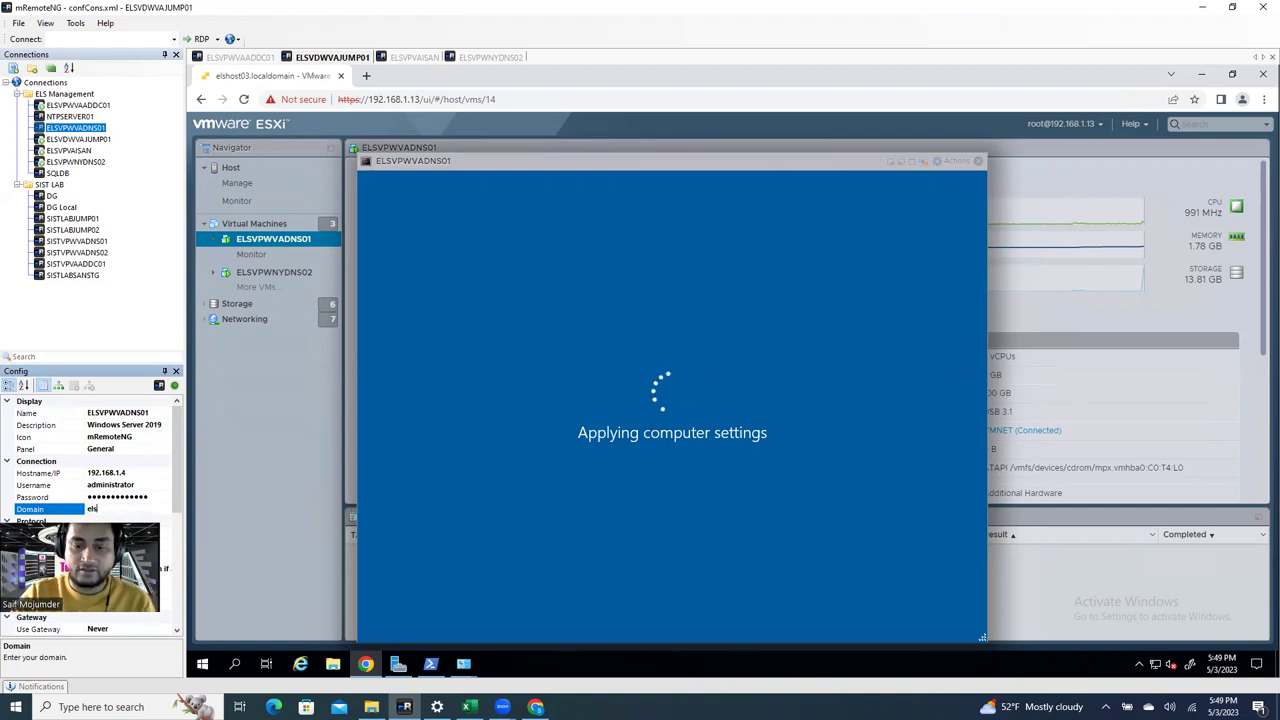
{"action": "left_click", "coordinate": [125, 484]}
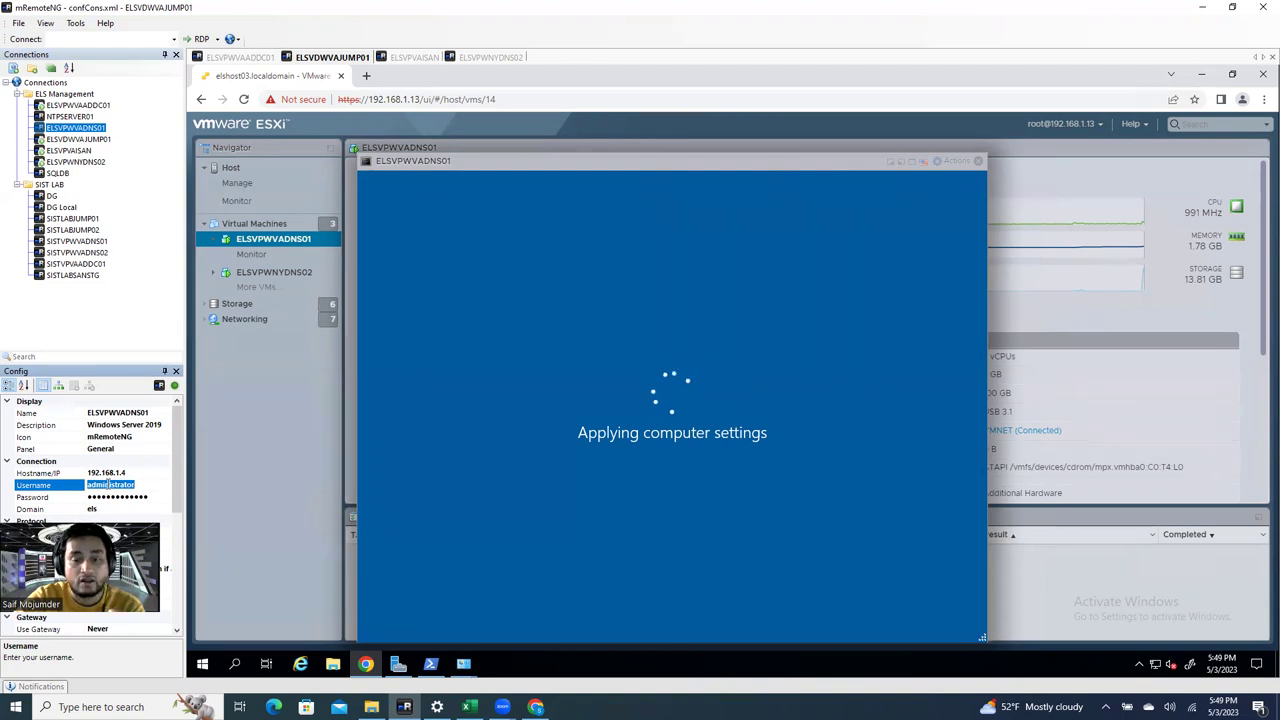
{"action": "left_click", "coordinate": [92, 510]}
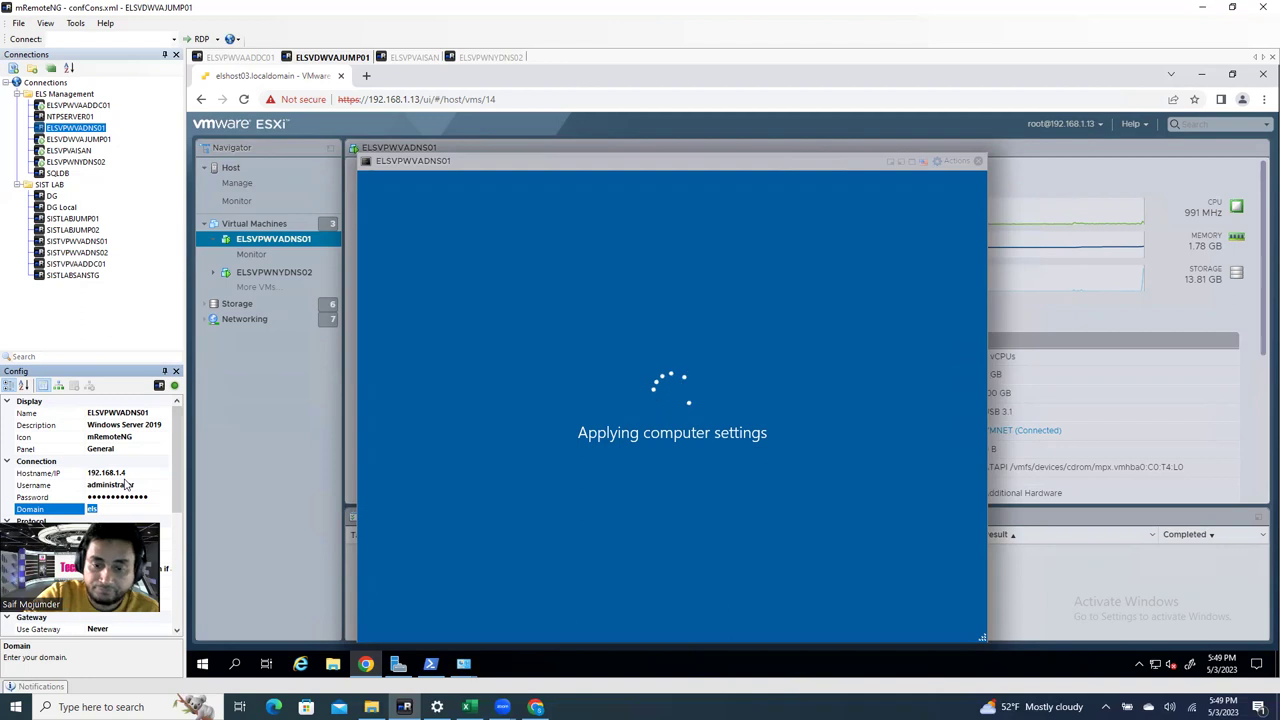
{"action": "left_click", "coordinate": [130, 484]}
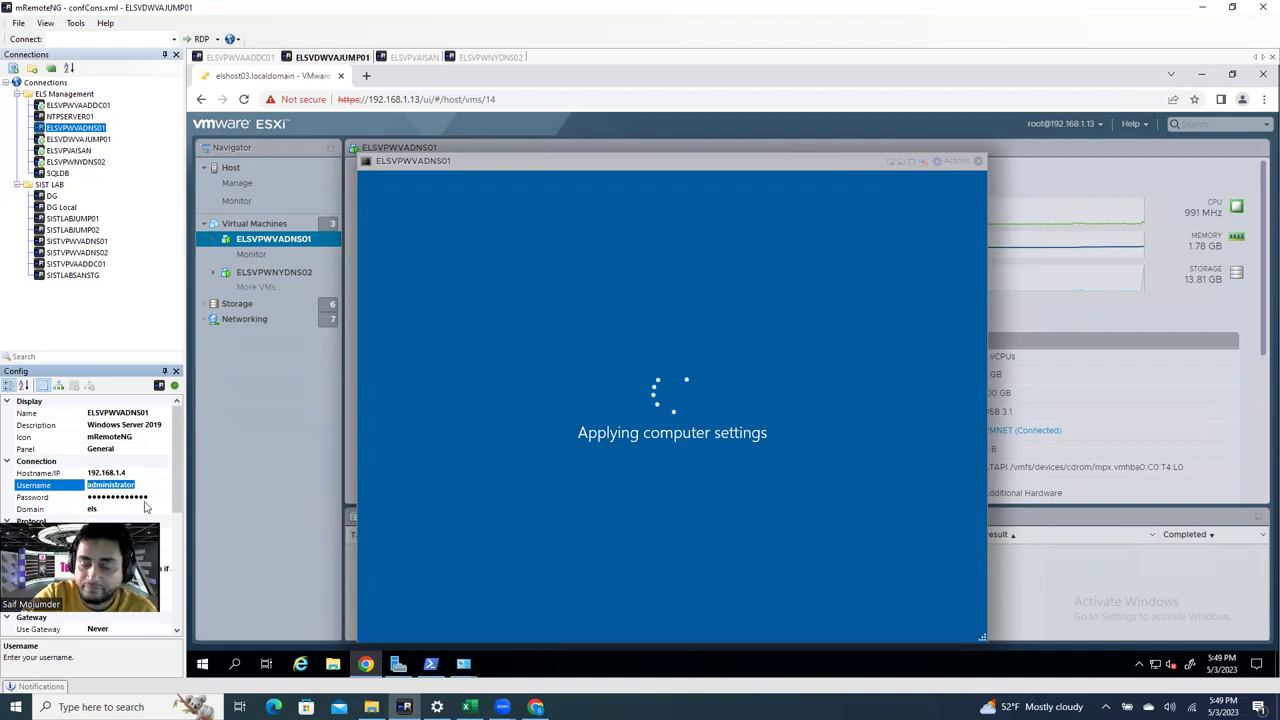
{"action": "left_click", "coordinate": [508, 161]}
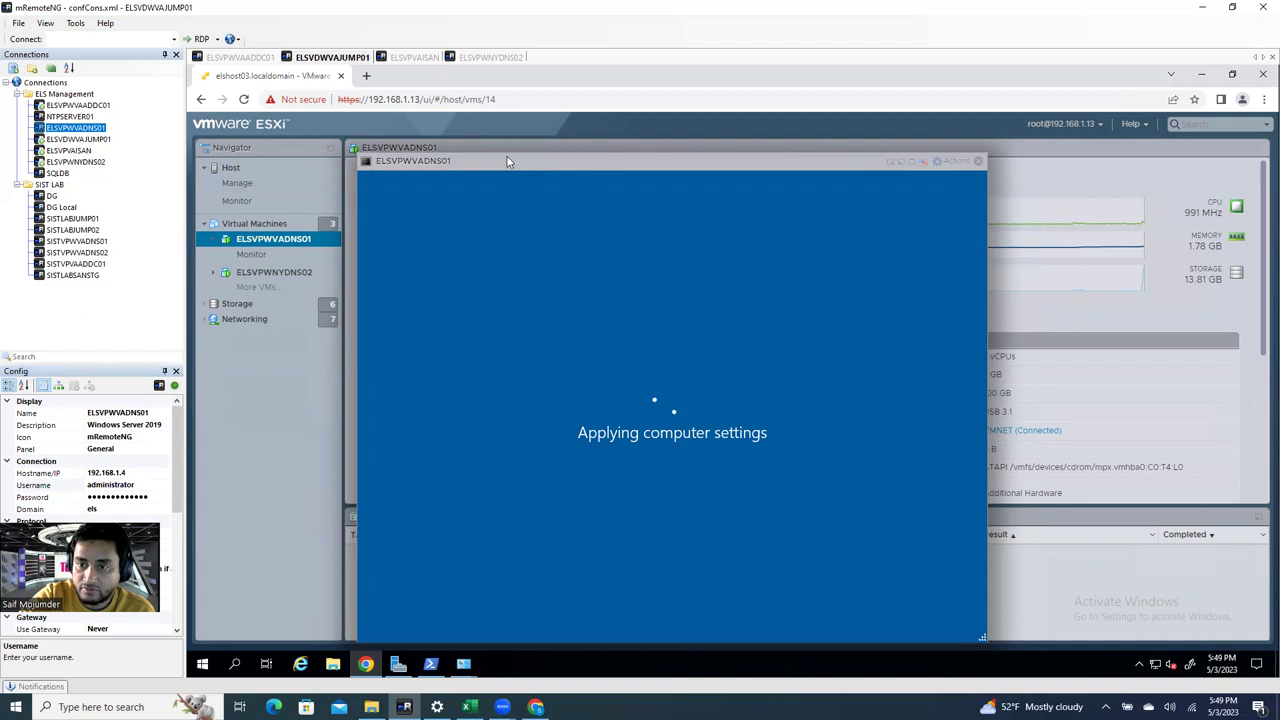
{"action": "left_click_drag", "start_coordinate": [596, 178], "coordinate": [537, 171]}
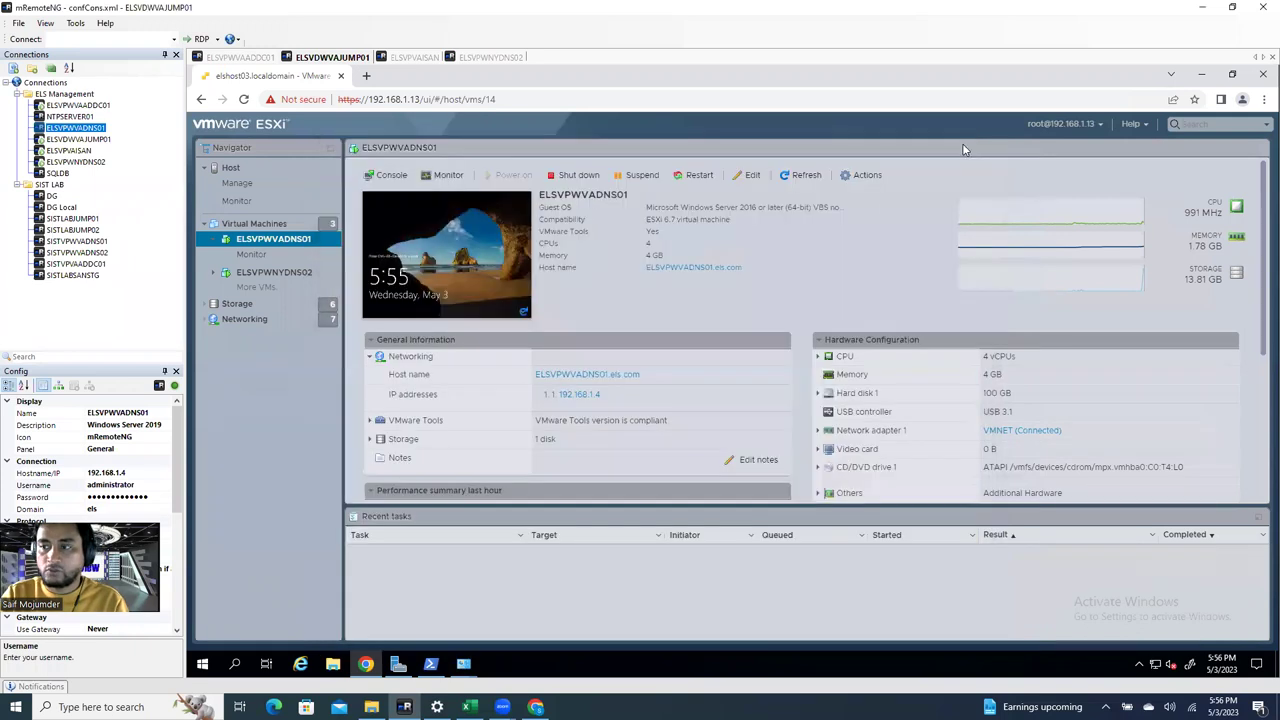
- Close the ESXi console popup and open a remote desktop session to ELSVPWVADNS01
{"action": "left_click", "coordinate": [962, 145]}
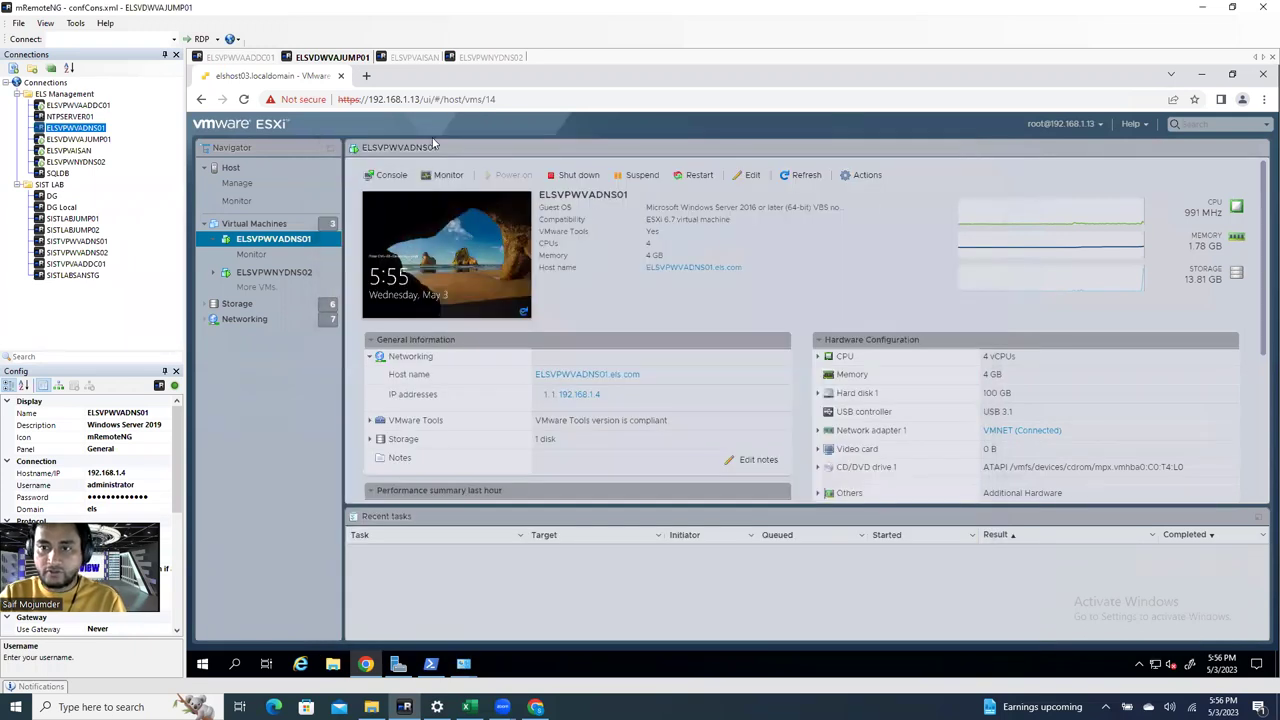
{"action": "left_click", "coordinate": [100, 129]}
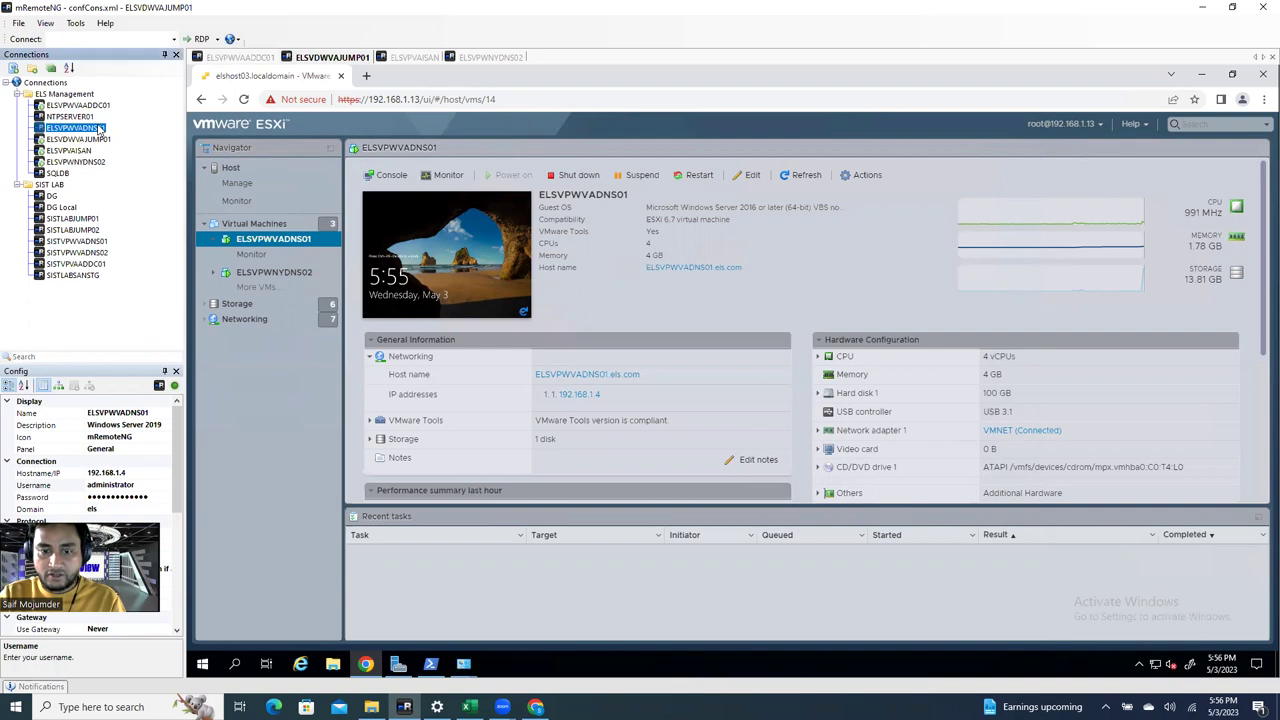
{"action": "double_click", "coordinate": [100, 129]}
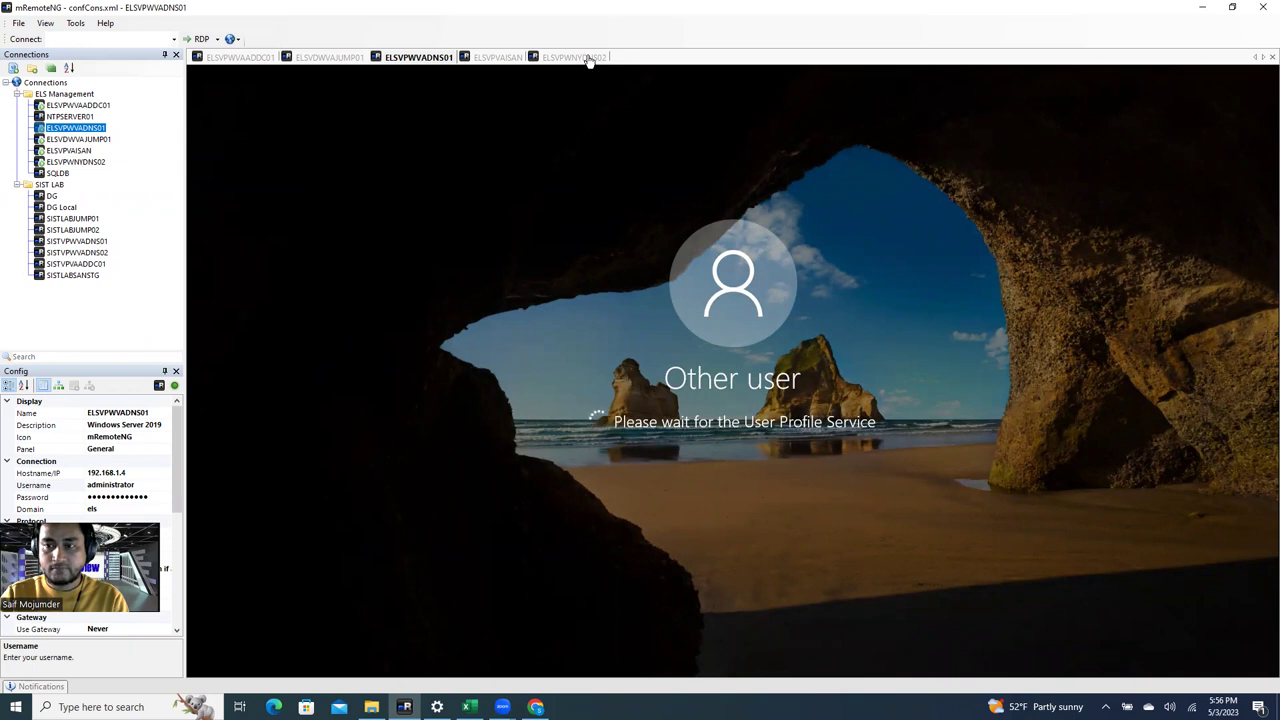
- Look through the open session tabs and end on ELSVPWNYDNS02's Server Manager
{"action": "left_click", "coordinate": [588, 58]}
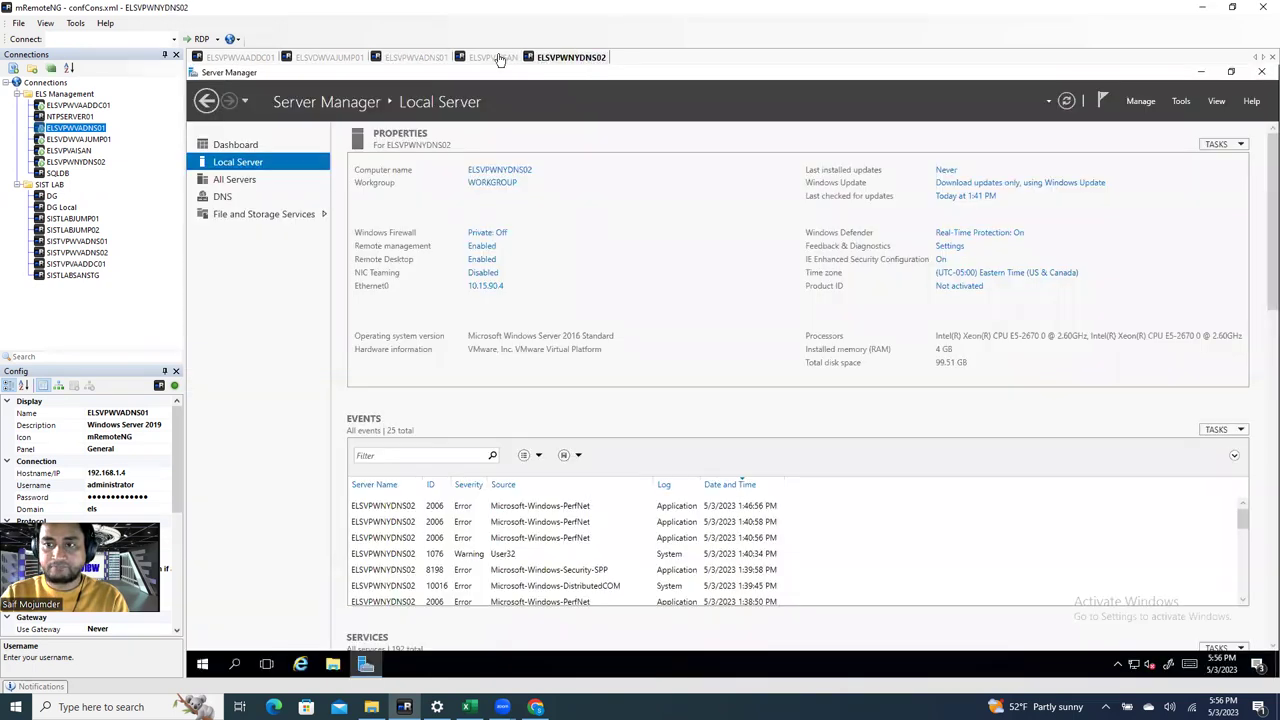
{"action": "left_click", "coordinate": [500, 57]}
{"action": "left_click", "coordinate": [407, 58]}
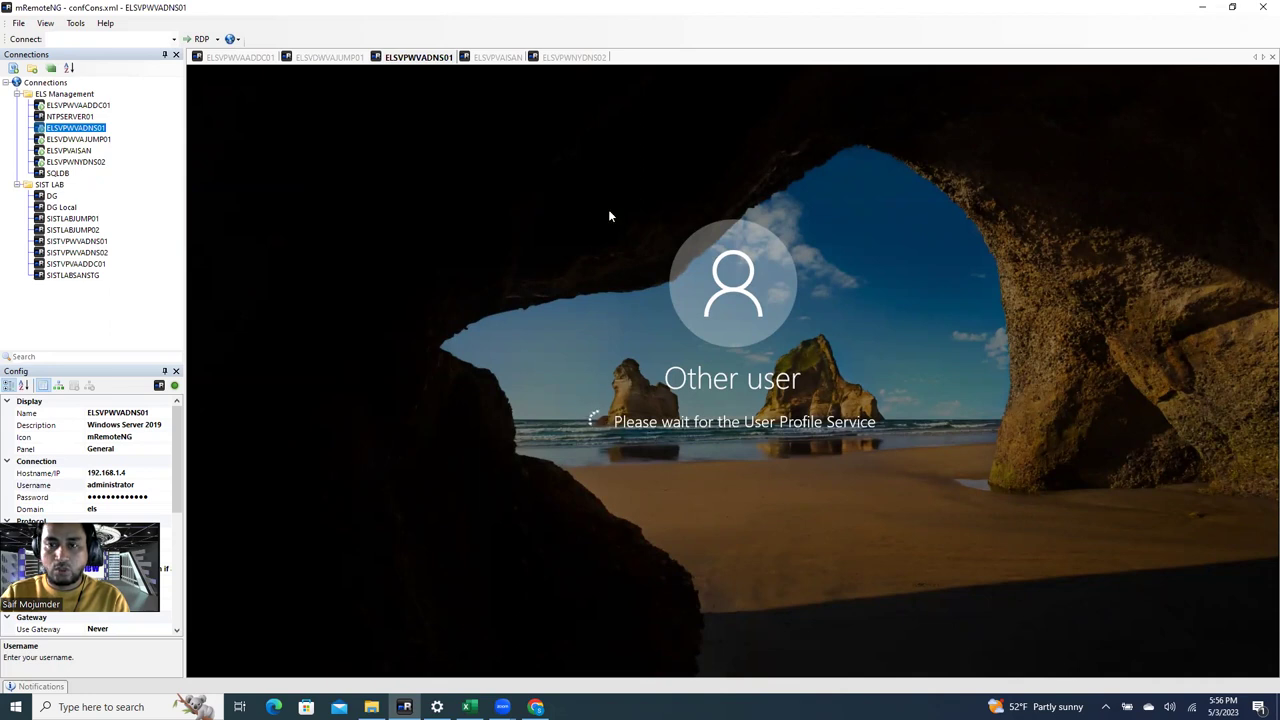
{"action": "left_click", "coordinate": [579, 57]}
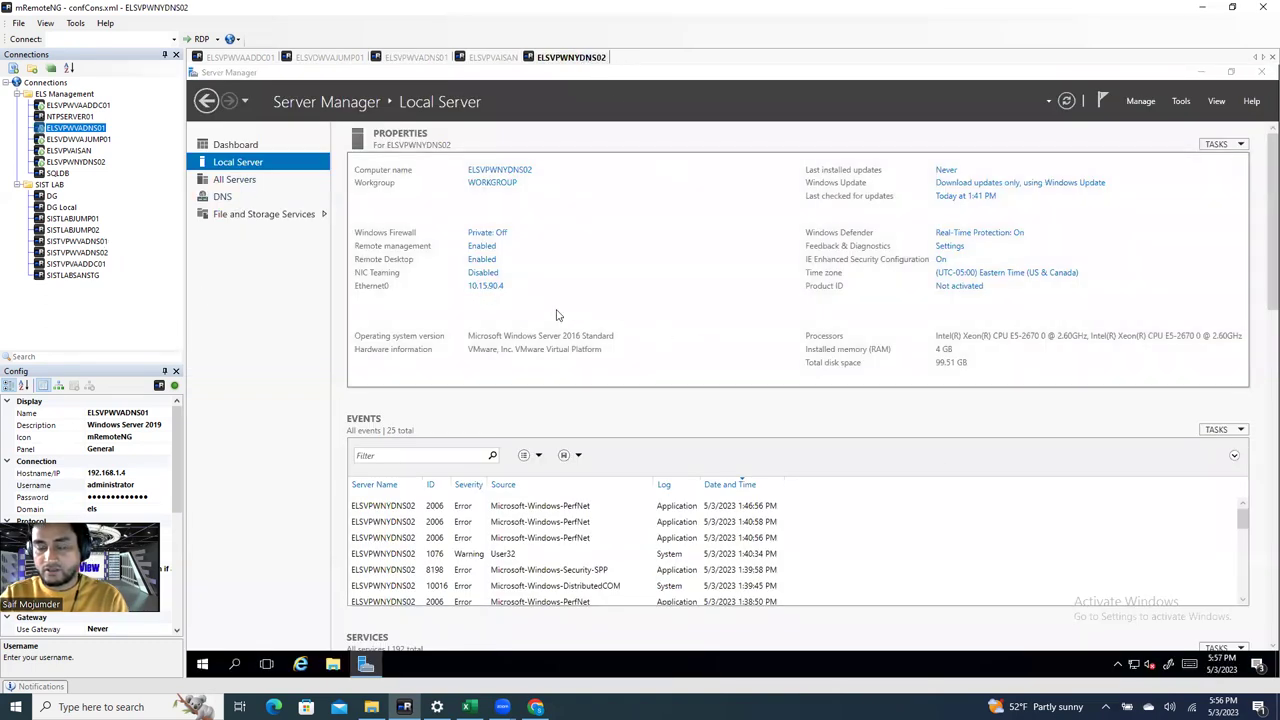
- Swap Ethernet0's IPv4 DNS servers so 10.15.90.4 is preferred and 192.168.1.4 alternate
{"action": "left_click", "coordinate": [493, 288]}
{"action": "double_click", "coordinate": [430, 252]}
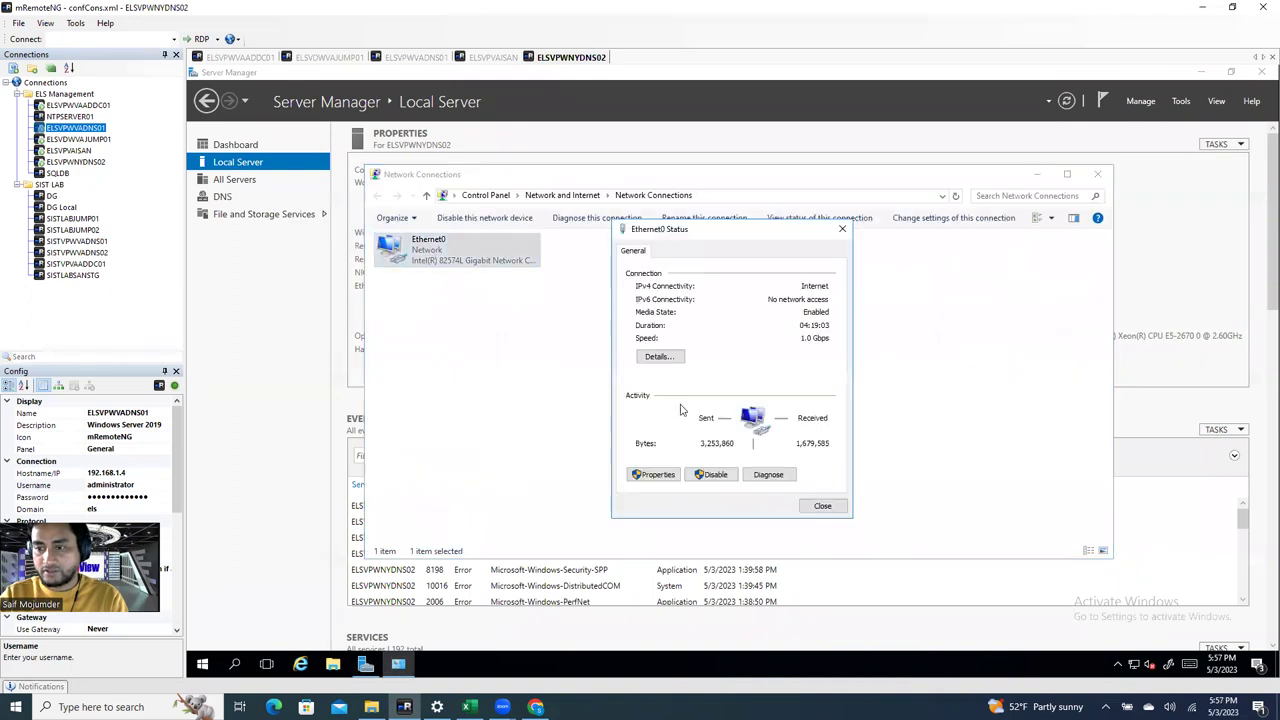
{"action": "left_click", "coordinate": [653, 478]}
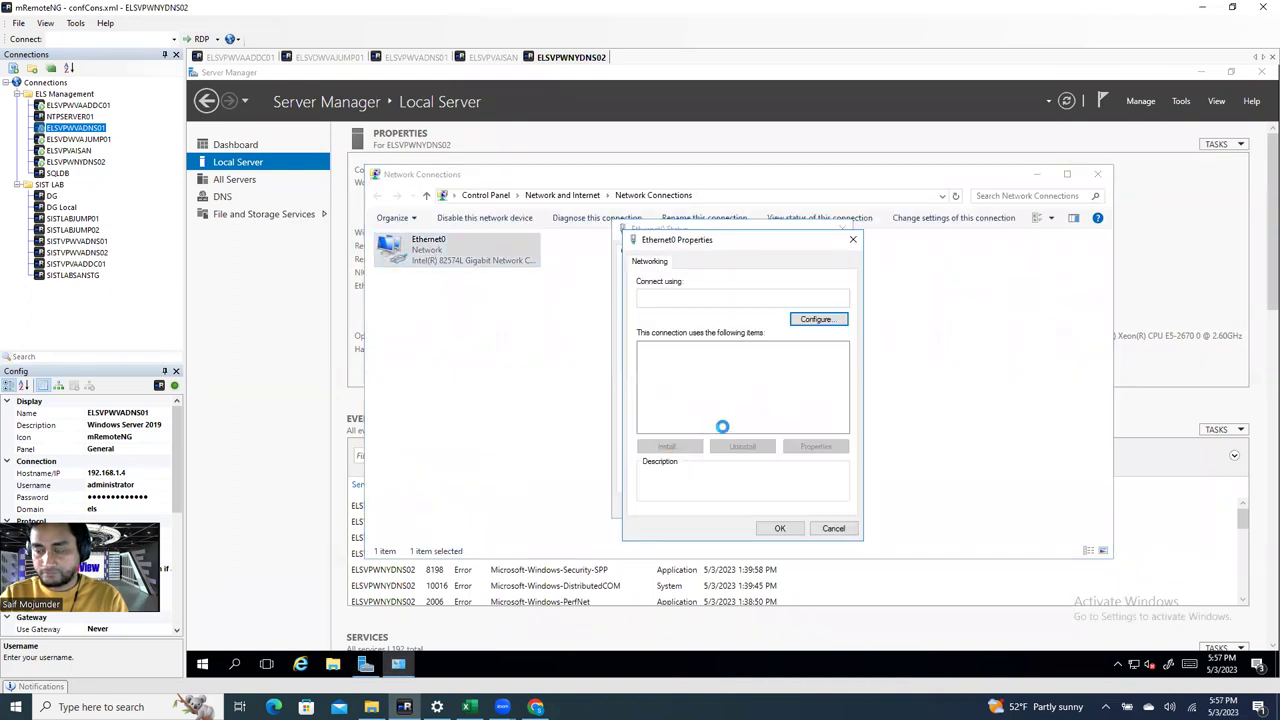
{"action": "left_click", "coordinate": [755, 383]}
{"action": "double_click", "coordinate": [755, 388]}
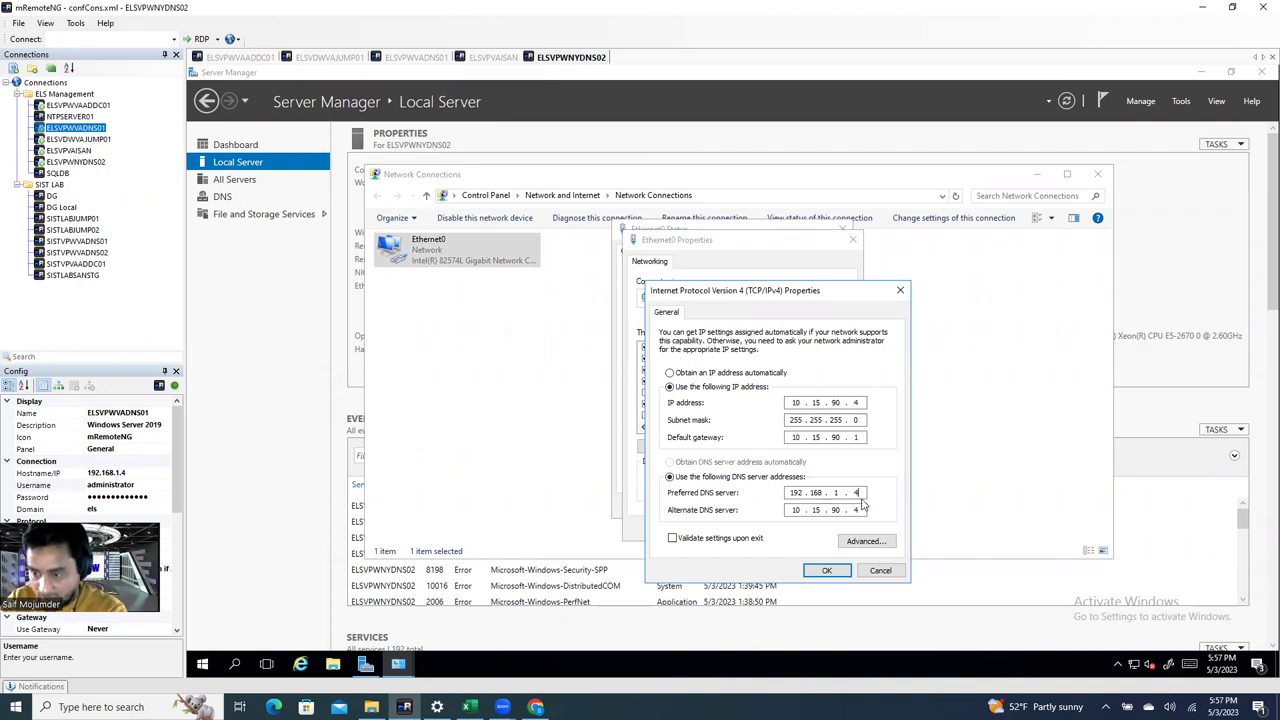
{"action": "key", "text": "BackSpace"}
{"action": "key", "text": "BackSpace"}
{"action": "key", "text": "BackSpace"}
{"action": "key", "text": "BackSpace"}
{"action": "key", "text": "BackSpace"}
{"action": "key", "text": "BackSpace"}
{"action": "key", "text": "BackSpace"}
{"action": "key", "text": "BackSpace"}
{"action": "left_click", "coordinate": [858, 510]}
{"action": "key", "text": "BackSpace"}
{"action": "key", "text": "BackSpace"}
{"action": "key", "text": "BackSpace"}
{"action": "key", "text": "BackSpace"}
{"action": "key", "text": "BackSpace"}
{"action": "key", "text": "BackSpace"}
{"action": "key", "text": "BackSpace"}
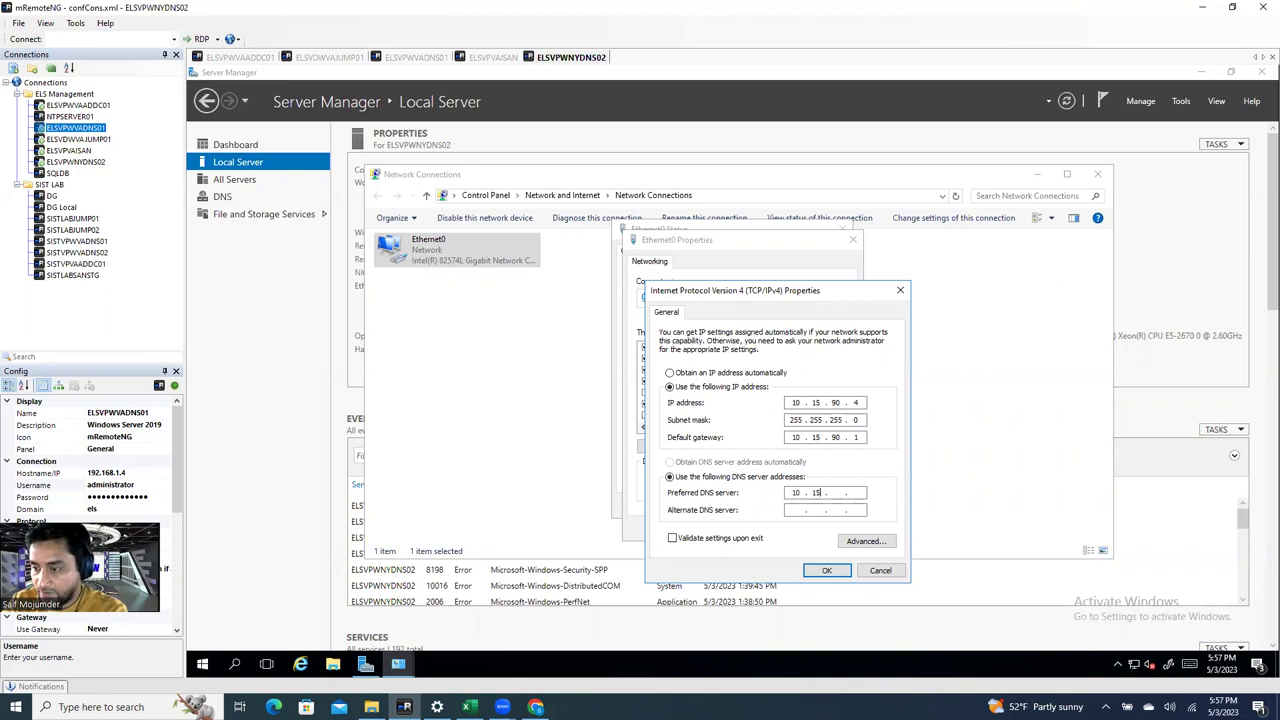
{"action": "key", "text": "Escape"}
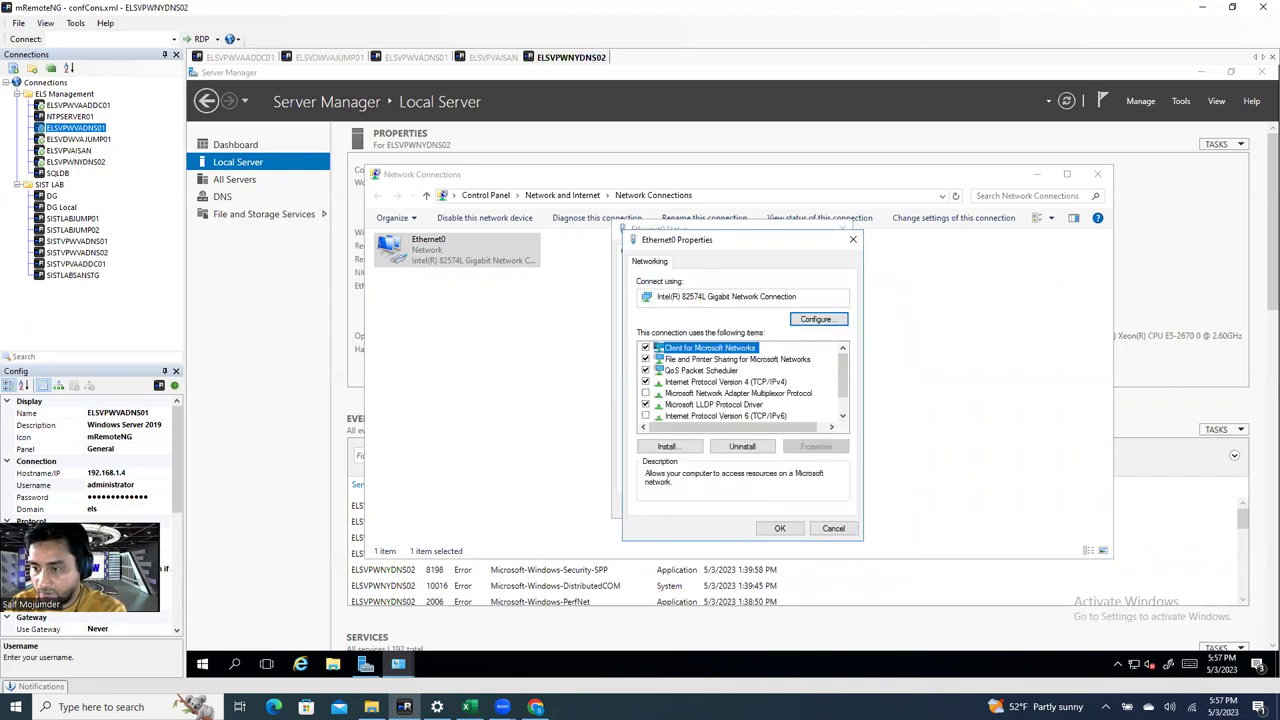
{"action": "double_click", "coordinate": [742, 382]}
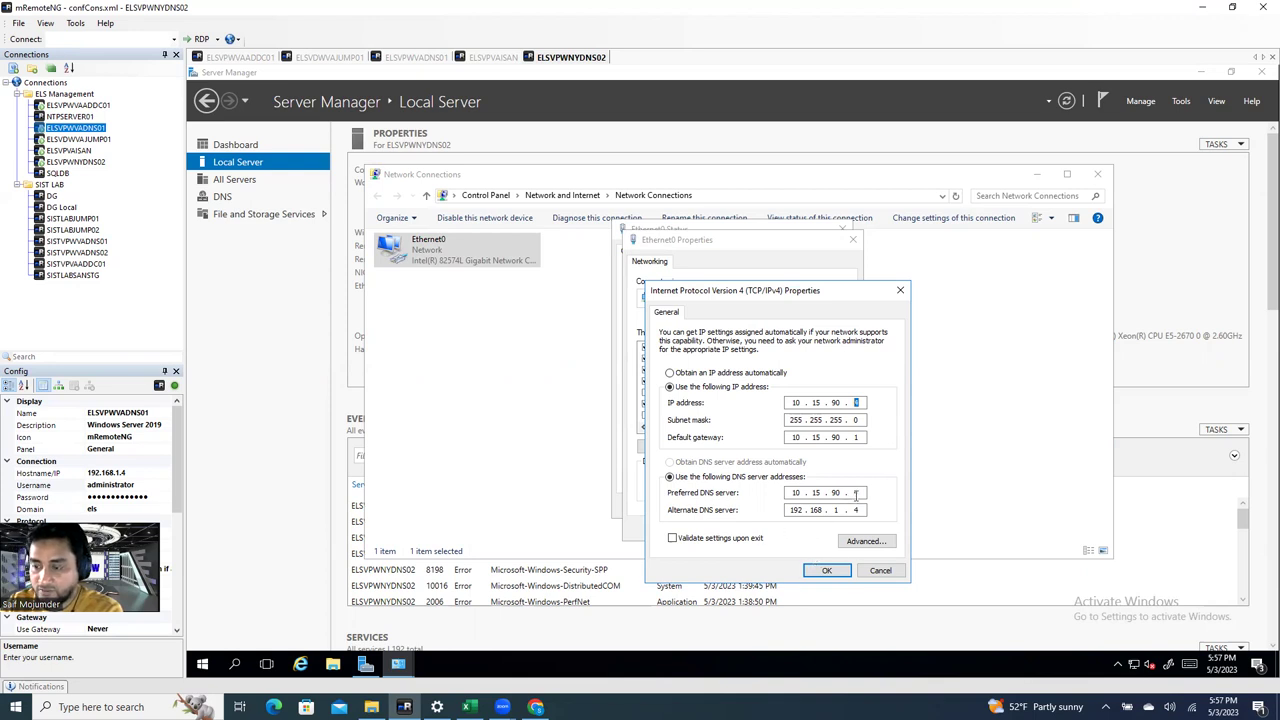
{"action": "left_click", "coordinate": [827, 571]}
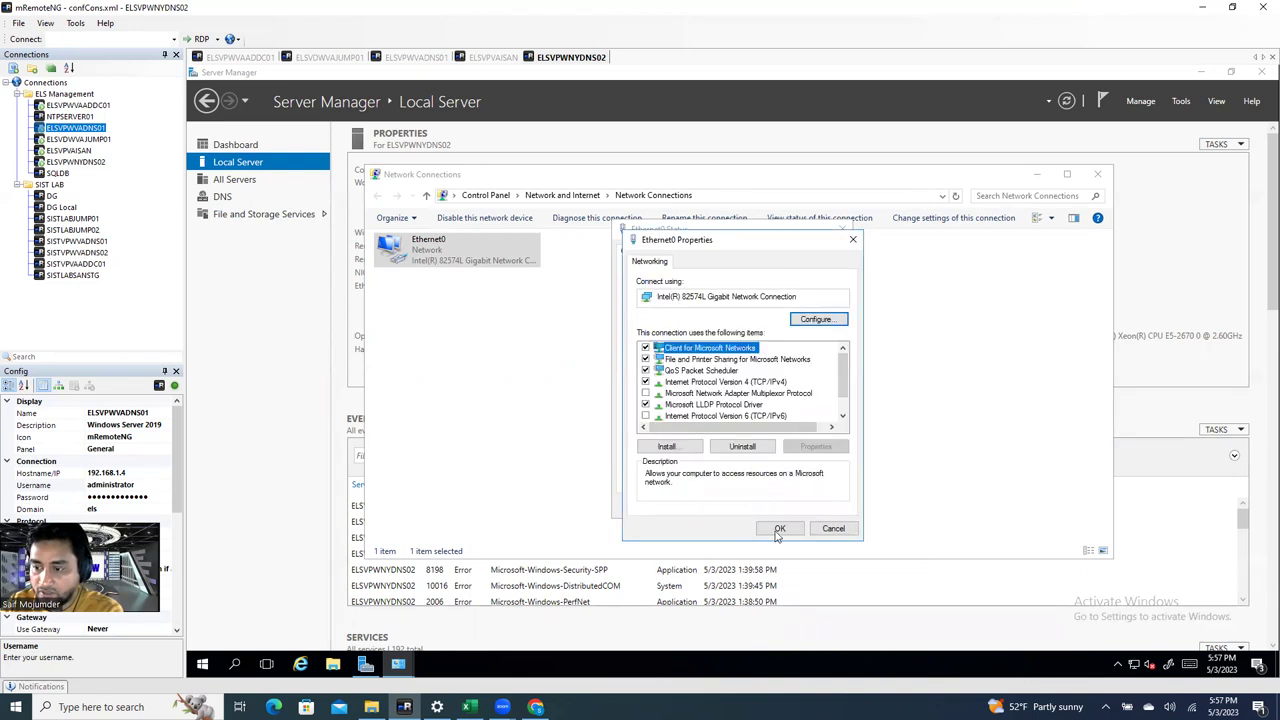
{"action": "left_click", "coordinate": [776, 529]}
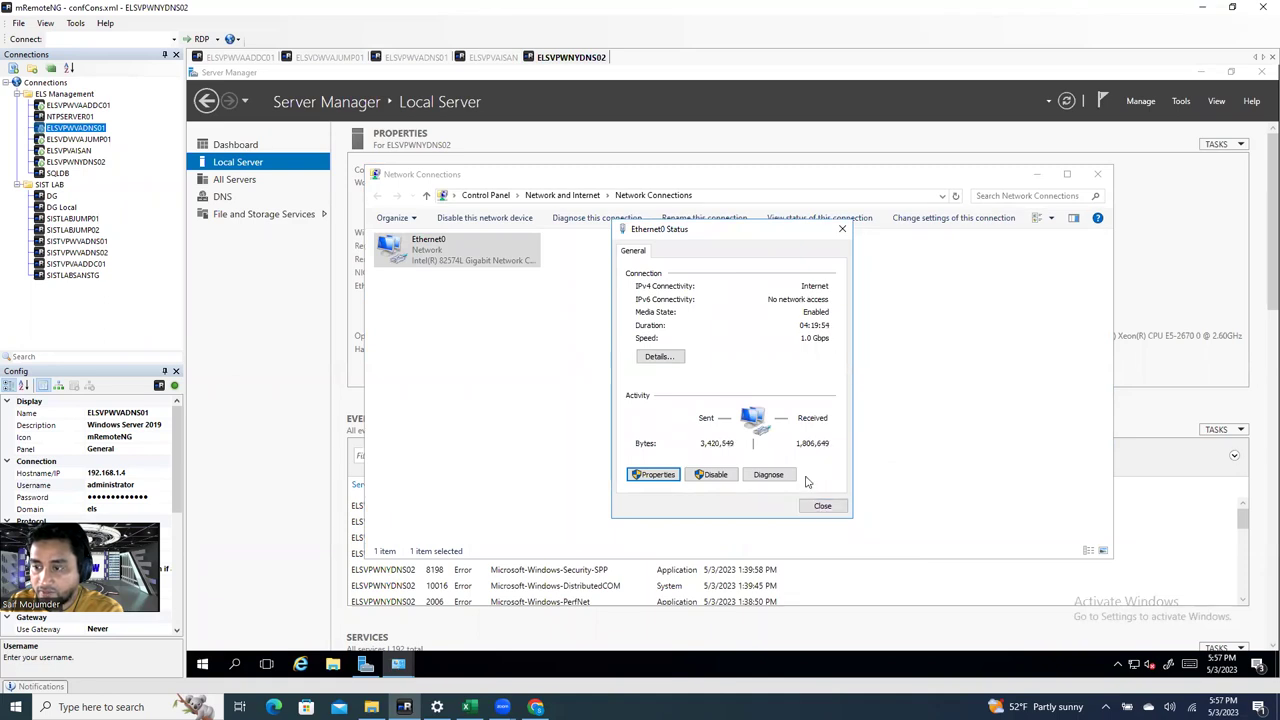
- Reopen Ethernet0 Status to view its details (IPv4 10.15.90.4), then go to ELSVPWVADNS01's session
{"action": "left_click", "coordinate": [817, 508]}
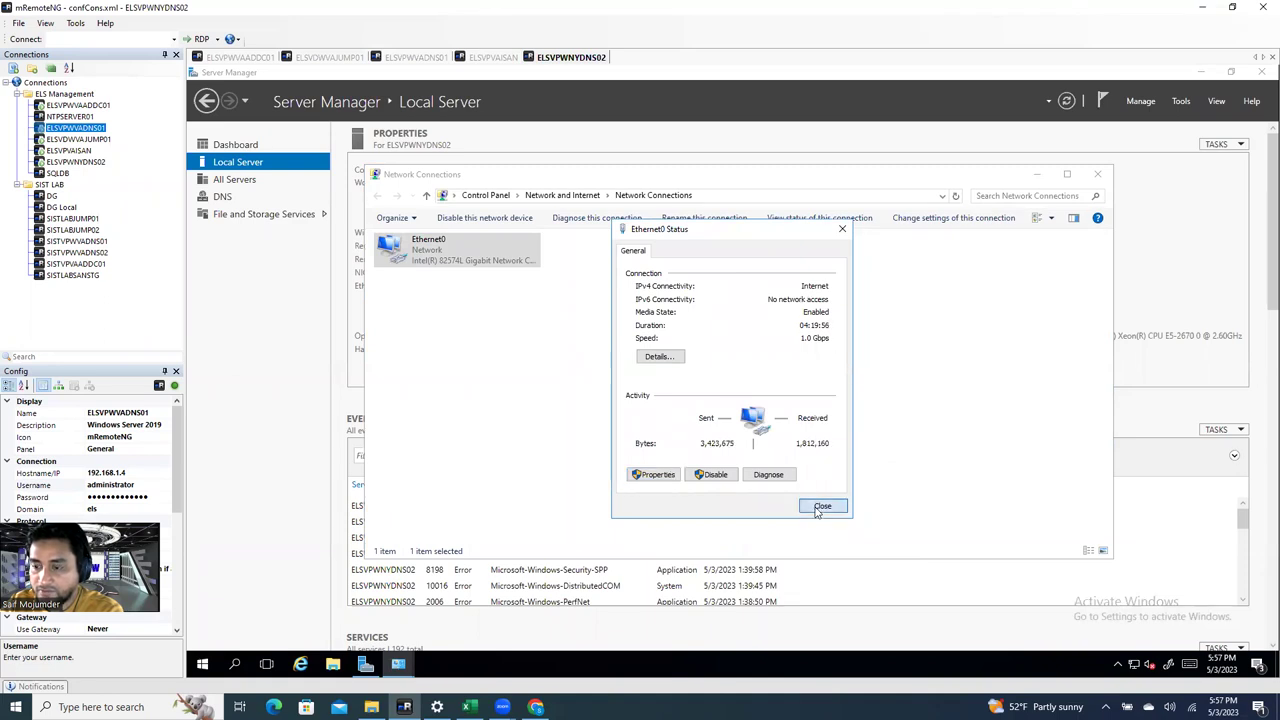
{"action": "left_click", "coordinate": [821, 507]}
{"action": "left_click", "coordinate": [531, 431]}
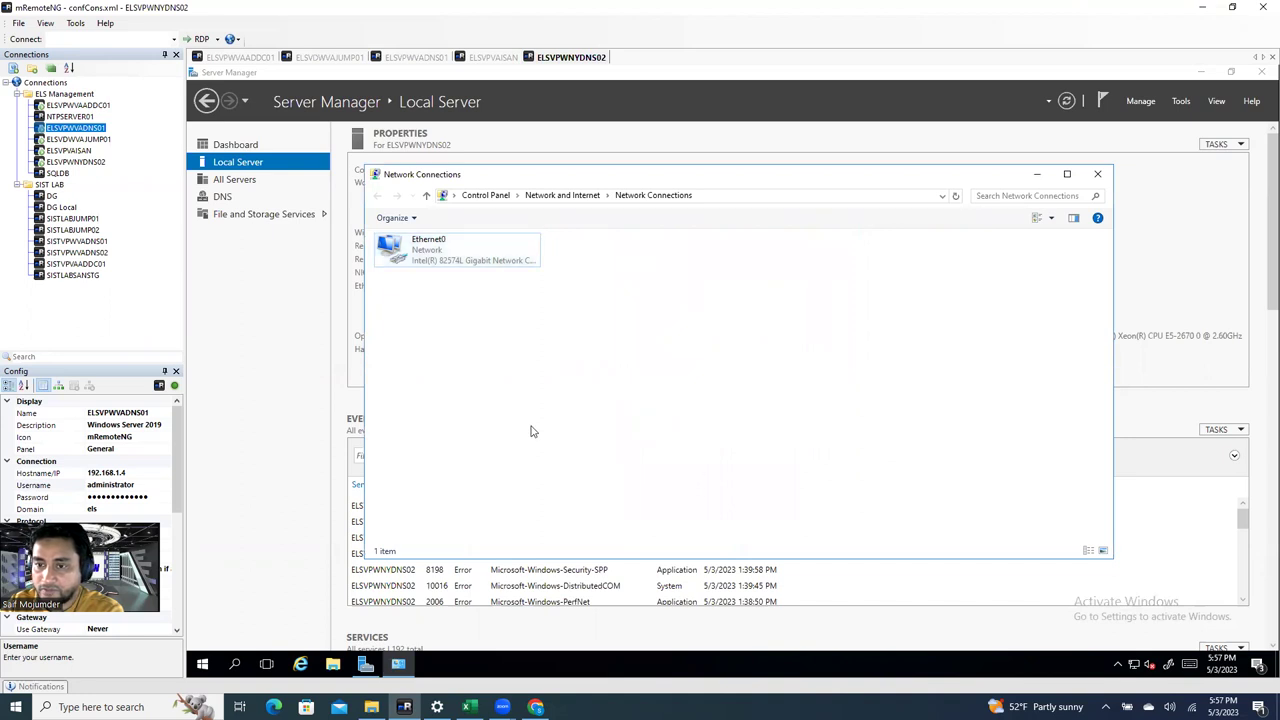
{"action": "double_click", "coordinate": [500, 268]}
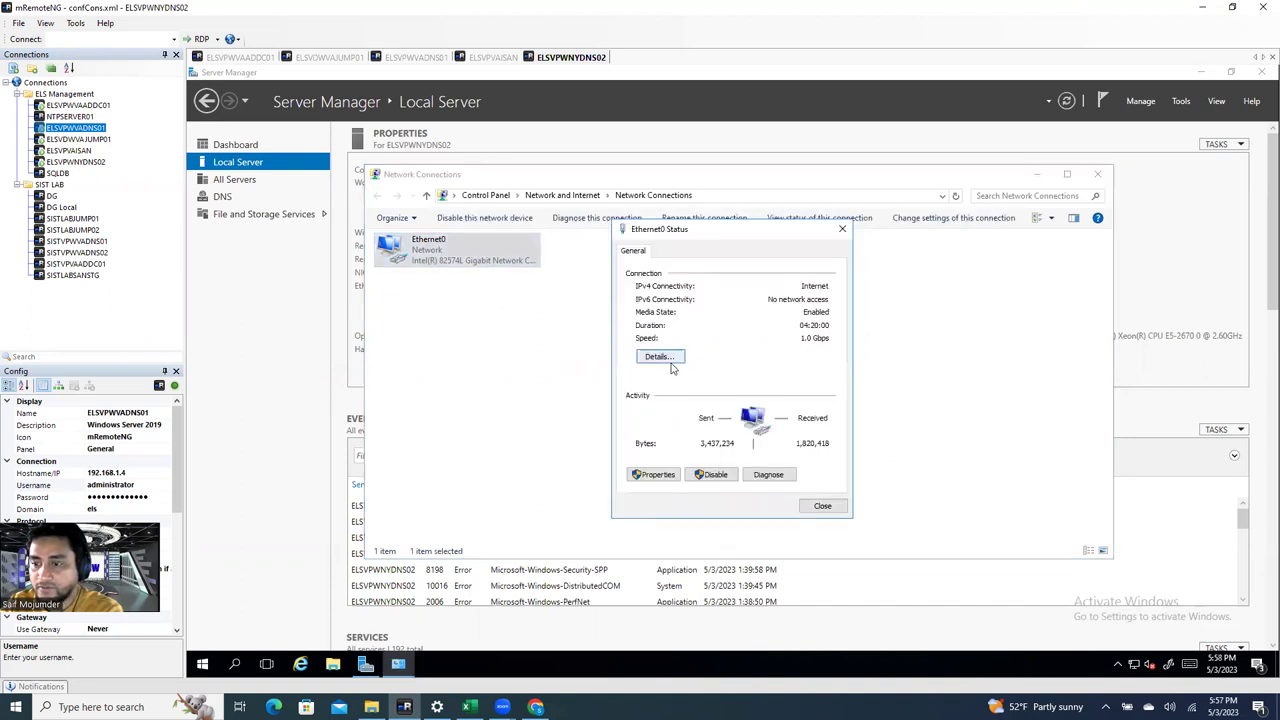
{"action": "left_click", "coordinate": [663, 359]}
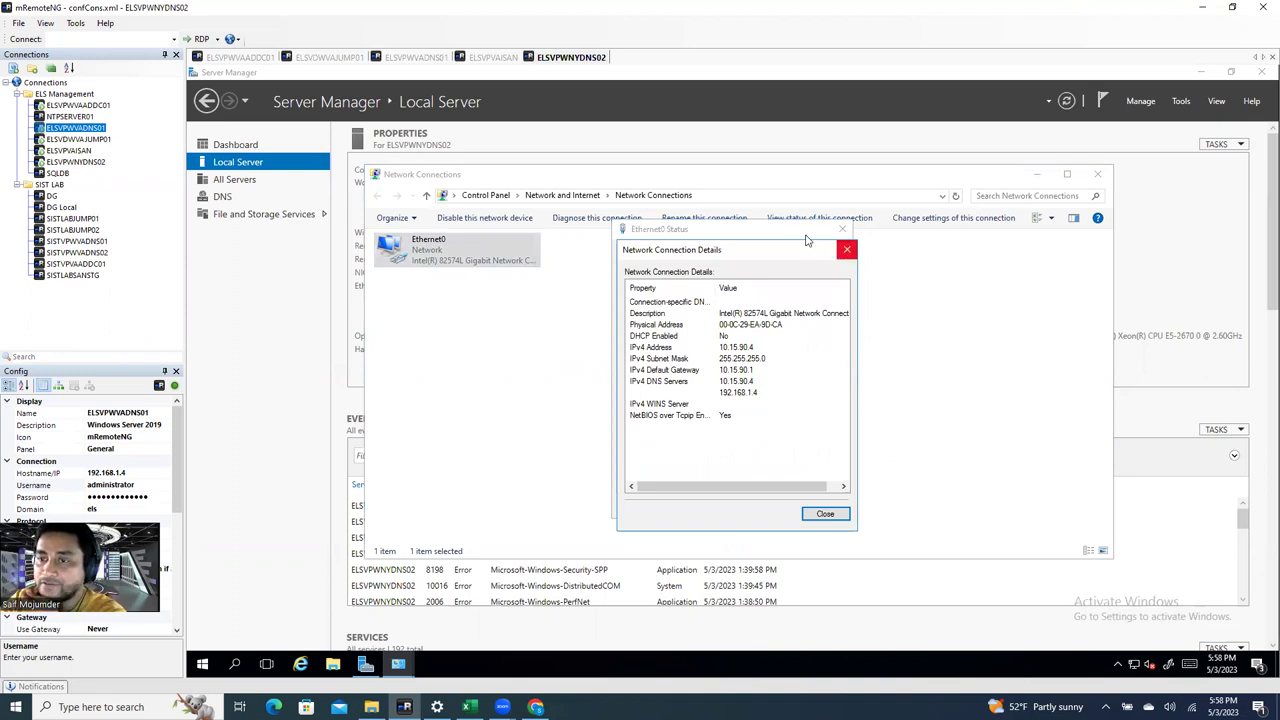
{"action": "left_click", "coordinate": [420, 57]}
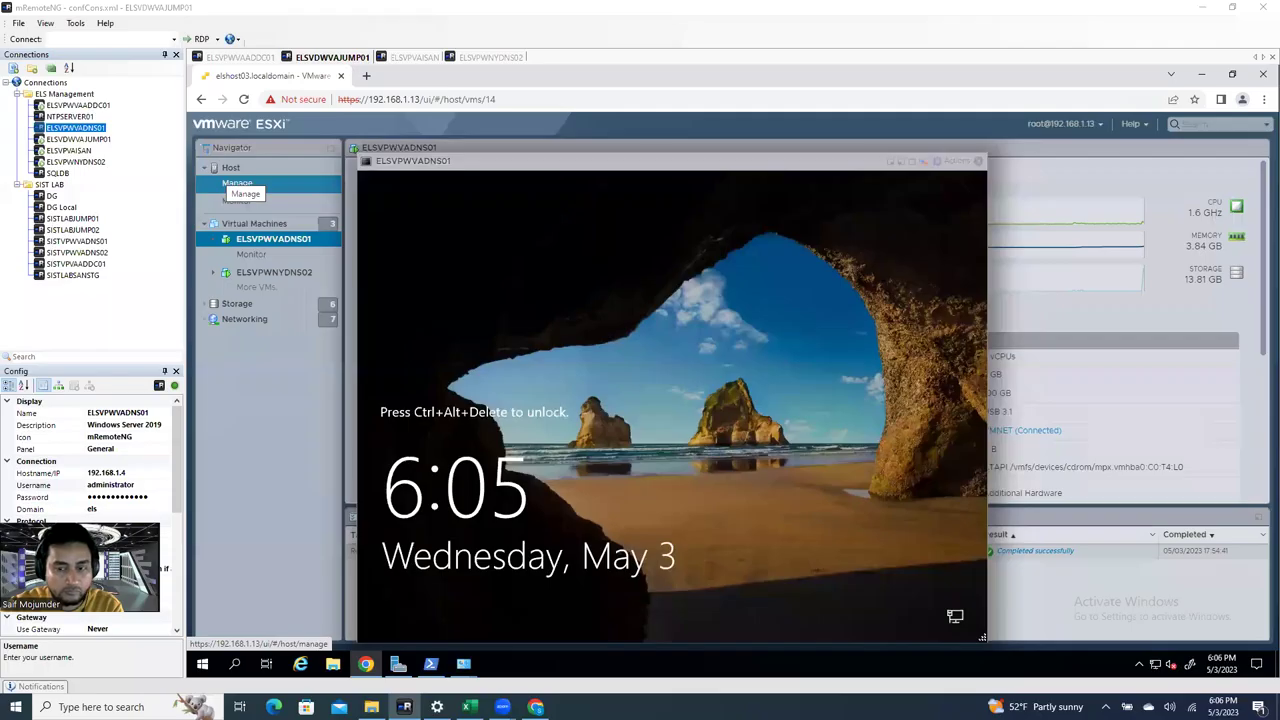
- Close the ELSVPWVADNS01 ESXi console and reconnect its mRemoteNG remote desktop session
{"action": "left_click", "coordinate": [971, 161]}
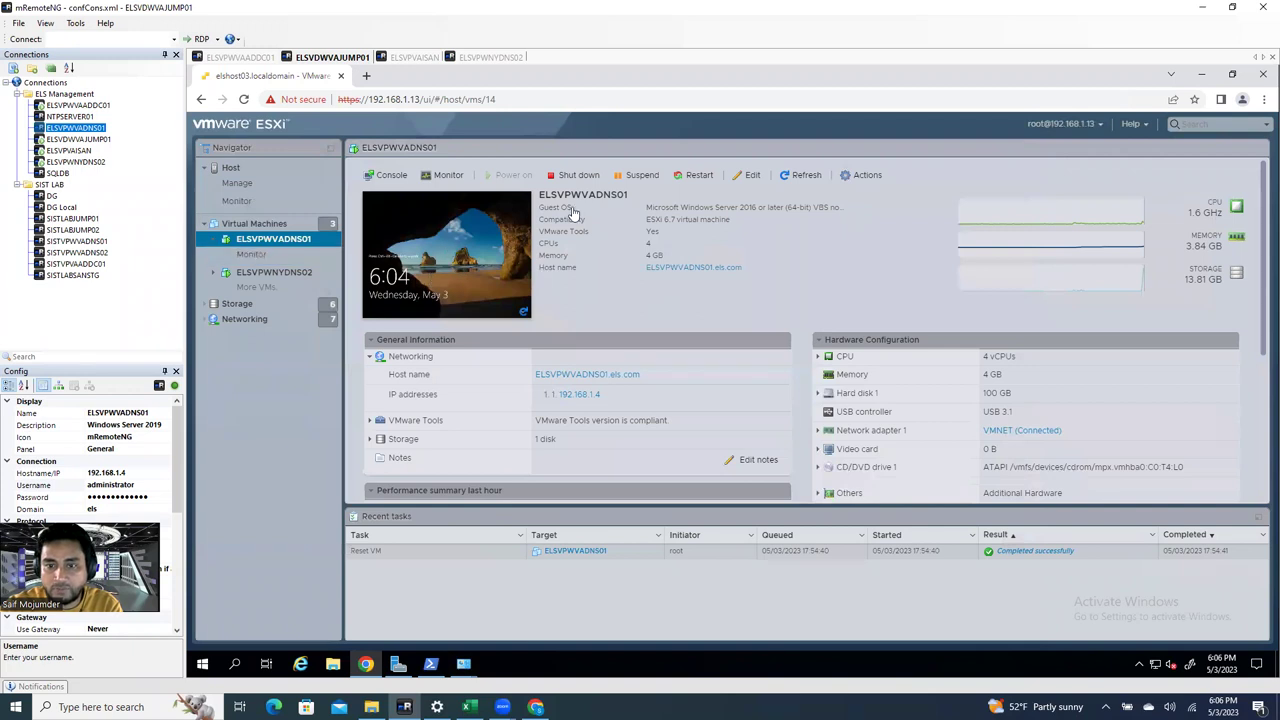
{"action": "double_click", "coordinate": [95, 129]}
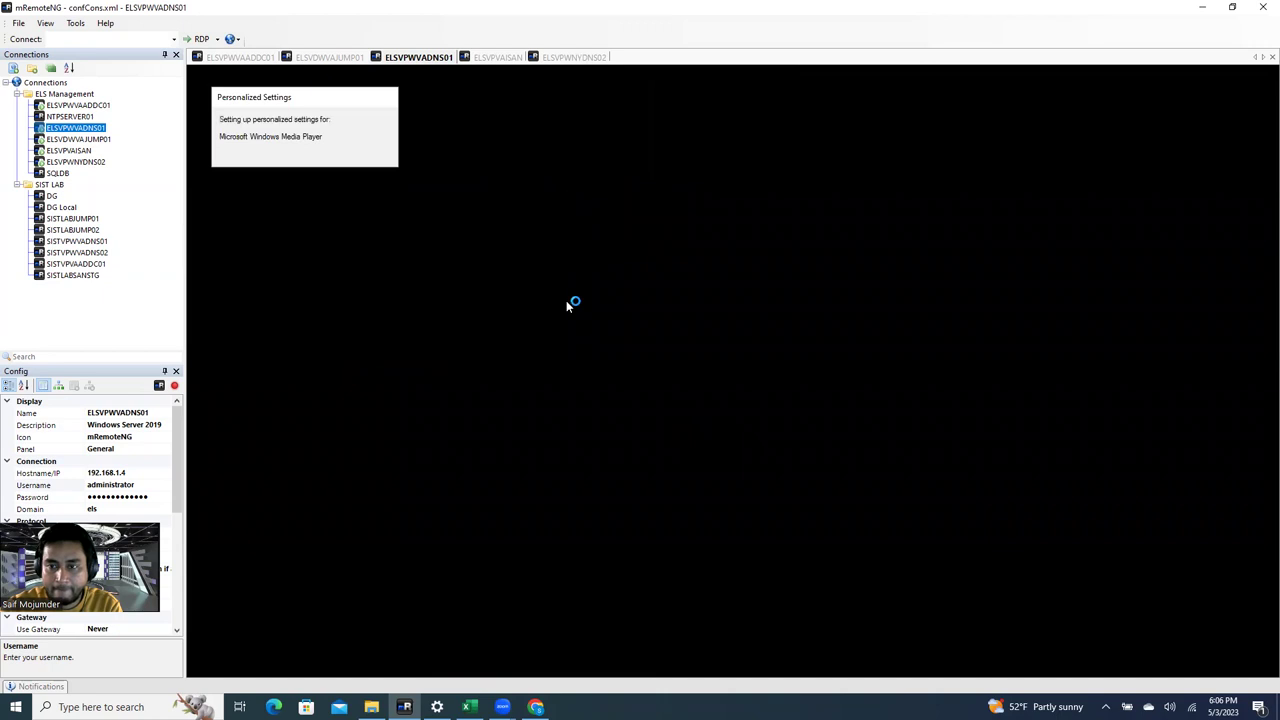
- On ELSVPWNYDNS02, close the Details, Ethernet0 Status and Network Connections windows
{"action": "left_click", "coordinate": [595, 58]}
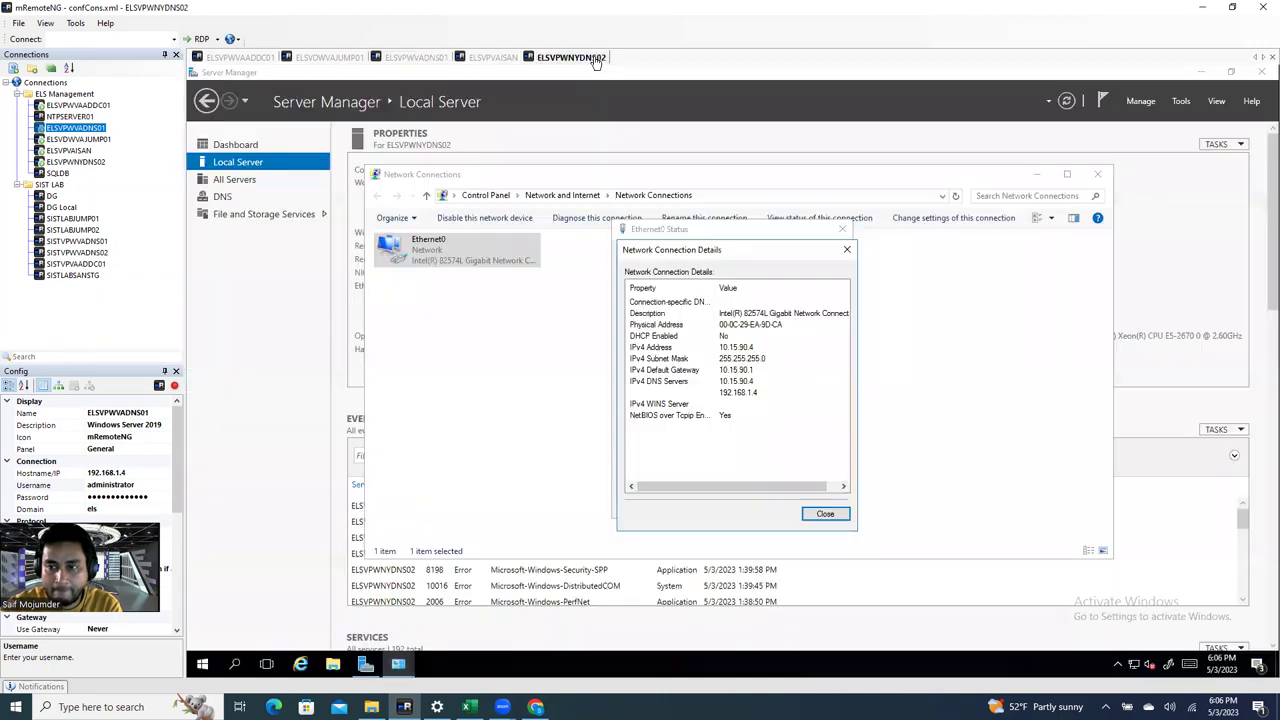
{"action": "left_click", "coordinate": [825, 513]}
{"action": "left_click", "coordinate": [842, 232]}
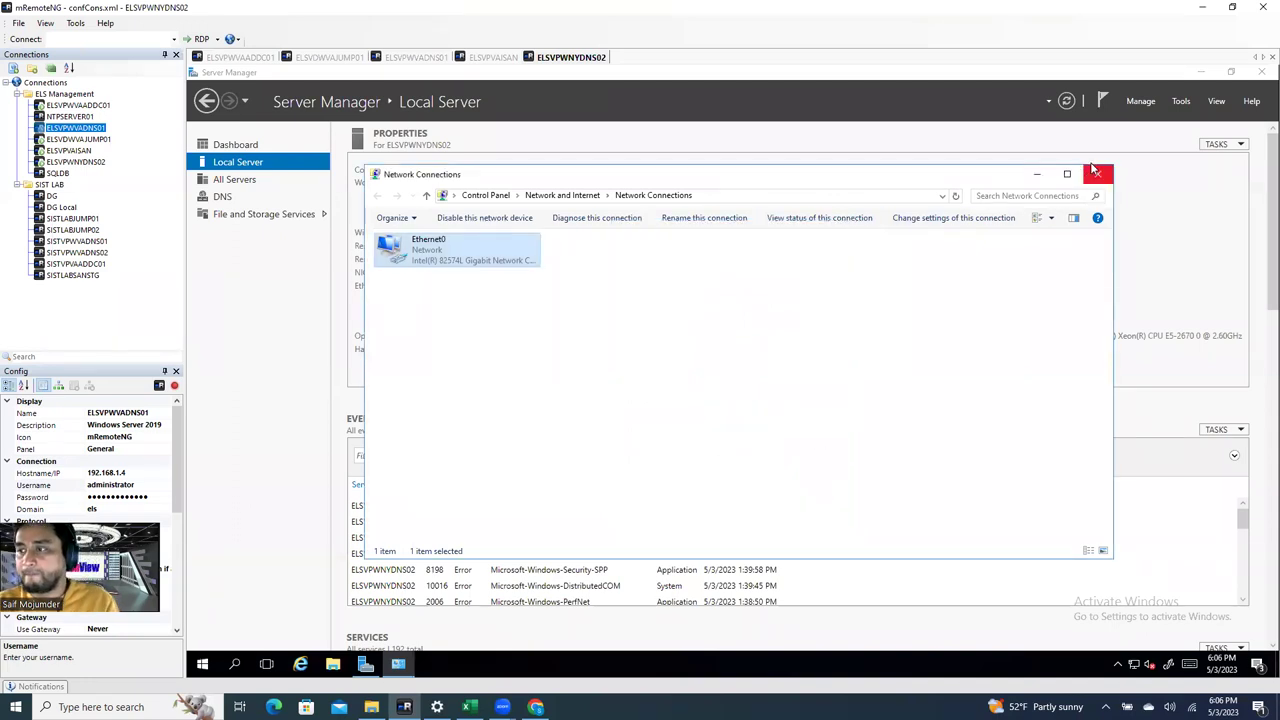
{"action": "left_click", "coordinate": [1095, 176]}
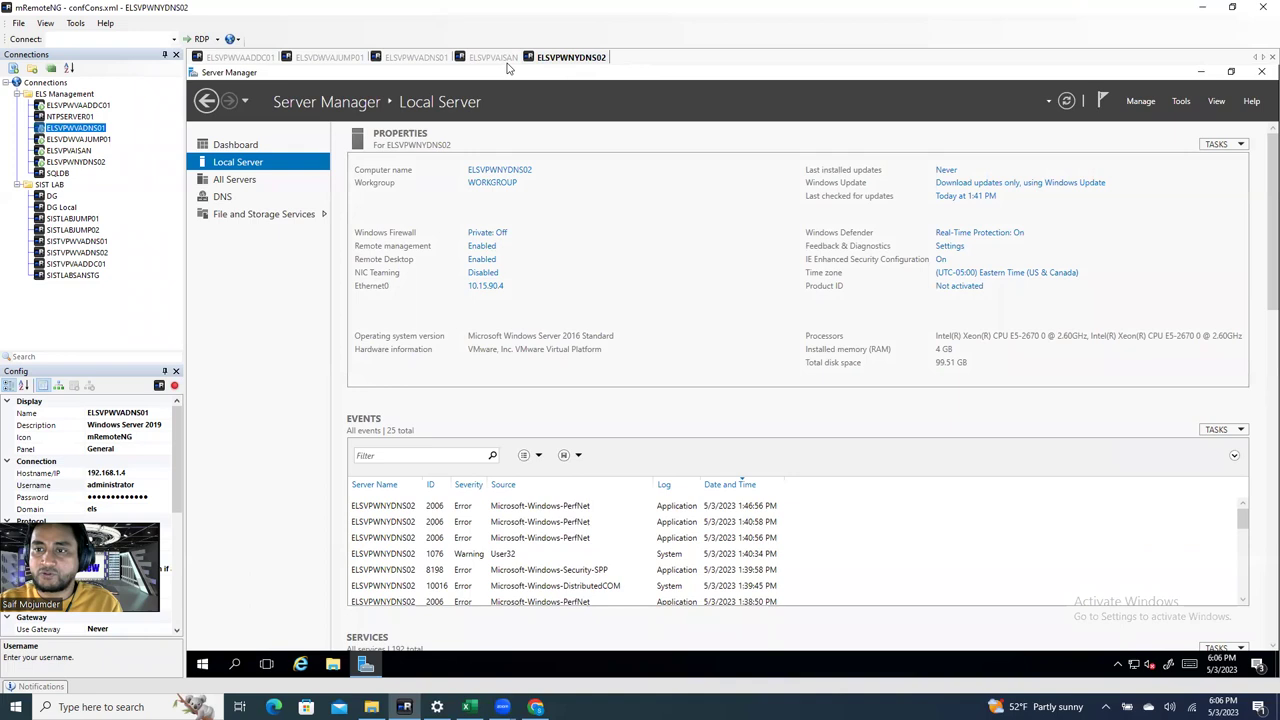
- On ELSVPWVADNS01, enter the comment 'test' in Shutdown Event Tracker and confirm it
{"action": "left_click", "coordinate": [425, 58]}
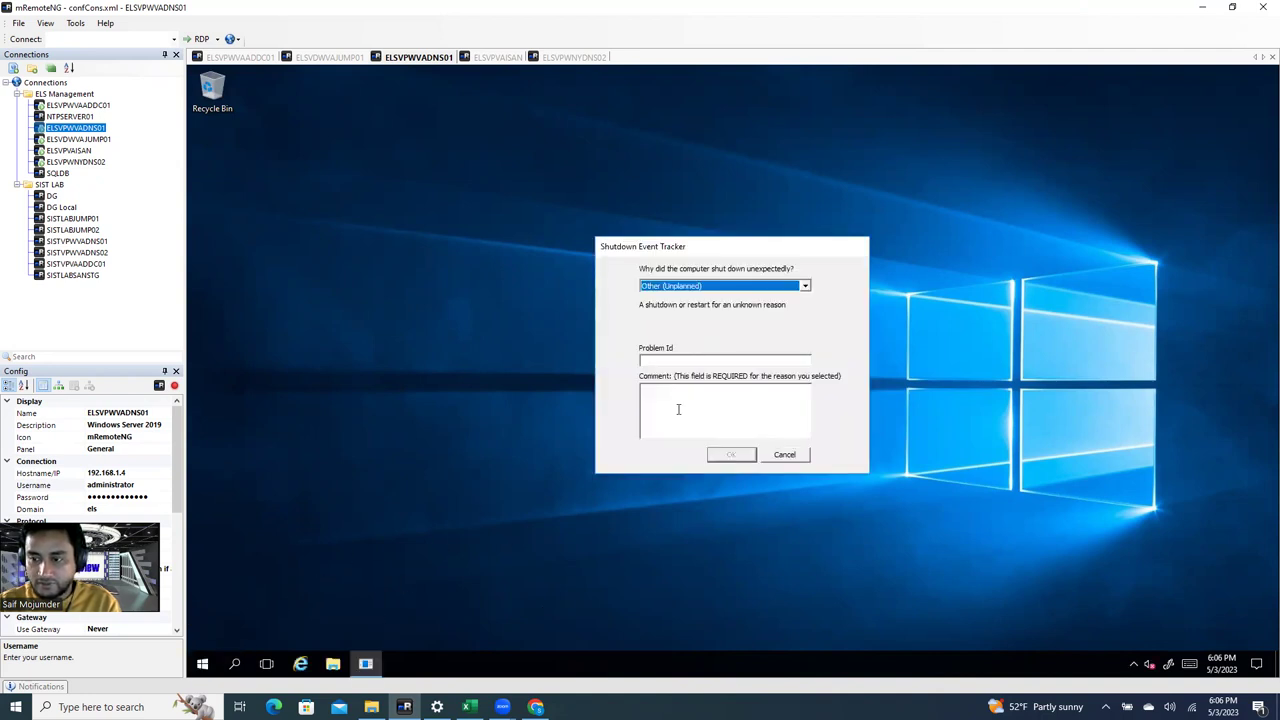
{"action": "left_click", "coordinate": [678, 409]}
{"action": "type", "text": "test"}
{"action": "left_click", "coordinate": [730, 455]}
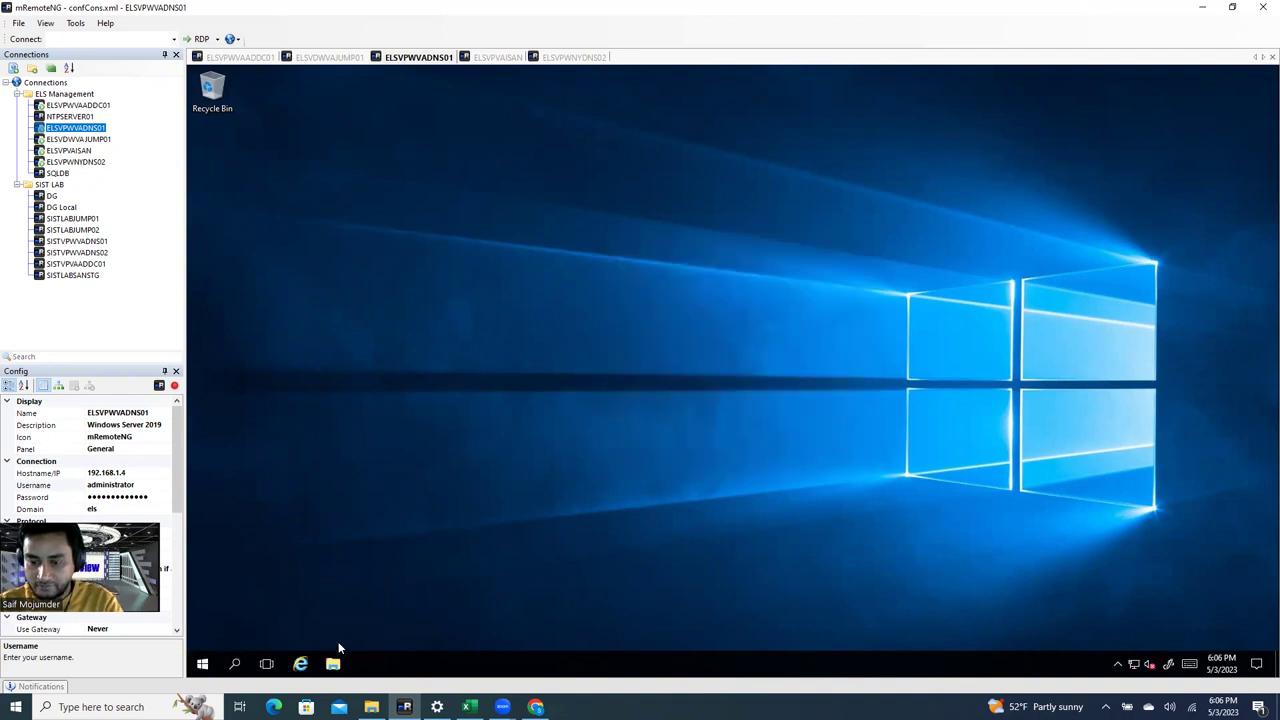
- Bring up Server Manager on ELSVPWVADNS01 and launch DNS from its Tools menu
{"action": "left_click", "coordinate": [203, 666]}
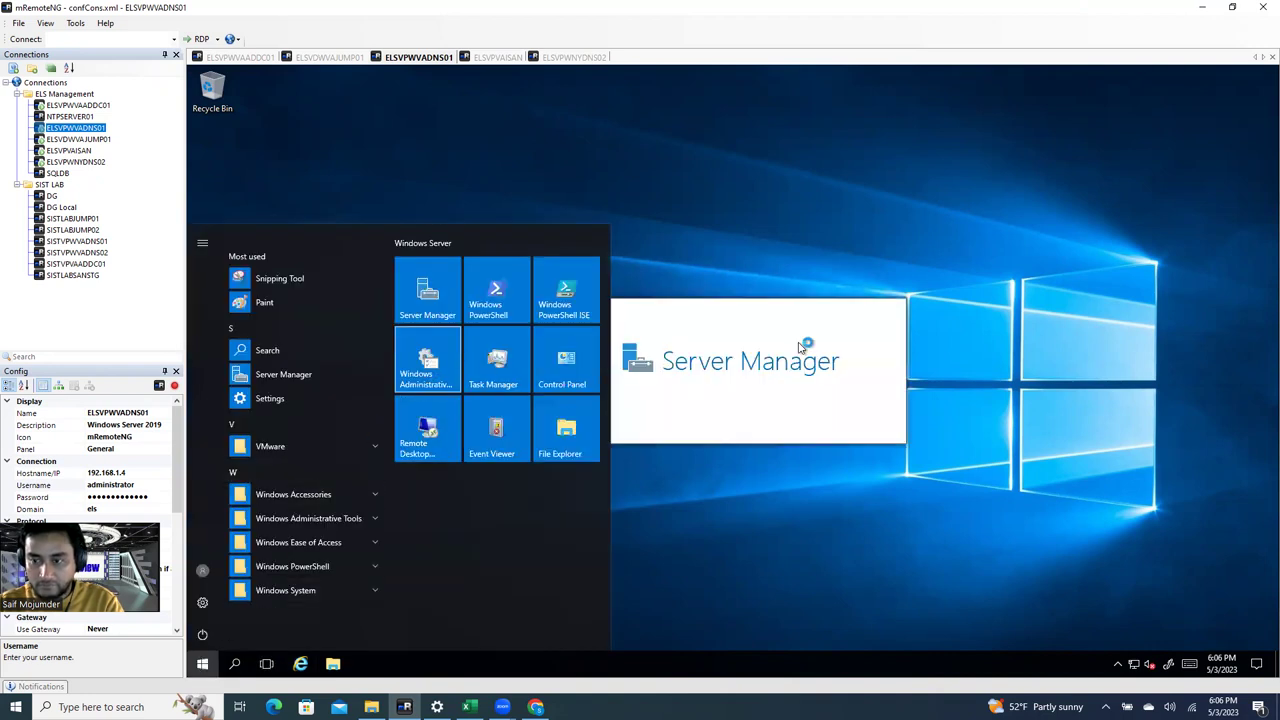
{"action": "left_click", "coordinate": [802, 346]}
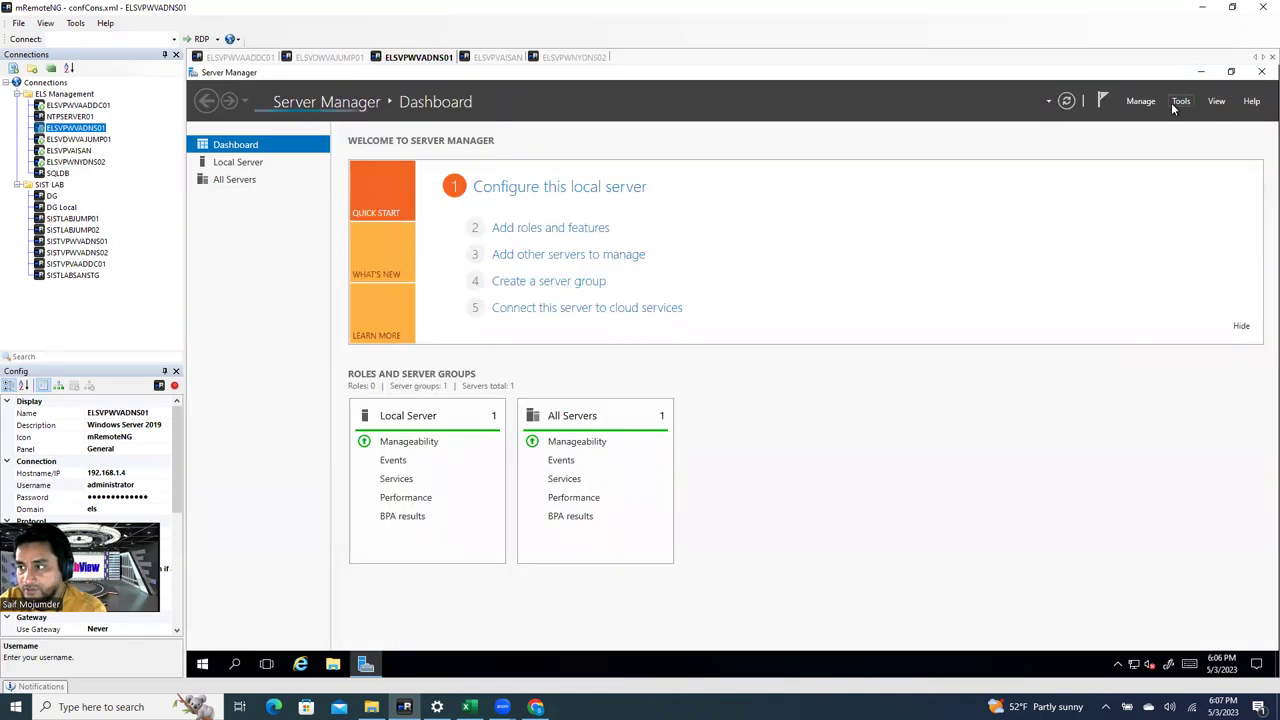
{"action": "left_click", "coordinate": [1174, 102]}
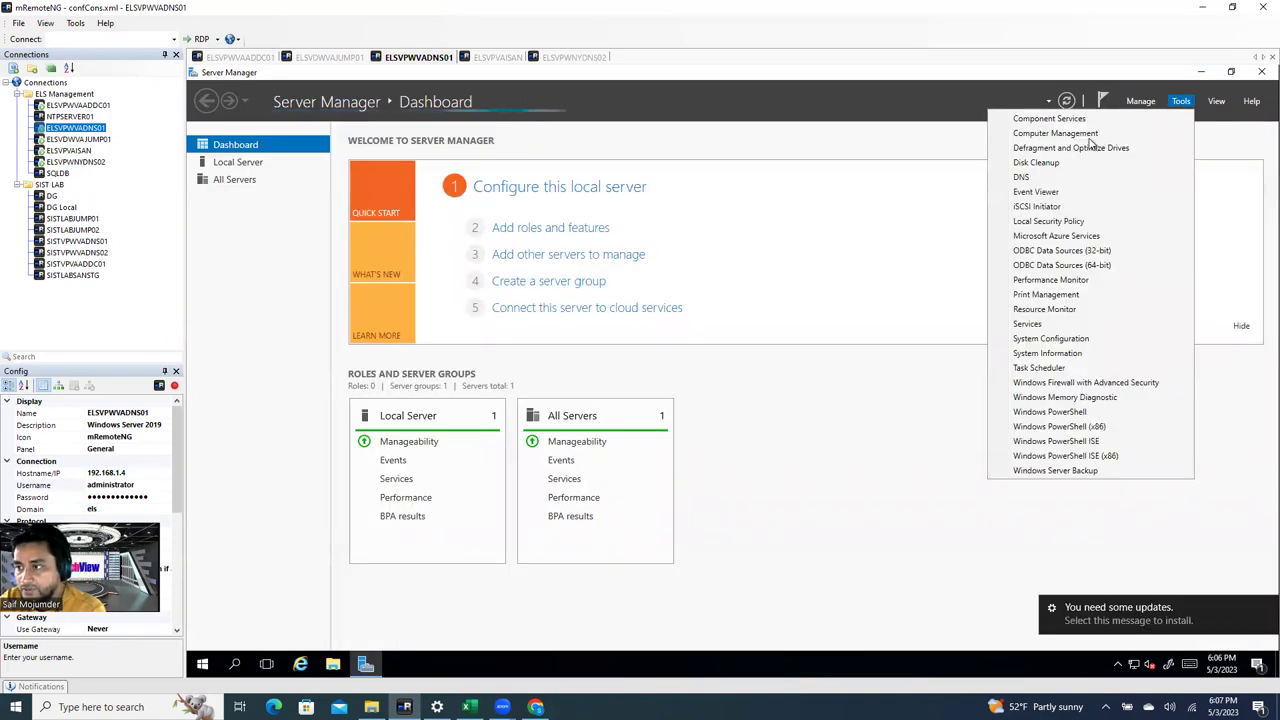
{"action": "left_click", "coordinate": [1026, 179]}
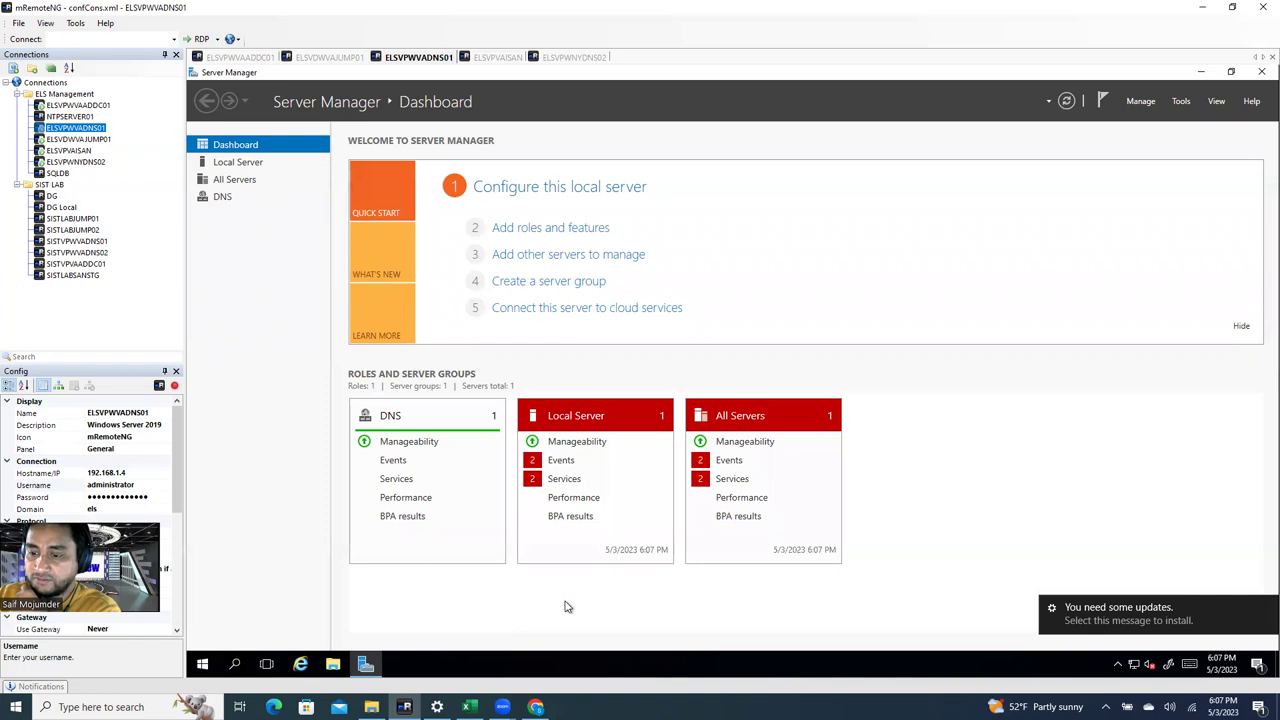
- In DNS Manager, expand Forward Lookup Zones and review els.com's host records for the DNS servers
{"action": "right_click", "coordinate": [398, 664]}
{"action": "left_click", "coordinate": [380, 616]}
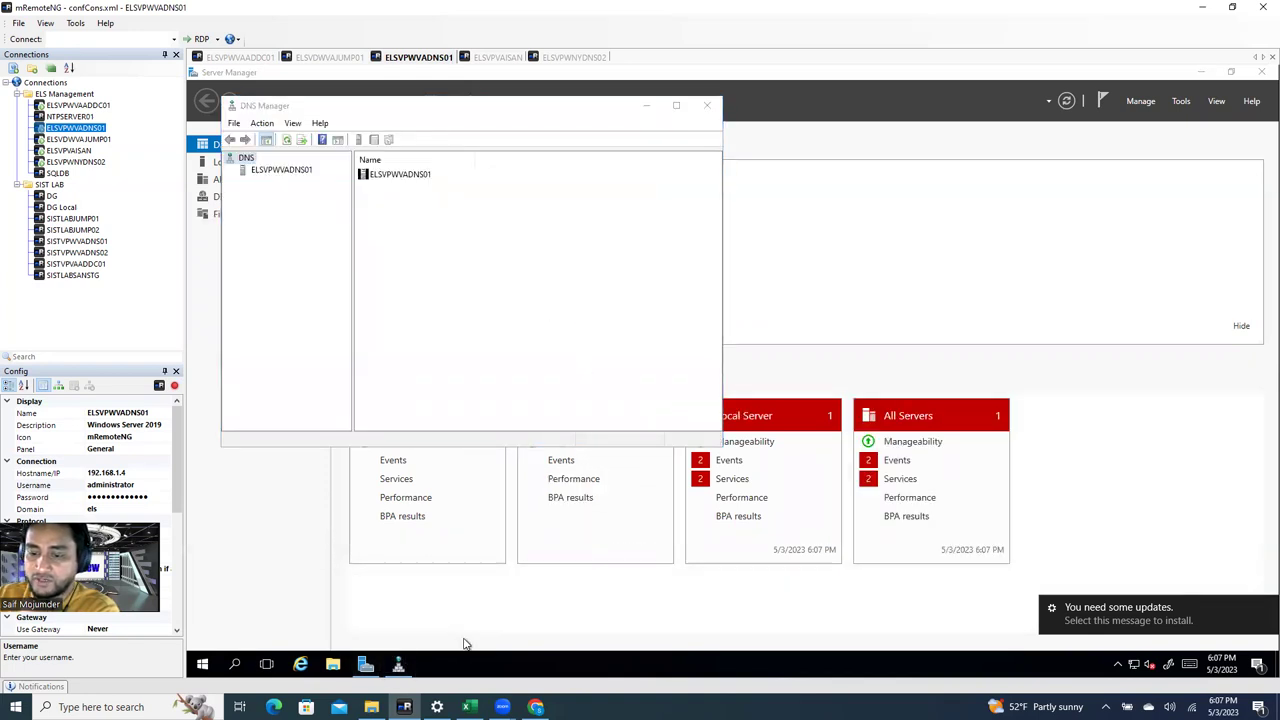
{"action": "left_click", "coordinate": [1203, 72]}
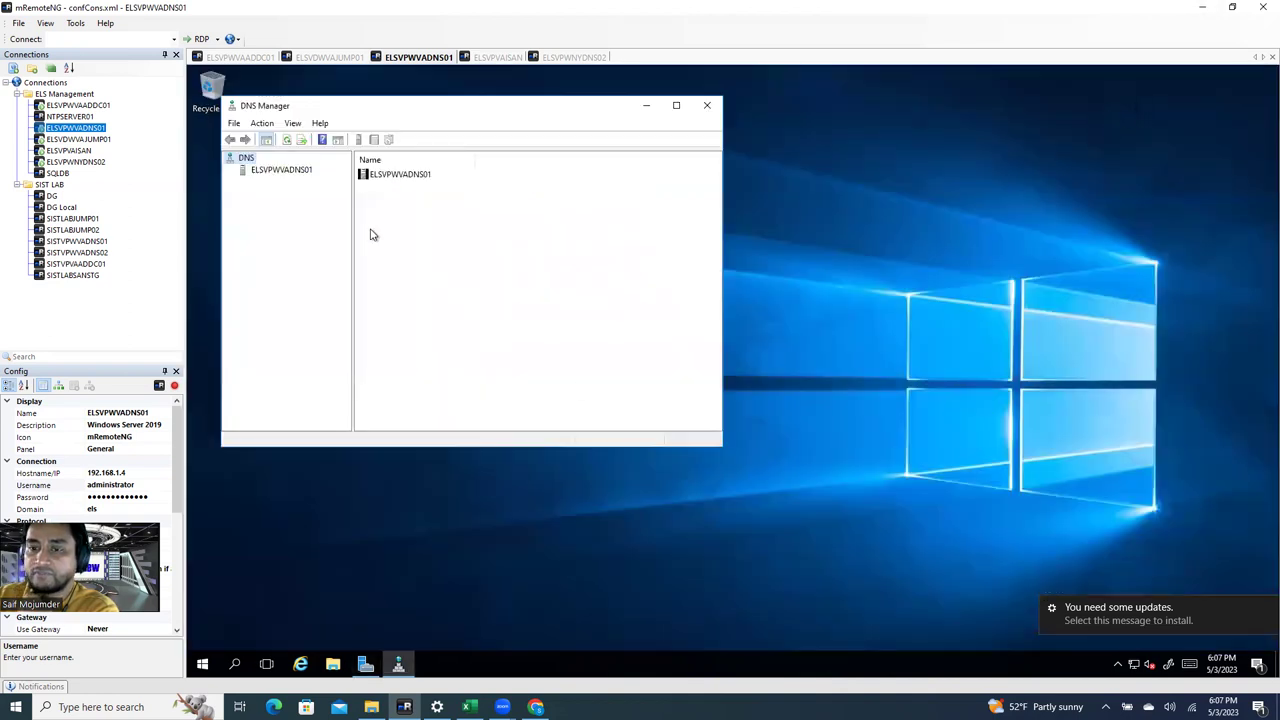
{"action": "left_click", "coordinate": [253, 171]}
{"action": "left_click", "coordinate": [231, 171]}
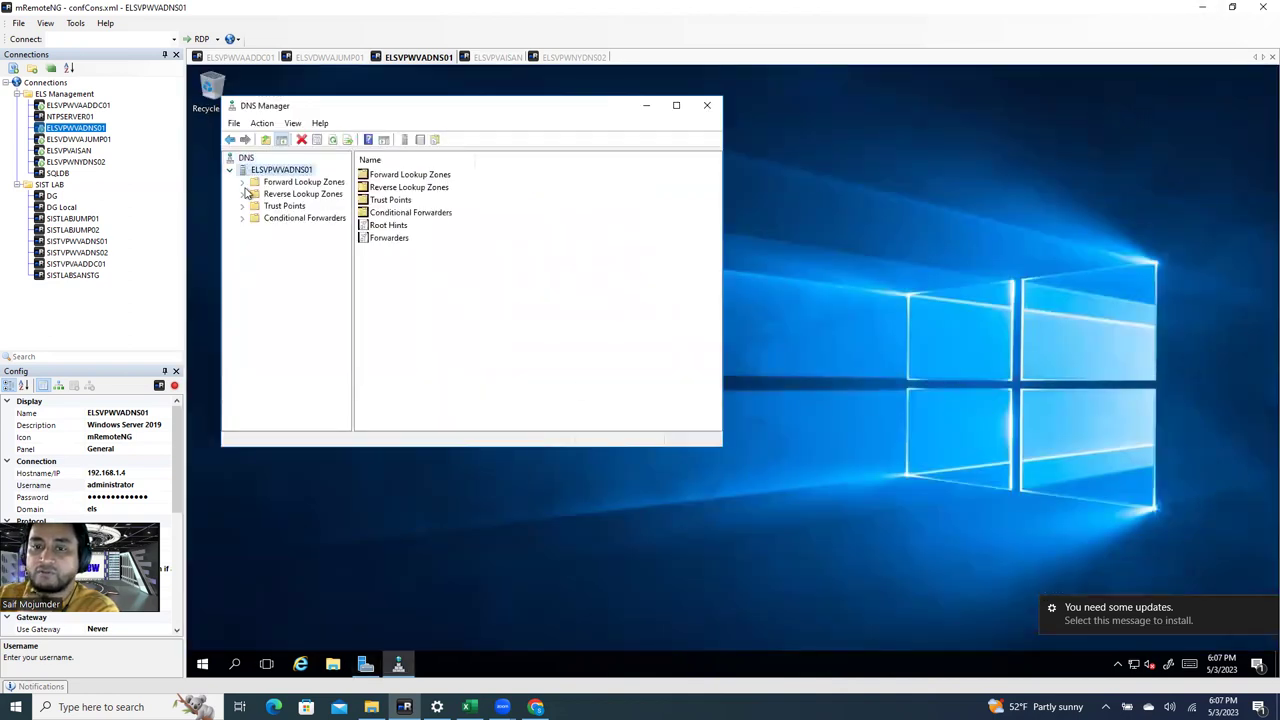
{"action": "double_click", "coordinate": [247, 185]}
{"action": "left_click", "coordinate": [255, 195]}
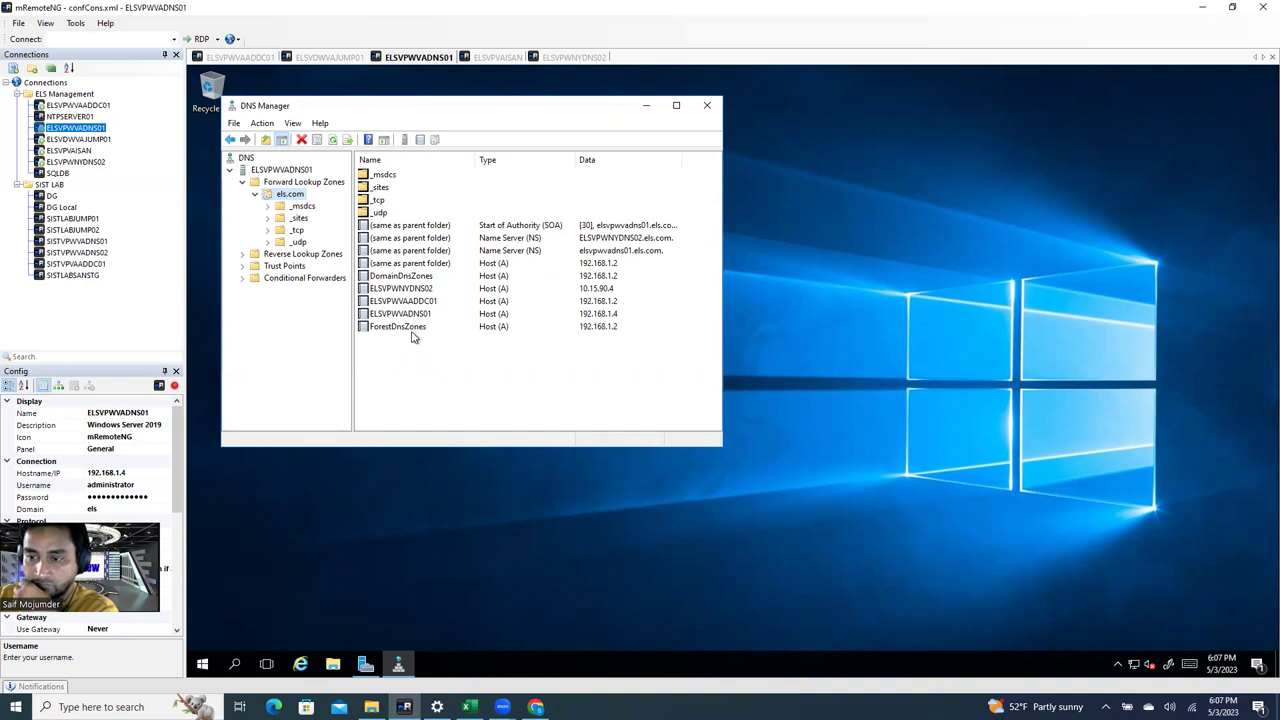
{"action": "left_click", "coordinate": [401, 302]}
{"action": "left_click", "coordinate": [402, 315]}
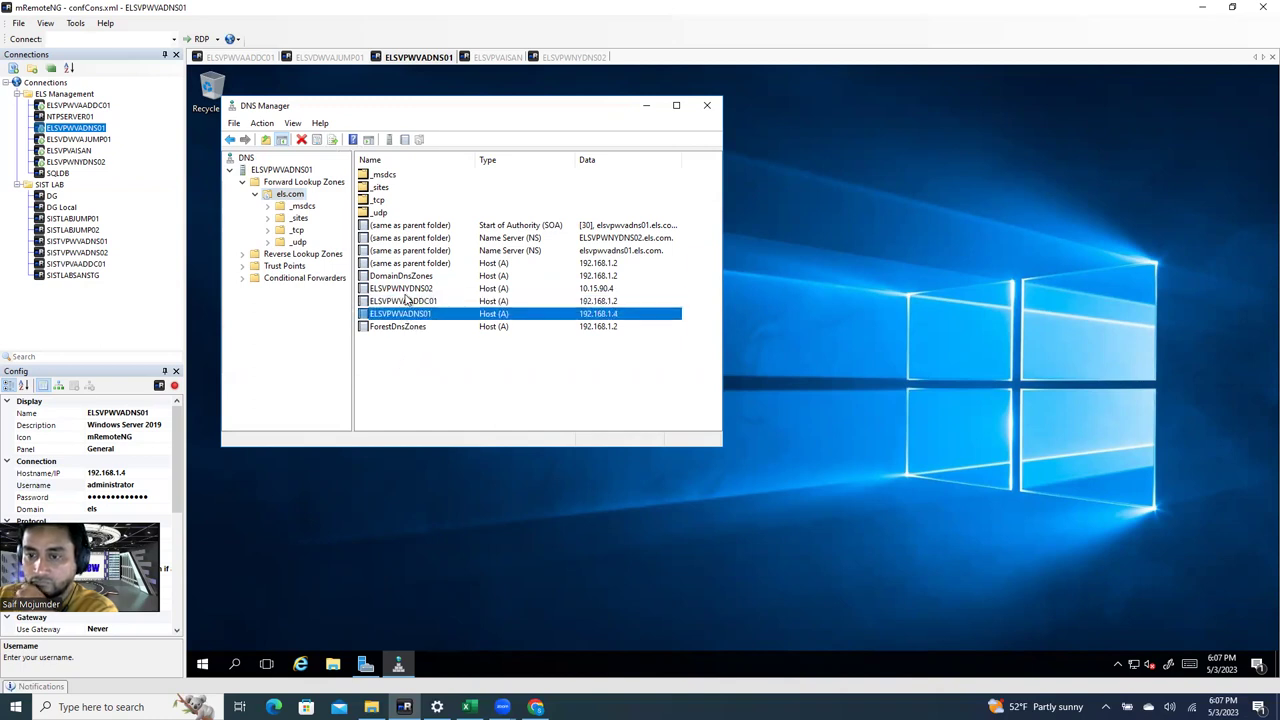
{"action": "left_click", "coordinate": [405, 291]}
- Check the 90.15.10.in-addr.arpa zone's Zone Transfers settings unchanged, then return to ELSVPWNYDNS02
{"action": "double_click", "coordinate": [290, 254]}
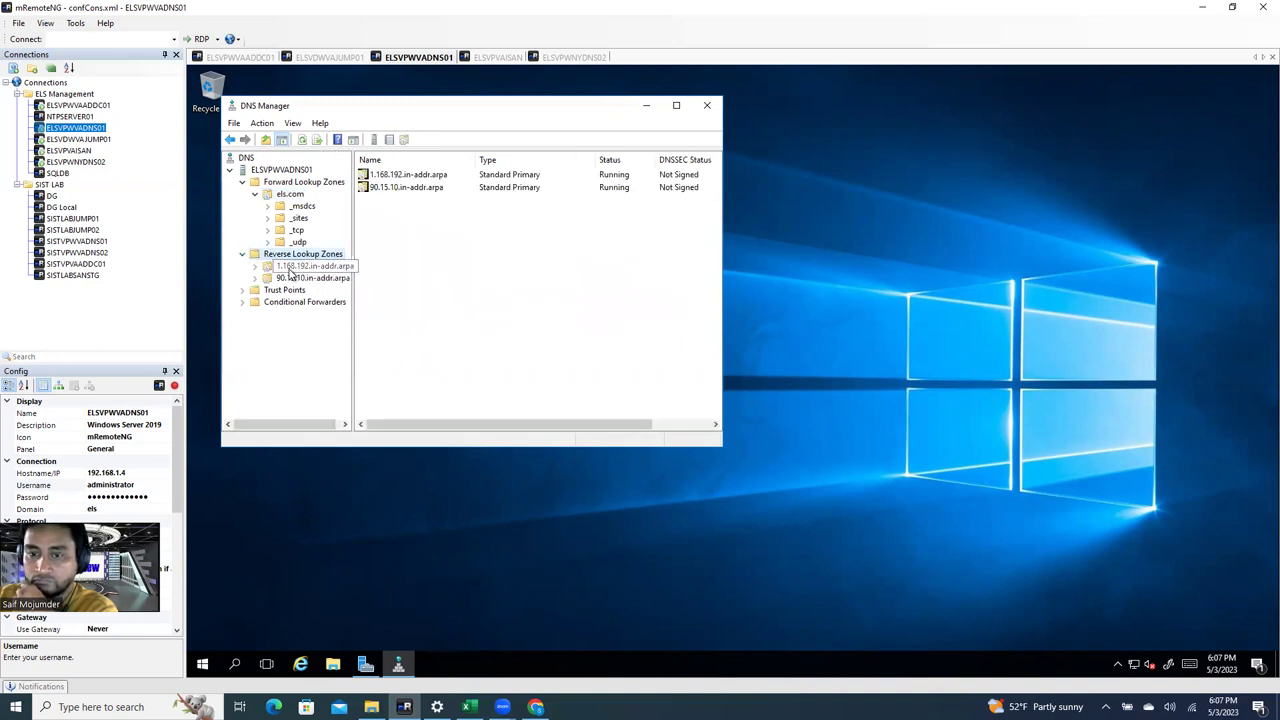
{"action": "left_click", "coordinate": [293, 267]}
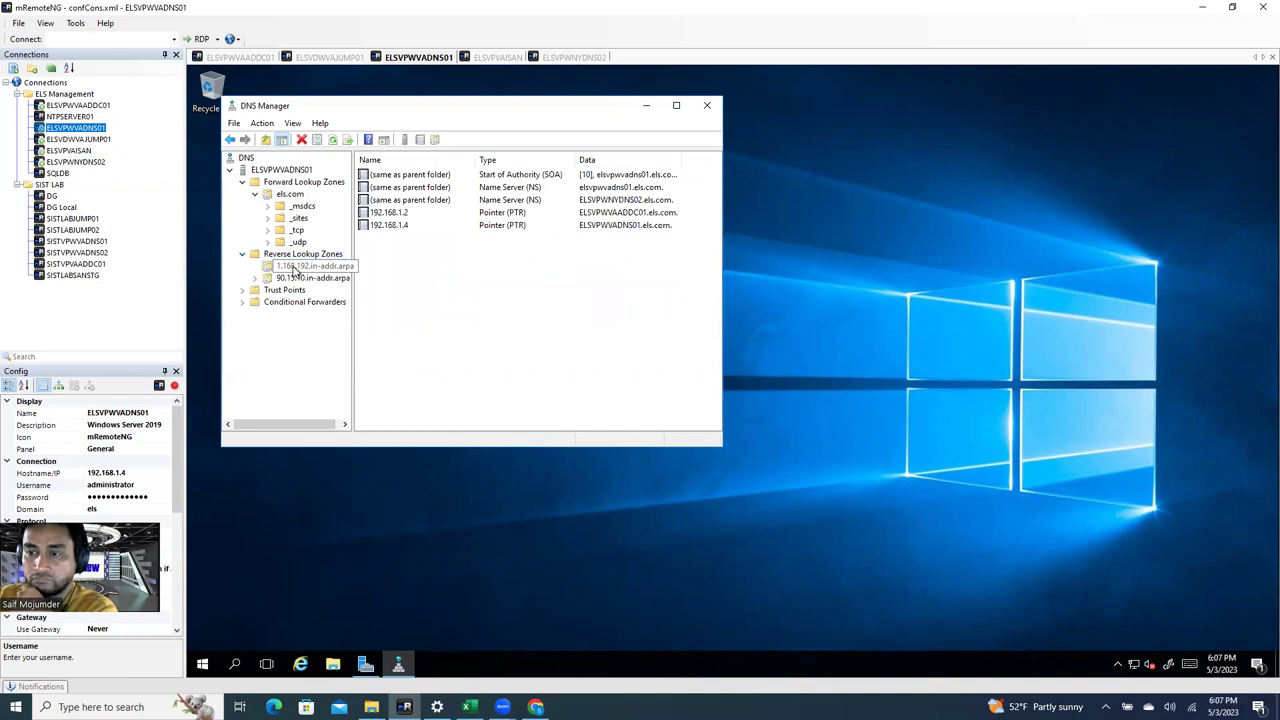
{"action": "left_click", "coordinate": [315, 278]}
{"action": "double_click", "coordinate": [498, 176]}
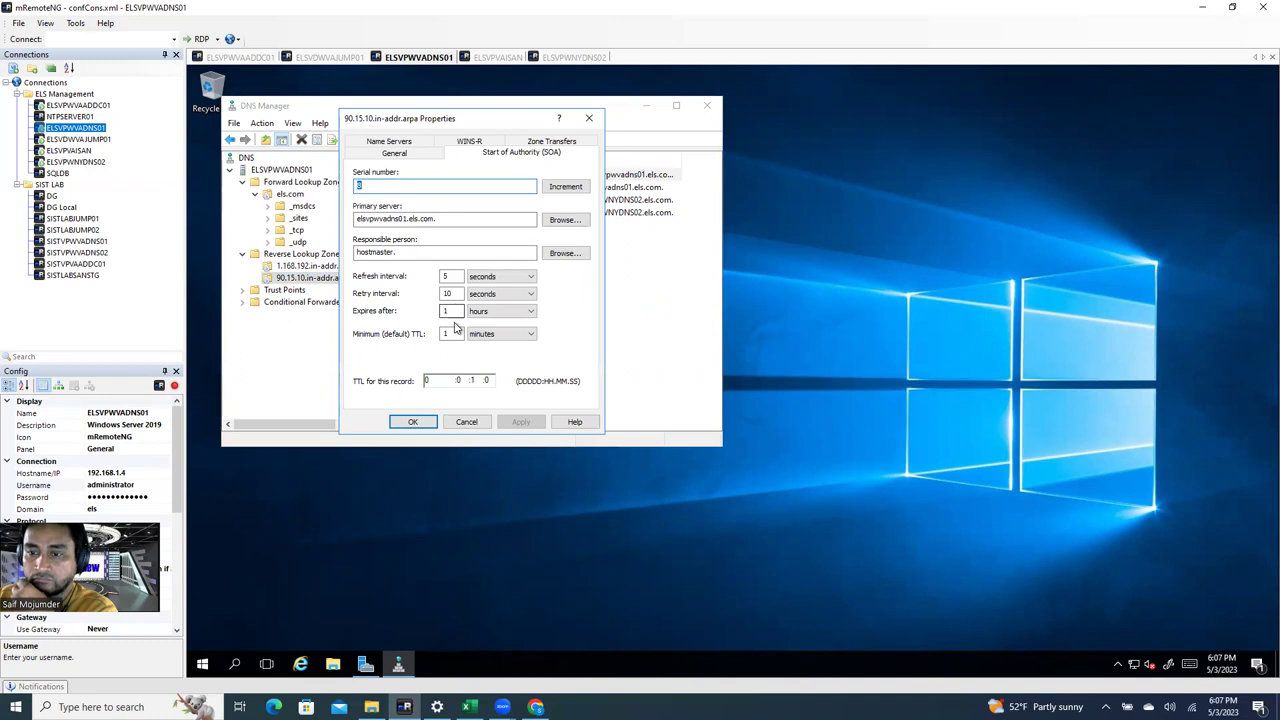
{"action": "left_click", "coordinate": [568, 145]}
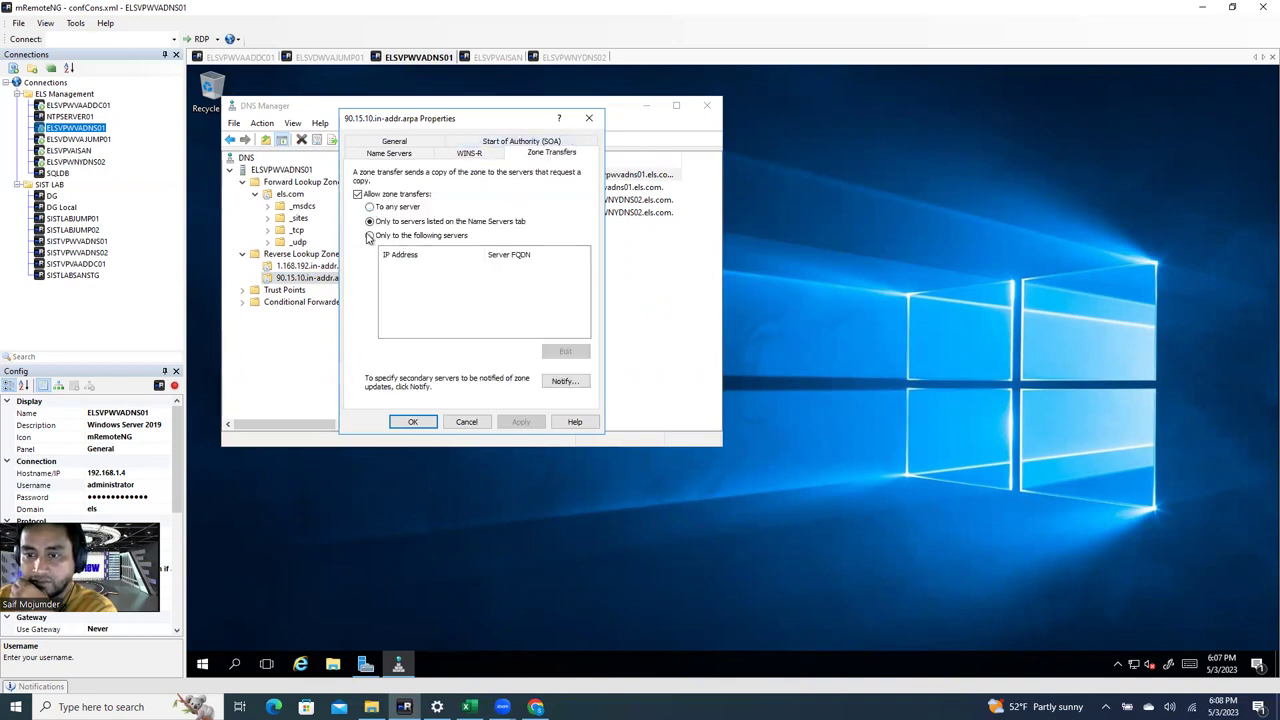
{"action": "left_click", "coordinate": [588, 118]}
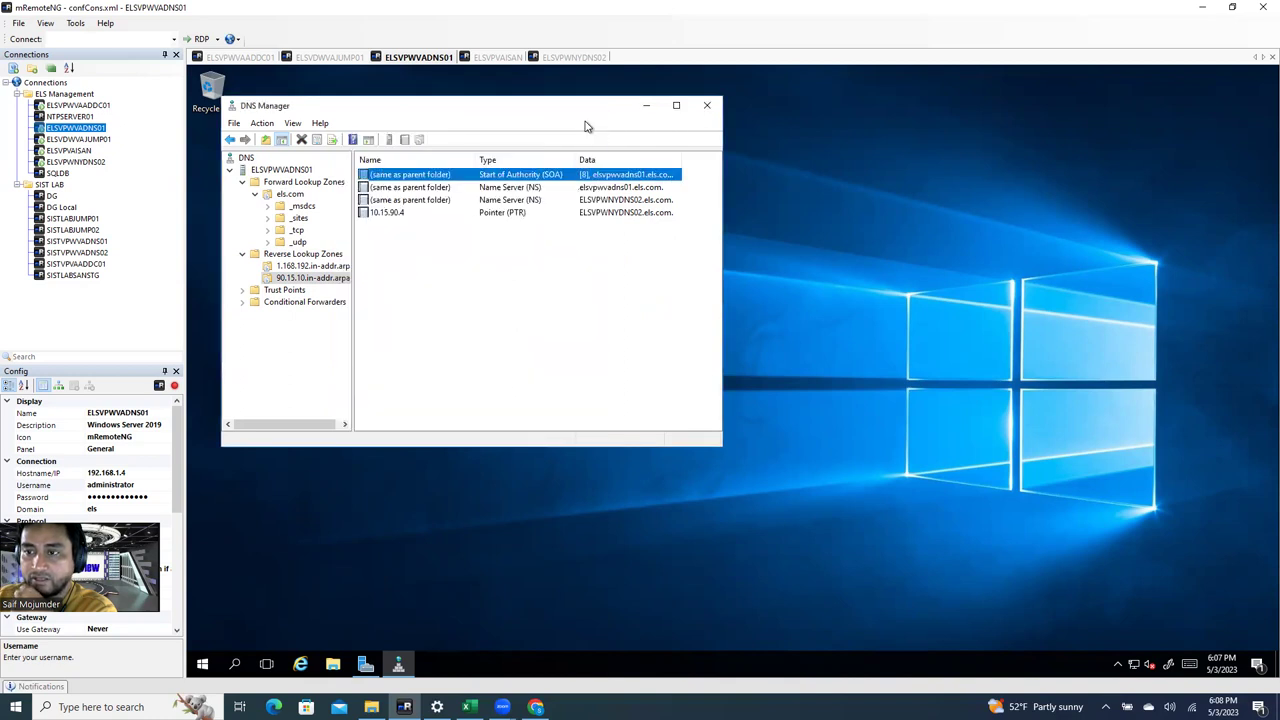
{"action": "left_click", "coordinate": [538, 272]}
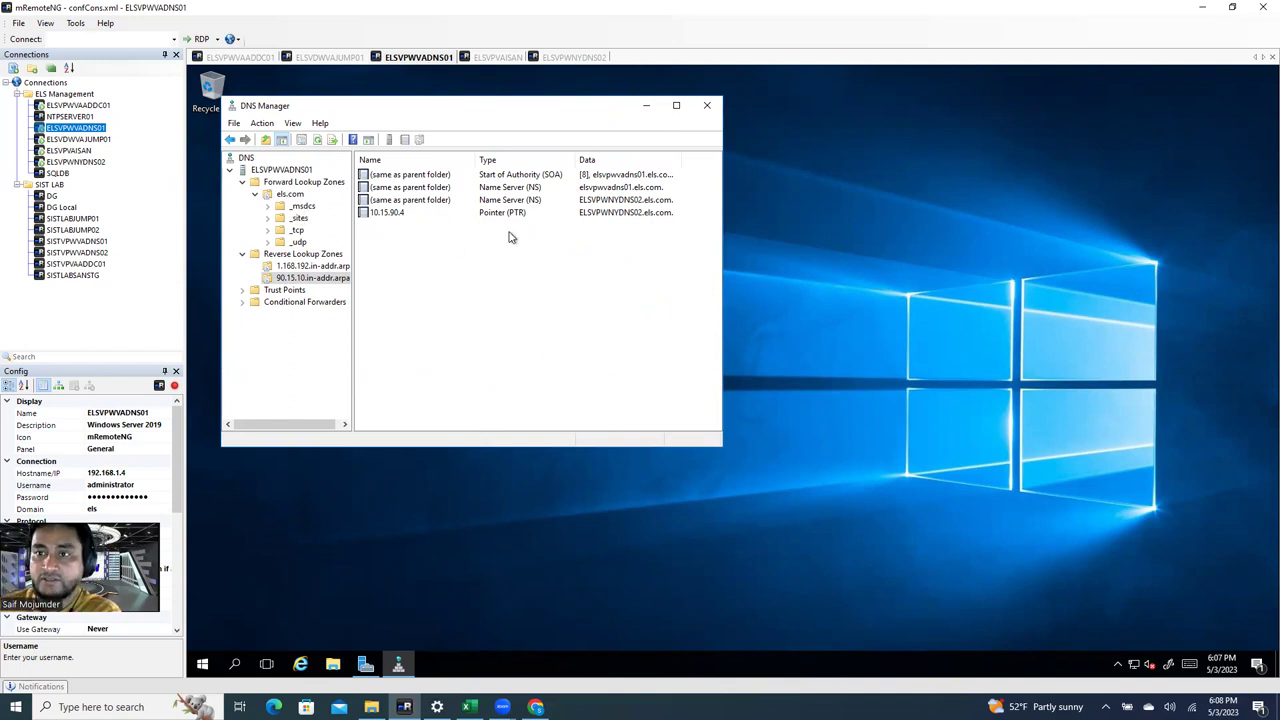
{"action": "left_click", "coordinate": [590, 58]}
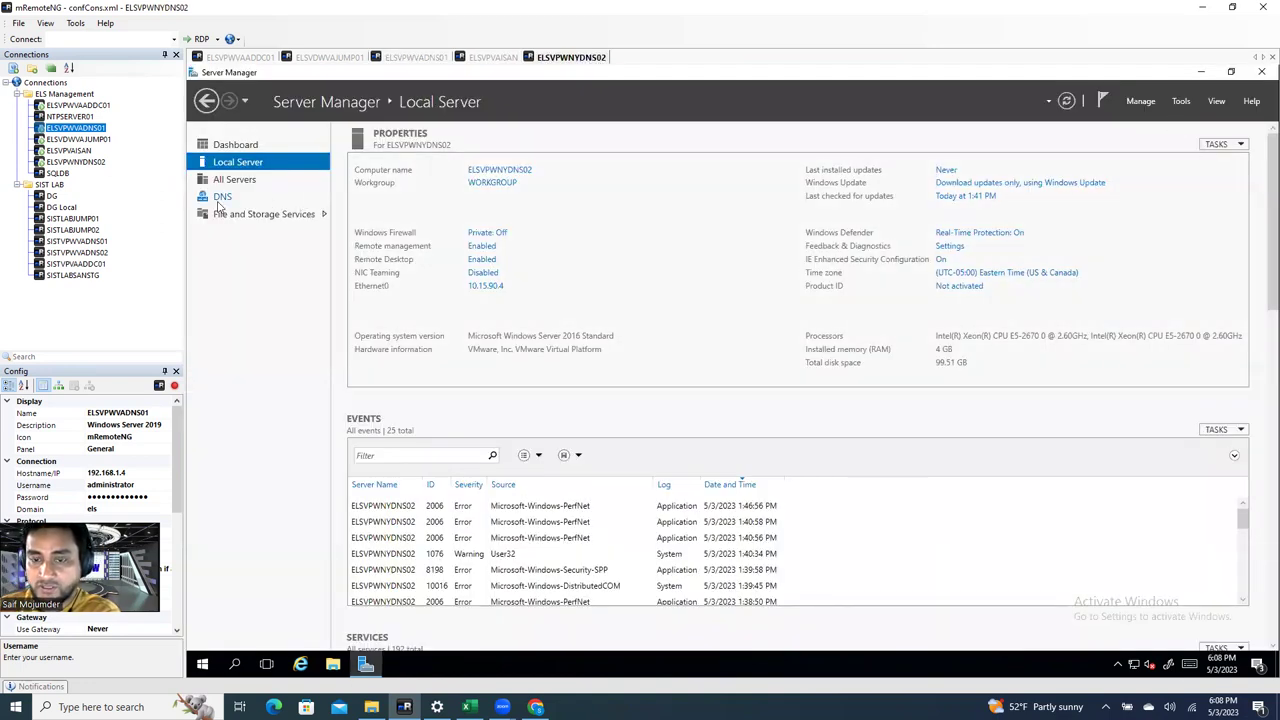
{"action": "left_click", "coordinate": [1181, 103]}
{"action": "left_click", "coordinate": [1135, 177]}
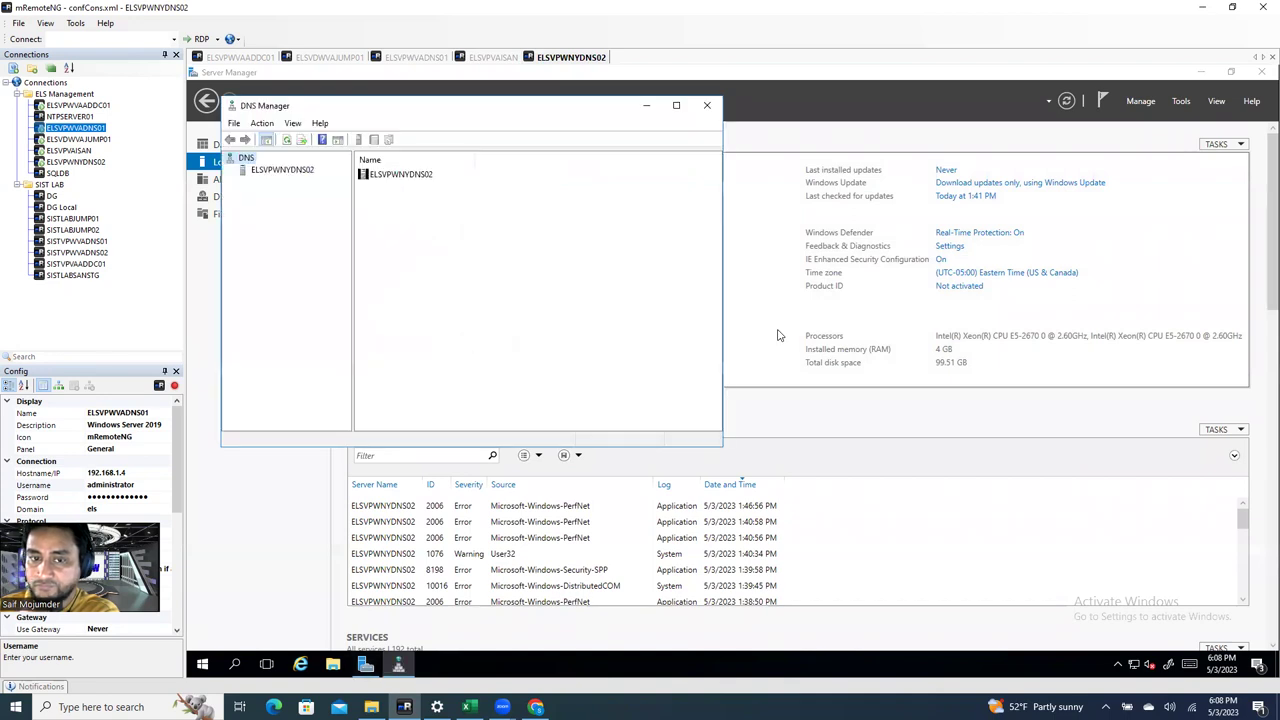
{"action": "left_click", "coordinate": [267, 172]}
{"action": "left_click", "coordinate": [231, 171]}
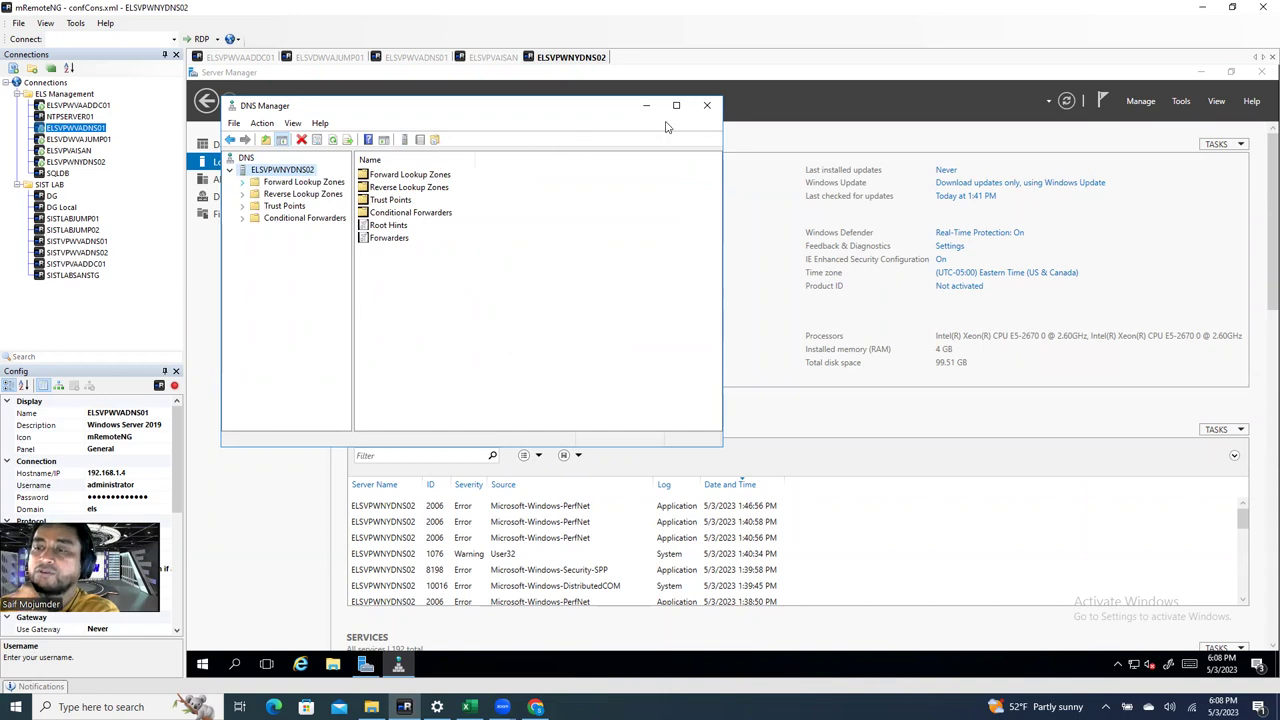
{"action": "left_click", "coordinate": [707, 105]}
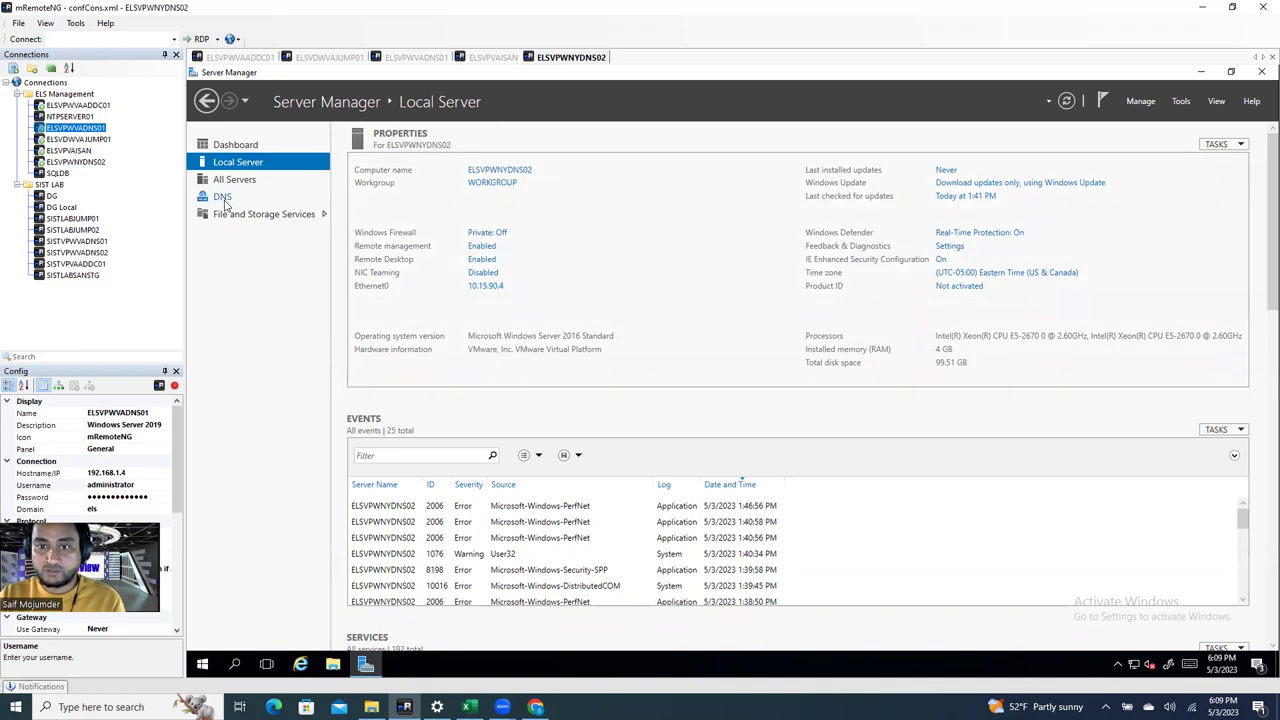
{"action": "left_click", "coordinate": [488, 171]}
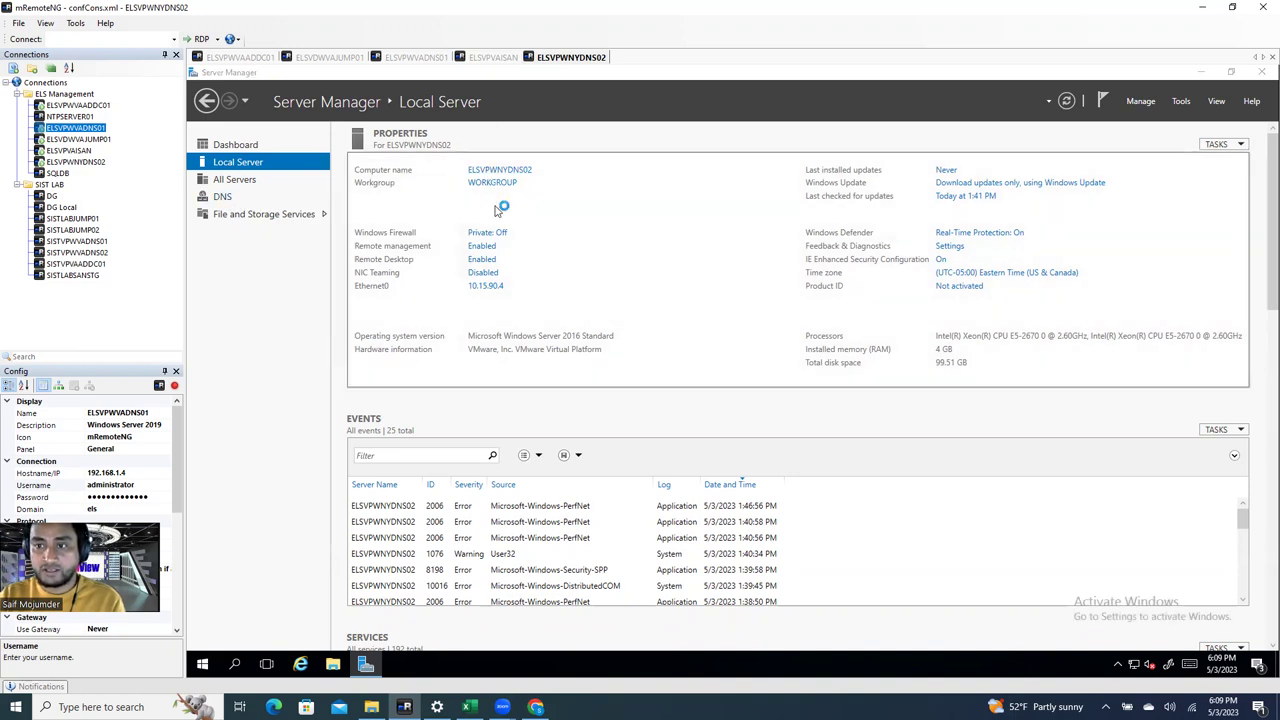
{"action": "left_click", "coordinate": [466, 278]}
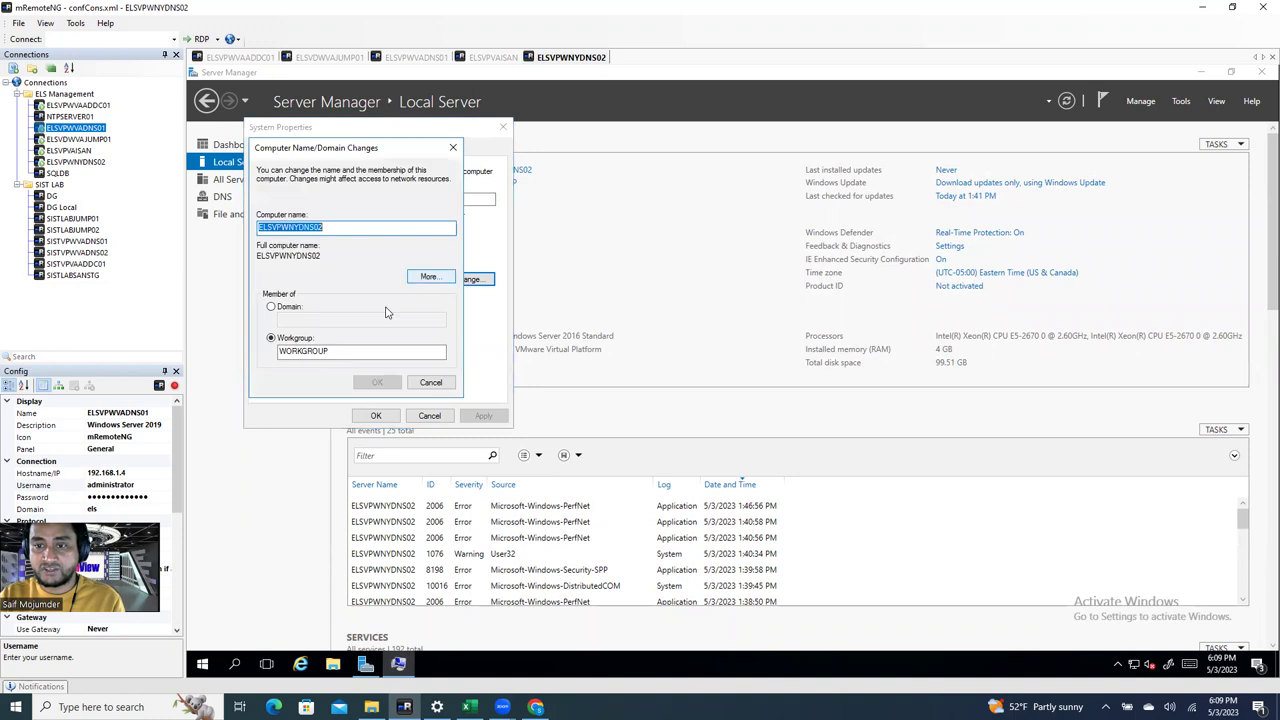
{"action": "left_click", "coordinate": [288, 308]}
{"action": "type", "text": "els.com"}
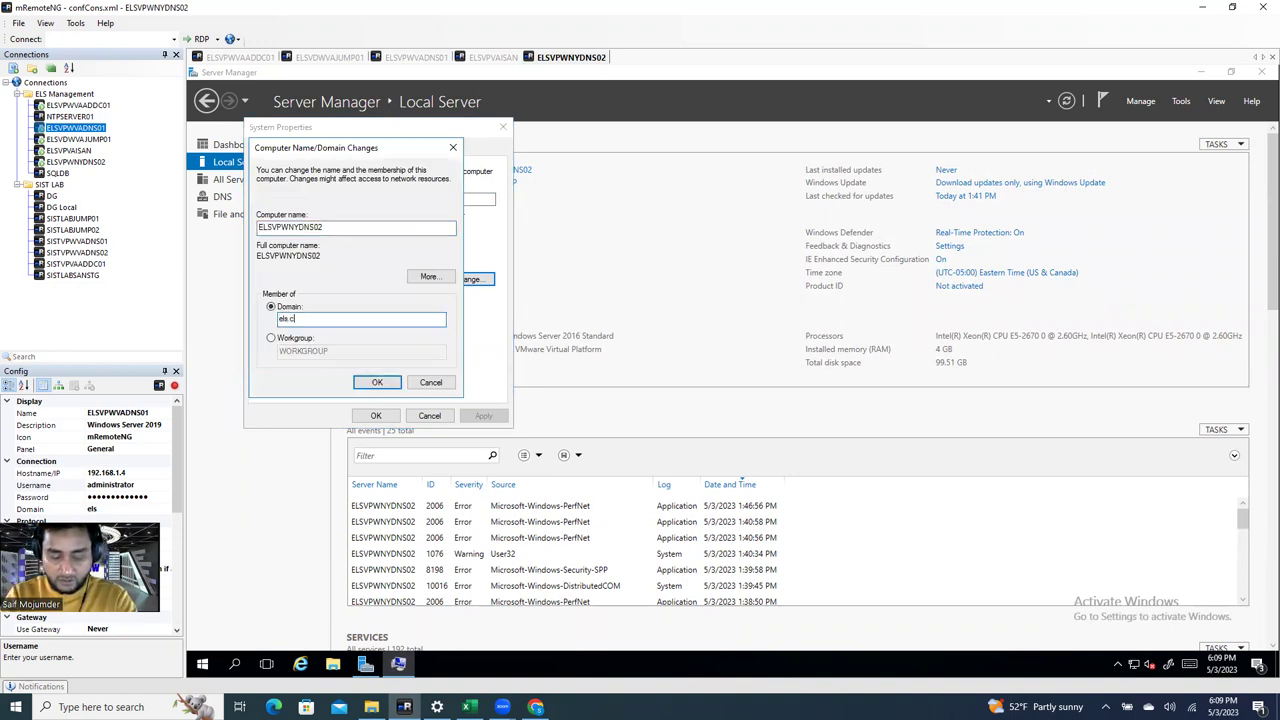
{"action": "left_click", "coordinate": [378, 382]}
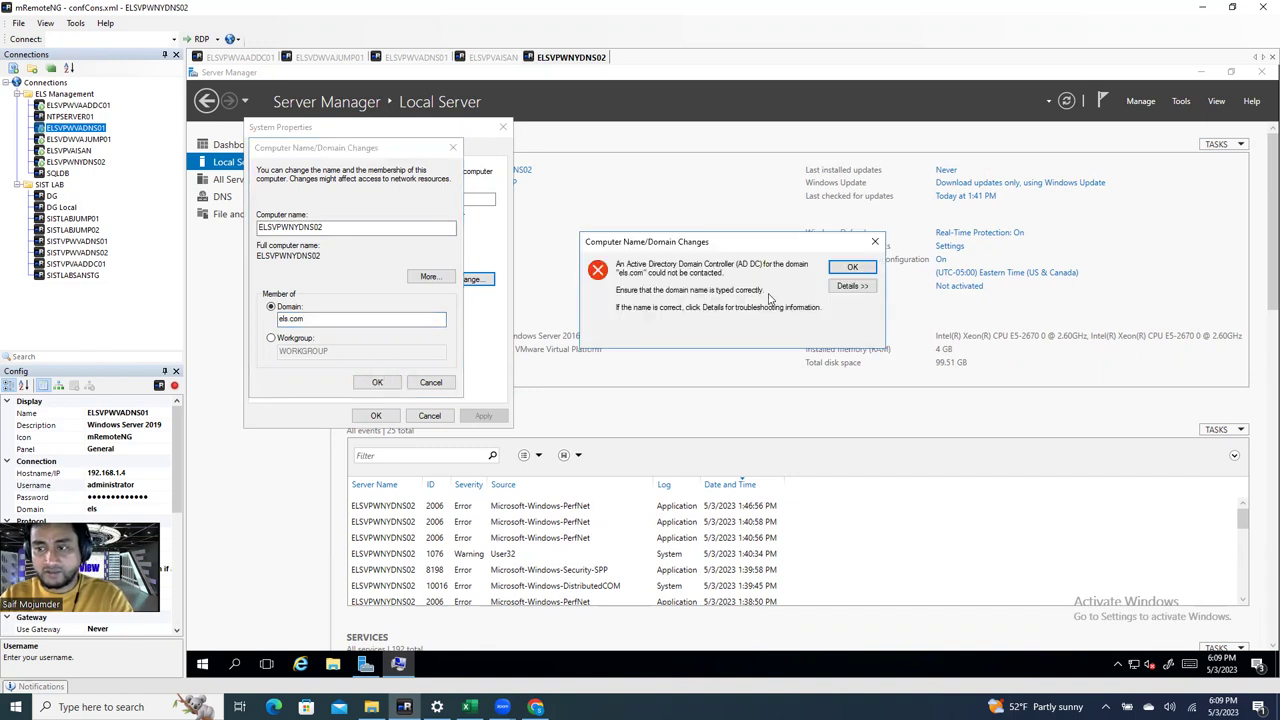
{"action": "left_click", "coordinate": [845, 270]}
{"action": "left_click", "coordinate": [320, 318]}
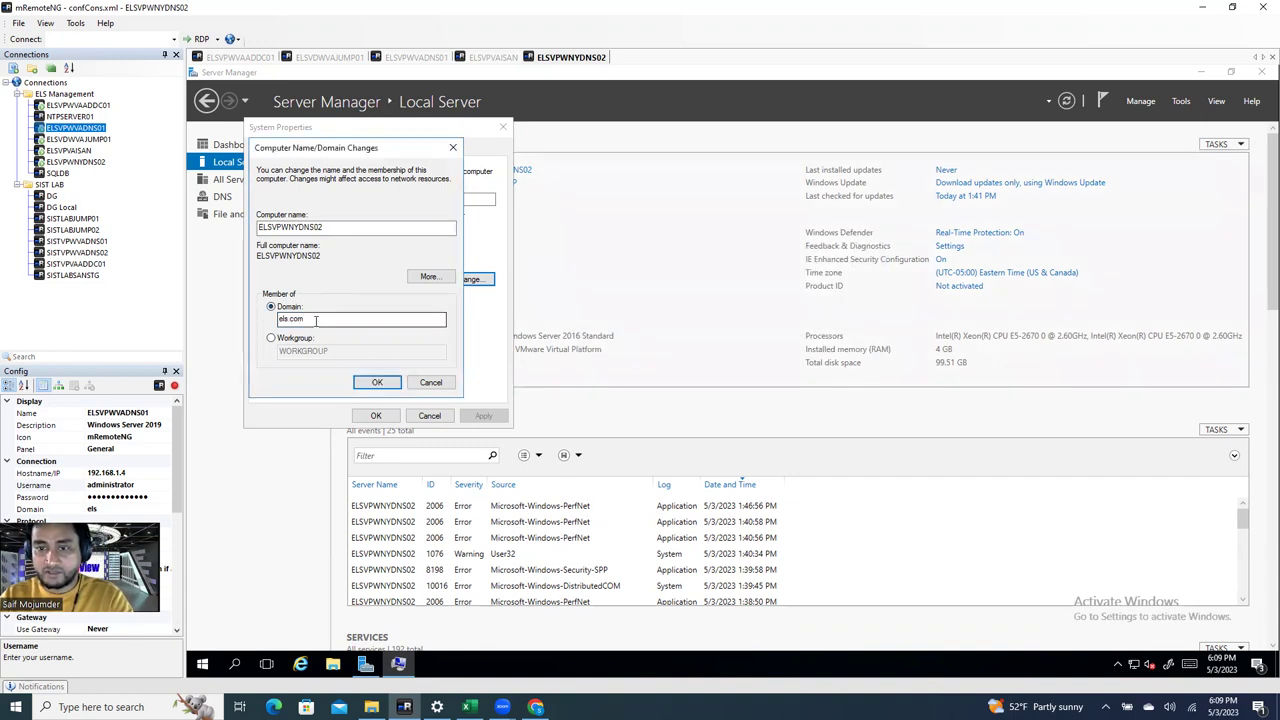
{"action": "key", "text": "BackSpace"}
{"action": "key", "text": "BackSpace"}
{"action": "key", "text": "BackSpace"}
{"action": "key", "text": "BackSpace"}
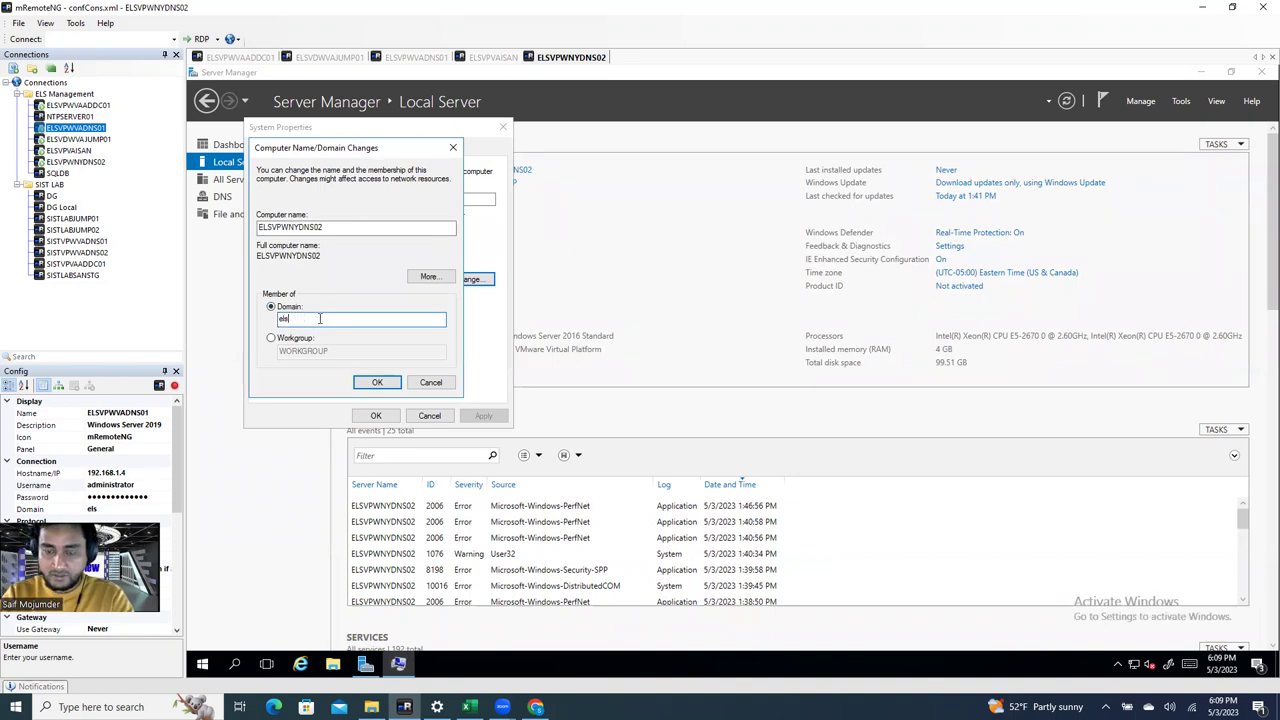
{"action": "left_click", "coordinate": [380, 383]}
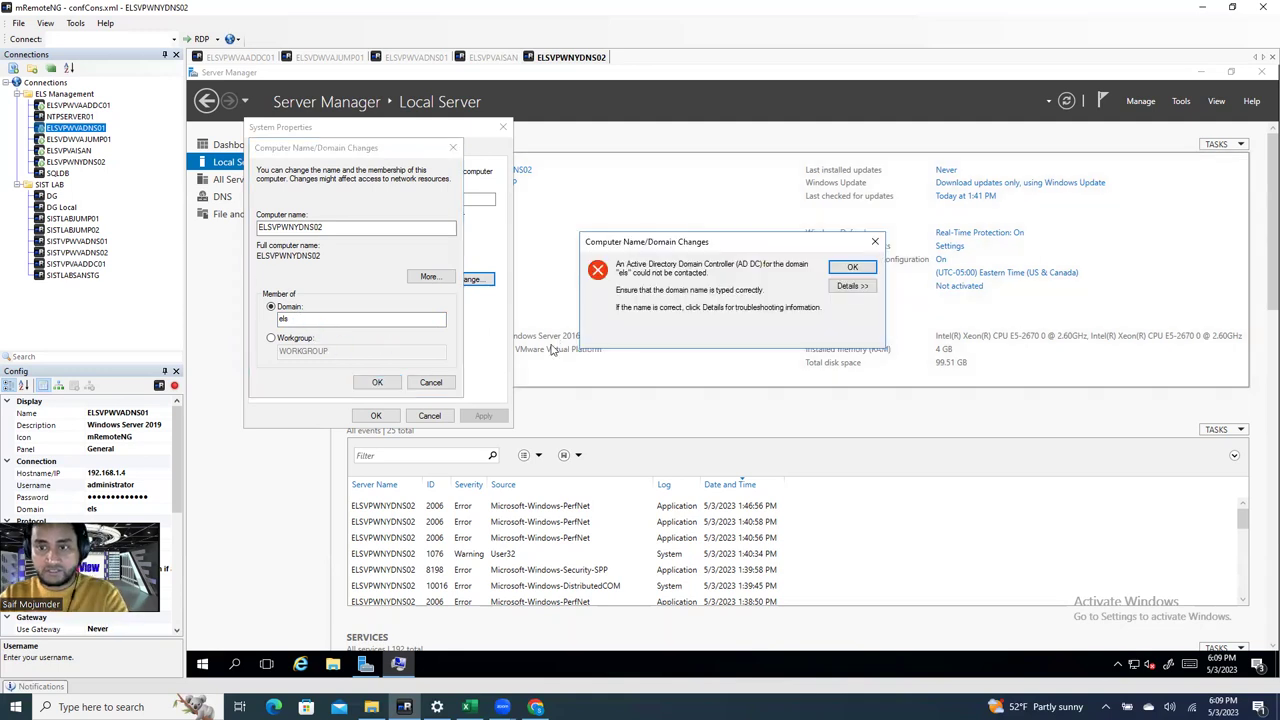
{"action": "left_click", "coordinate": [851, 267]}
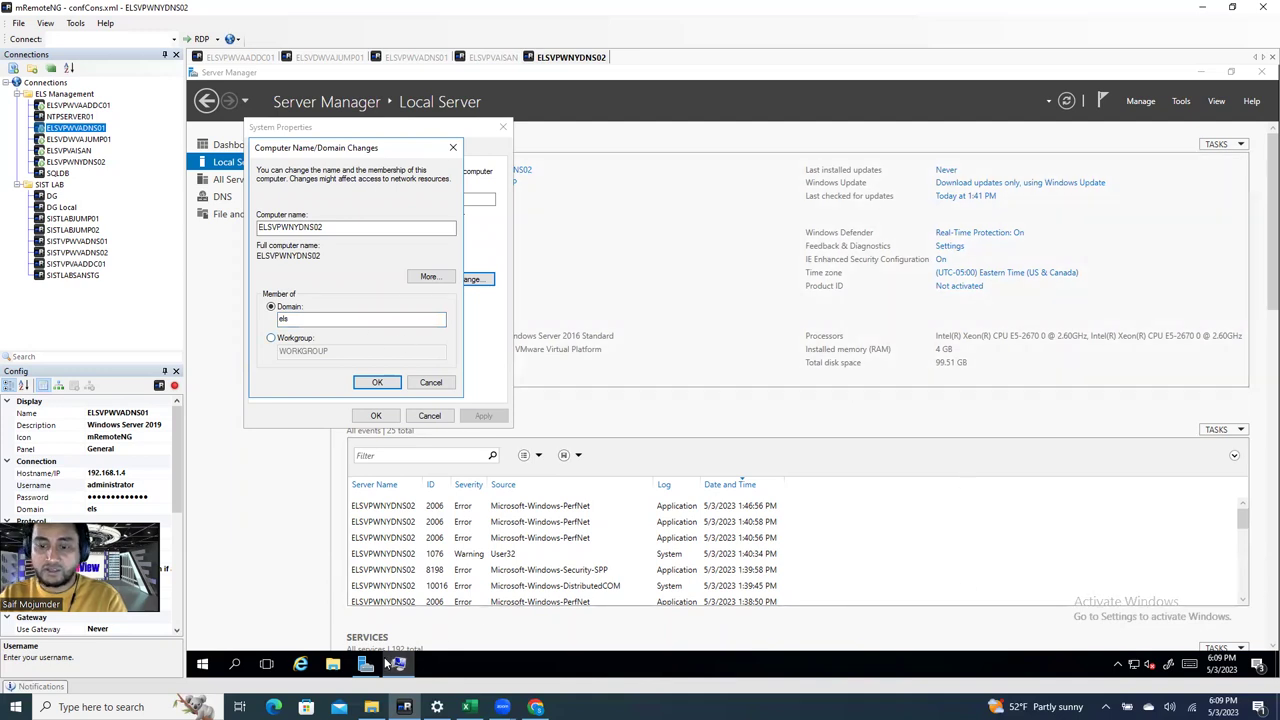
{"action": "mouse_move", "coordinate": [366, 669]}
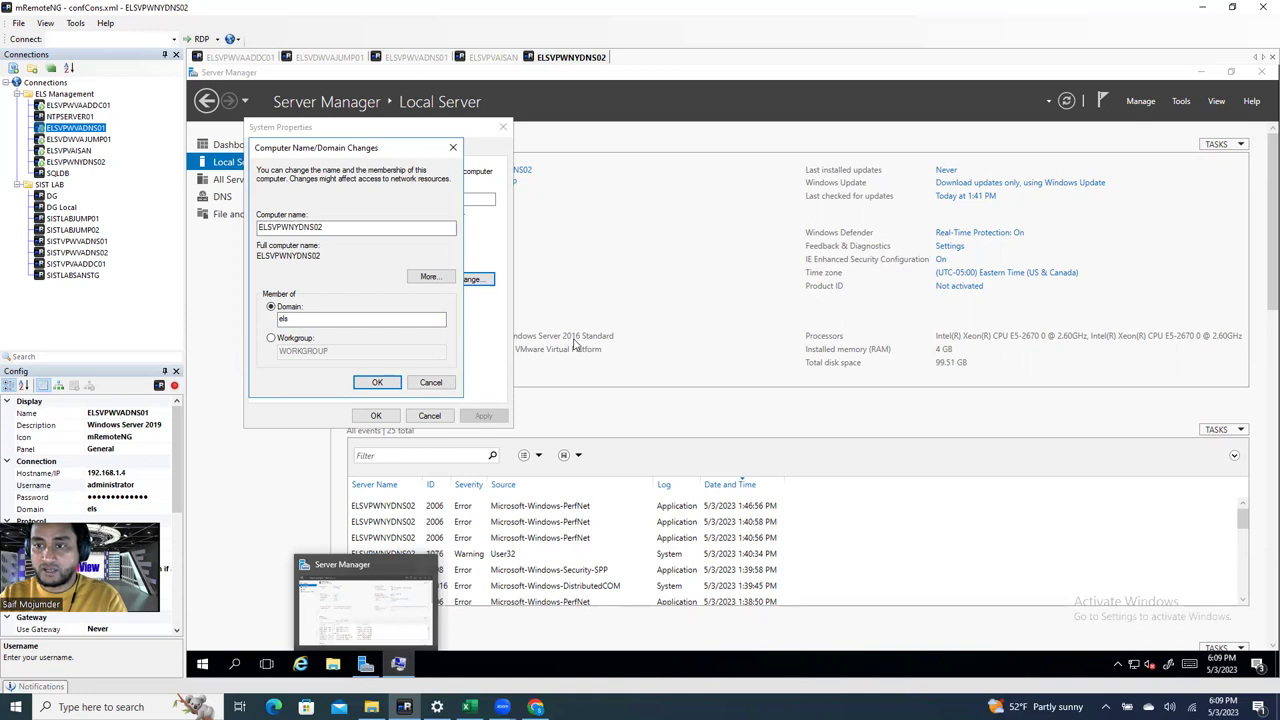
{"action": "left_click", "coordinate": [430, 382]}
{"action": "left_click", "coordinate": [502, 127]}
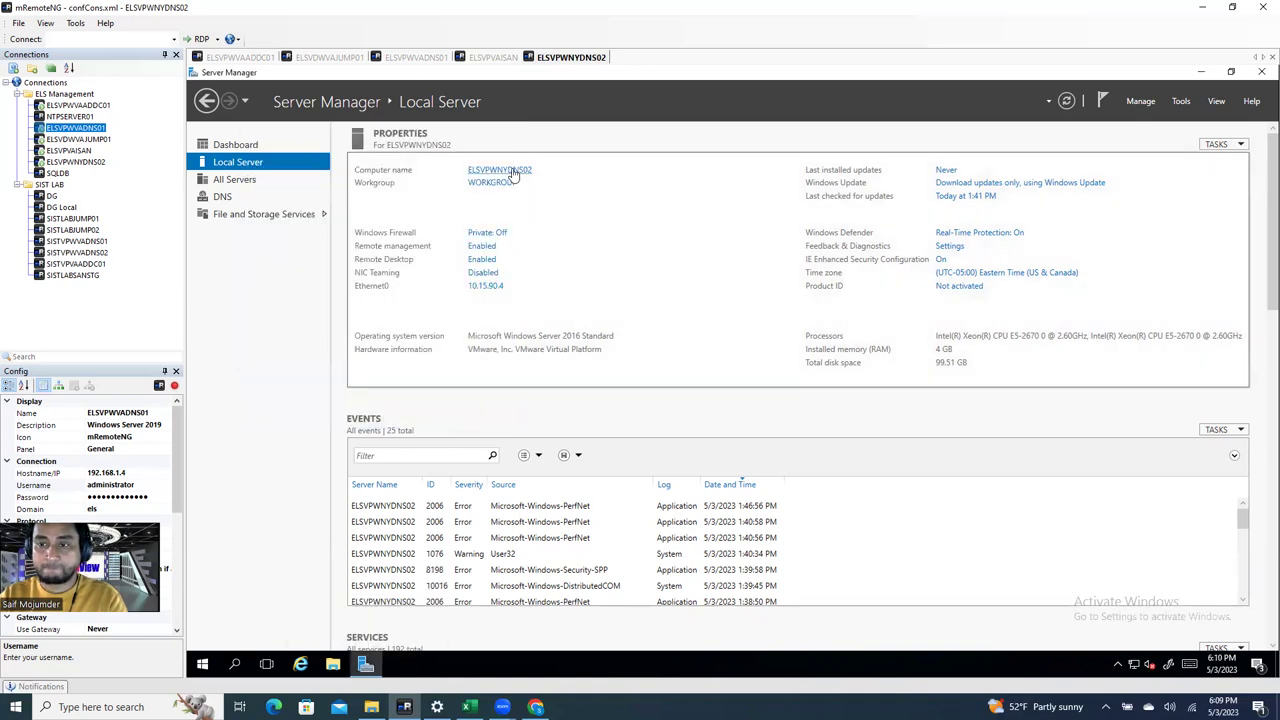
- Set Ethernet0's preferred DNS to 192.168.1.4 with no alternate DNS server
{"action": "left_click", "coordinate": [487, 289]}
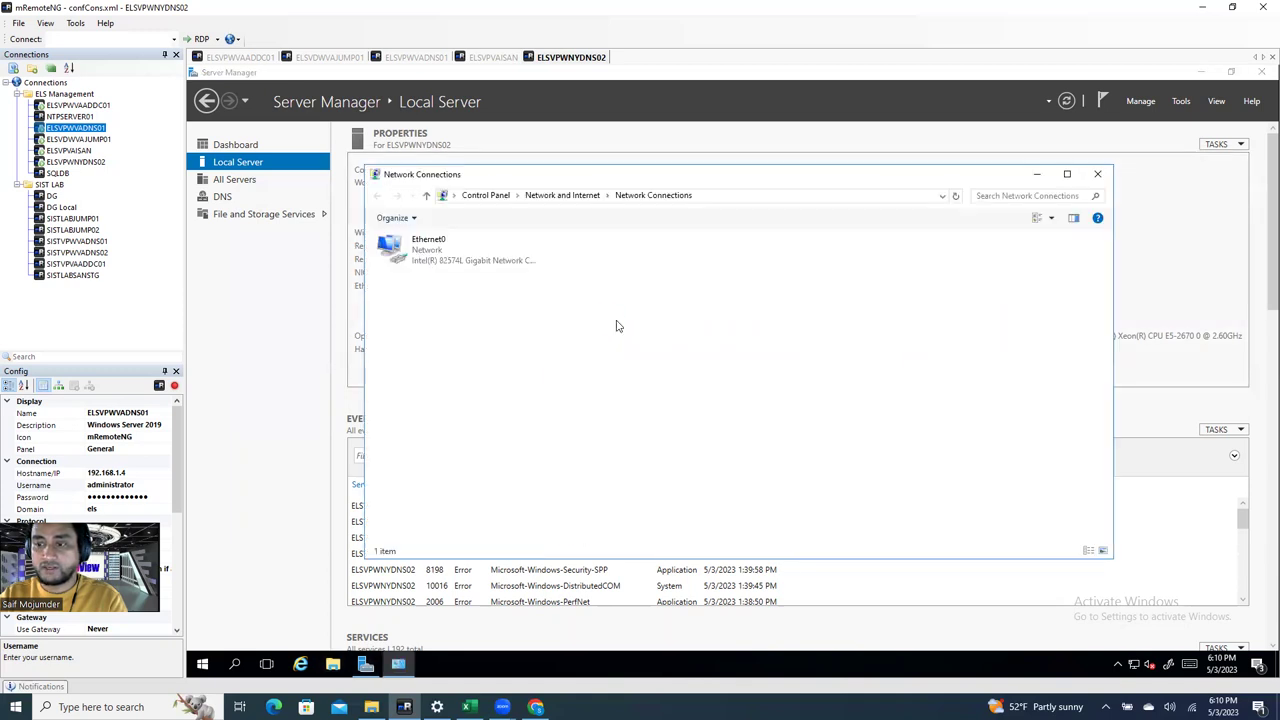
{"action": "left_click", "coordinate": [420, 250]}
{"action": "double_click", "coordinate": [446, 259]}
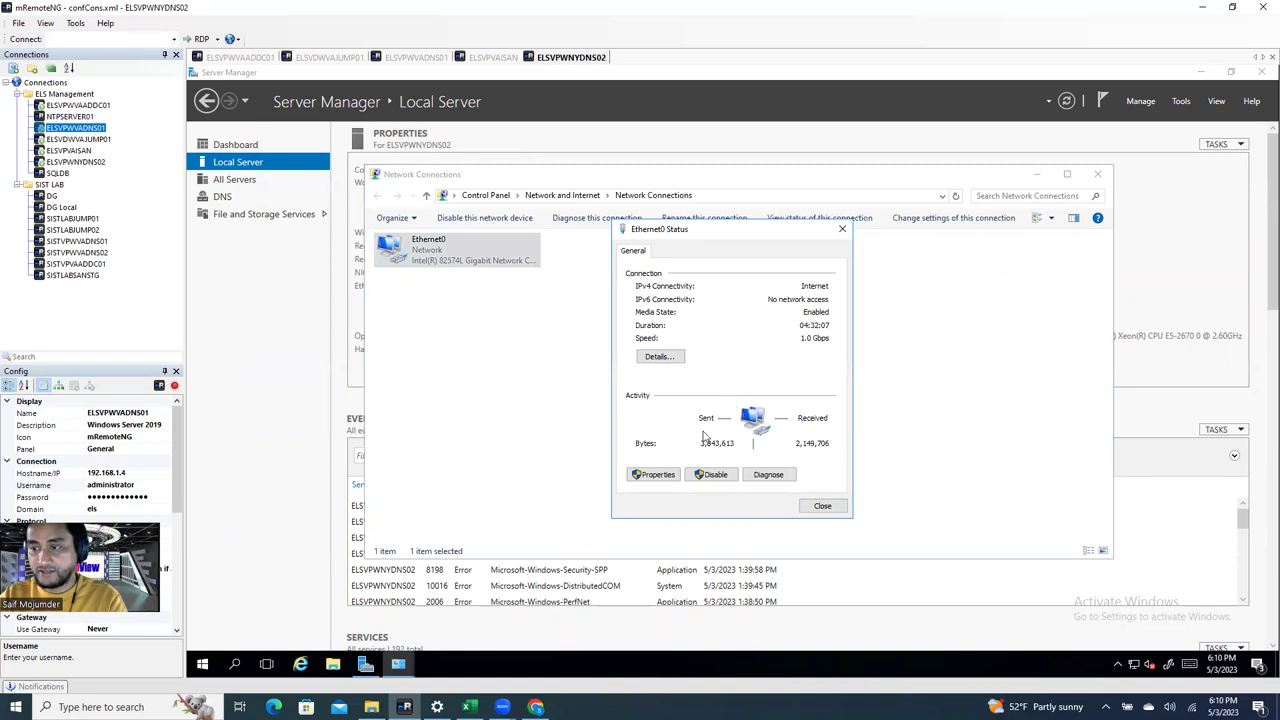
{"action": "left_click", "coordinate": [659, 474]}
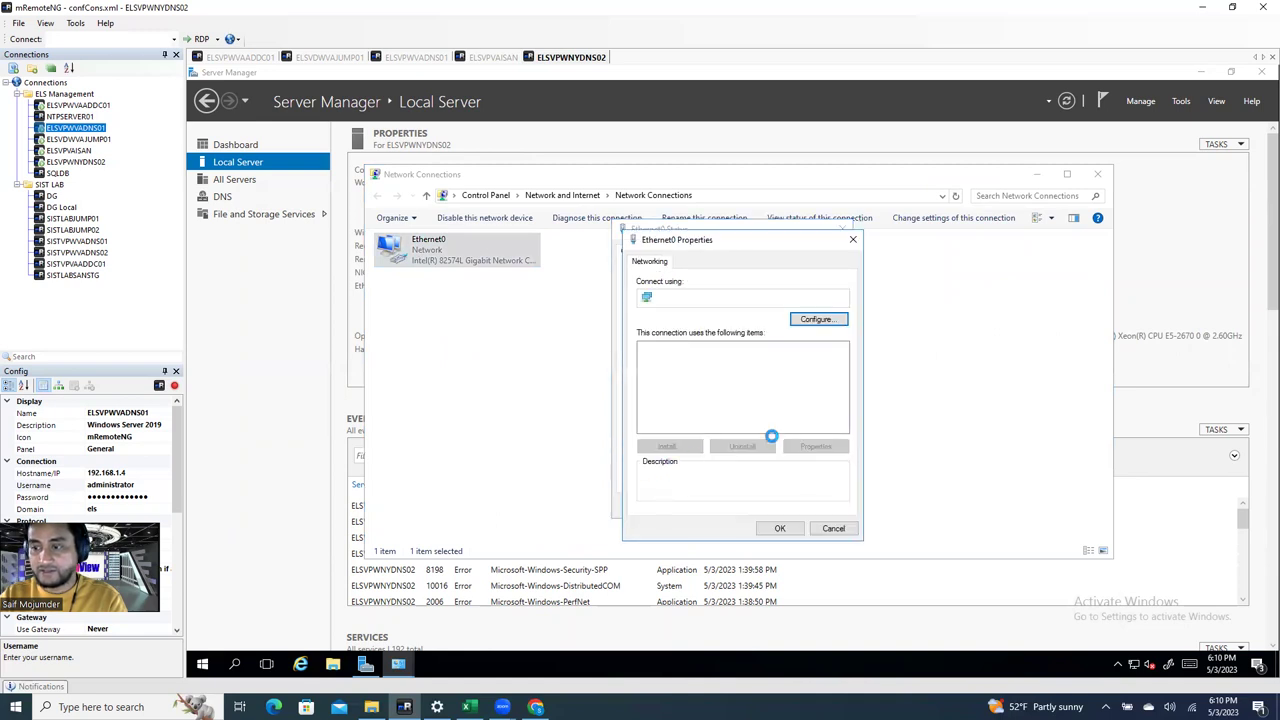
{"action": "double_click", "coordinate": [772, 382]}
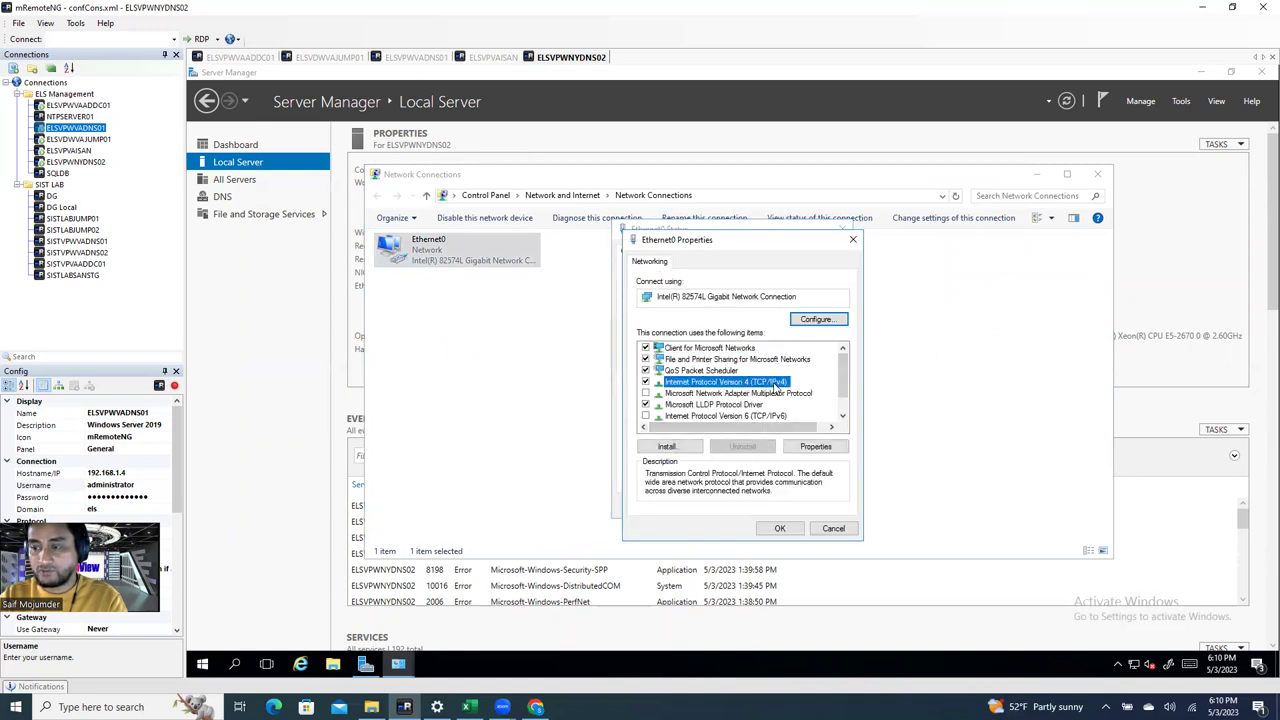
{"action": "left_click", "coordinate": [858, 492]}
{"action": "key", "text": "BackSpace"}
{"action": "key", "text": "BackSpace"}
{"action": "key", "text": "BackSpace"}
{"action": "key", "text": "BackSpace"}
{"action": "key", "text": "BackSpace"}
{"action": "key", "text": "BackSpace"}
{"action": "key", "text": "BackSpace"}
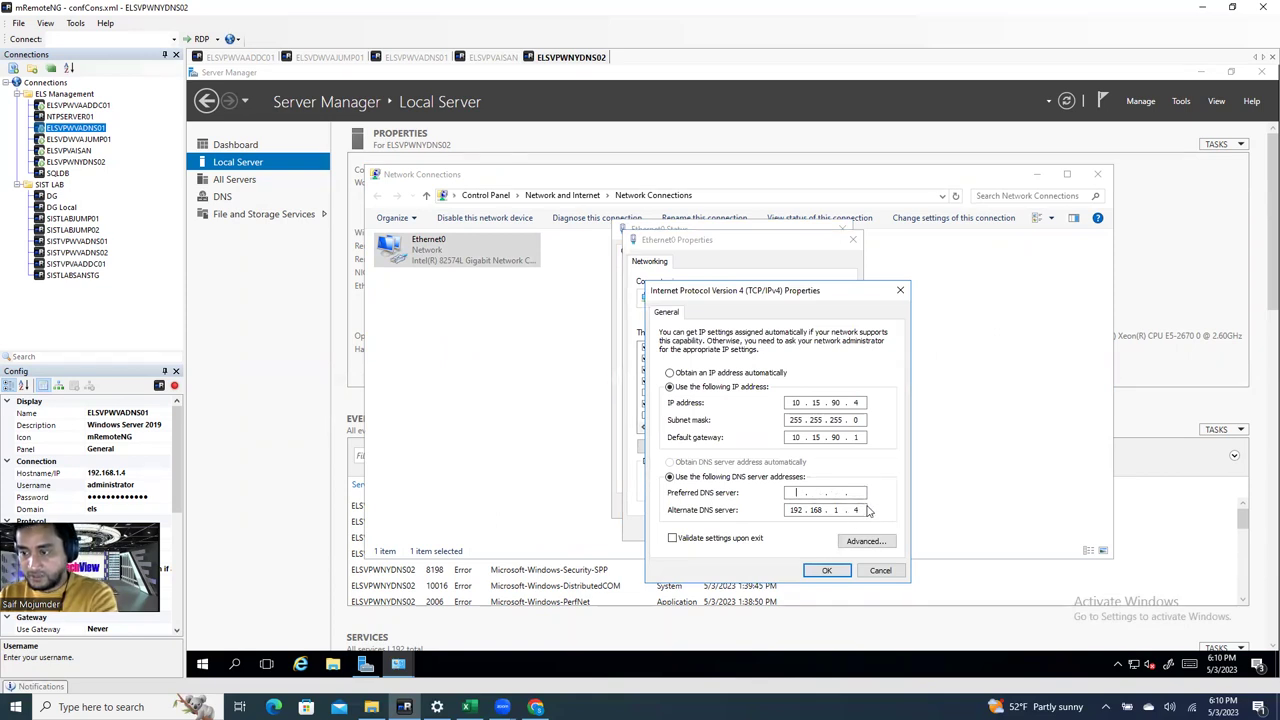
{"action": "left_click", "coordinate": [858, 510]}
{"action": "key", "text": "BackSpace"}
{"action": "key", "text": "BackSpace"}
{"action": "key", "text": "BackSpace"}
{"action": "key", "text": "BackSpace"}
{"action": "key", "text": "BackSpace"}
{"action": "key", "text": "BackSpace"}
{"action": "key", "text": "BackSpace"}
{"action": "key", "text": "BackSpace"}
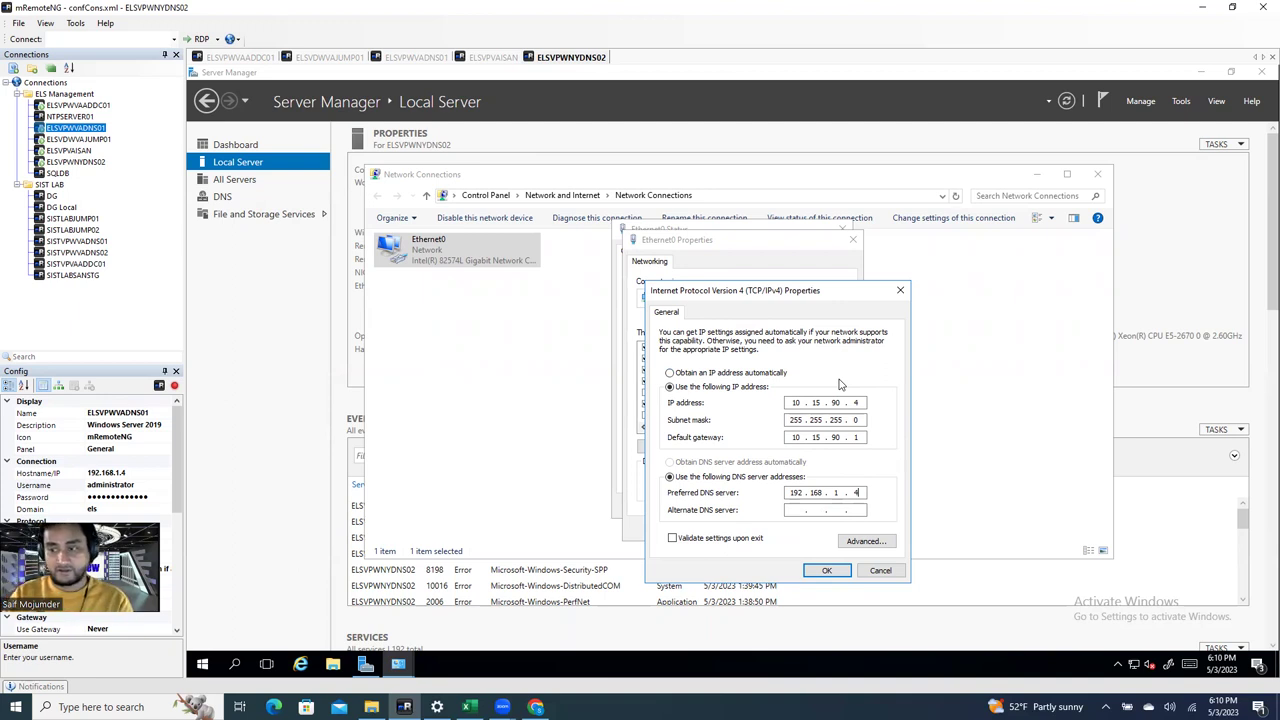
{"action": "left_click", "coordinate": [826, 572]}
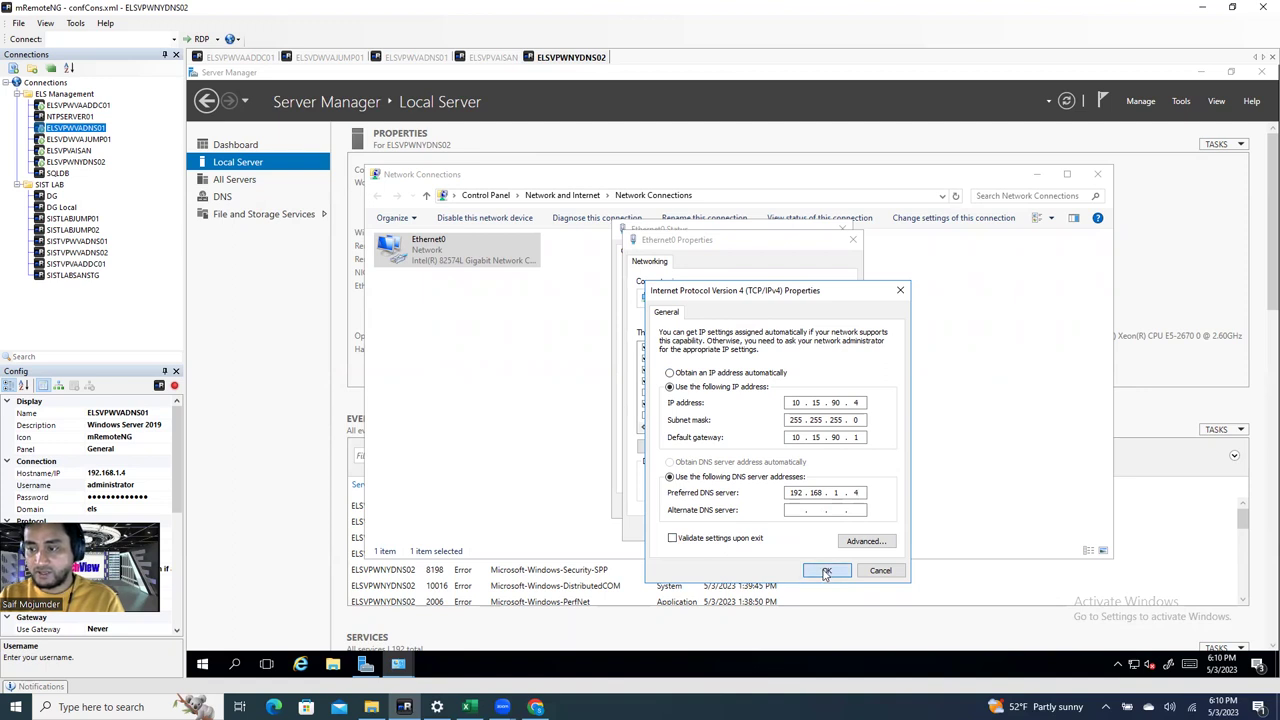
{"action": "left_click", "coordinate": [786, 531]}
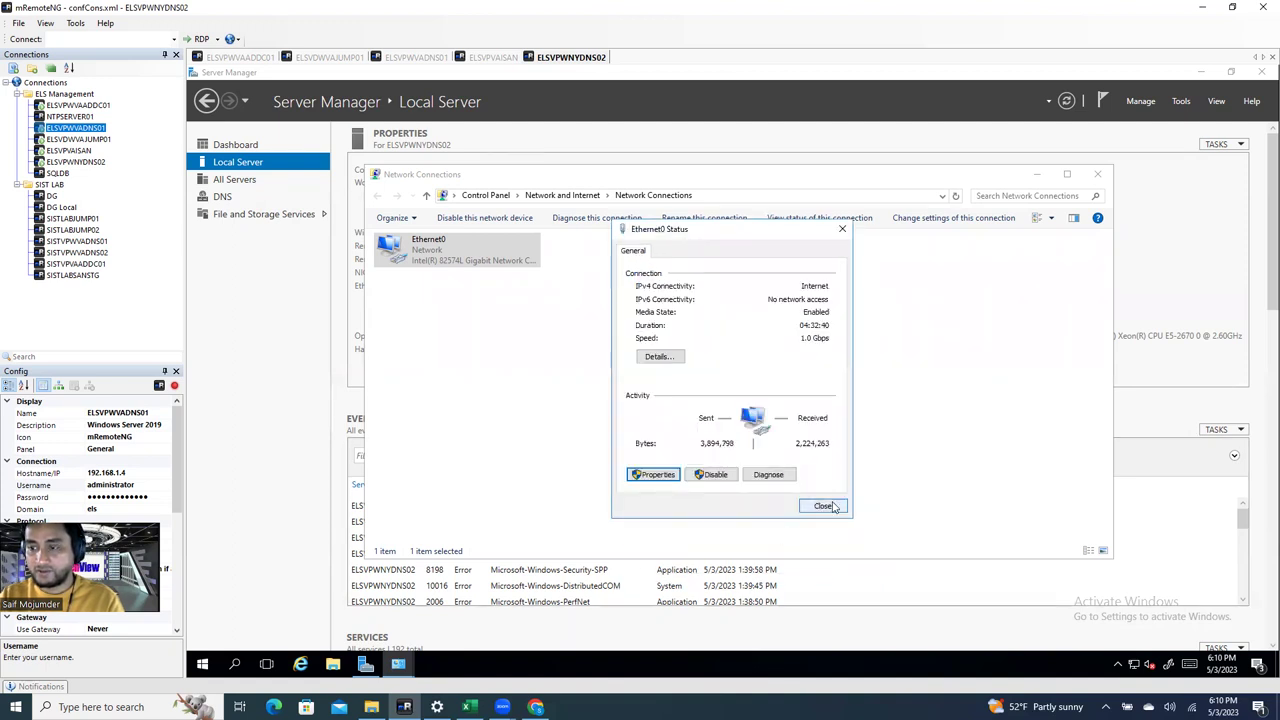
- Confirm the new DNS in the connection details, then close all network windows
{"action": "left_click", "coordinate": [658, 356]}
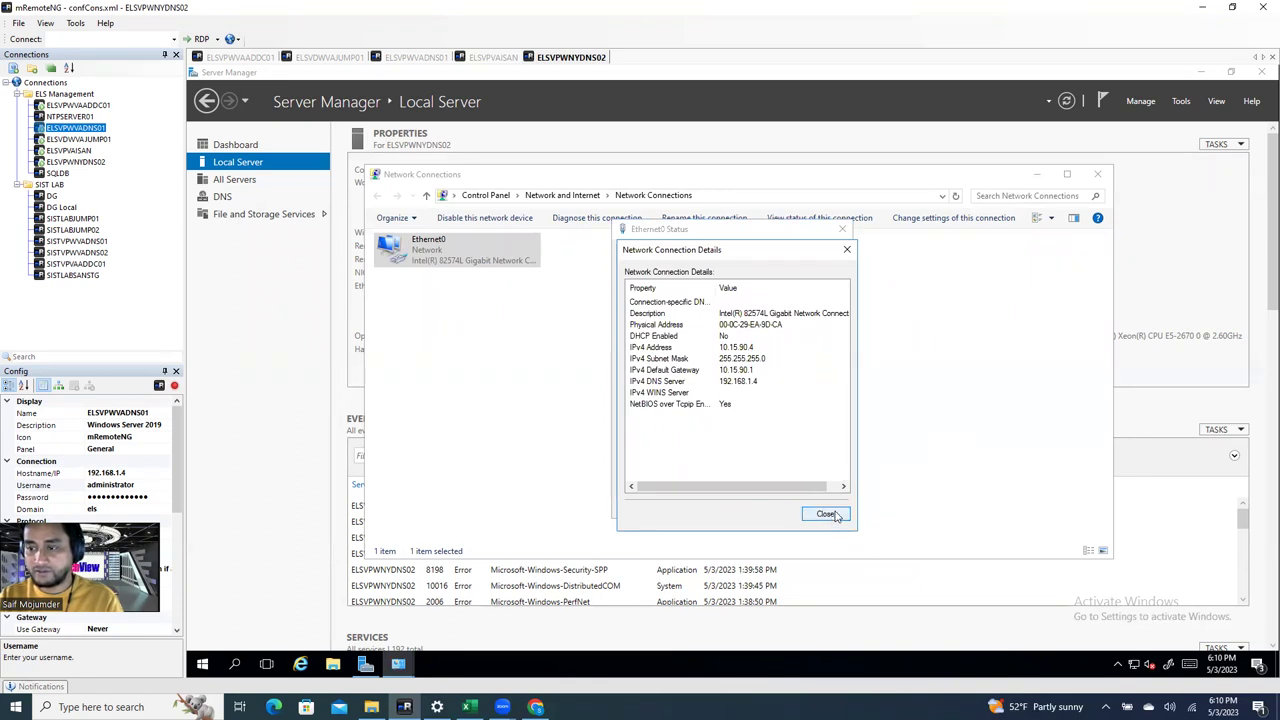
{"action": "left_click", "coordinate": [826, 515]}
{"action": "left_click", "coordinate": [823, 506]}
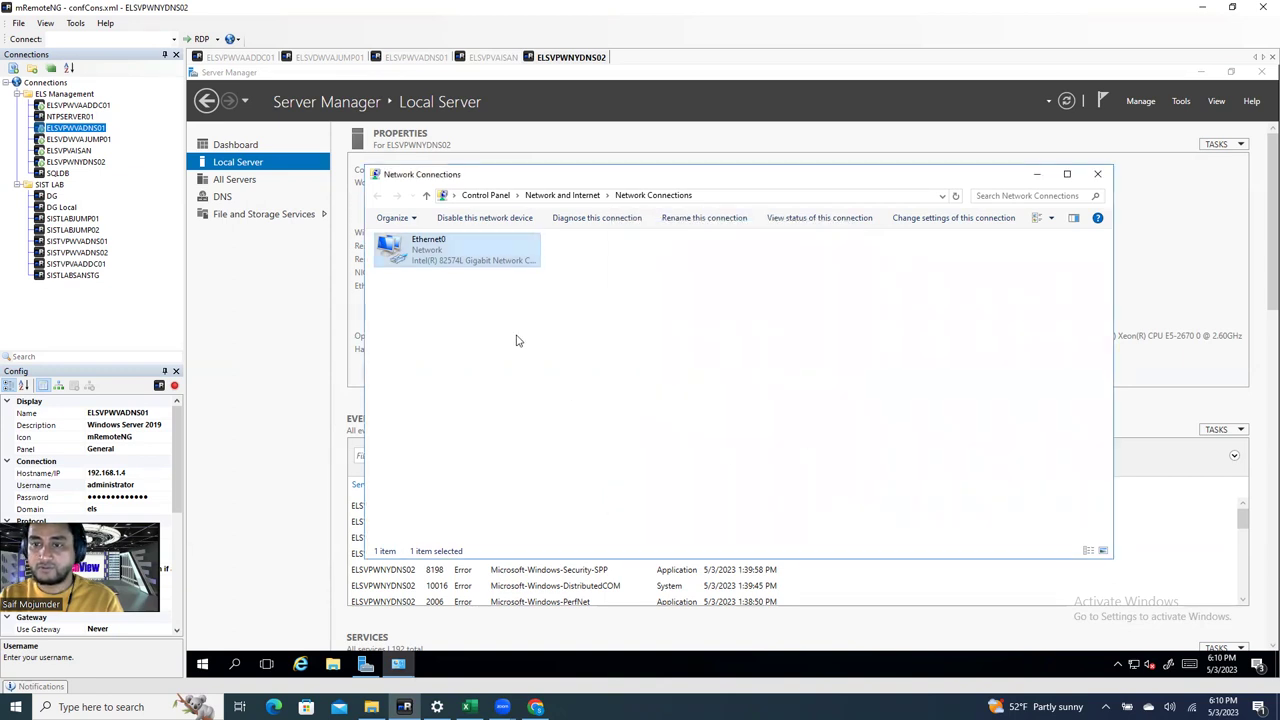
{"action": "left_click", "coordinate": [513, 338]}
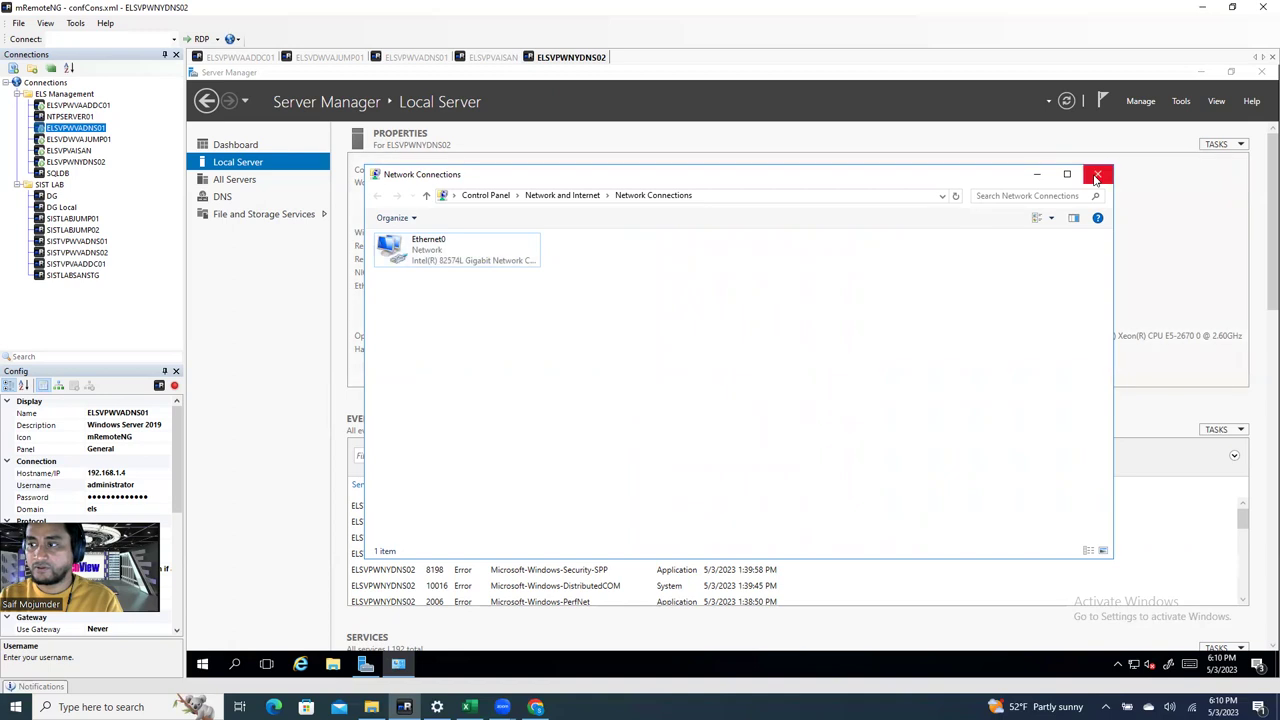
{"action": "left_click", "coordinate": [1097, 174]}
{"action": "left_click", "coordinate": [487, 170]}
{"action": "left_click", "coordinate": [522, 340]}
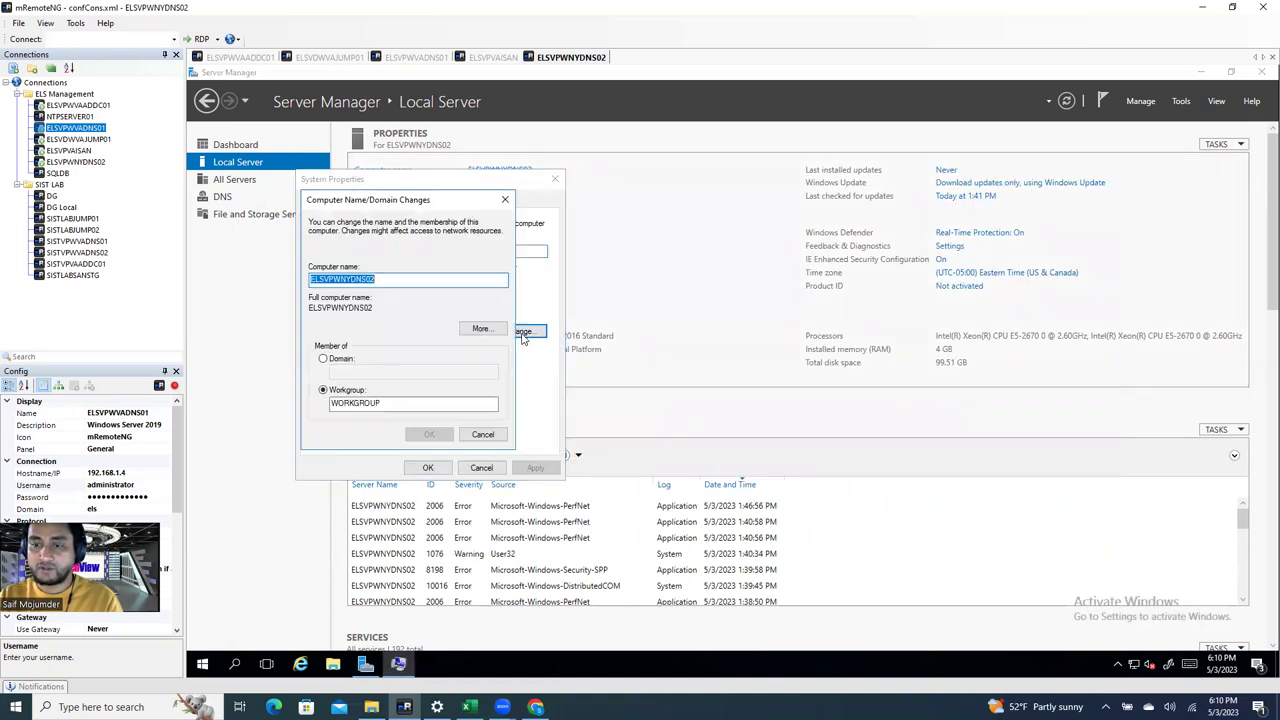
{"action": "left_click", "coordinate": [356, 364]}
{"action": "left_click", "coordinate": [356, 368]}
{"action": "type", "text": "els"}
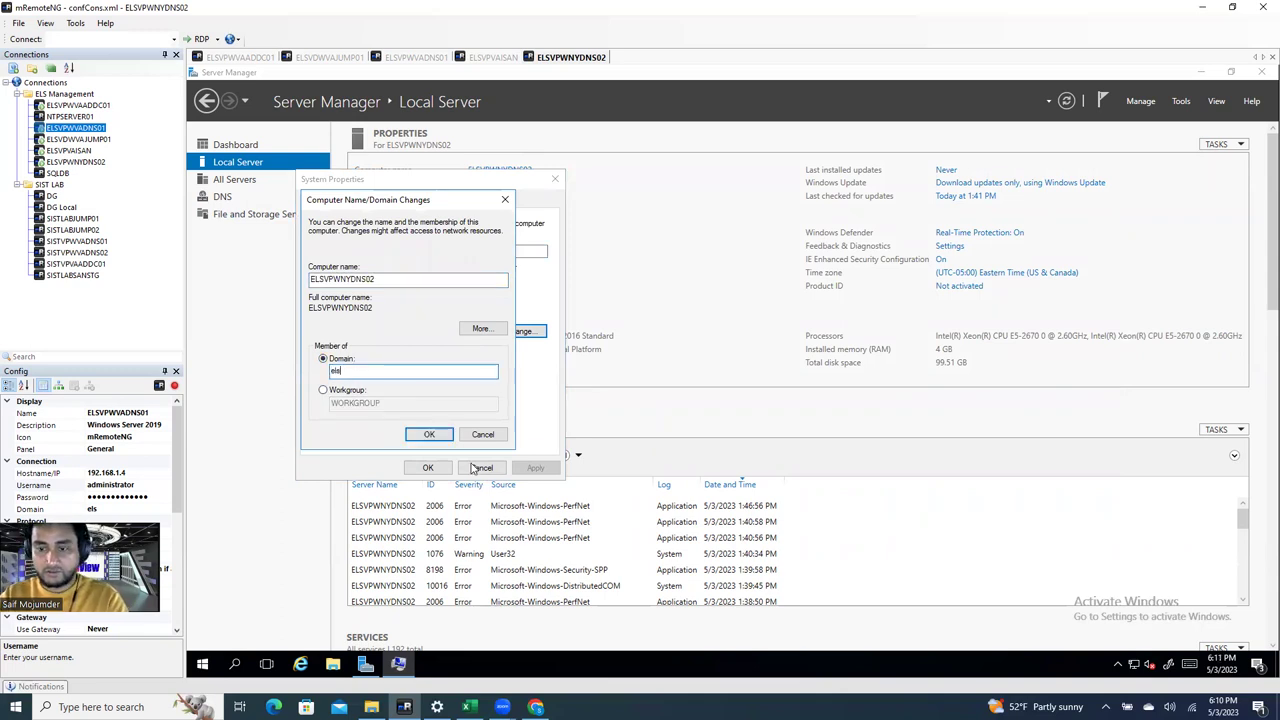
{"action": "left_click", "coordinate": [429, 434]}
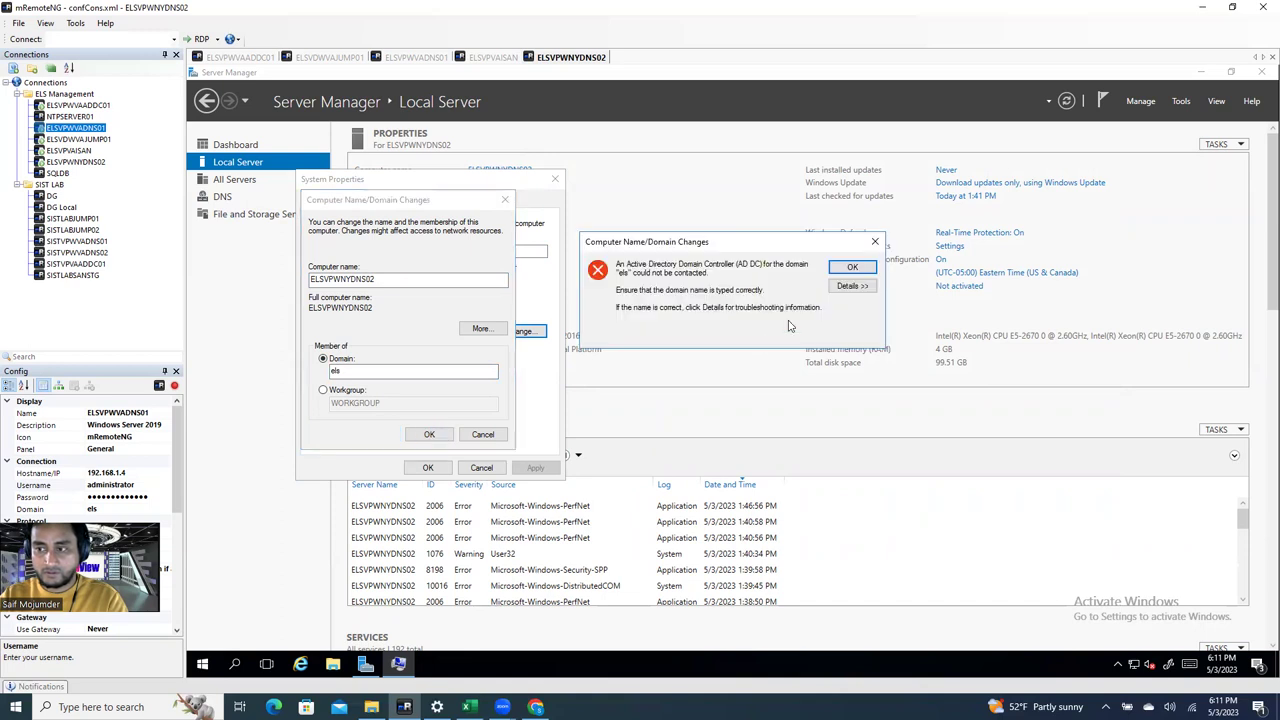
{"action": "left_click", "coordinate": [852, 287]}
{"action": "left_click_drag", "start_coordinate": [872, 389], "coordinate": [899, 388]}
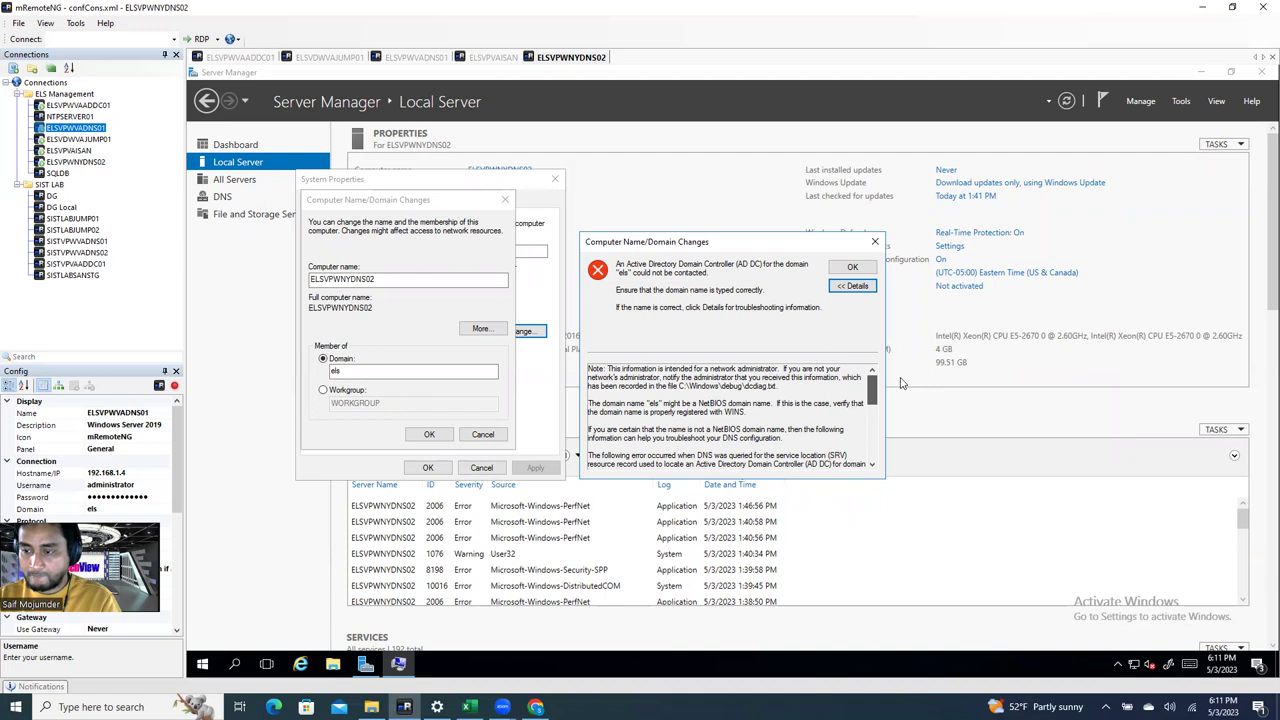
{"action": "left_click_drag", "start_coordinate": [899, 386], "coordinate": [897, 440]}
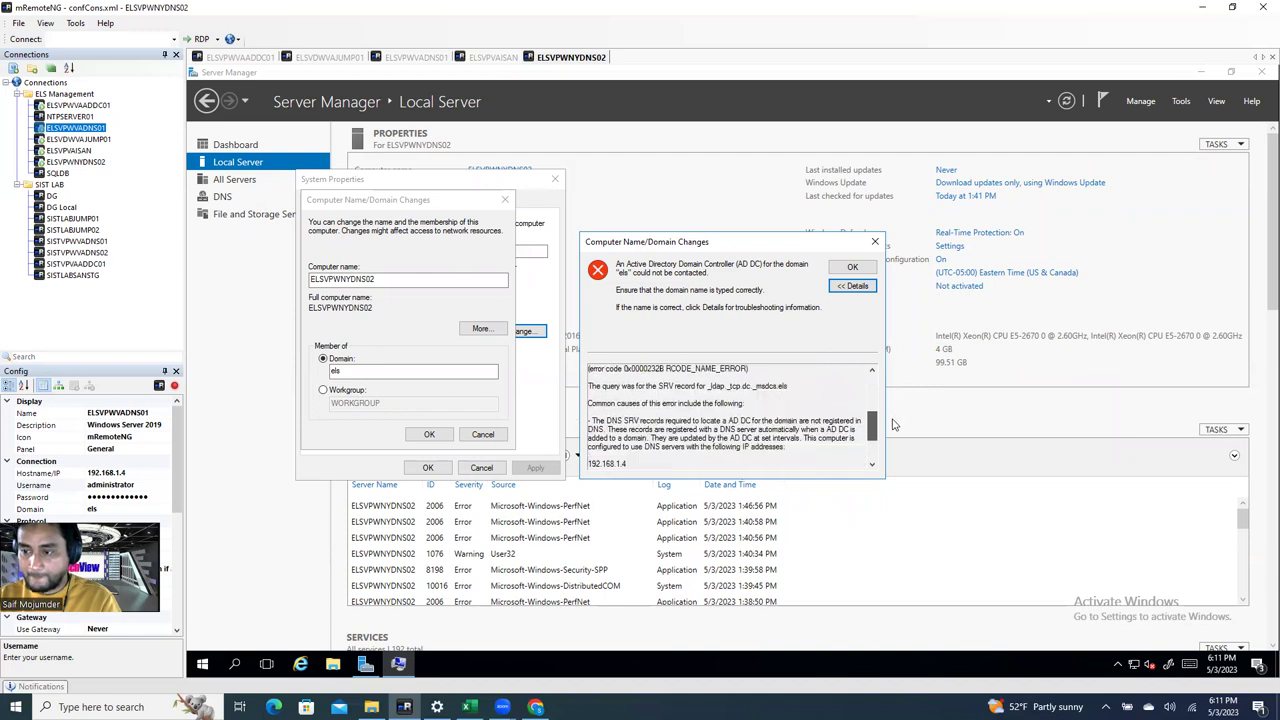
{"action": "left_click", "coordinate": [875, 241]}
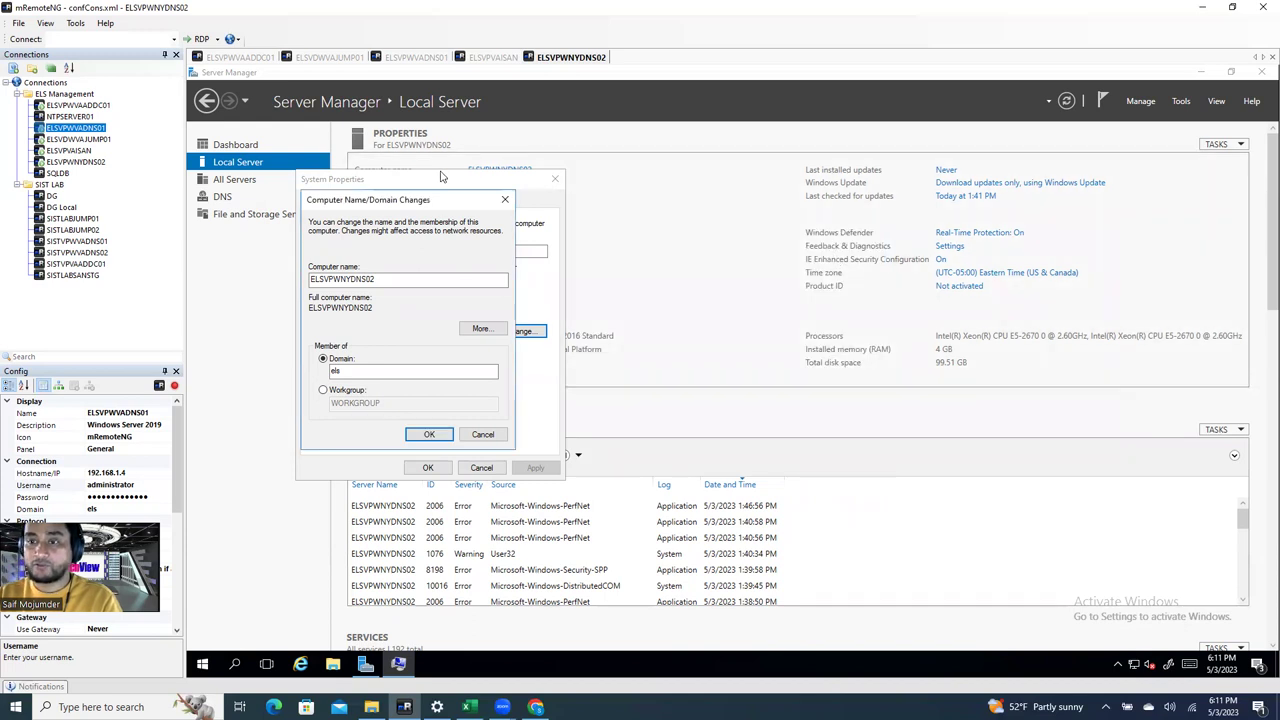
{"action": "left_click", "coordinate": [505, 199]}
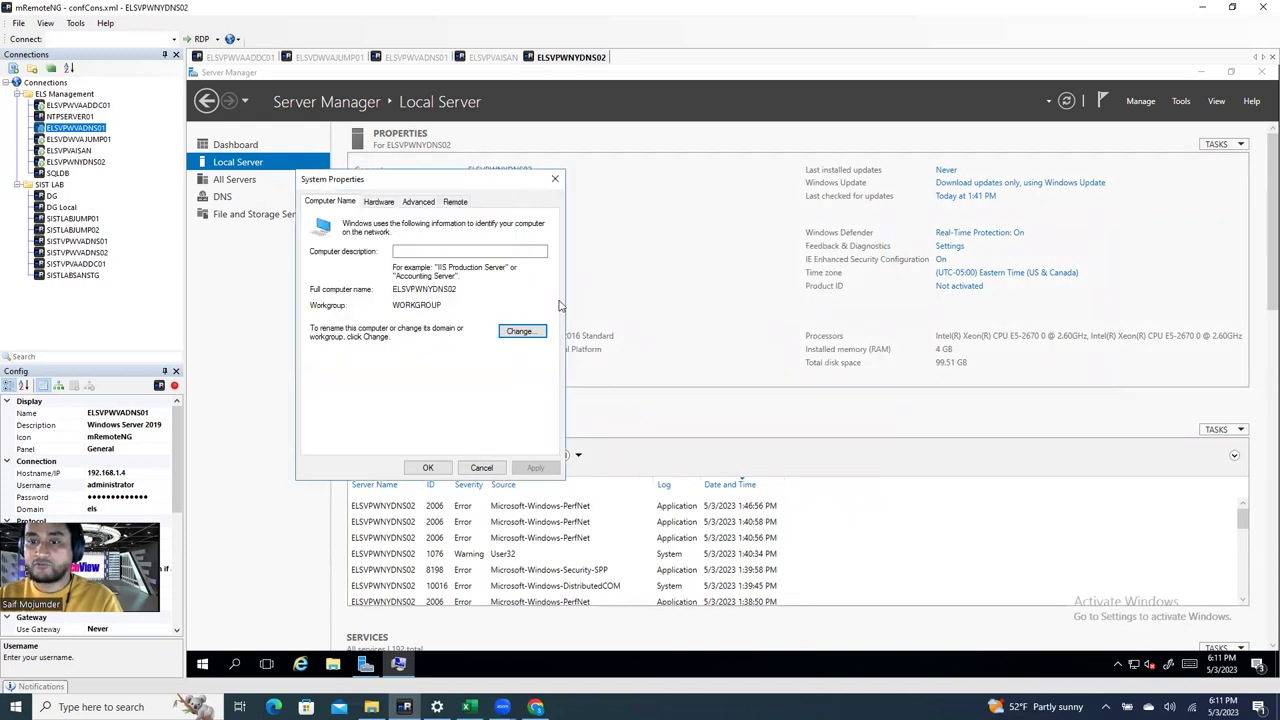
{"action": "left_click", "coordinate": [555, 178]}
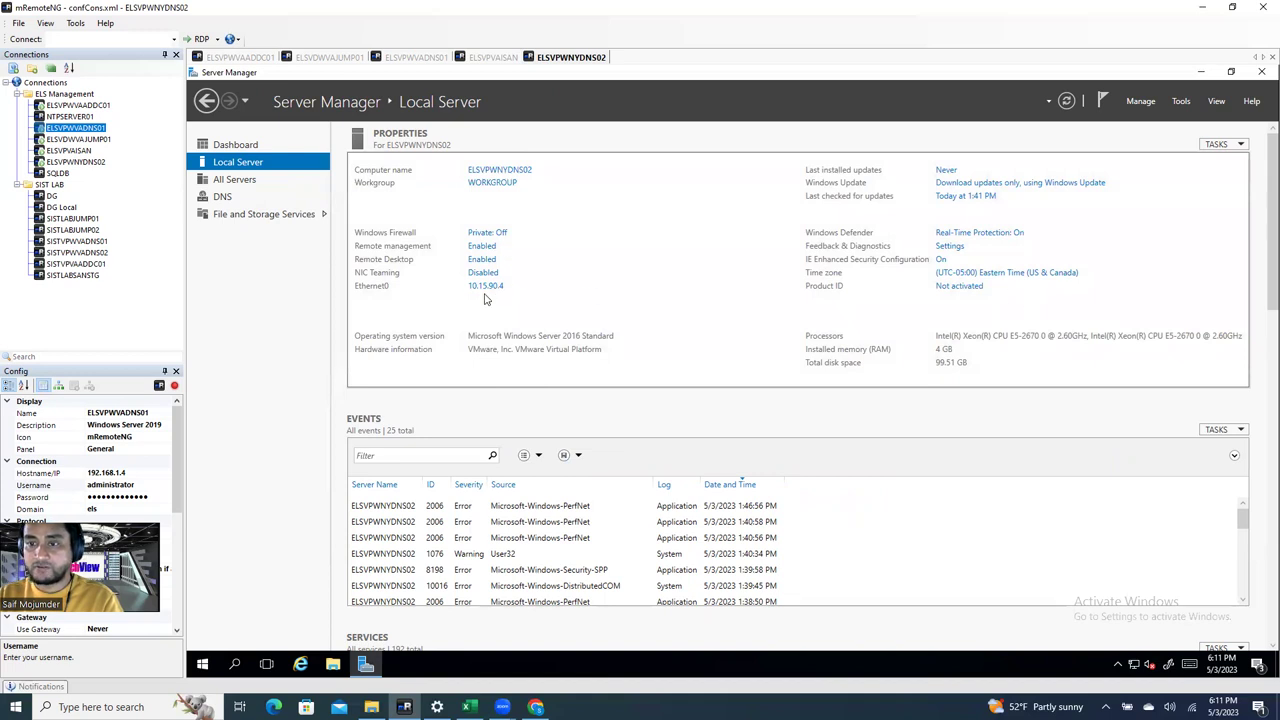
- On ELSVPWVADNS01, view els.com's records, including ELSVPWNYDNS02 at 10.15.90.4
{"action": "left_click", "coordinate": [405, 57]}
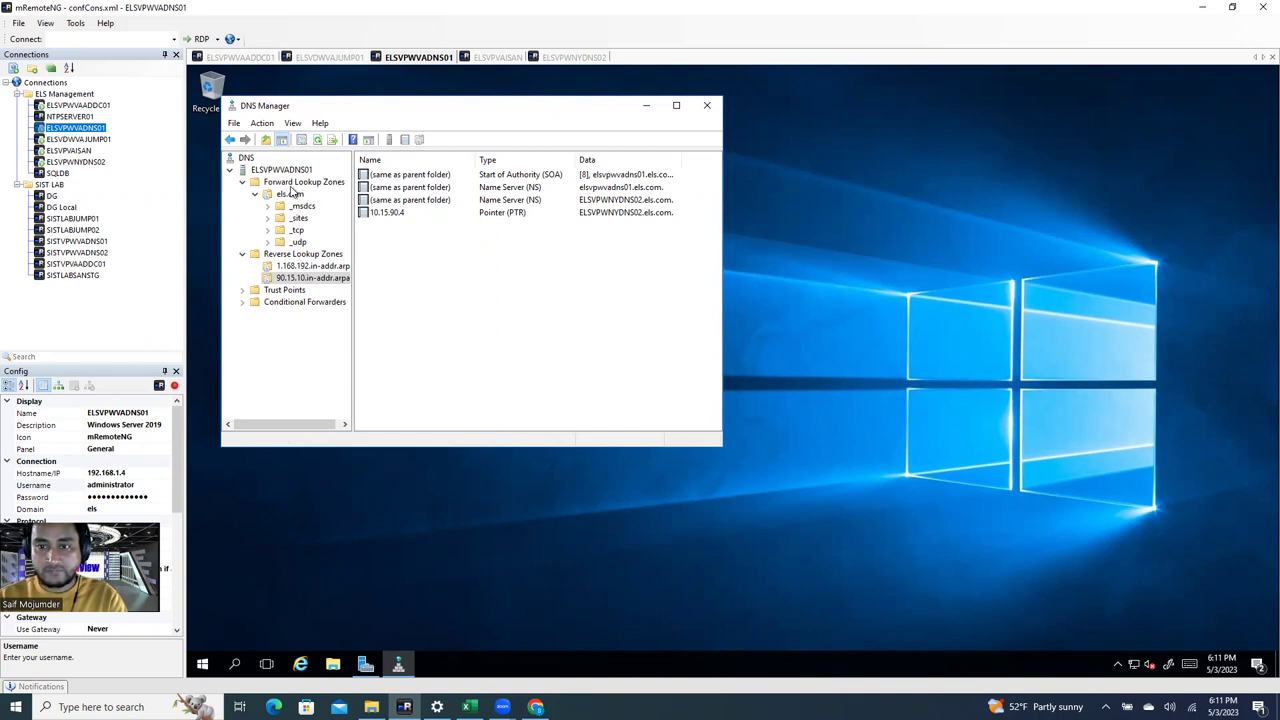
{"action": "left_click", "coordinate": [291, 183]}
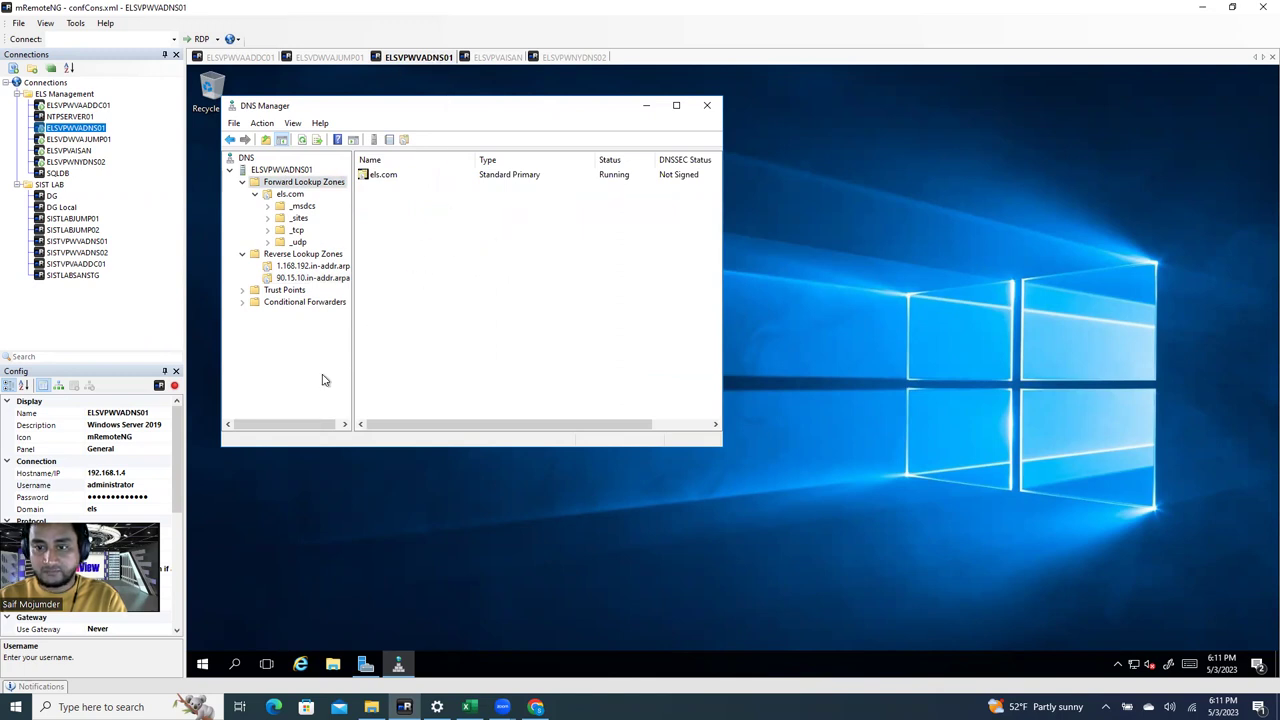
{"action": "left_click", "coordinate": [290, 194]}
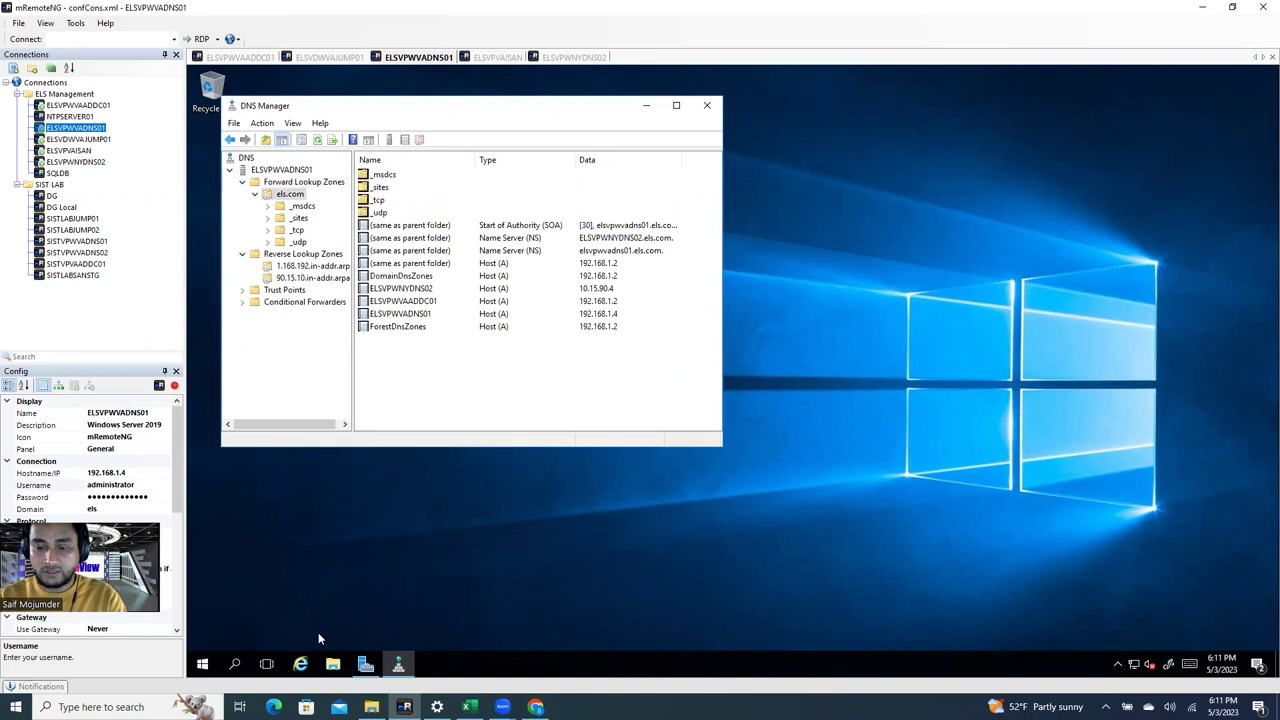
- Open Command Prompt (Admin) from the Start button's right-click menu
{"action": "left_click", "coordinate": [202, 664]}
{"action": "right_click", "coordinate": [202, 664]}
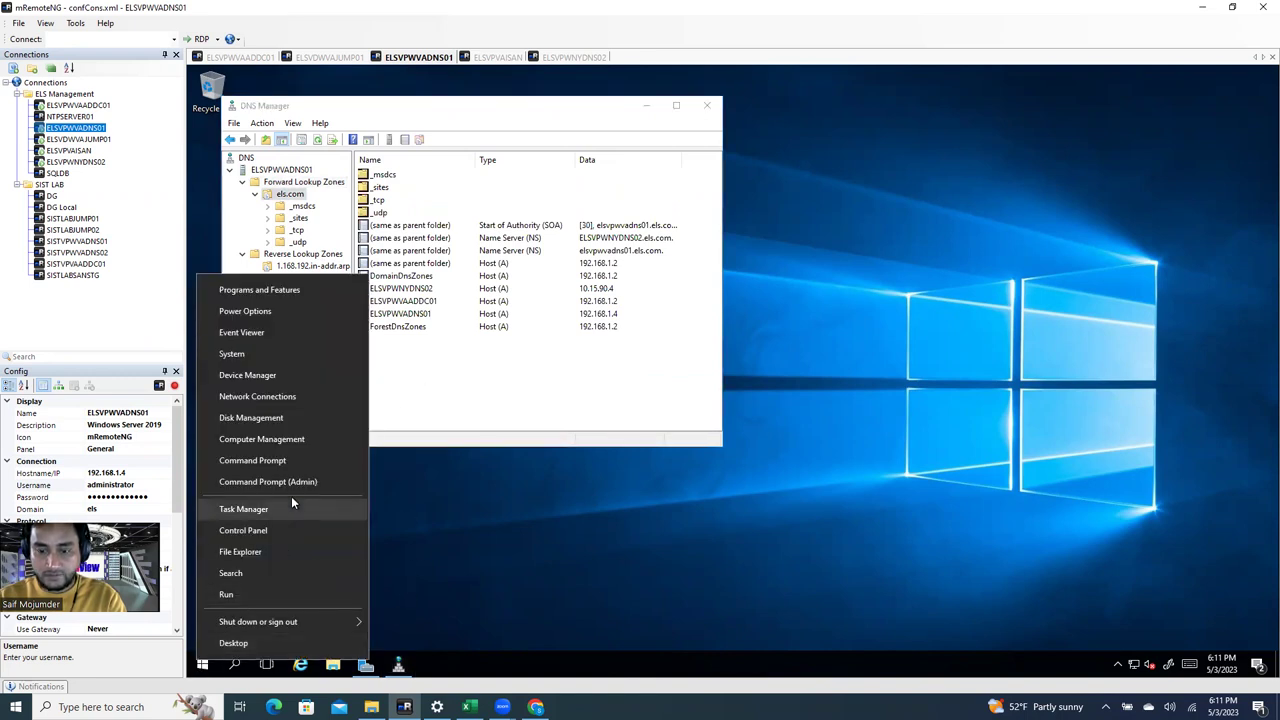
{"action": "left_click", "coordinate": [330, 483]}
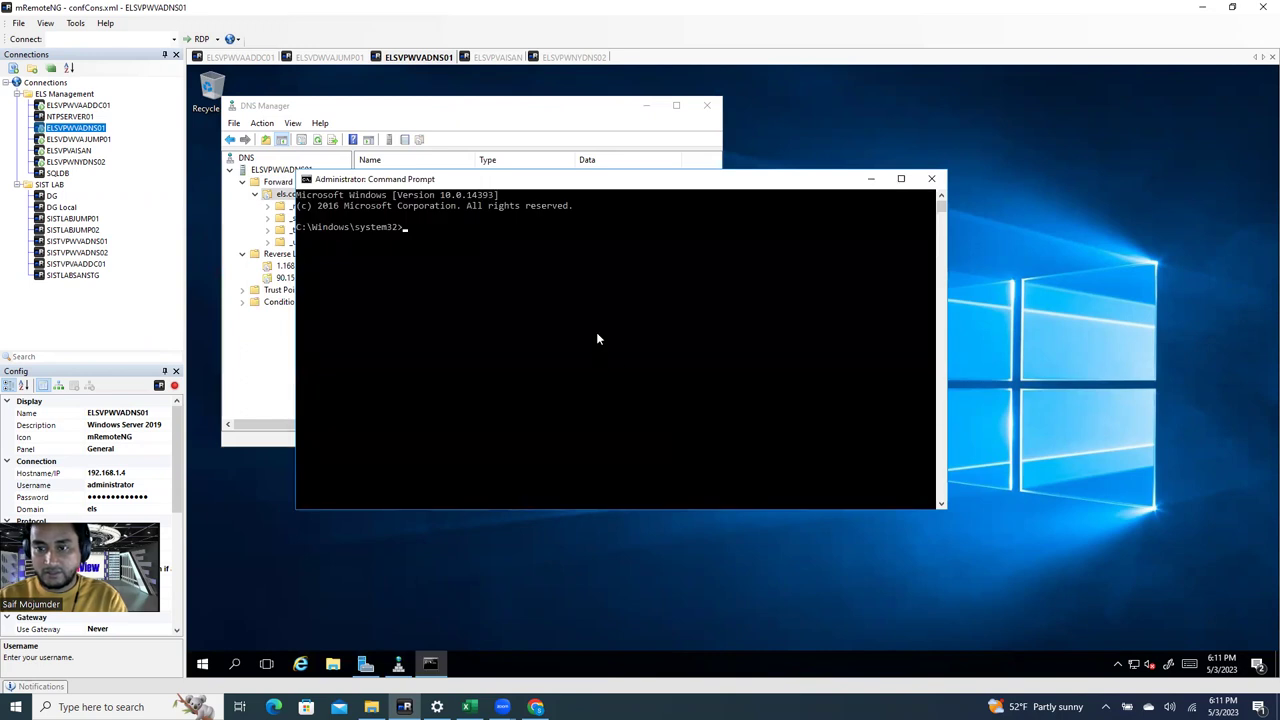
- Ping 10.15.90.4 from DNS01
{"action": "type", "text": "ping"}
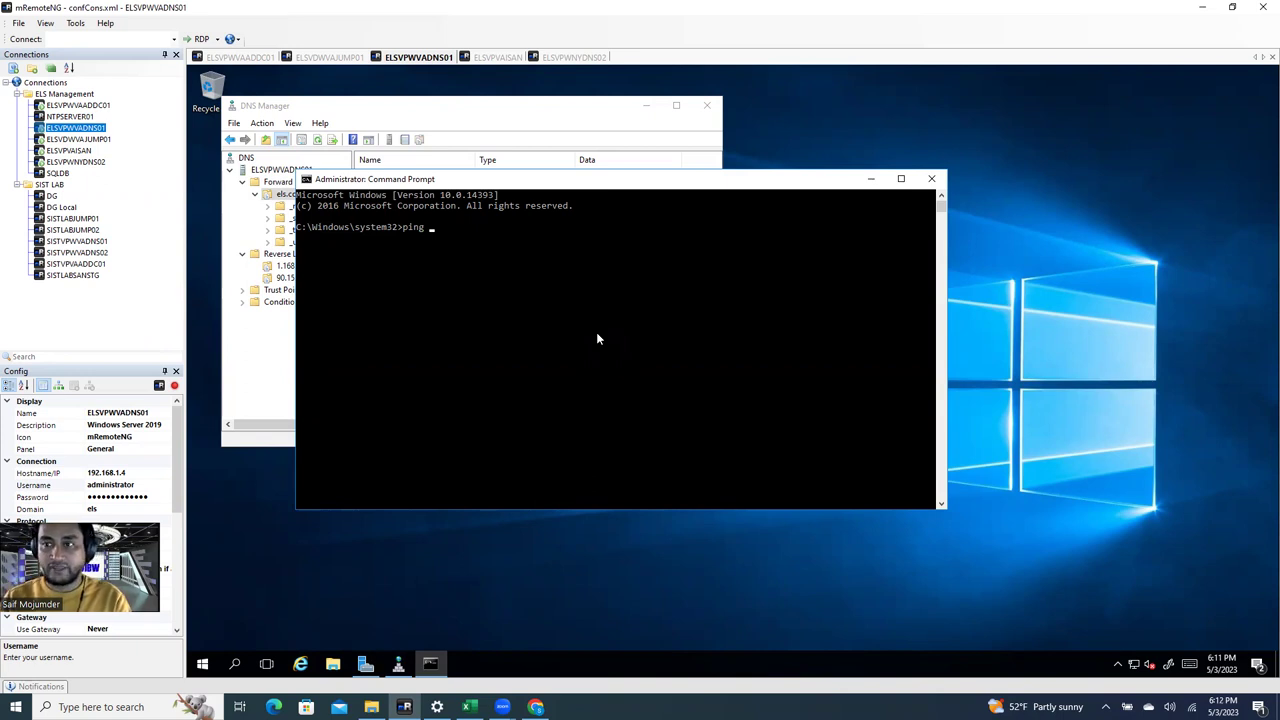
{"action": "type", "text": "10.15.0"}
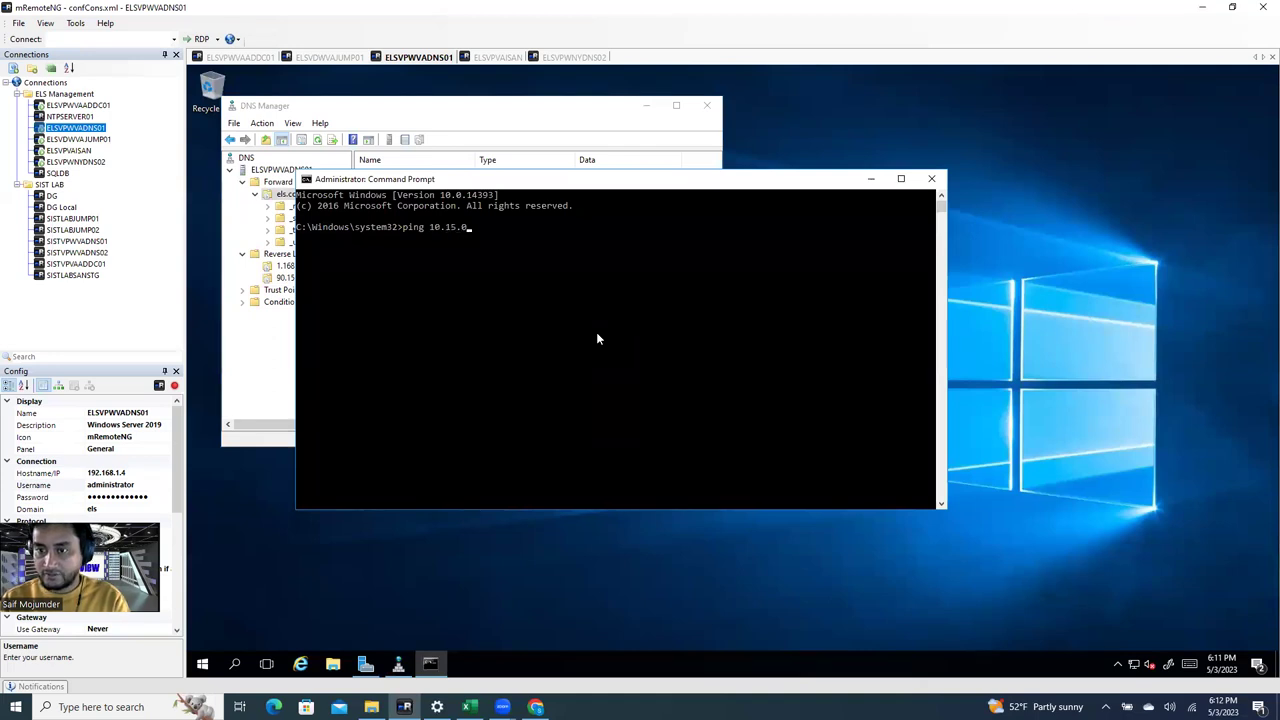
{"action": "key", "text": "BackSpace"}
{"action": "type", "text": "90.1"}
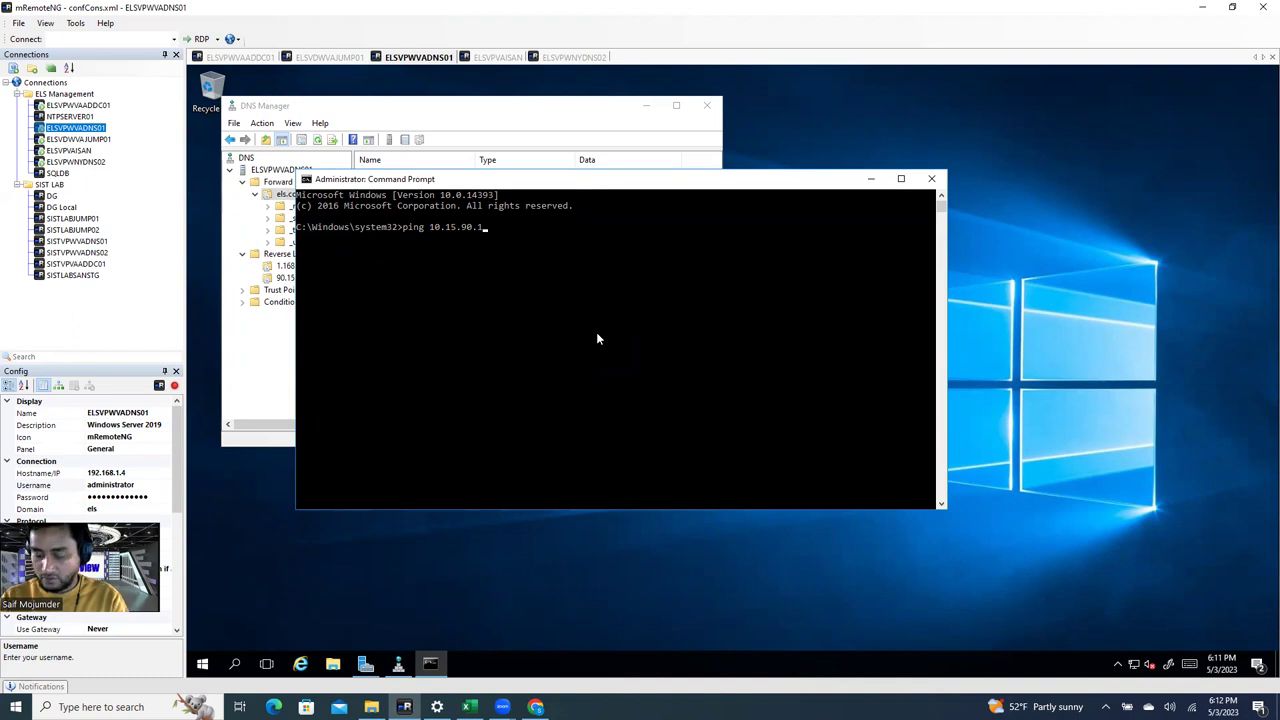
{"action": "key", "text": "BackSpace"}
{"action": "type", "text": "4"}
{"action": "key", "text": "Return"}
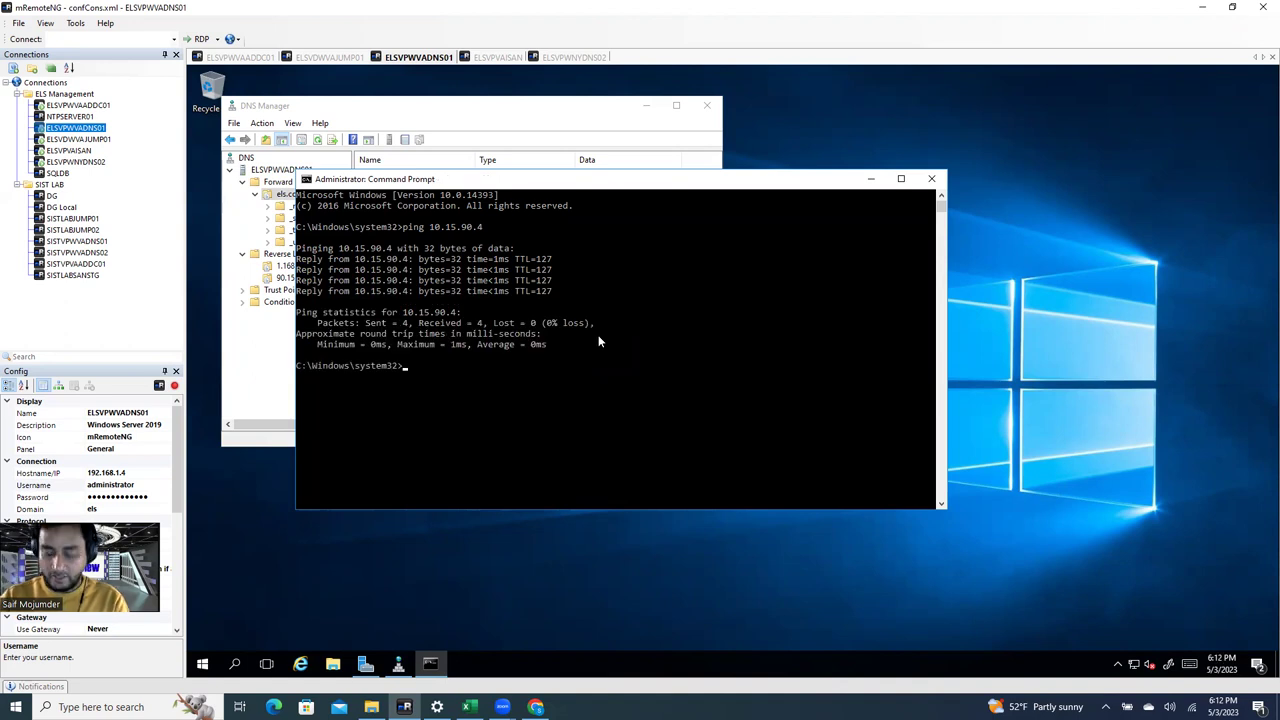
- Run 'nslookup 10.15.90.4' to resolve ELSVPWNYDNS02.els.com, then return to that session
{"action": "type", "text": "nsloo"}
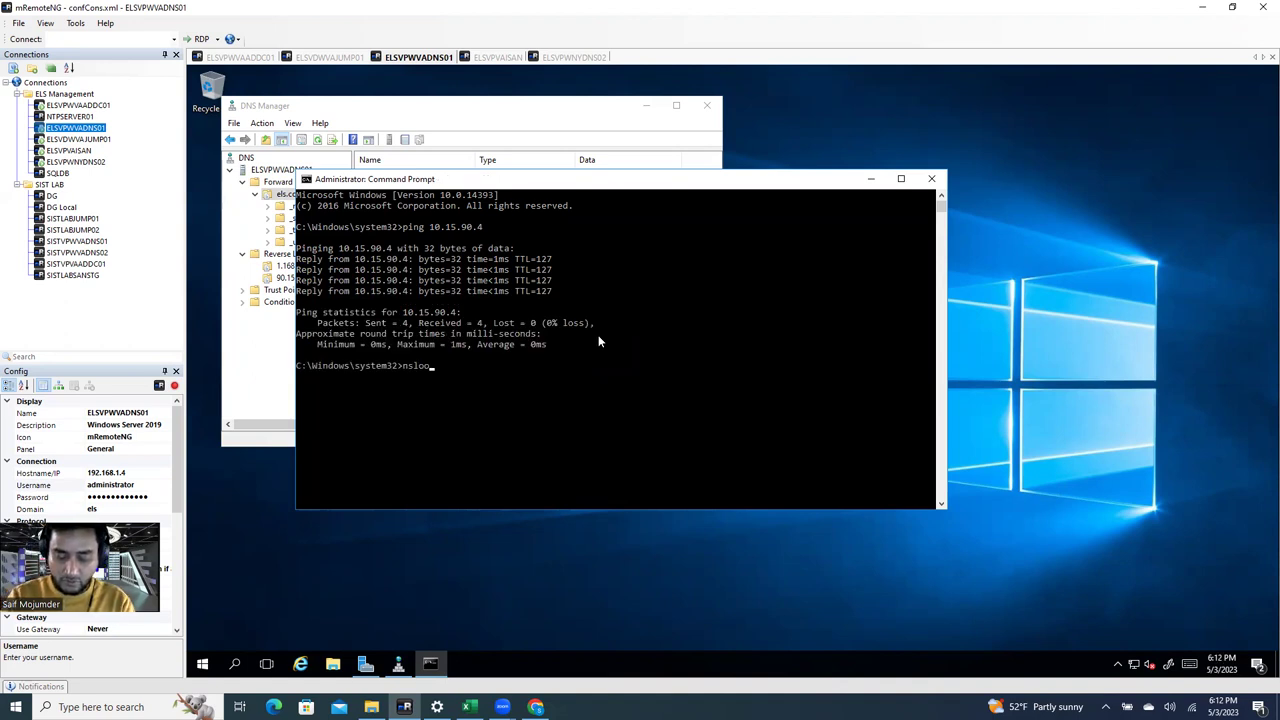
{"action": "type", "text": "kup "}
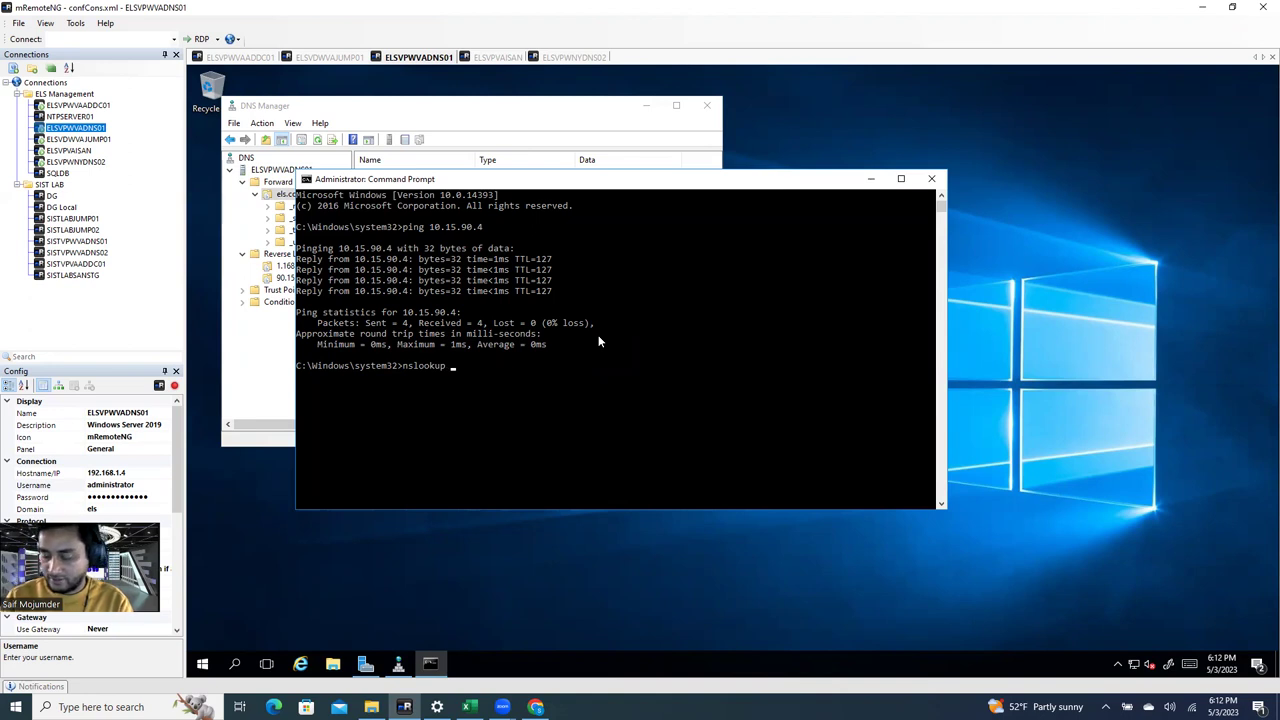
{"action": "type", "text": "10.15"}
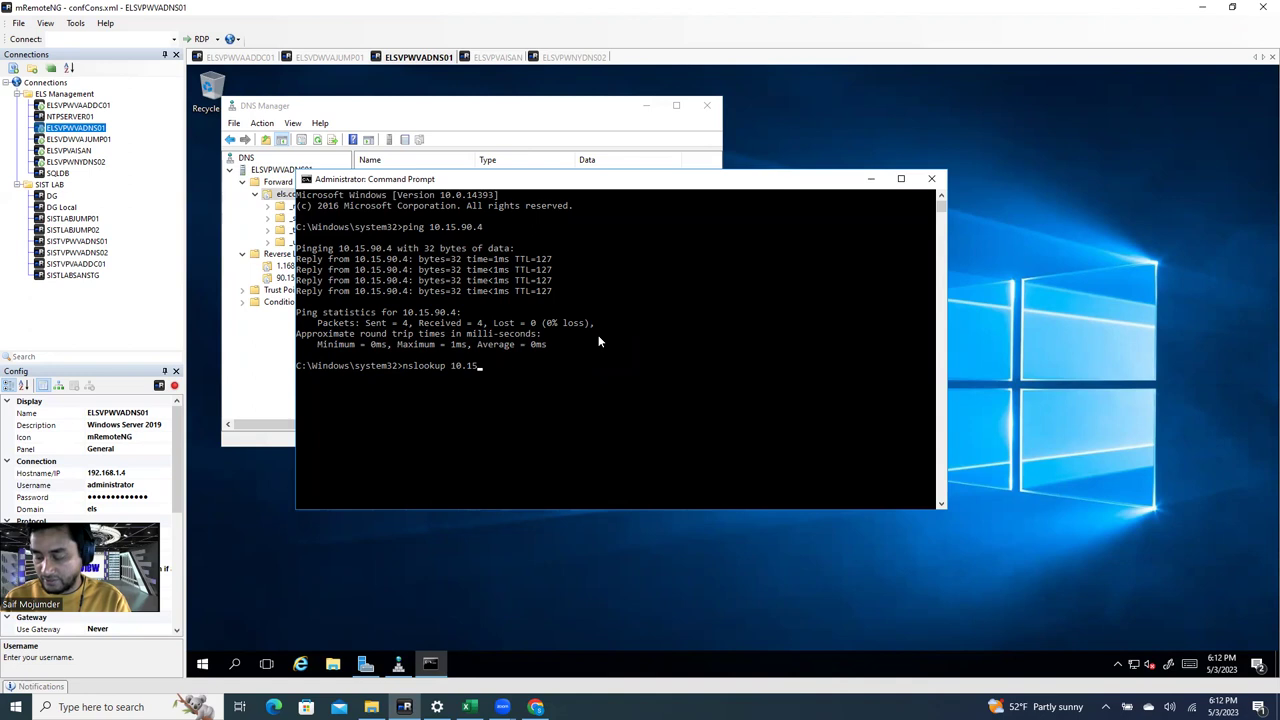
{"action": "type", "text": "."}
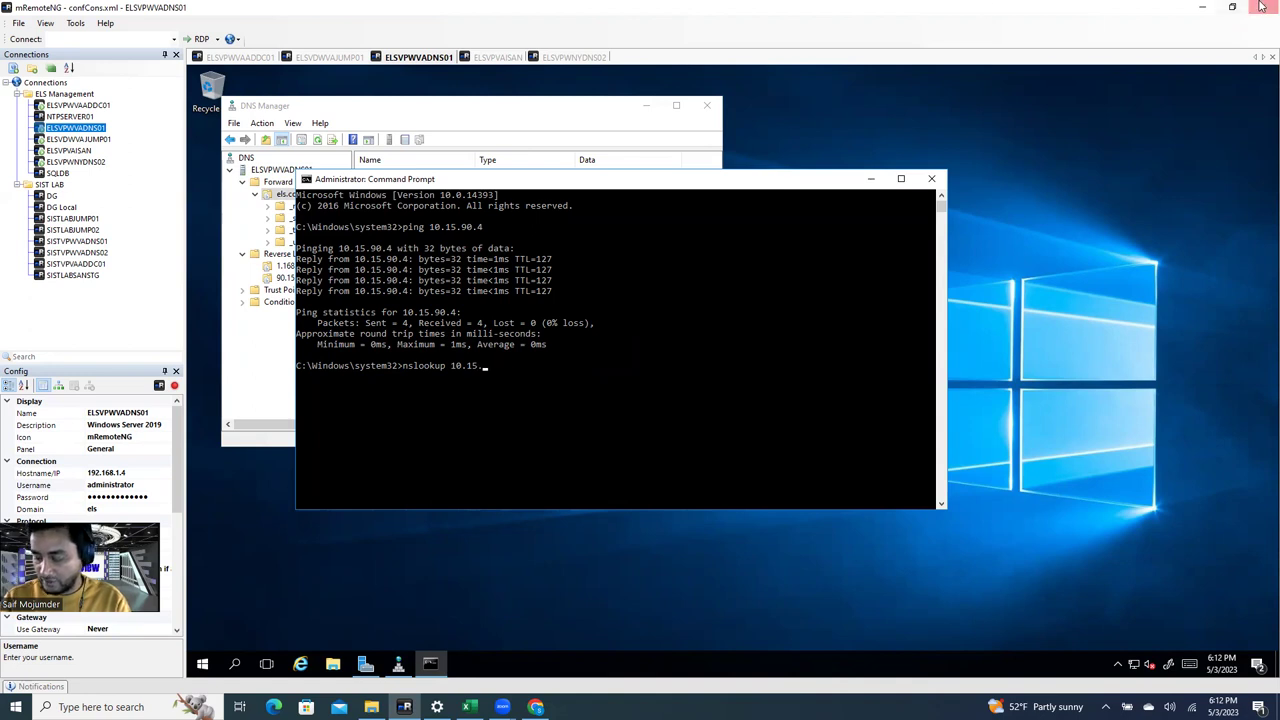
{"action": "type", "text": "90.4"}
{"action": "key", "text": "Return"}
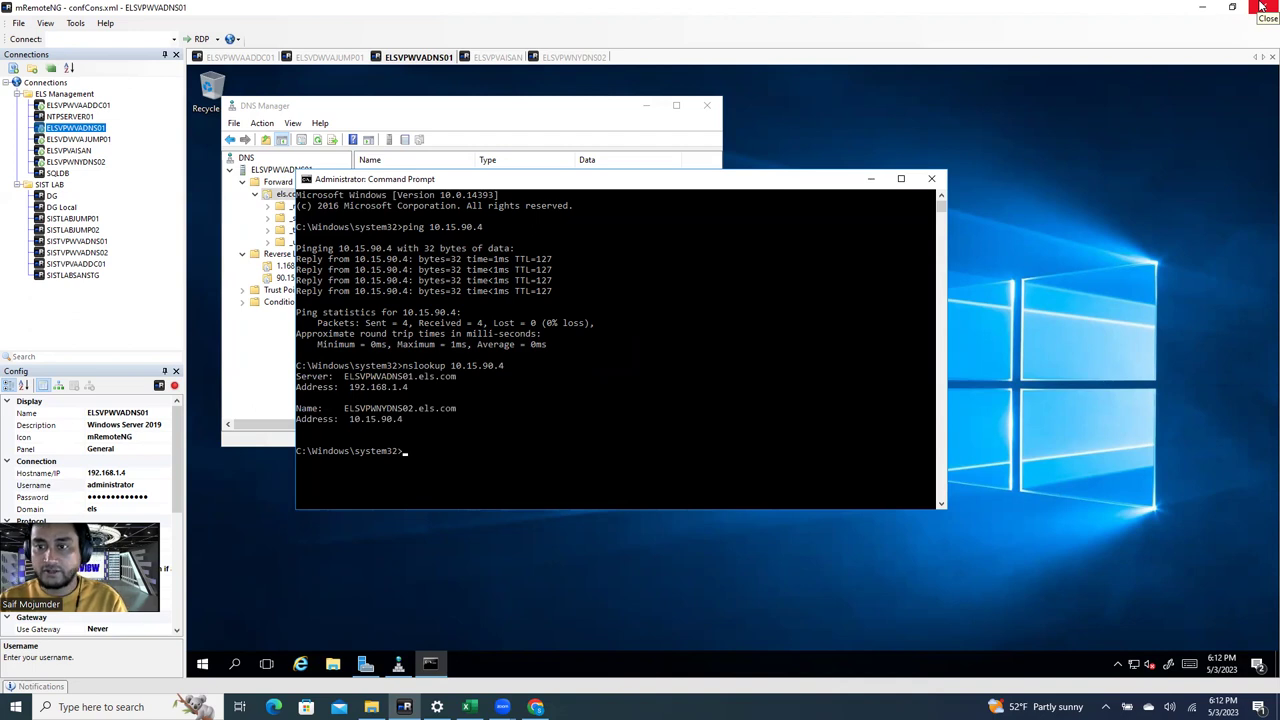
{"action": "left_click", "coordinate": [582, 59]}
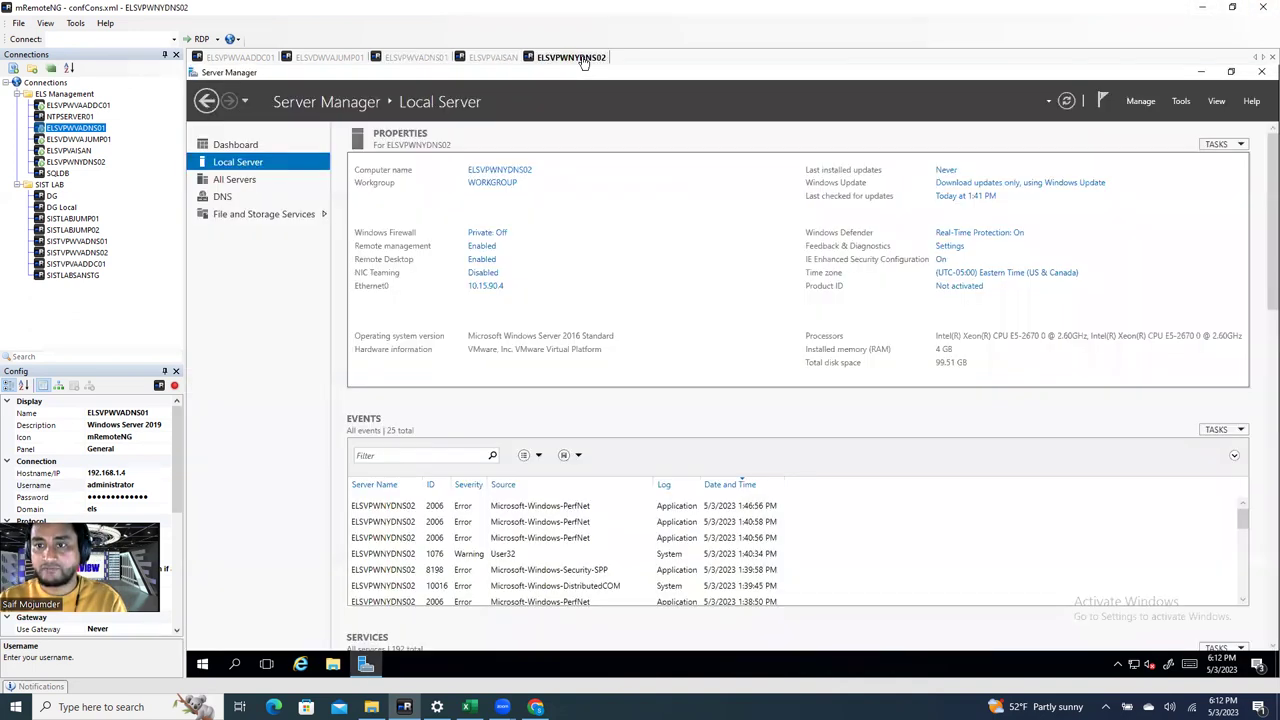
- Ping 192.168.1.4 from an admin Command Prompt on ELSVPWNYDNS02, then return to ELSVPWVADNS01
{"action": "right_click", "coordinate": [212, 665]}
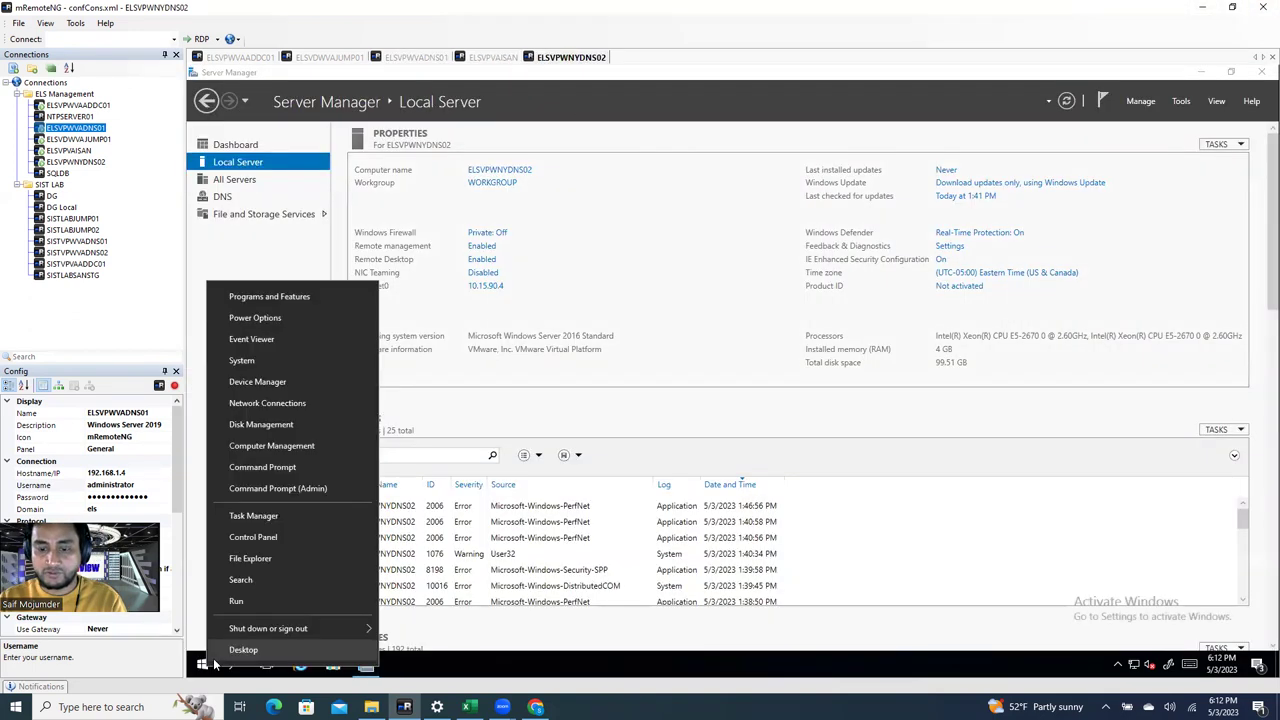
{"action": "left_click", "coordinate": [301, 490]}
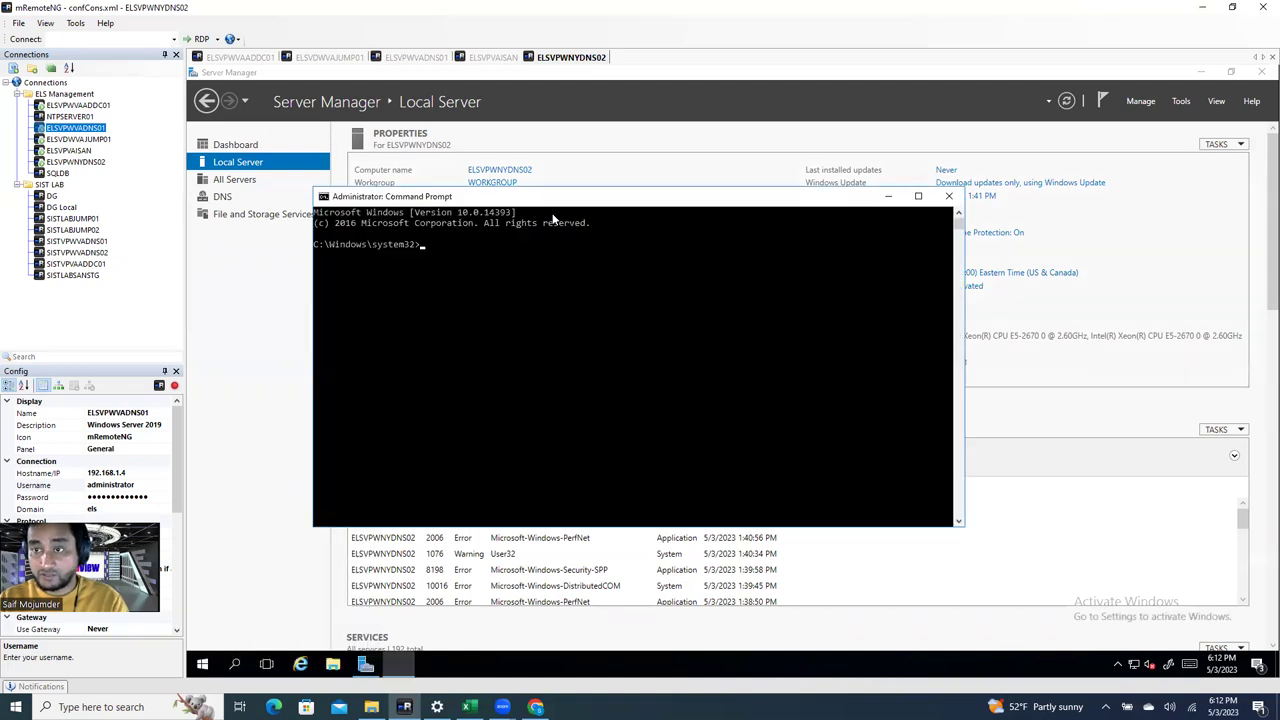
{"action": "type", "text": "pin"}
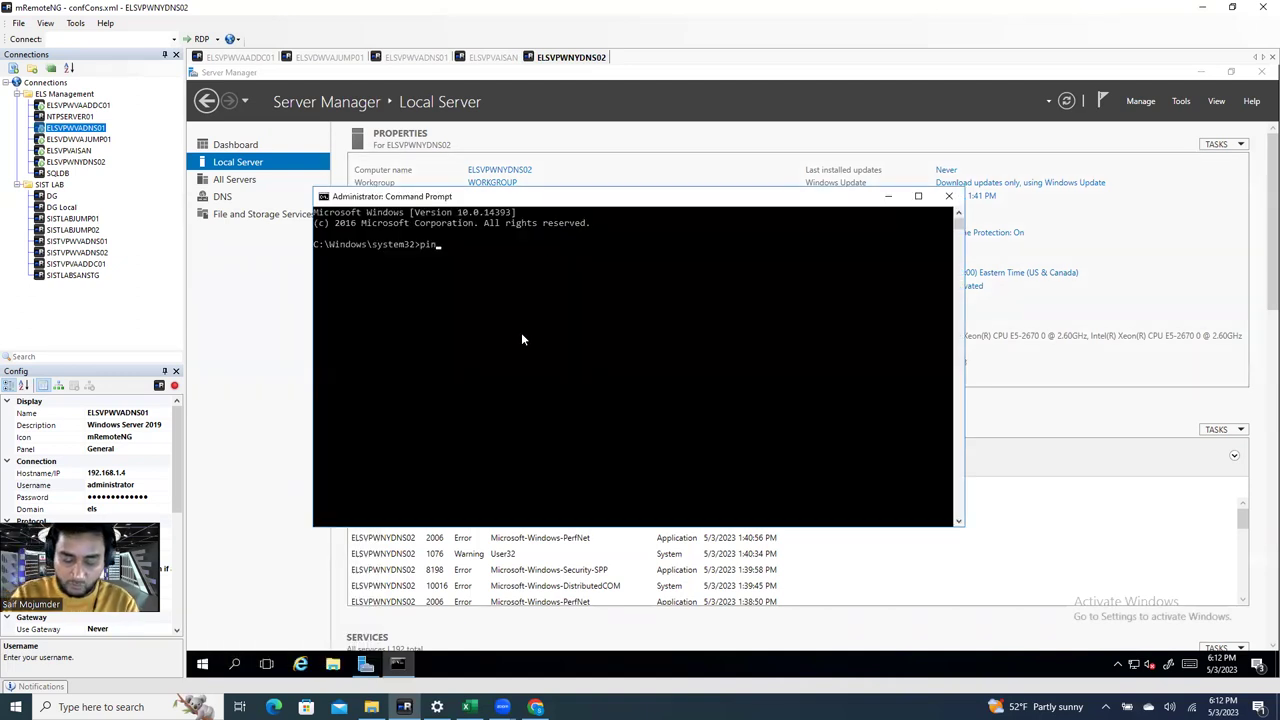
{"action": "type", "text": "g 10."}
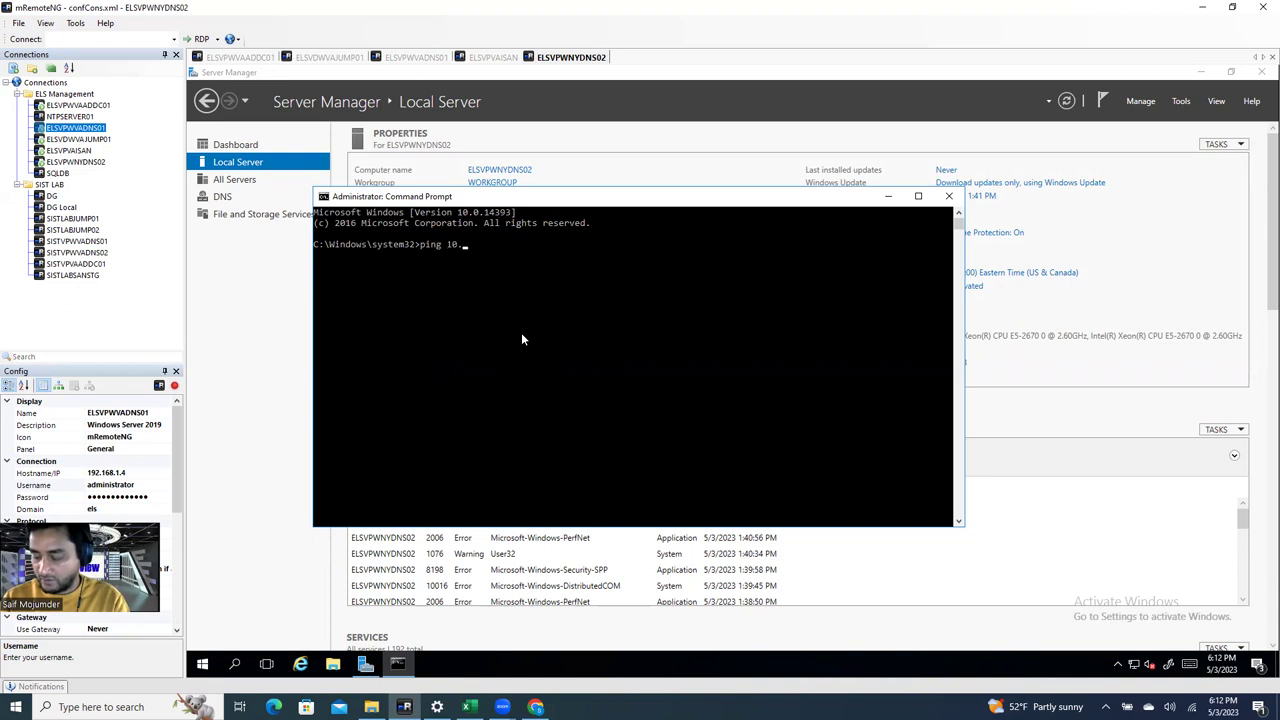
{"action": "key", "text": "BackSpace"}
{"action": "key", "text": "BackSpace"}
{"action": "key", "text": "BackSpace"}
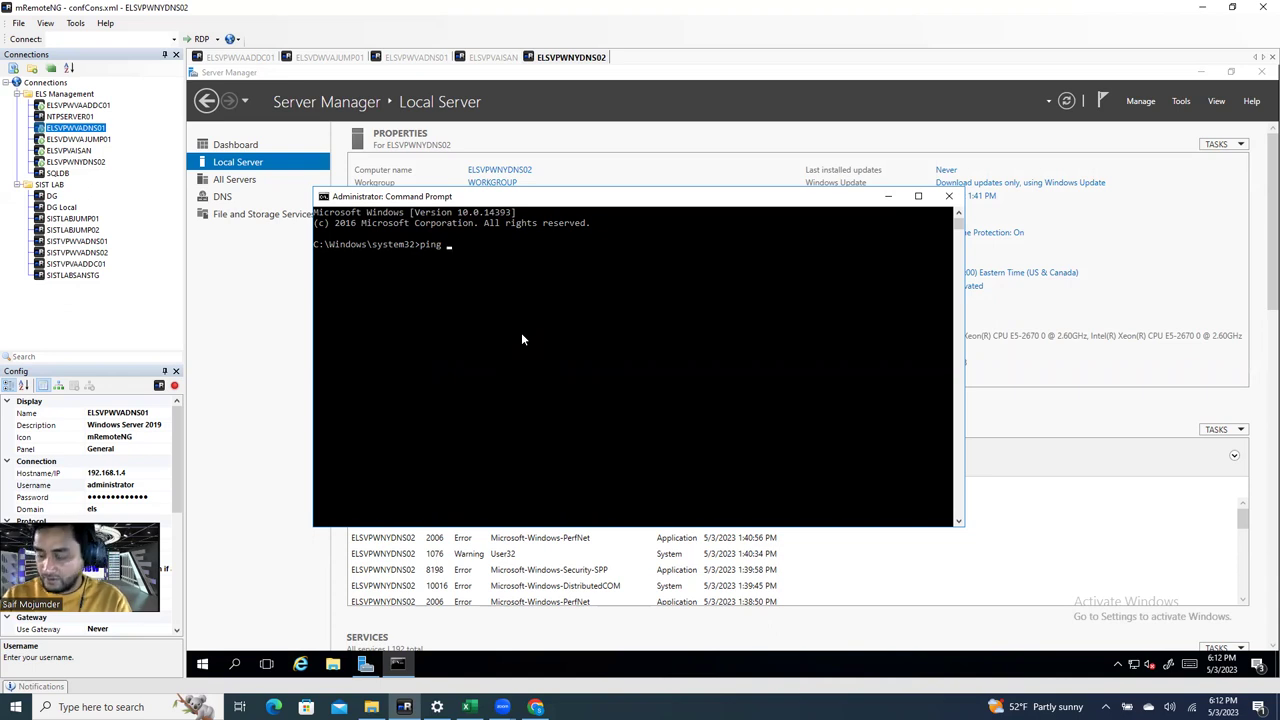
{"action": "type", "text": "192.16"}
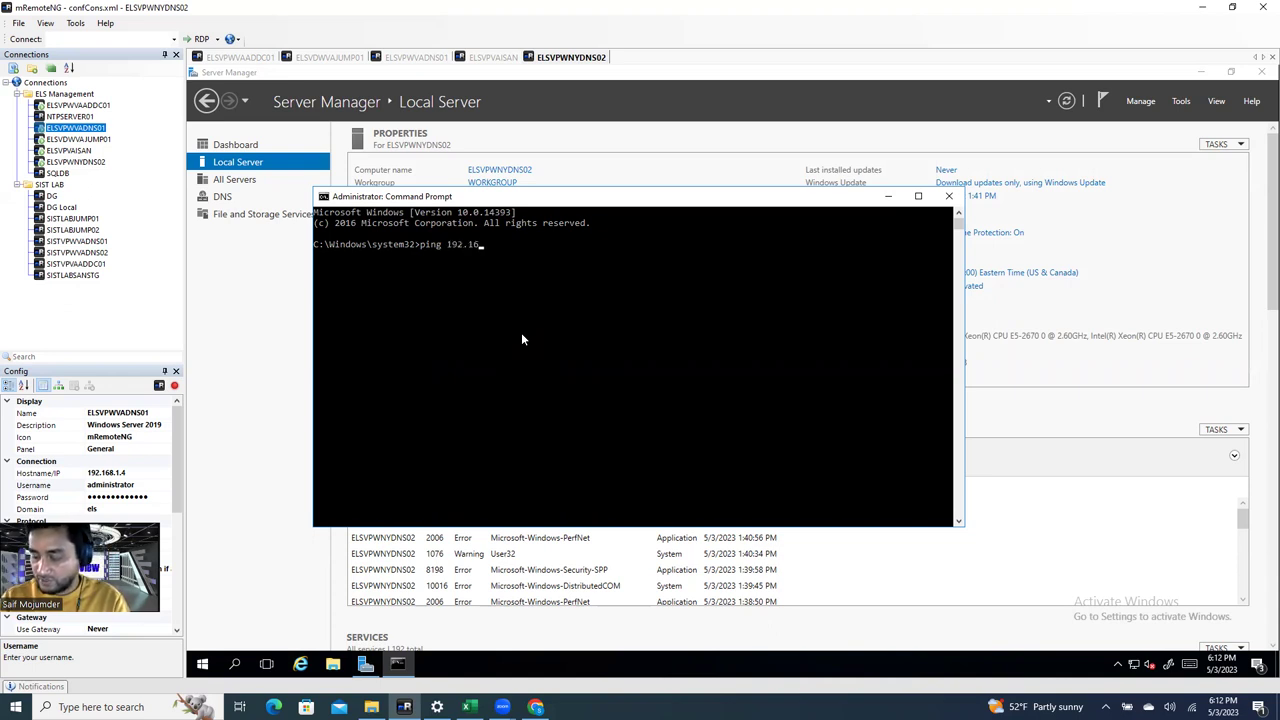
{"action": "type", "text": "8.1.4"}
{"action": "key", "text": "Return"}
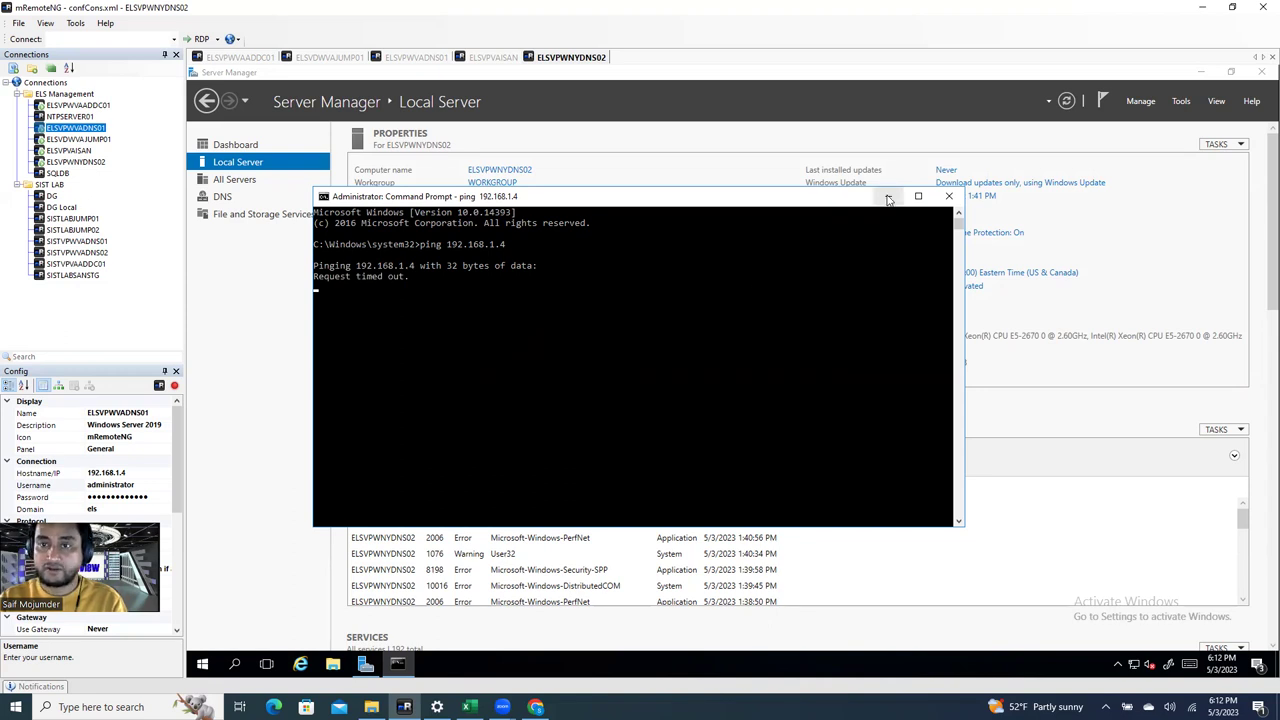
{"action": "left_click", "coordinate": [437, 57]}
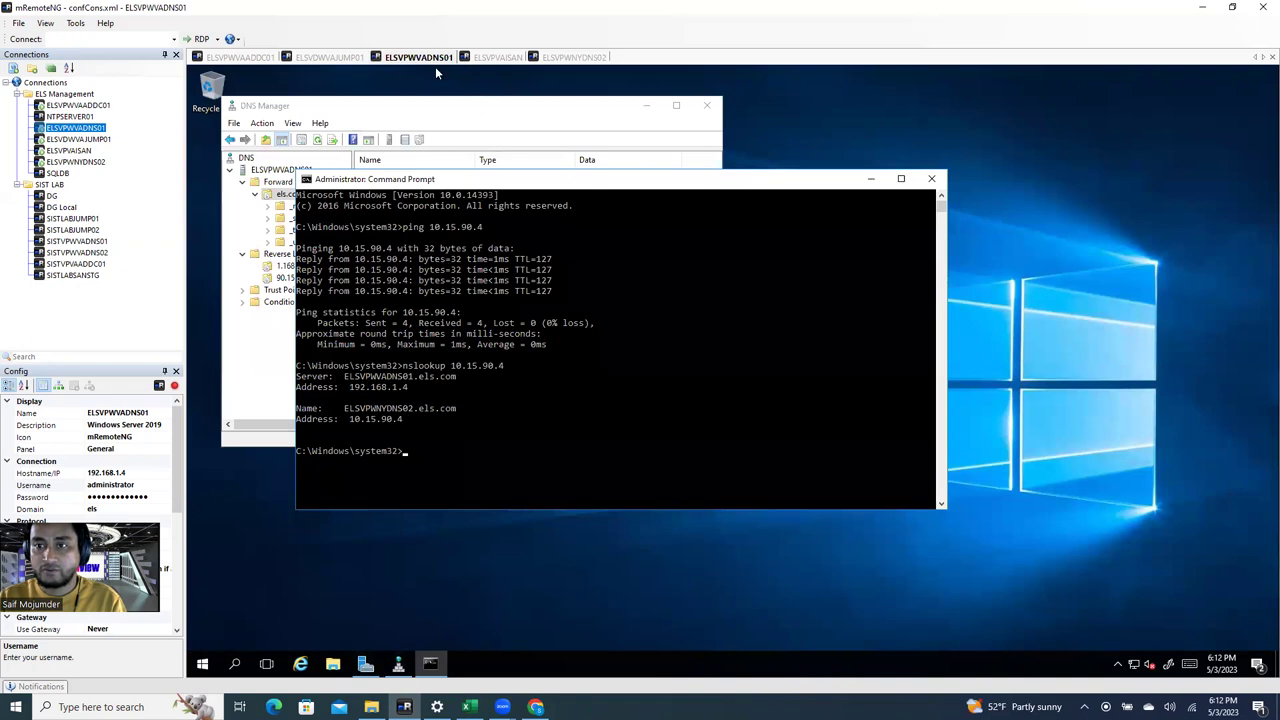
- Turn Windows Firewall off for domain networks via Server Manager's Local Server page
{"action": "left_click", "coordinate": [365, 663]}
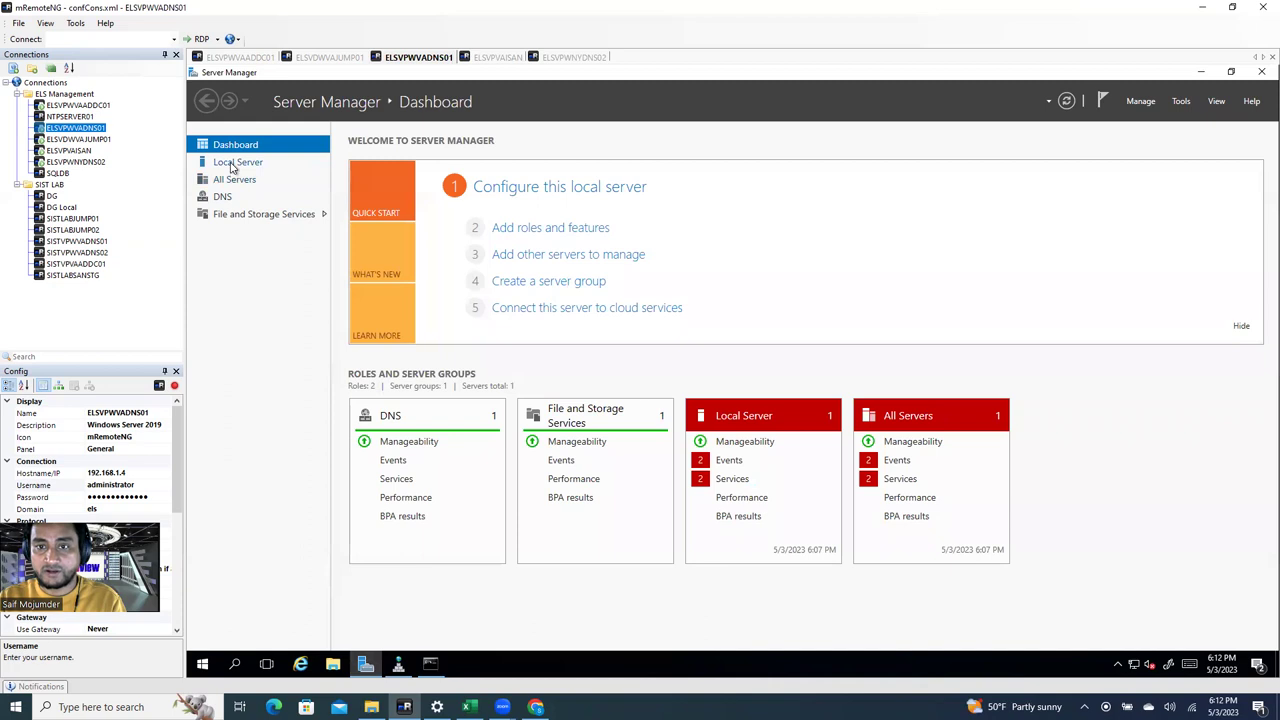
{"action": "left_click", "coordinate": [232, 162]}
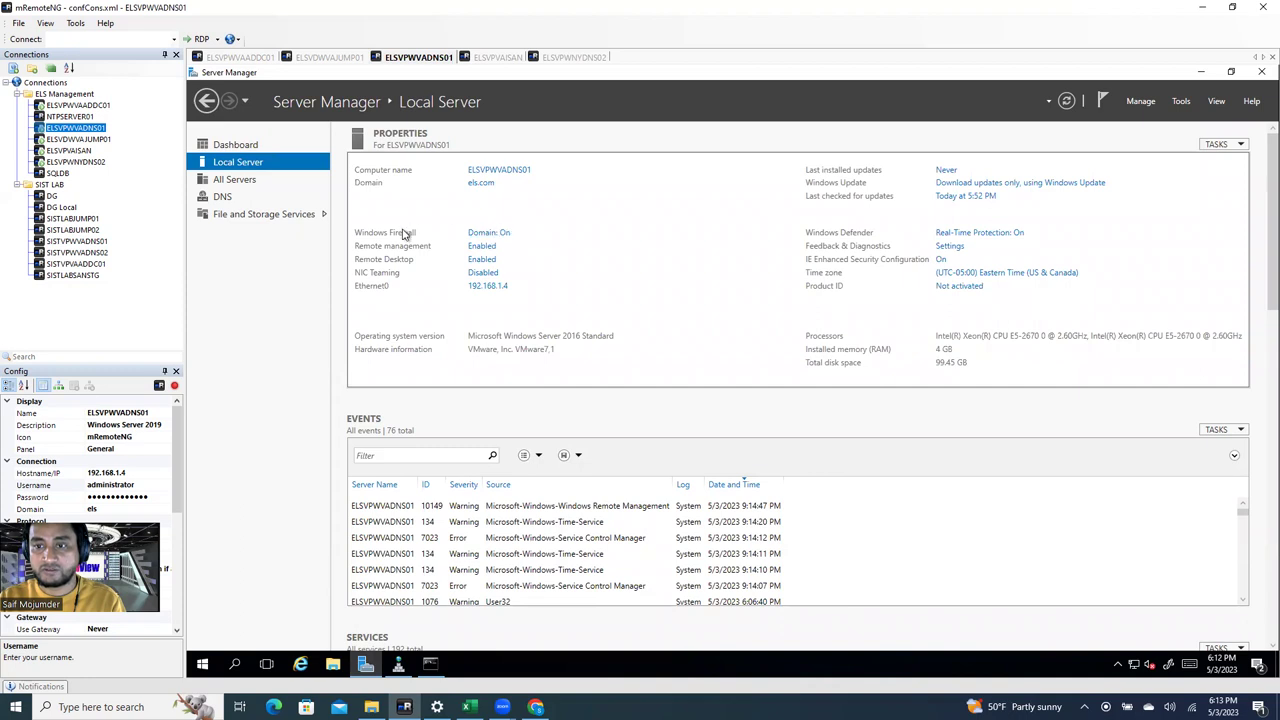
{"action": "left_click", "coordinate": [471, 231]}
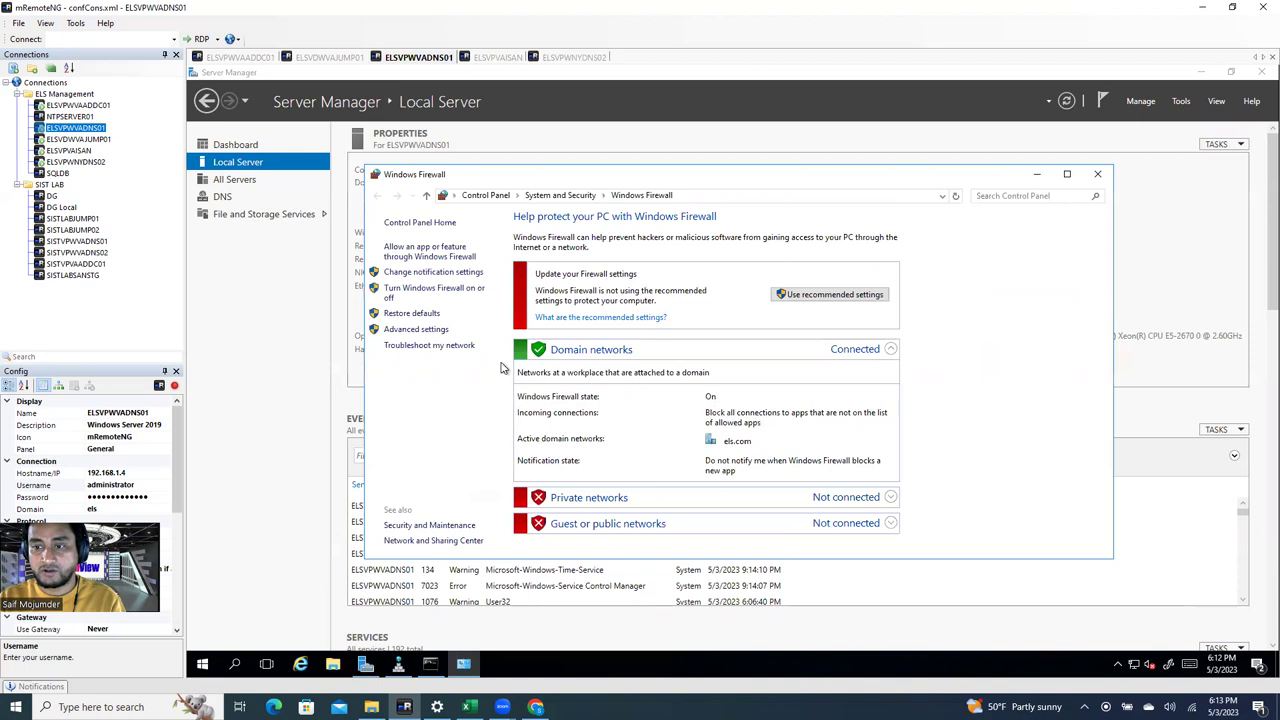
{"action": "left_click", "coordinate": [440, 289]}
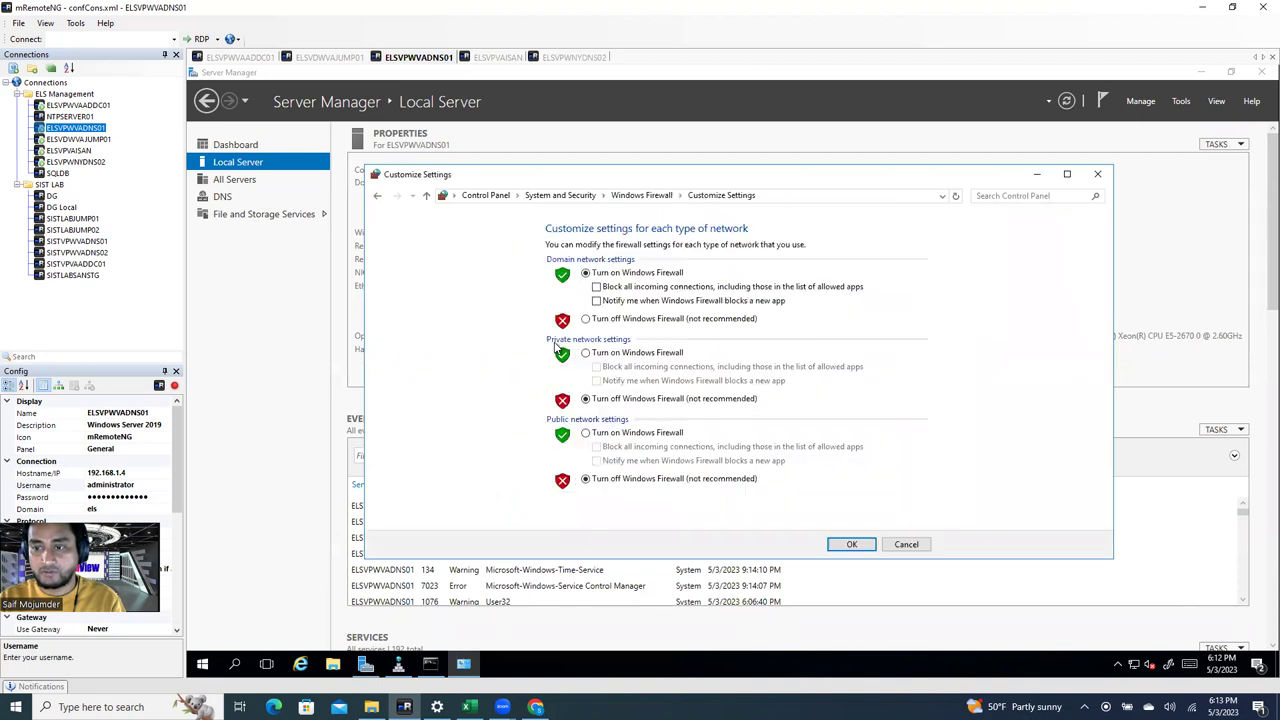
{"action": "left_click", "coordinate": [585, 319]}
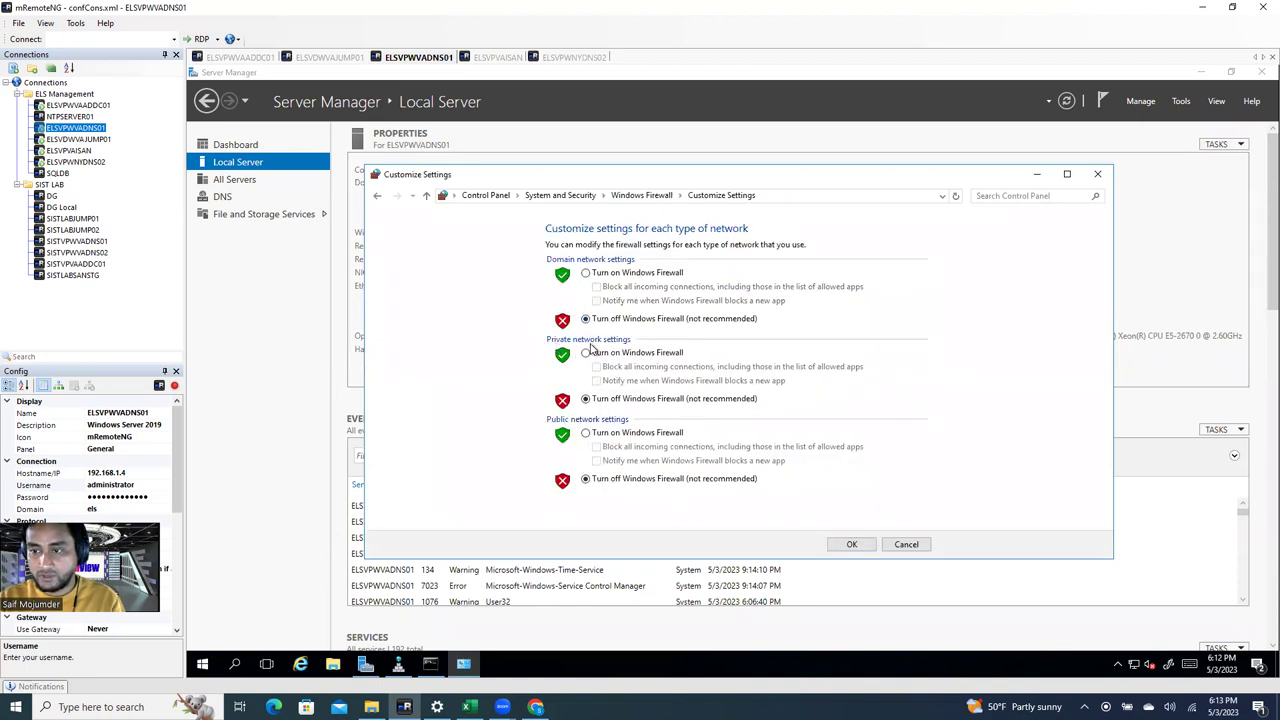
{"action": "left_click", "coordinate": [870, 546]}
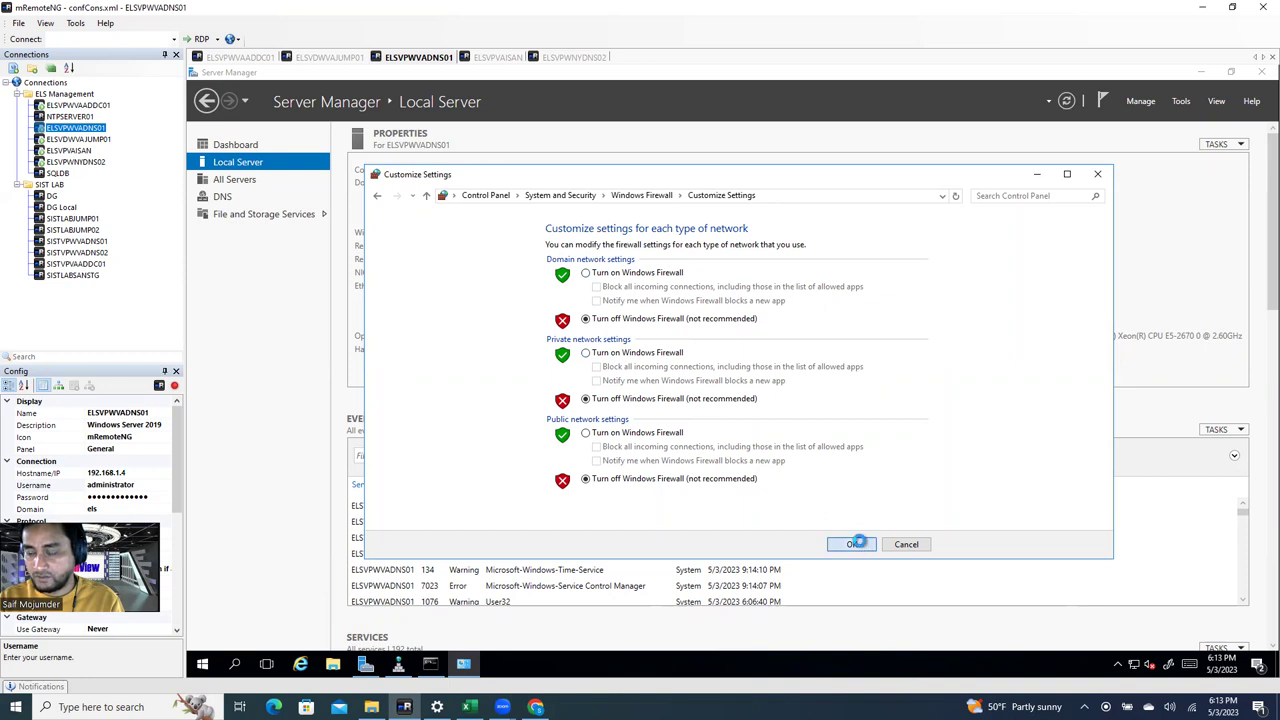
{"action": "left_click", "coordinate": [1099, 175]}
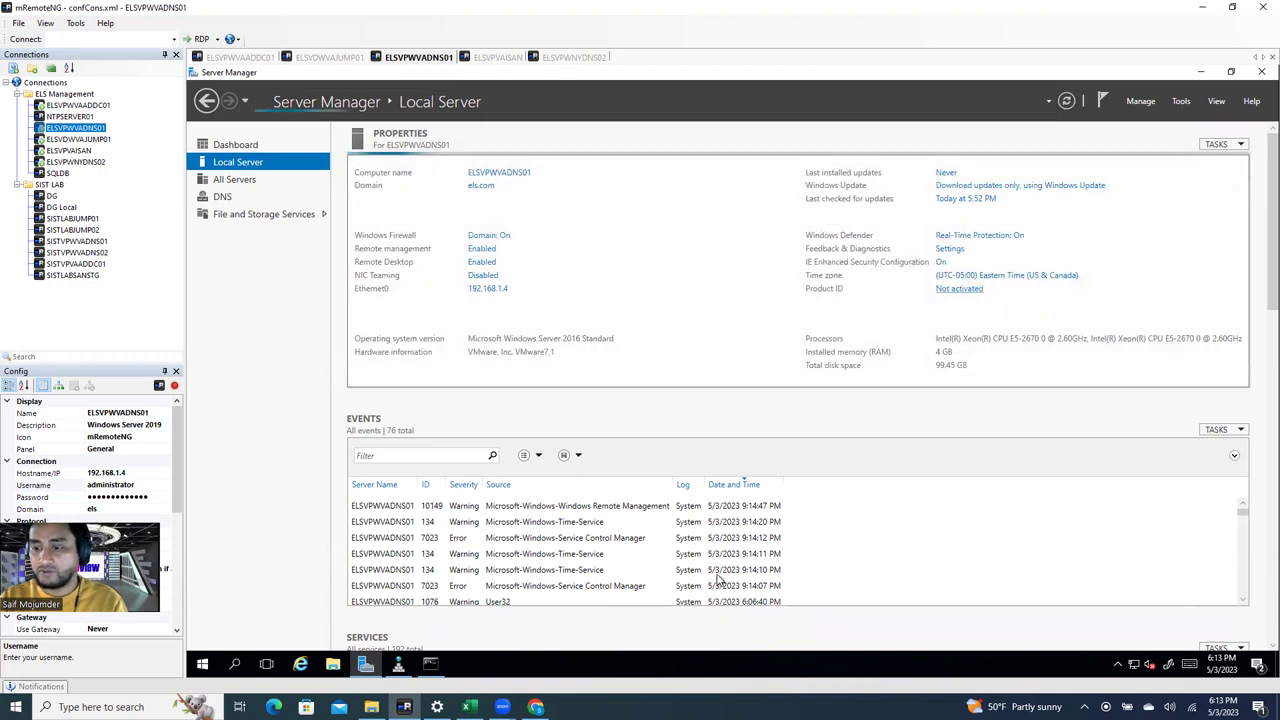
{"action": "left_click", "coordinate": [430, 664]}
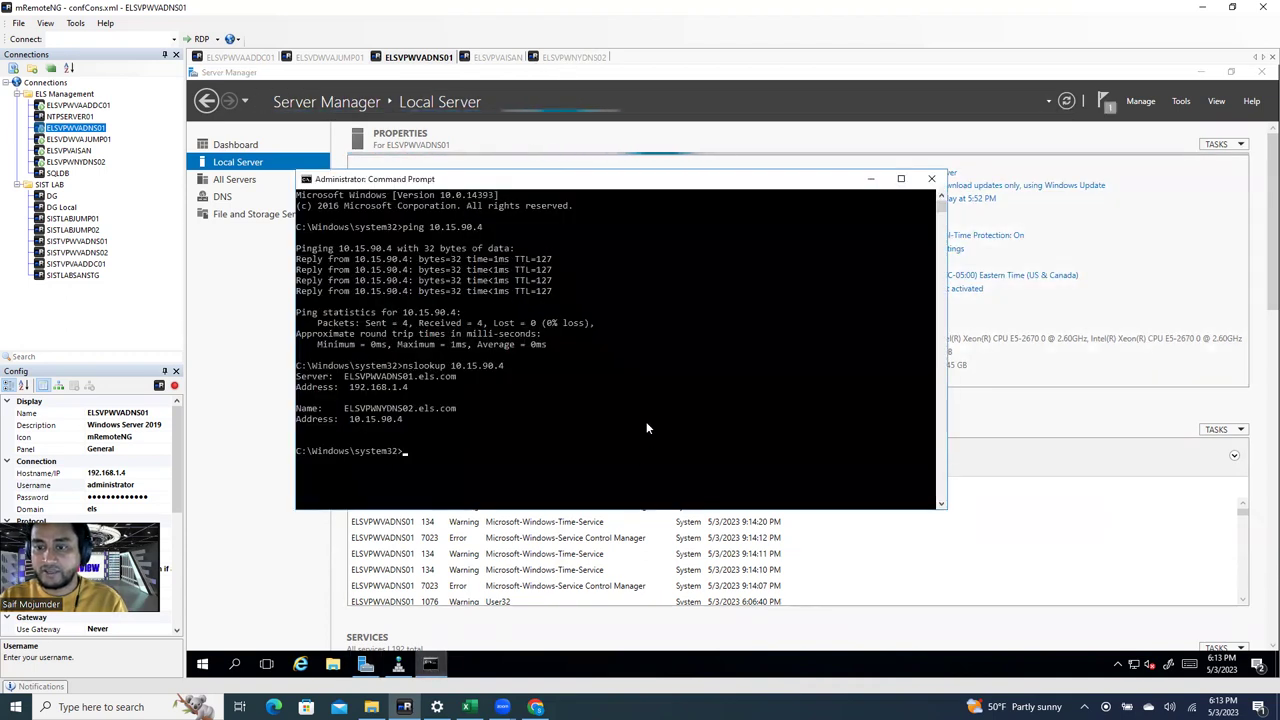
- On ELSVPWNYDNS02, rerun ping 192.168.1.4 and run nslookup 192.168.1.4
{"action": "left_click", "coordinate": [586, 58]}
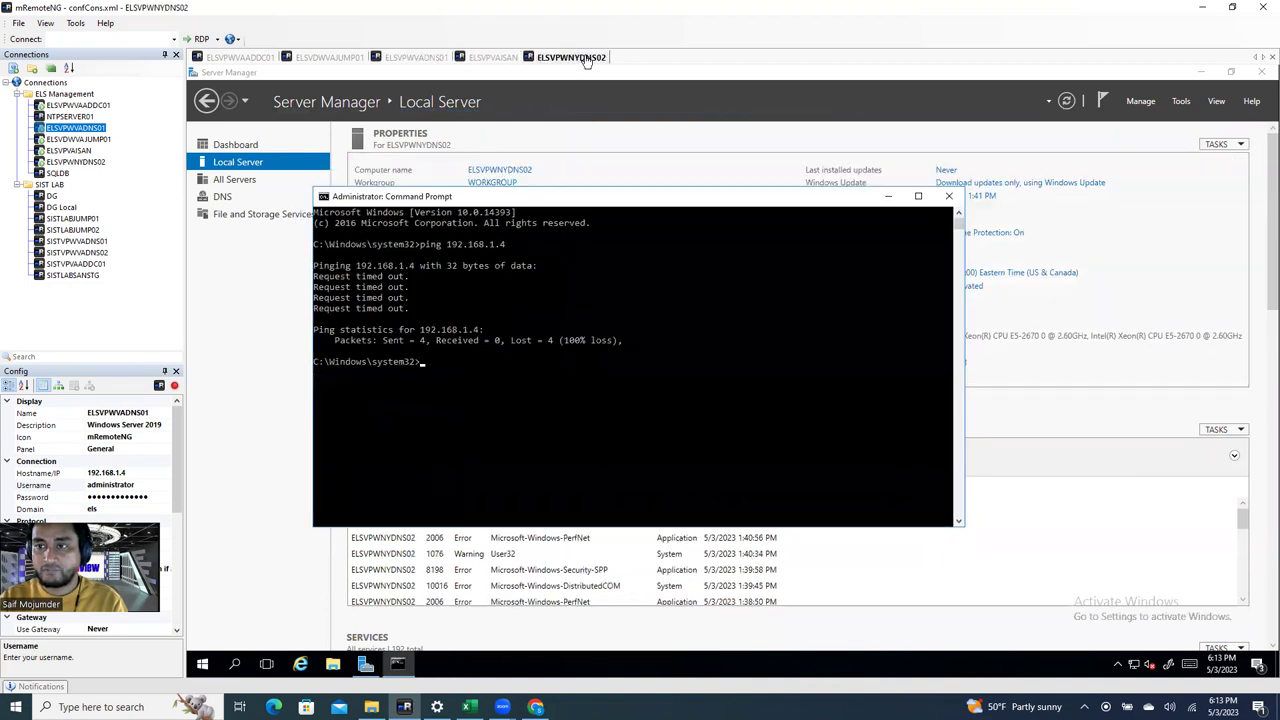
{"action": "type", "text": "ping 192.168.1.4"}
{"action": "key", "text": "Return"}
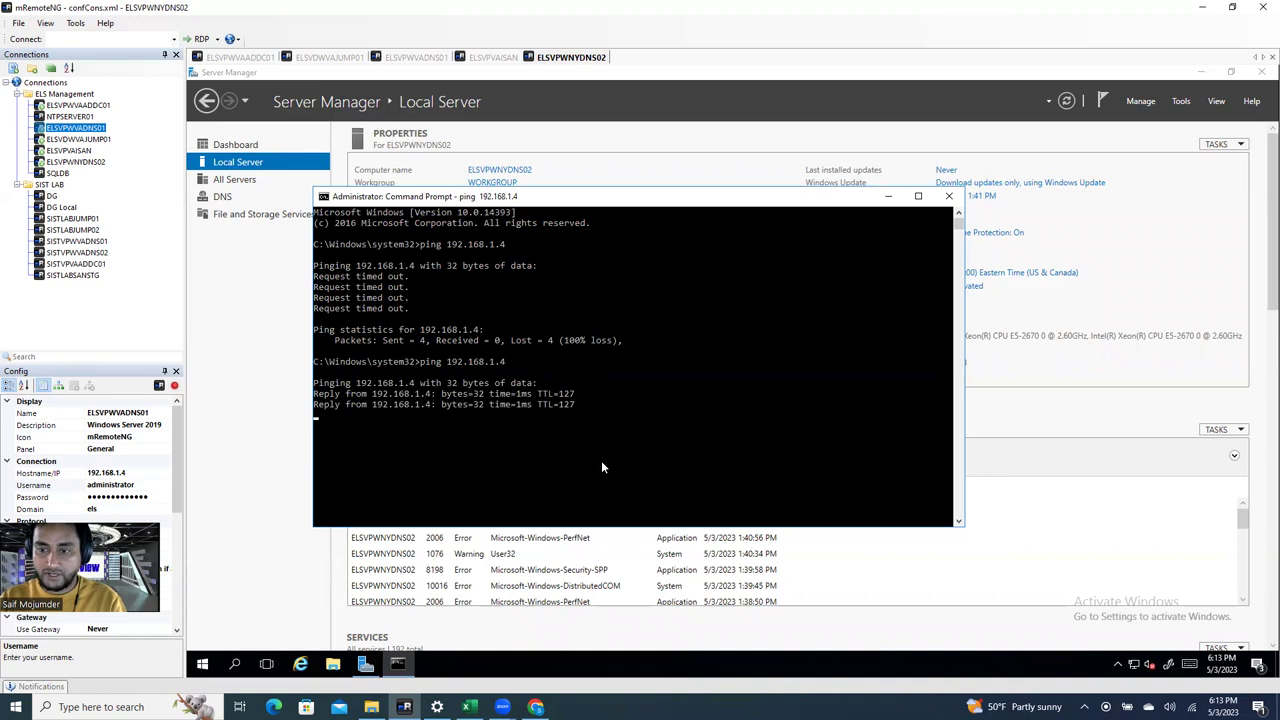
{"action": "type", "text": "nslookup 192.168.1.4"}
{"action": "key", "text": "Return"}
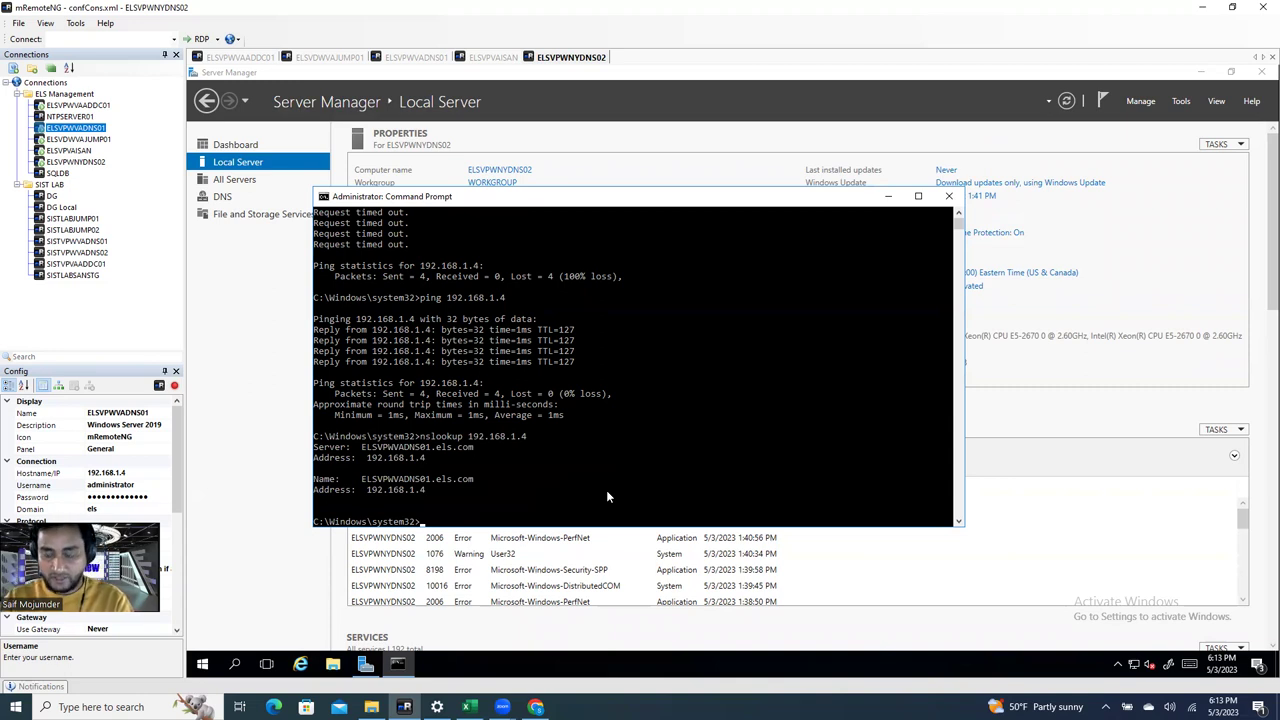
- Ping and nslookup 192.168.1.2, then switch to the ELSVPWVAADDC01 session
{"action": "type", "text": "ping "}
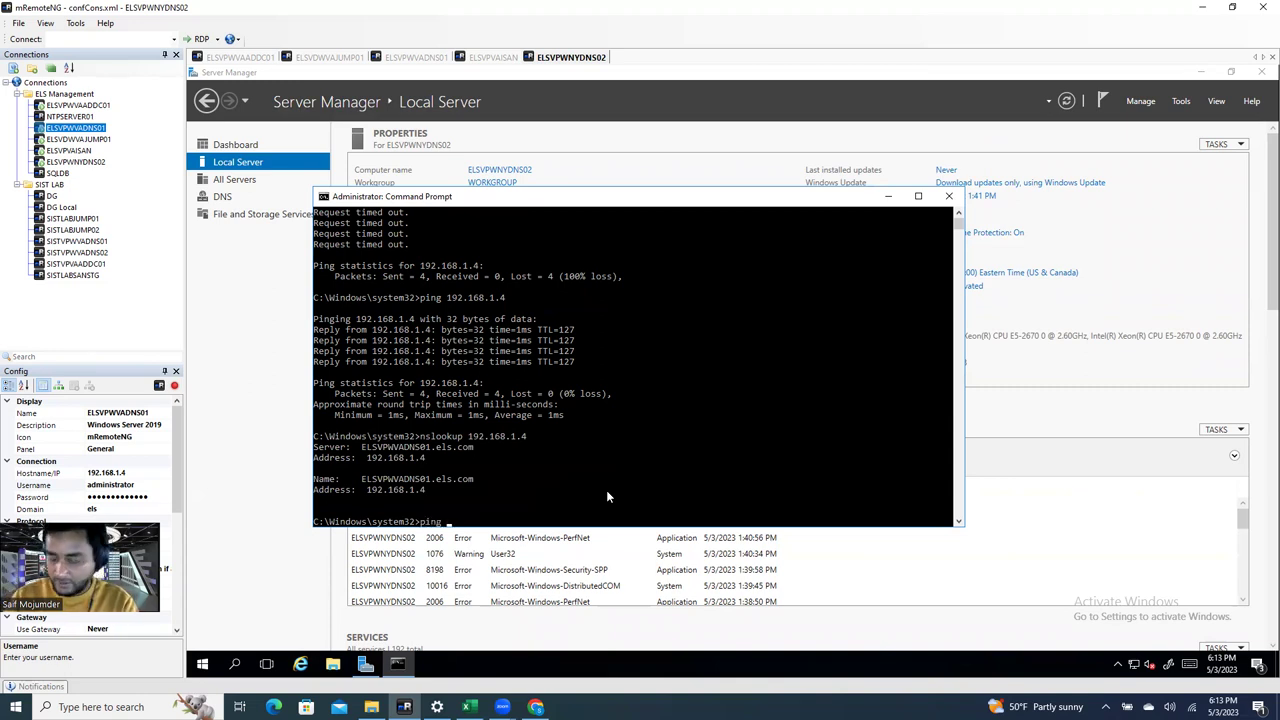
{"action": "type", "text": "192.168.1."}
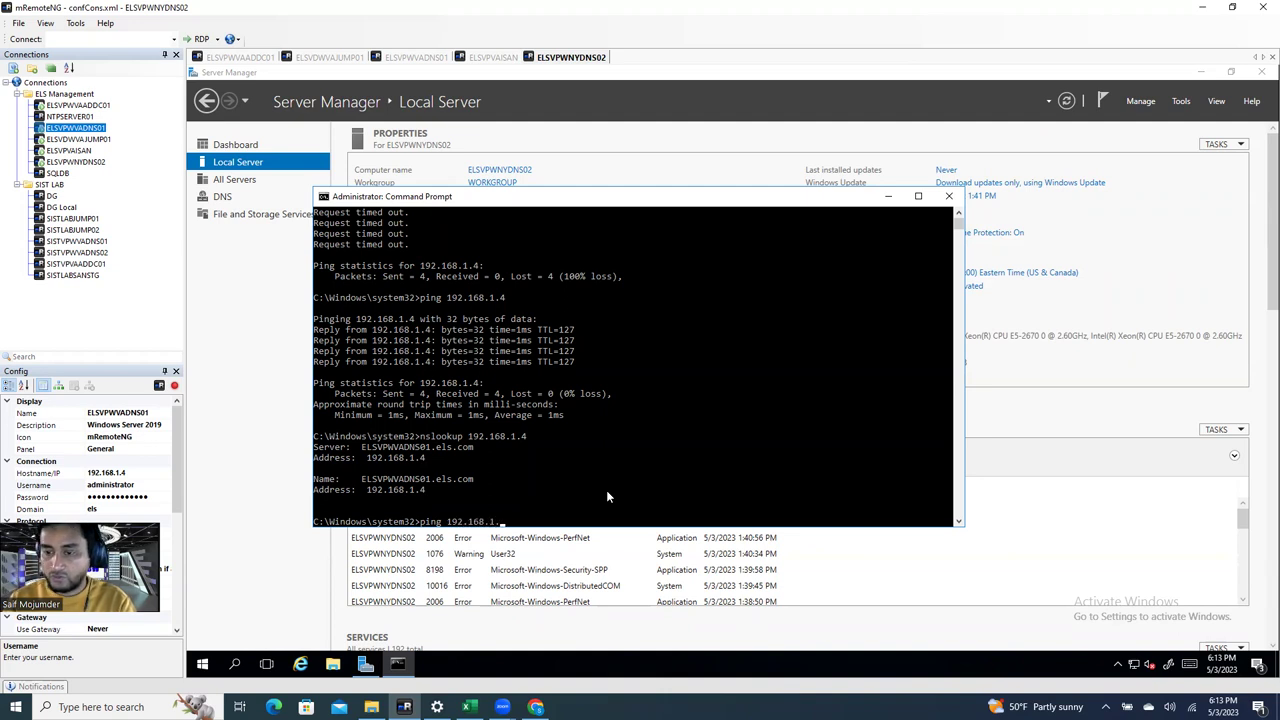
{"action": "key", "text": "Return"}
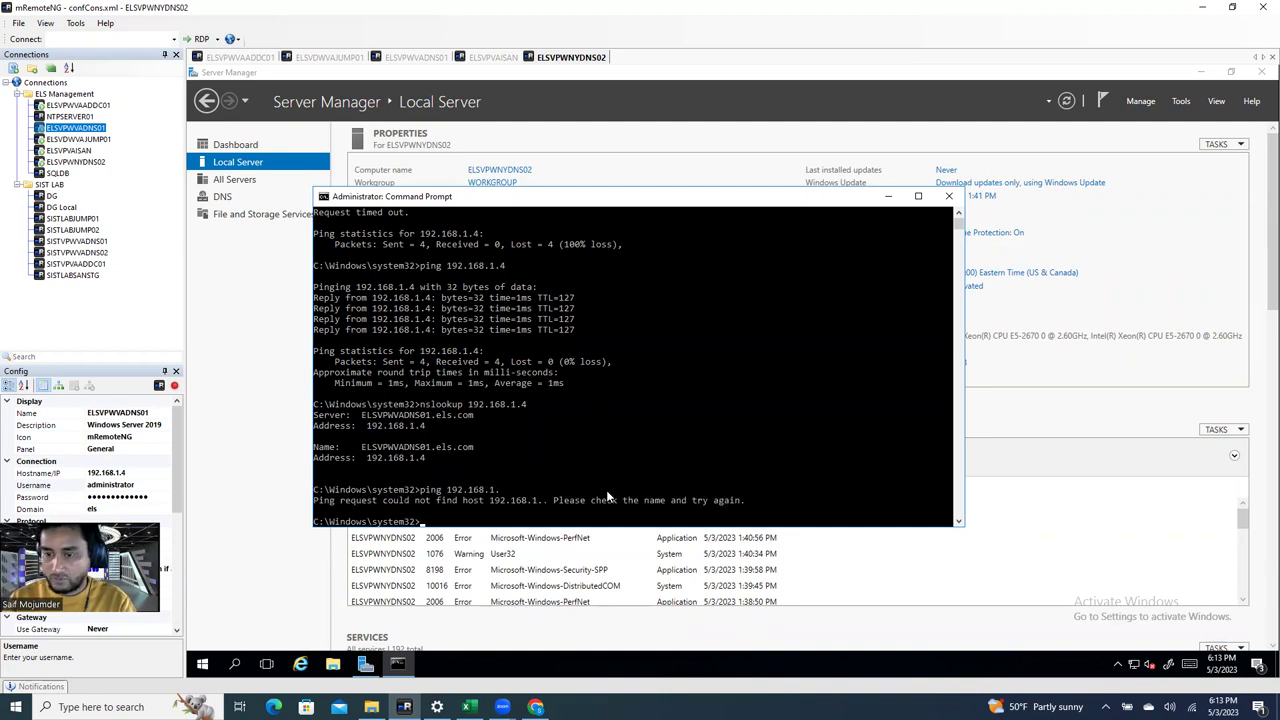
{"action": "key", "text": "Up"}
{"action": "type", "text": "2"}
{"action": "key", "text": "Return"}
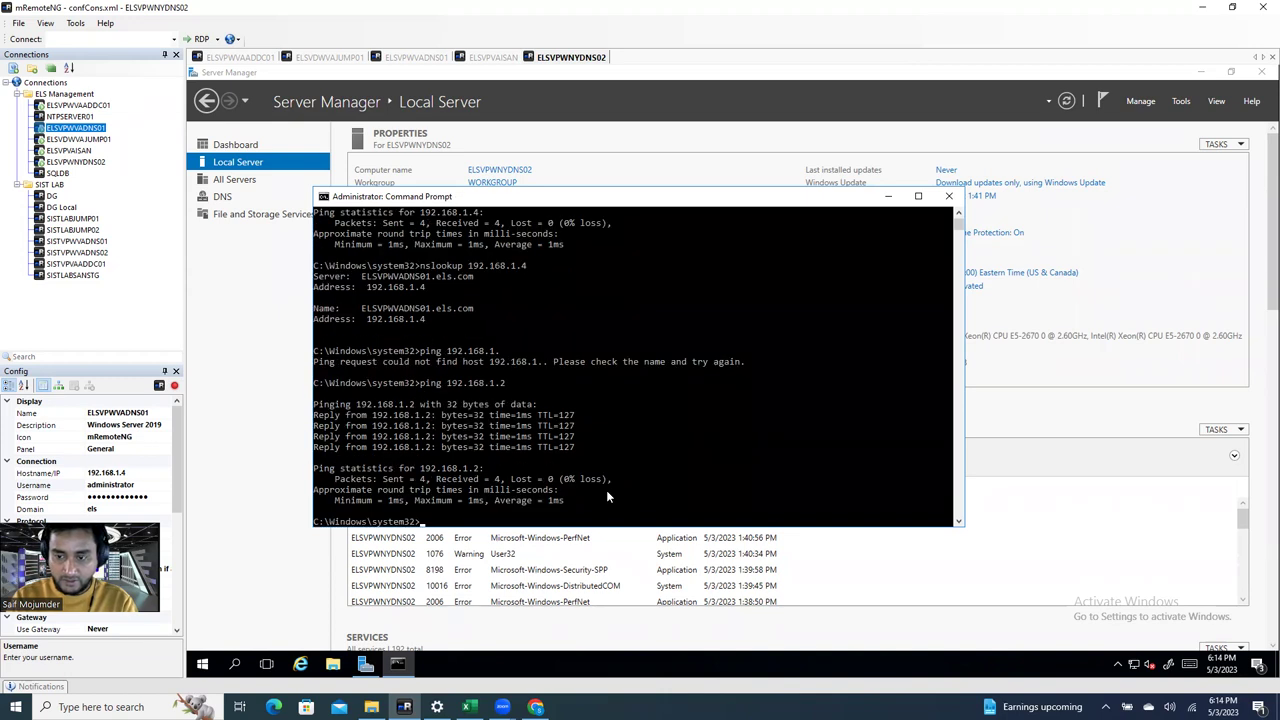
{"action": "type", "text": "nsl"}
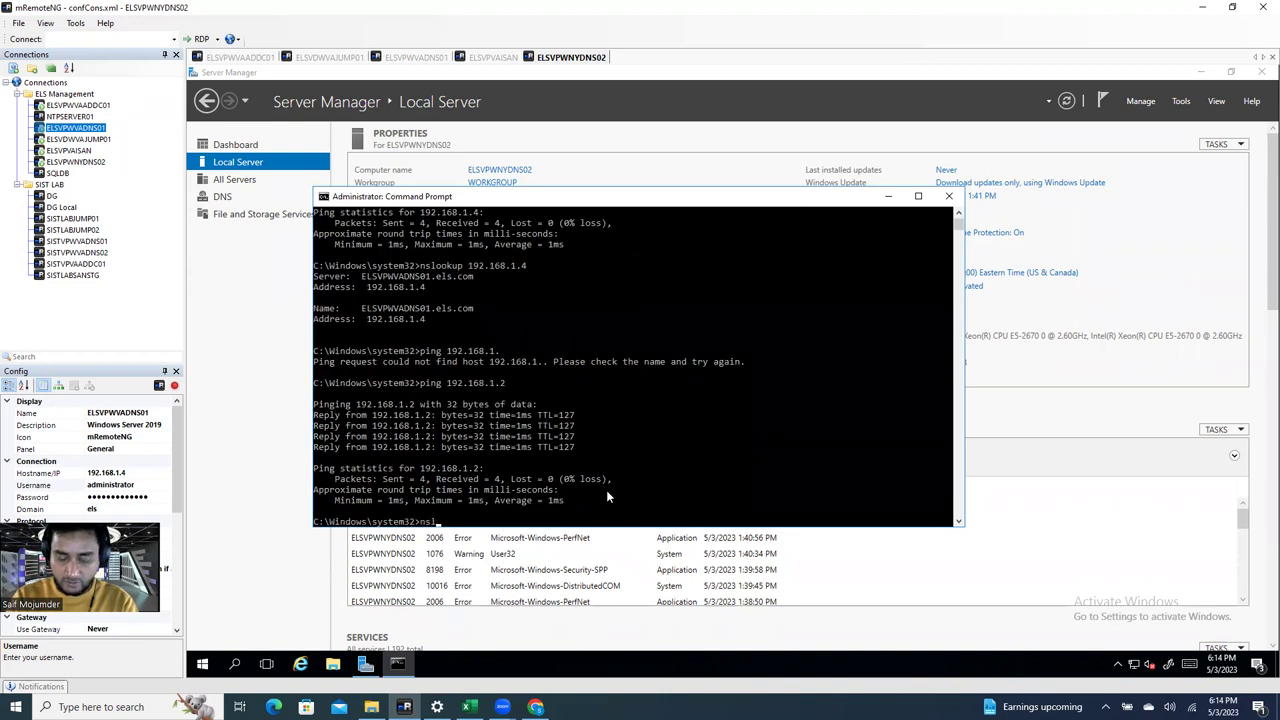
{"action": "type", "text": "ookup "}
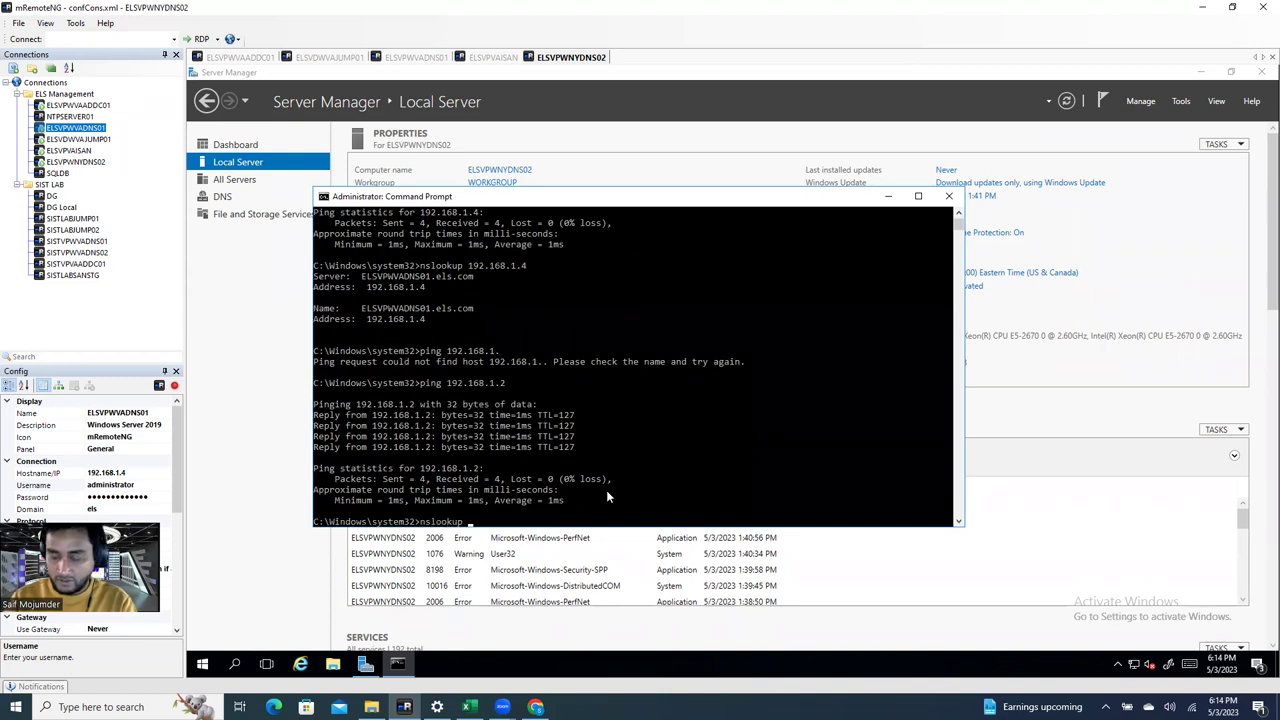
{"action": "type", "text": "192.168.1.2"}
{"action": "key", "text": "Return"}
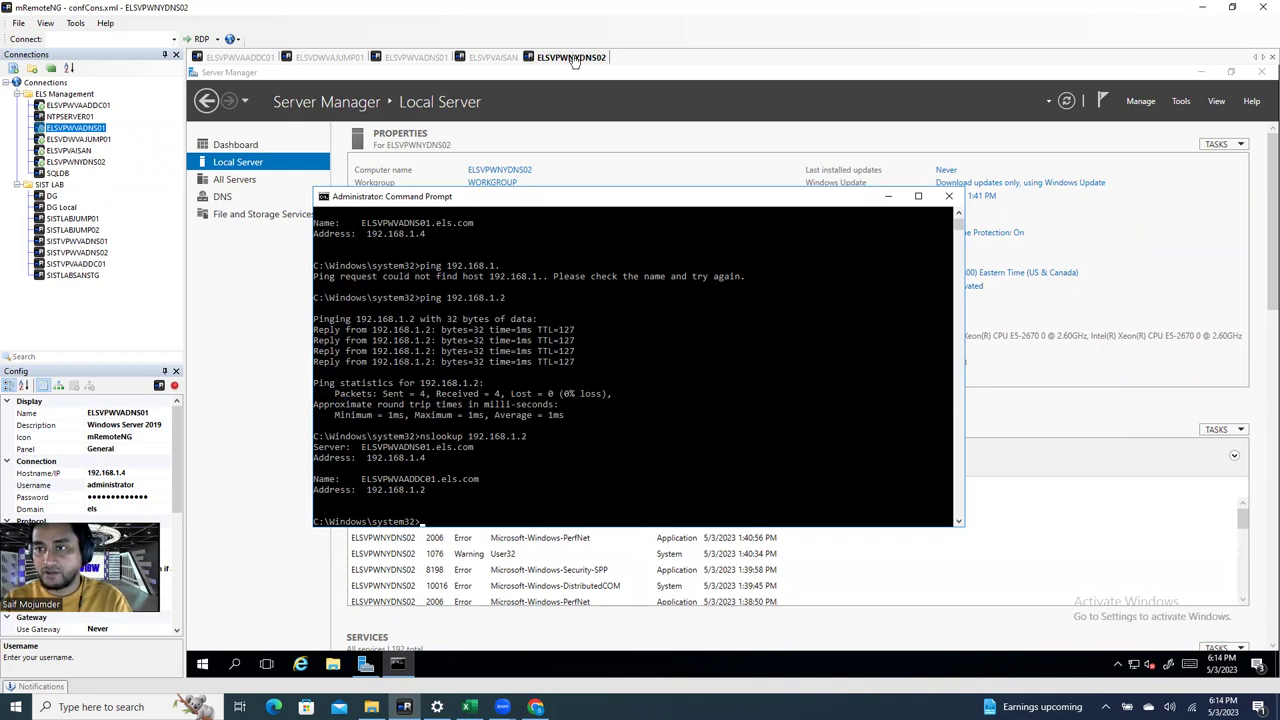
{"action": "left_click", "coordinate": [250, 58]}
- Ping 10.15.90.4 from an admin Command Prompt on ELSVPWVAADDC01
{"action": "right_click", "coordinate": [201, 665]}
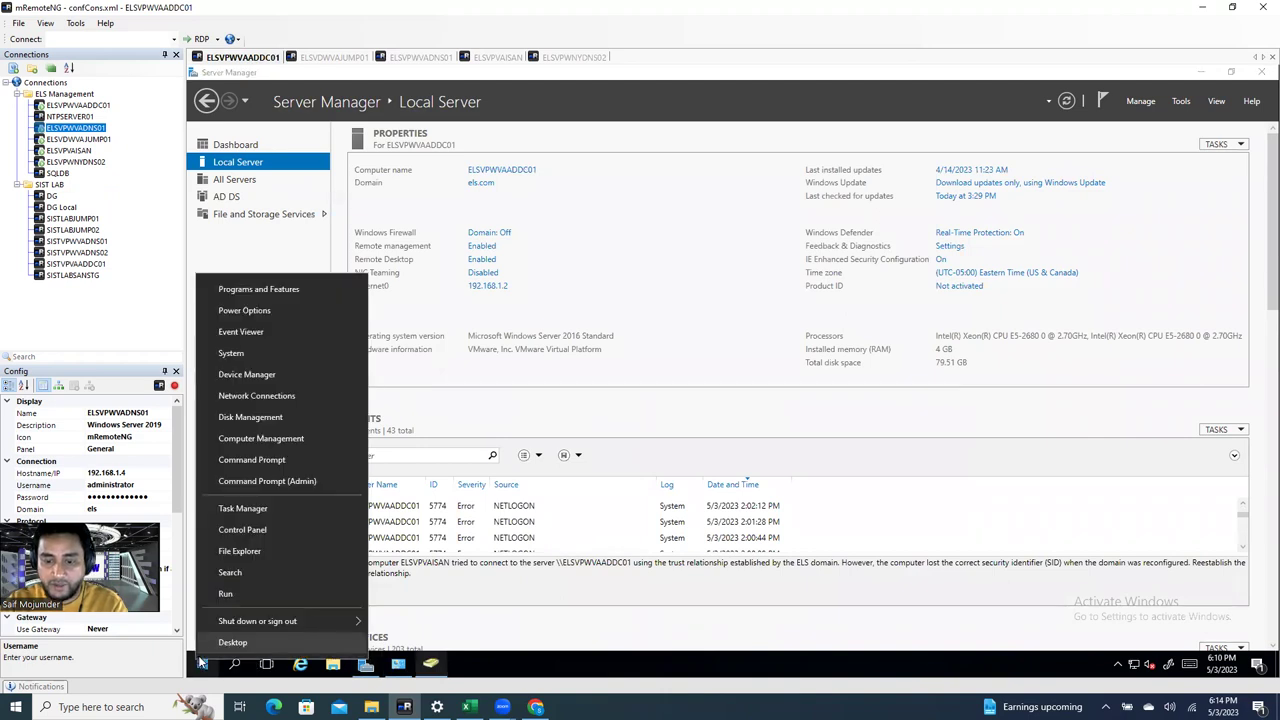
{"action": "left_click", "coordinate": [304, 486]}
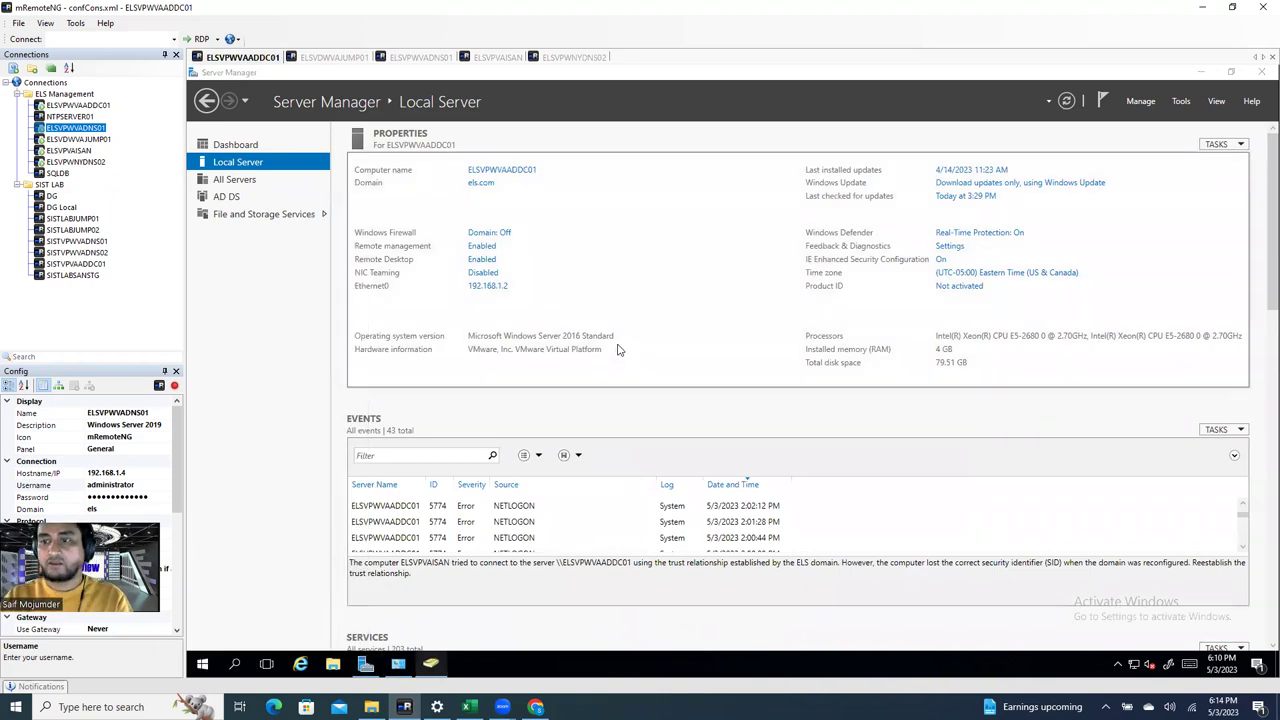
{"action": "type", "text": "pin"}
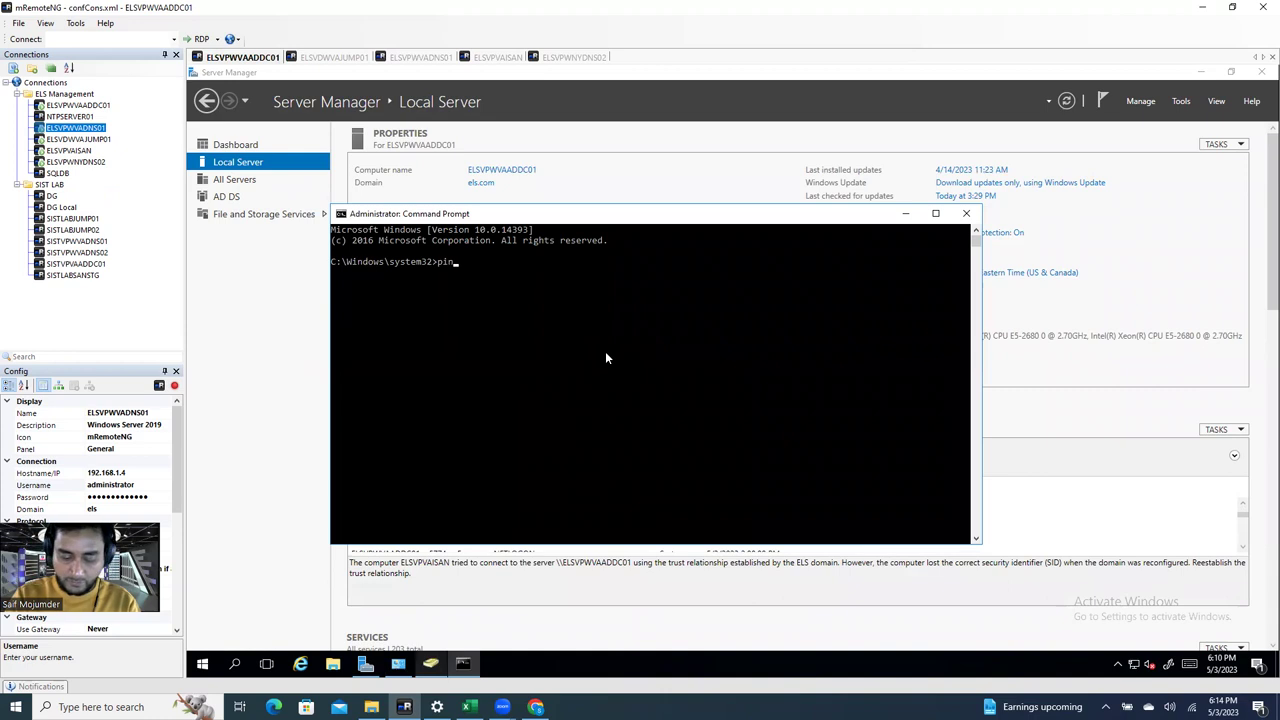
{"action": "type", "text": "g 10.15.0."}
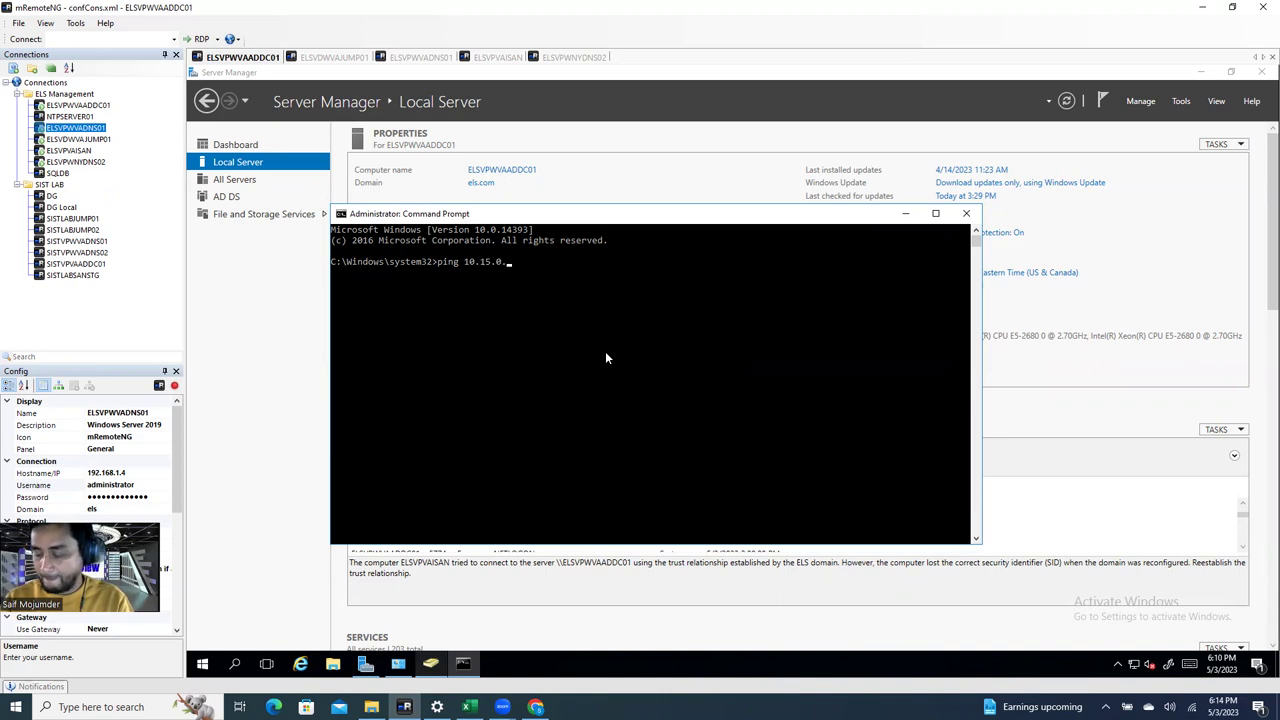
{"action": "key", "text": "BackSpace"}
{"action": "key", "text": "BackSpace"}
{"action": "type", "text": "90.4"}
{"action": "key", "text": "Return"}
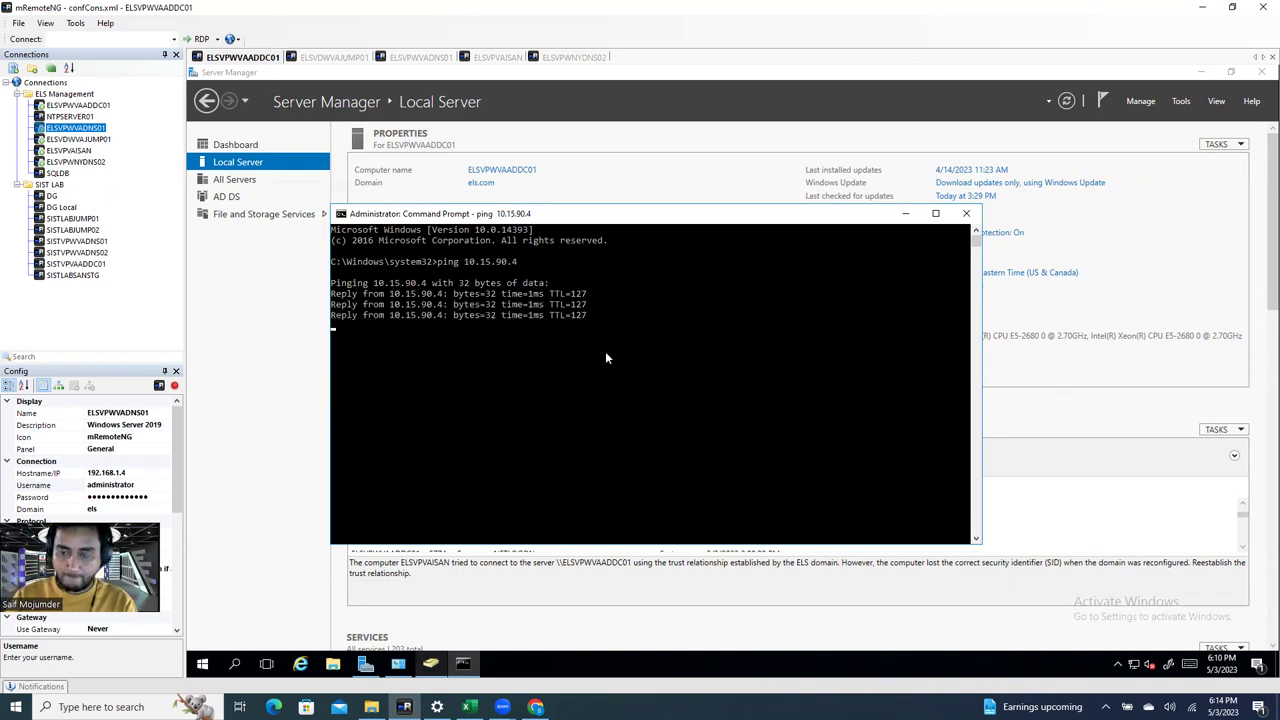
- Run nslookup 10.15.90.4, then switch to the ELSVPWNYDNS02 session
{"action": "type", "text": "nslookup"}
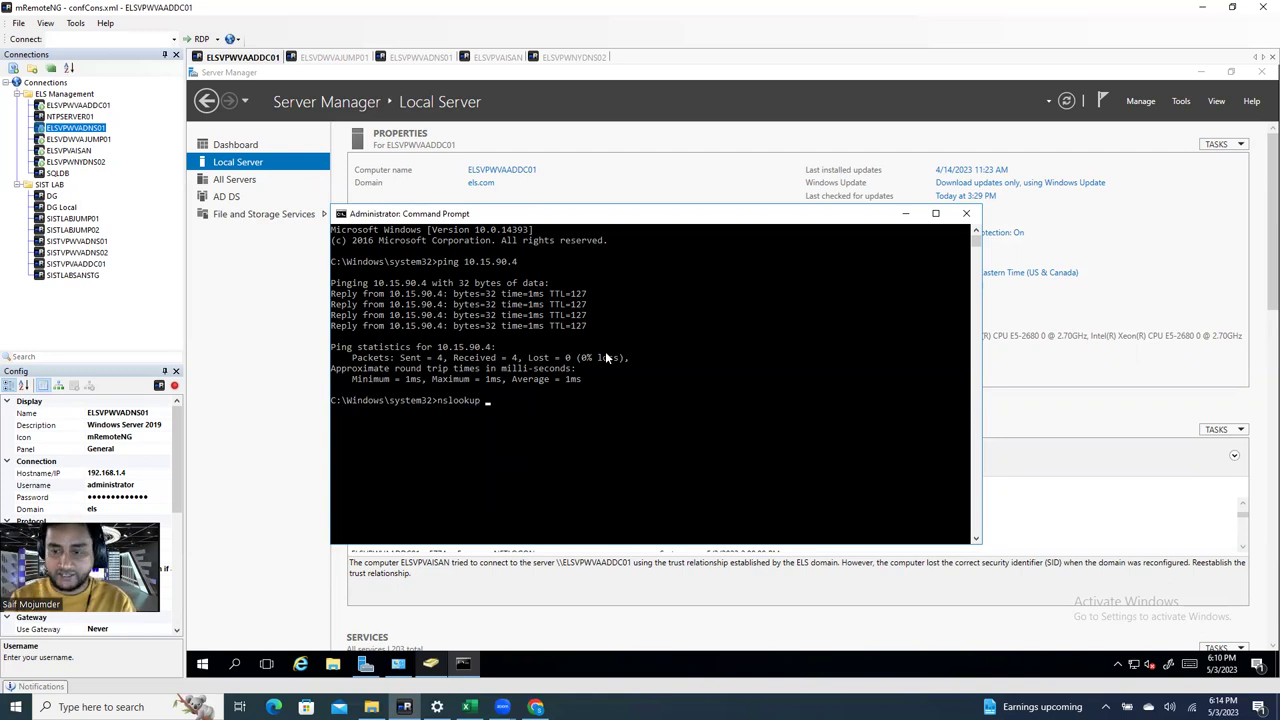
{"action": "type", "text": "10"}
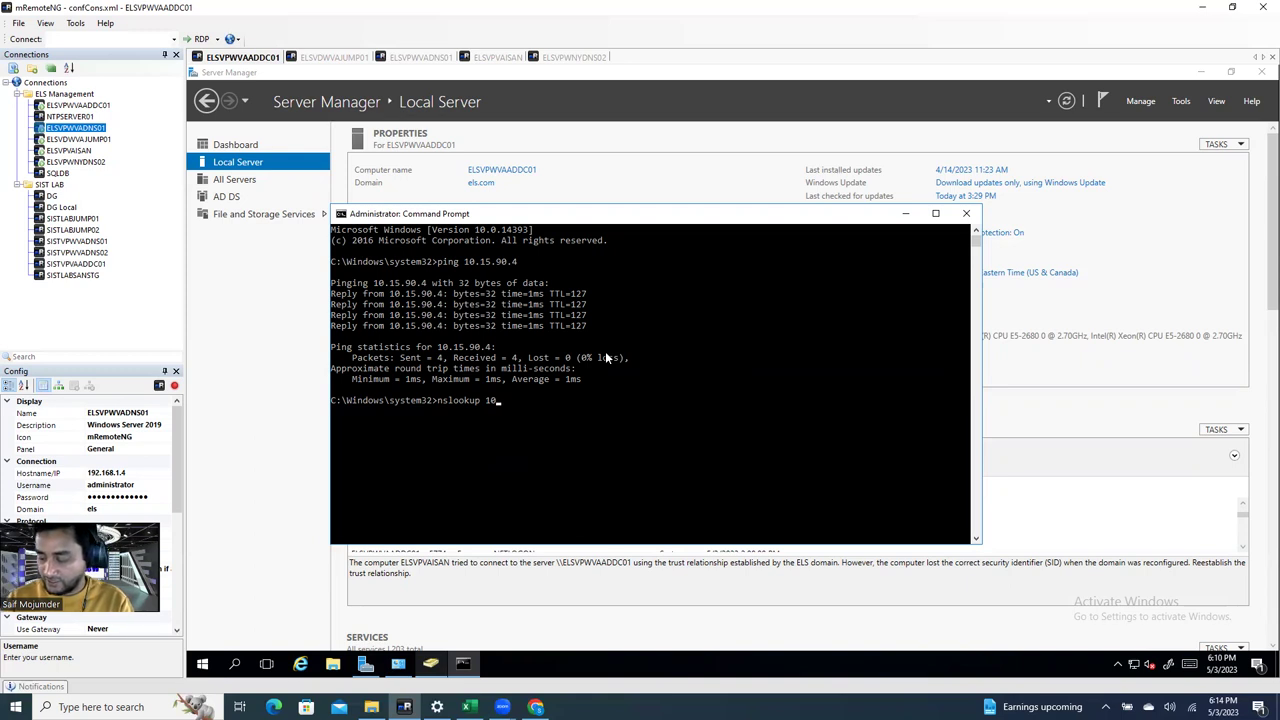
{"action": "type", "text": ".15.90.4"}
{"action": "key", "text": "Return"}
{"action": "key", "text": "Return"}
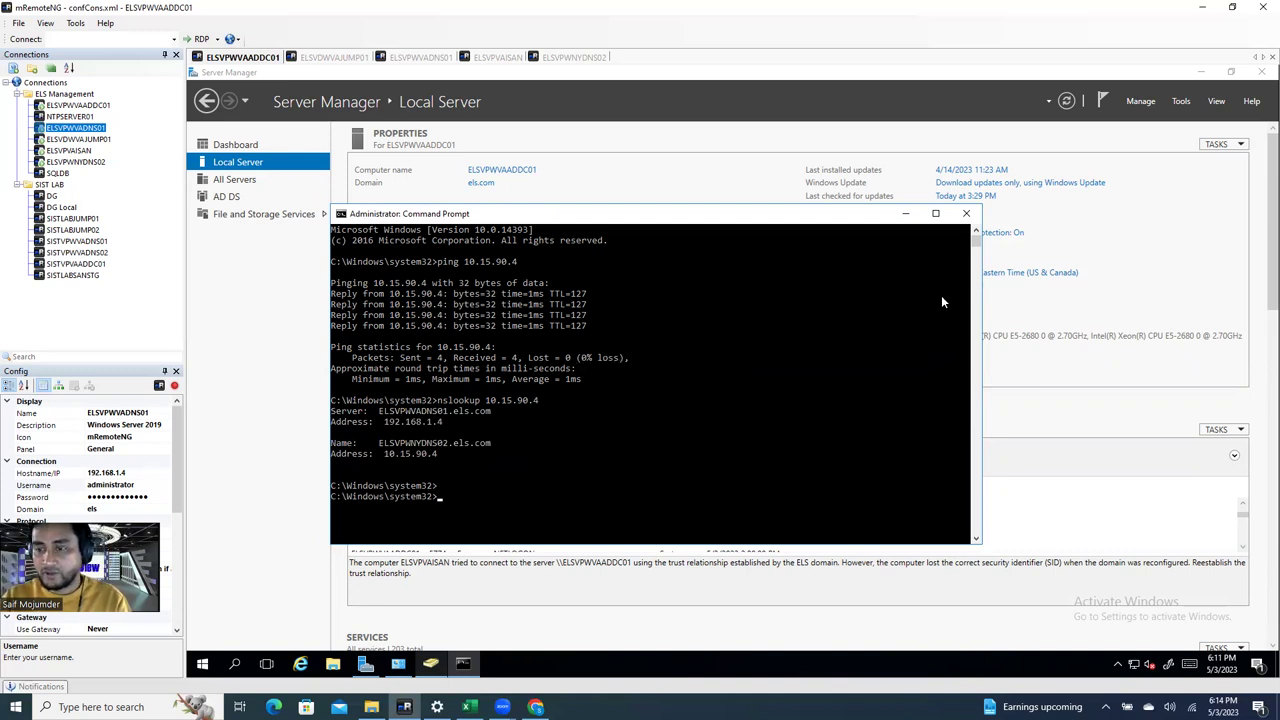
{"action": "left_click", "coordinate": [574, 57]}
- In System Properties, set the computer to be a member of domain els.com
{"action": "left_click", "coordinate": [888, 196]}
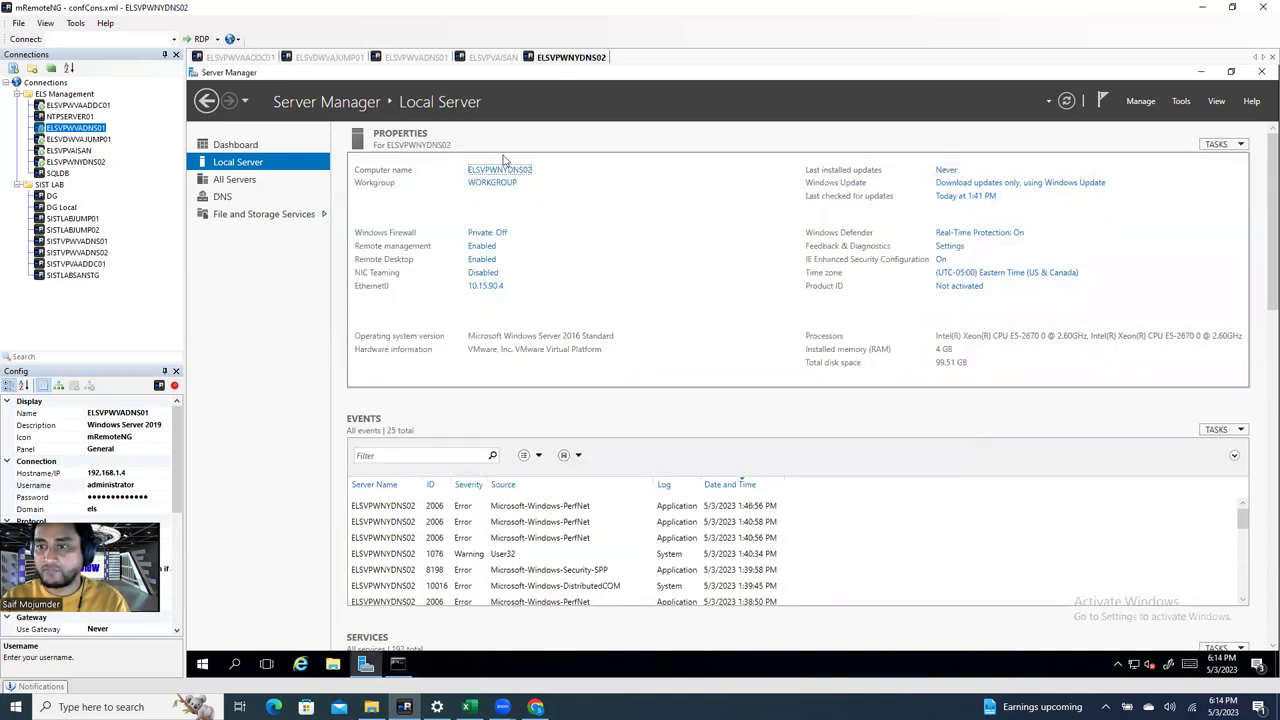
{"action": "left_click", "coordinate": [505, 171]}
{"action": "left_click", "coordinate": [432, 246]}
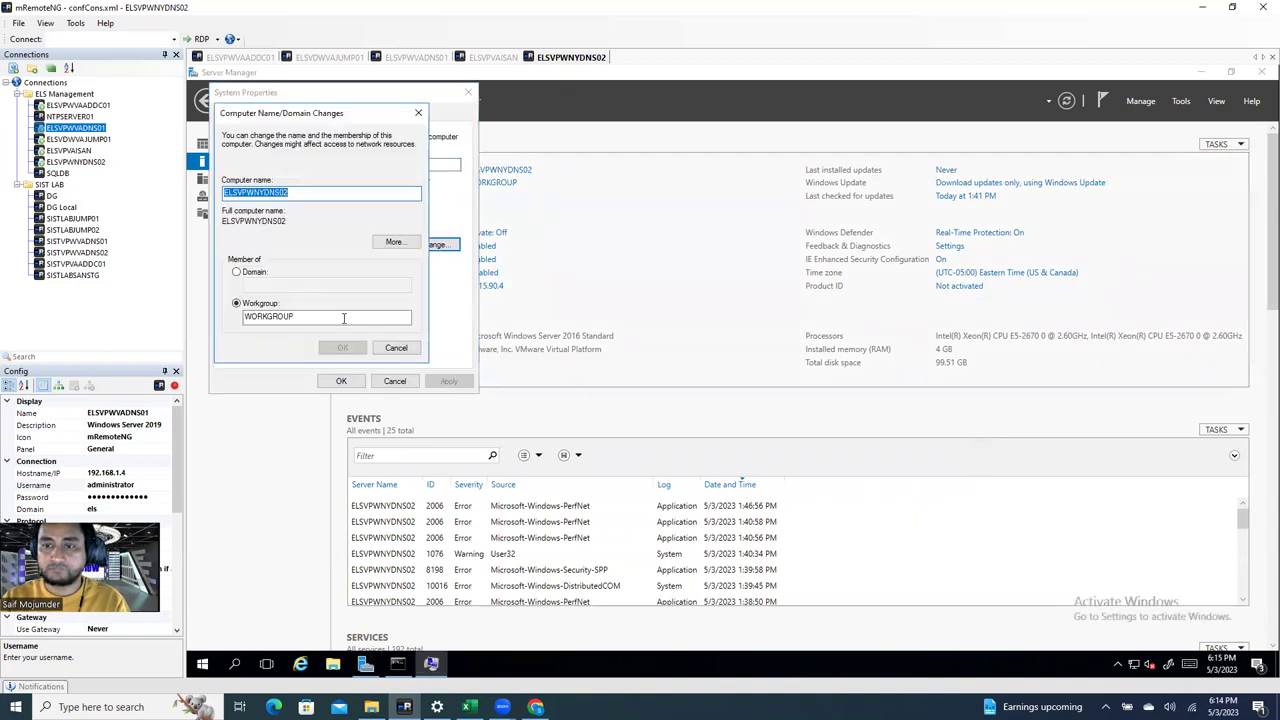
{"action": "left_click", "coordinate": [252, 273]}
{"action": "left_click", "coordinate": [269, 285]}
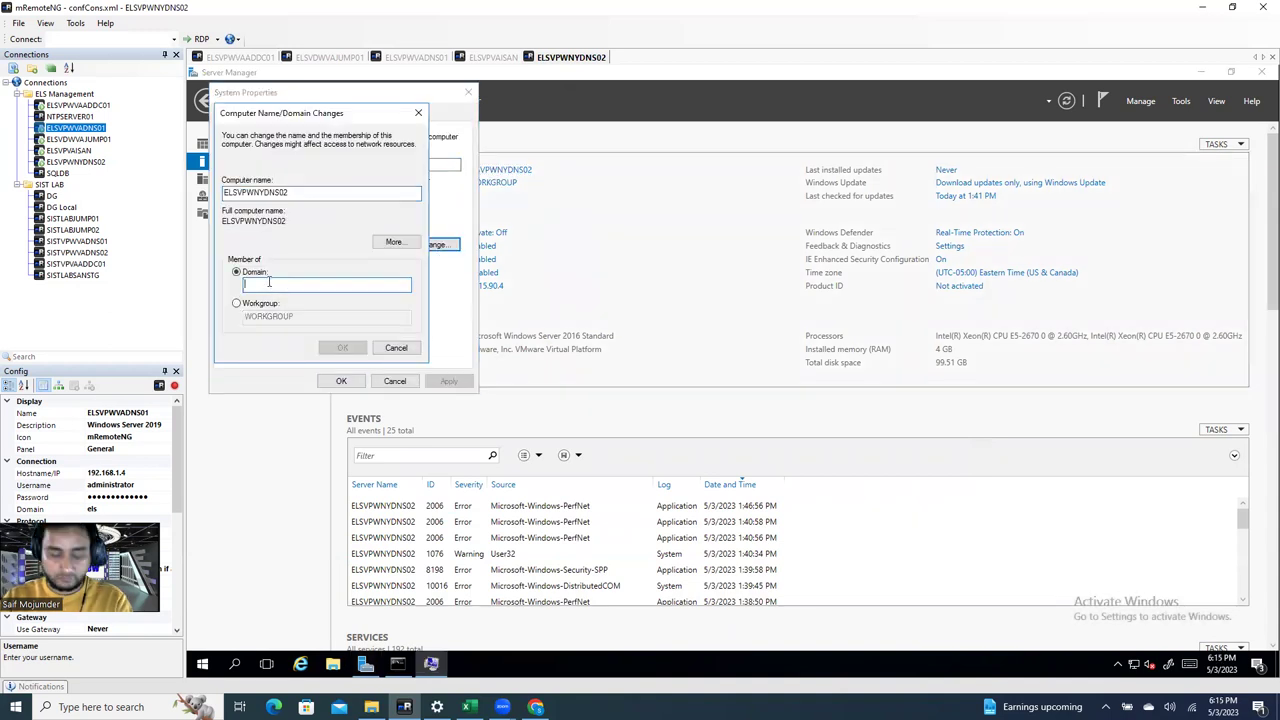
{"action": "type", "text": "els.com"}
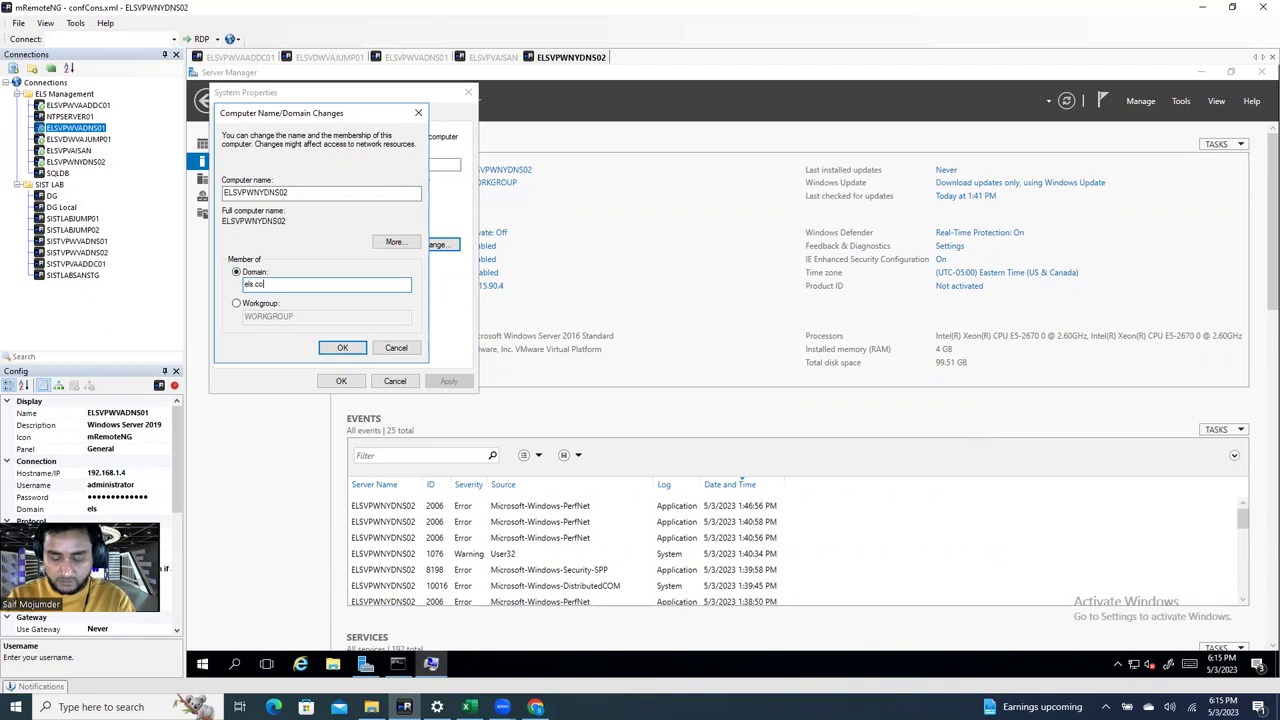
{"action": "left_click", "coordinate": [340, 347]}
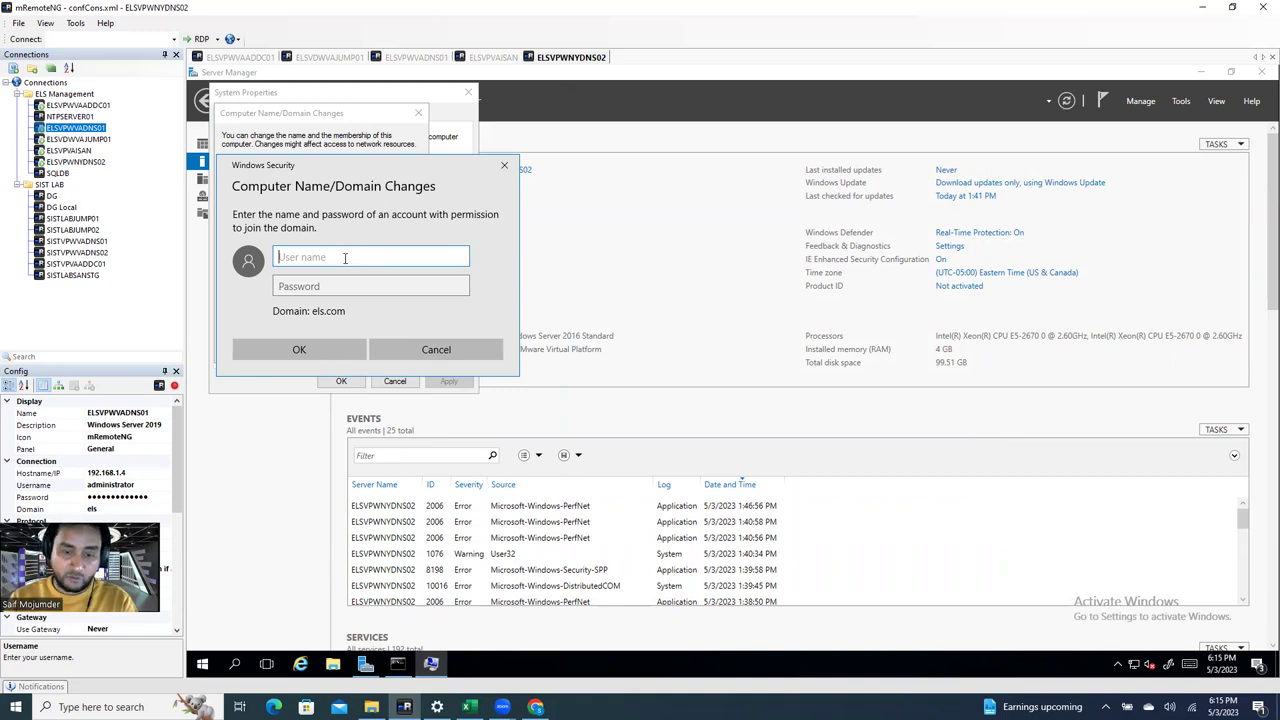
- Enter the els.com domain administrator user name and password to authorize the join
{"action": "type", "text": "adminis"}
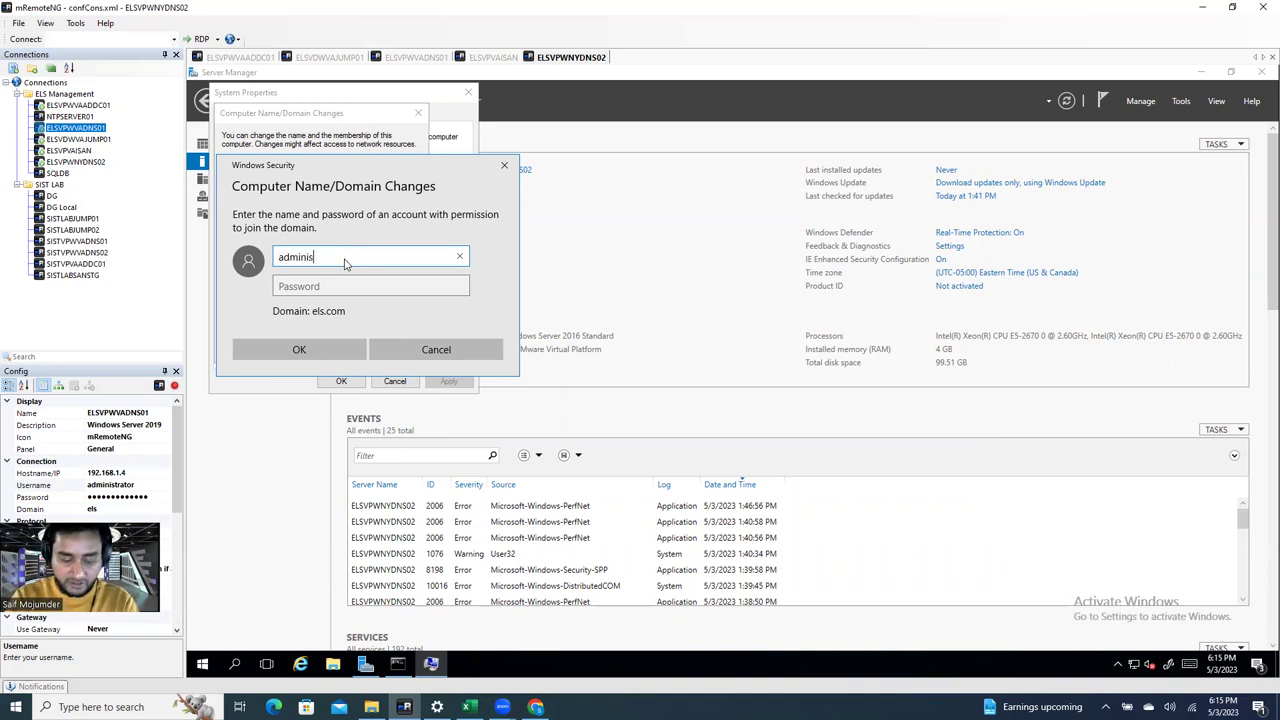
{"action": "type", "text": "trator"}
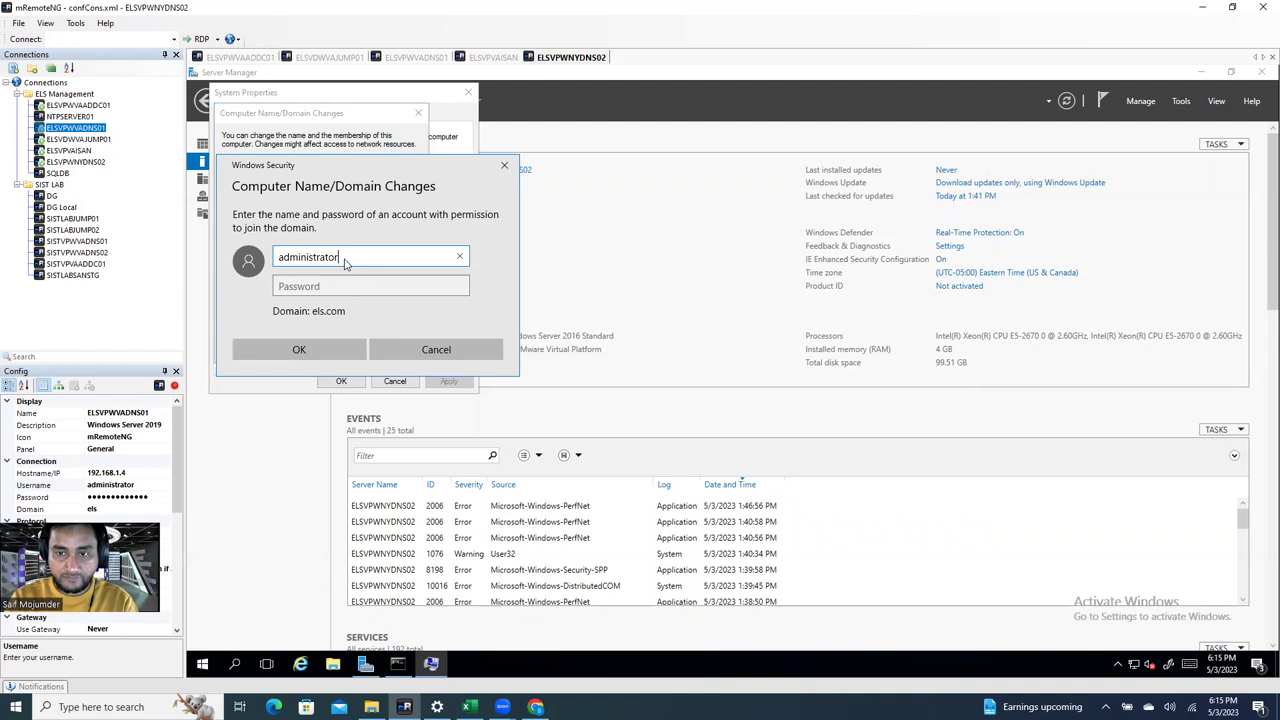
{"action": "type", "text": "@els"}
{"action": "key", "text": "BackSpace"}
{"action": "key", "text": "BackSpace"}
{"action": "key", "text": "BackSpace"}
{"action": "key", "text": "BackSpace"}
{"action": "key", "text": "BackSpace"}
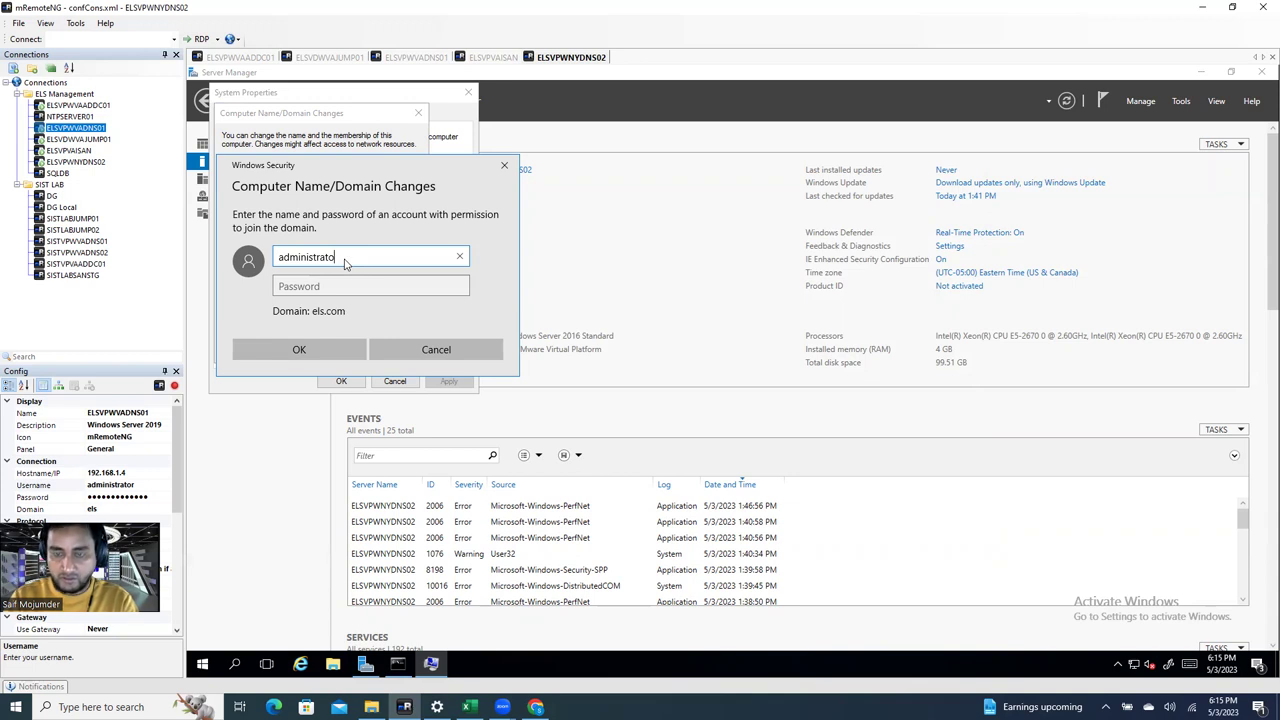
{"action": "type", "text": "r"}
{"action": "key", "text": "BackSpace"}
{"action": "type", "text": "r"}
{"action": "left_click", "coordinate": [359, 287]}
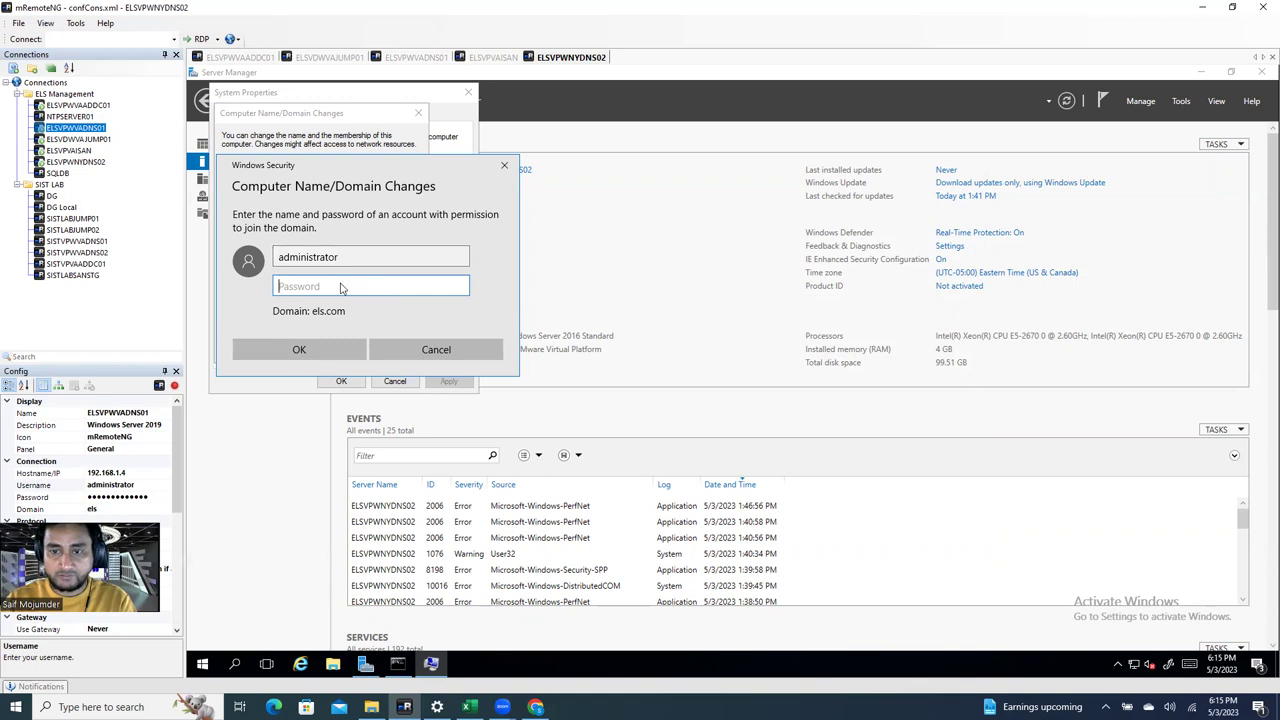
{"action": "left_click", "coordinate": [354, 258]}
{"action": "type", "text": "@e"}
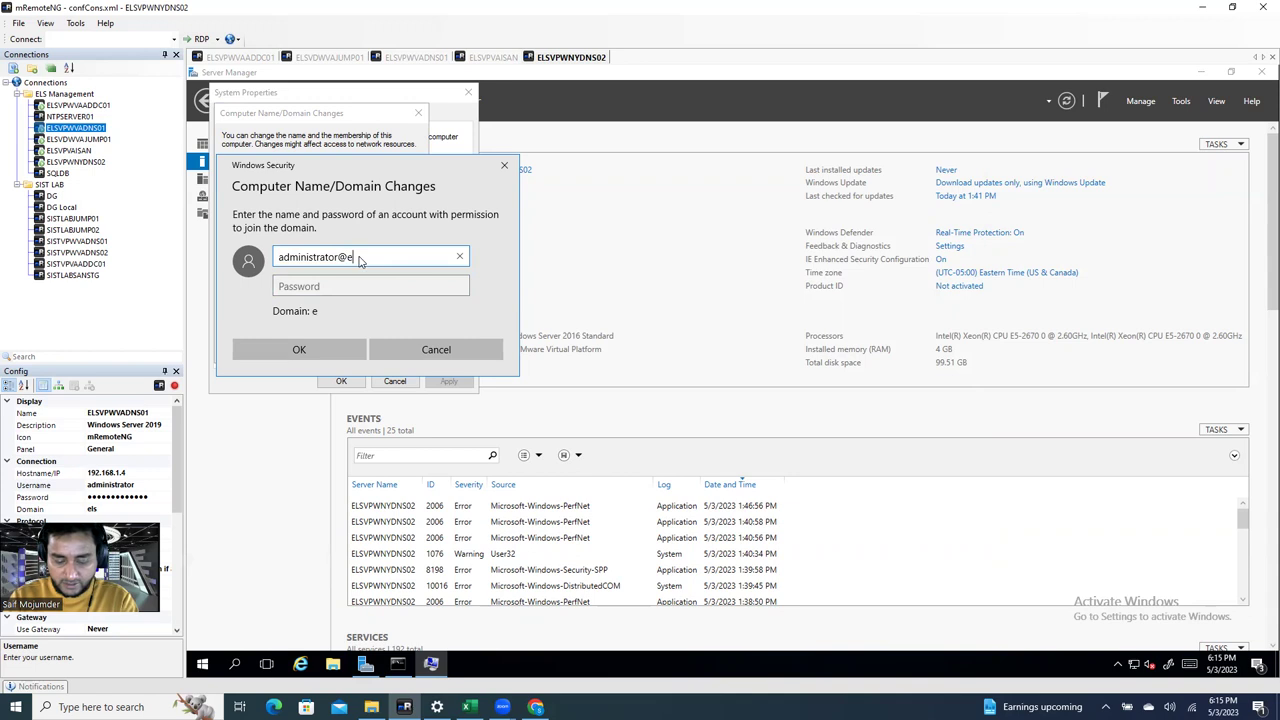
{"action": "type", "text": "ls.com"}
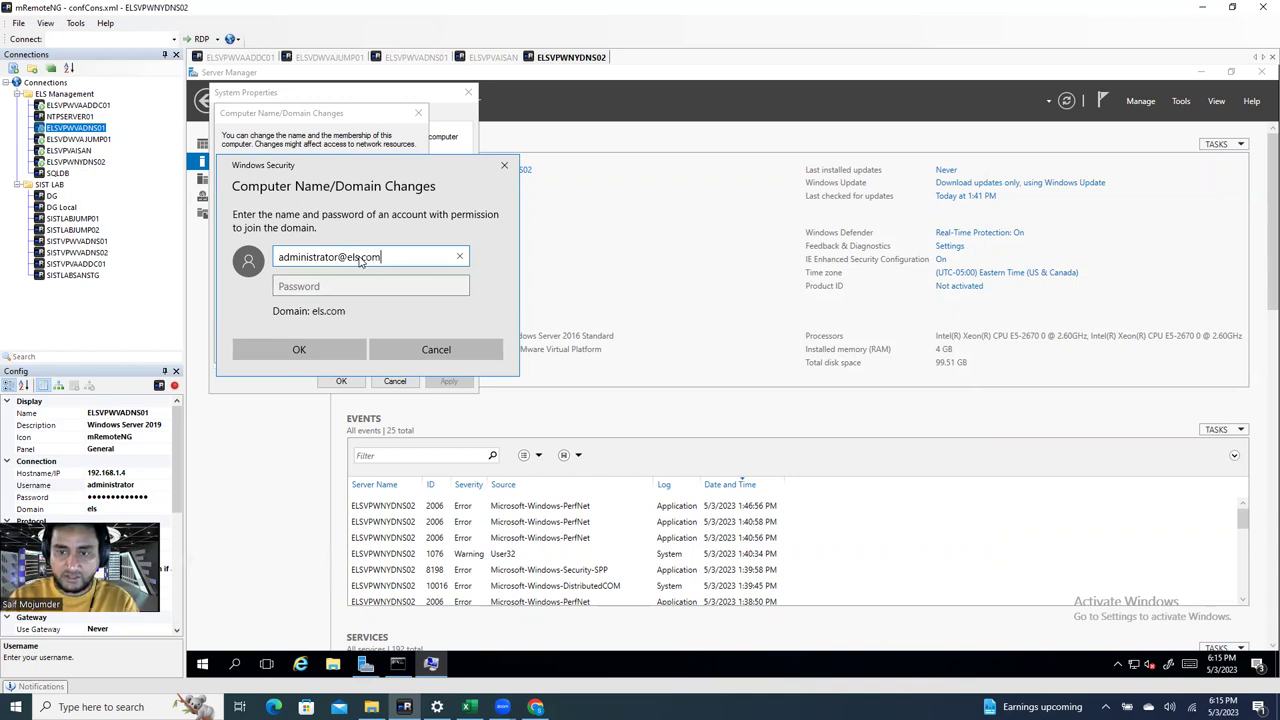
{"action": "left_click", "coordinate": [338, 291]}
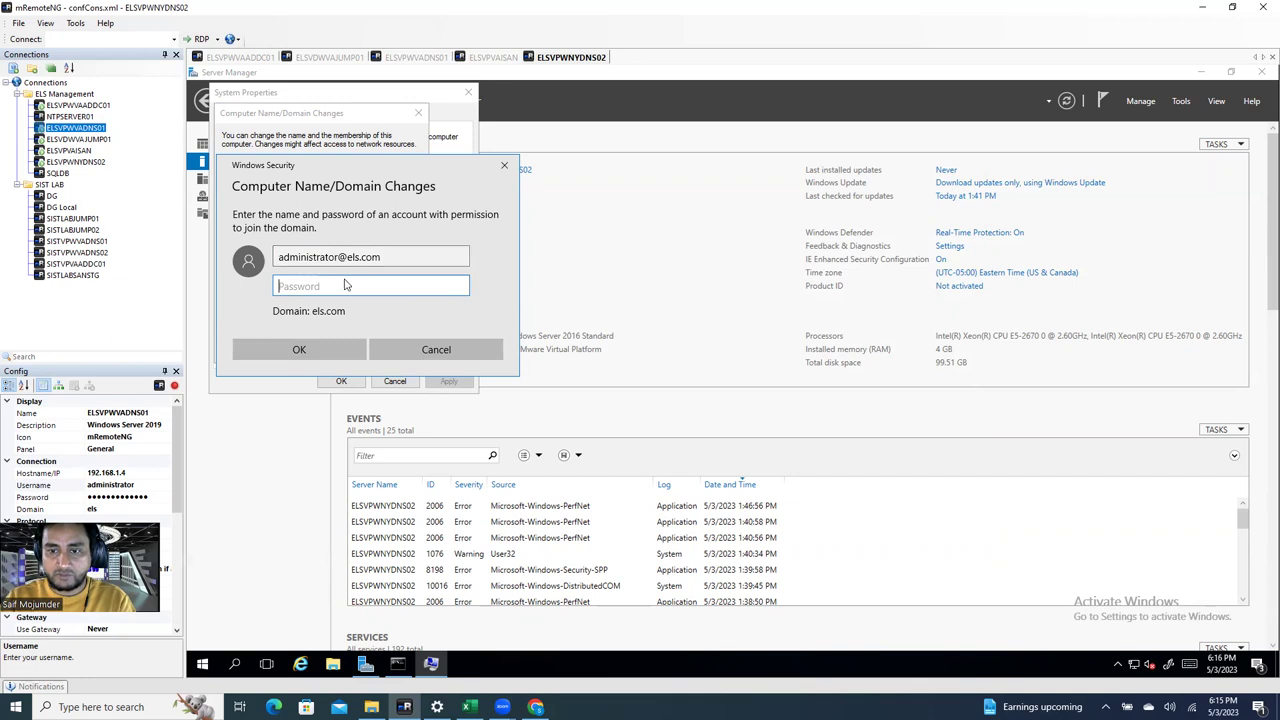
{"action": "type", "text": "*********"}
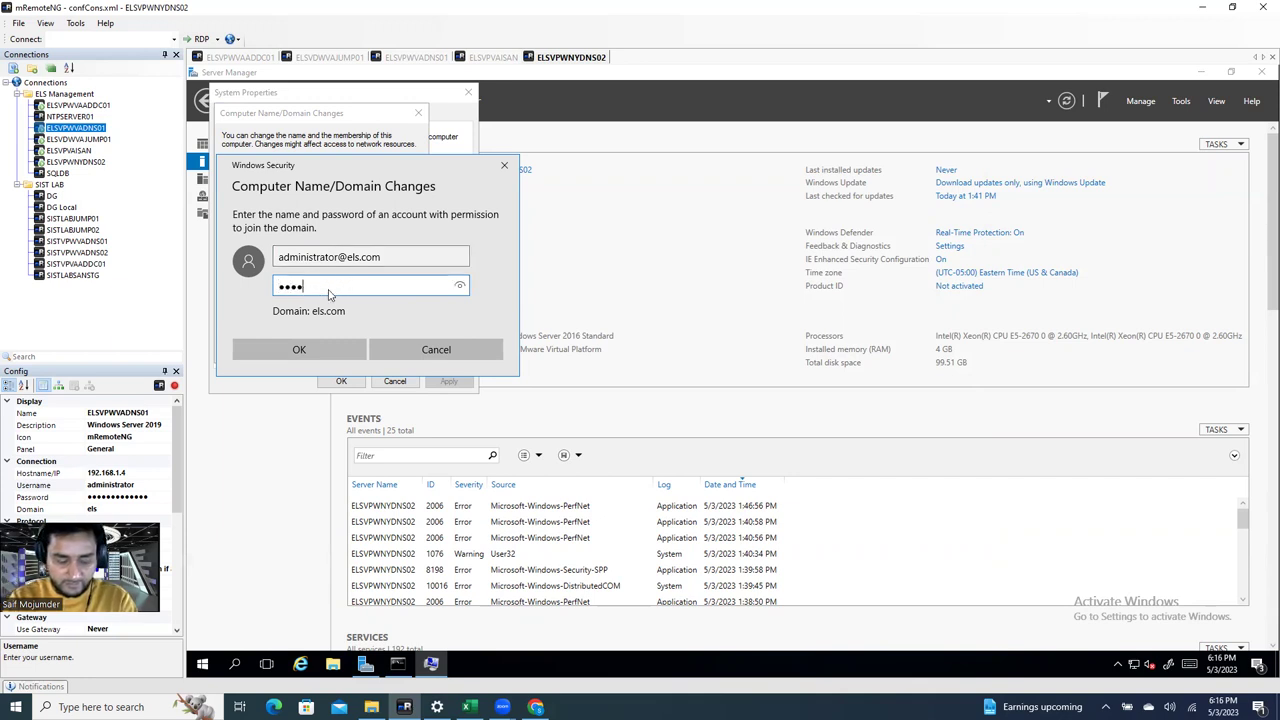
{"action": "type", "text": "*****"}
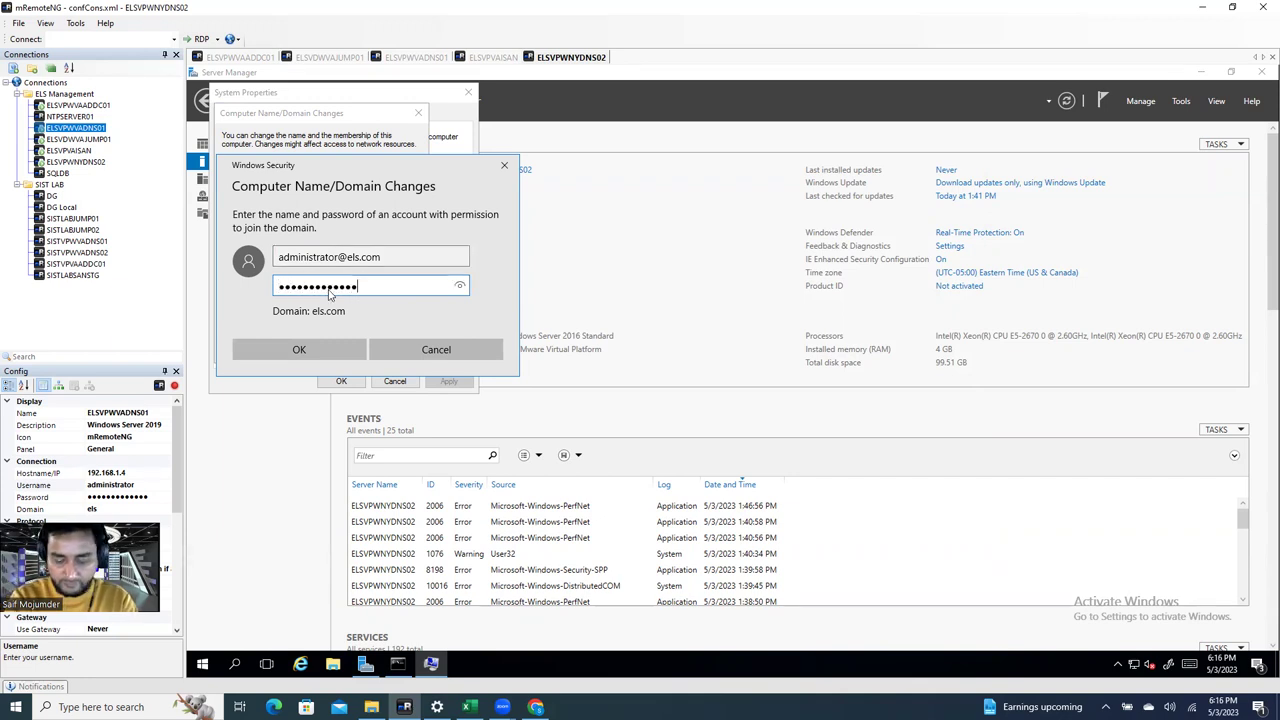
{"action": "left_click", "coordinate": [330, 350]}
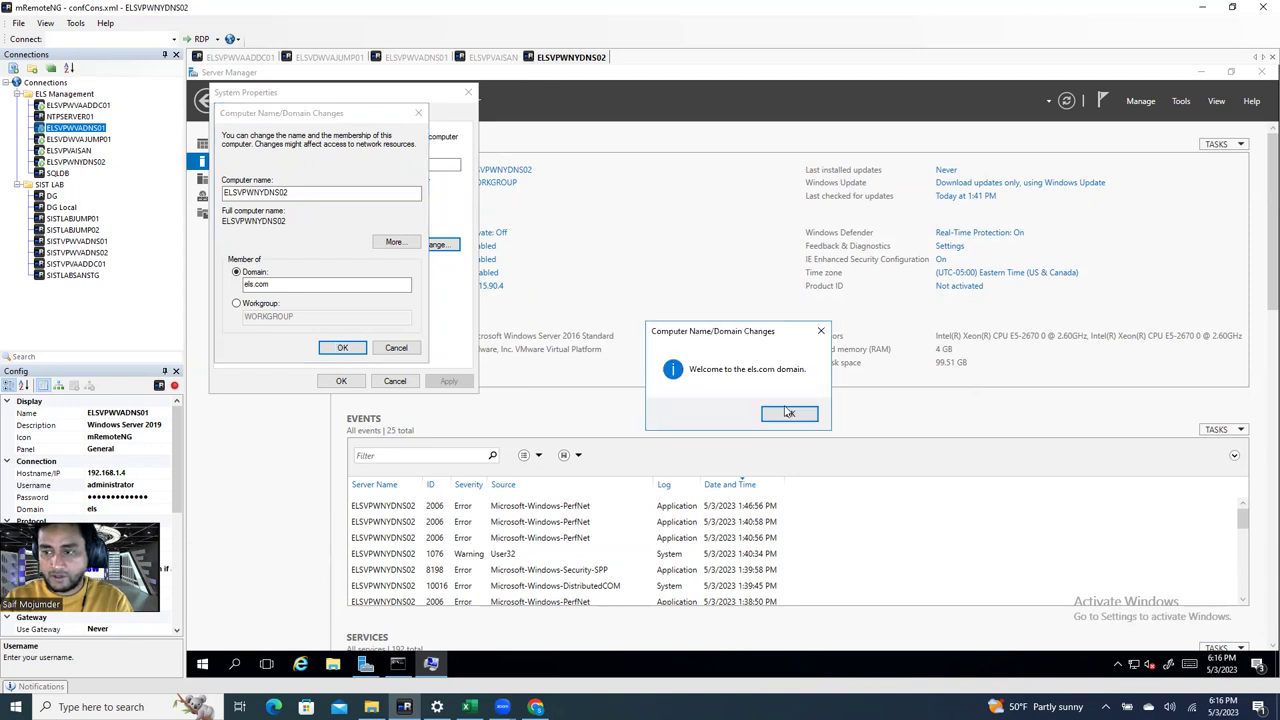
- Acknowledge the els.com welcome and restart-required notices and close System Properties
{"action": "left_click", "coordinate": [791, 415]}
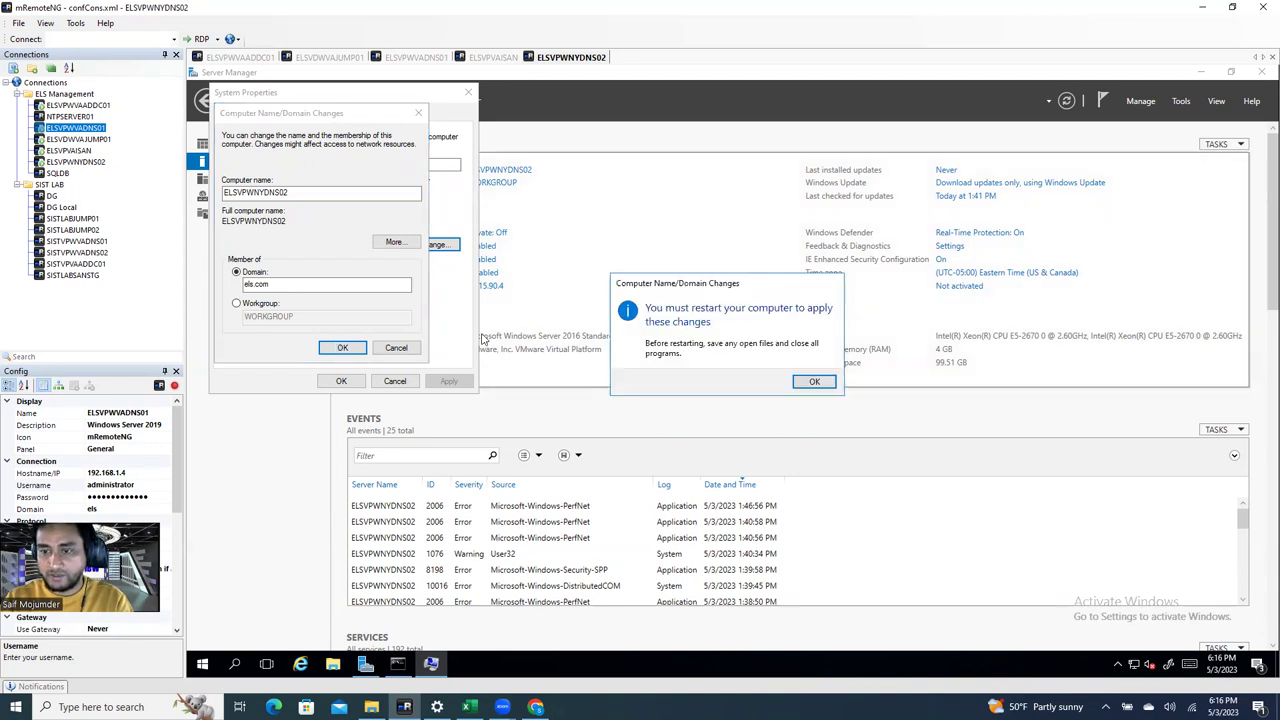
{"action": "left_click", "coordinate": [815, 383]}
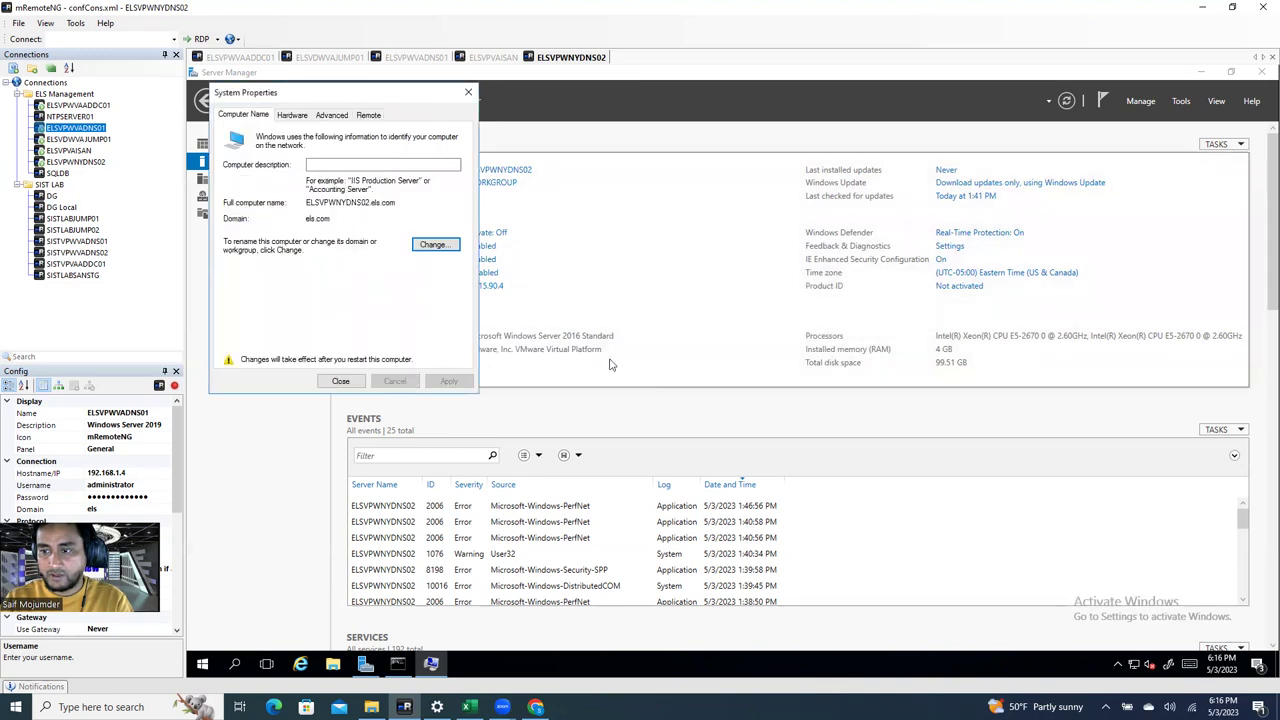
{"action": "left_click", "coordinate": [340, 380]}
- Restart ELSVPWNYDNS02 and confirm its computer account in ADUC's refreshed Computers list
{"action": "left_click", "coordinate": [716, 377]}
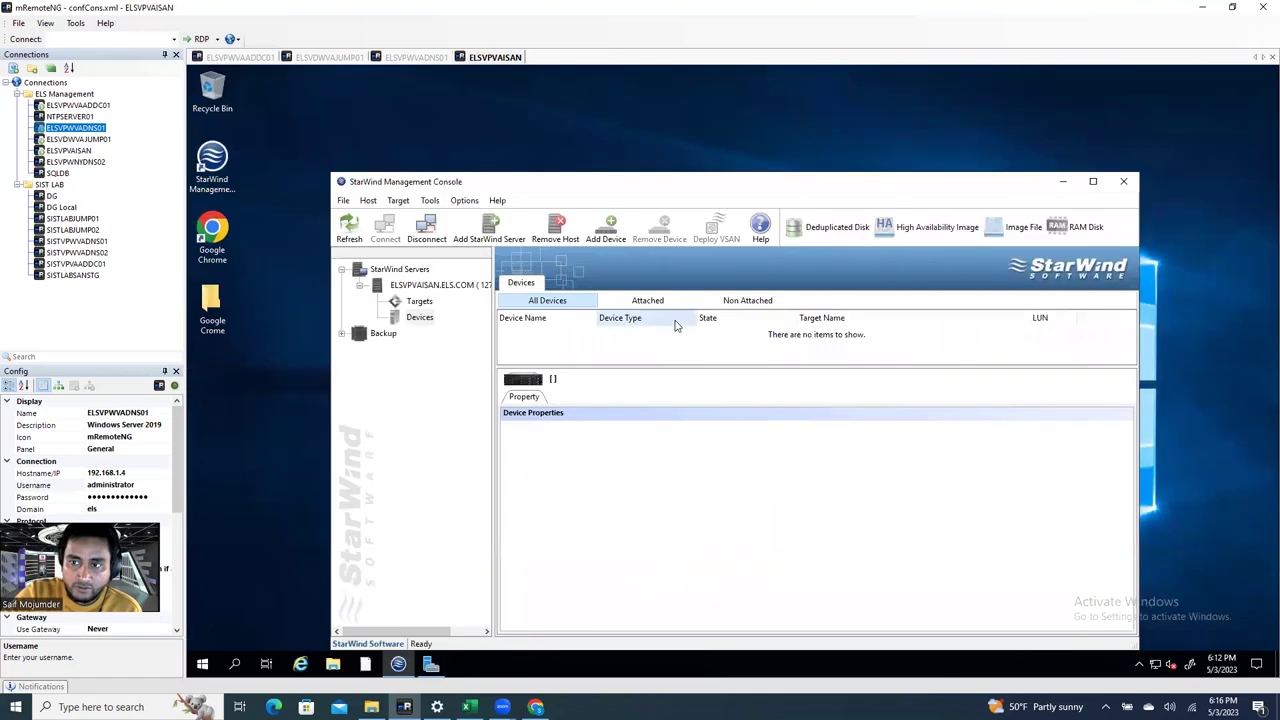
{"action": "left_click", "coordinate": [418, 57]}
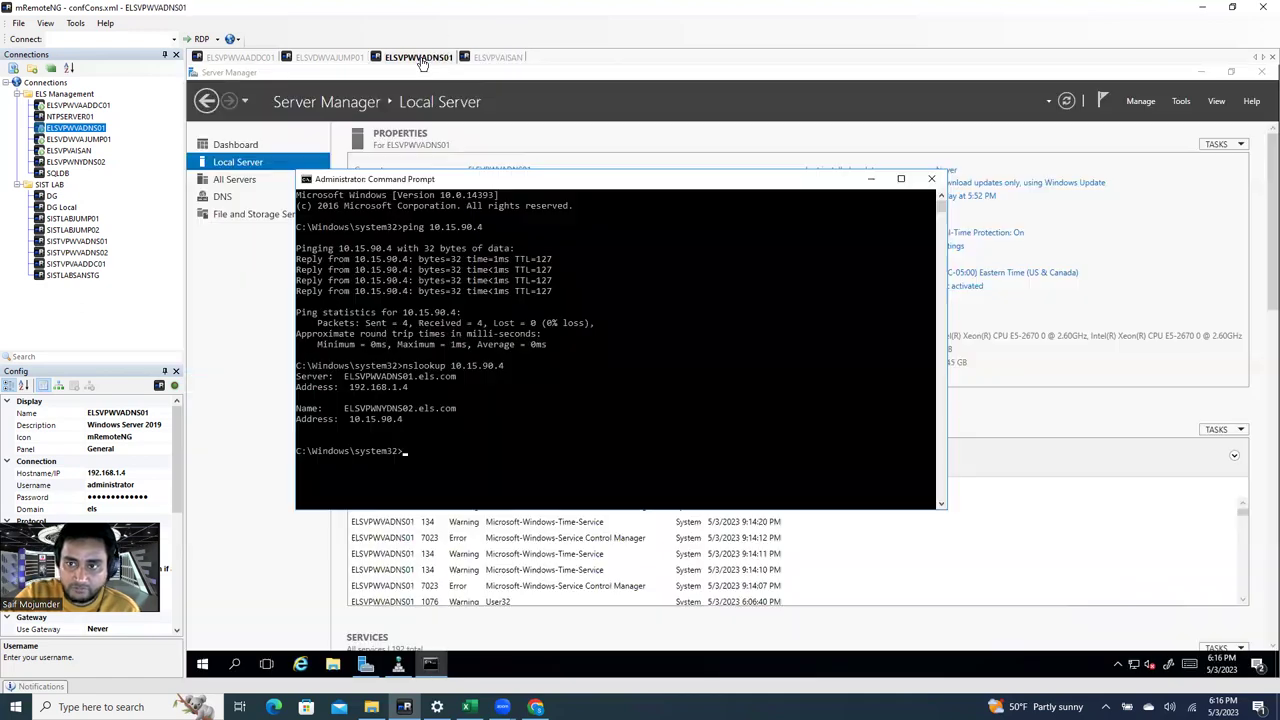
{"action": "left_click", "coordinate": [240, 57]}
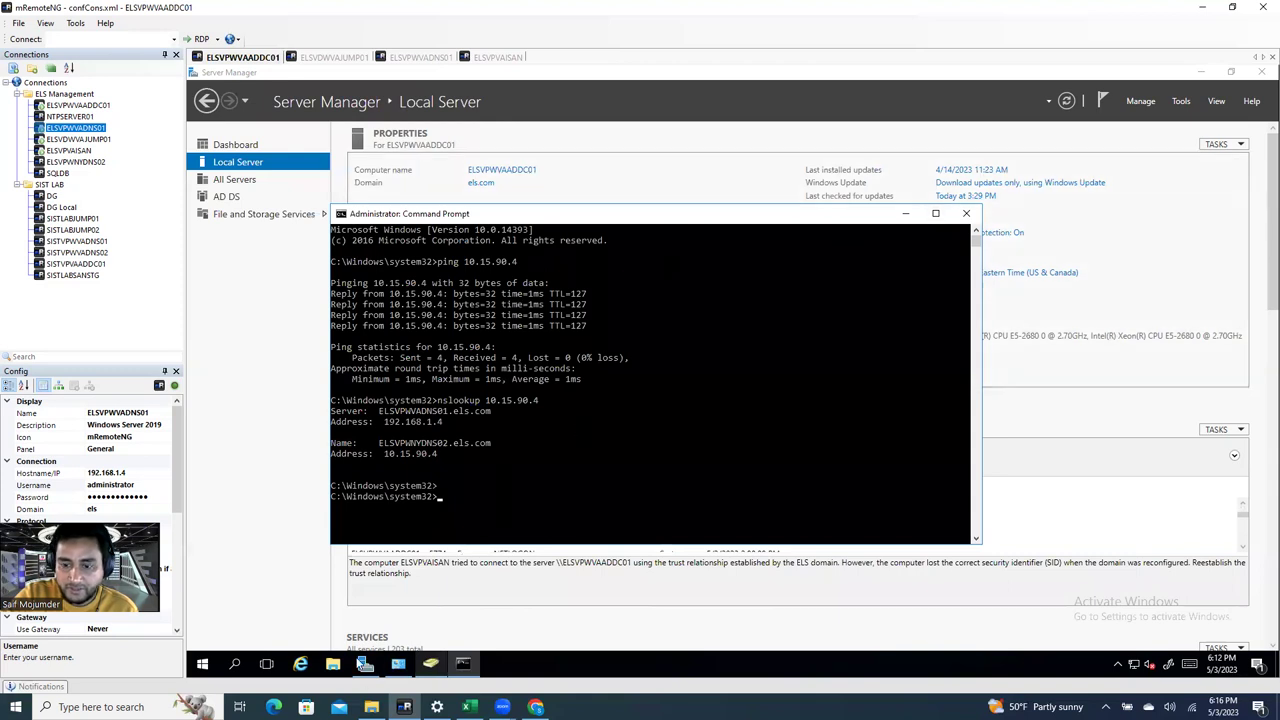
{"action": "left_click", "coordinate": [428, 666]}
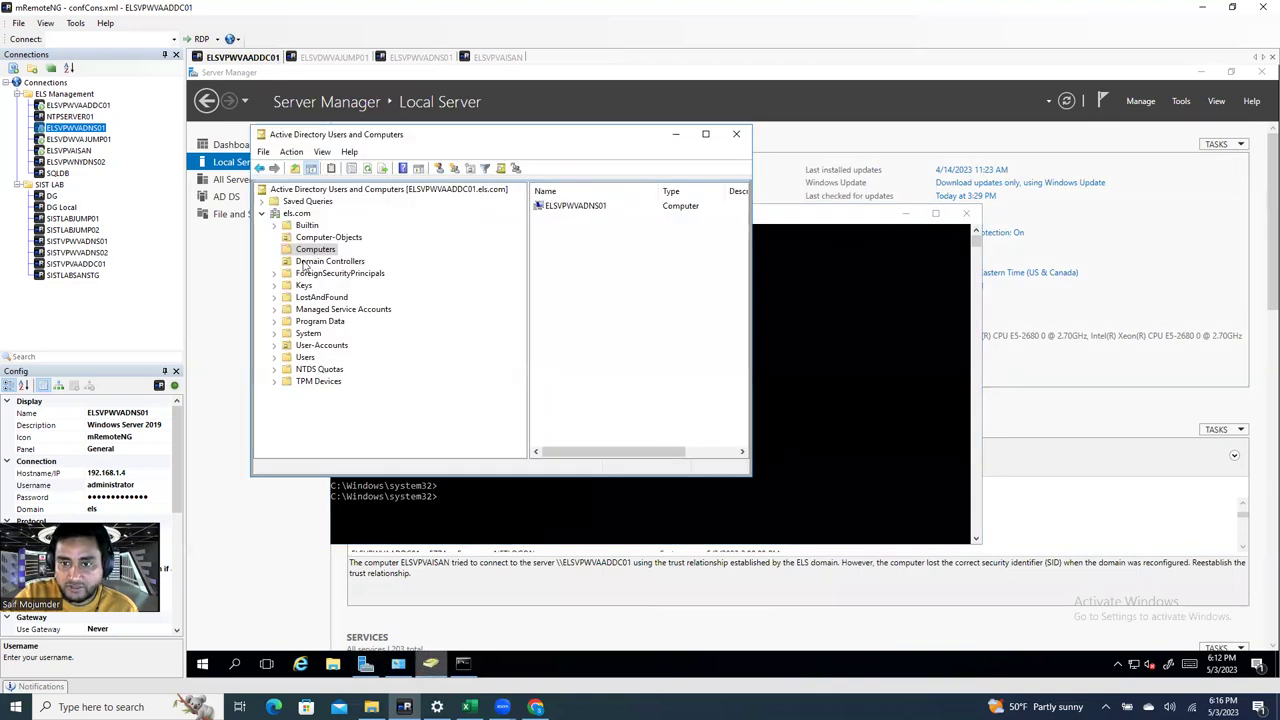
{"action": "left_click", "coordinate": [367, 168]}
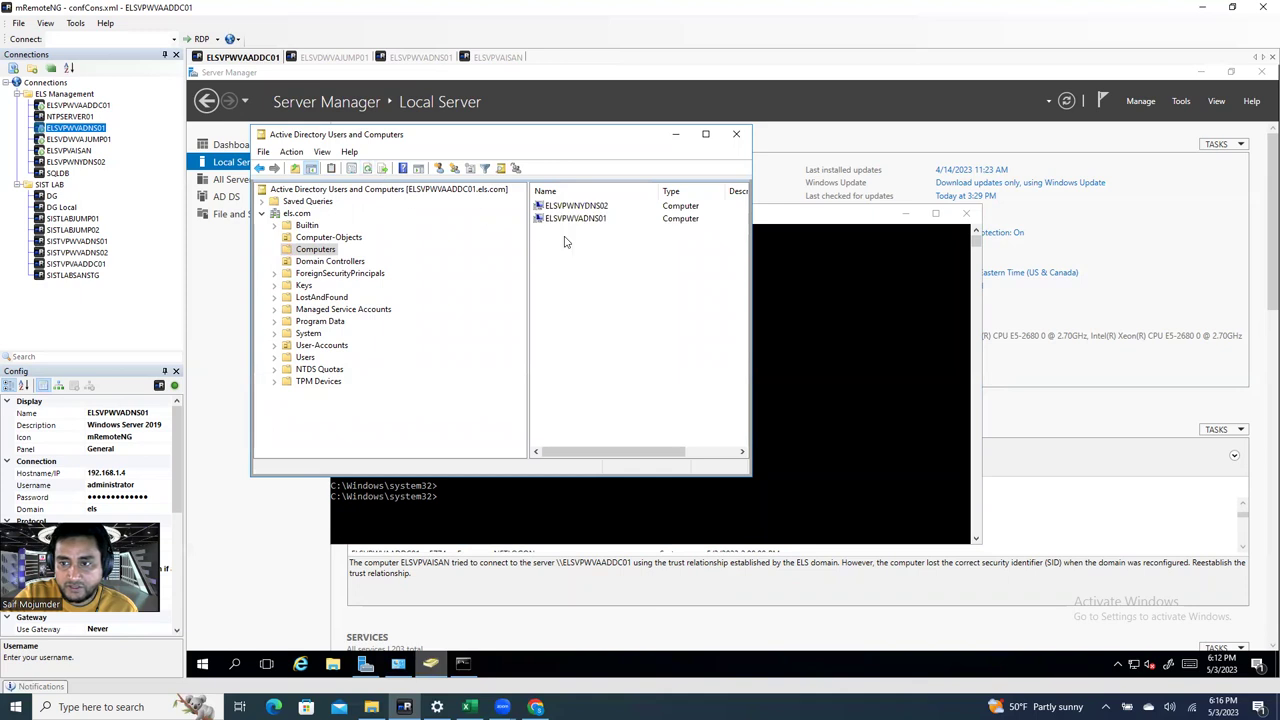
{"action": "double_click", "coordinate": [597, 205]}
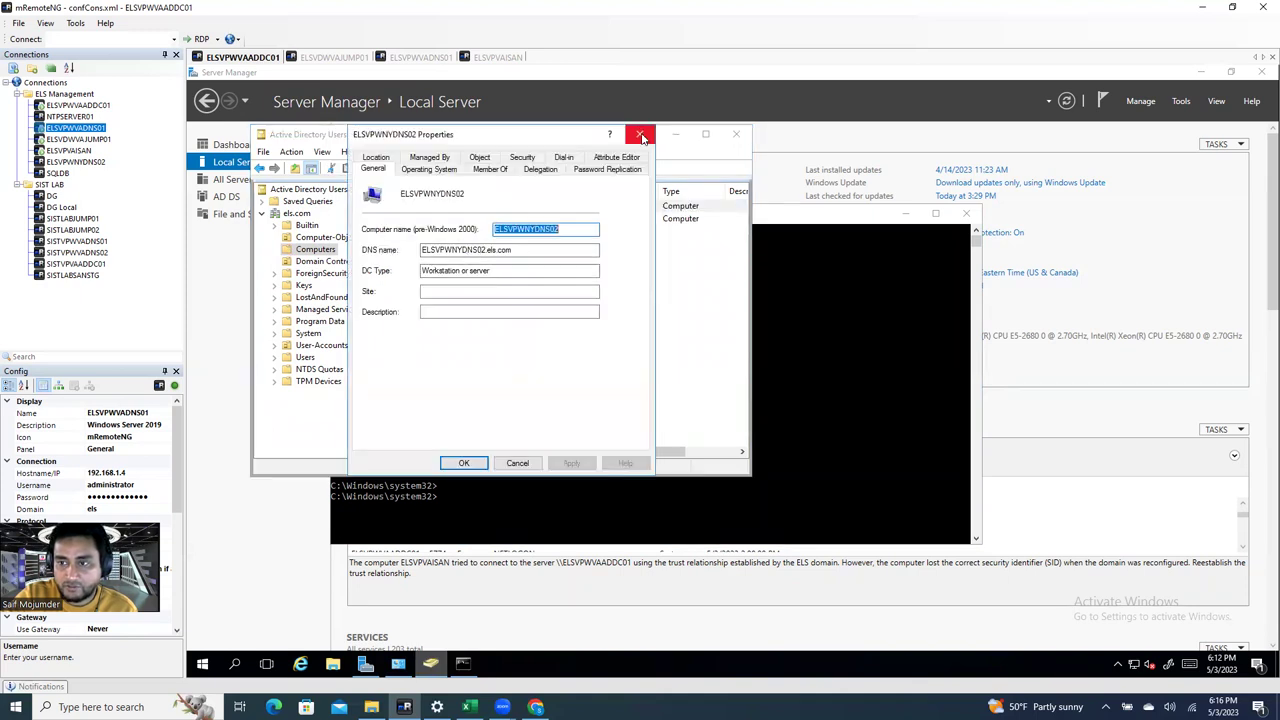
{"action": "left_click", "coordinate": [639, 133]}
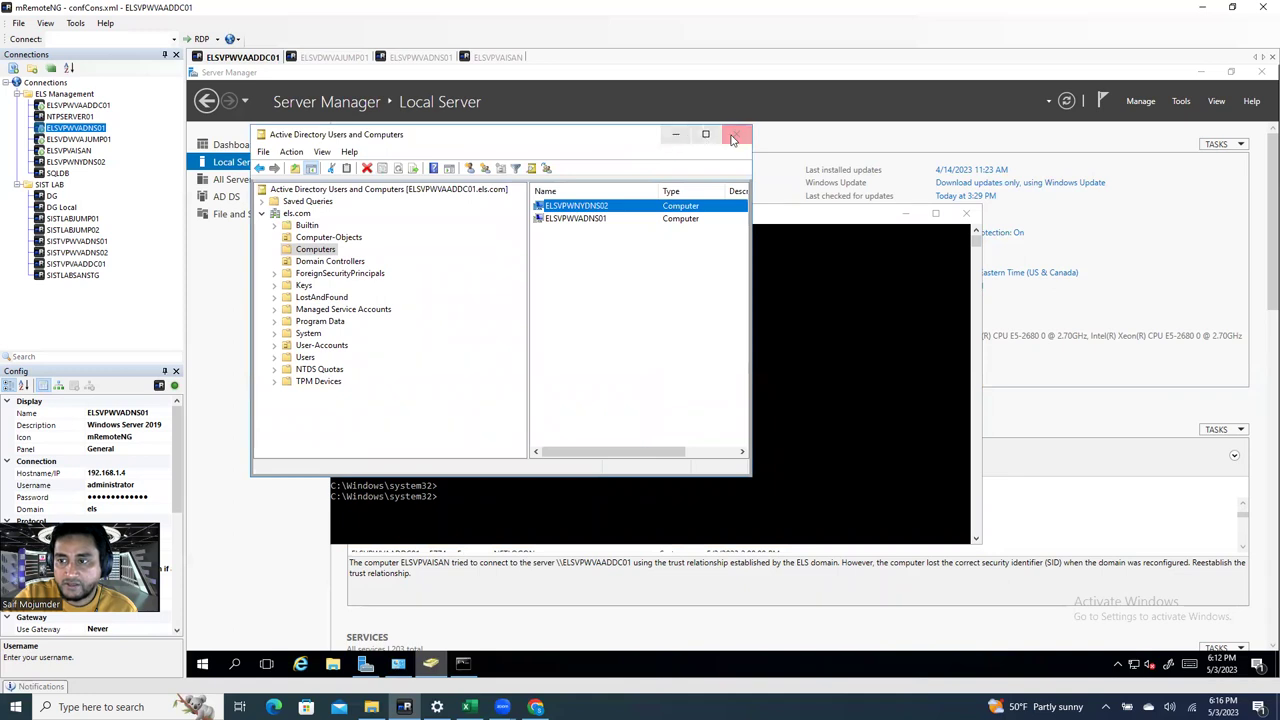
{"action": "left_click", "coordinate": [735, 134]}
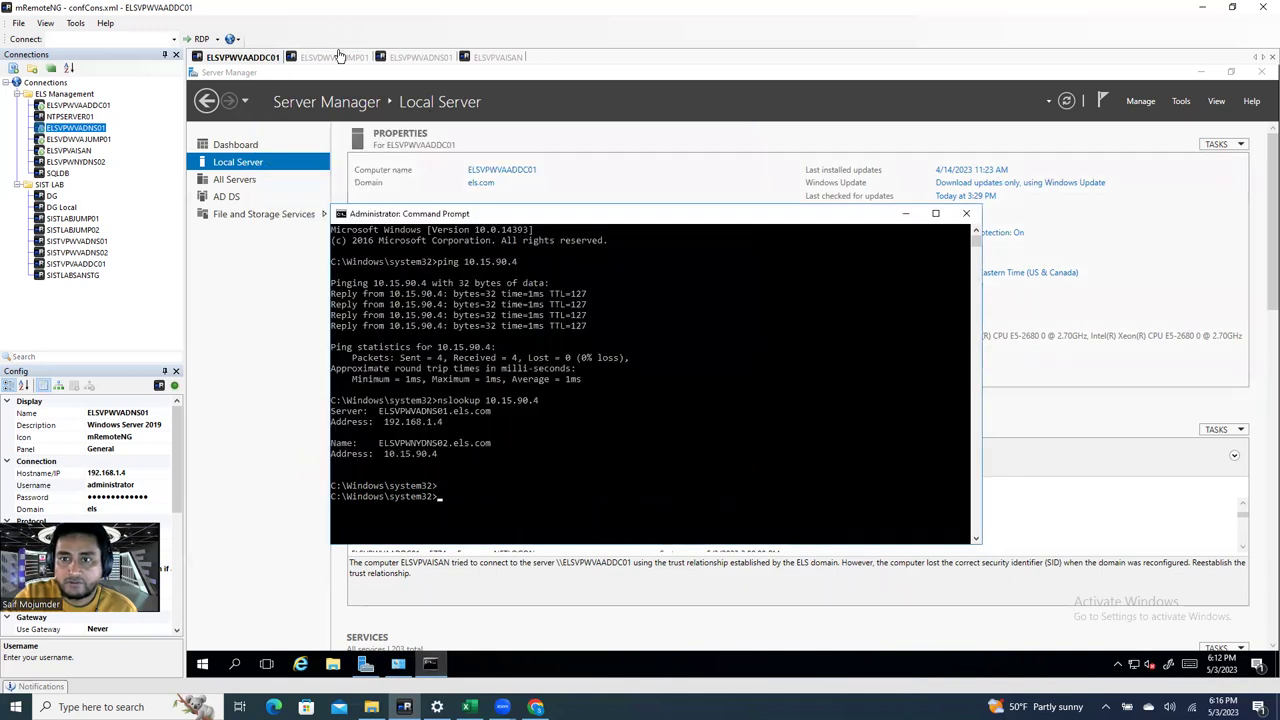
- Check the ELSVPWNYDNS02 VM console in ESXi, then return to ELSVPWVADNS01's Server Manager
{"action": "left_click", "coordinate": [333, 57]}
{"action": "left_click", "coordinate": [420, 57]}
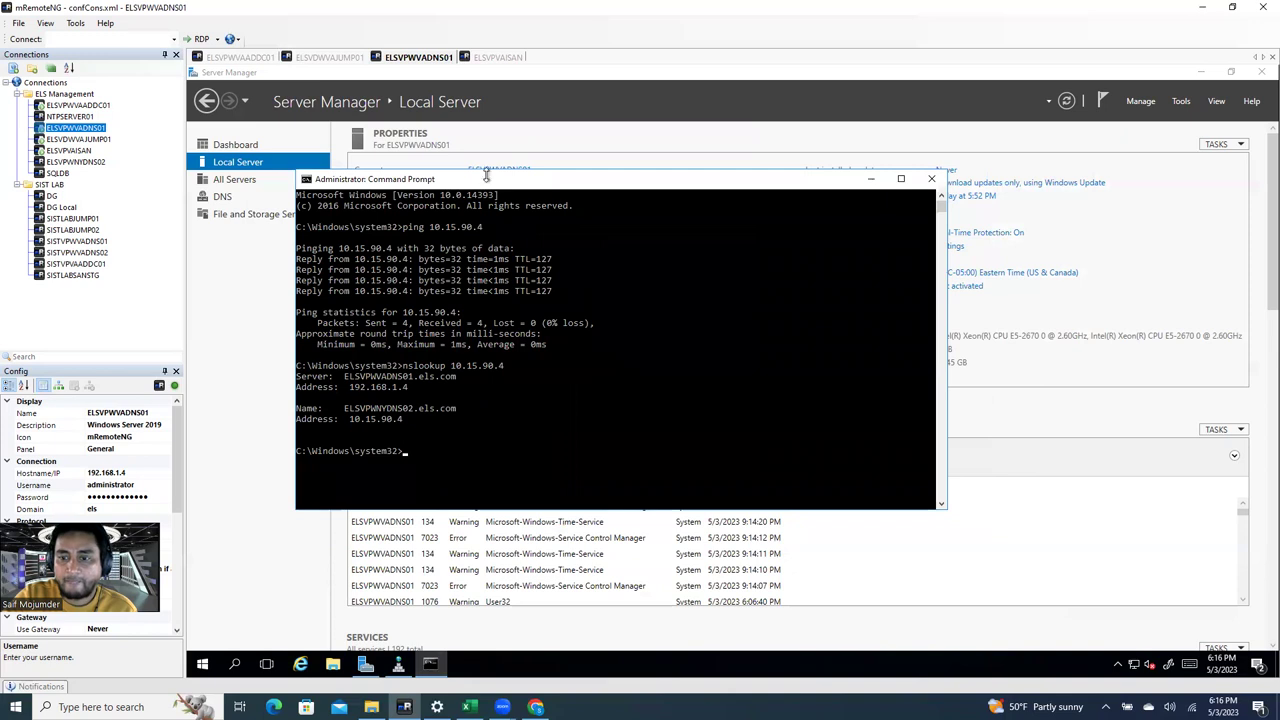
{"action": "left_click", "coordinate": [869, 179]}
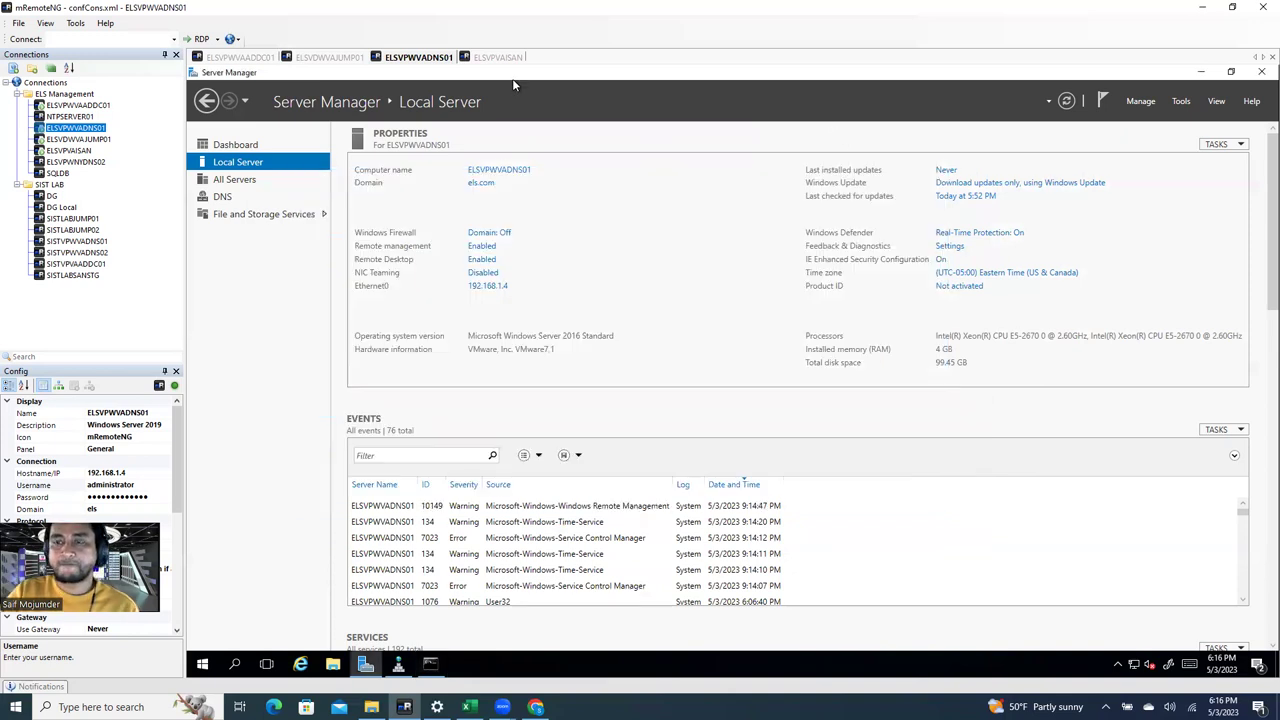
{"action": "left_click", "coordinate": [358, 60]}
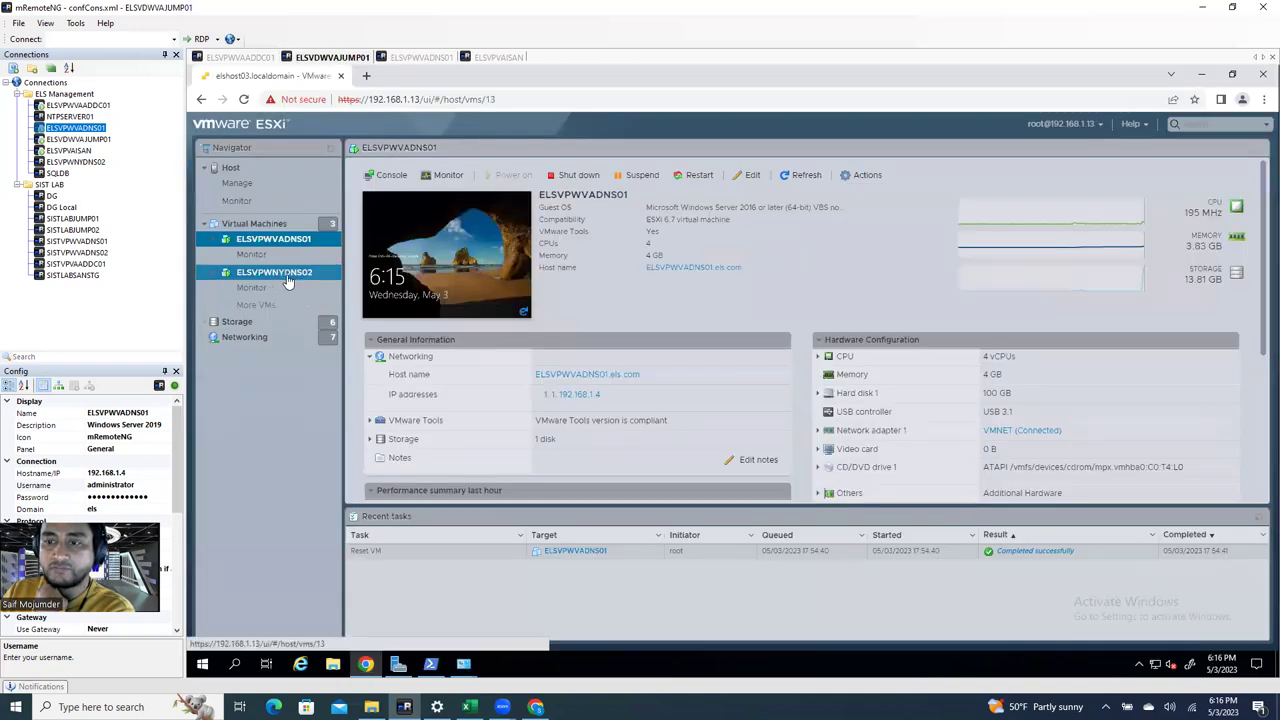
{"action": "left_click", "coordinate": [287, 277]}
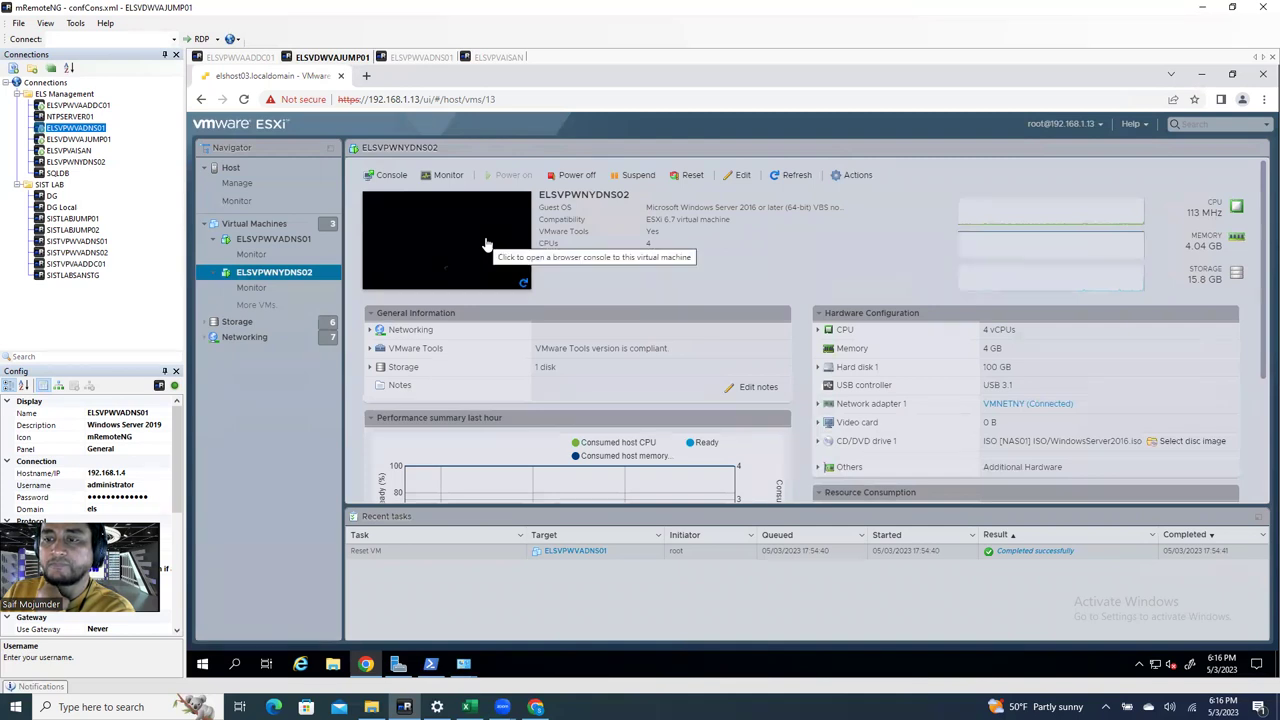
{"action": "left_click", "coordinate": [483, 242]}
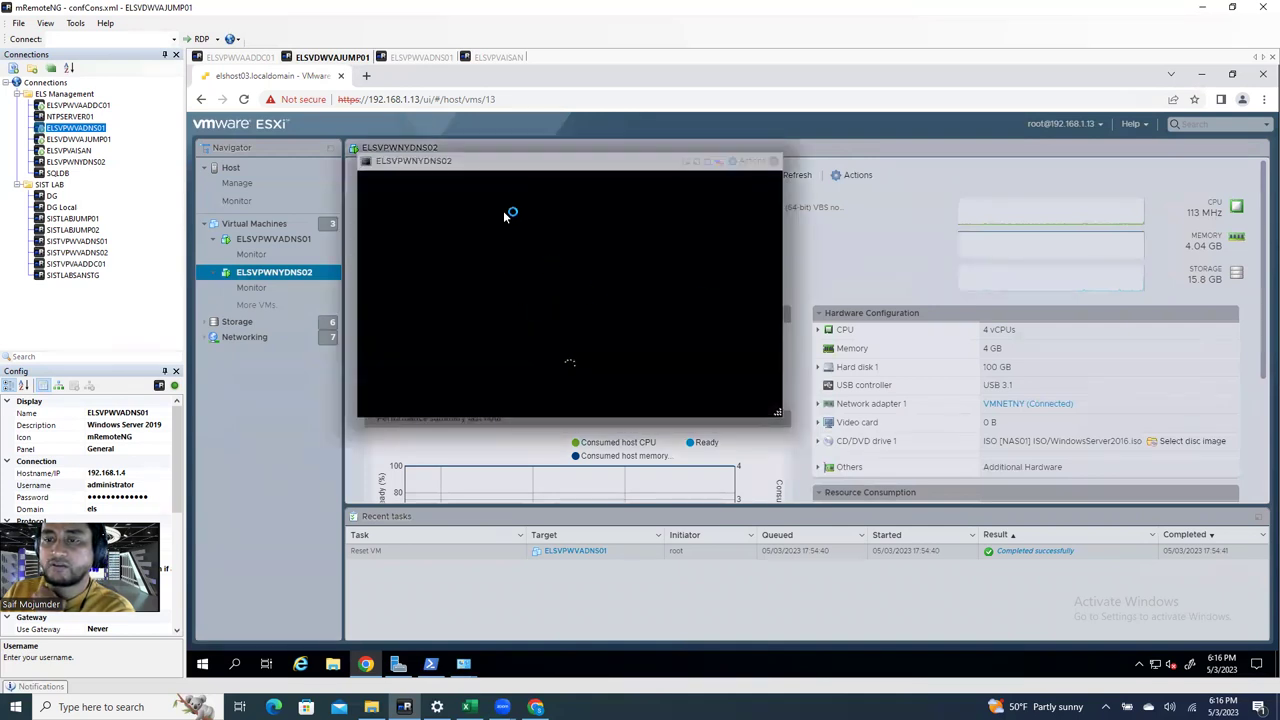
{"action": "left_click", "coordinate": [443, 58]}
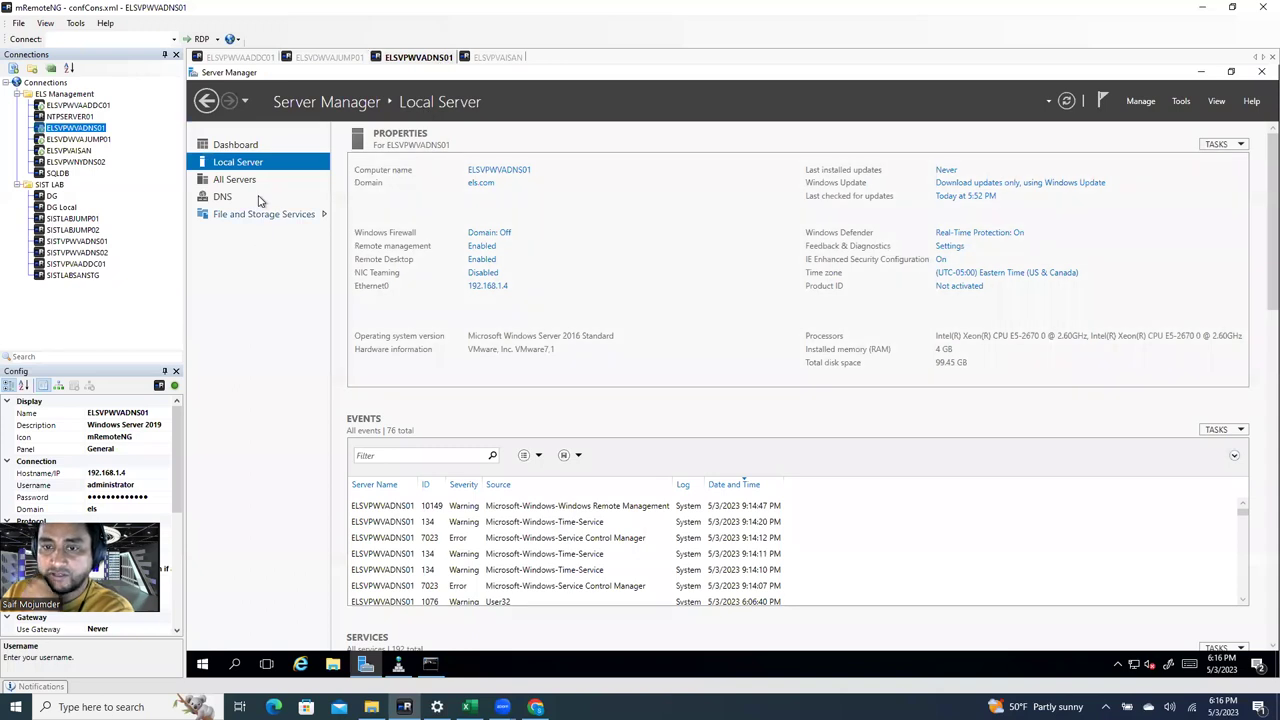
- Review the els.com zone's transfer list for ELSVPWNYDNS02, then select the 1.168.192.in-addr.arpa zone
{"action": "left_click", "coordinate": [398, 664]}
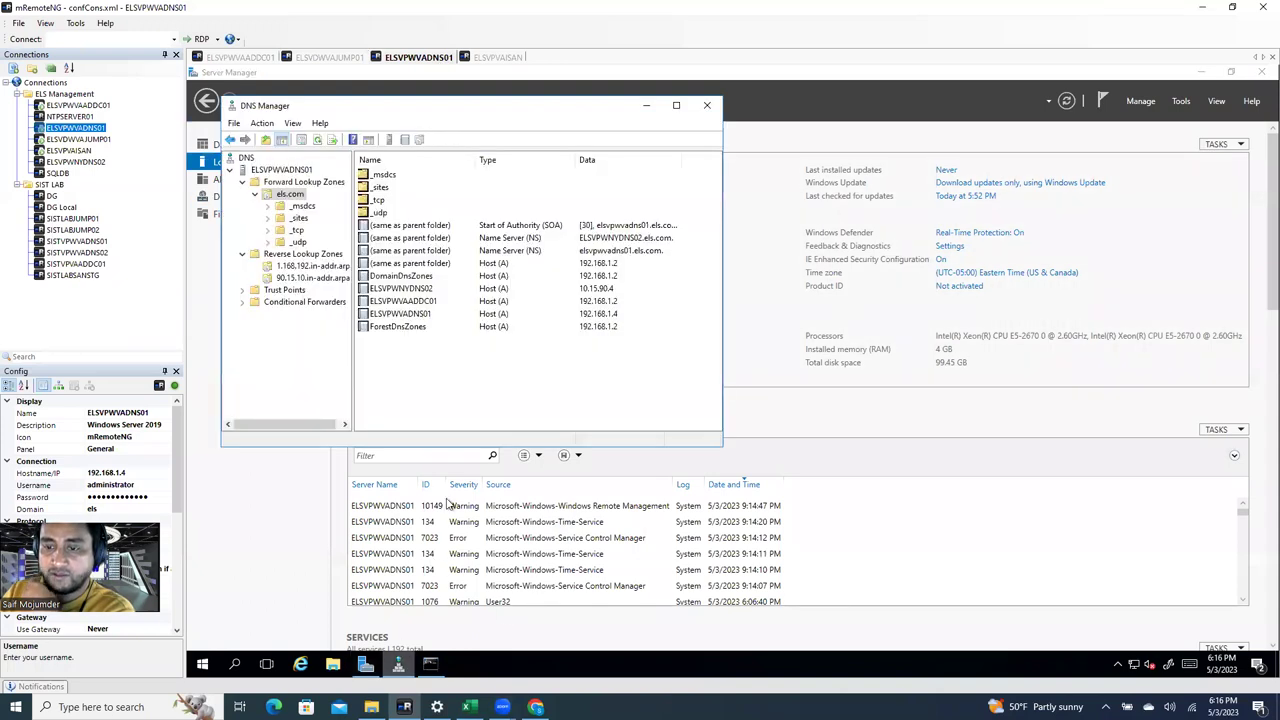
{"action": "double_click", "coordinate": [509, 229]}
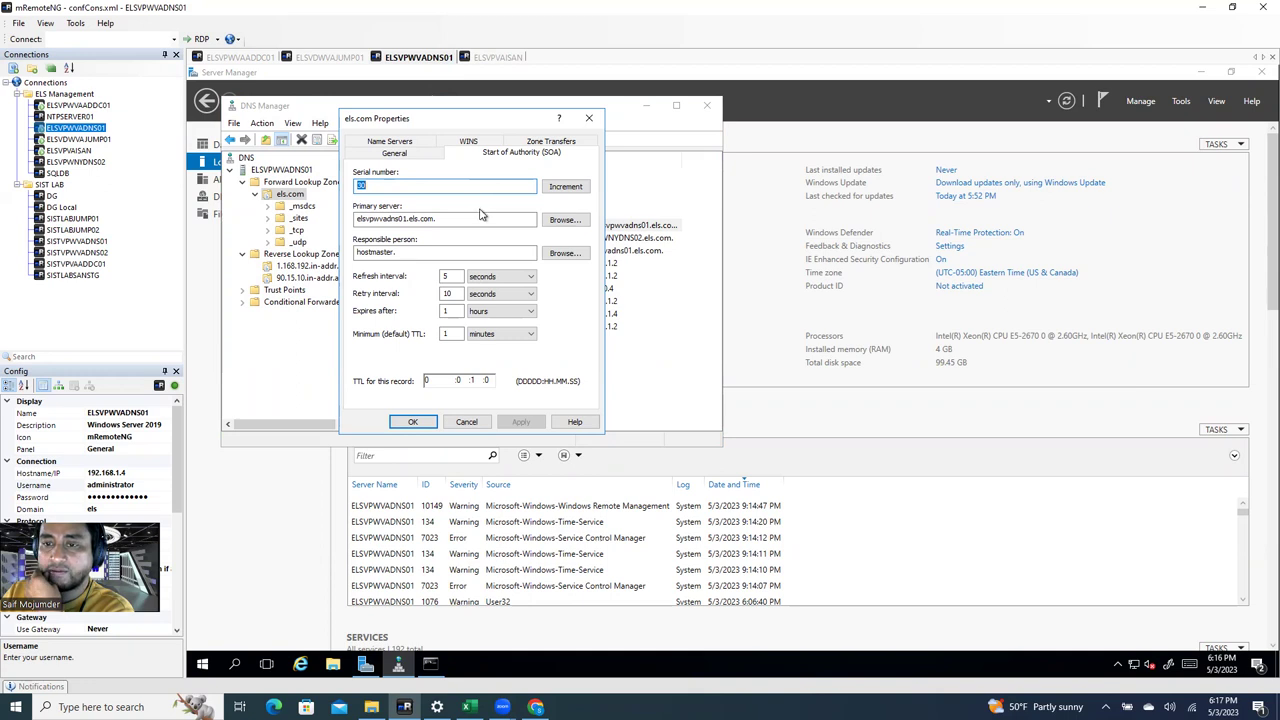
{"action": "left_click", "coordinate": [551, 144]}
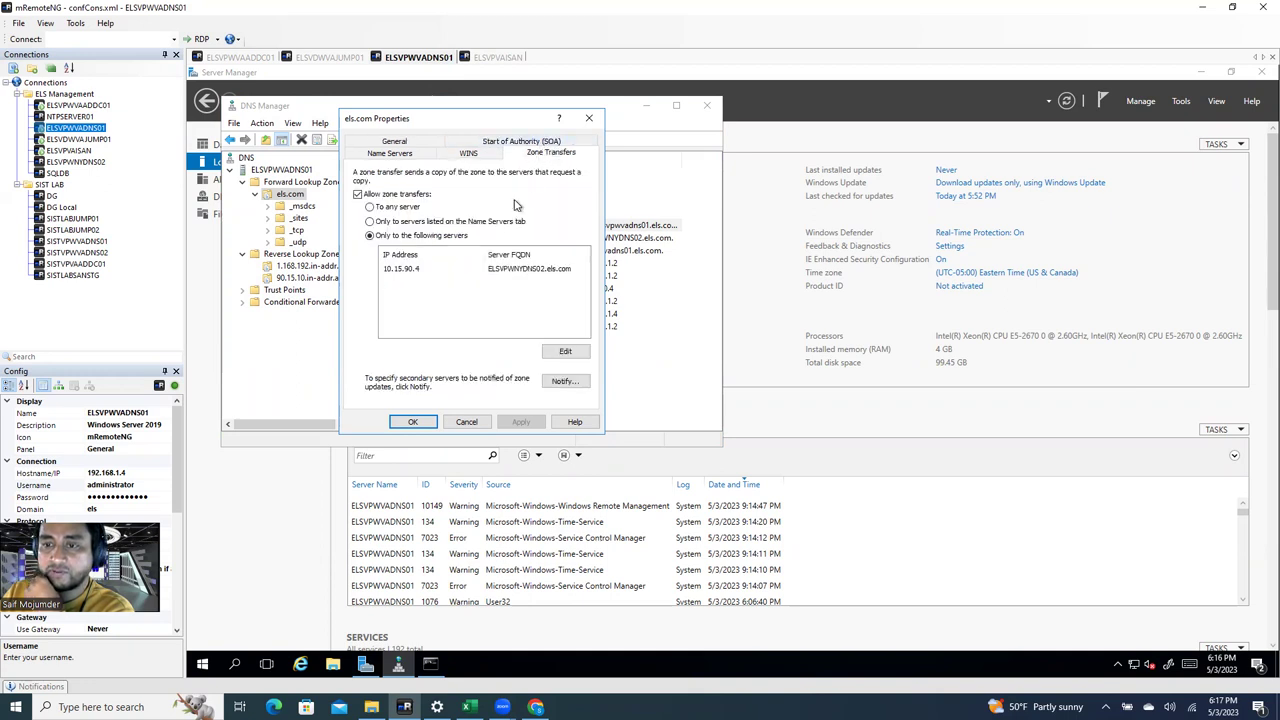
{"action": "left_click", "coordinate": [412, 270]}
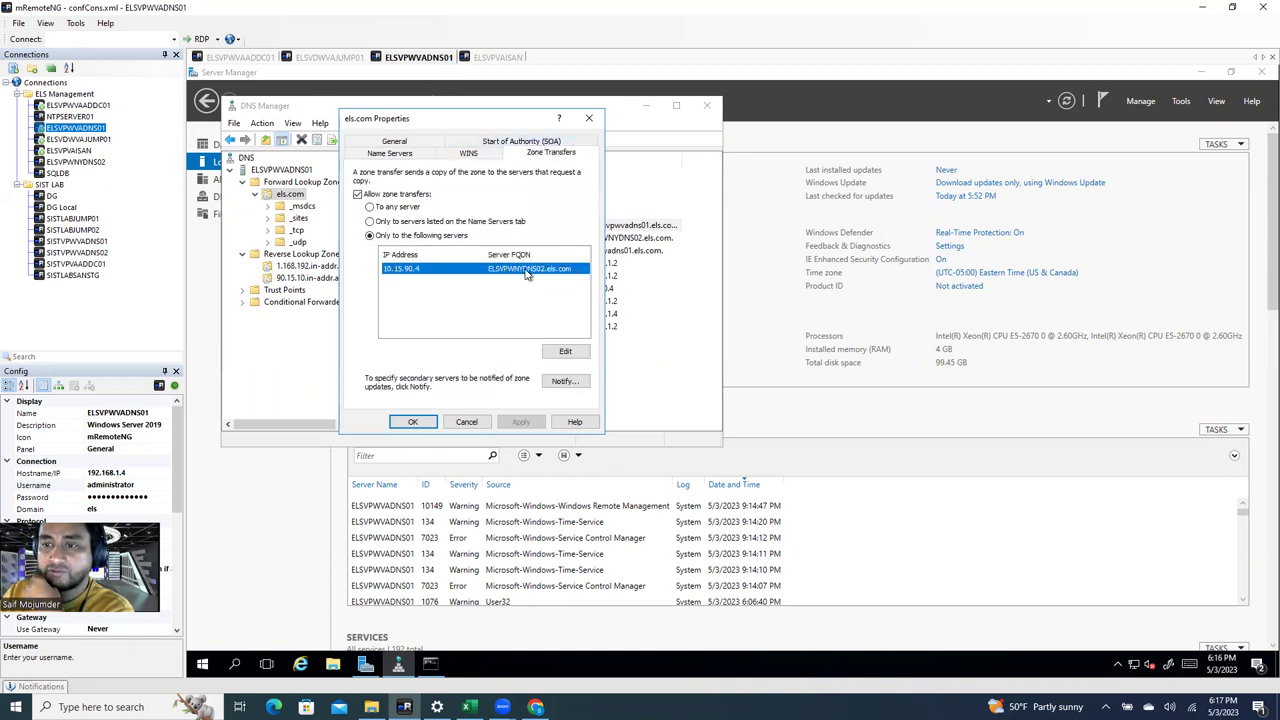
{"action": "left_click", "coordinate": [589, 118]}
{"action": "double_click", "coordinate": [556, 240]}
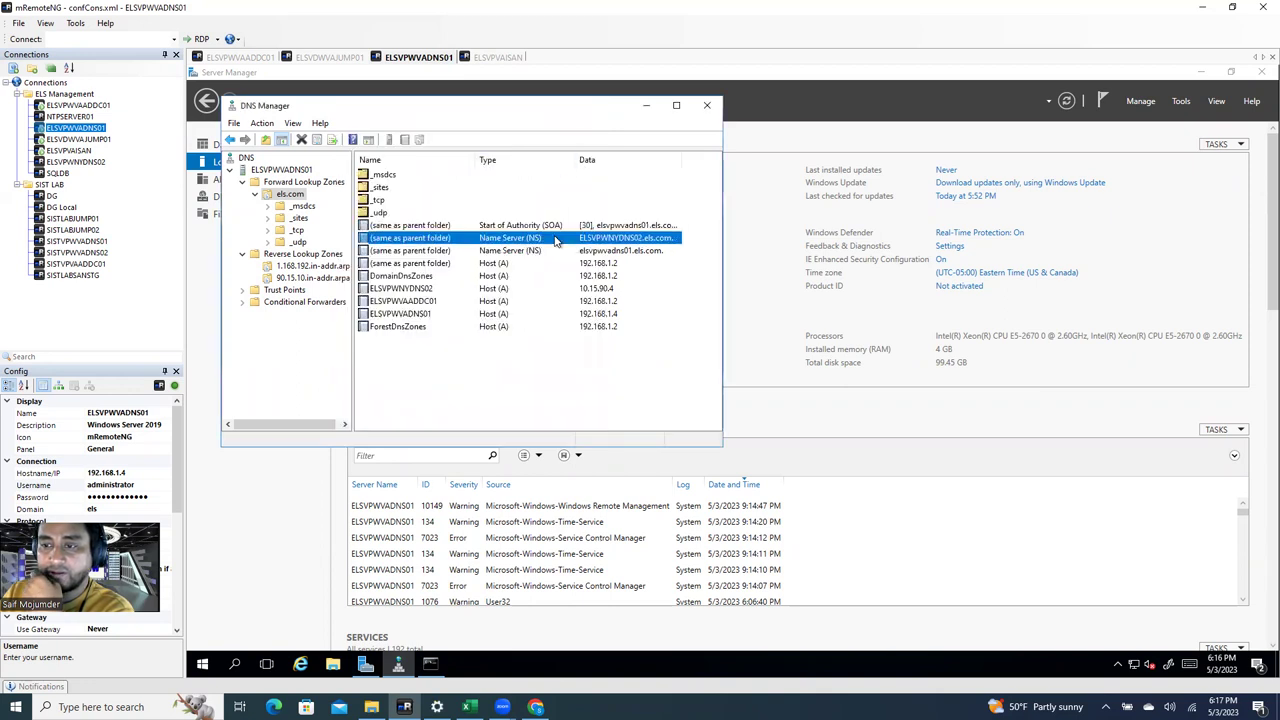
{"action": "left_click", "coordinate": [550, 153]}
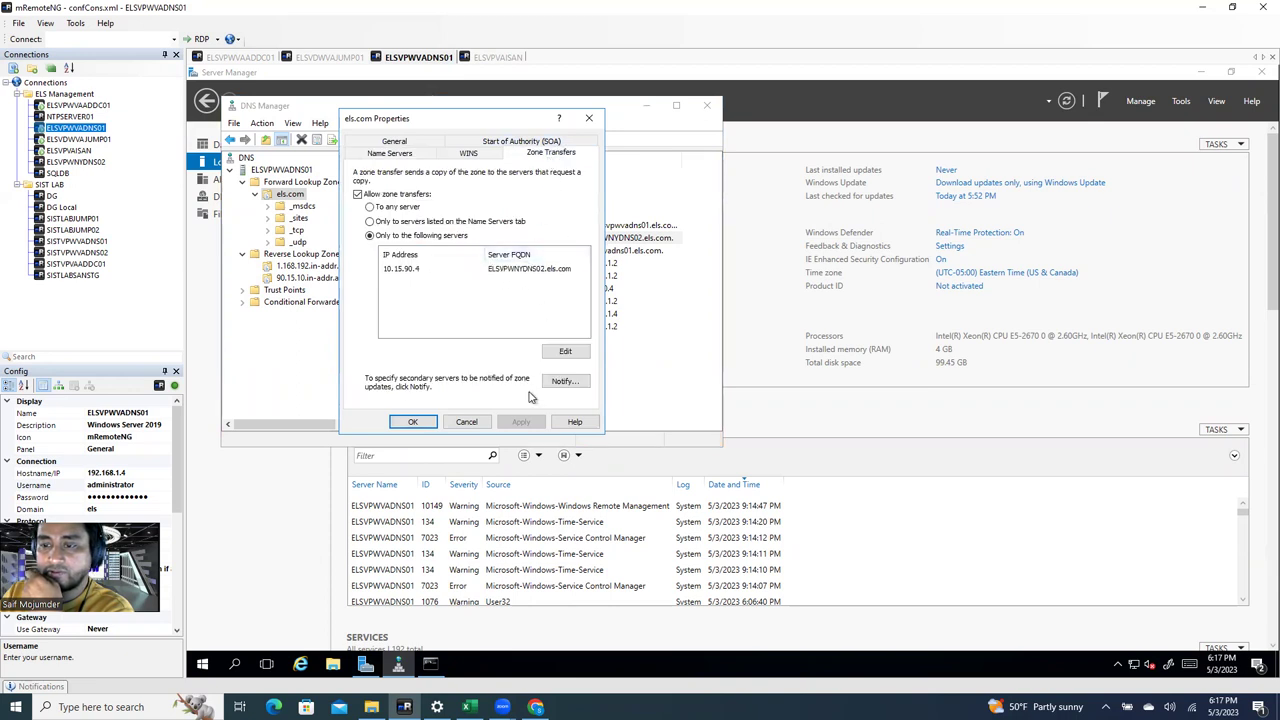
{"action": "left_click", "coordinate": [424, 425]}
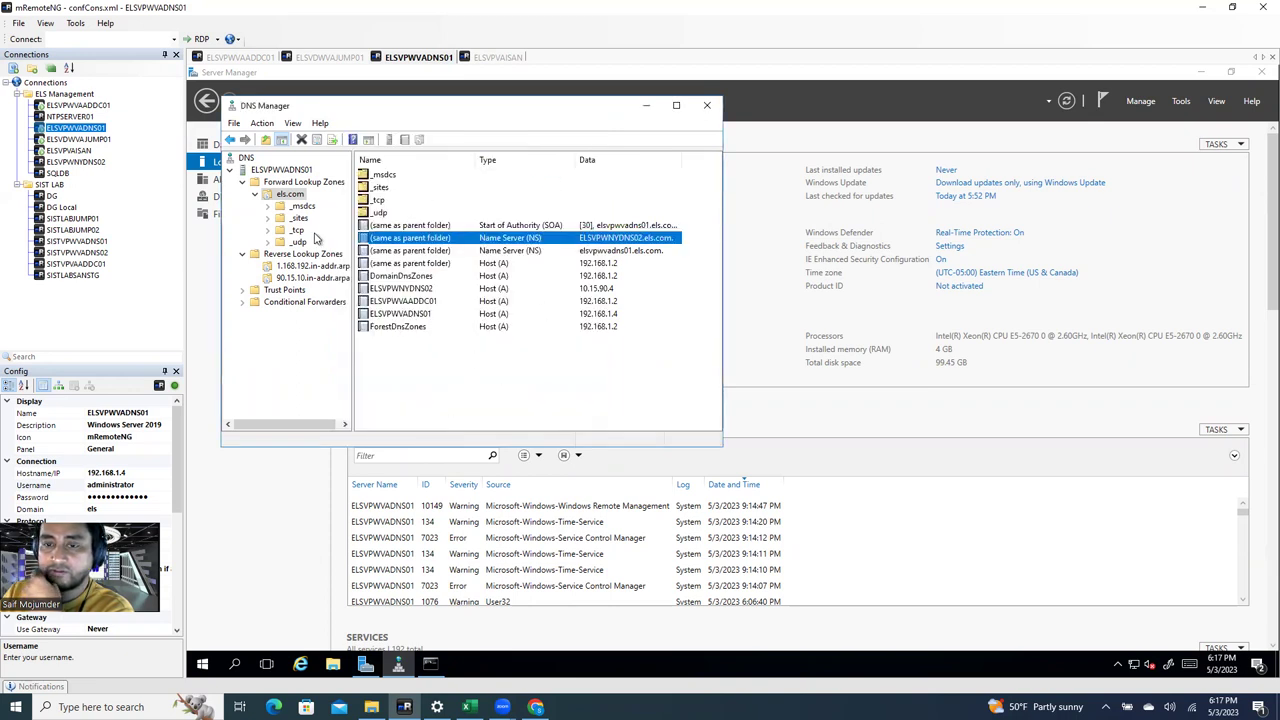
{"action": "left_click", "coordinate": [311, 266]}
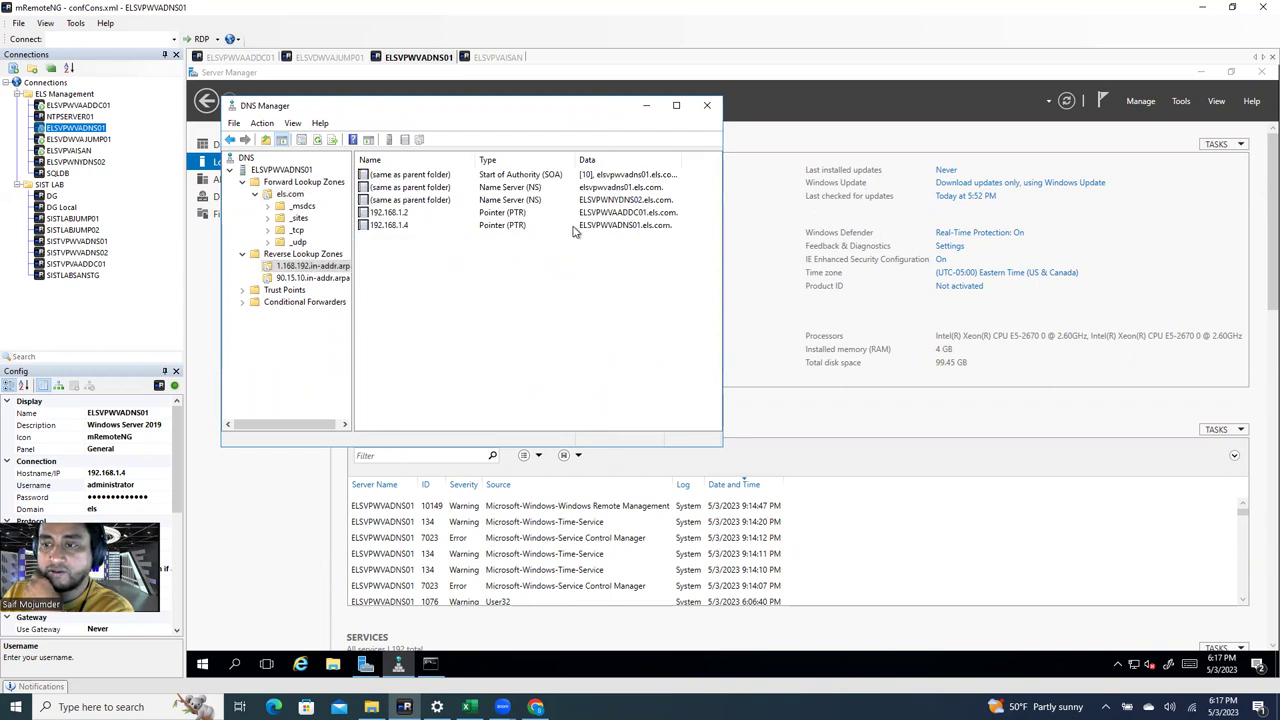
- Check the 192.168.1.x PTR records and the reverse zone's transfers, then select 90.15.10.in-addr.arpa
{"action": "left_click", "coordinate": [557, 230]}
{"action": "left_click", "coordinate": [451, 214]}
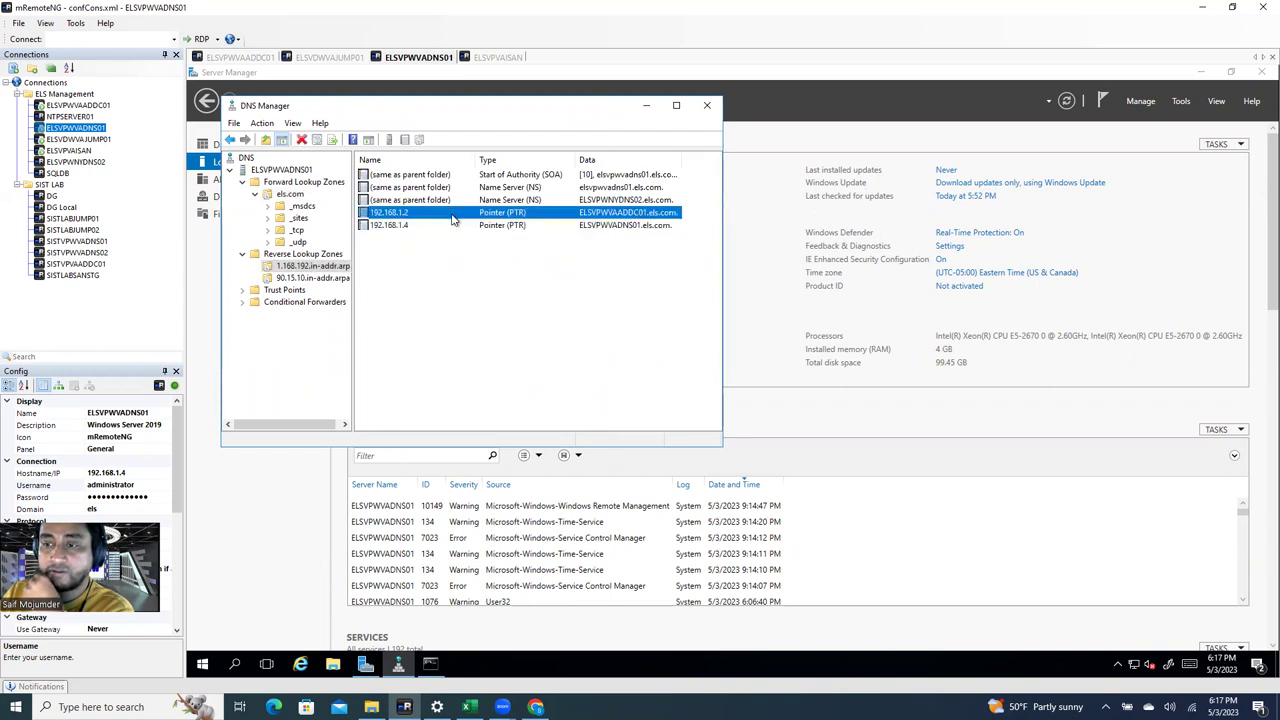
{"action": "double_click", "coordinate": [543, 176]}
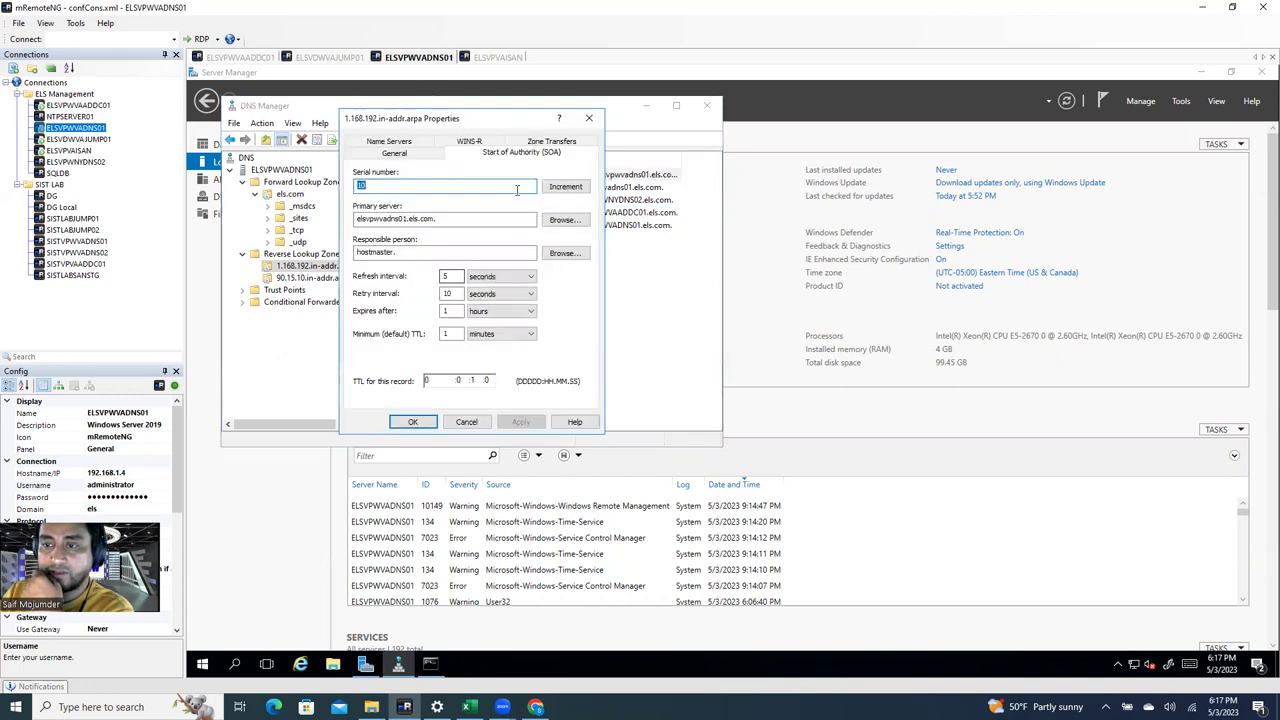
{"action": "left_click", "coordinate": [546, 142]}
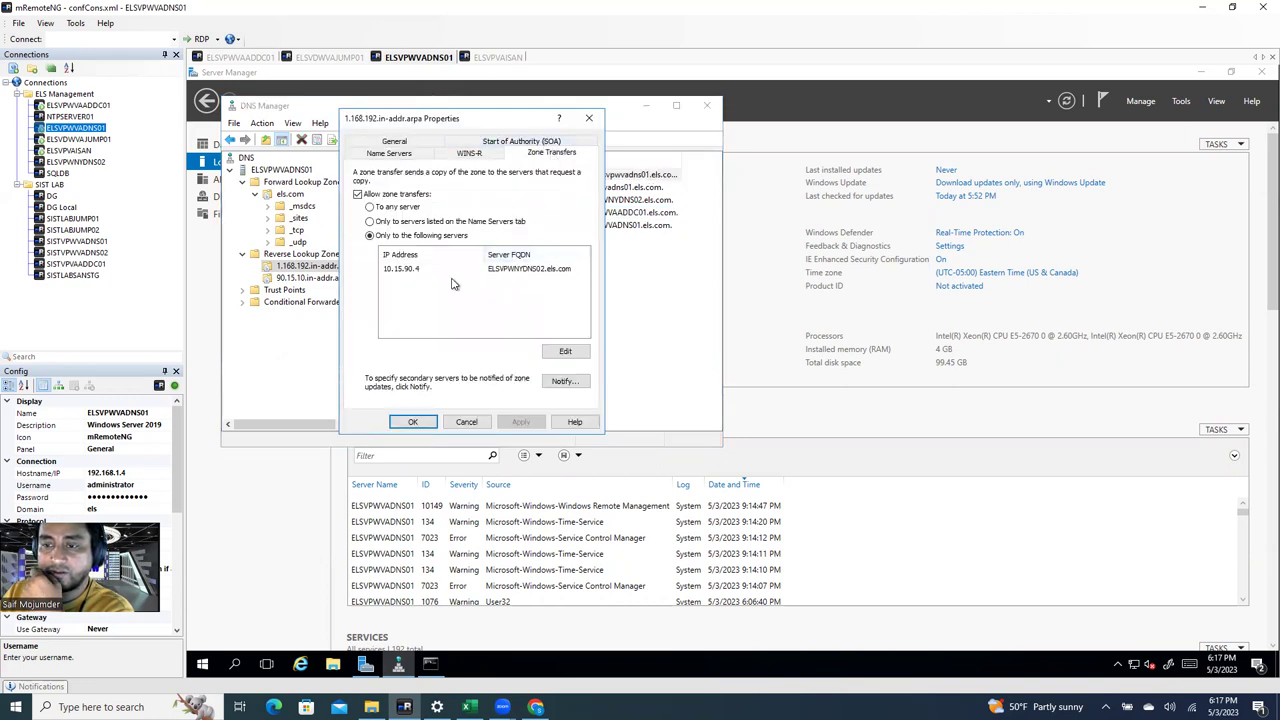
{"action": "left_click", "coordinate": [415, 423]}
{"action": "left_click", "coordinate": [312, 278]}
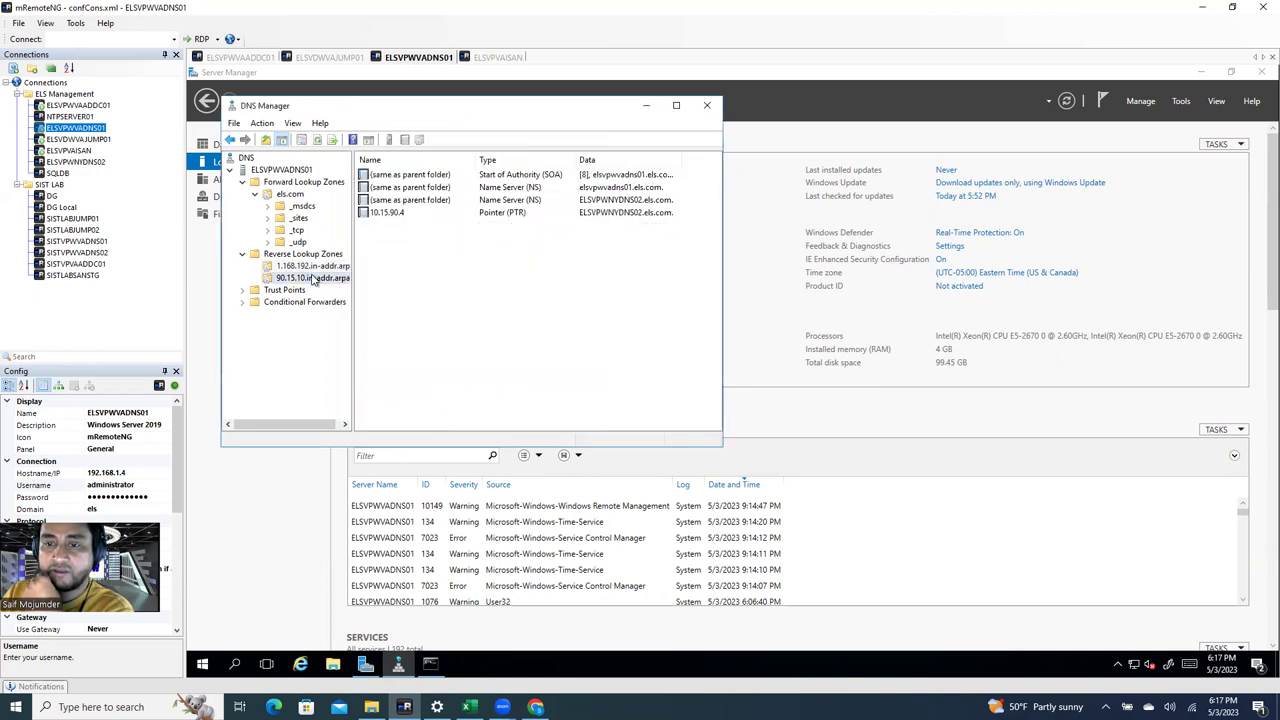
- Limit 90.15.10.in-addr.arpa zone transfers to listed servers, copying the ELSVPWNYDNS02 name from mRemoteNG
{"action": "double_click", "coordinate": [555, 177]}
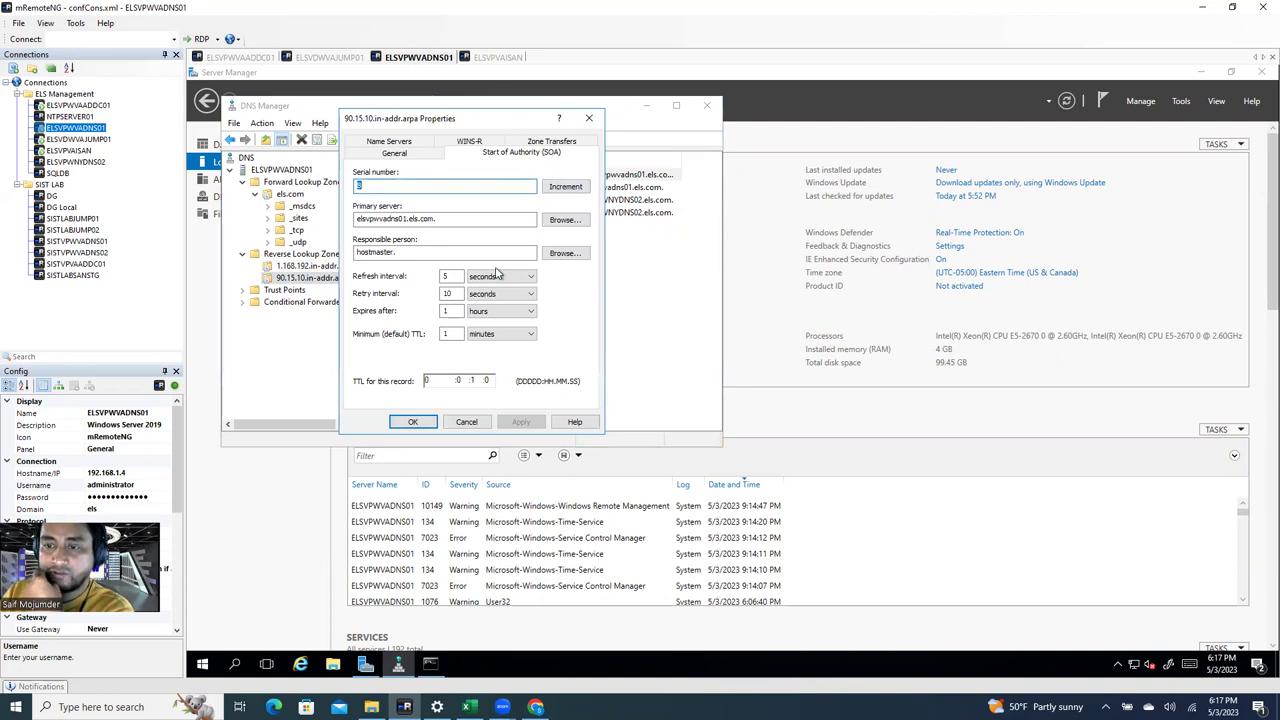
{"action": "left_click", "coordinate": [548, 143]}
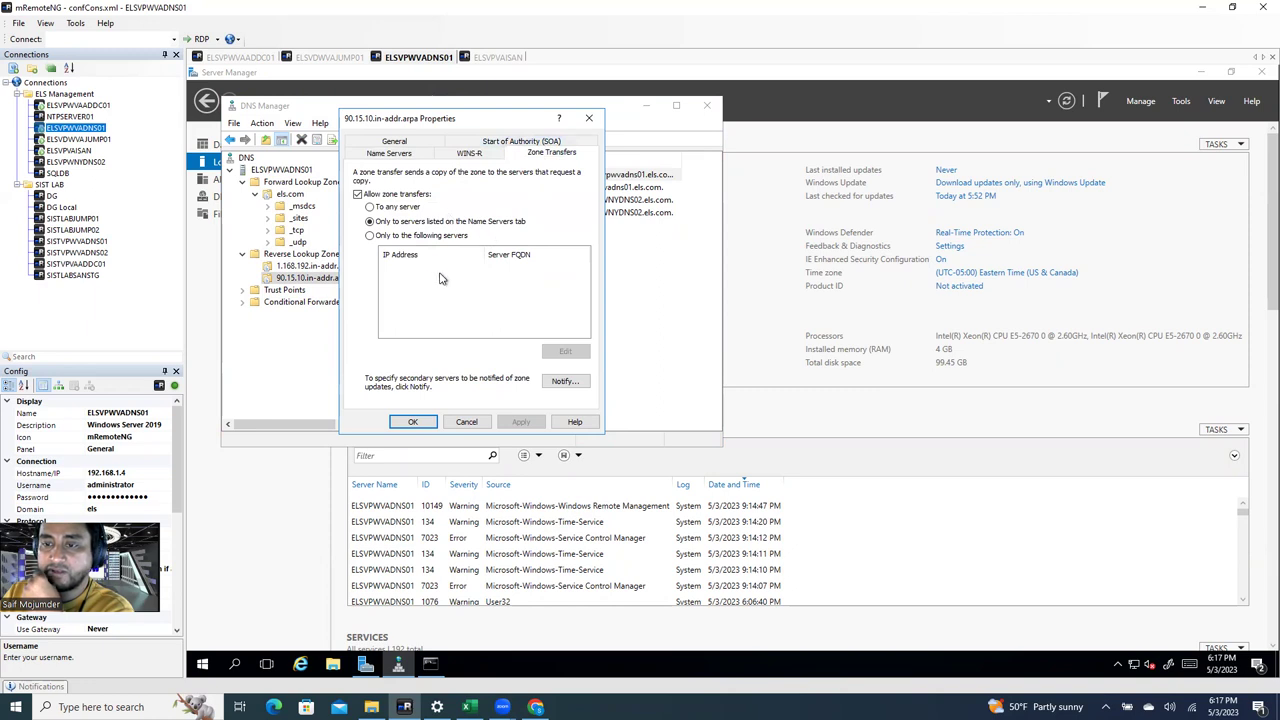
{"action": "left_click", "coordinate": [370, 235]}
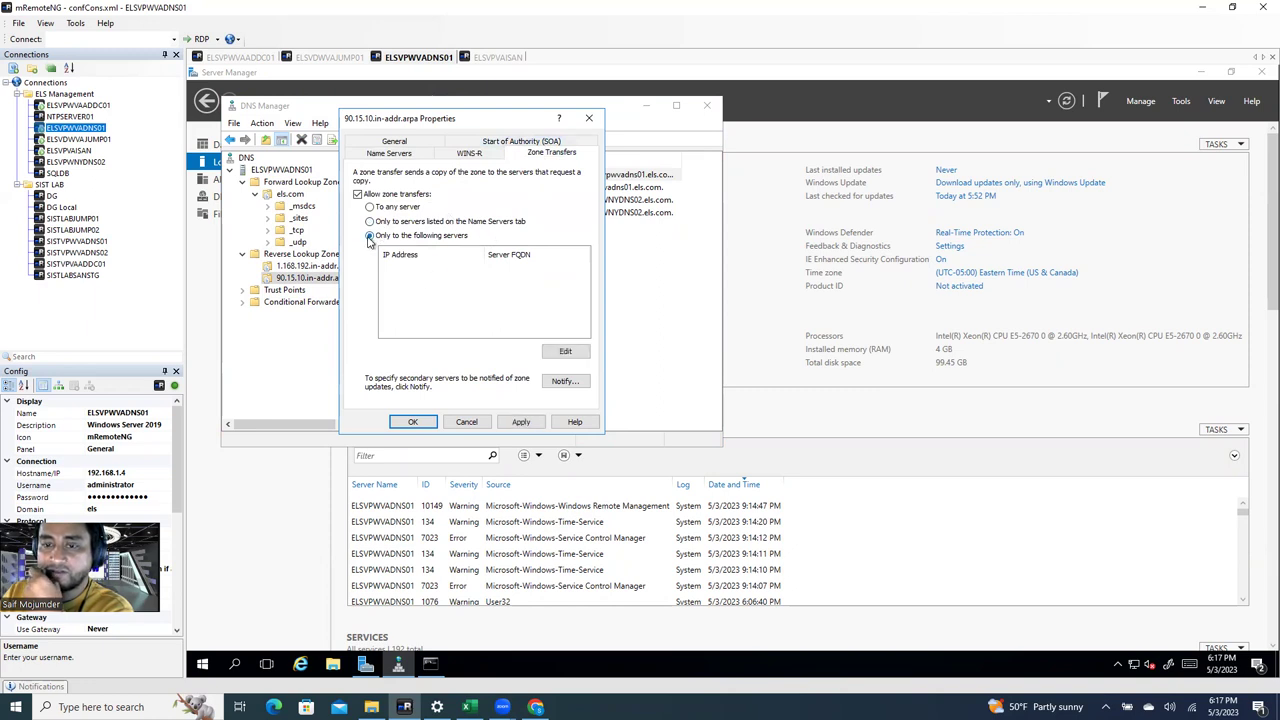
{"action": "left_click", "coordinate": [565, 352]}
{"action": "left_click", "coordinate": [375, 232]}
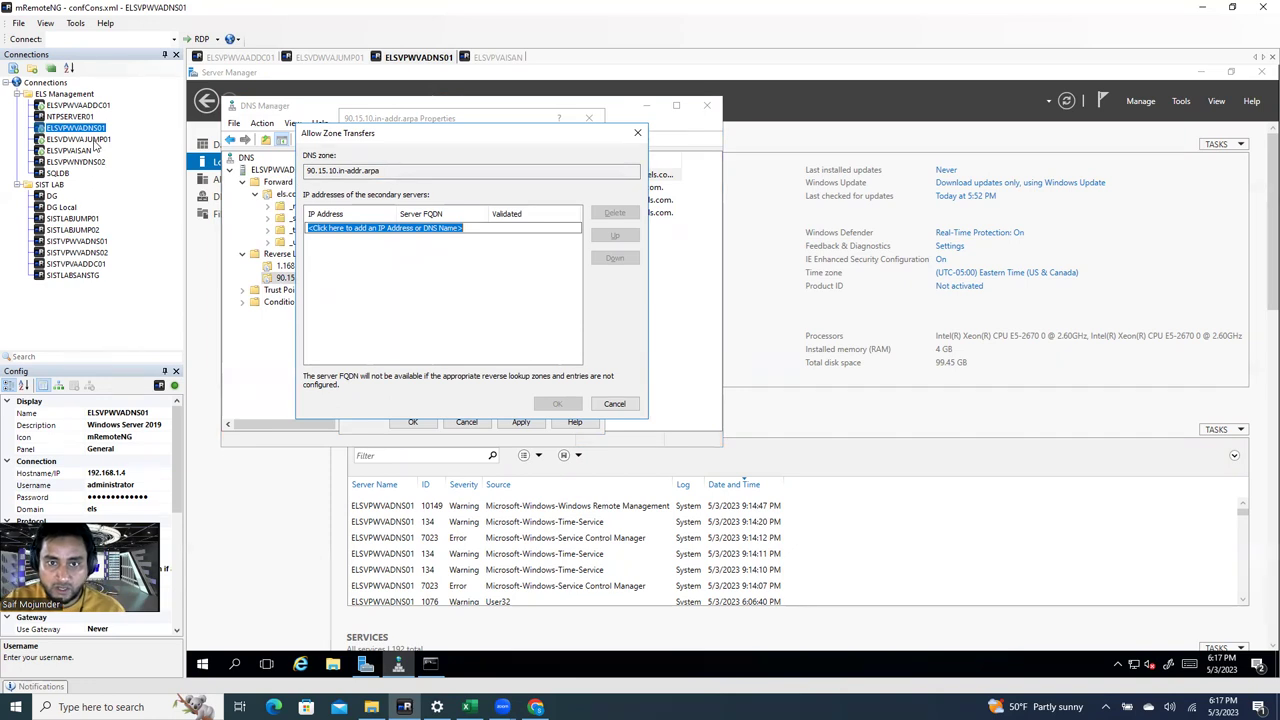
{"action": "left_click", "coordinate": [78, 162]}
{"action": "left_click", "coordinate": [129, 414]}
{"action": "key", "text": "ctrl+c"}
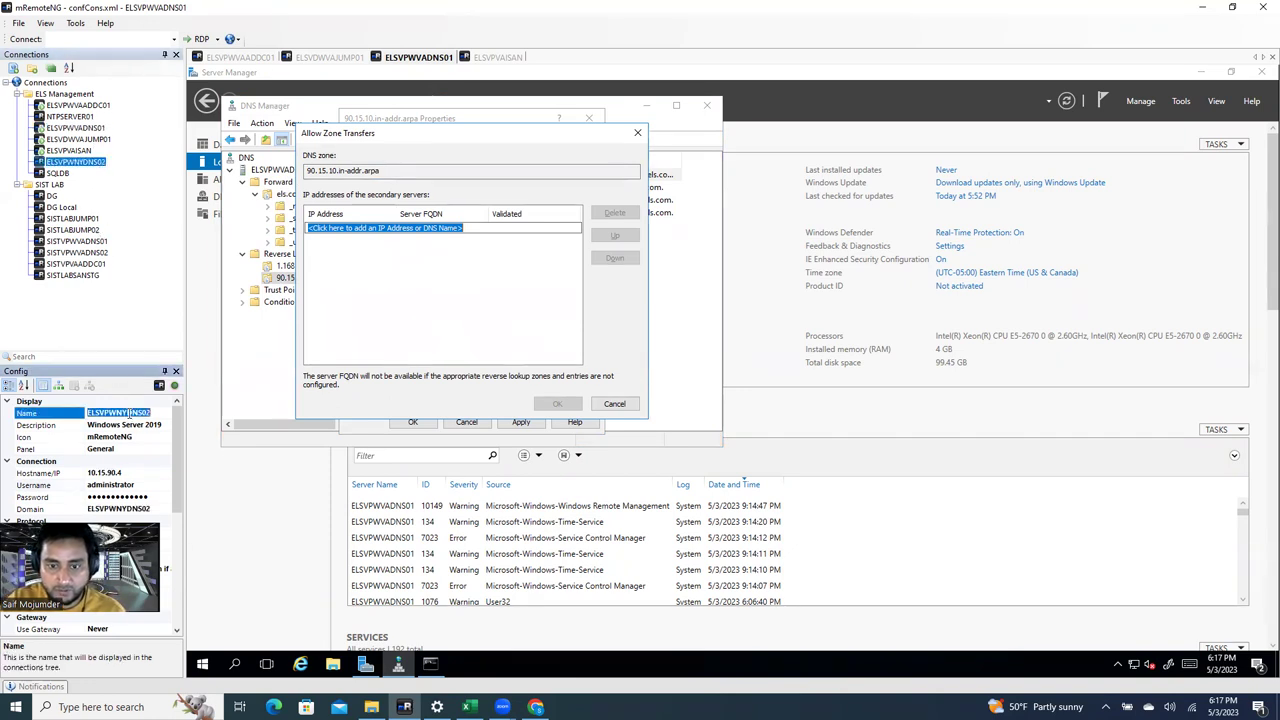
{"action": "left_click", "coordinate": [472, 250]}
- Add ELSVPWNYDNS02.els.com (10.15.90.4) to the allowed servers and remove the unresolvable entry
{"action": "left_click", "coordinate": [475, 227]}
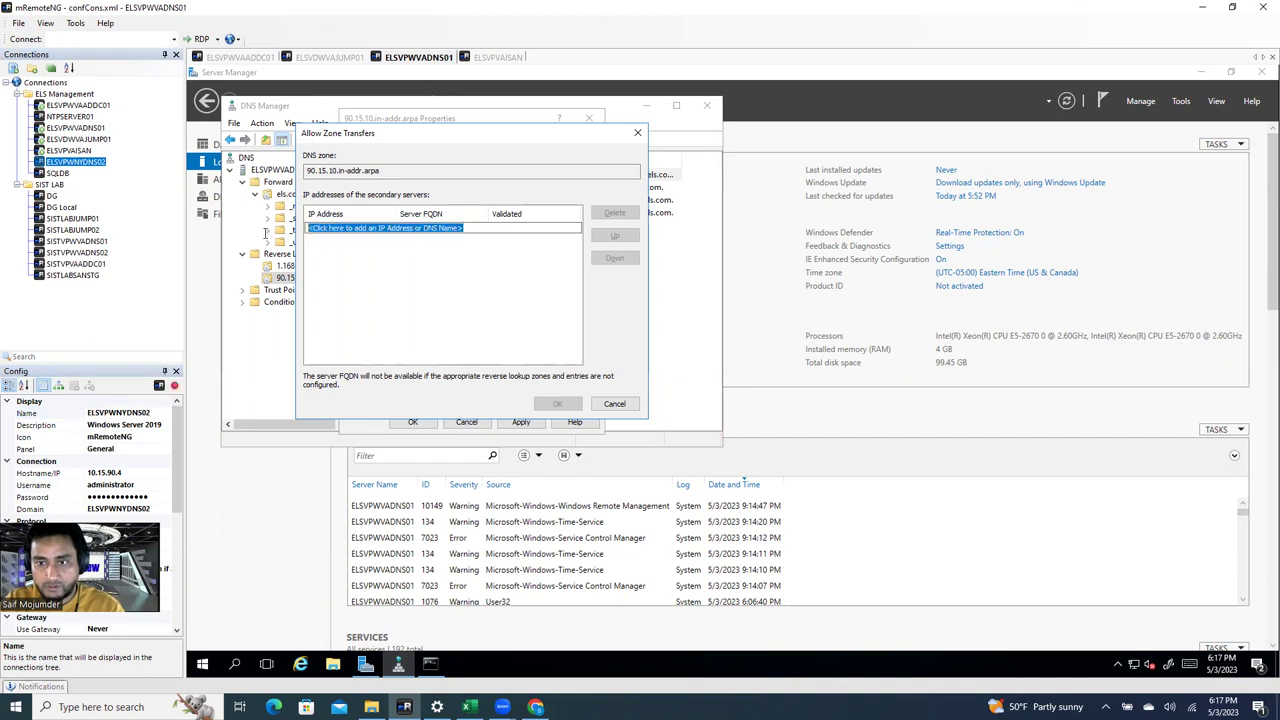
{"action": "key", "text": "ctrl+v"}
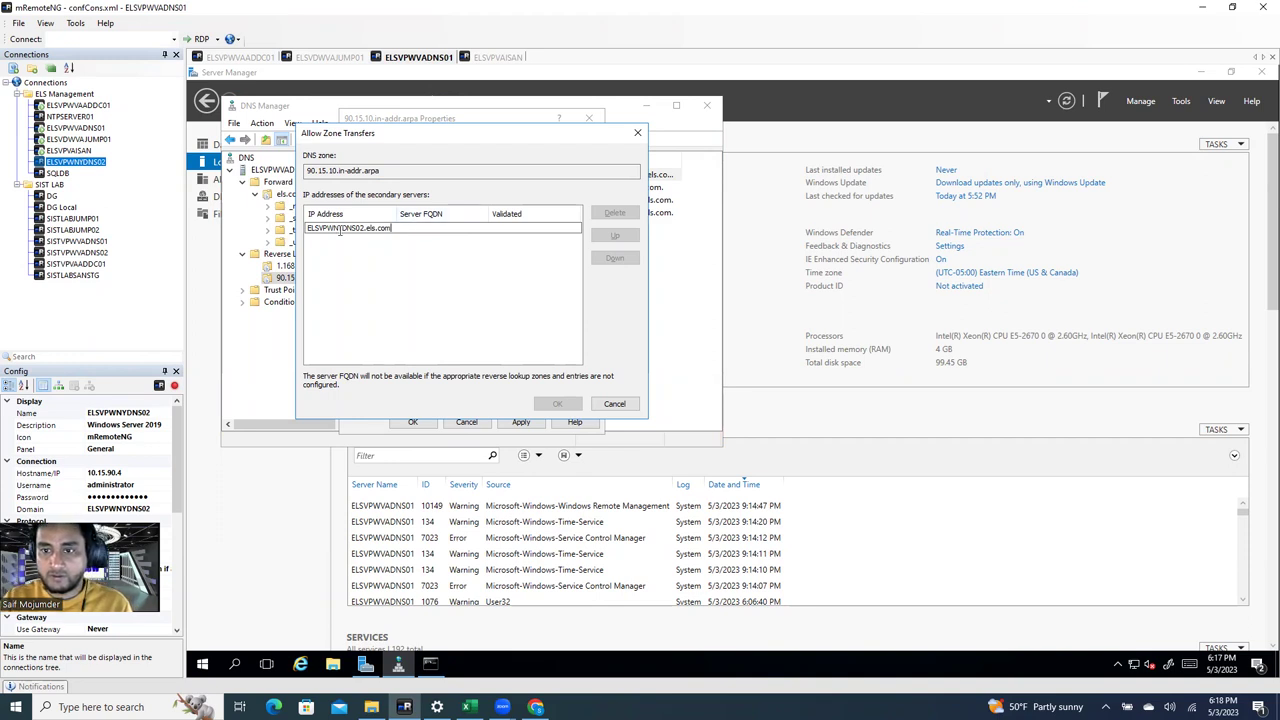
{"action": "key", "text": "ctrl+a"}
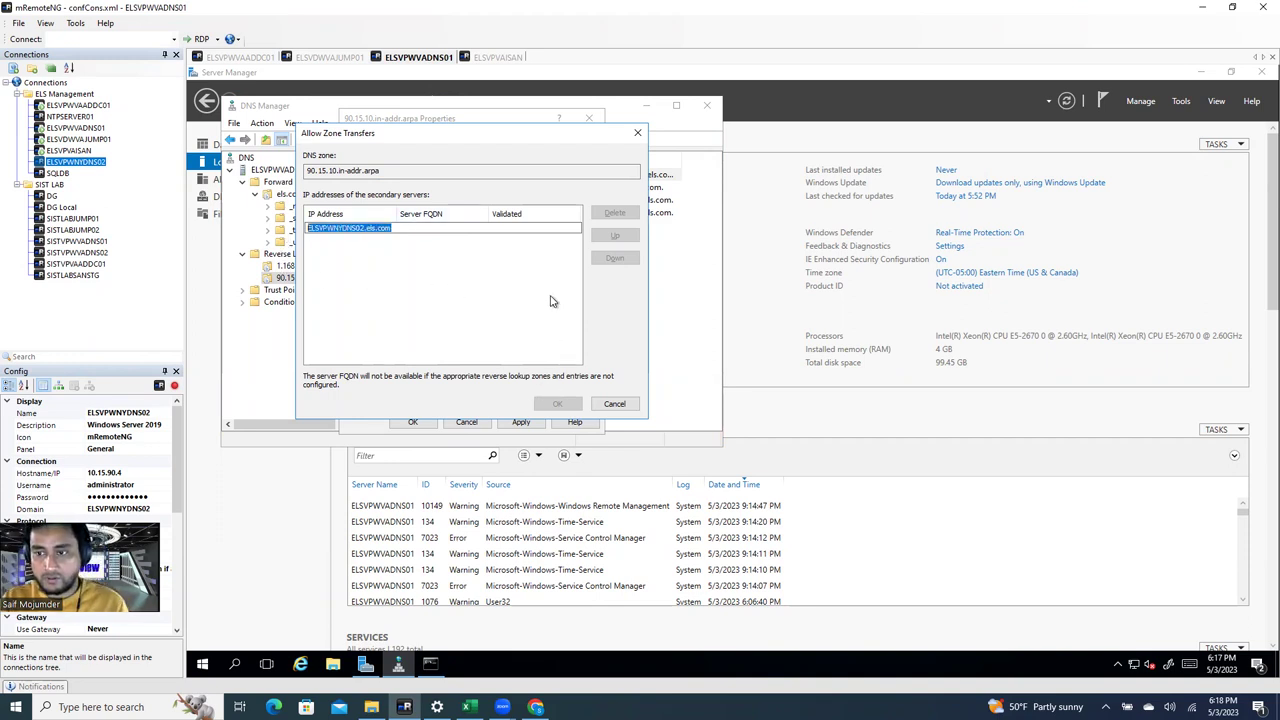
{"action": "key", "text": "Return"}
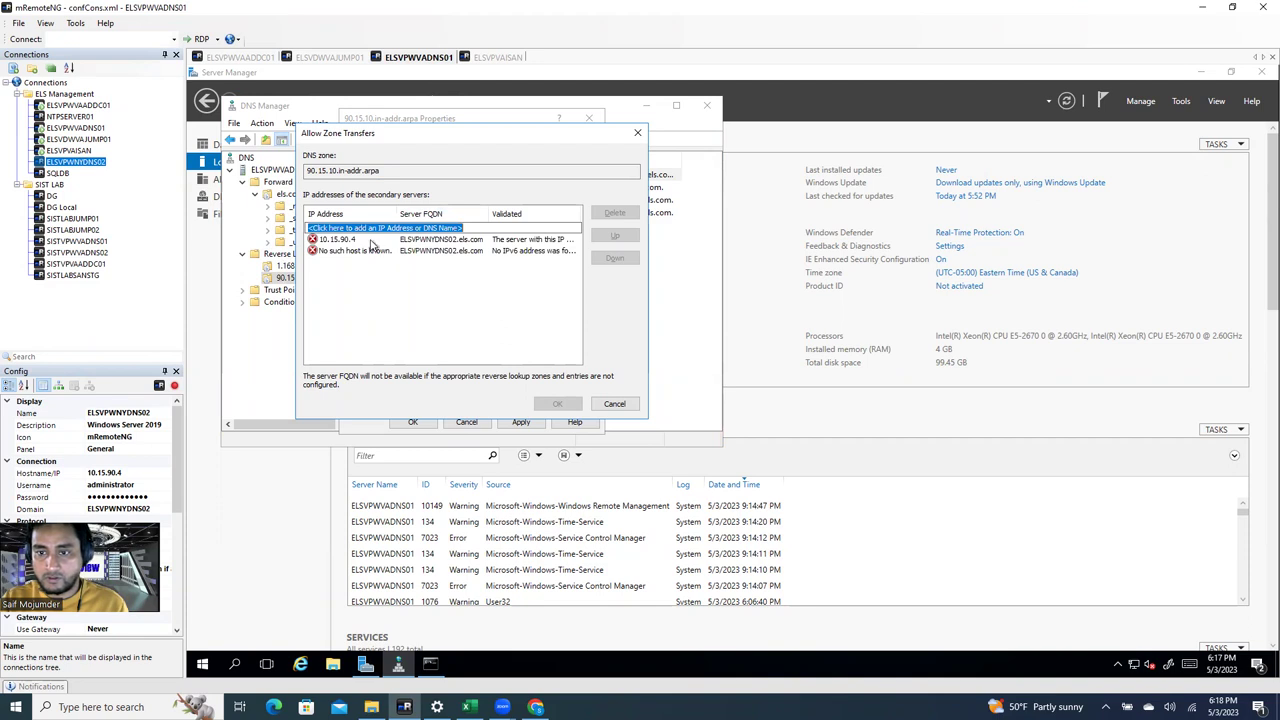
{"action": "left_click", "coordinate": [370, 241]}
{"action": "left_click", "coordinate": [518, 251]}
{"action": "left_click", "coordinate": [614, 213]}
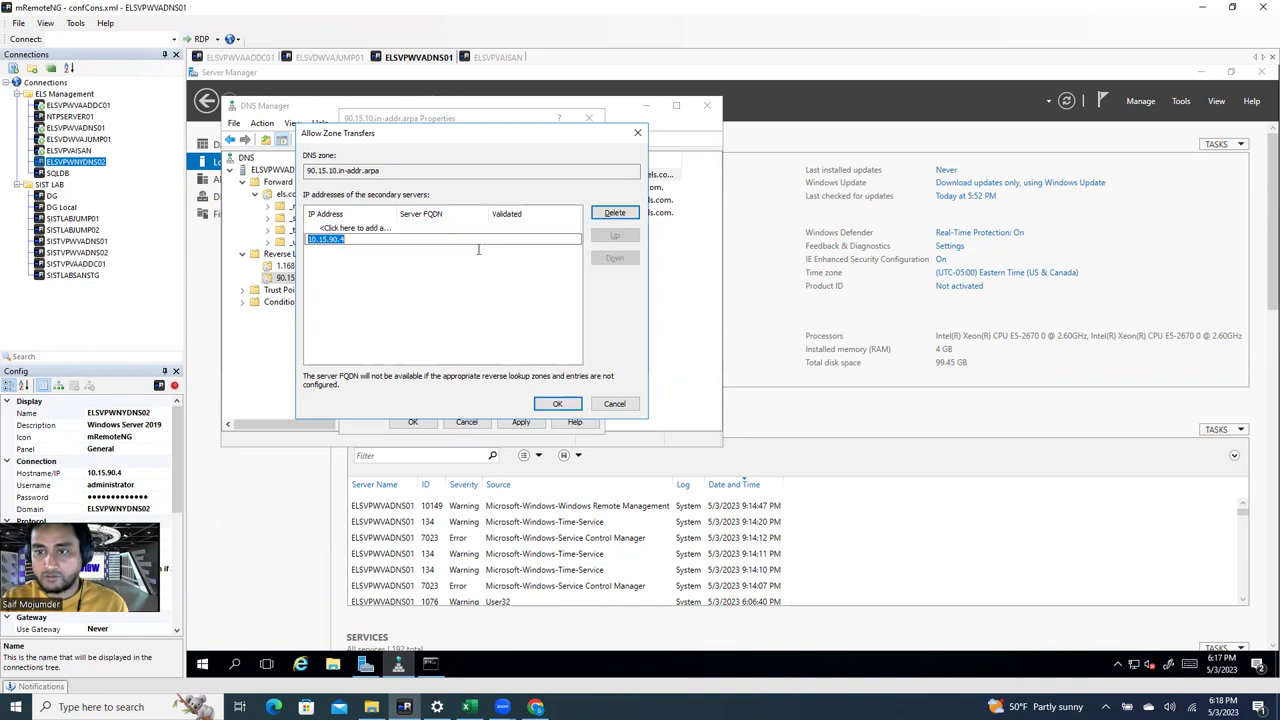
{"action": "left_click", "coordinate": [557, 403]}
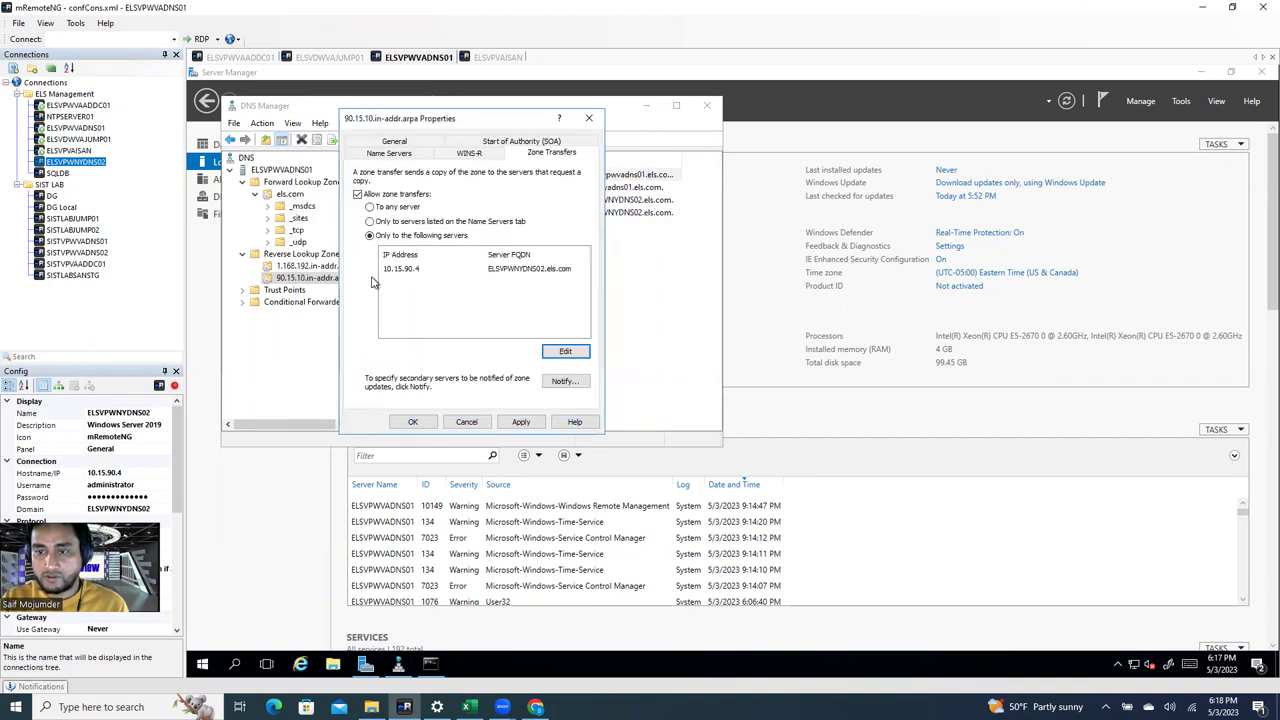
- Set the notify list to 10.15.90.4 and apply the zone transfer settings
{"action": "left_click", "coordinate": [556, 382]}
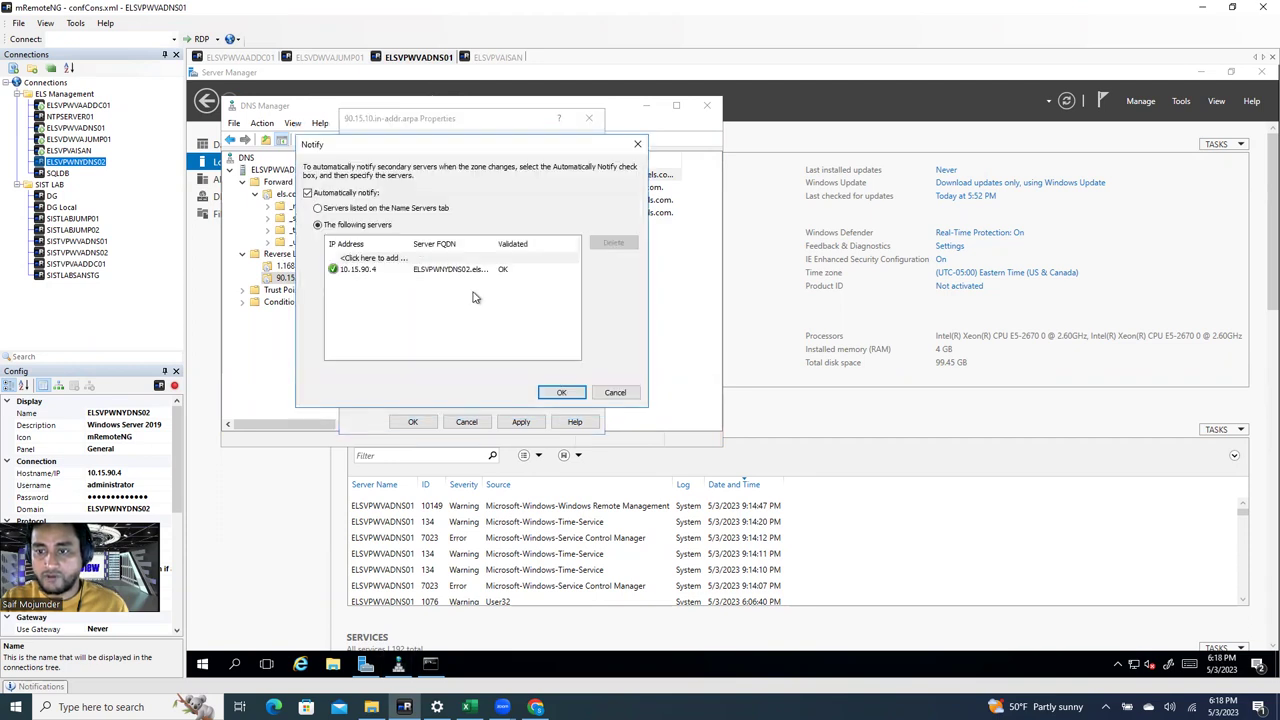
{"action": "left_click", "coordinate": [392, 270]}
{"action": "left_click", "coordinate": [418, 310]}
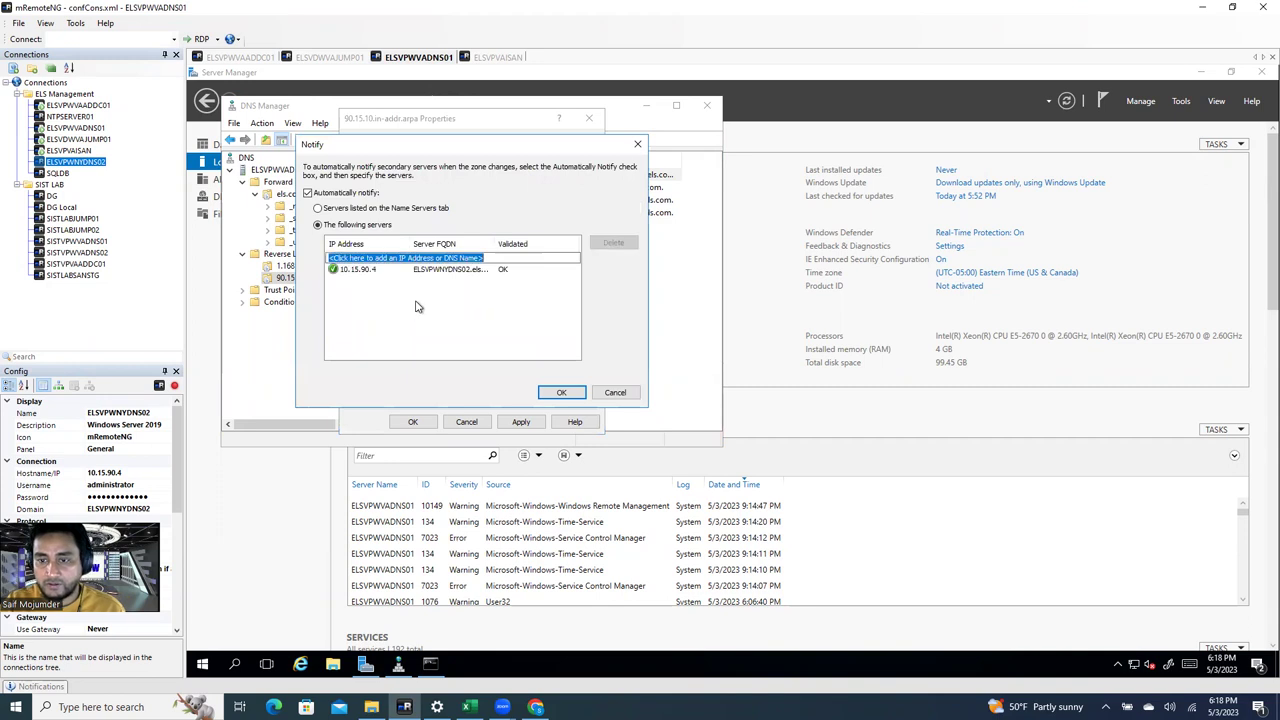
{"action": "left_click", "coordinate": [442, 272]}
{"action": "left_click", "coordinate": [561, 391]}
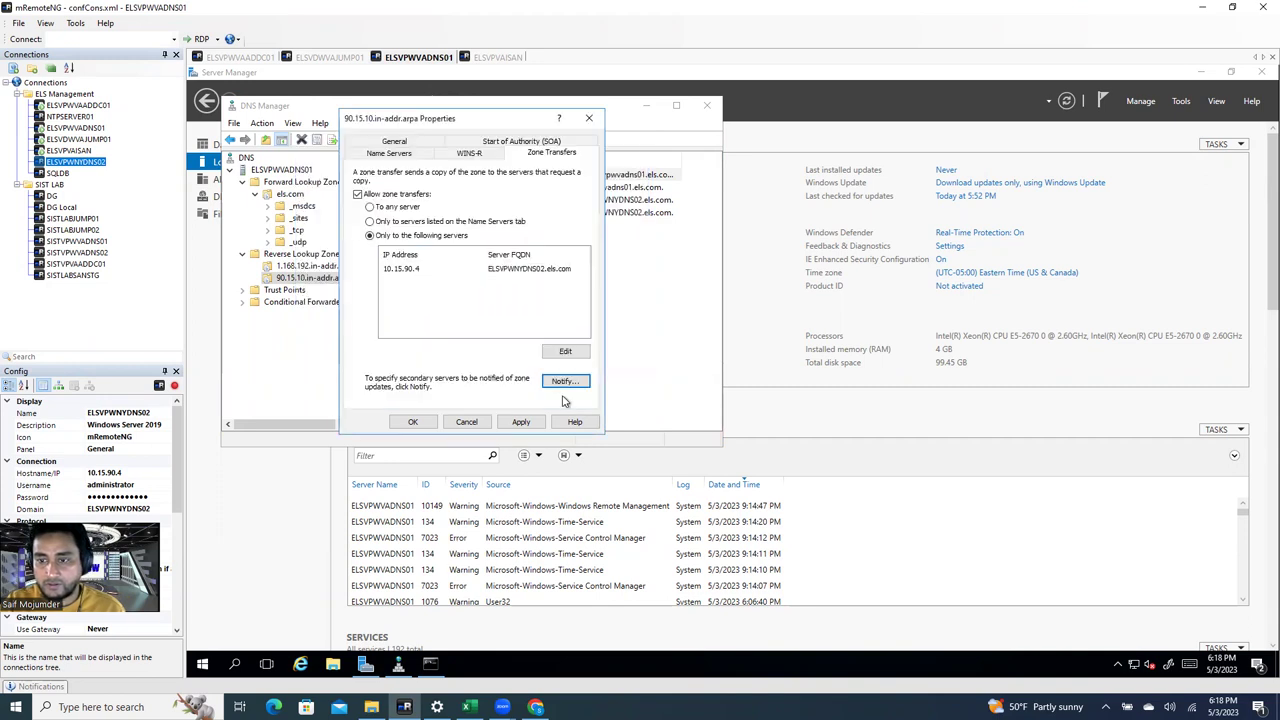
{"action": "left_click", "coordinate": [521, 421]}
{"action": "left_click", "coordinate": [468, 424]}
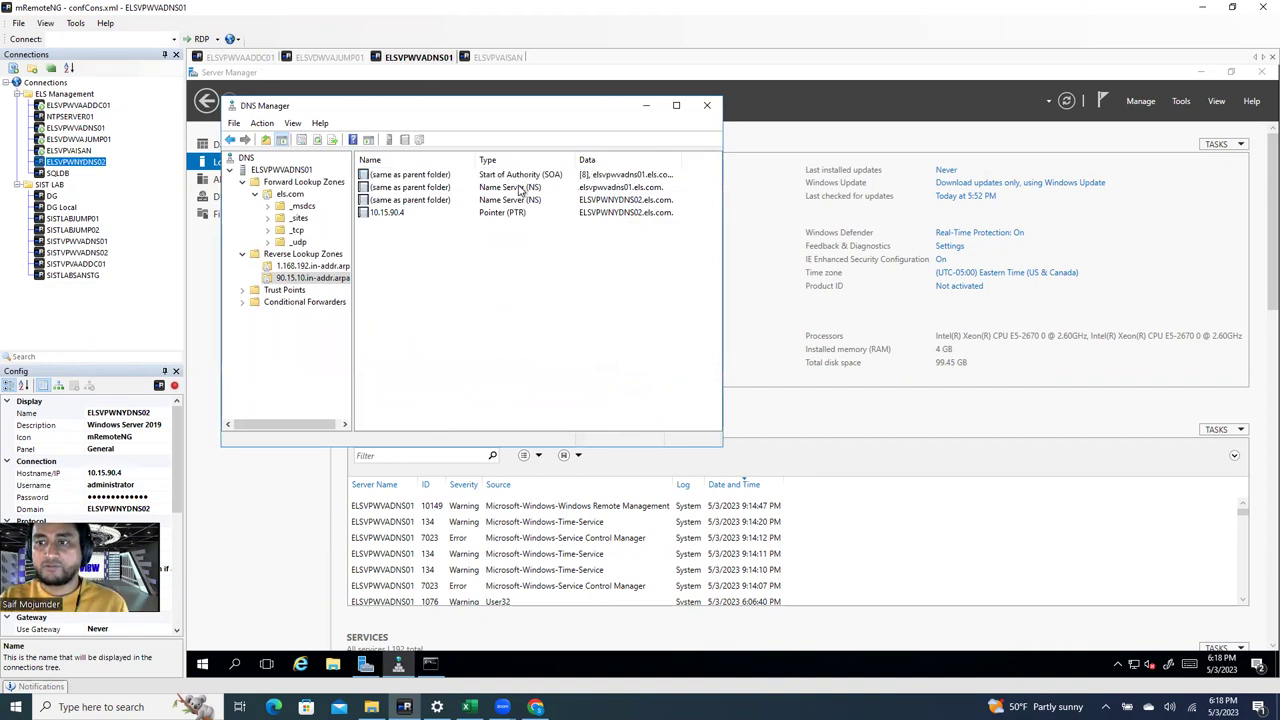
{"action": "double_click", "coordinate": [519, 190]}
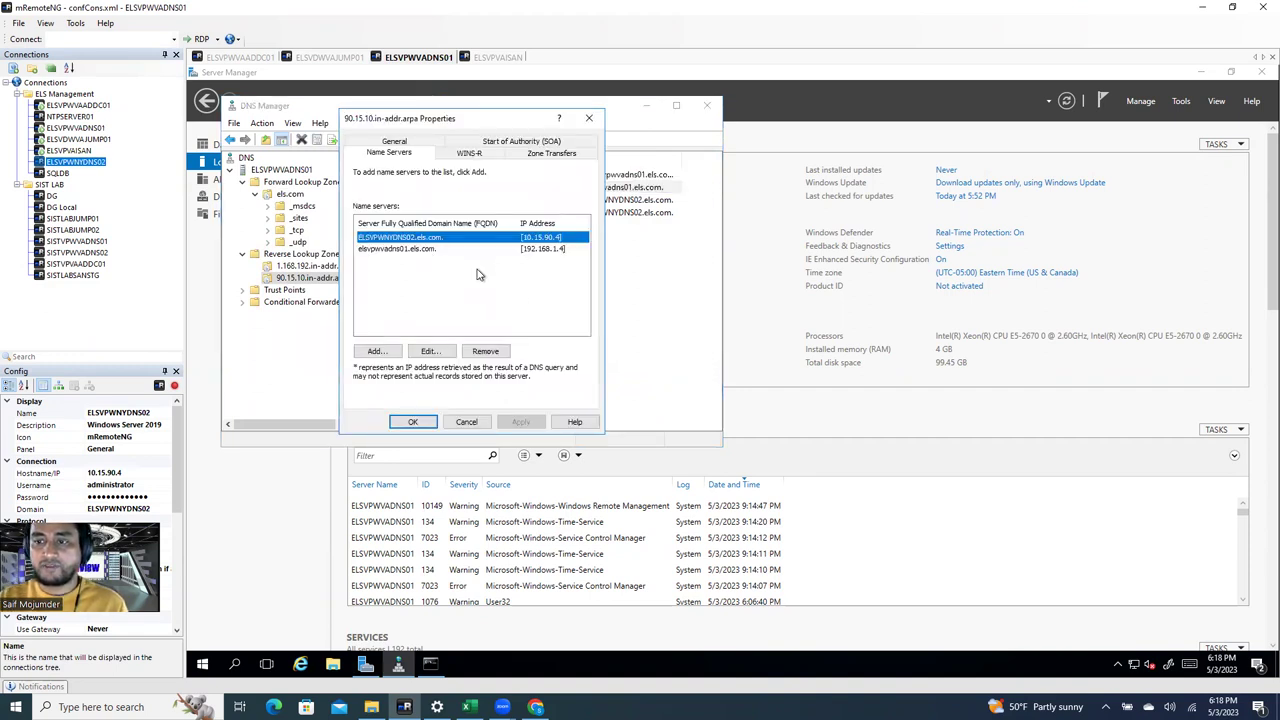
{"action": "left_click", "coordinate": [511, 145]}
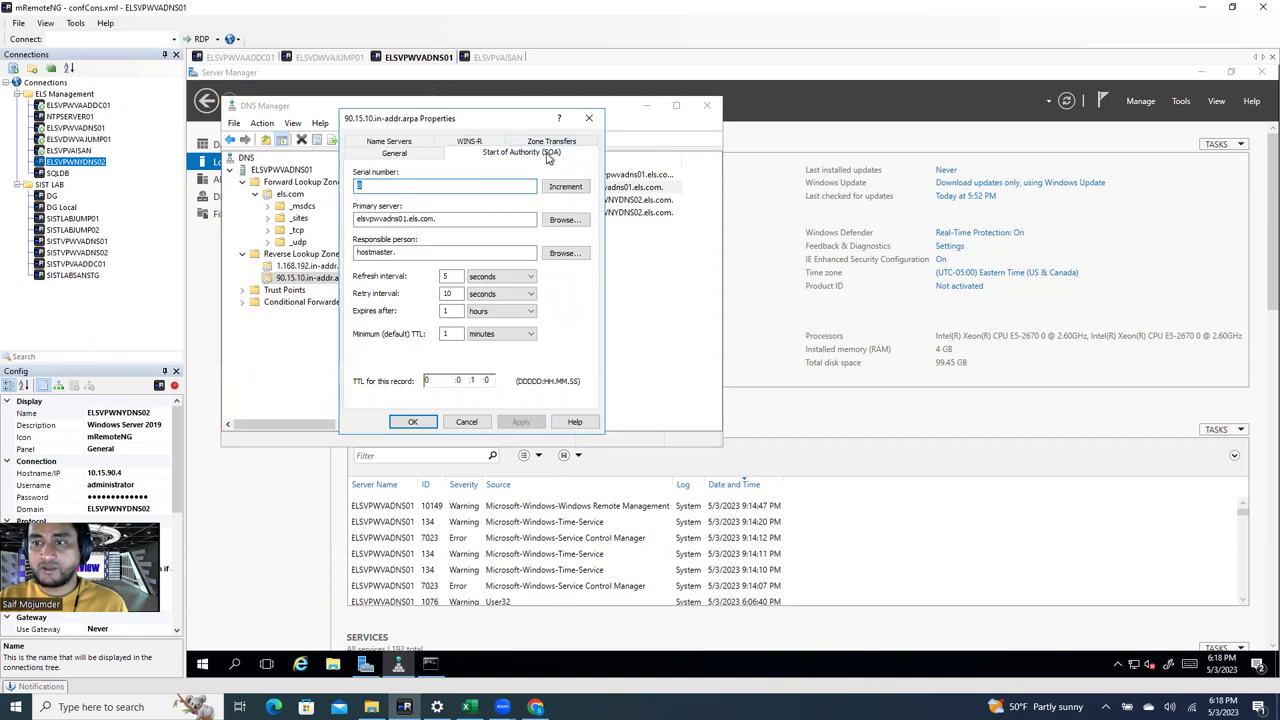
{"action": "left_click", "coordinate": [549, 145]}
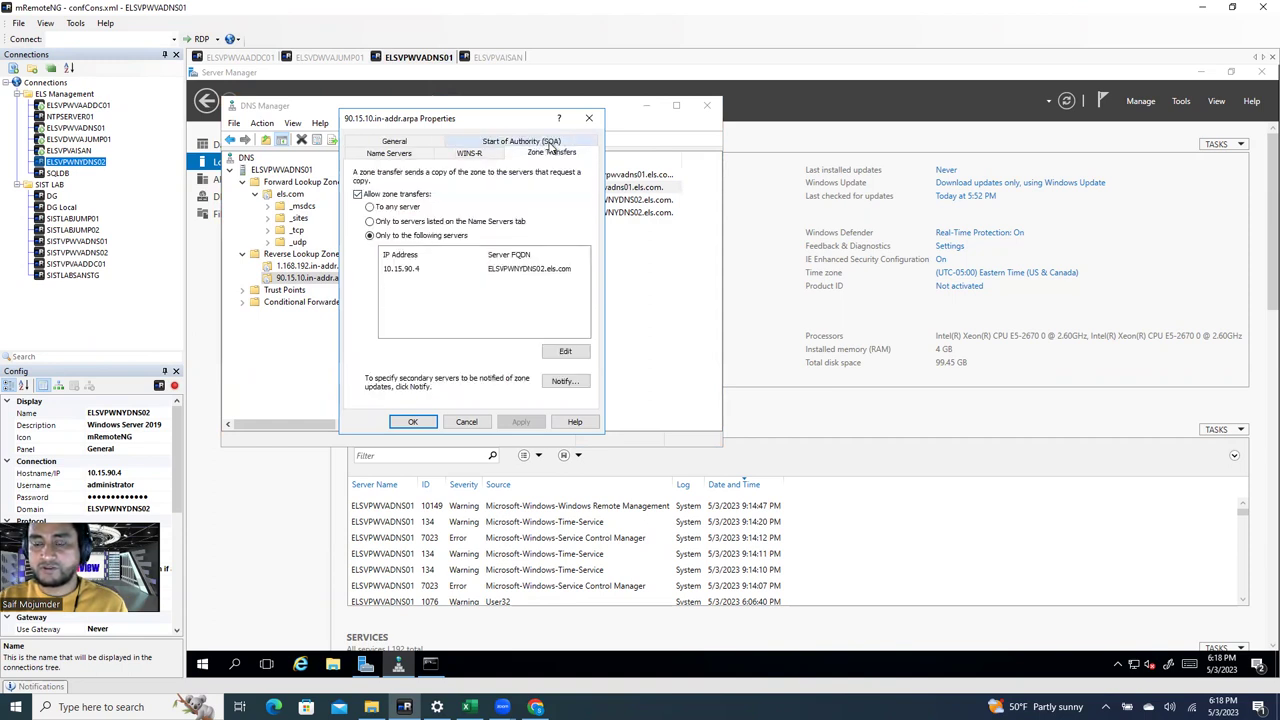
{"action": "left_click", "coordinate": [428, 421]}
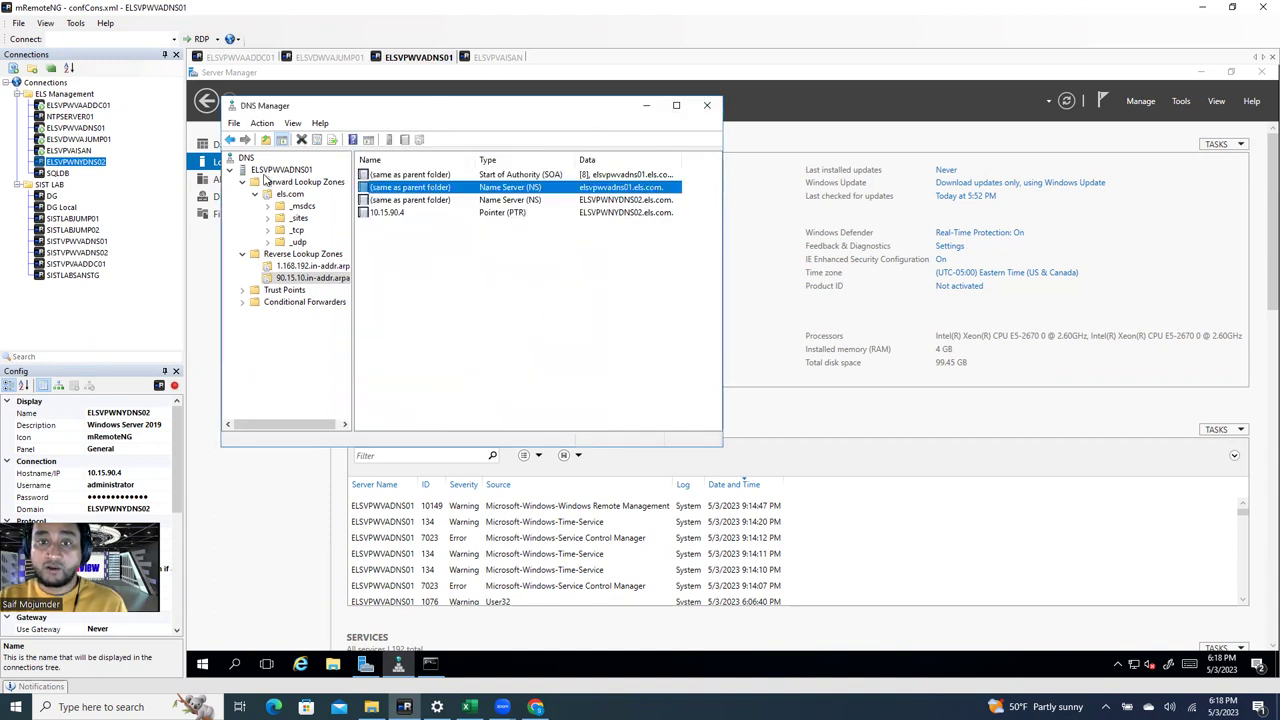
{"action": "left_click", "coordinate": [320, 58]}
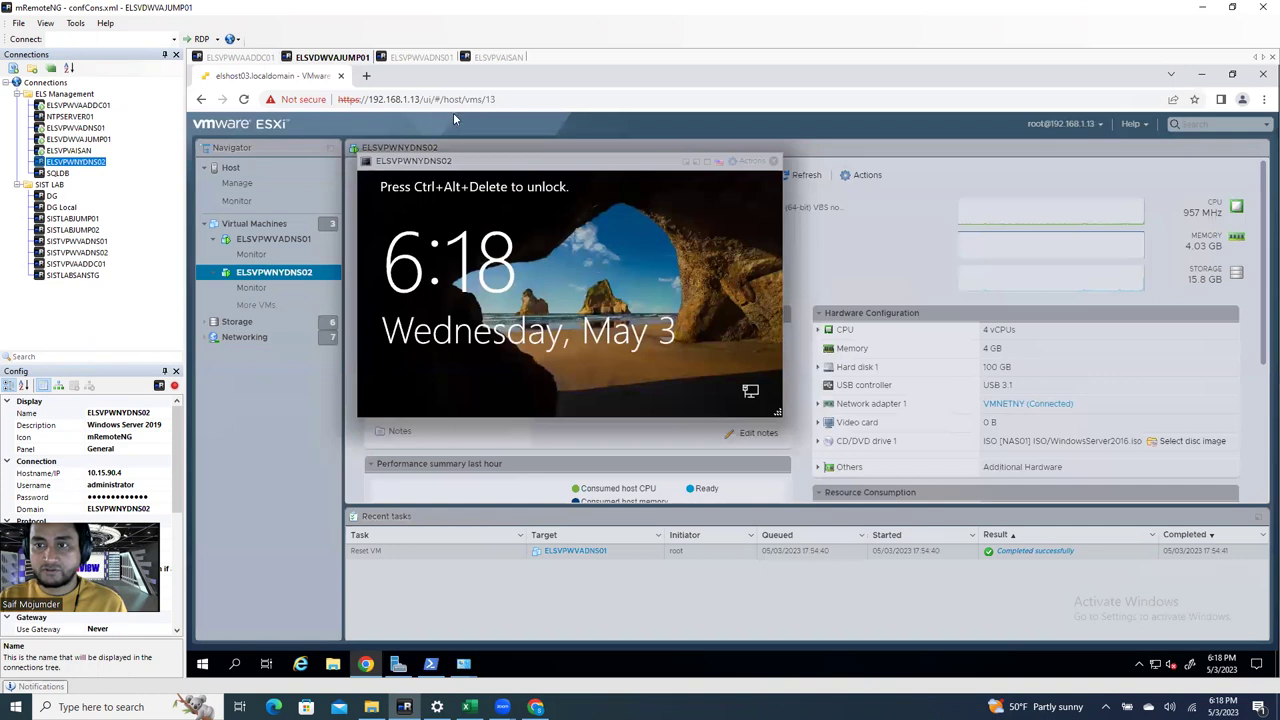
{"action": "left_click", "coordinate": [420, 58]}
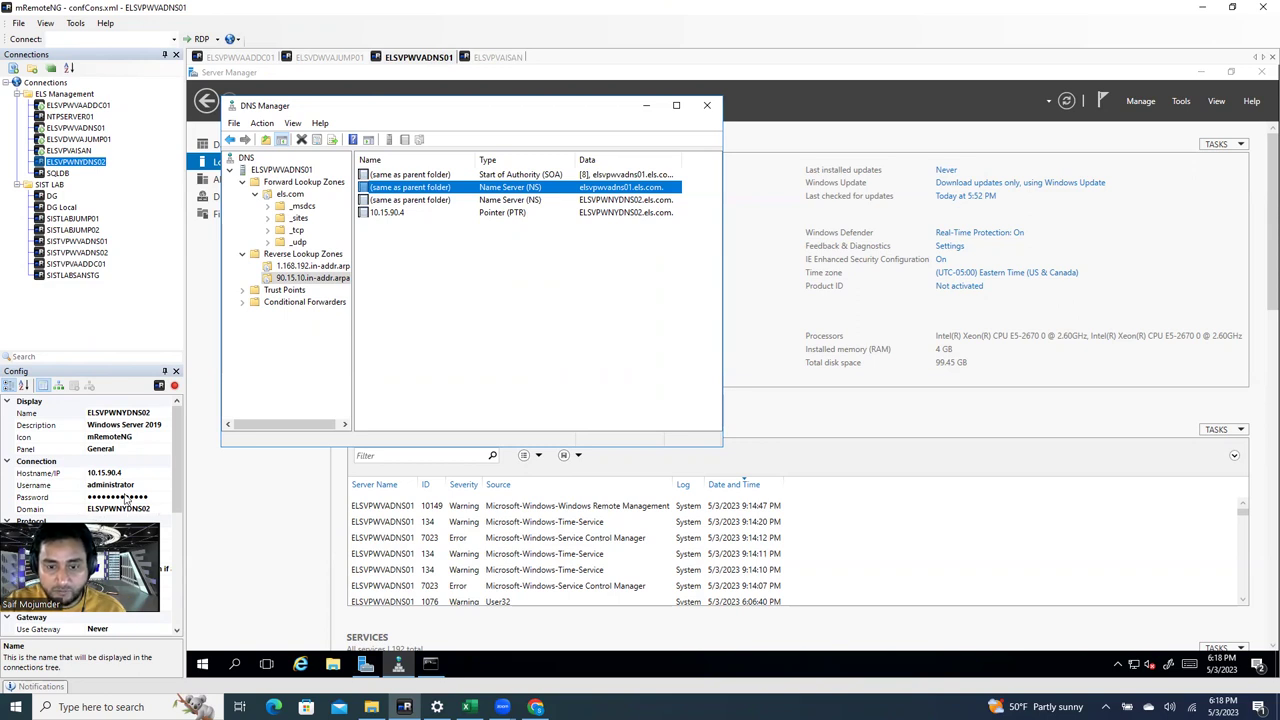
- Set the ELSVPWNYDNS02 connection's Domain to els and connect to it over RDP
{"action": "left_click", "coordinate": [110, 508]}
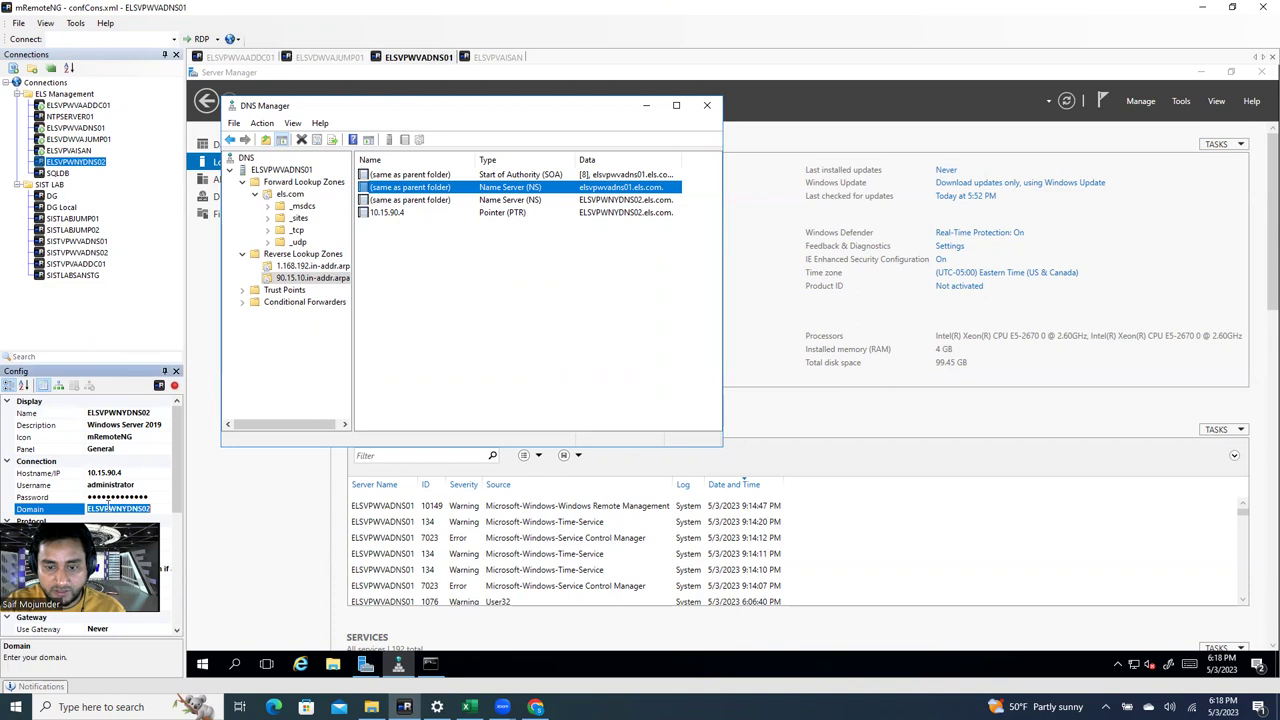
{"action": "type", "text": "e"}
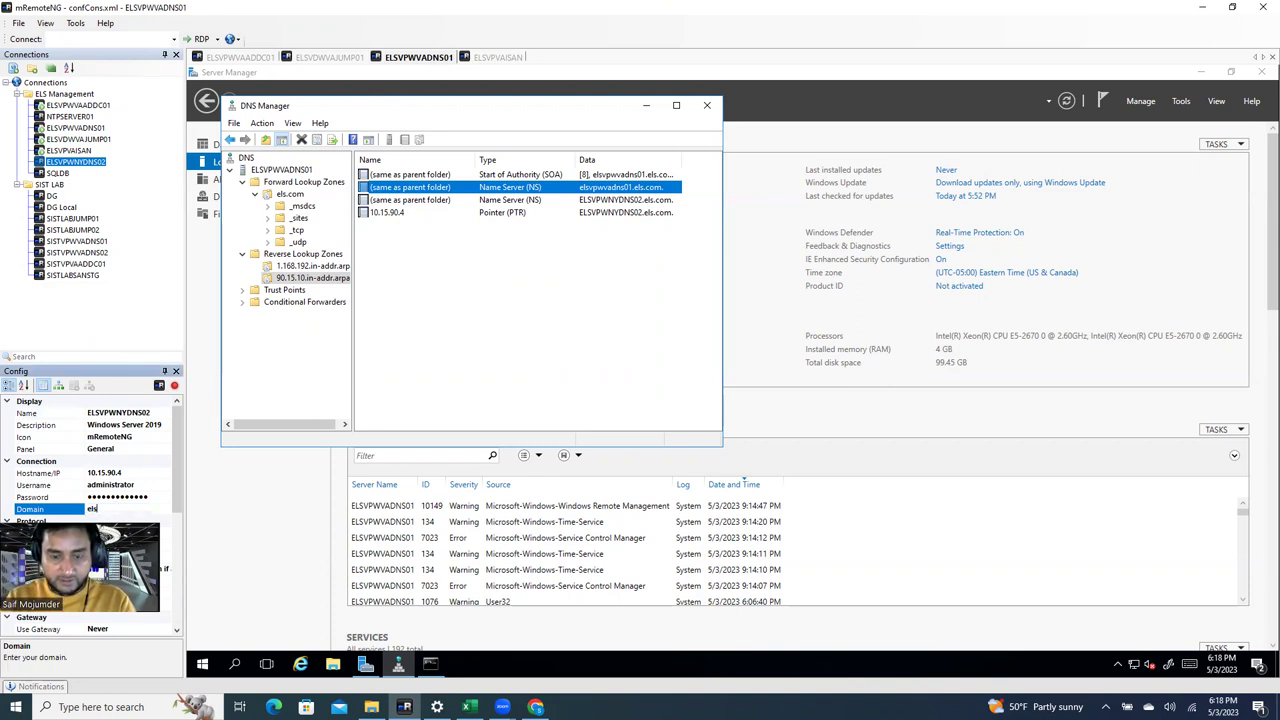
{"action": "type", "text": "ls"}
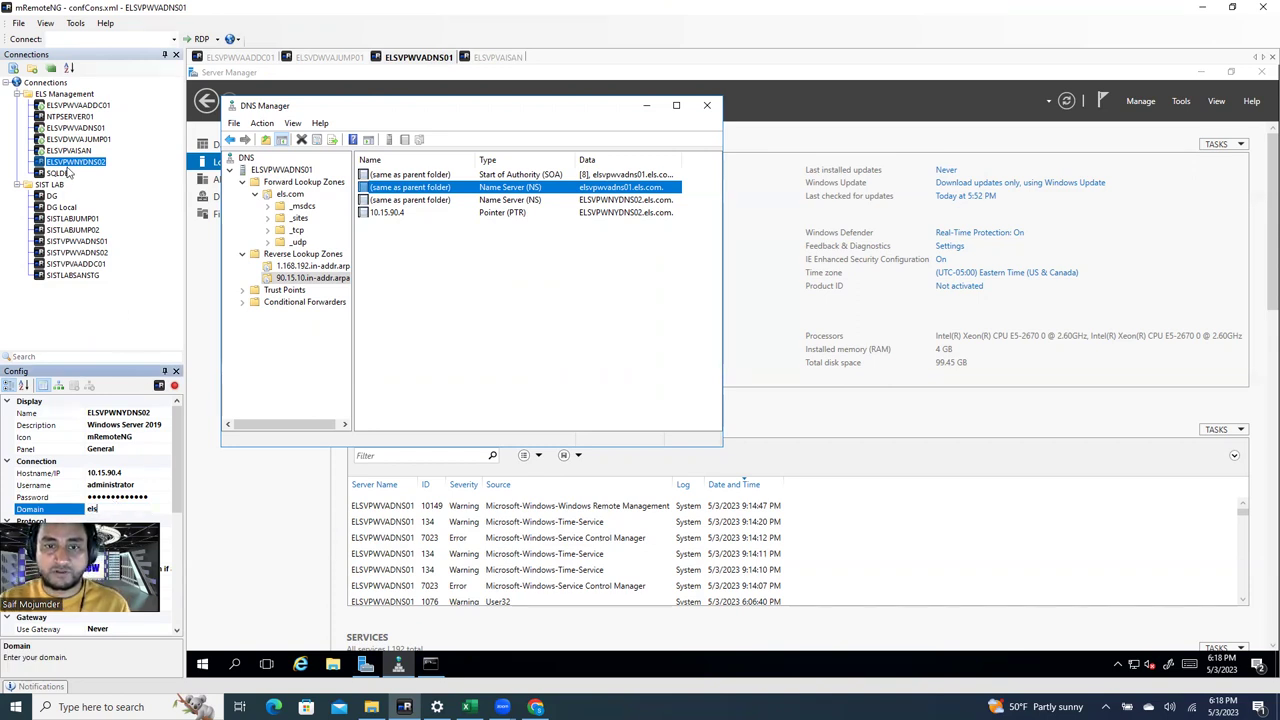
{"action": "left_click", "coordinate": [70, 163]}
{"action": "double_click", "coordinate": [75, 163]}
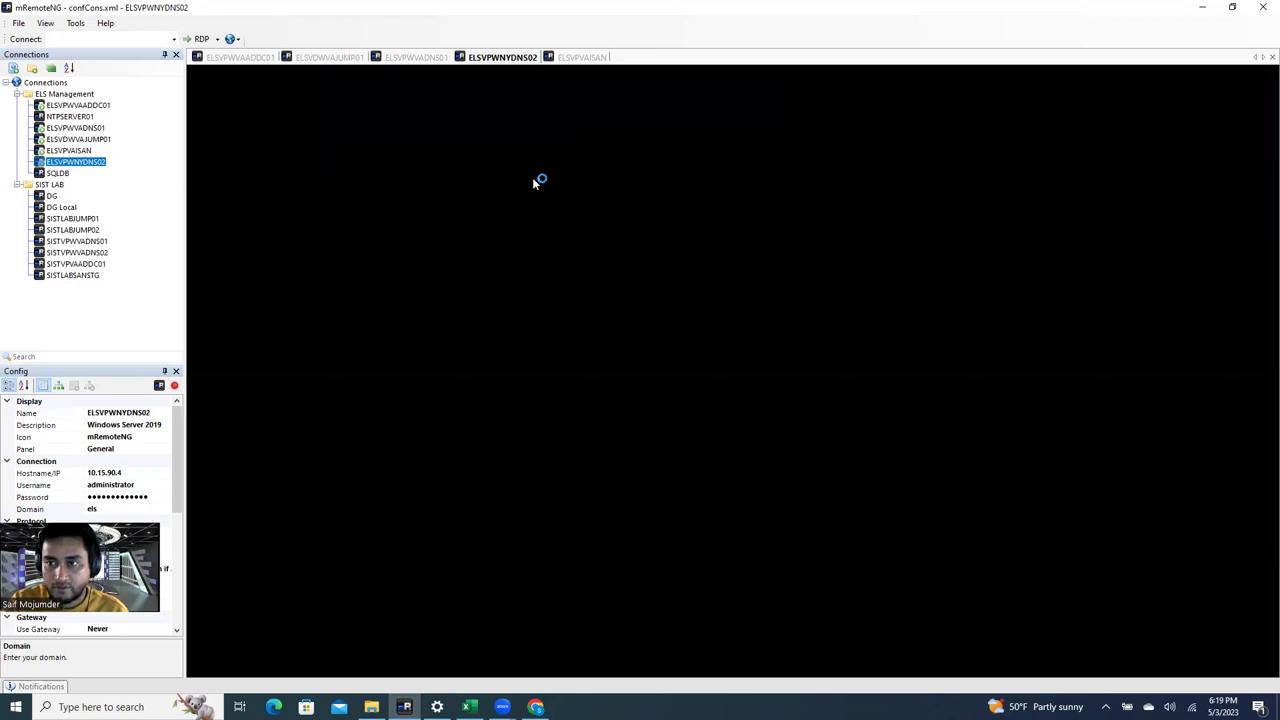
- View the els.com zone records on DNS01, then return to the ELSVPWNYDNS02 session
{"action": "left_click", "coordinate": [418, 57]}
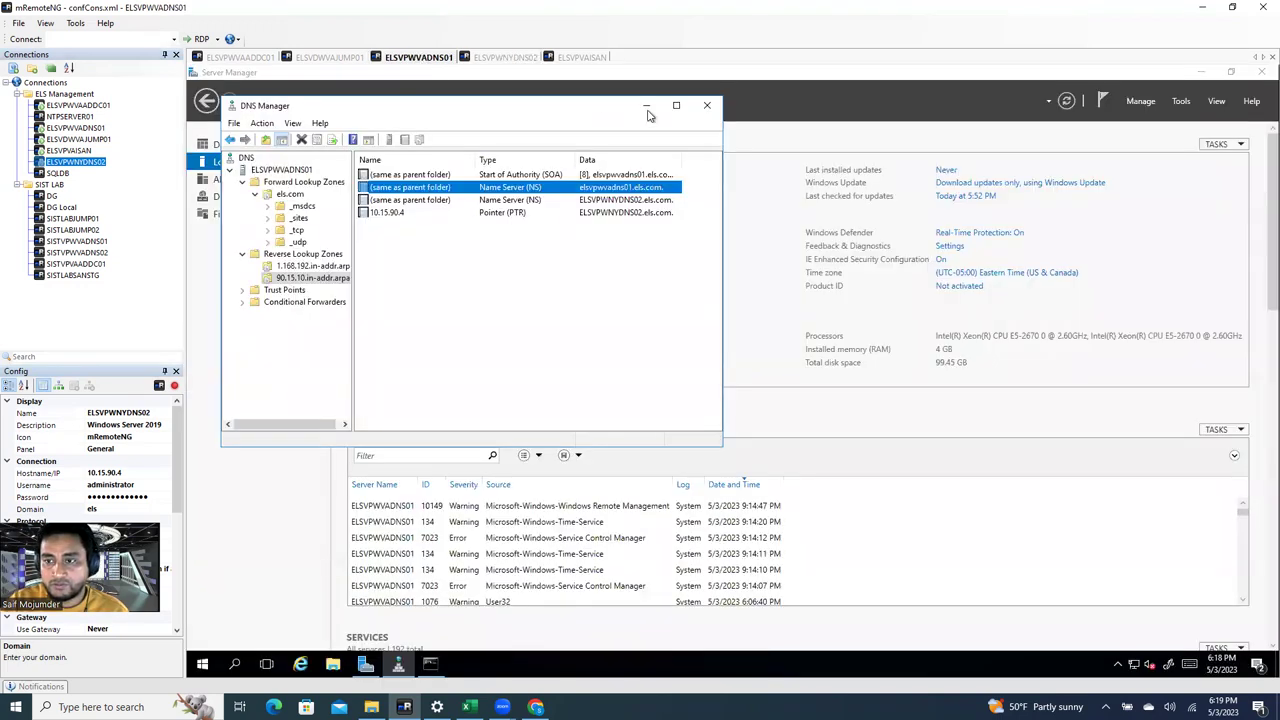
{"action": "left_click", "coordinate": [292, 195]}
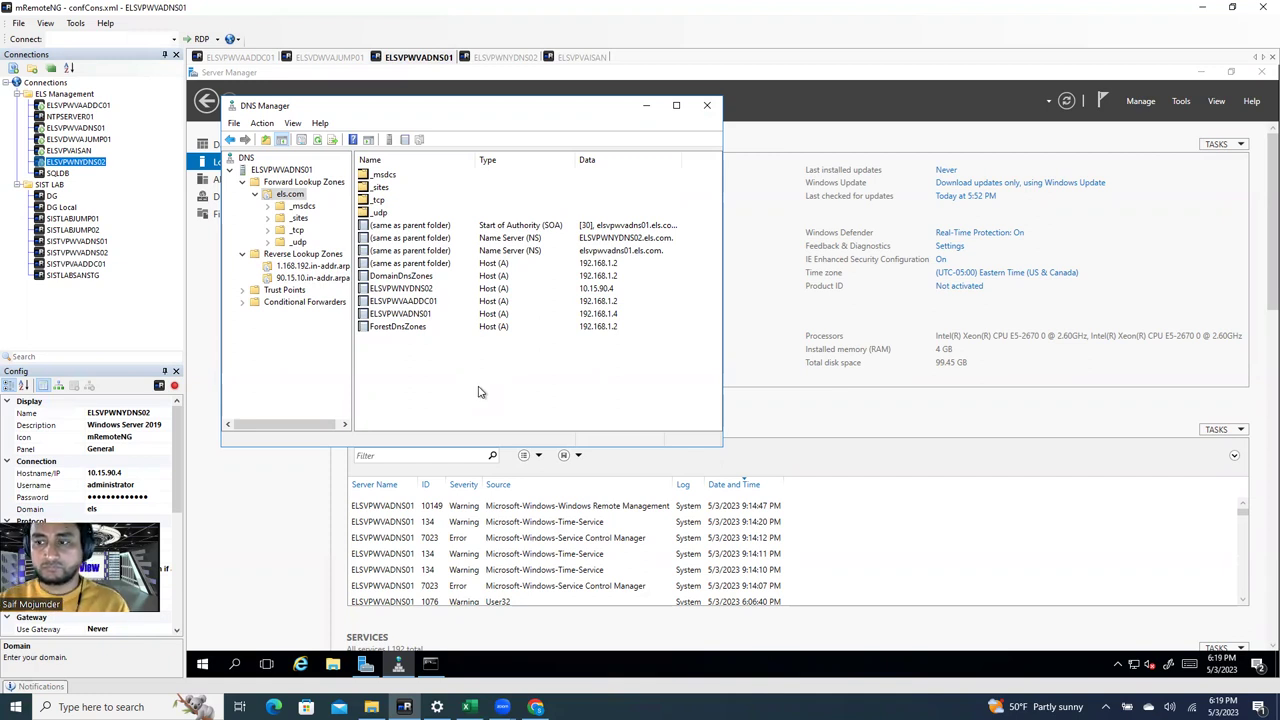
{"action": "left_click", "coordinate": [505, 58]}
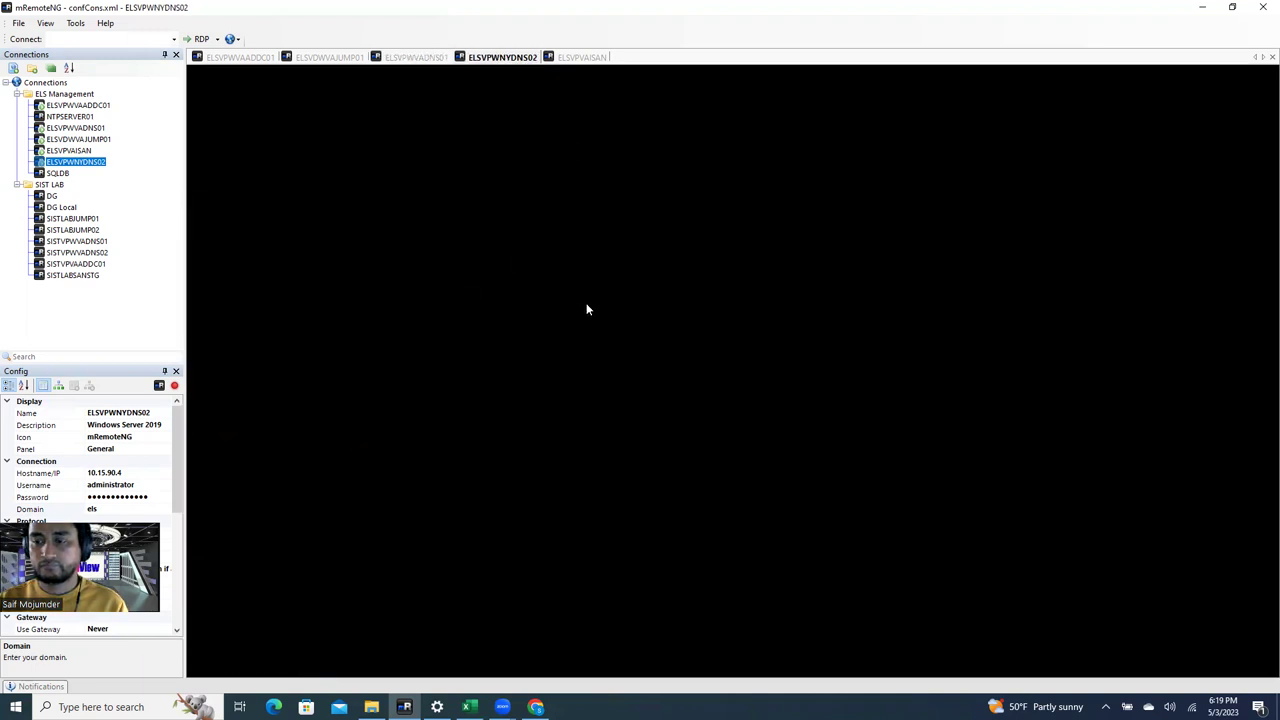
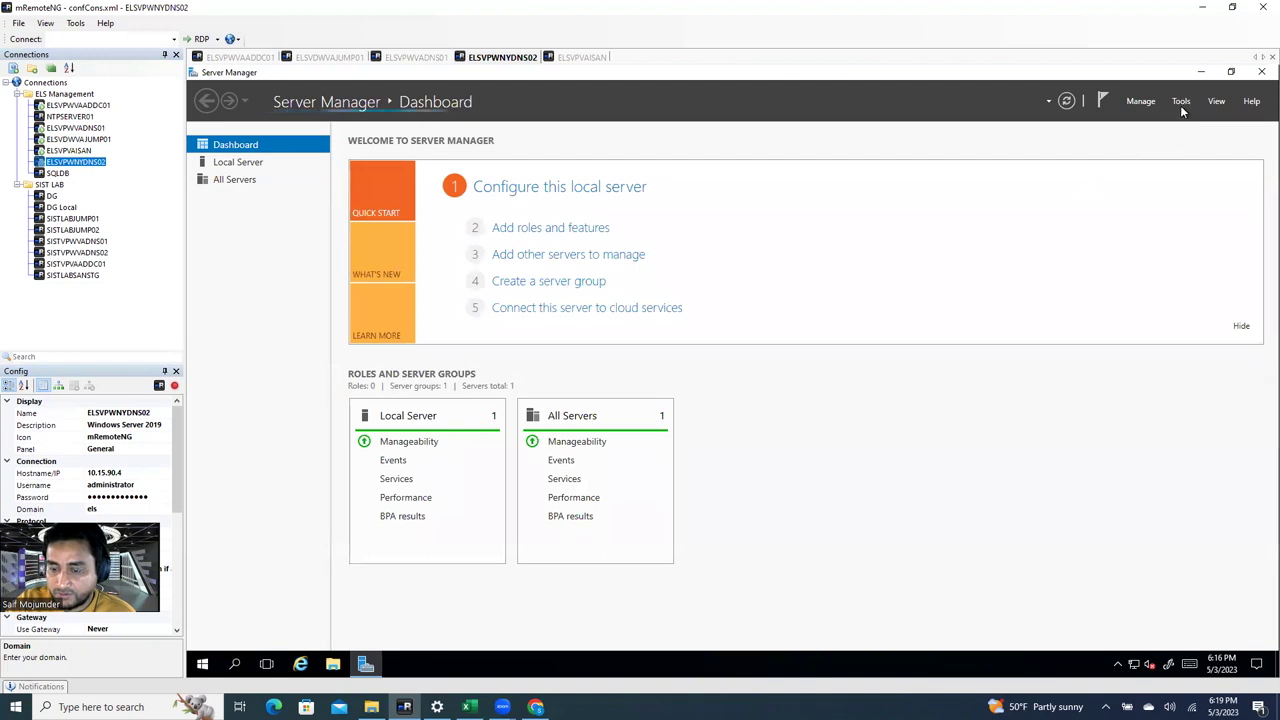
- Launch DNS Manager from Server Manager's Tools menu and bring it up from the taskbar
{"action": "left_click", "coordinate": [1181, 101]}
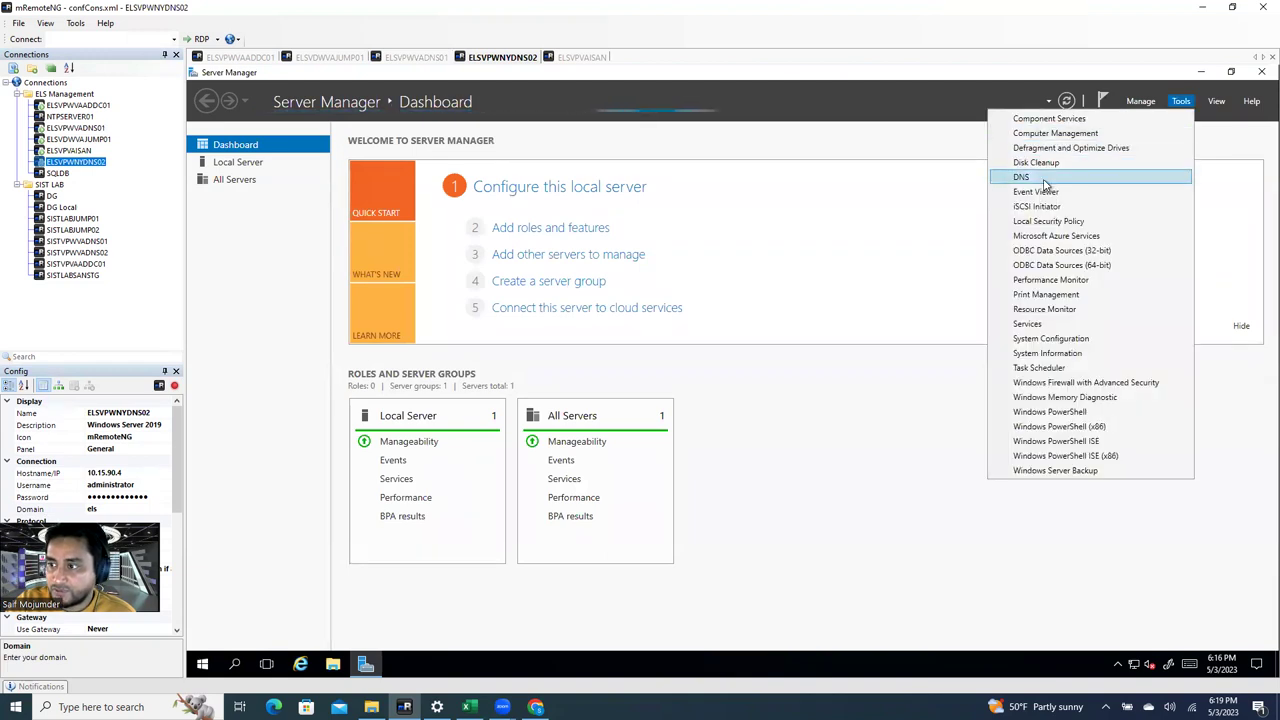
{"action": "left_click", "coordinate": [1034, 185]}
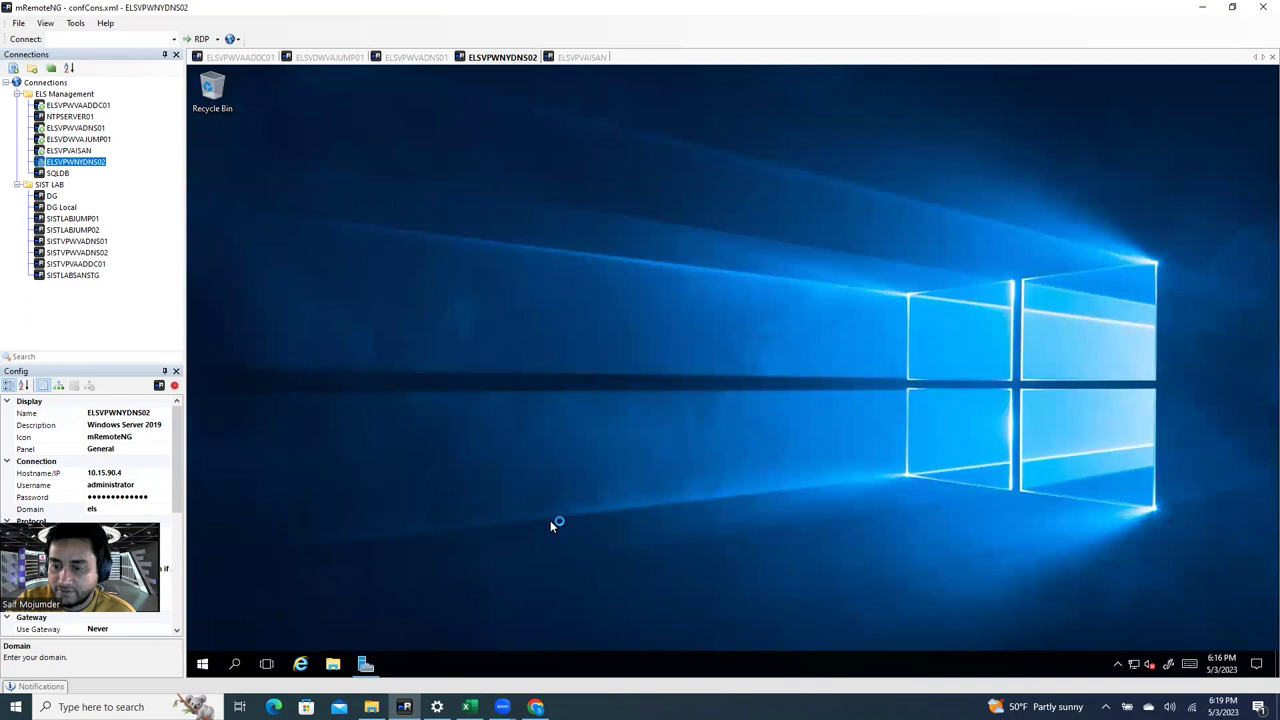
{"action": "right_click", "coordinate": [561, 341]}
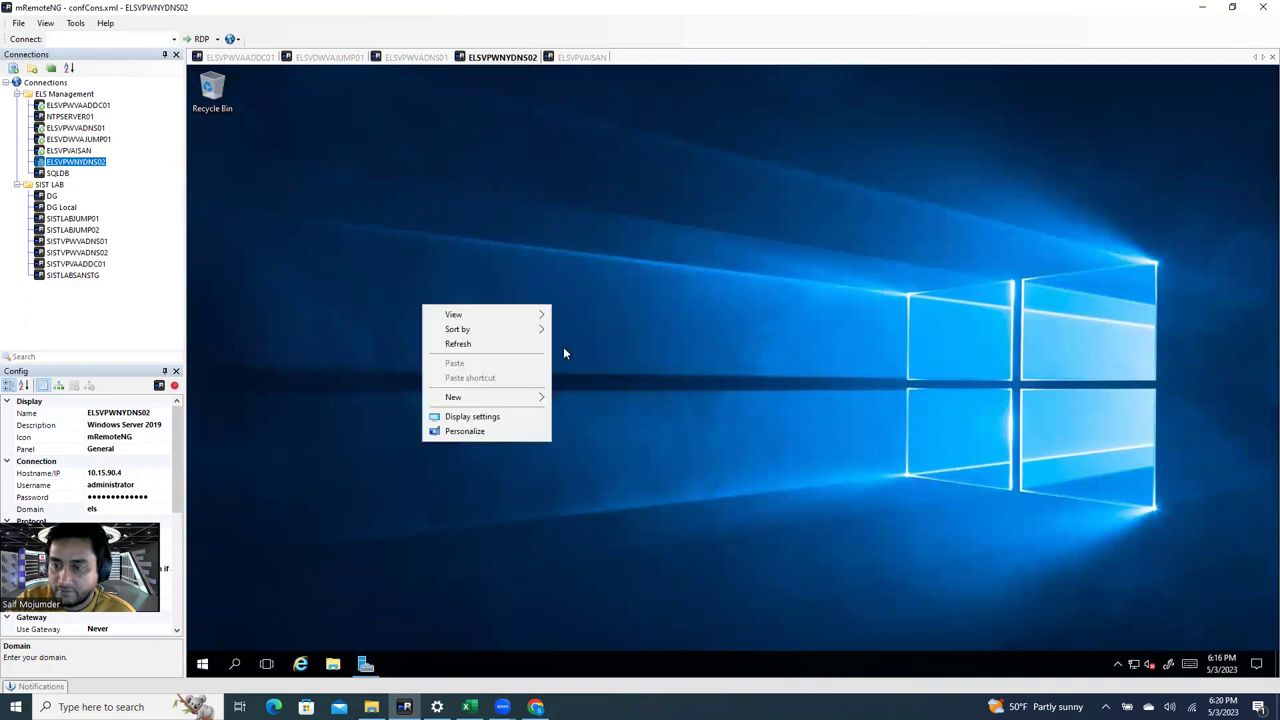
{"action": "left_click", "coordinate": [491, 344]}
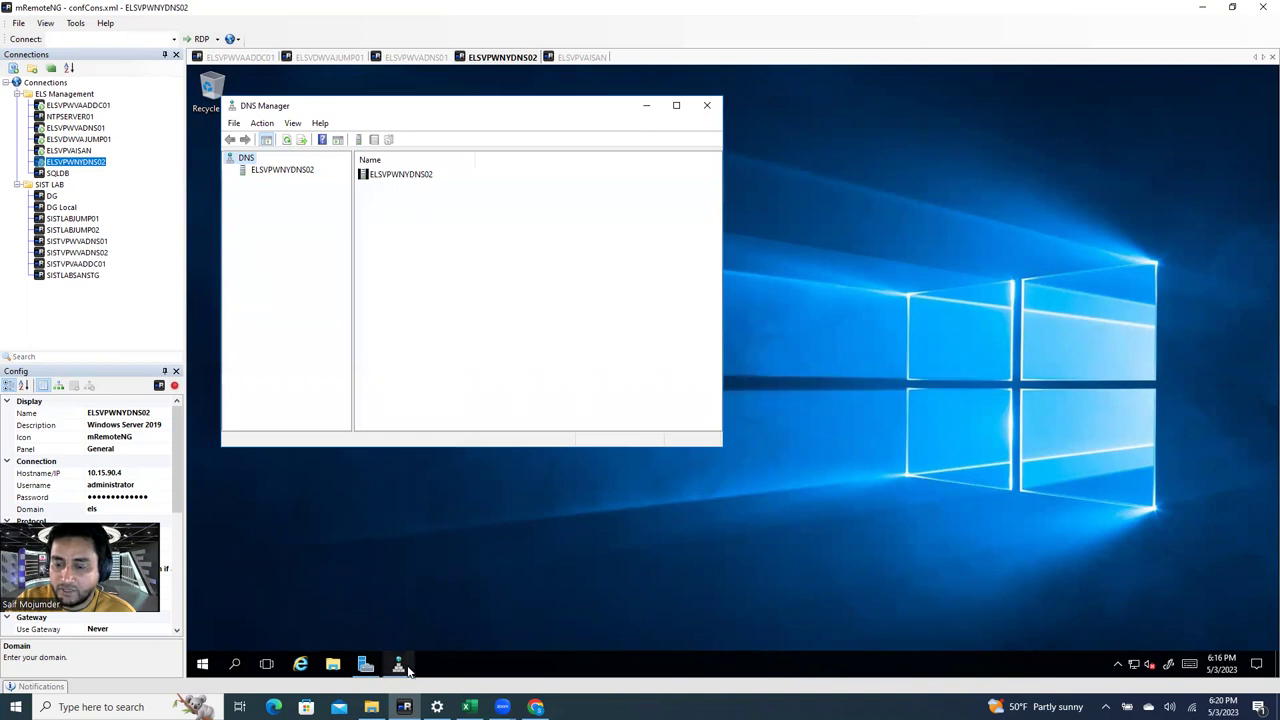
{"action": "right_click", "coordinate": [398, 664]}
- Expand ELSVPWNYDNS02's zone folders and start a new forward lookup zone
{"action": "left_click", "coordinate": [377, 612]}
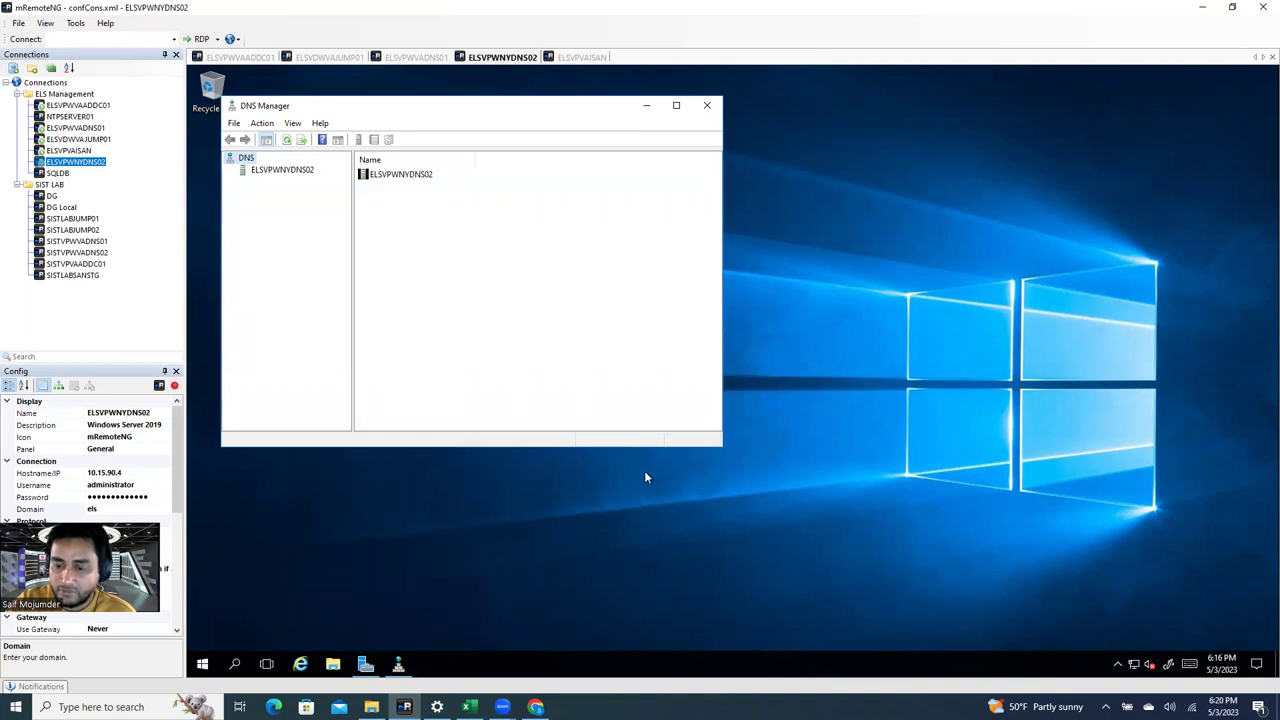
{"action": "double_click", "coordinate": [265, 170]}
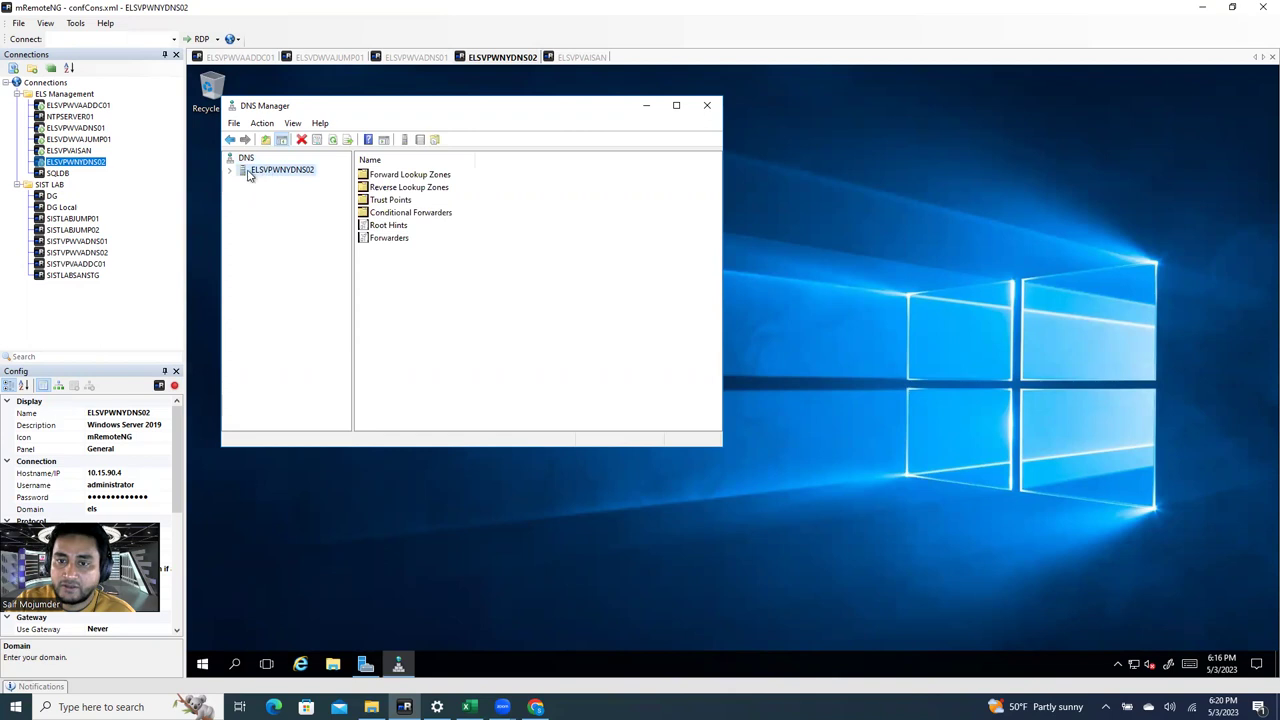
{"action": "left_click", "coordinate": [270, 182]}
{"action": "left_click", "coordinate": [268, 197]}
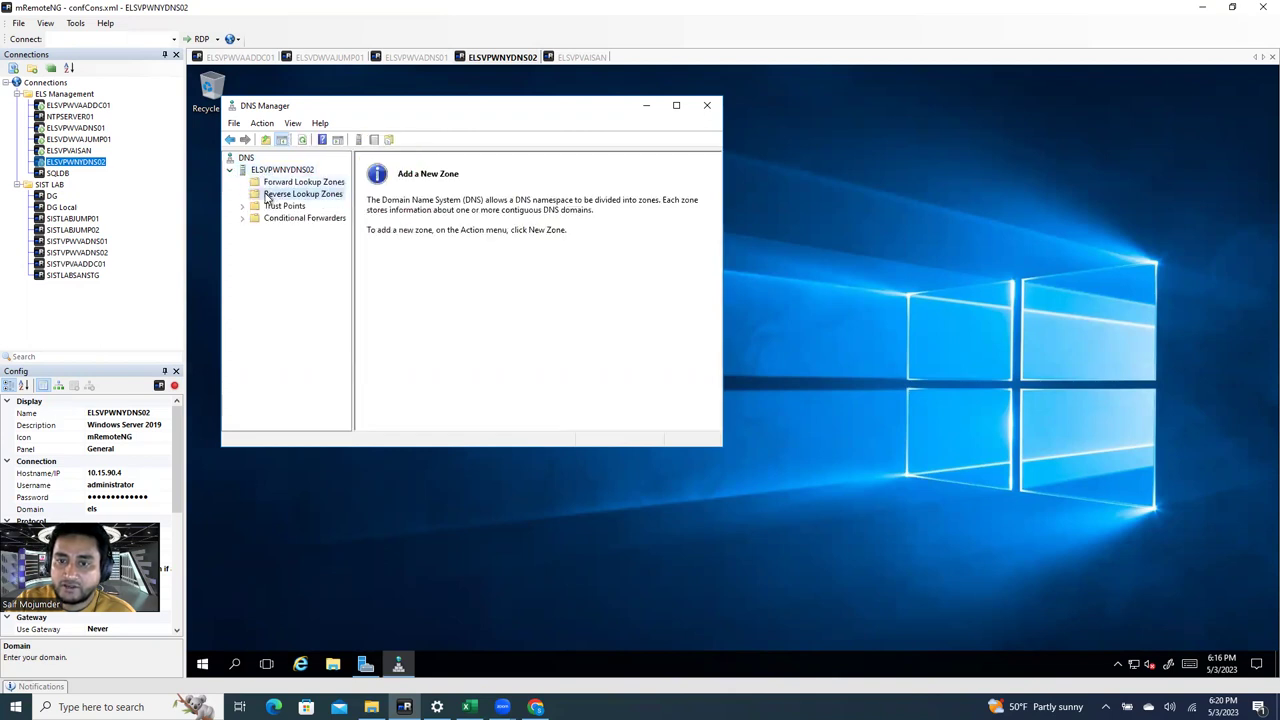
{"action": "right_click", "coordinate": [272, 189]}
{"action": "left_click", "coordinate": [300, 199]}
- Make the new zone a secondary zone named els.com
{"action": "left_click", "coordinate": [474, 353]}
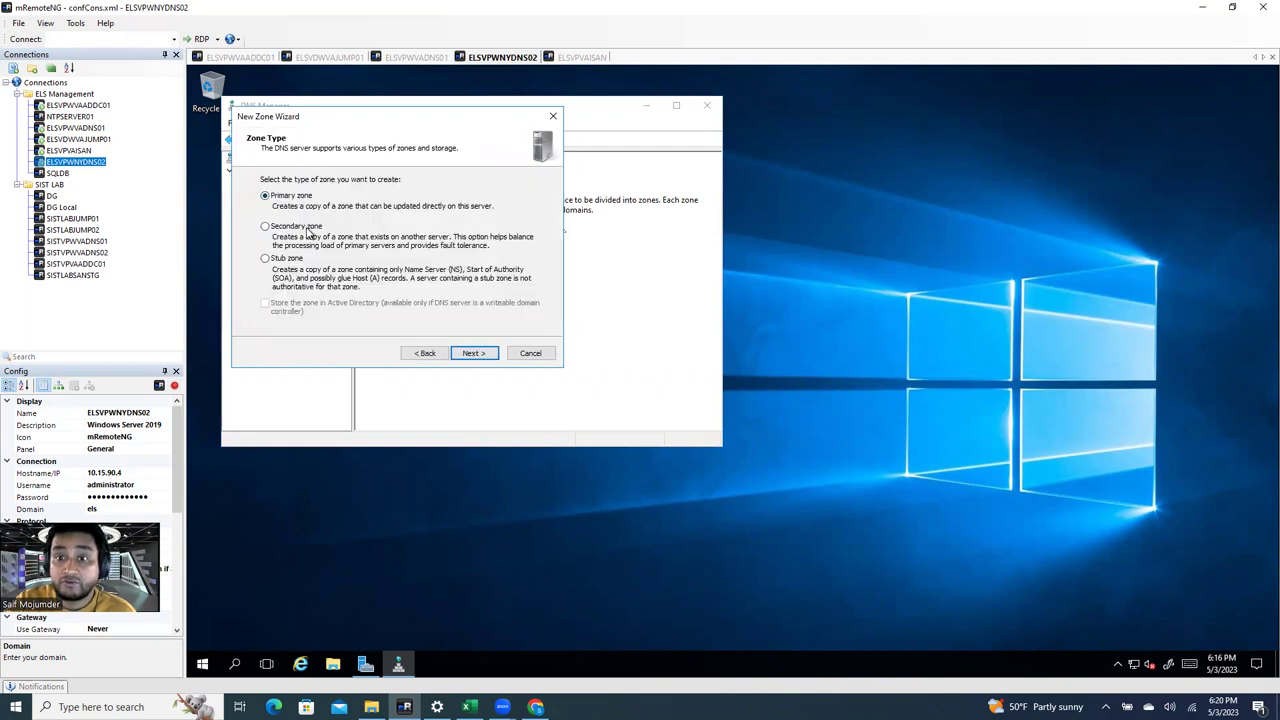
{"action": "left_click", "coordinate": [310, 233]}
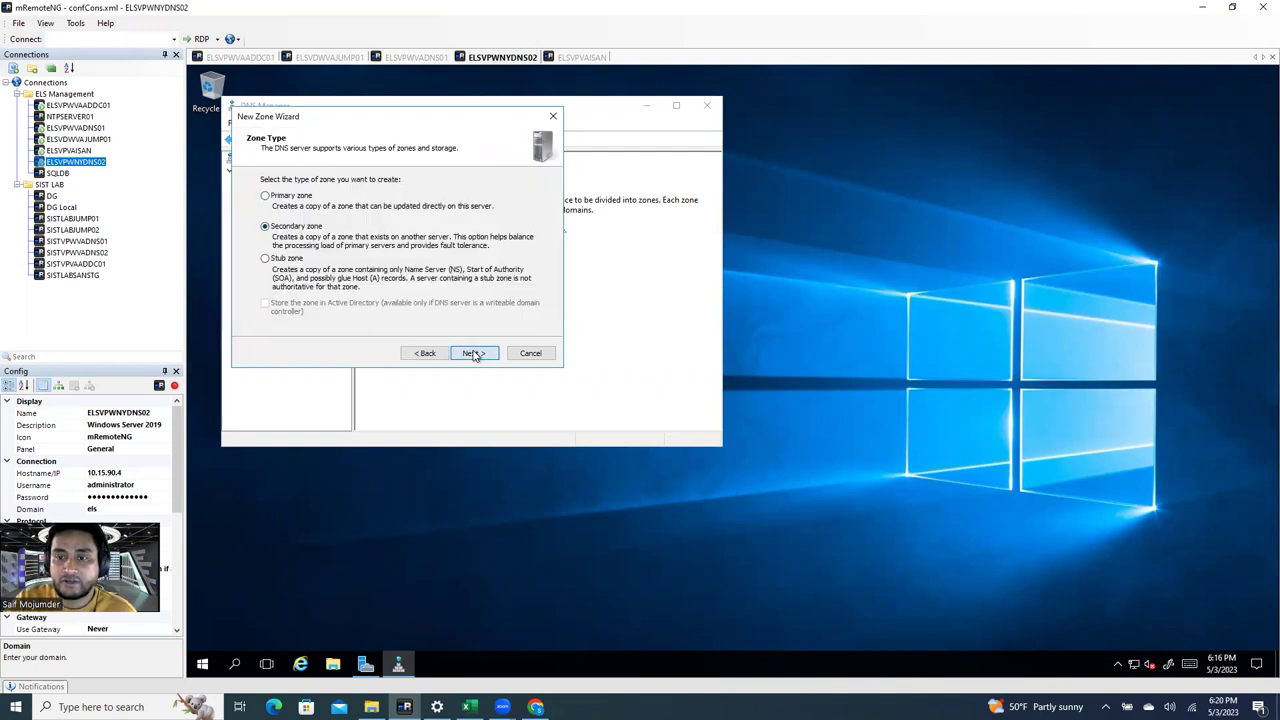
{"action": "left_click", "coordinate": [474, 353]}
{"action": "type", "text": "els.com"}
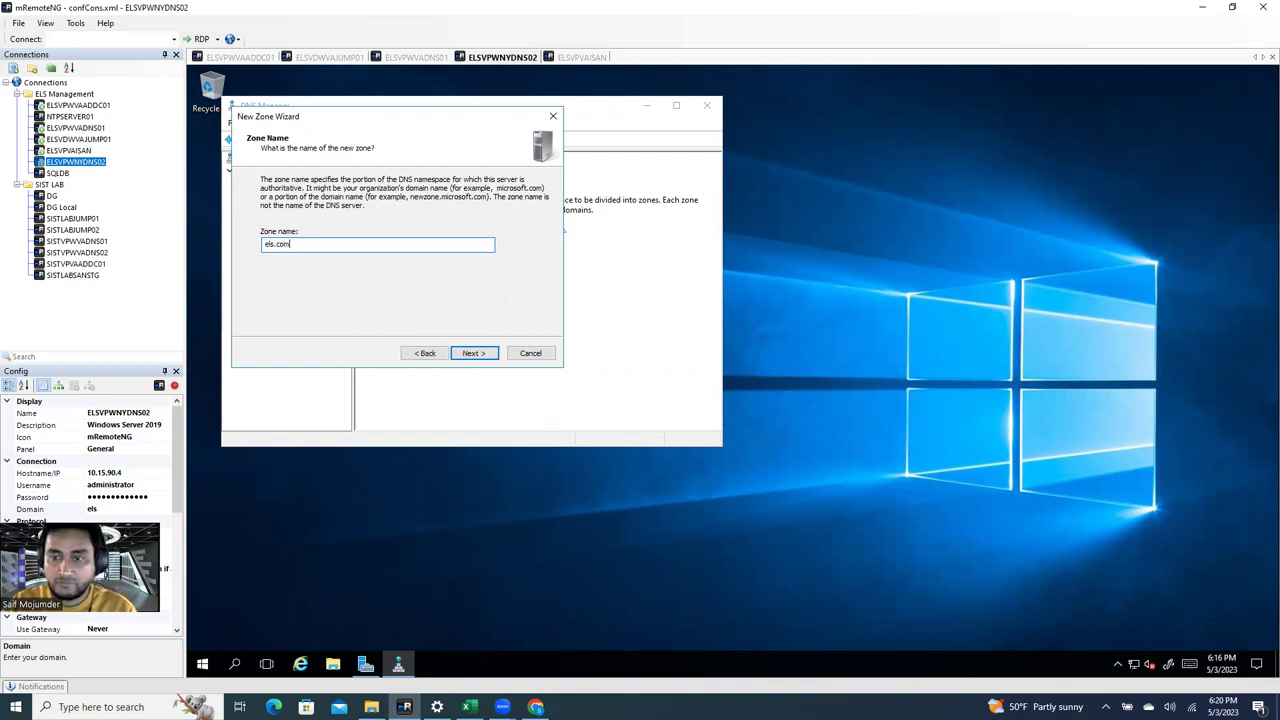
{"action": "left_click", "coordinate": [476, 355]}
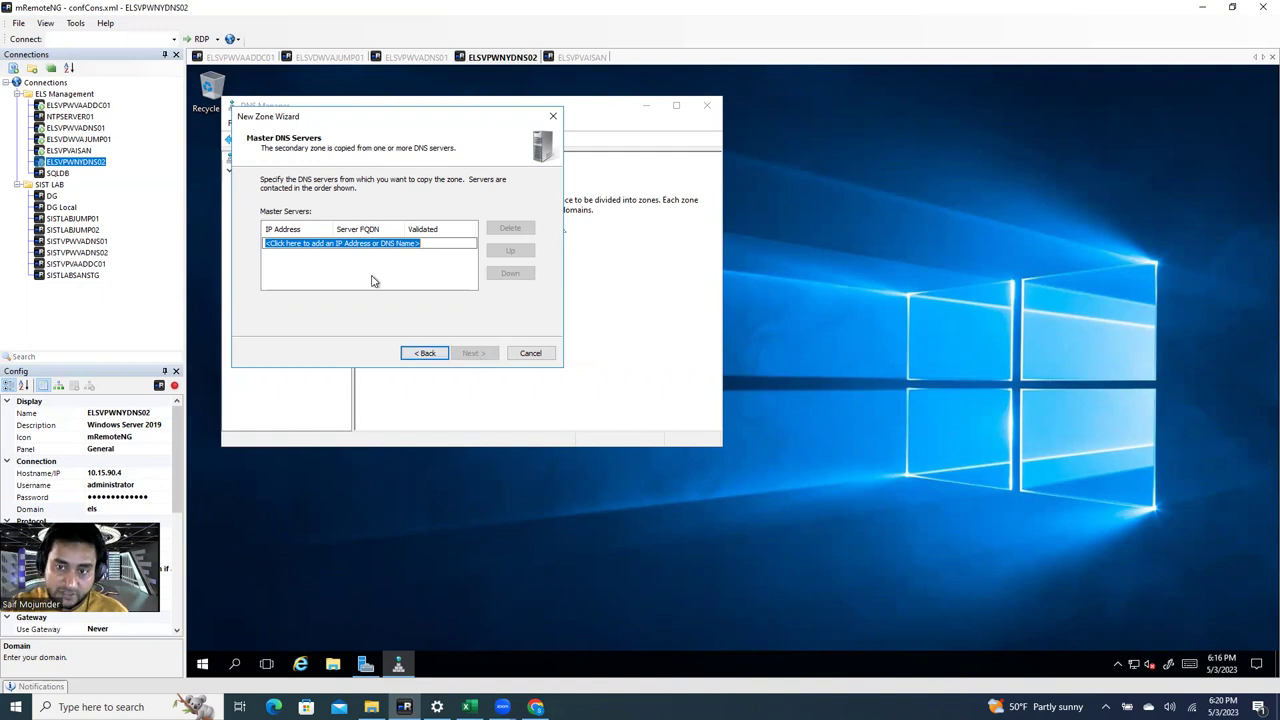
- Add master server 192.168.1.4 and finish creating the els.com zone
{"action": "type", "text": "192.168.1."}
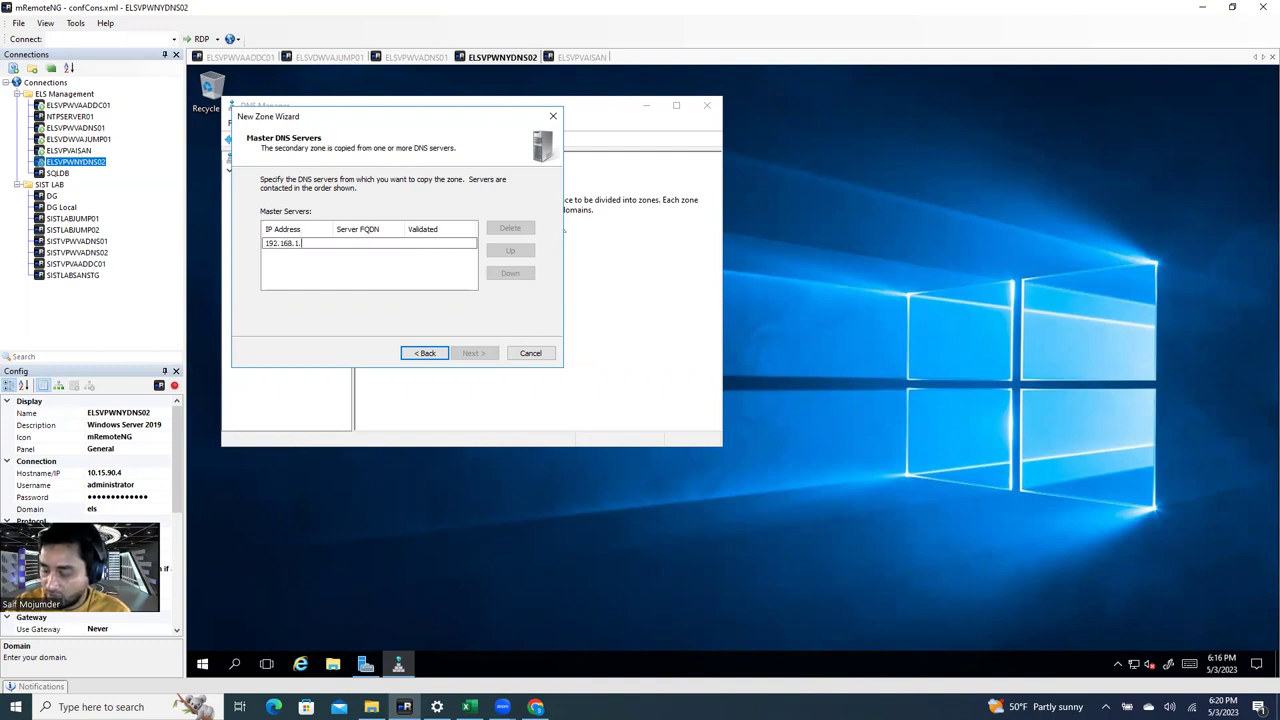
{"action": "type", "text": "4"}
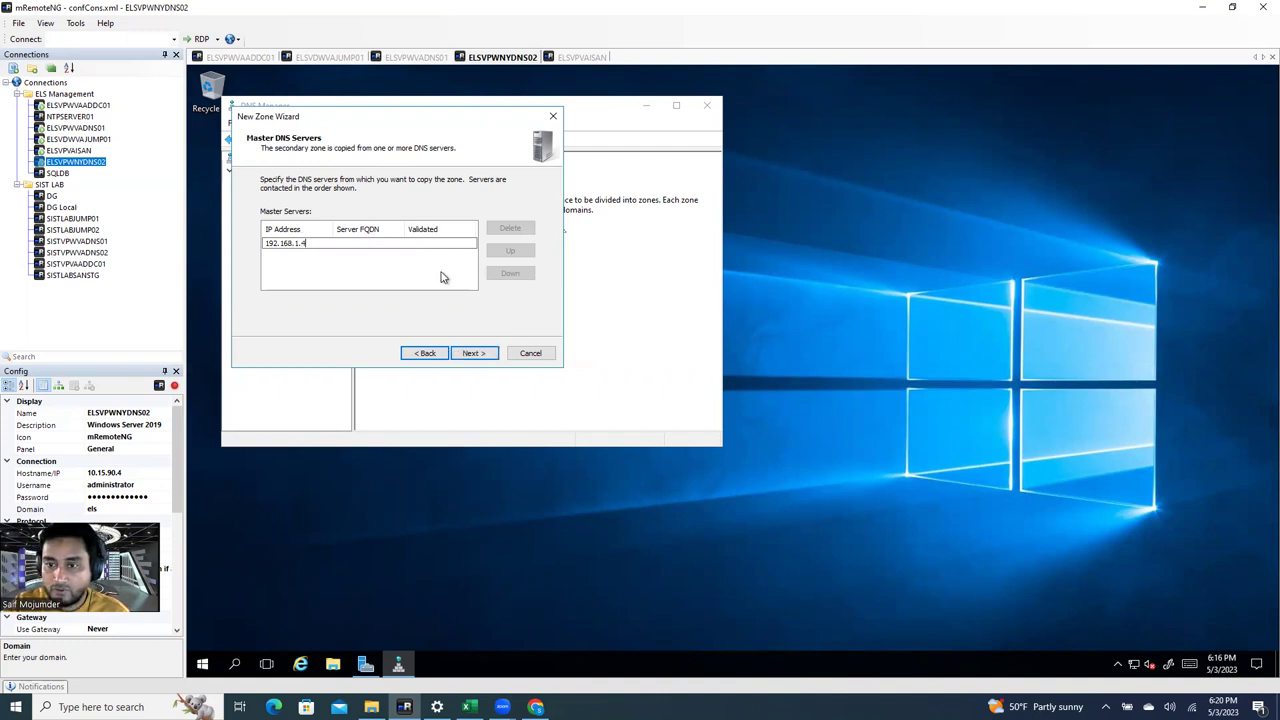
{"action": "left_click", "coordinate": [441, 277]}
{"action": "left_click", "coordinate": [397, 258]}
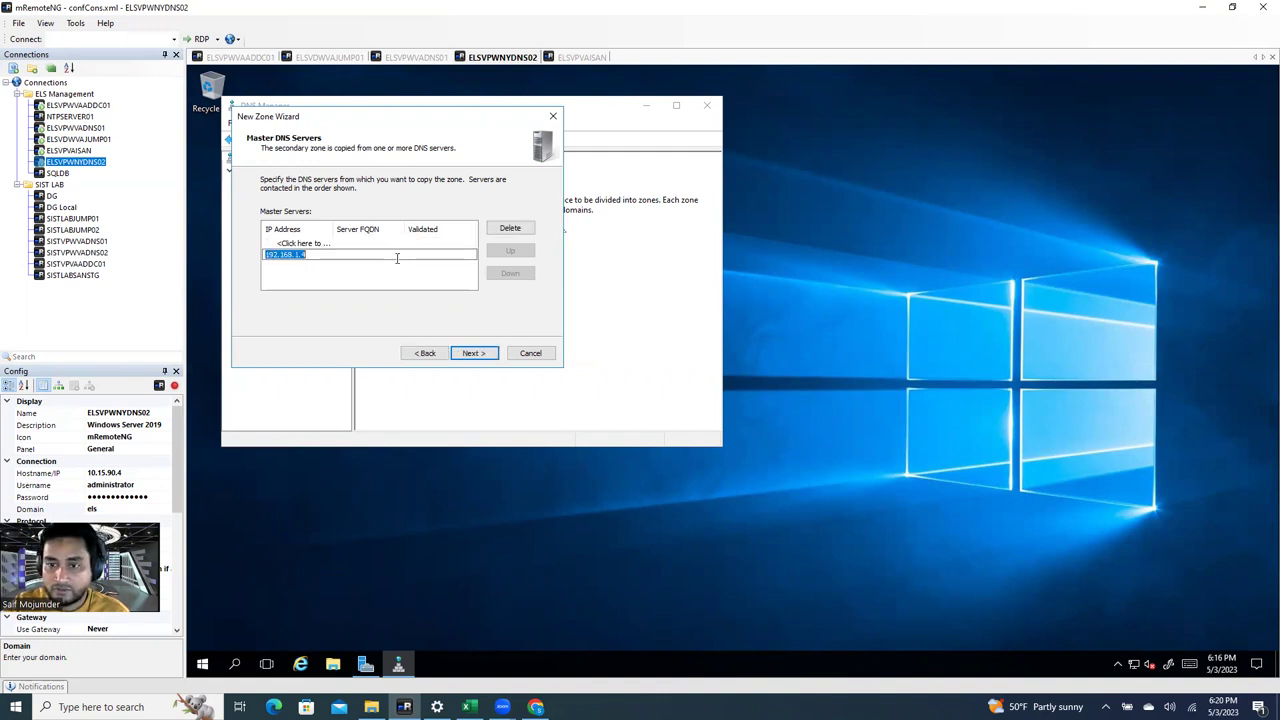
{"action": "left_click", "coordinate": [470, 356]}
{"action": "left_click", "coordinate": [472, 355]}
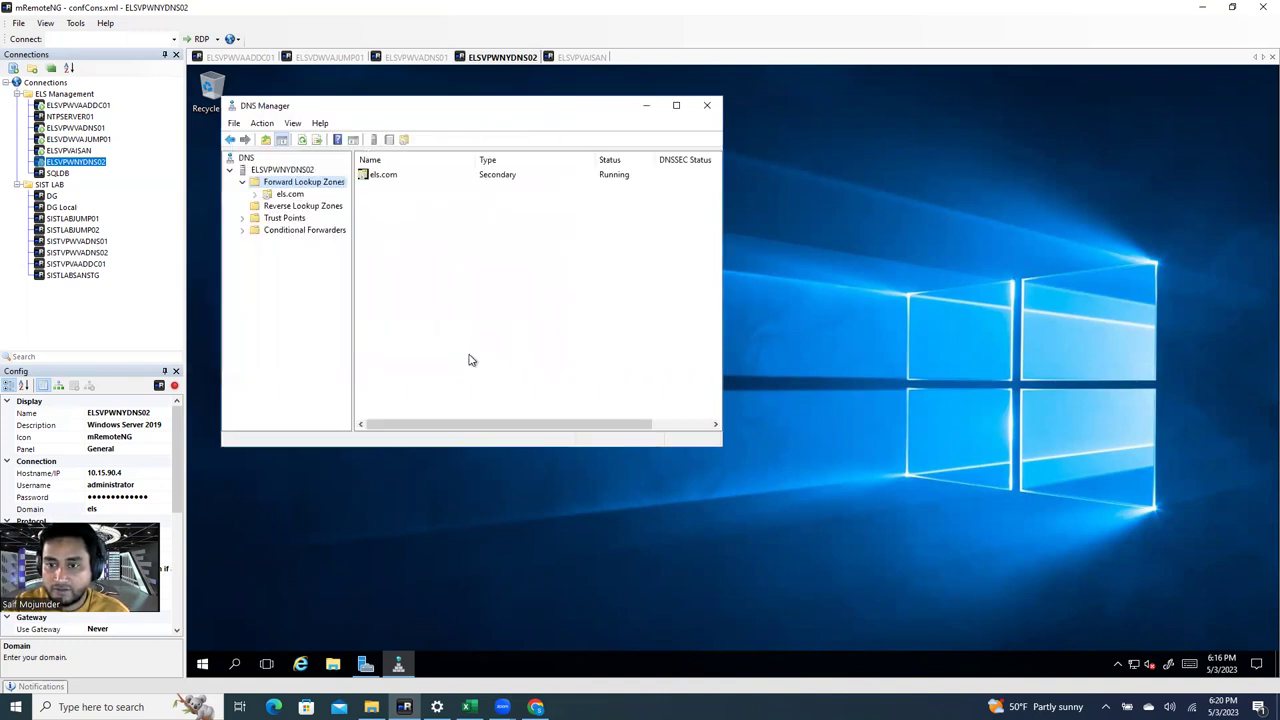
- Check the els.com zone's load status, then select Reverse Lookup Zones
{"action": "left_click", "coordinate": [269, 197]}
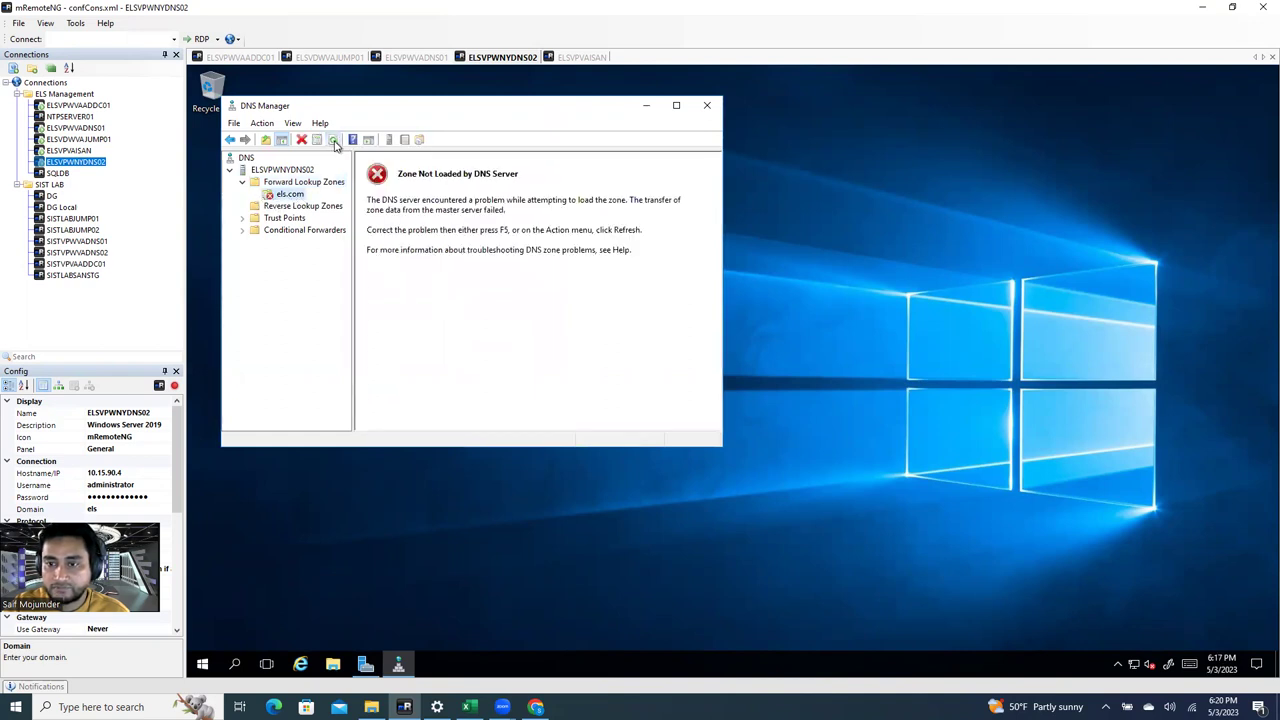
{"action": "left_click", "coordinate": [252, 220]}
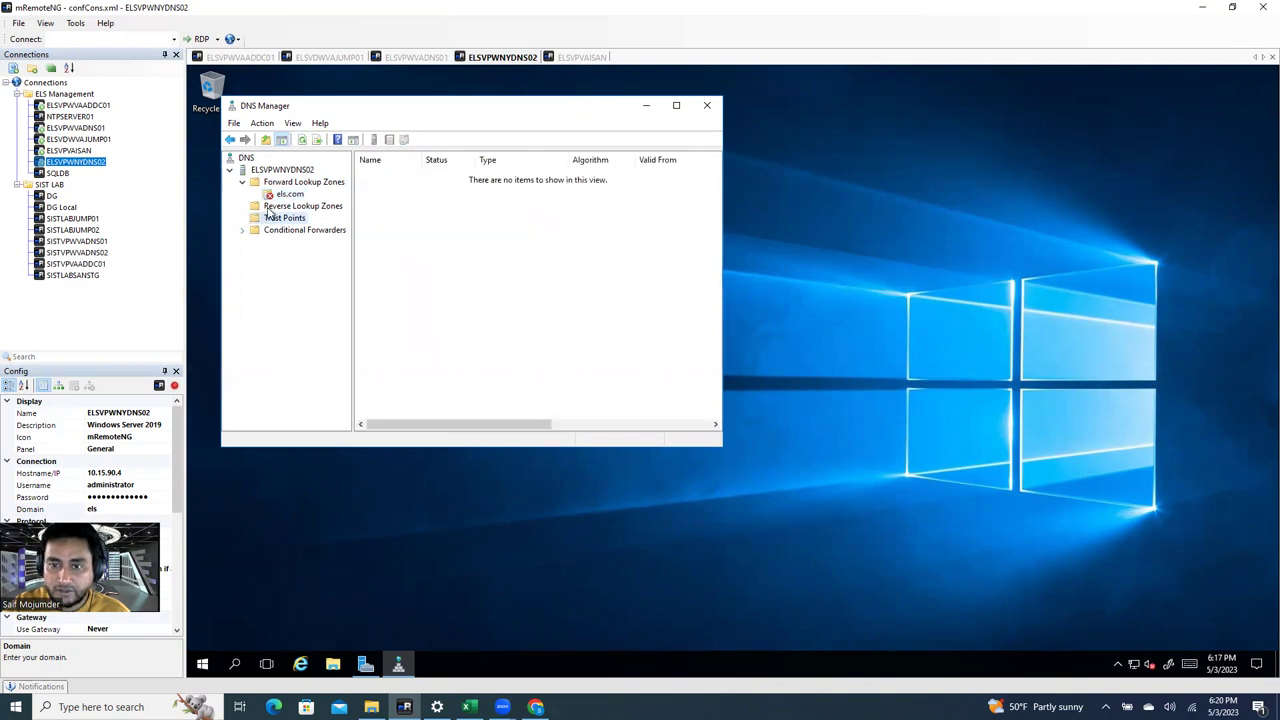
{"action": "left_click", "coordinate": [280, 206]}
{"action": "right_click", "coordinate": [270, 206]}
- Start a secondary IPv4 reverse lookup zone for network ID 192.168.1
{"action": "left_click", "coordinate": [304, 216]}
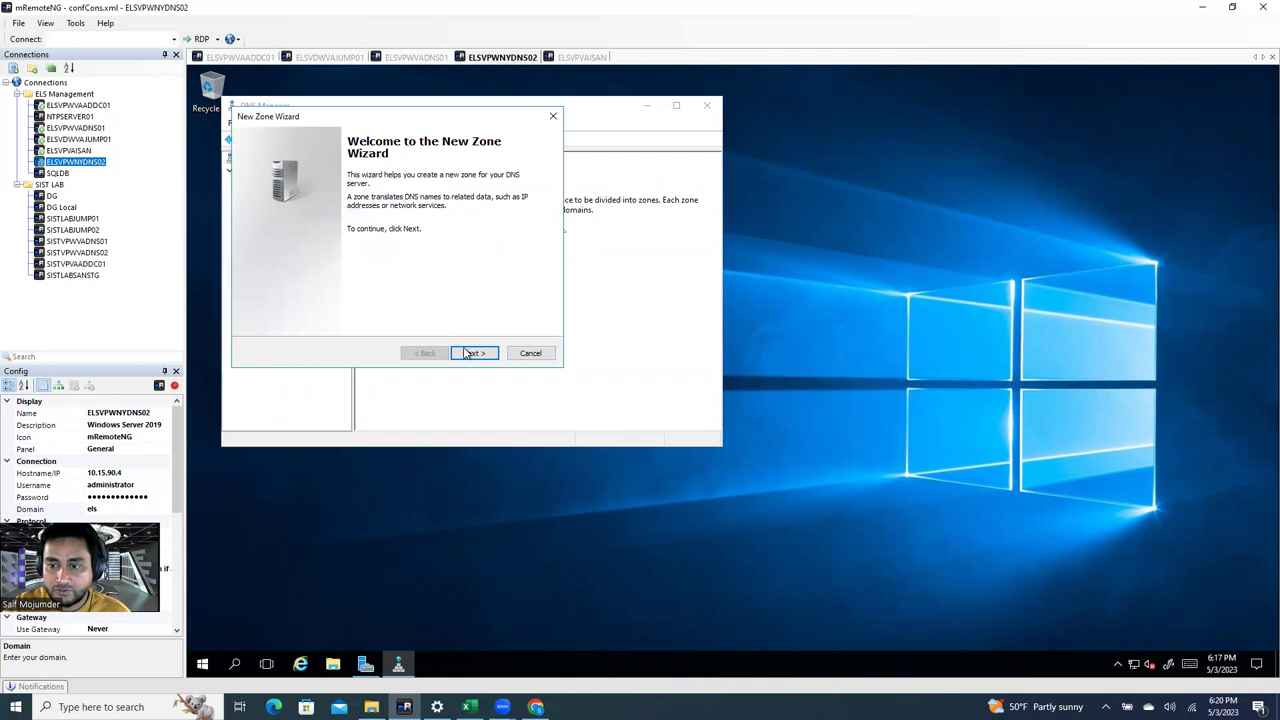
{"action": "left_click", "coordinate": [474, 353]}
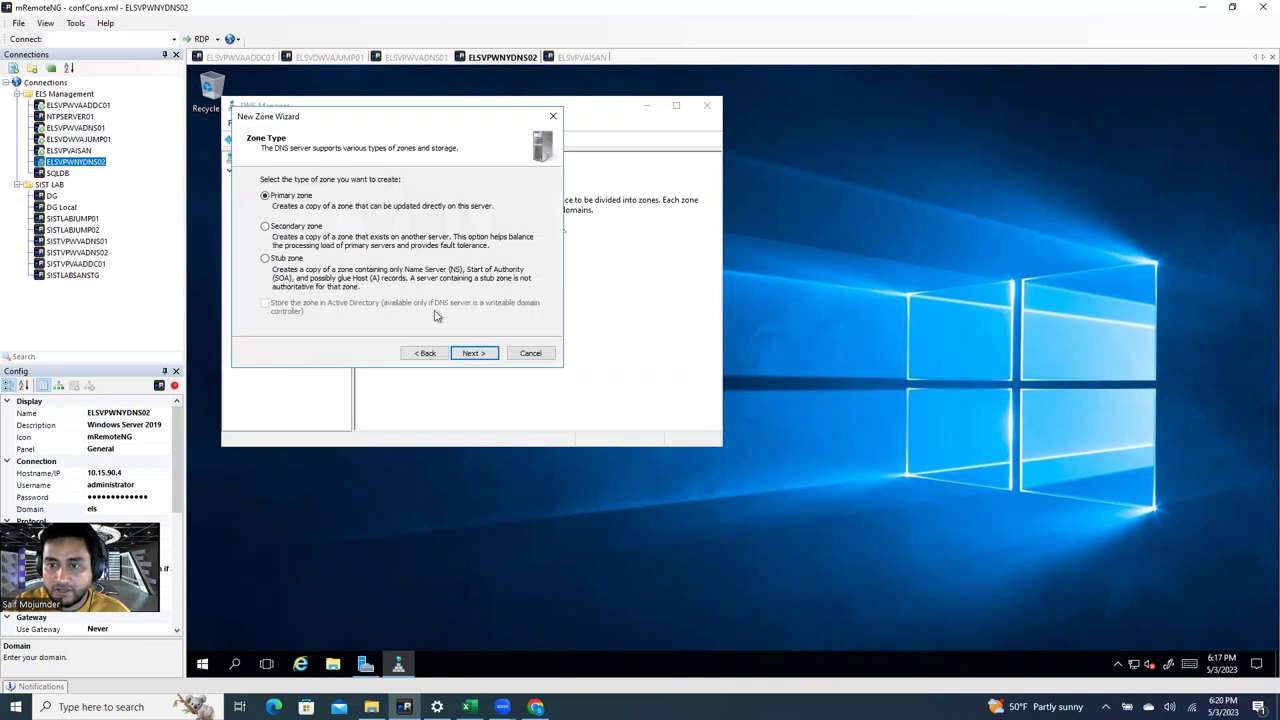
{"action": "left_click", "coordinate": [472, 354]}
{"action": "left_click", "coordinate": [474, 356]}
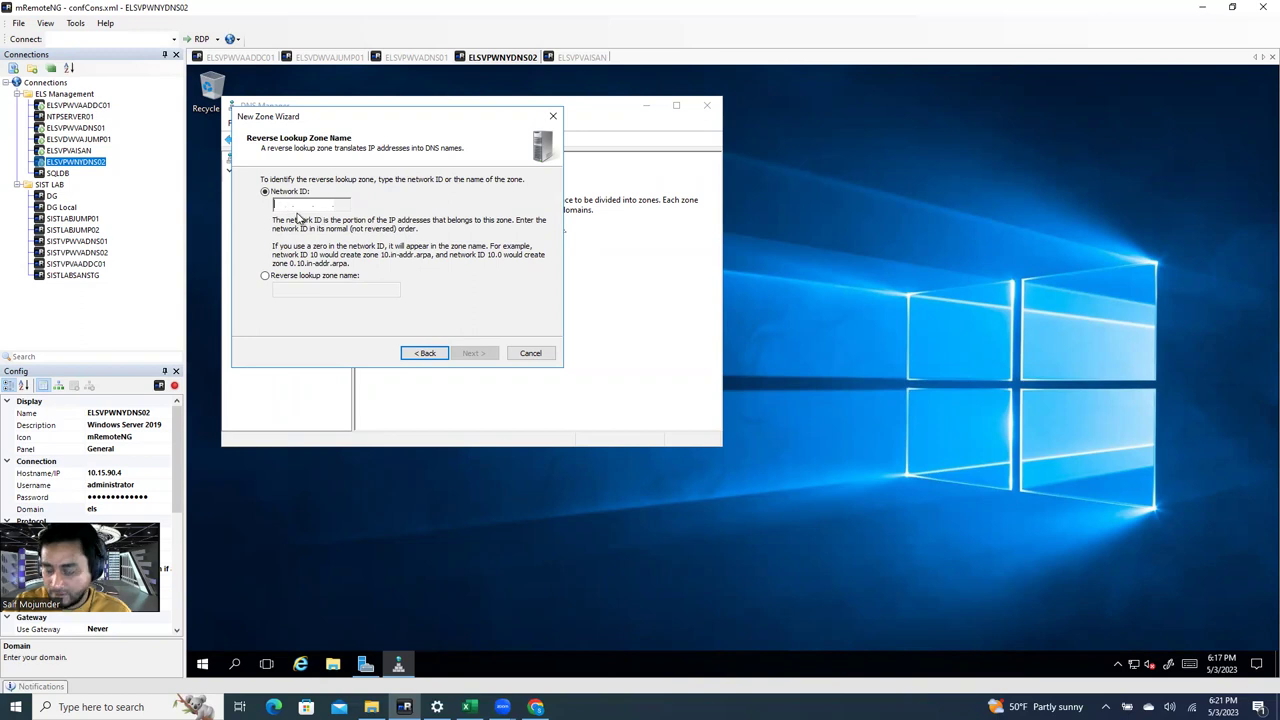
{"action": "type", "text": "192.168.1."}
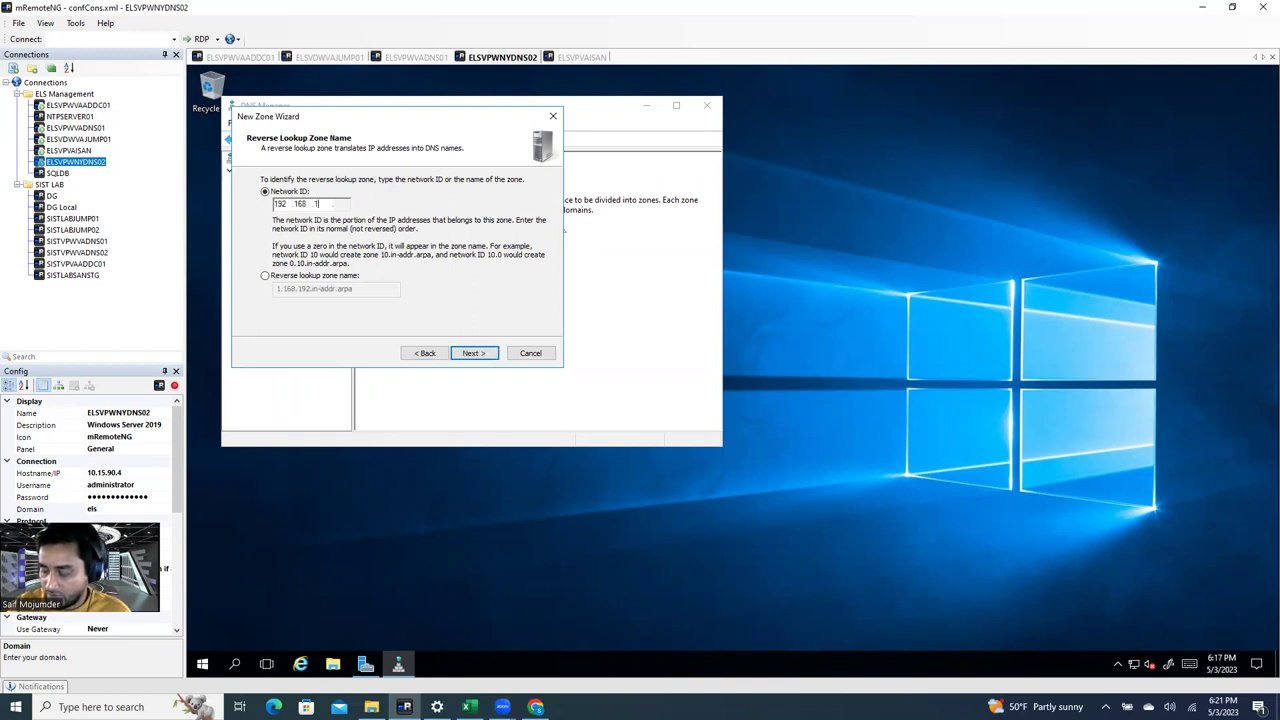
{"action": "left_click", "coordinate": [474, 355]}
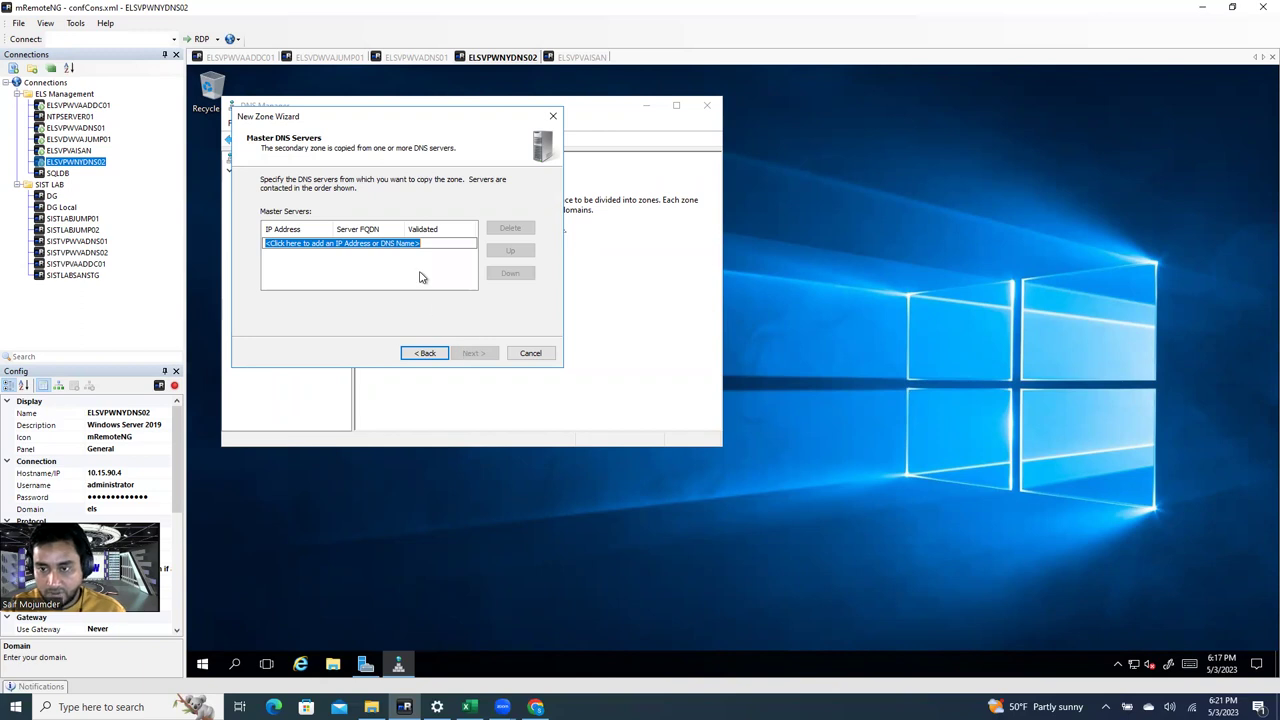
- Set master server 192.168.1.4 and finish the reverse zone wizard
{"action": "type", "text": "192."}
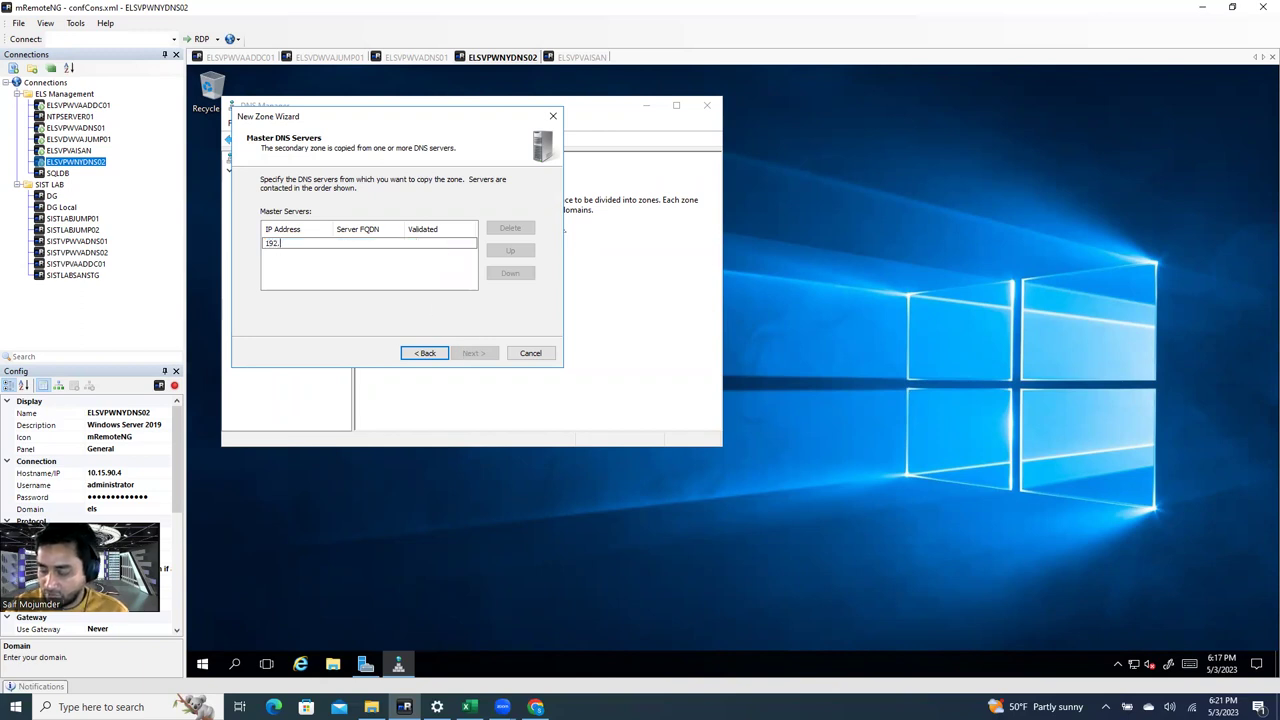
{"action": "type", "text": "168.1.4"}
{"action": "key", "text": "Return"}
{"action": "left_click", "coordinate": [322, 256]}
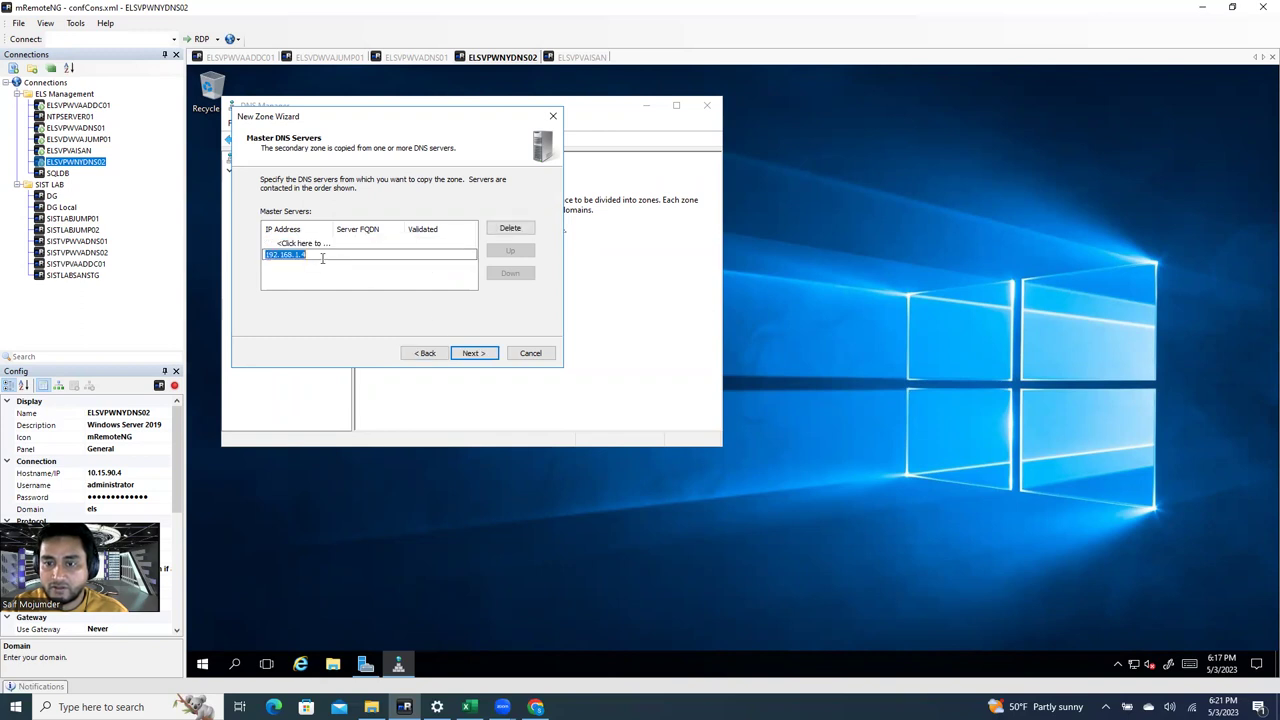
{"action": "left_click", "coordinate": [478, 357]}
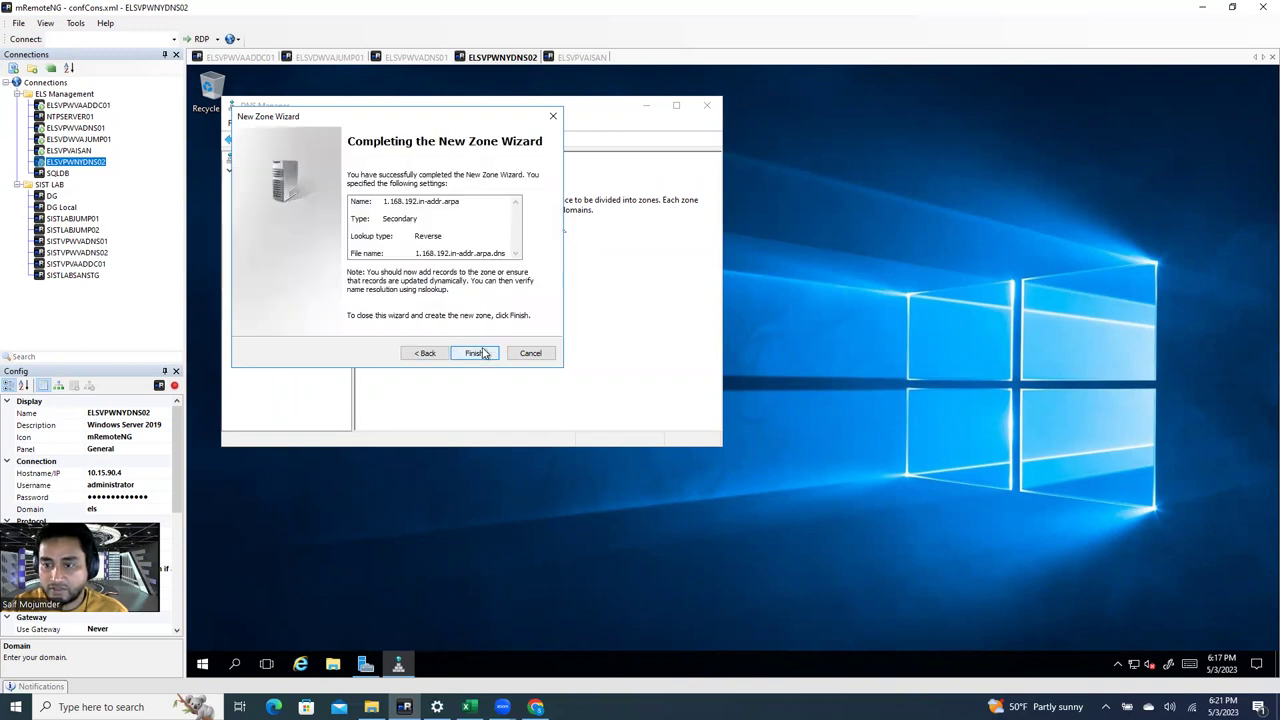
{"action": "left_click", "coordinate": [474, 353]}
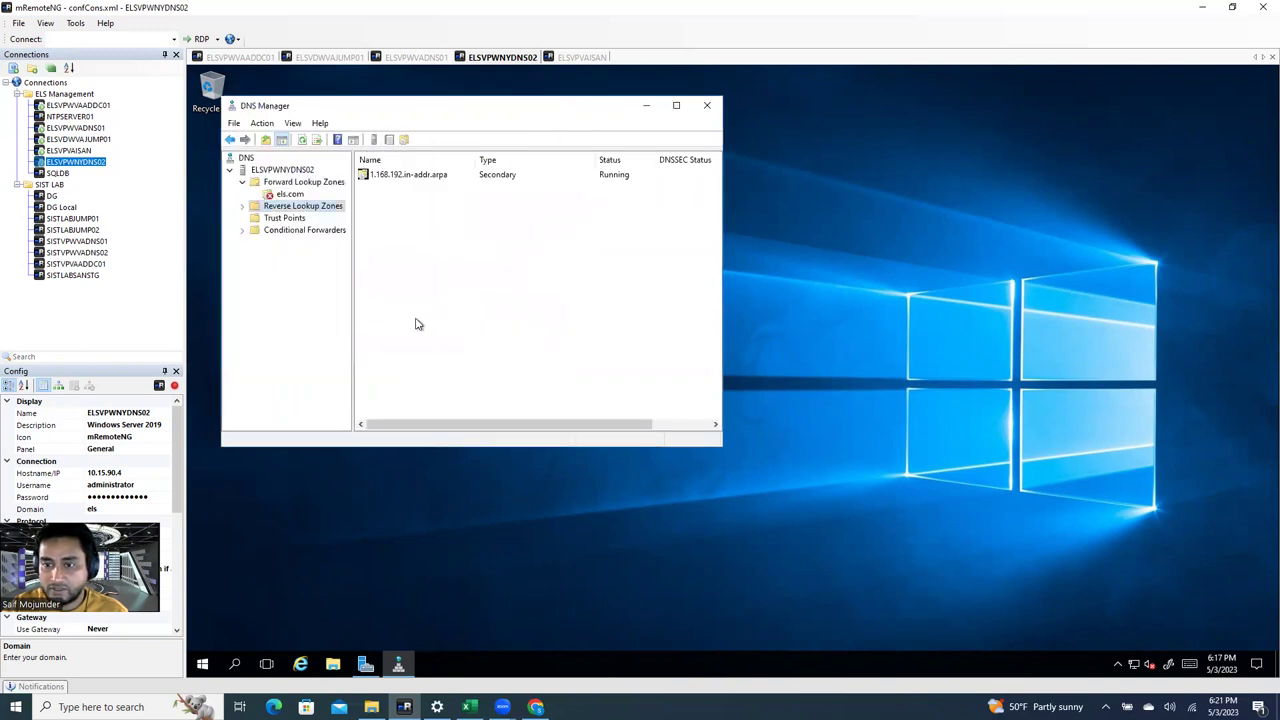
- Open 1.168.192.in-addr.arpa to view its SOA, NS and PTR records
{"action": "left_click", "coordinate": [241, 206]}
{"action": "left_click", "coordinate": [270, 218]}
{"action": "left_click", "coordinate": [305, 207]}
- Start another secondary IPv4 reverse lookup zone with network ID 10.15.90
{"action": "right_click", "coordinate": [305, 207]}
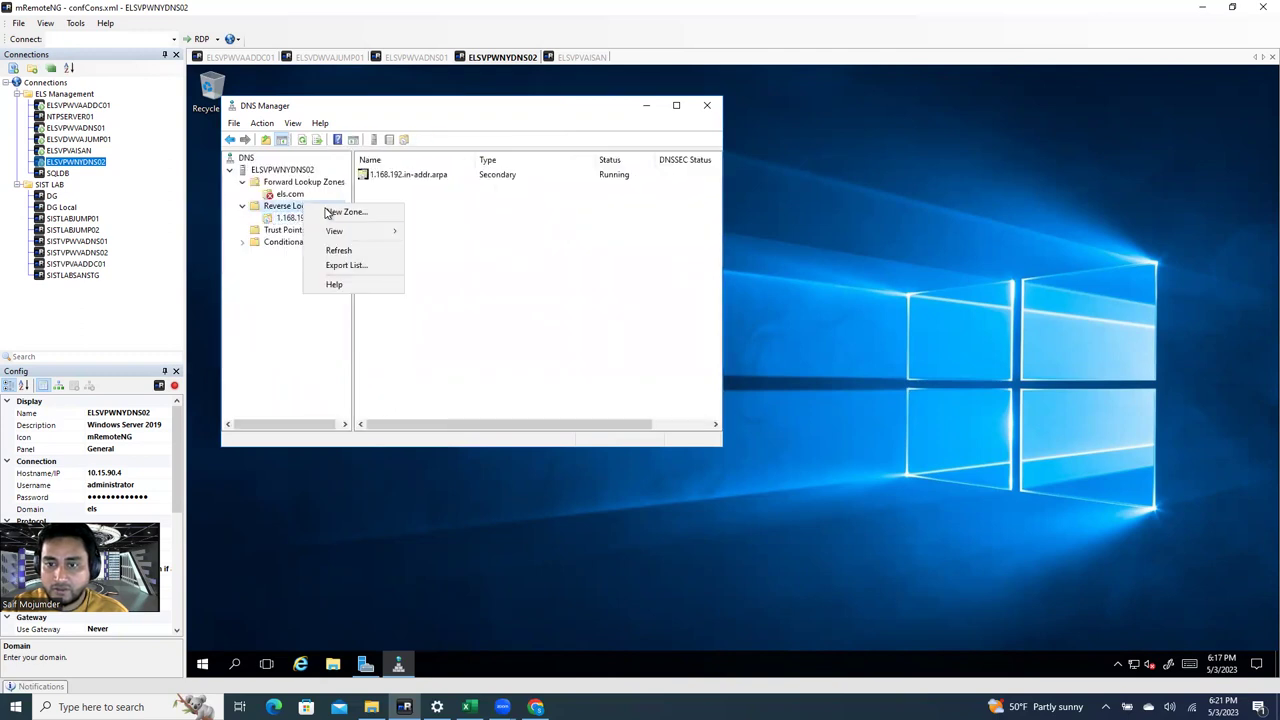
{"action": "left_click", "coordinate": [374, 220]}
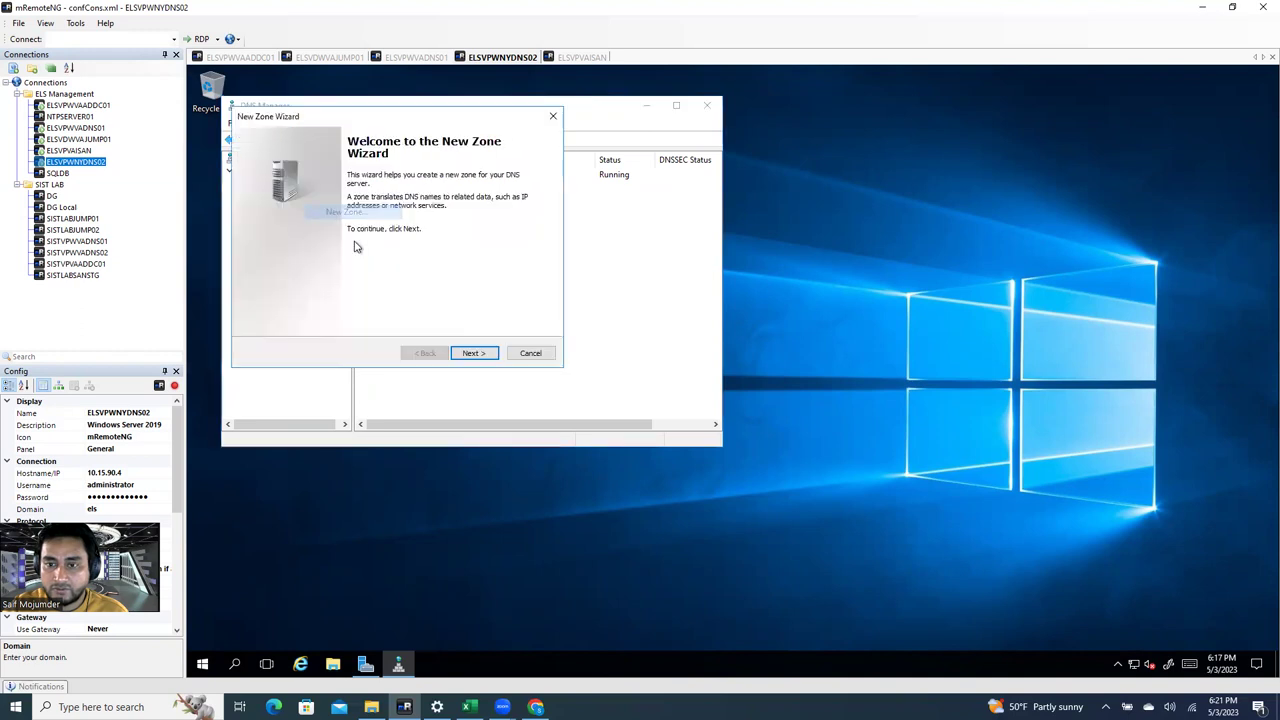
{"action": "left_click", "coordinate": [472, 353]}
{"action": "left_click", "coordinate": [308, 228]}
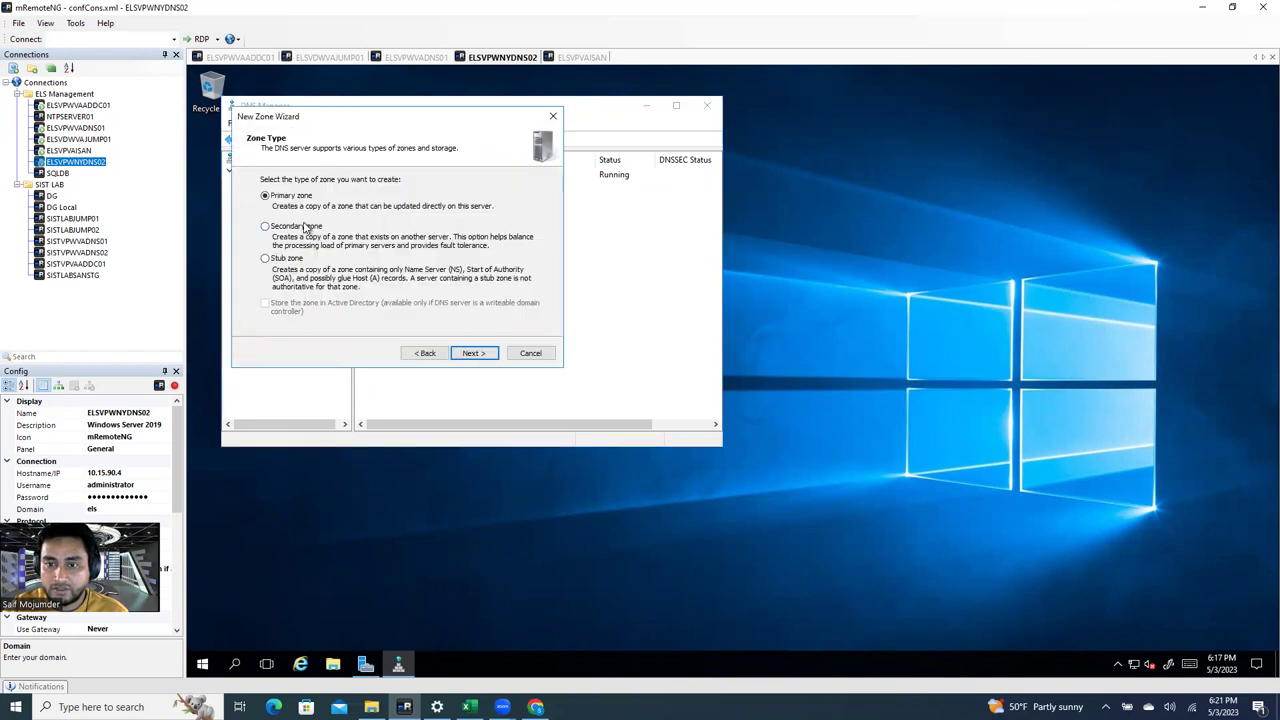
{"action": "left_click", "coordinate": [472, 353]}
{"action": "left_click", "coordinate": [474, 353]}
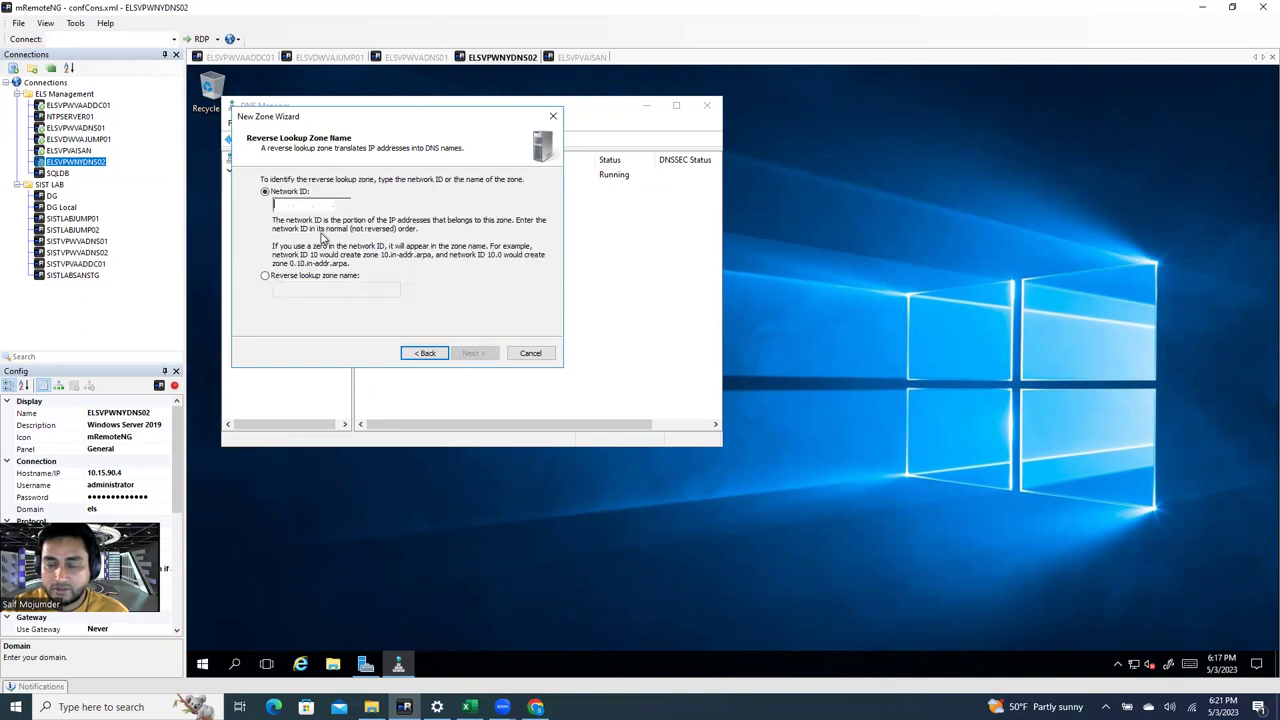
{"action": "type", "text": "10.1"}
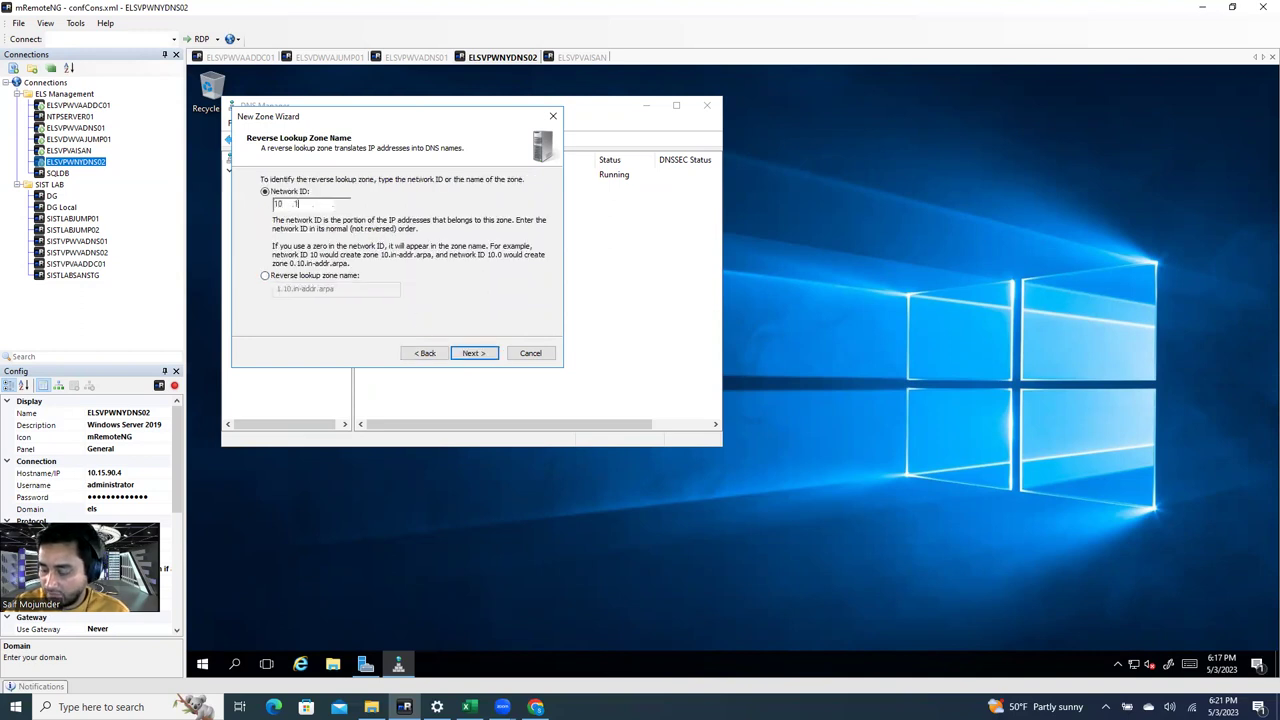
{"action": "type", "text": "5.900"}
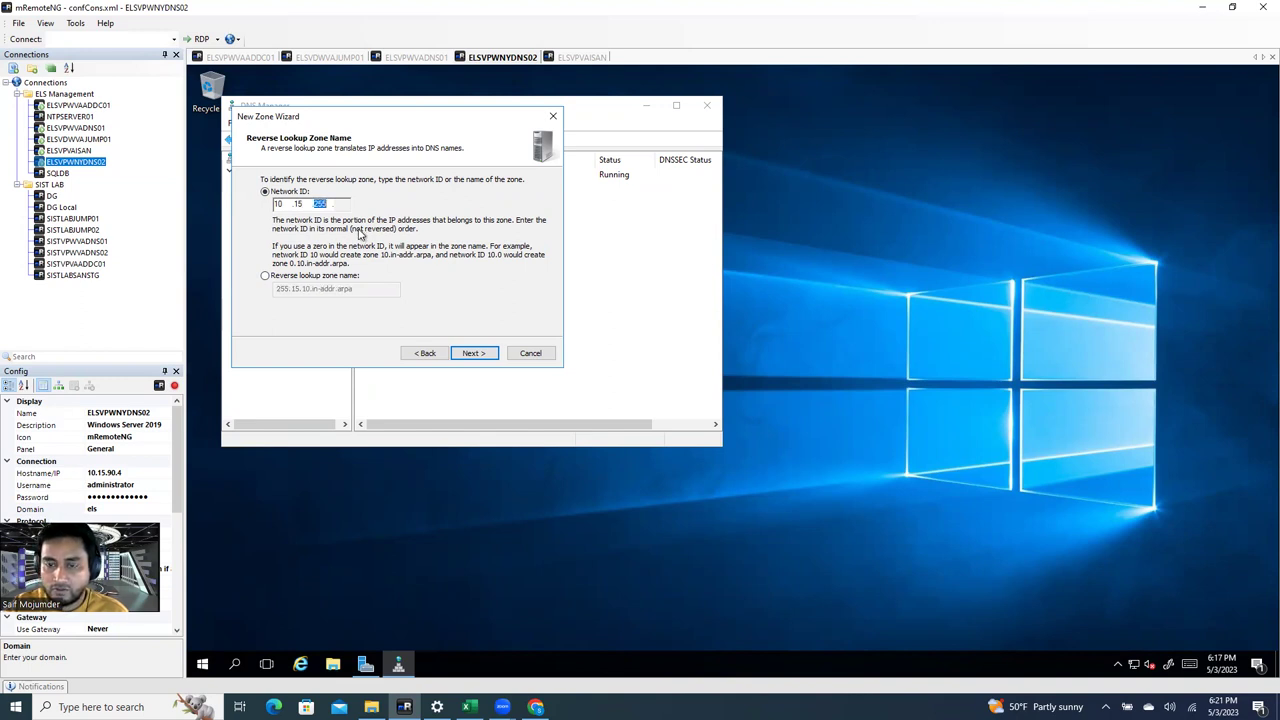
{"action": "key", "text": "BackSpace"}
{"action": "key", "text": "BackSpace"}
{"action": "key", "text": "BackSpace"}
{"action": "type", "text": "90"}
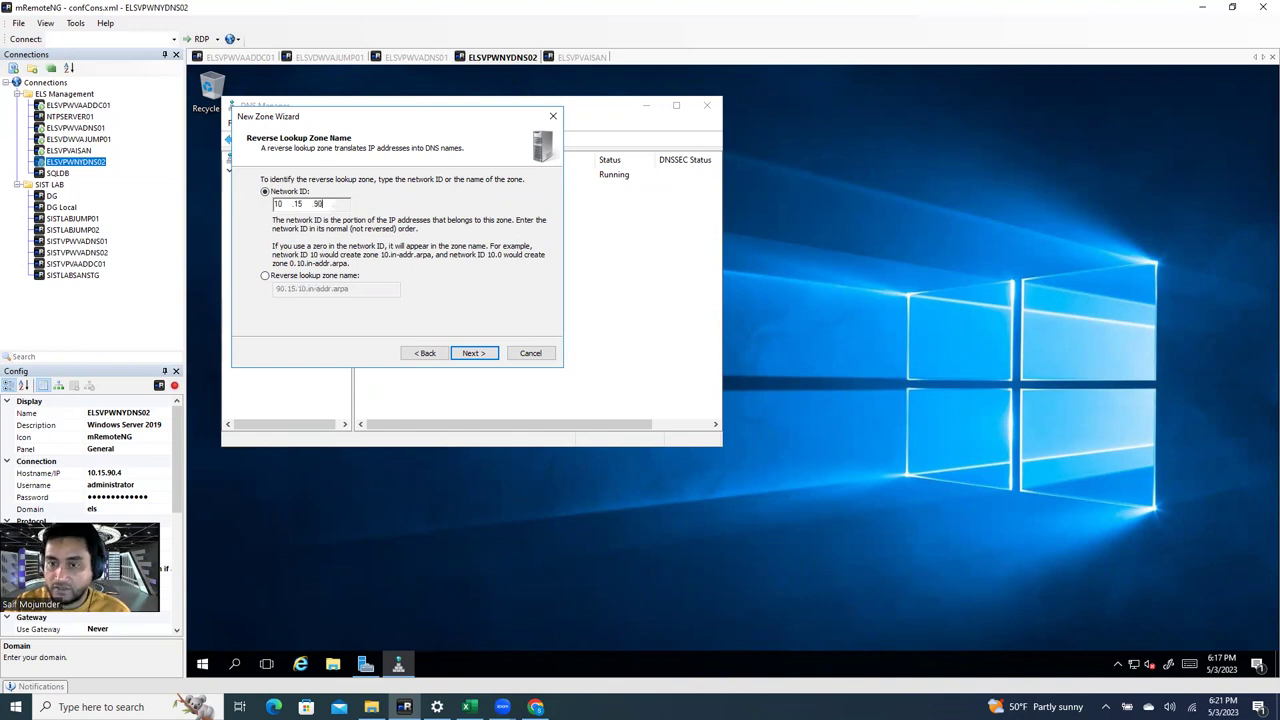
{"action": "left_click", "coordinate": [474, 356]}
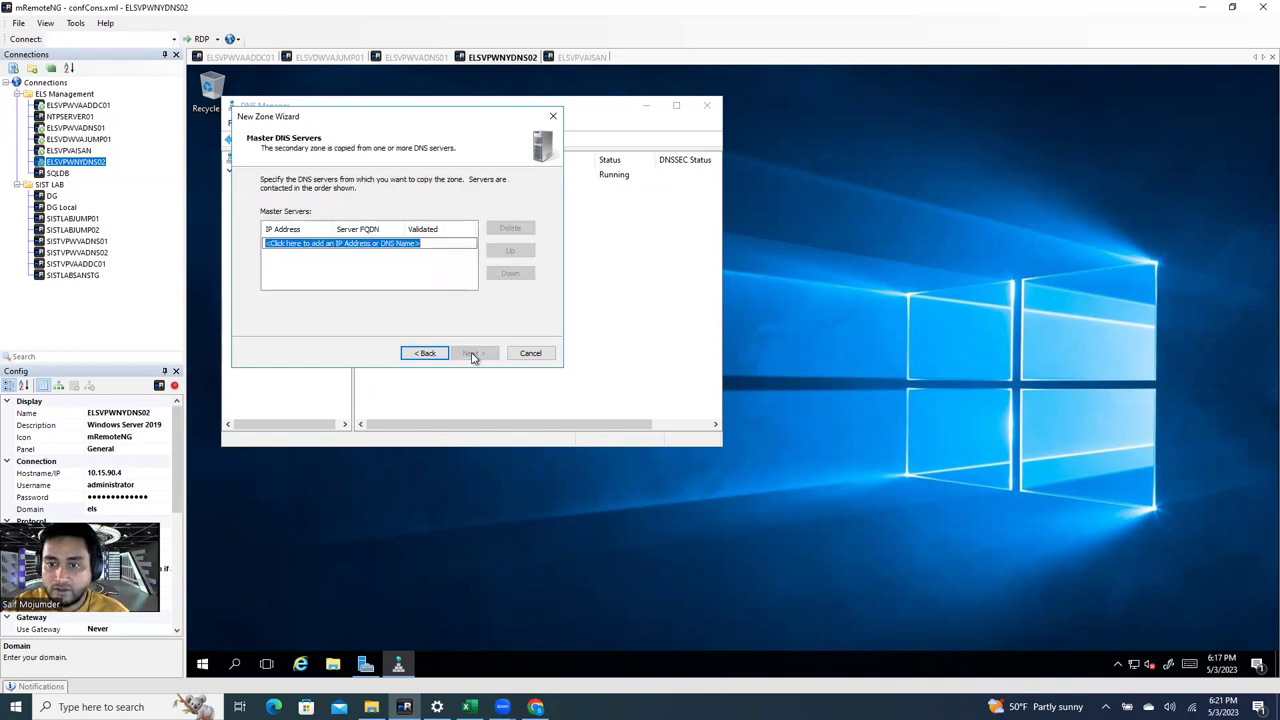
- Set master server 192.168.1.4 and finish the 90.15.10.in-addr.arpa zone
{"action": "type", "text": "192.168.1.4"}
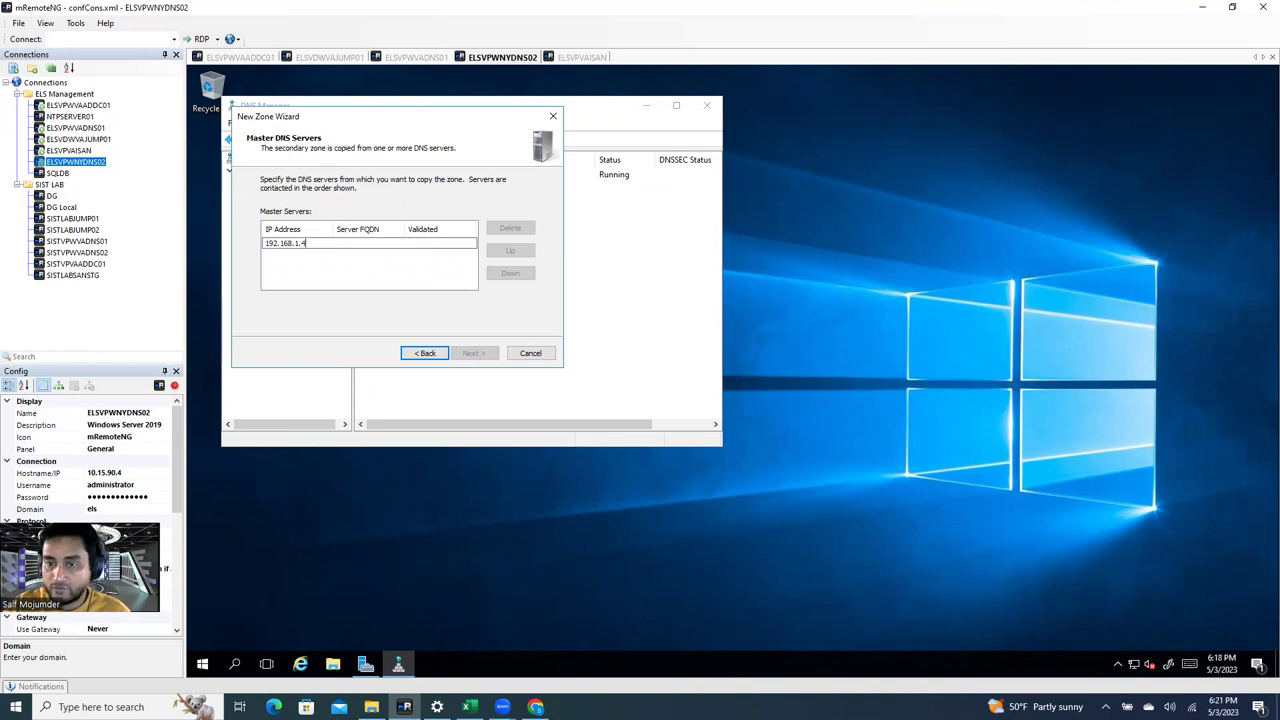
{"action": "key", "text": "Return"}
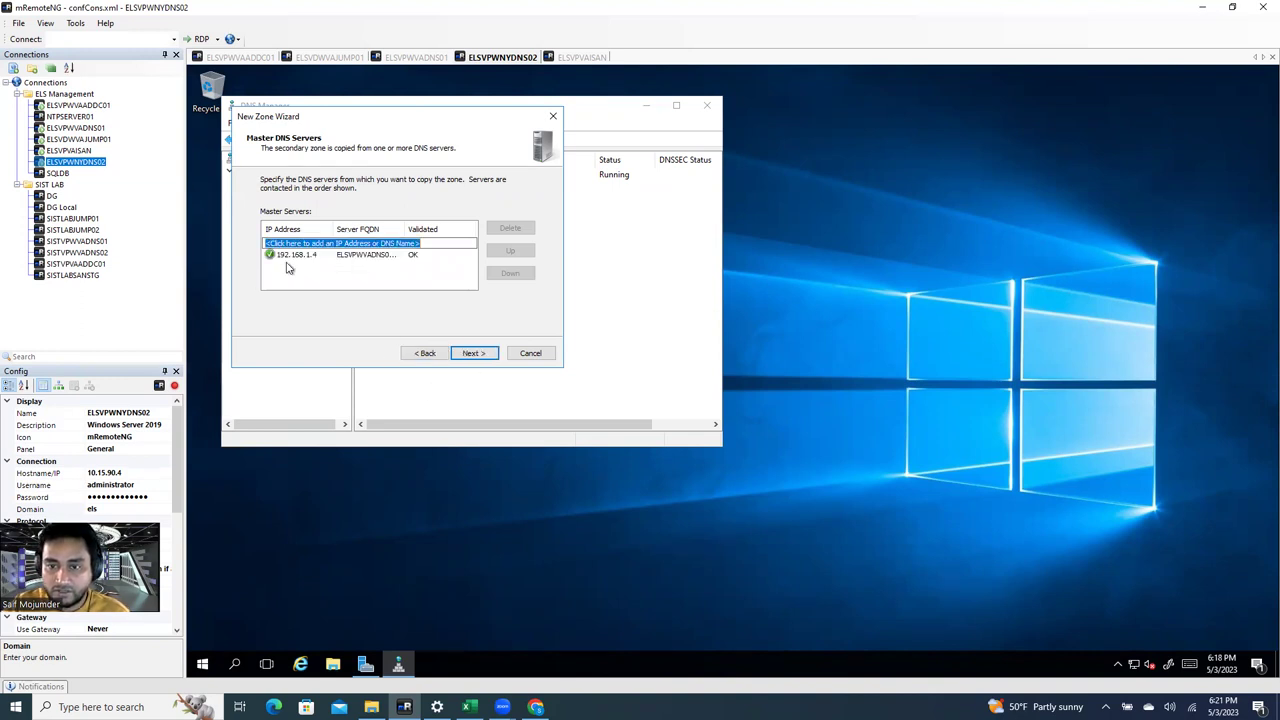
{"action": "left_click", "coordinate": [472, 354]}
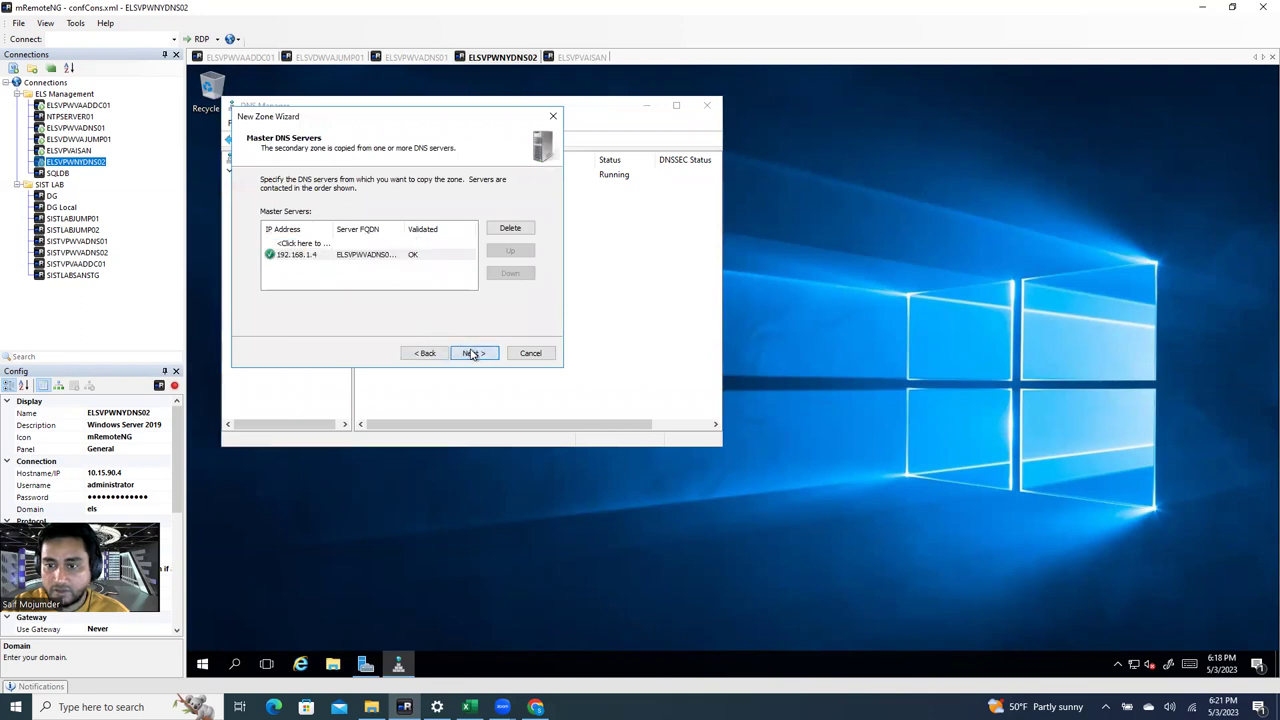
{"action": "left_click", "coordinate": [474, 354]}
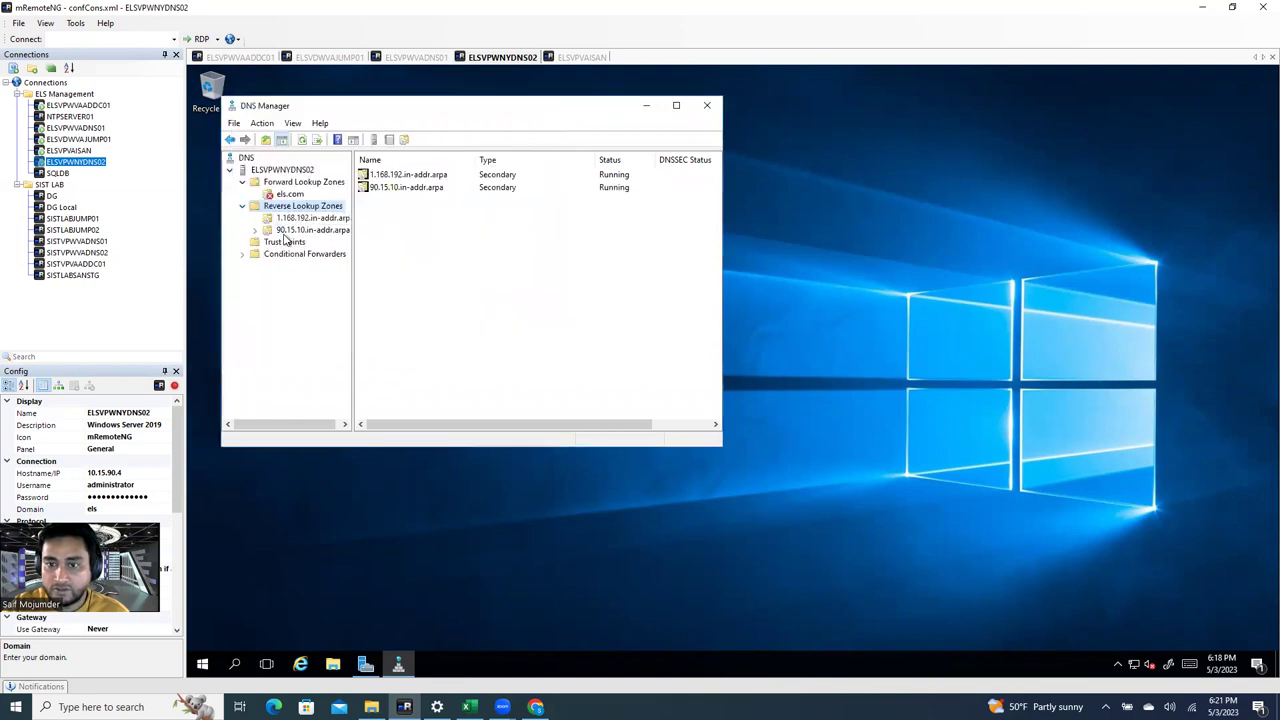
- Complete the 90.15.10.in-addr.arpa zone and refresh the els.com zone
{"action": "left_click", "coordinate": [284, 231]}
{"action": "left_click", "coordinate": [306, 219]}
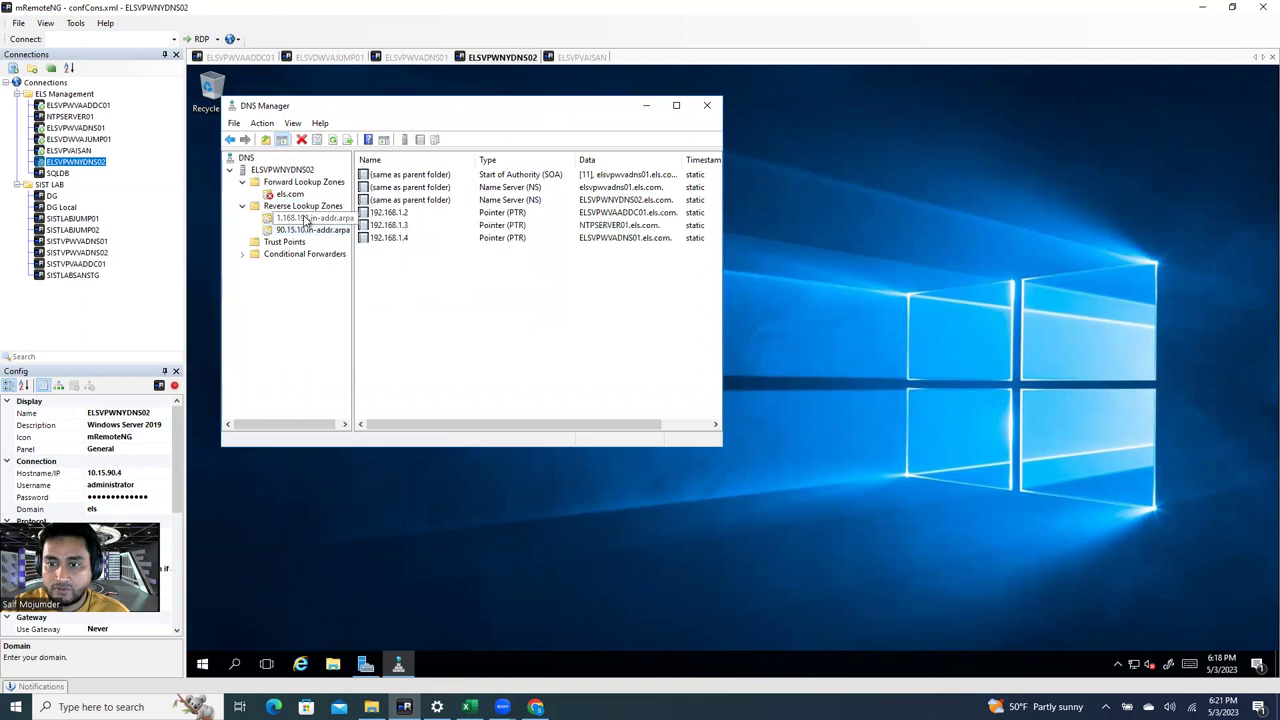
{"action": "left_click", "coordinate": [292, 195]}
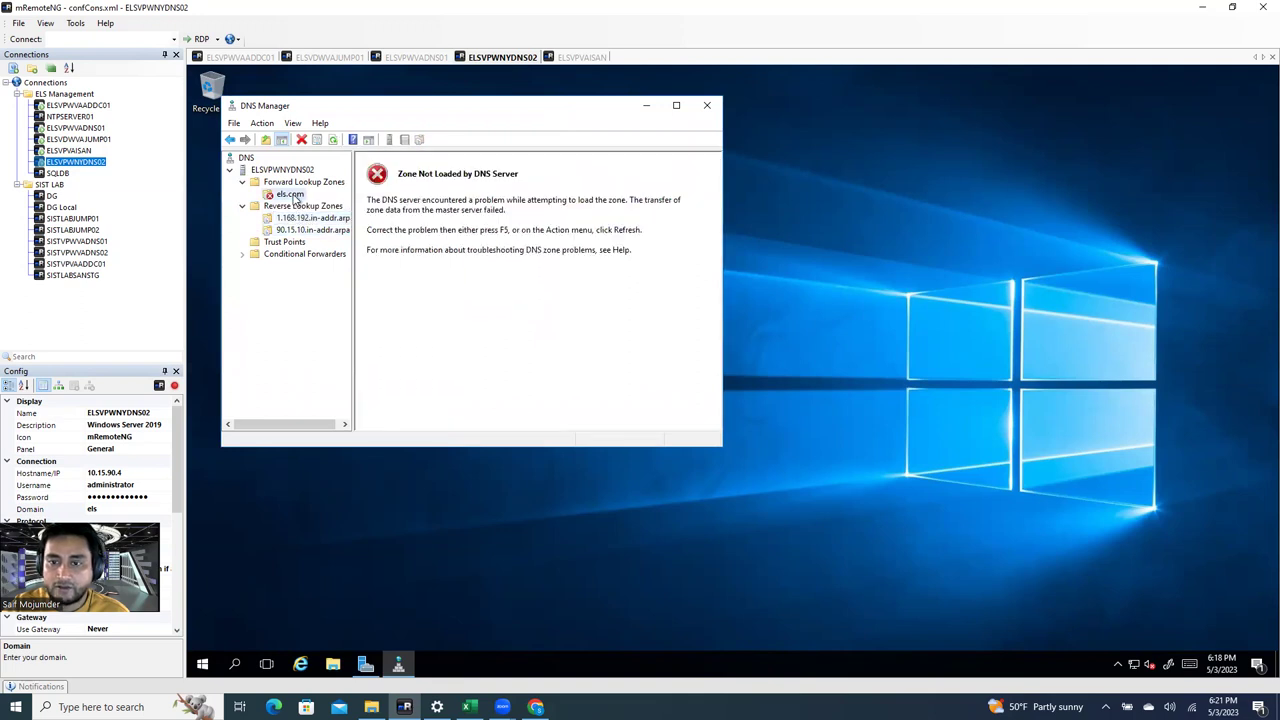
{"action": "left_click", "coordinate": [333, 140]}
{"action": "left_click", "coordinate": [455, 393]}
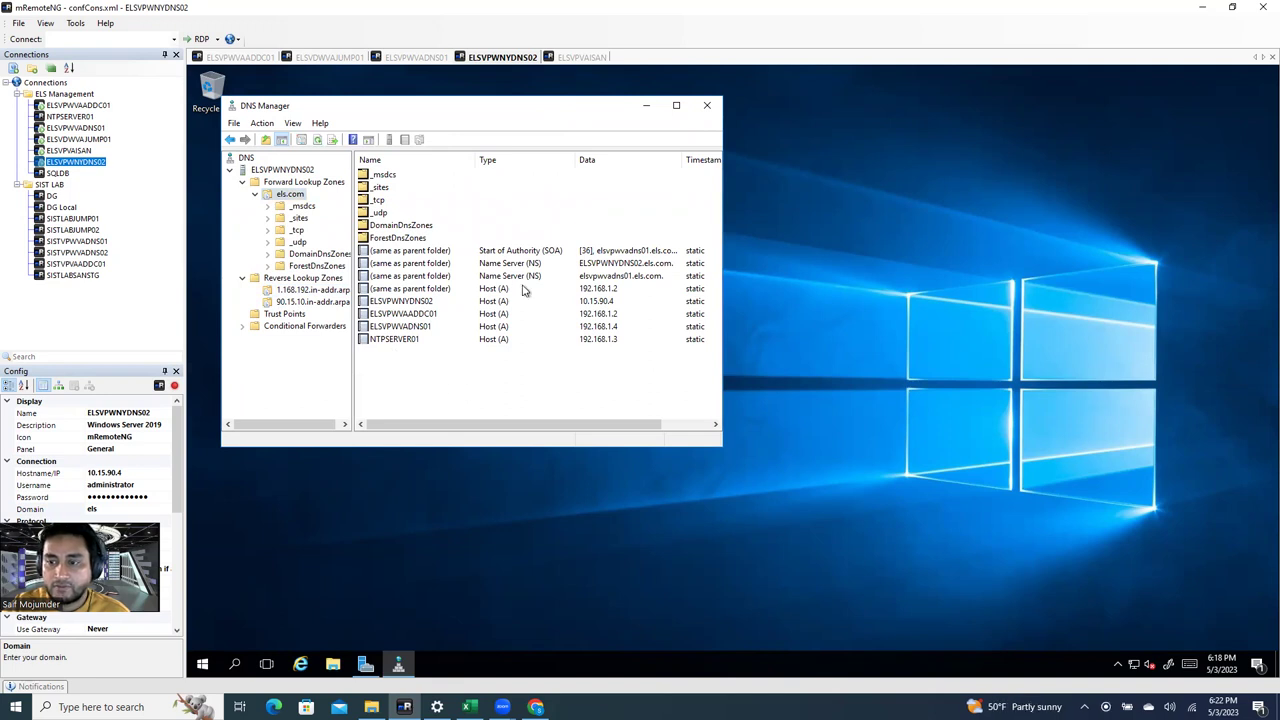
- Refresh els.com on ELSVPWVADNS01, then refresh it again on ELSVPWNYDNS02
{"action": "left_click", "coordinate": [418, 57]}
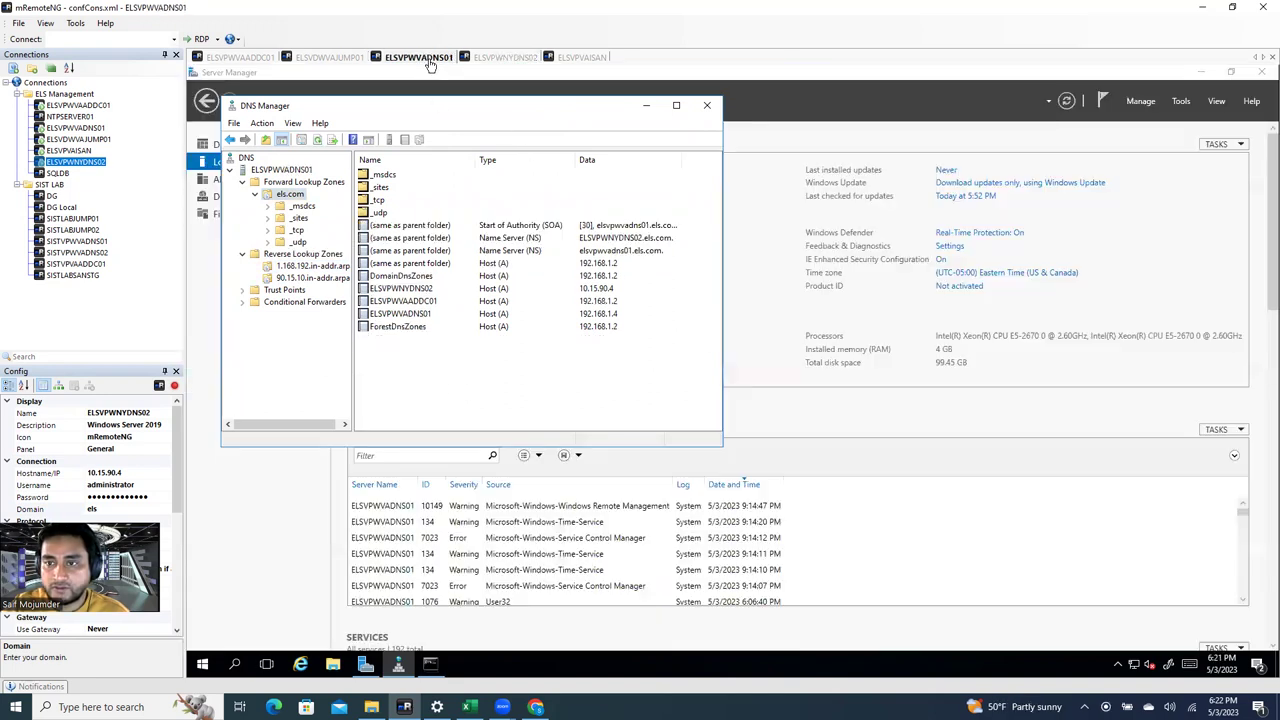
{"action": "left_click", "coordinate": [298, 196]}
{"action": "left_click", "coordinate": [332, 140]}
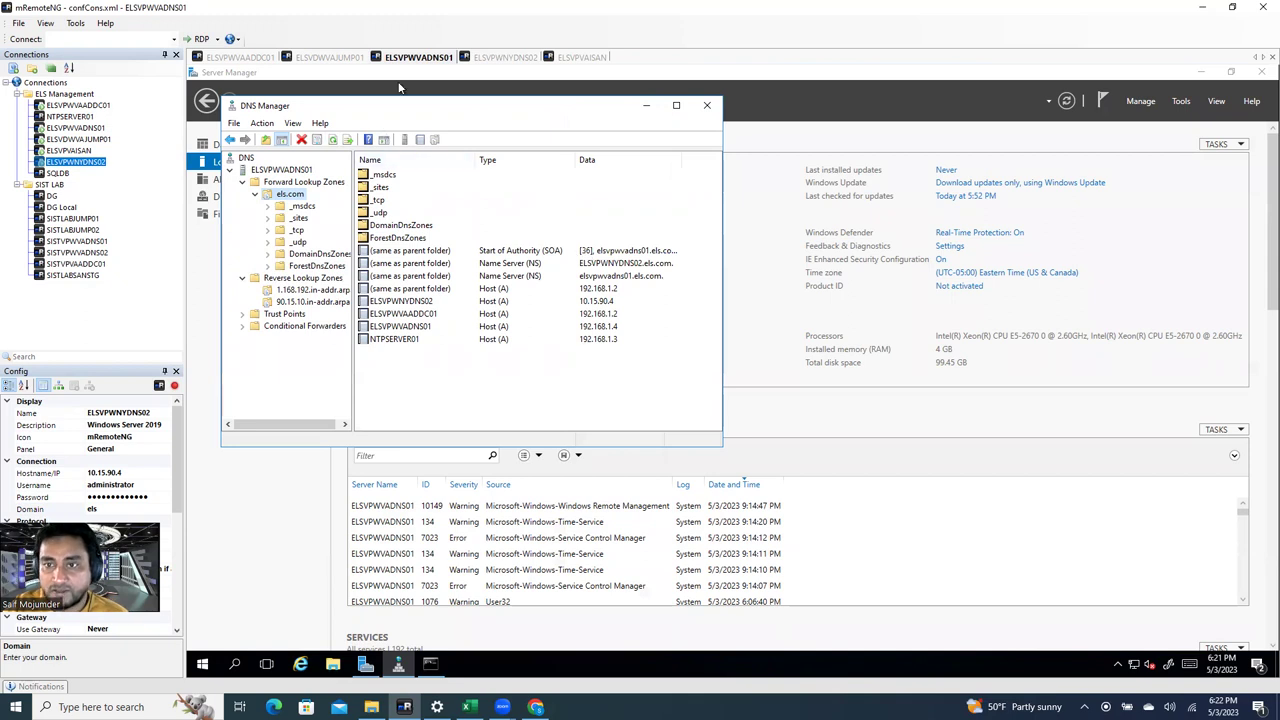
{"action": "left_click", "coordinate": [505, 57]}
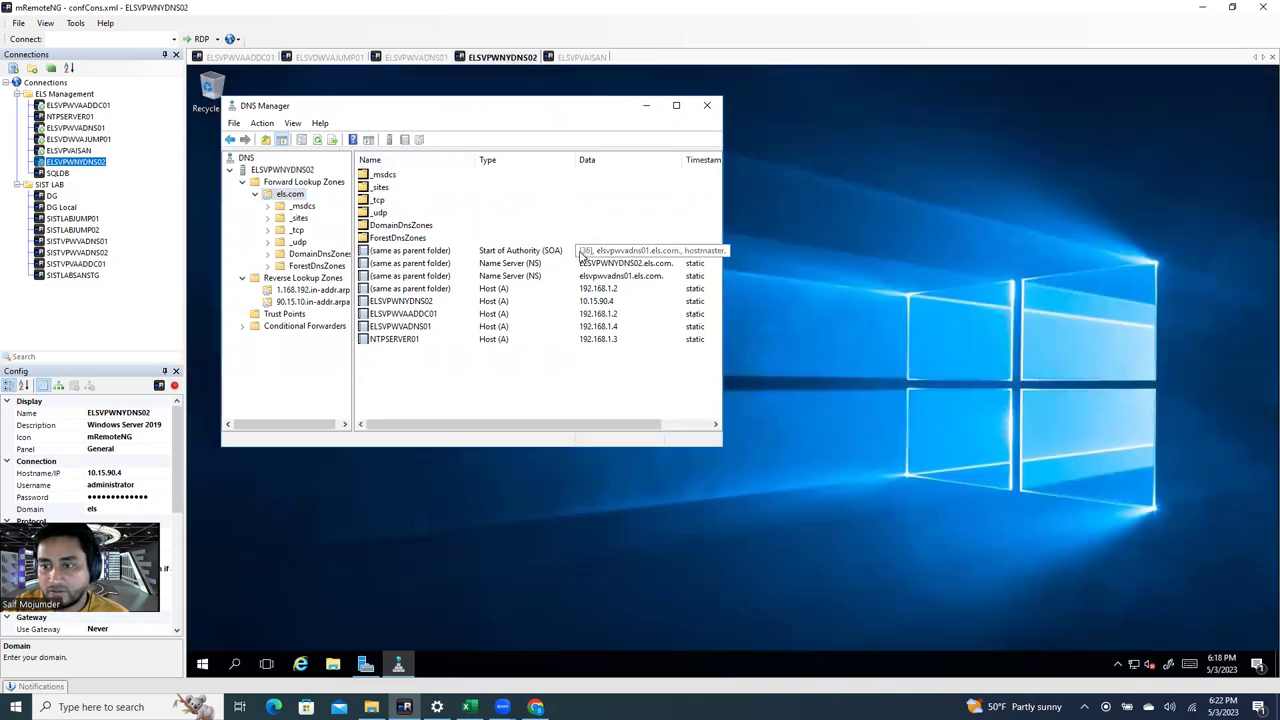
{"action": "left_click", "coordinate": [318, 140]}
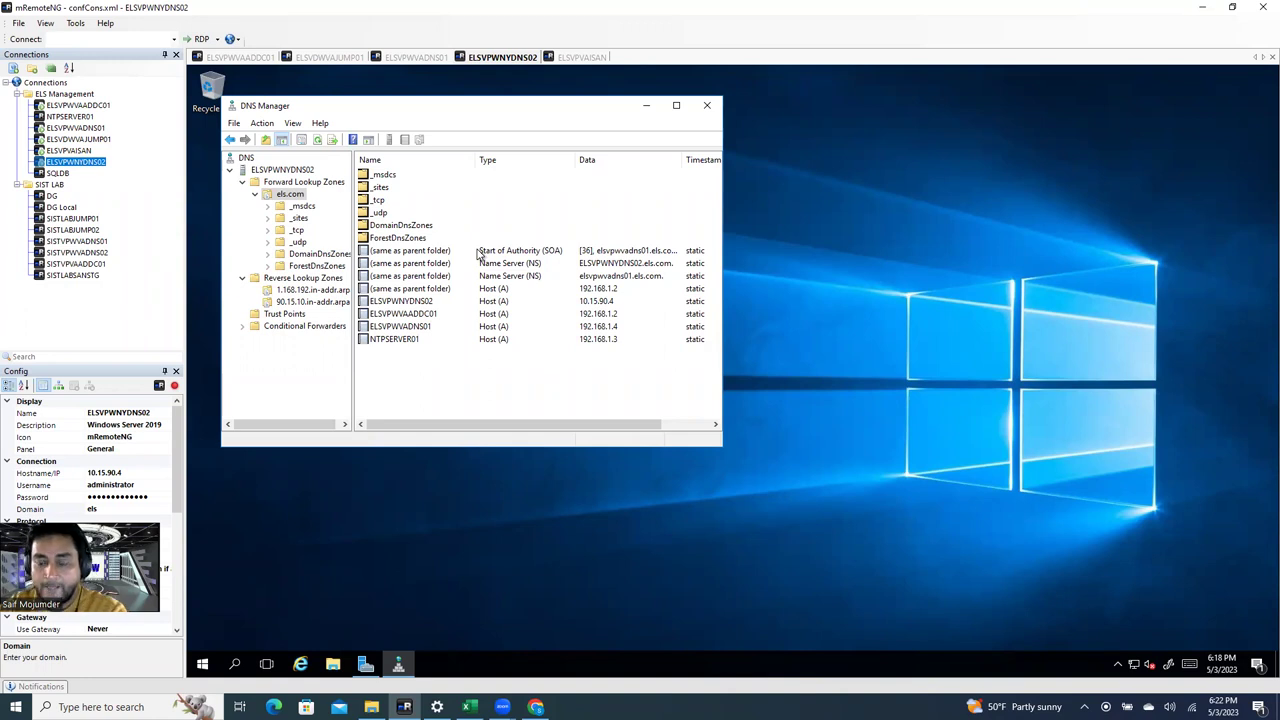
- On ELSVPWVADNS01, cancel a first new-host attempt in els.com and enlarge DNS Manager
{"action": "left_click", "coordinate": [413, 57]}
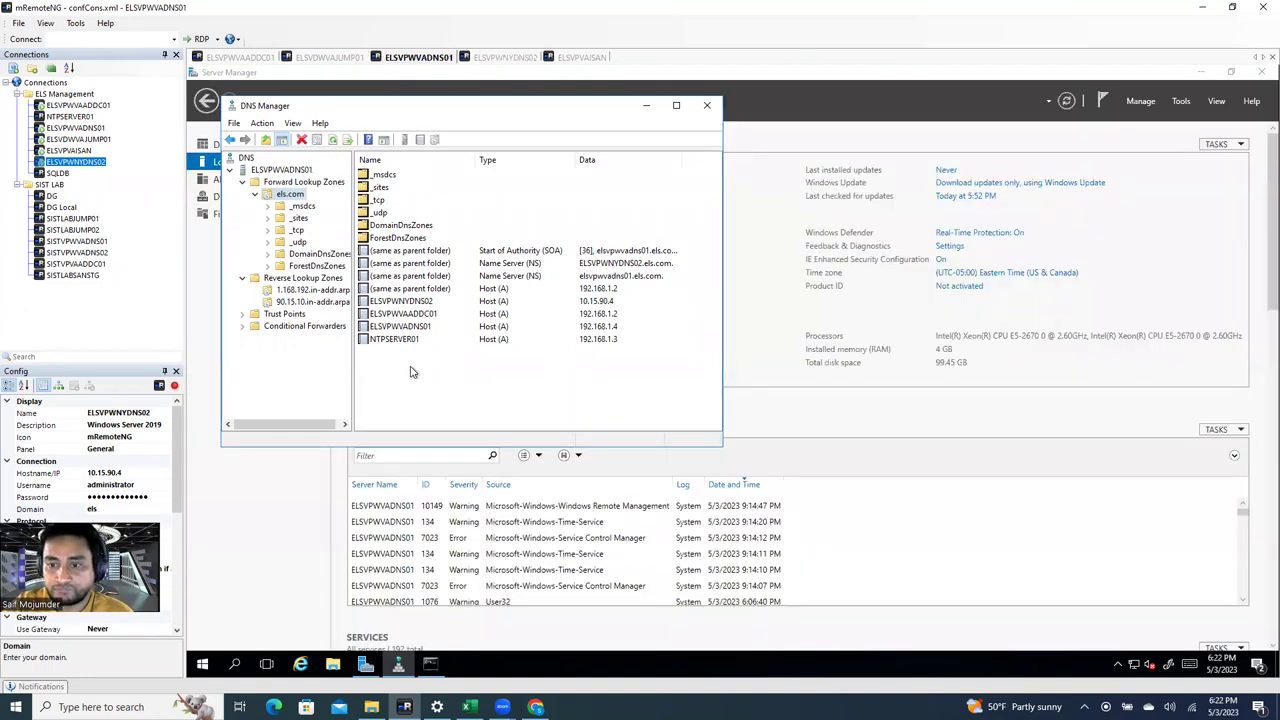
{"action": "right_click", "coordinate": [488, 372]}
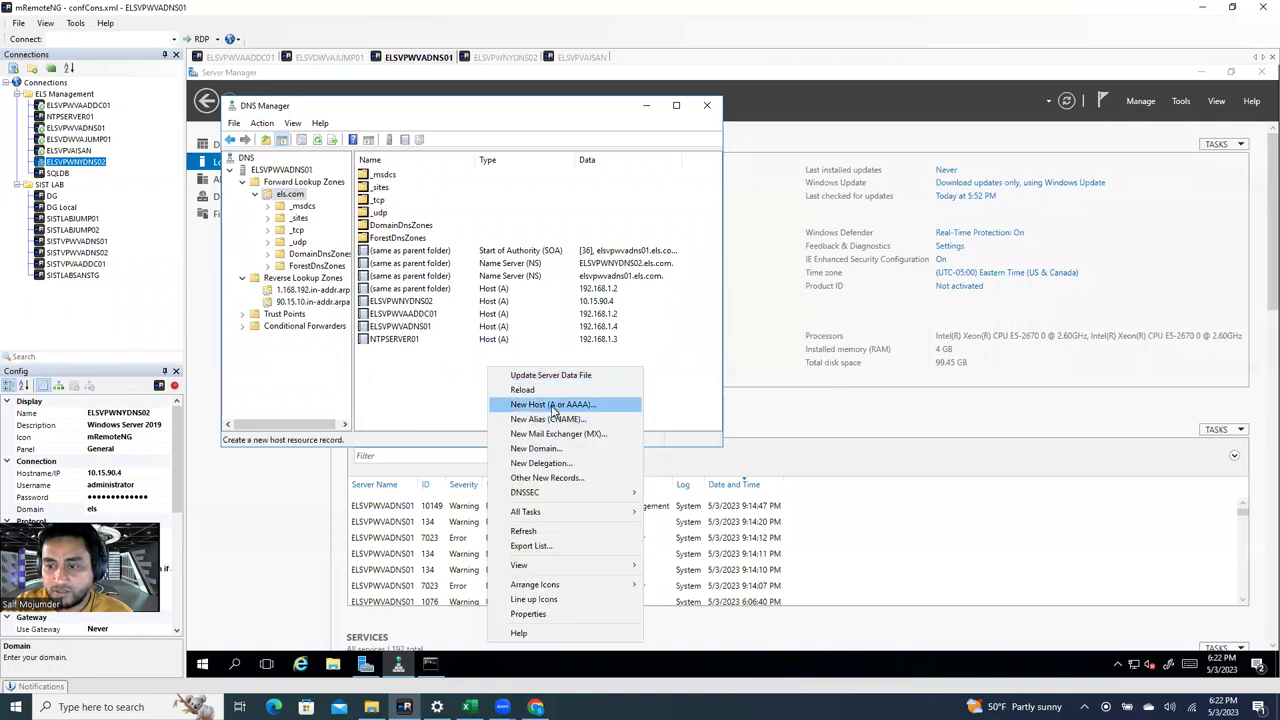
{"action": "left_click", "coordinate": [552, 408]}
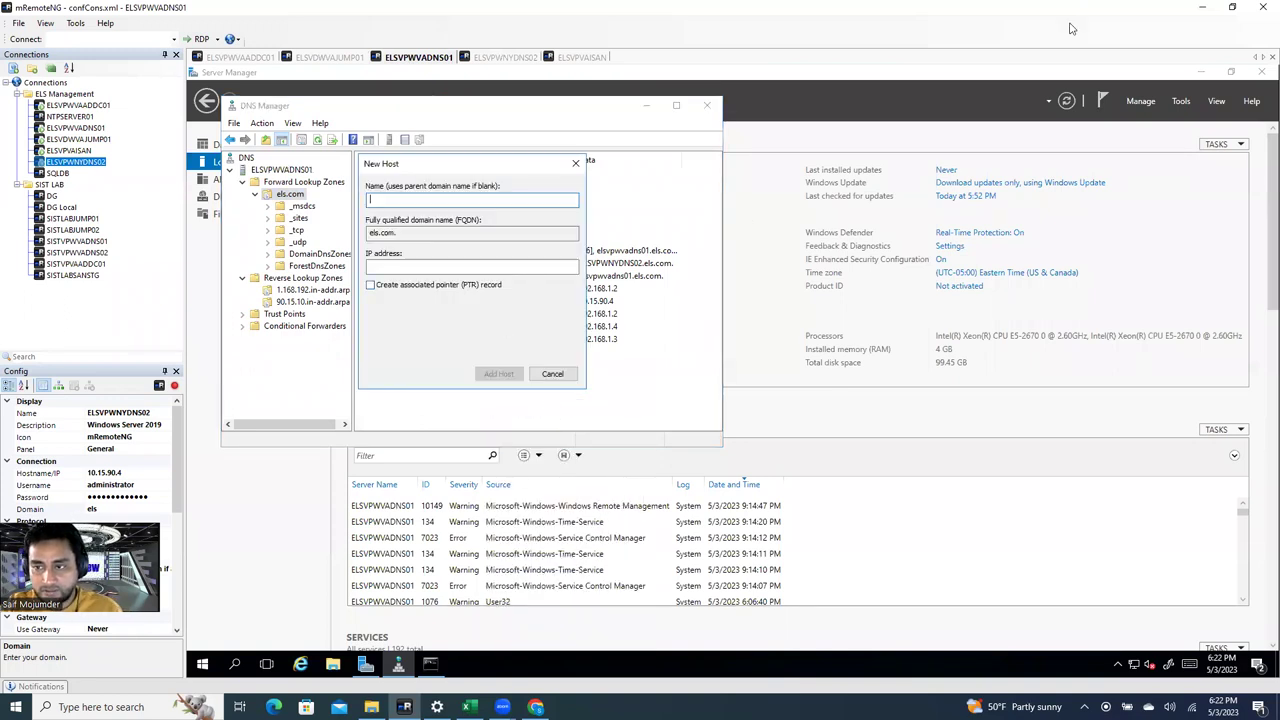
{"action": "left_click", "coordinate": [1201, 73]}
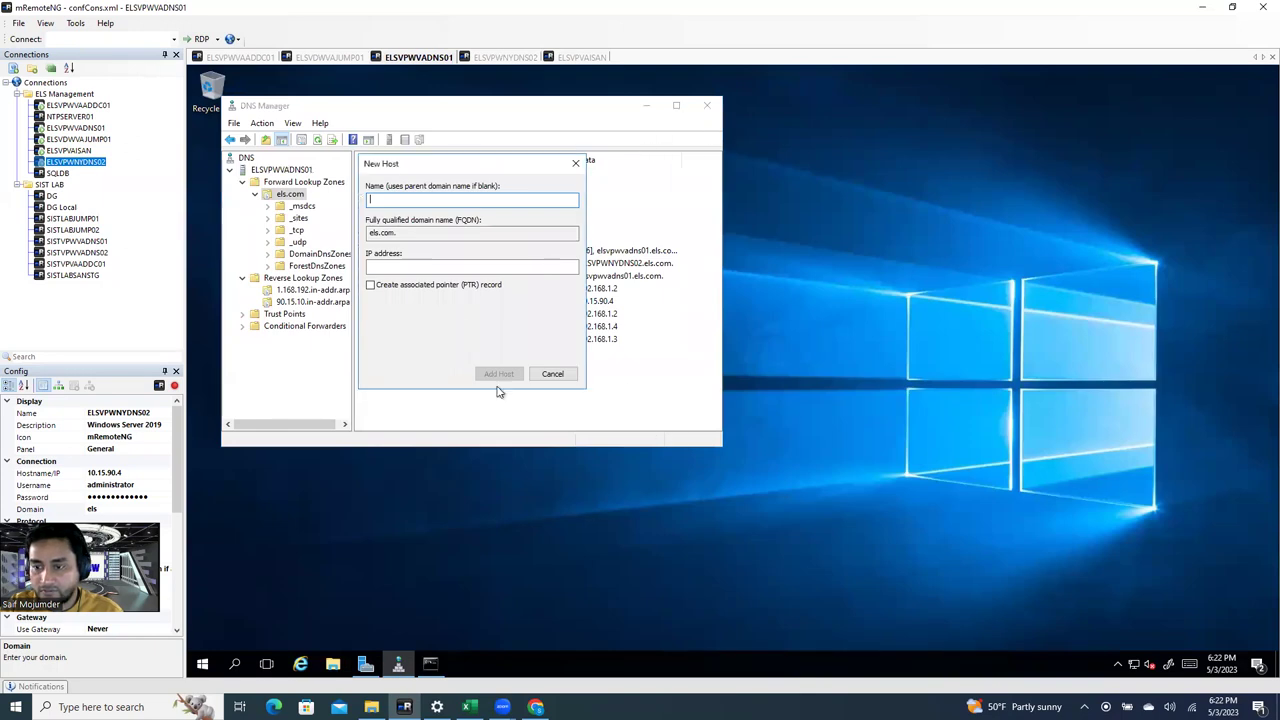
{"action": "left_click", "coordinate": [575, 163]}
{"action": "left_click_drag", "start_coordinate": [720, 447], "coordinate": [917, 593]}
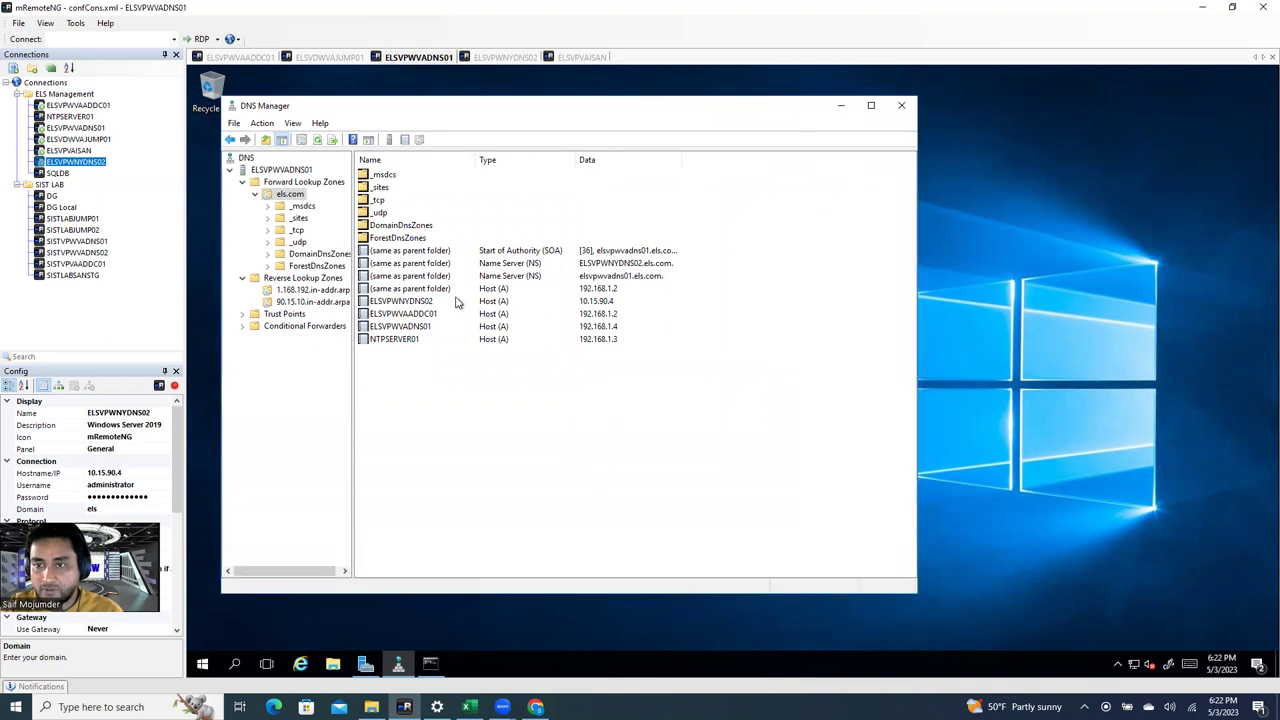
- Enter a new els.com host named testny with IP 10.15.90.99
{"action": "right_click", "coordinate": [415, 382]}
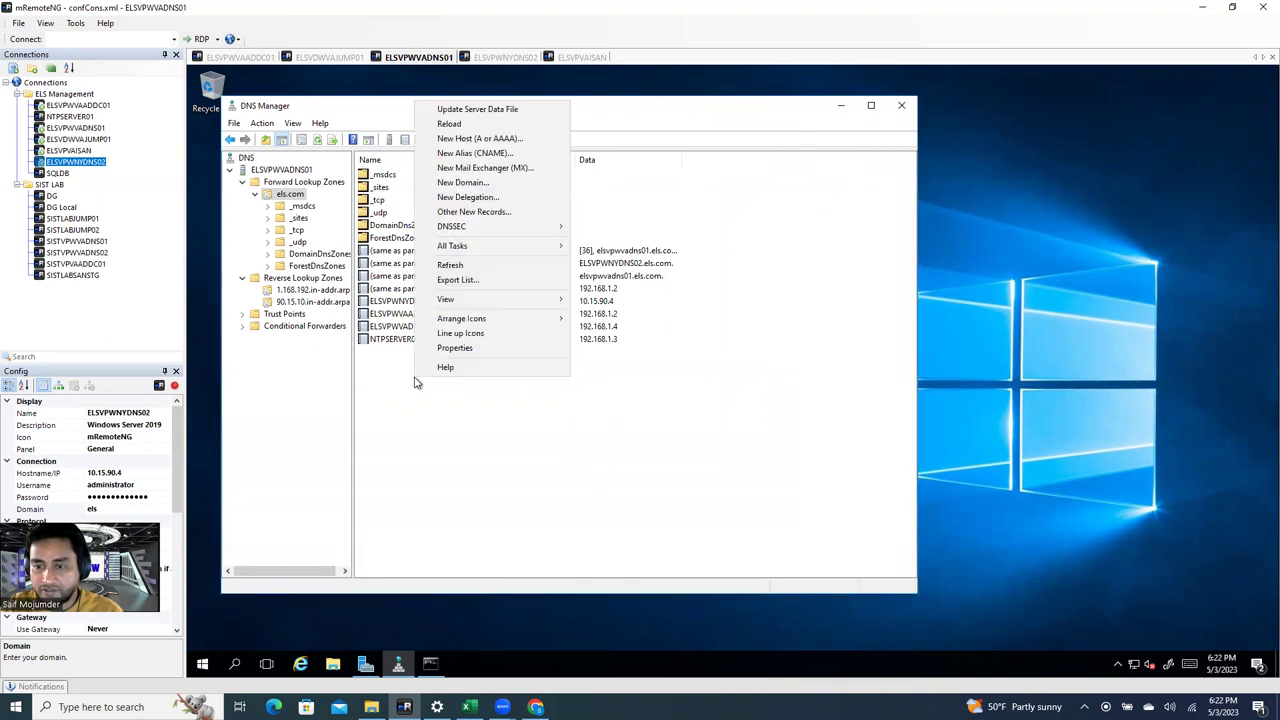
{"action": "left_click", "coordinate": [486, 138]}
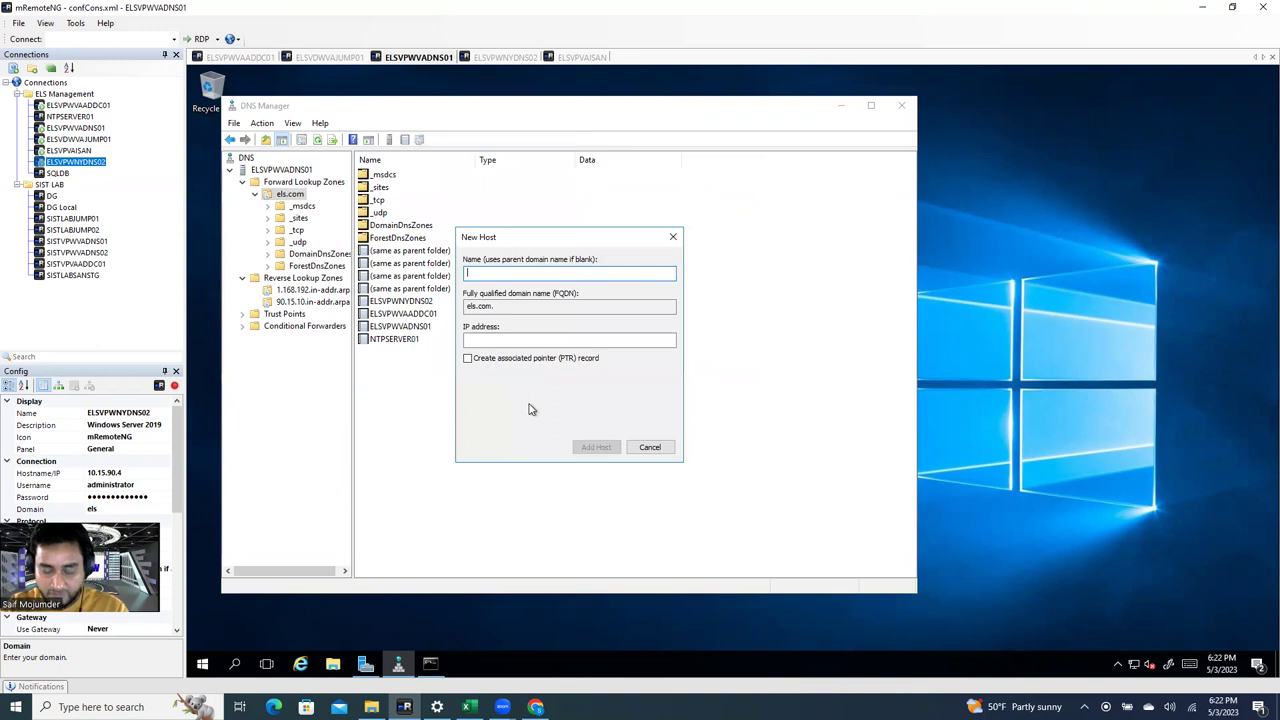
{"action": "type", "text": "test"}
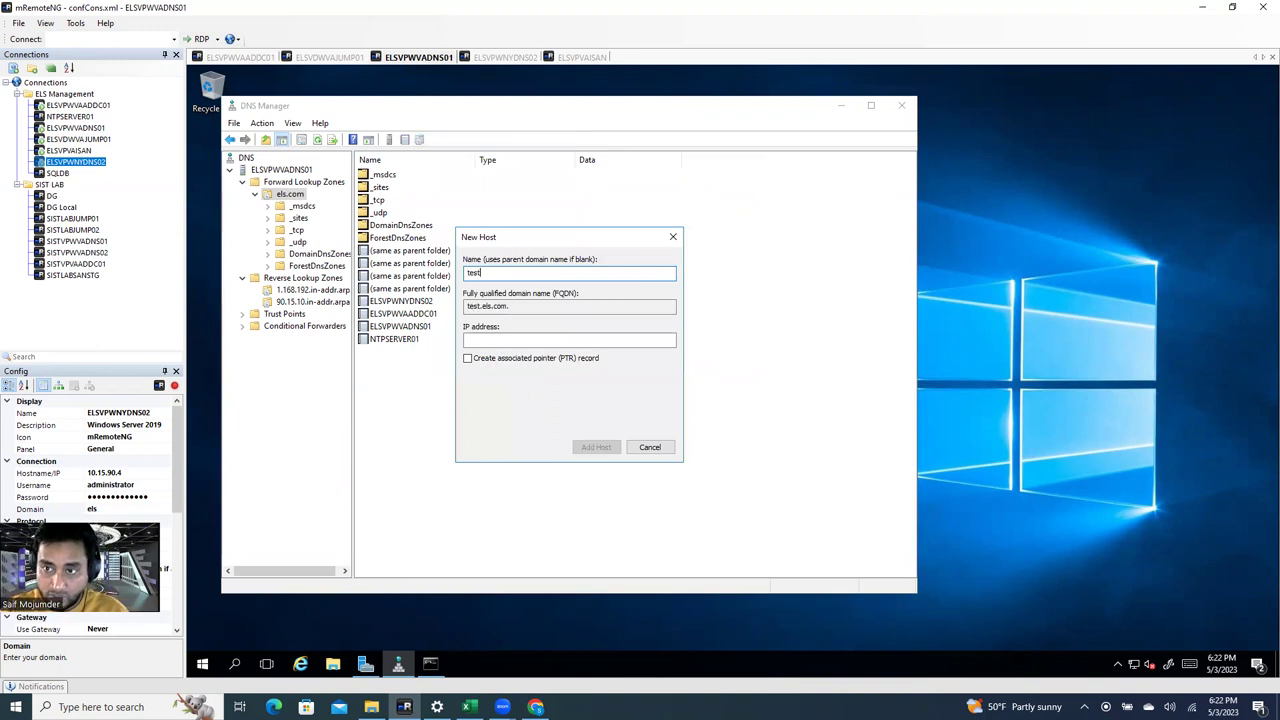
{"action": "type", "text": "ny"}
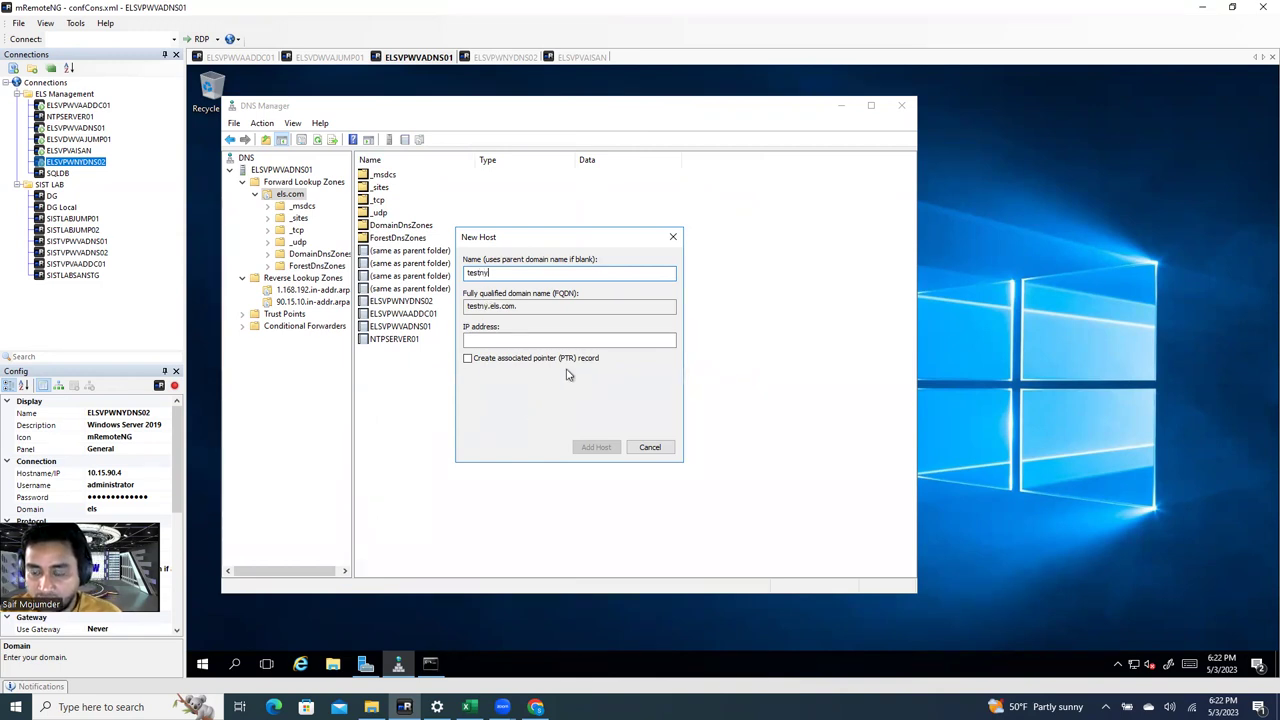
{"action": "left_click", "coordinate": [505, 341]}
{"action": "type", "text": "10.15"}
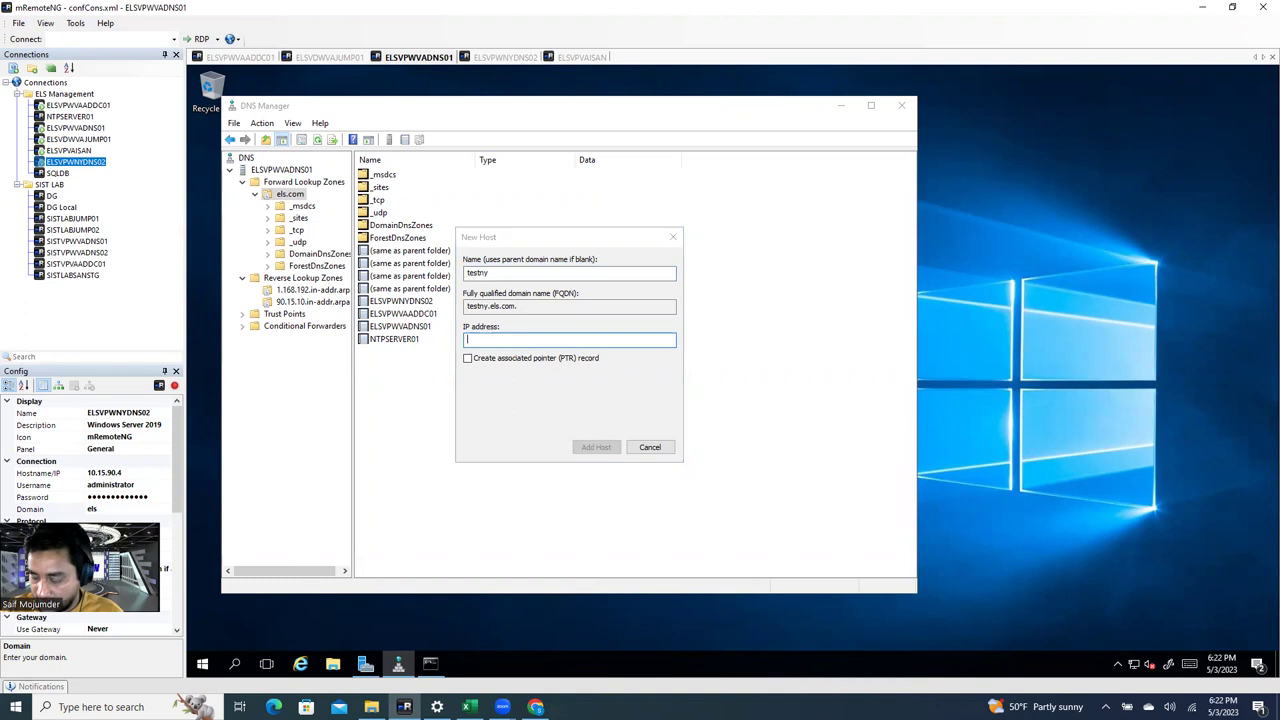
{"action": "type", "text": ".90."}
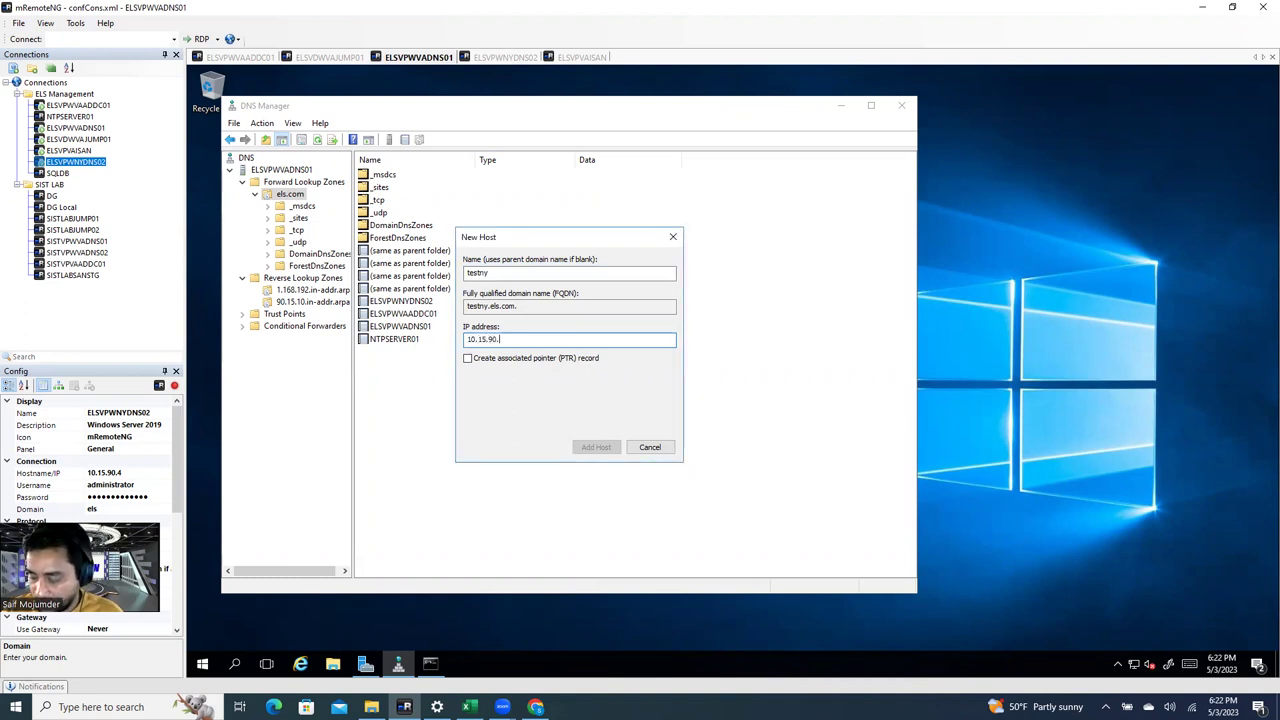
{"action": "type", "text": "199"}
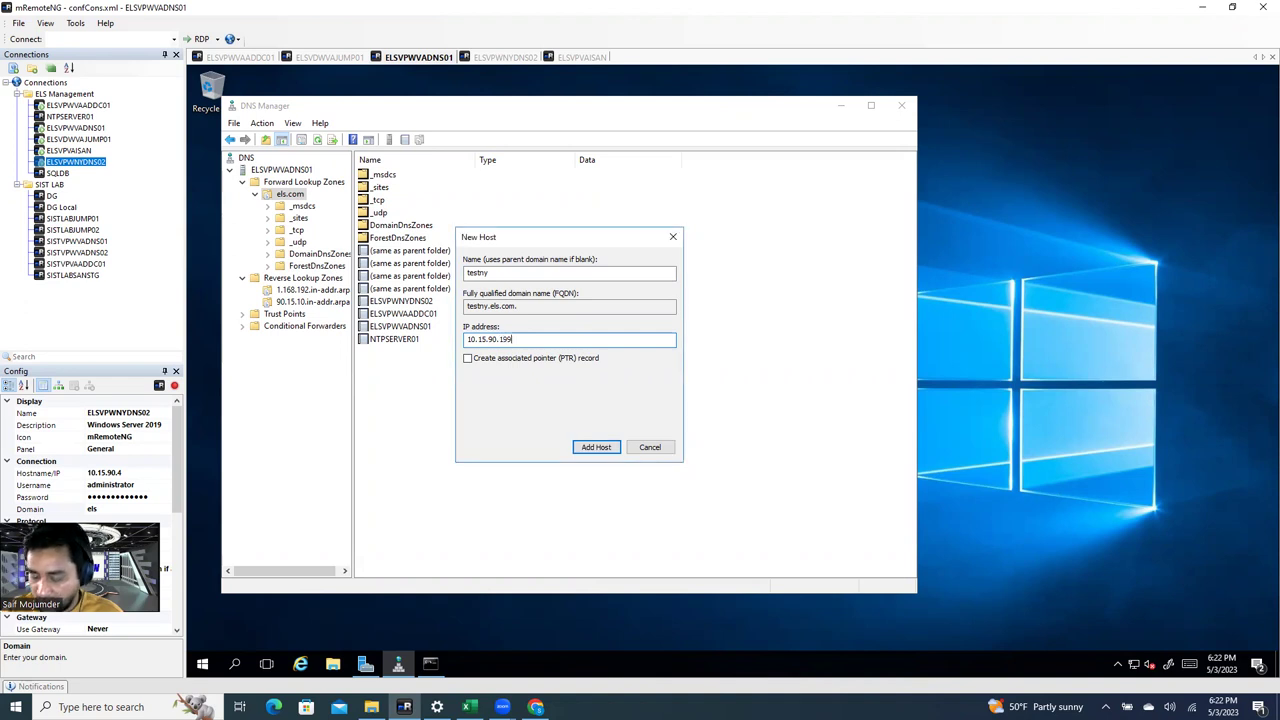
{"action": "key", "text": "BackSpace"}
{"action": "type", "text": "99"}
- Tick Create PTR and add the testny host record
{"action": "left_click", "coordinate": [512, 358]}
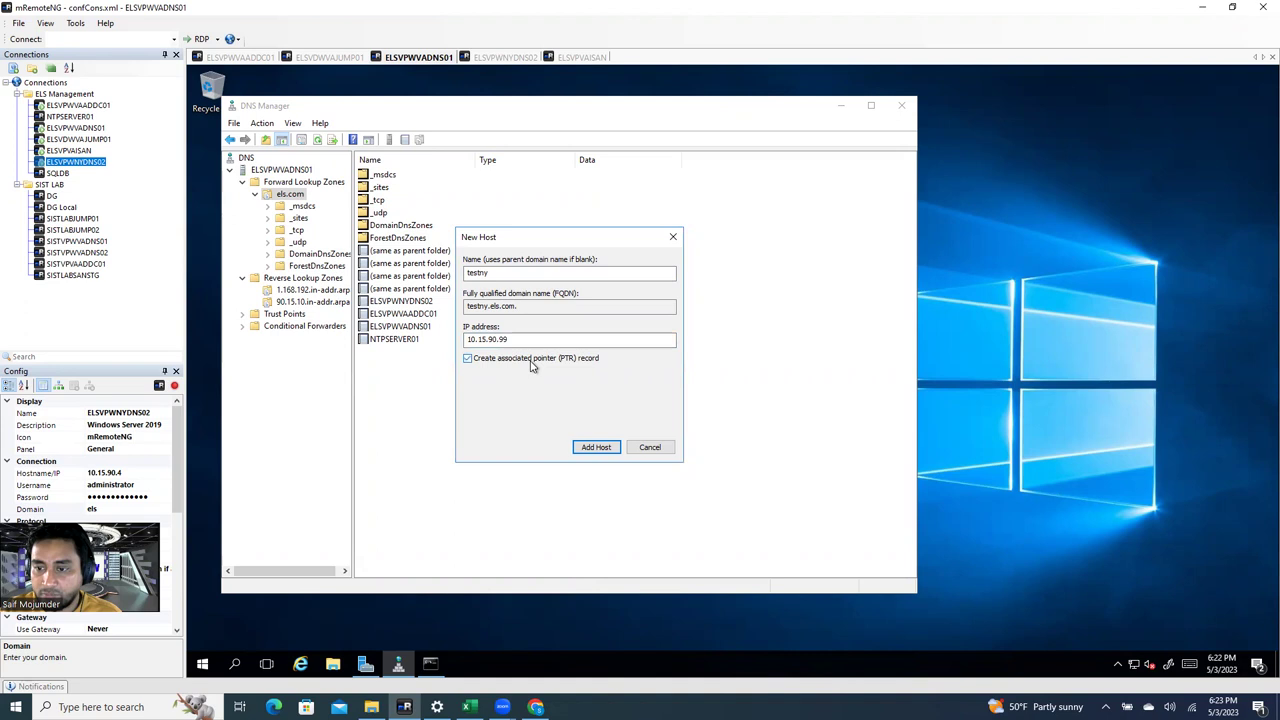
{"action": "left_click", "coordinate": [587, 448]}
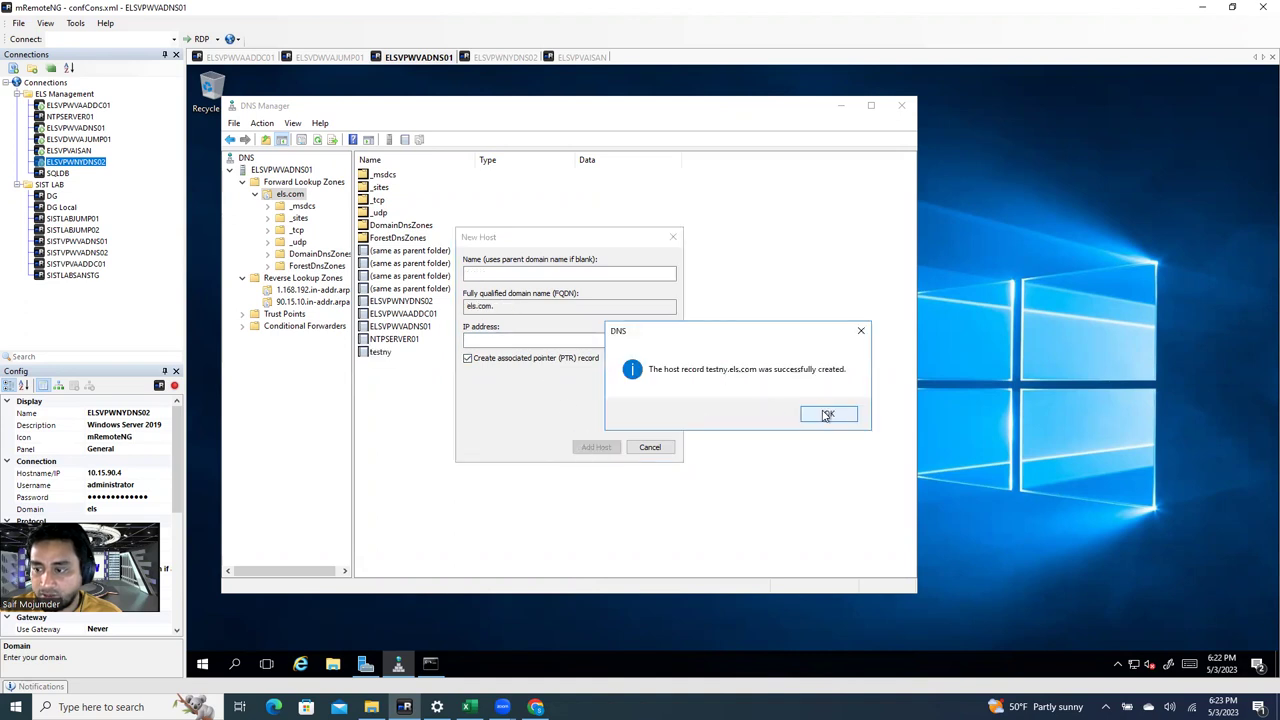
{"action": "left_click", "coordinate": [812, 410]}
{"action": "left_click", "coordinate": [652, 449]}
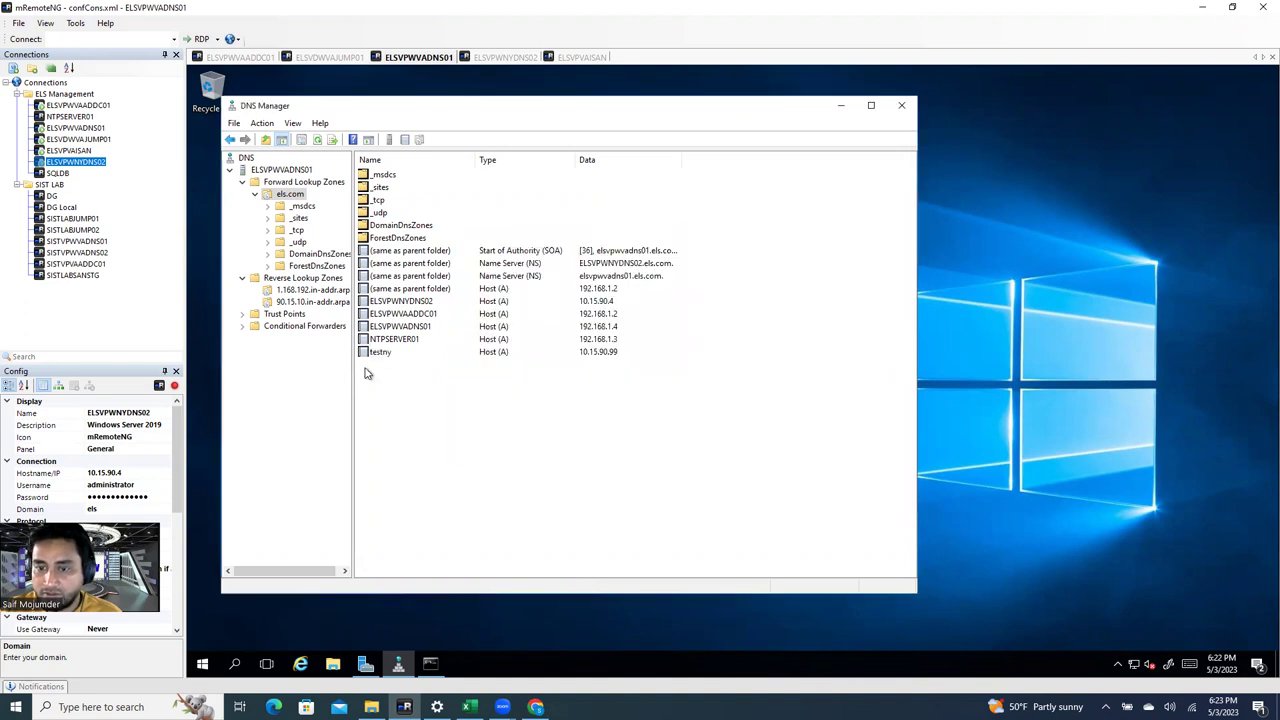
- Refresh els.com and the 90.15.10.in-addr.arpa zone on ELSVPWVADNS01
{"action": "left_click", "coordinate": [317, 139]}
{"action": "left_click", "coordinate": [289, 303]}
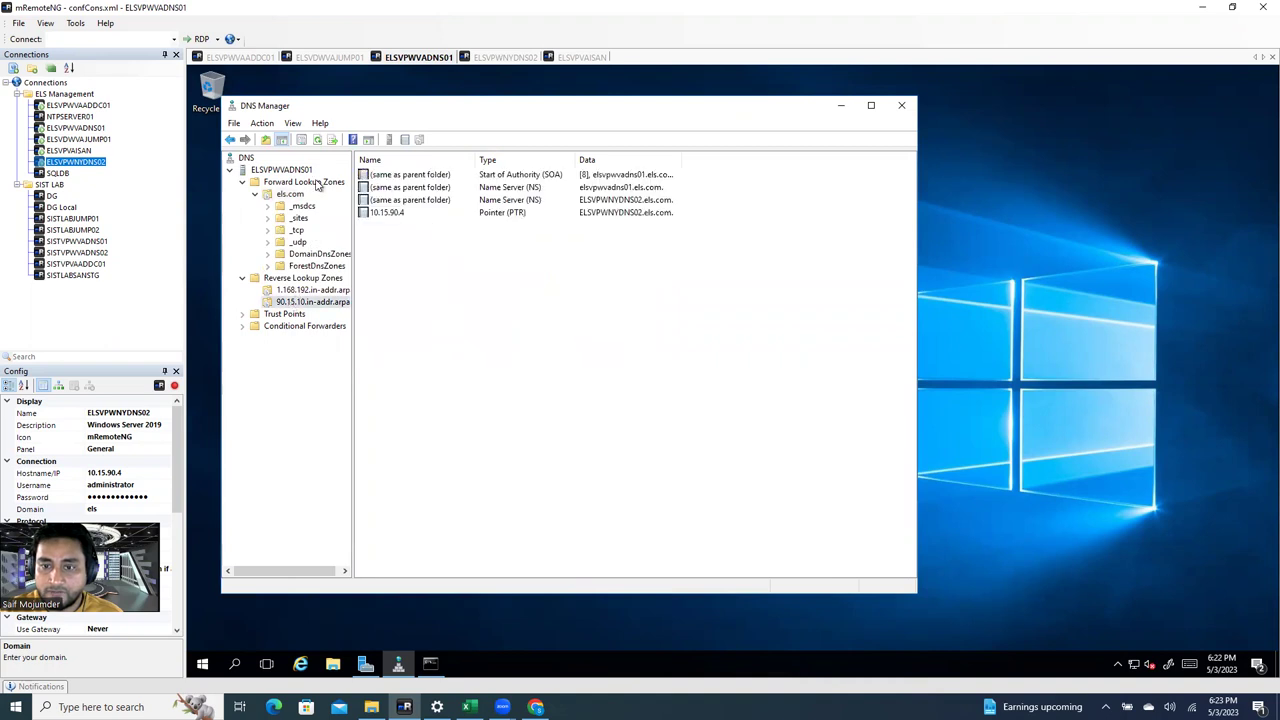
{"action": "left_click", "coordinate": [317, 139]}
{"action": "key", "text": "f"}
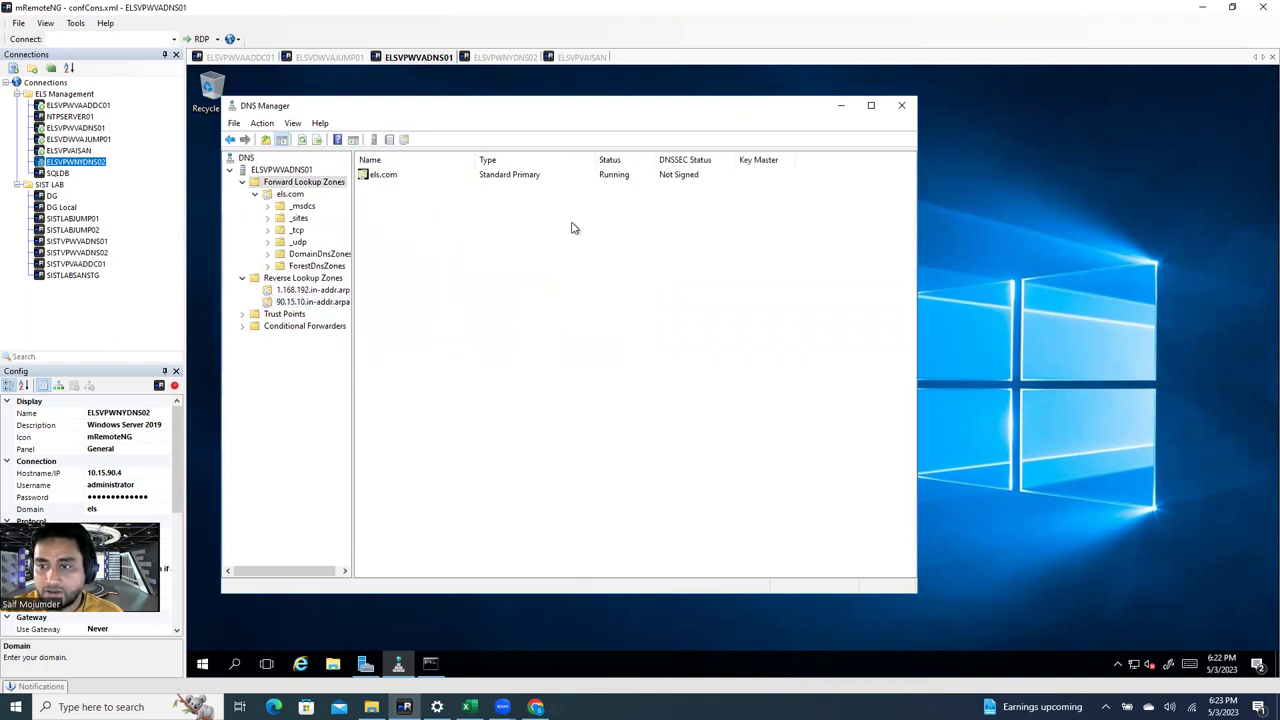
{"action": "key", "text": "Left"}
{"action": "left_click", "coordinate": [288, 195]}
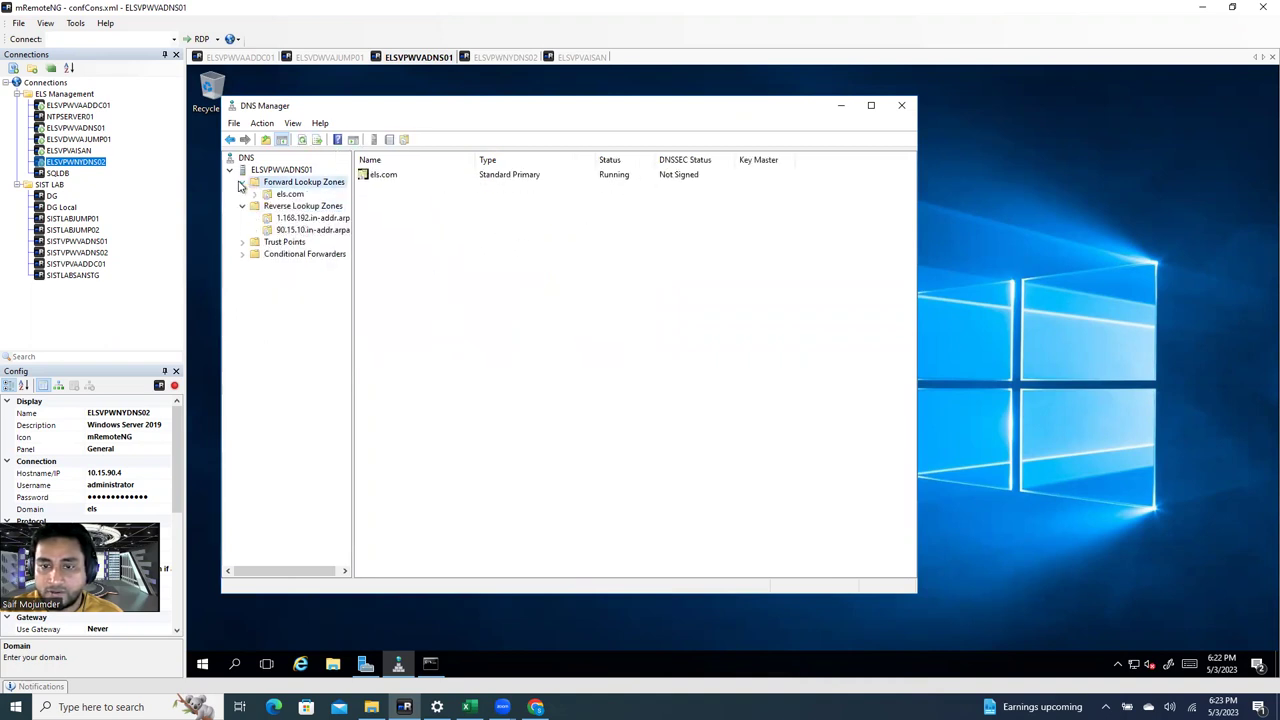
- Re-expand the zone tree and list the els.com records
{"action": "double_click", "coordinate": [289, 193]}
{"action": "left_click", "coordinate": [242, 182]}
{"action": "left_click", "coordinate": [242, 182]}
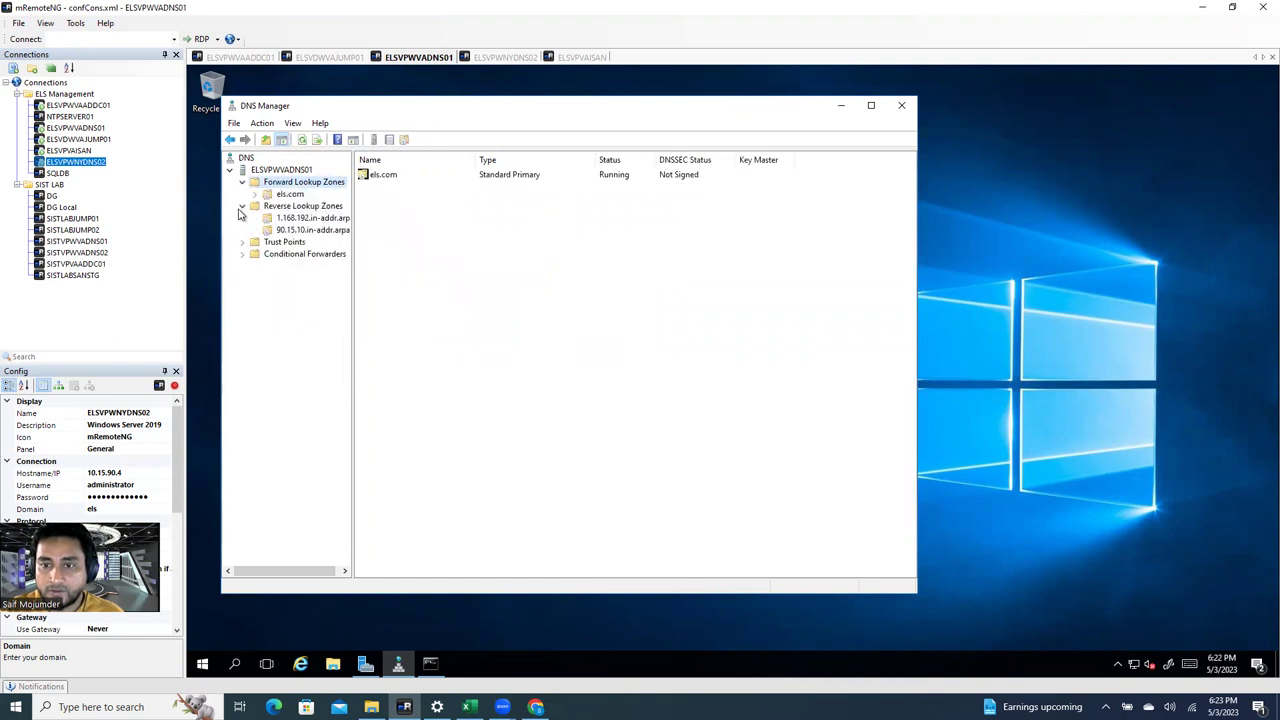
{"action": "left_click", "coordinate": [242, 206]}
{"action": "left_click", "coordinate": [242, 182]}
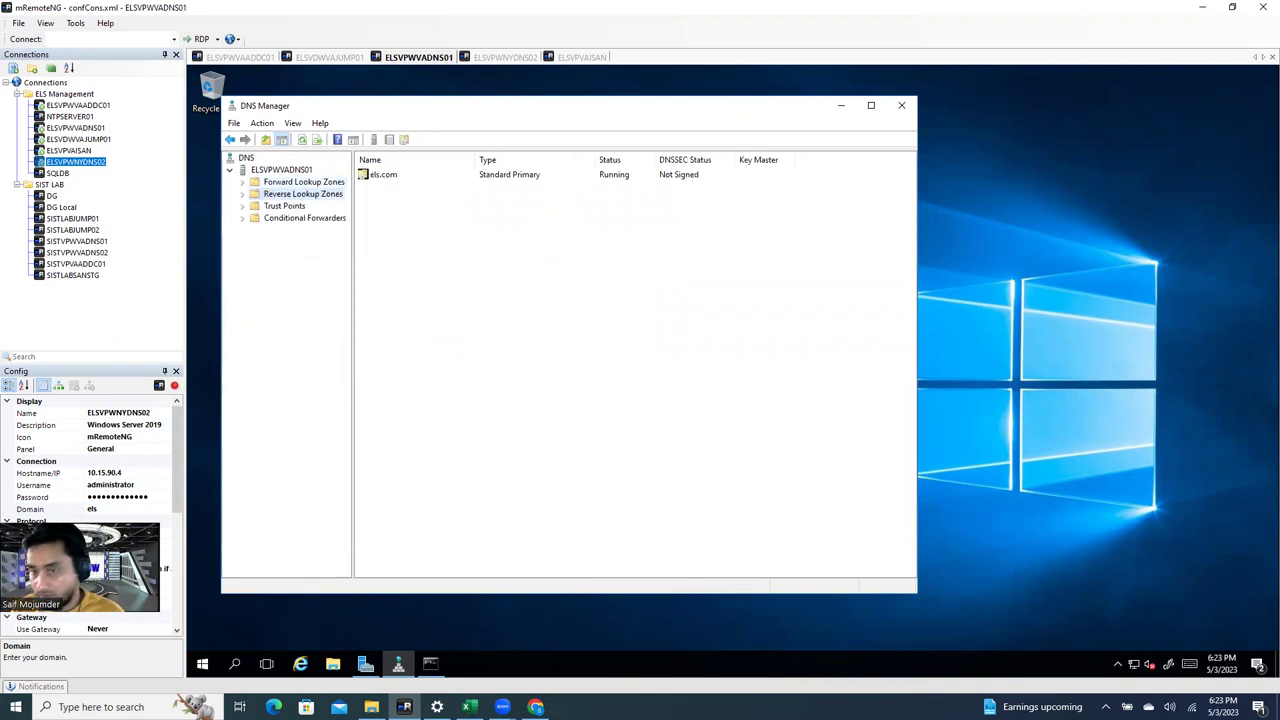
{"action": "left_click", "coordinate": [242, 194]}
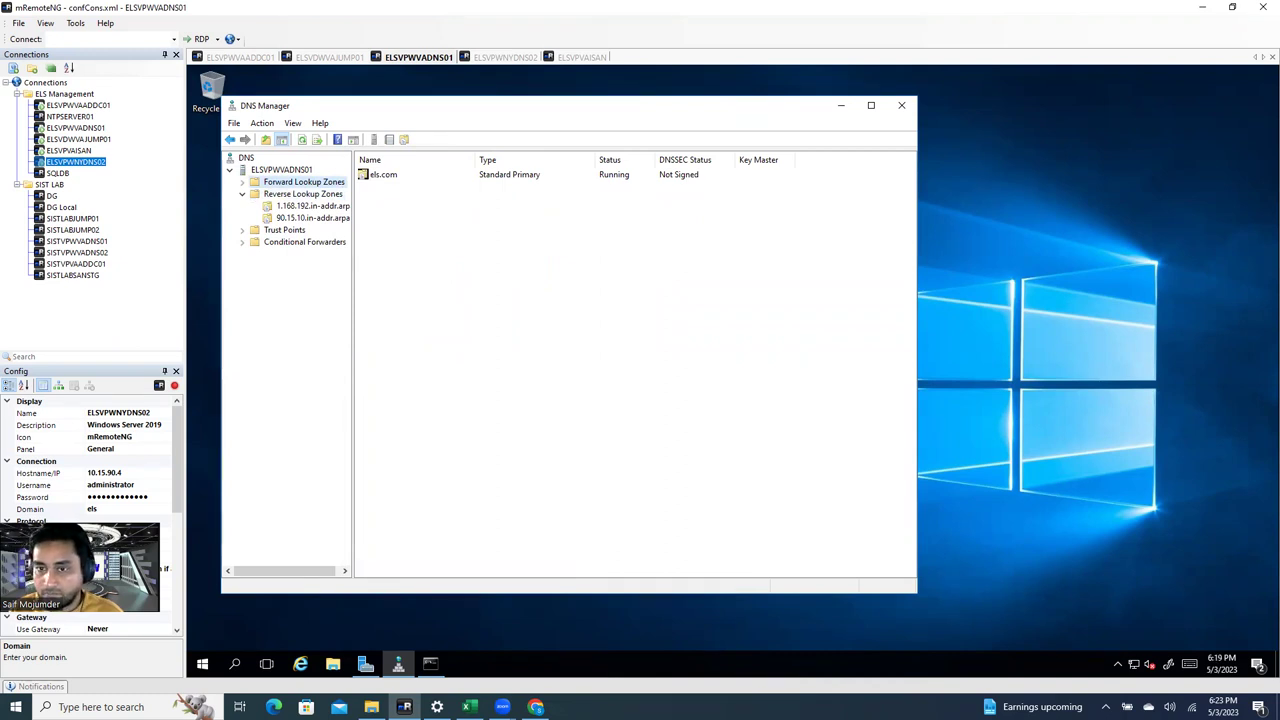
{"action": "left_click", "coordinate": [242, 182]}
{"action": "left_click", "coordinate": [256, 194]}
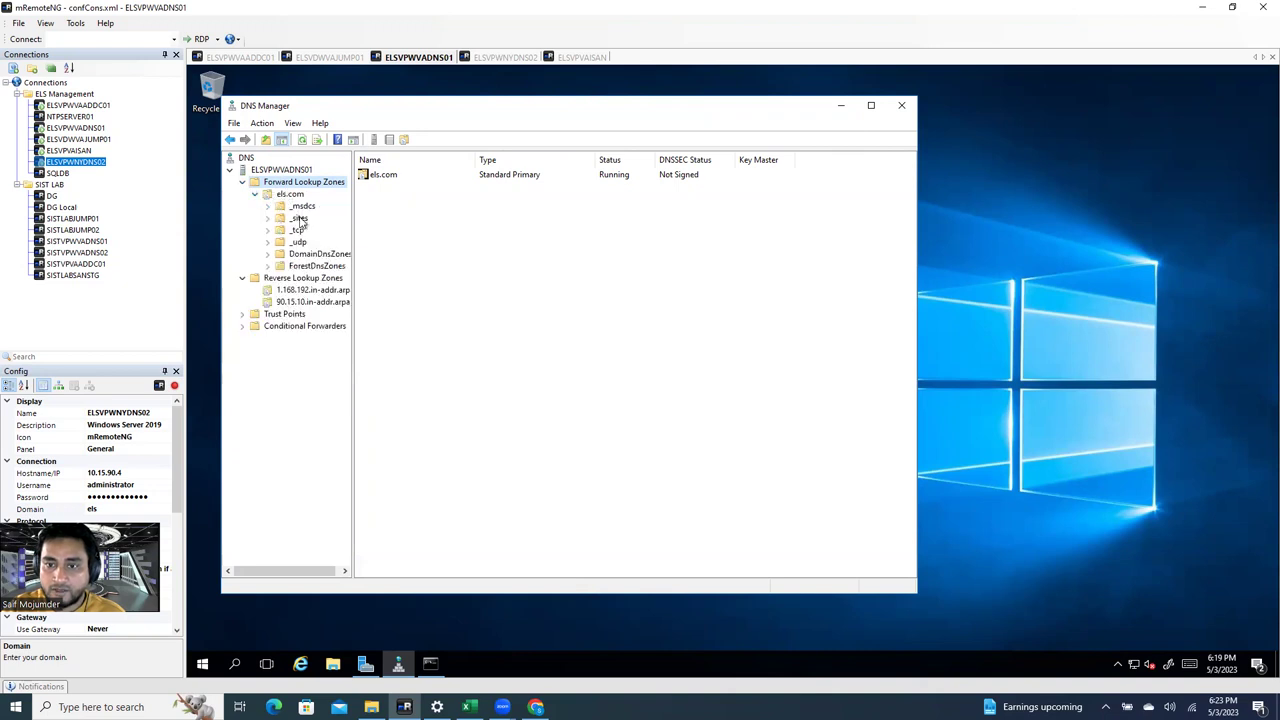
{"action": "left_click", "coordinate": [292, 196]}
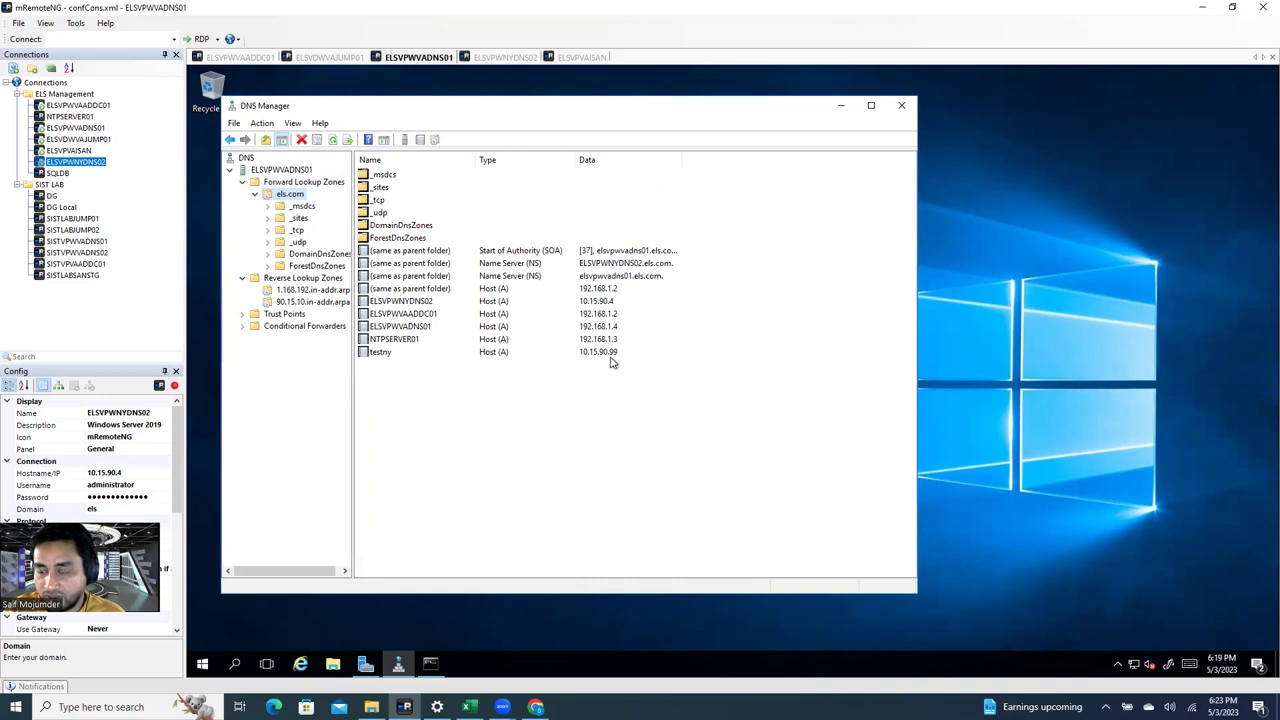
- Inspect the 10.15.90.99 pointer record in 90.15.10.in-addr.arpa
{"action": "left_click", "coordinate": [305, 290]}
{"action": "left_click", "coordinate": [305, 302]}
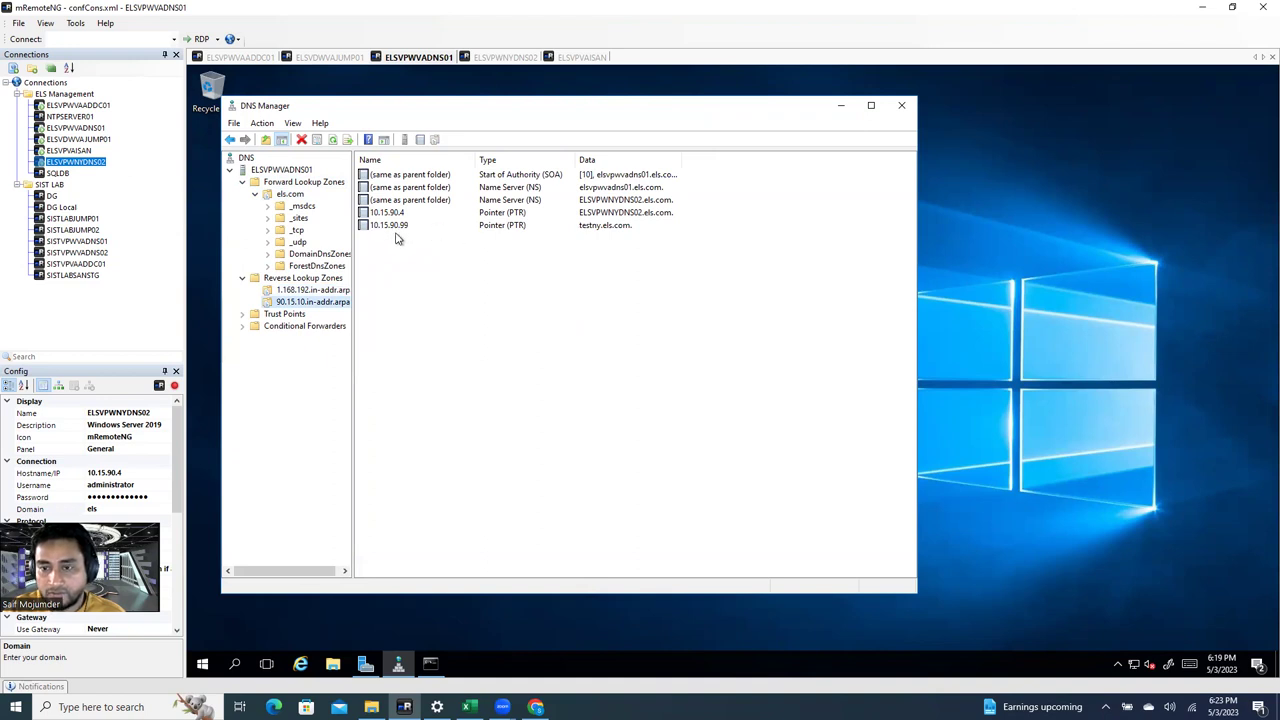
{"action": "left_click", "coordinate": [632, 228]}
{"action": "double_click", "coordinate": [632, 228]}
{"action": "key", "text": "Escape"}
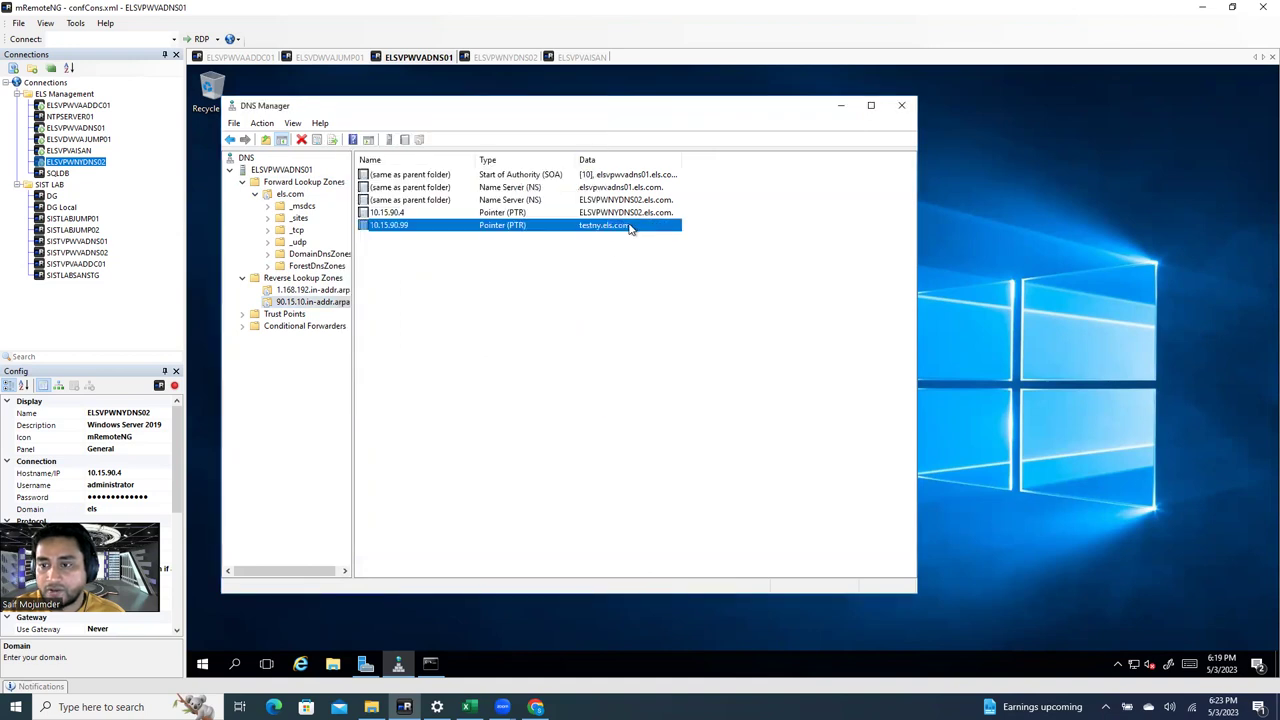
{"action": "double_click", "coordinate": [632, 228]}
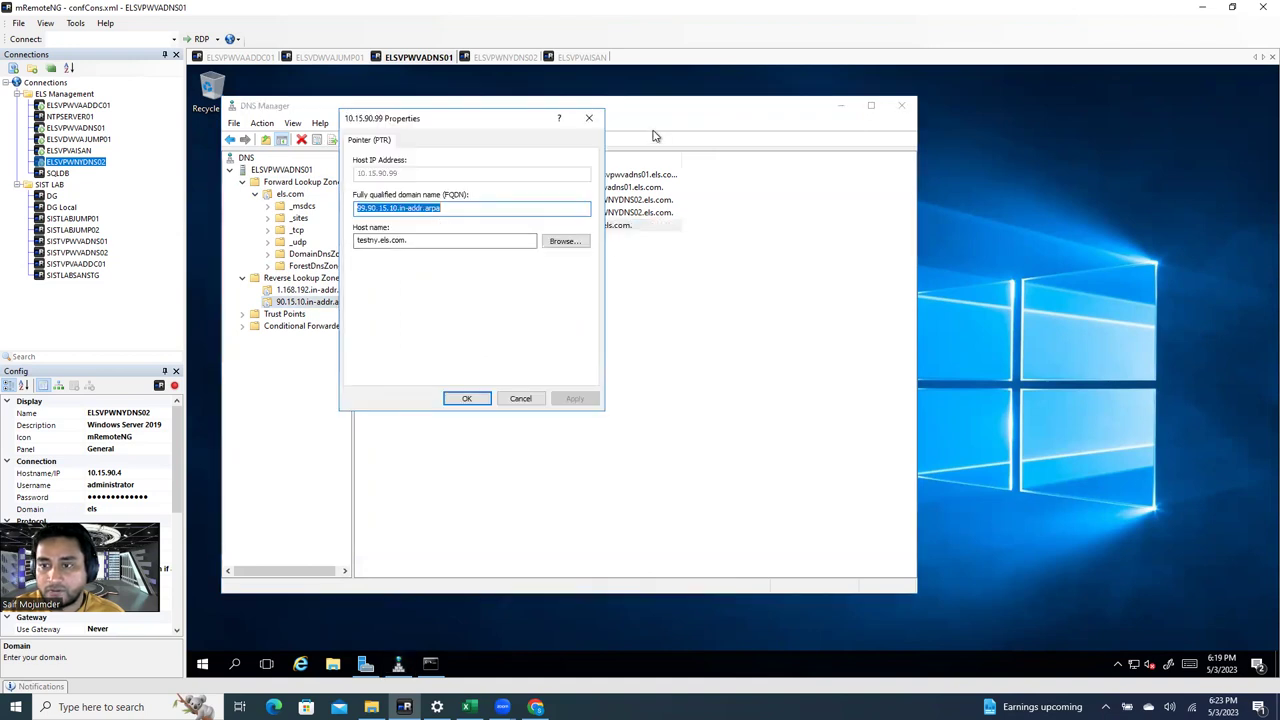
{"action": "left_click", "coordinate": [590, 119]}
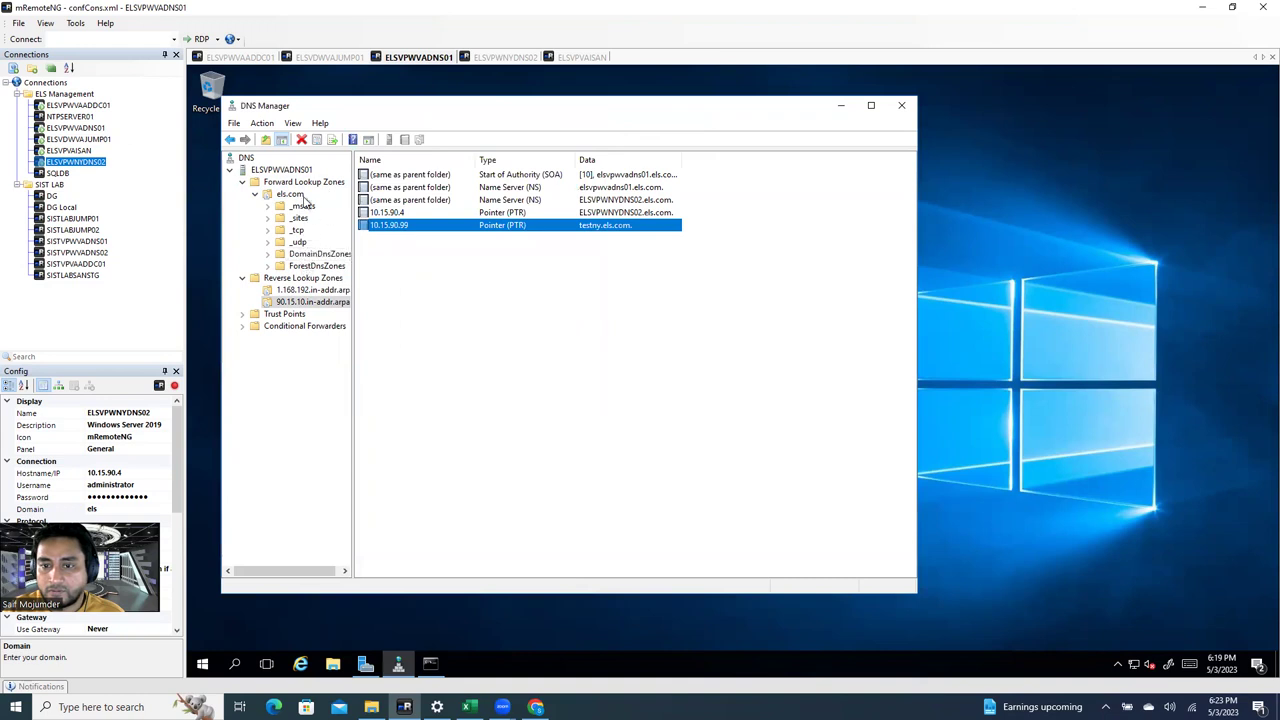
- Check the testny host record's fully qualified name in els.com
{"action": "left_click", "coordinate": [300, 195]}
{"action": "double_click", "coordinate": [400, 352]}
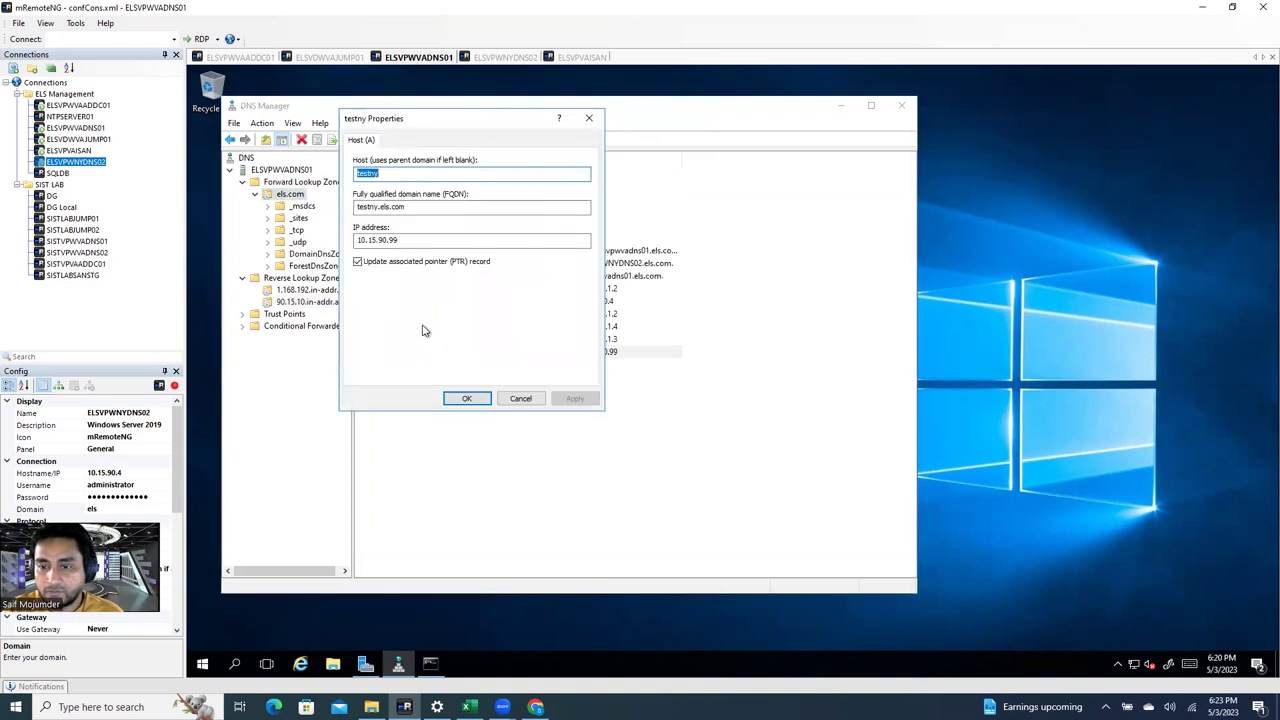
{"action": "key", "text": "Tab"}
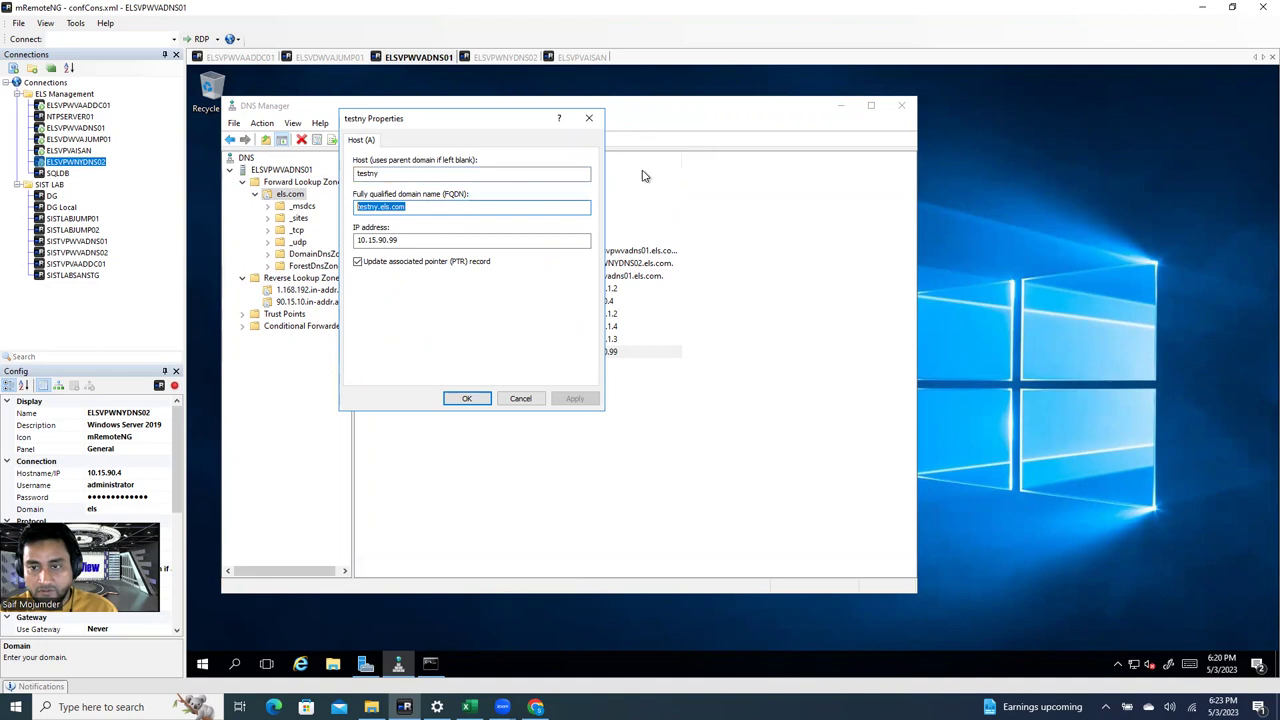
{"action": "left_click", "coordinate": [589, 118]}
- On ELSVPWNYDNS02, refresh els.com and 90.15.10.in-addr.arpa to show the replicated testny records
{"action": "left_click", "coordinate": [505, 58]}
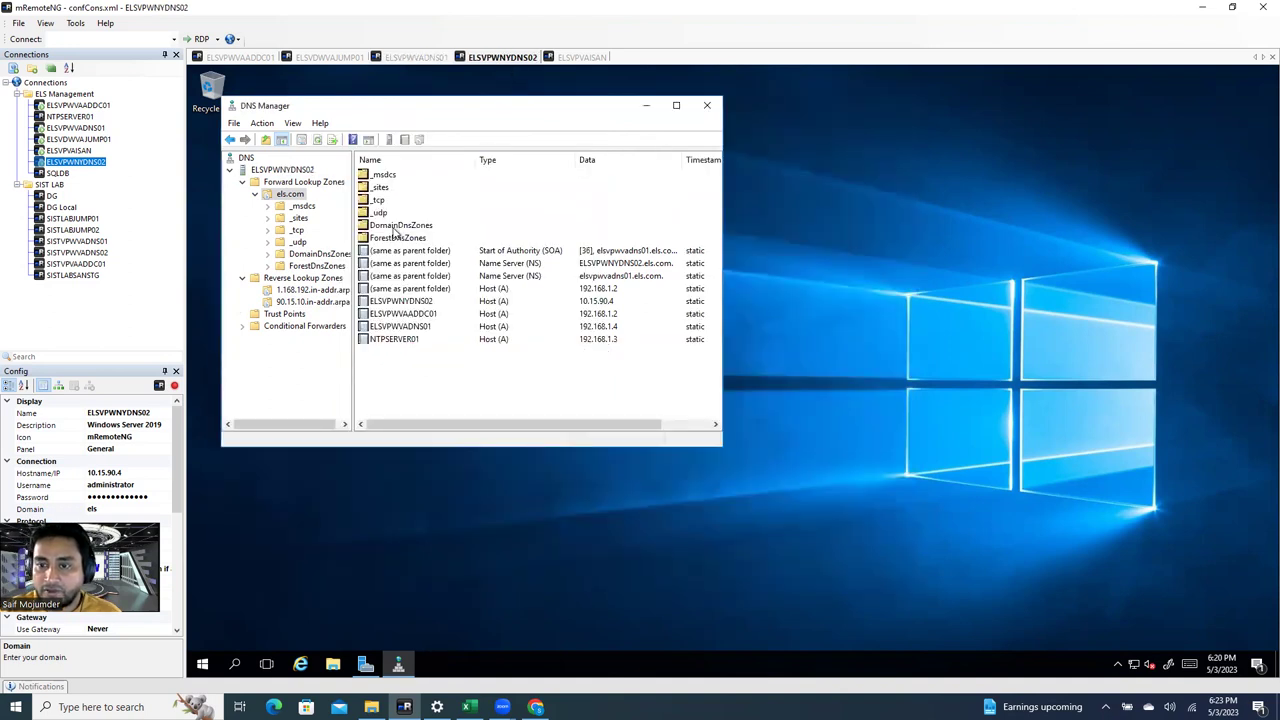
{"action": "left_click", "coordinate": [316, 142]}
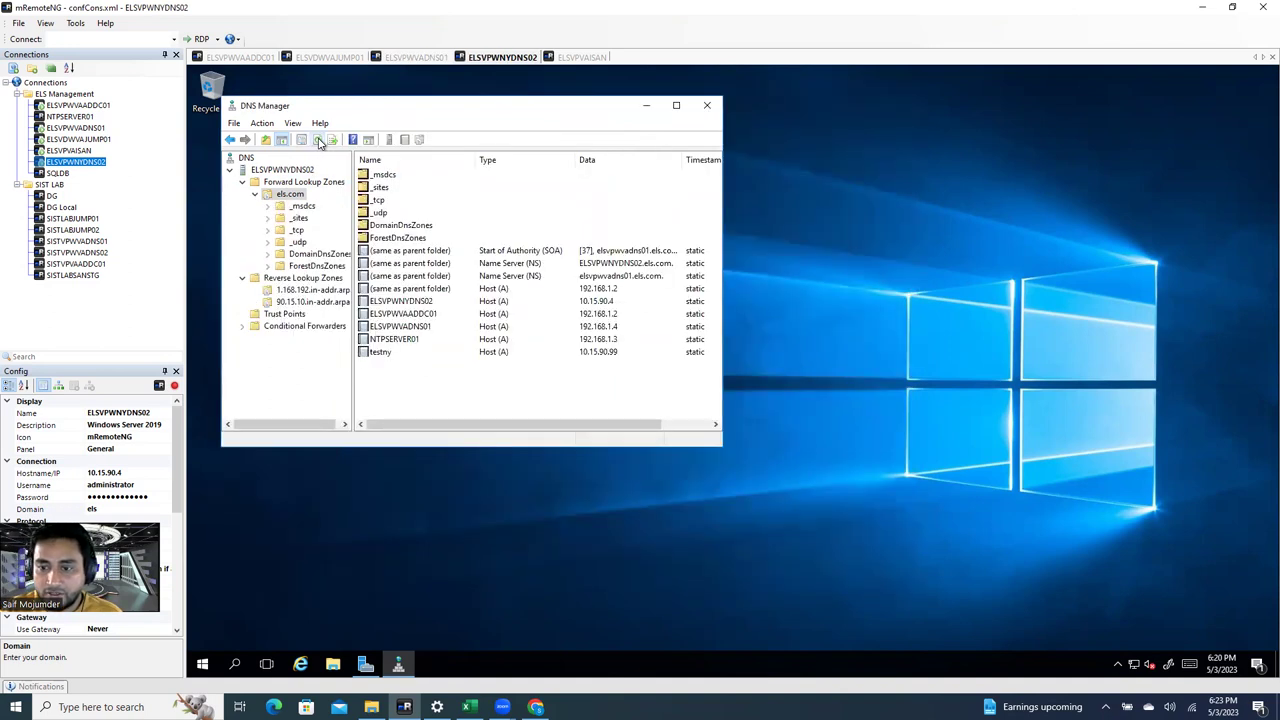
{"action": "left_click", "coordinate": [381, 353]}
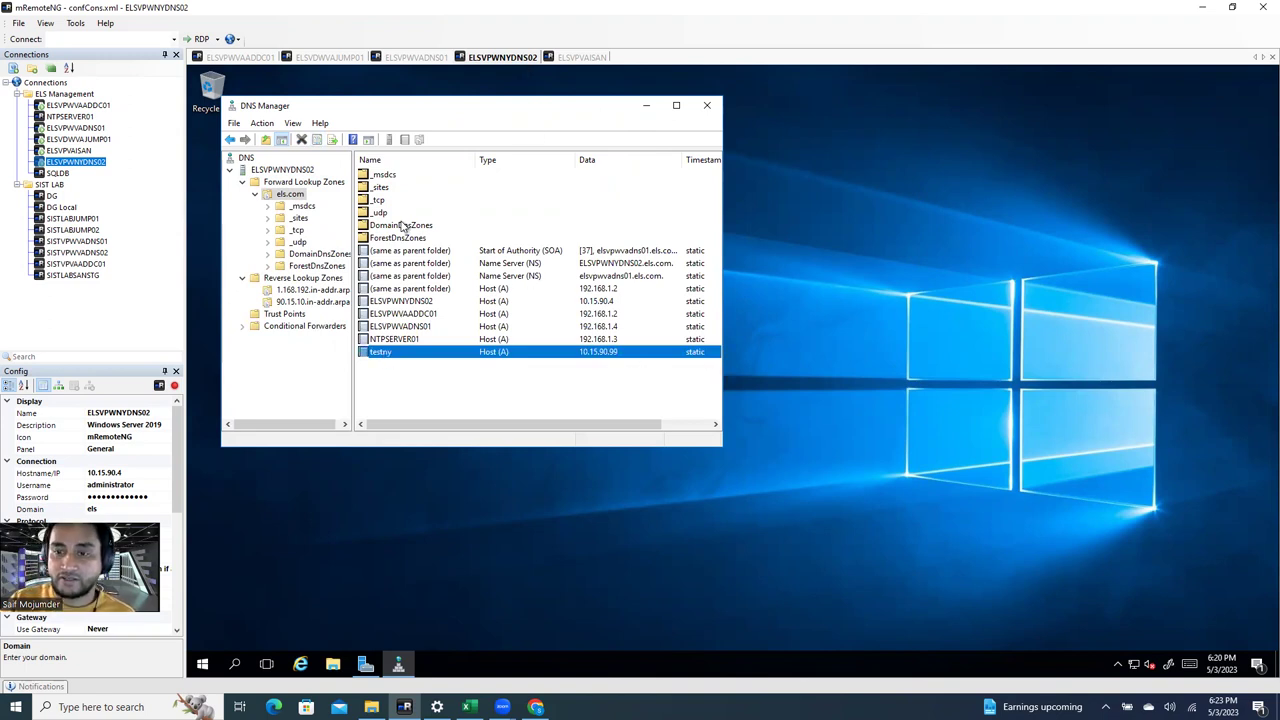
{"action": "left_click", "coordinate": [300, 302]}
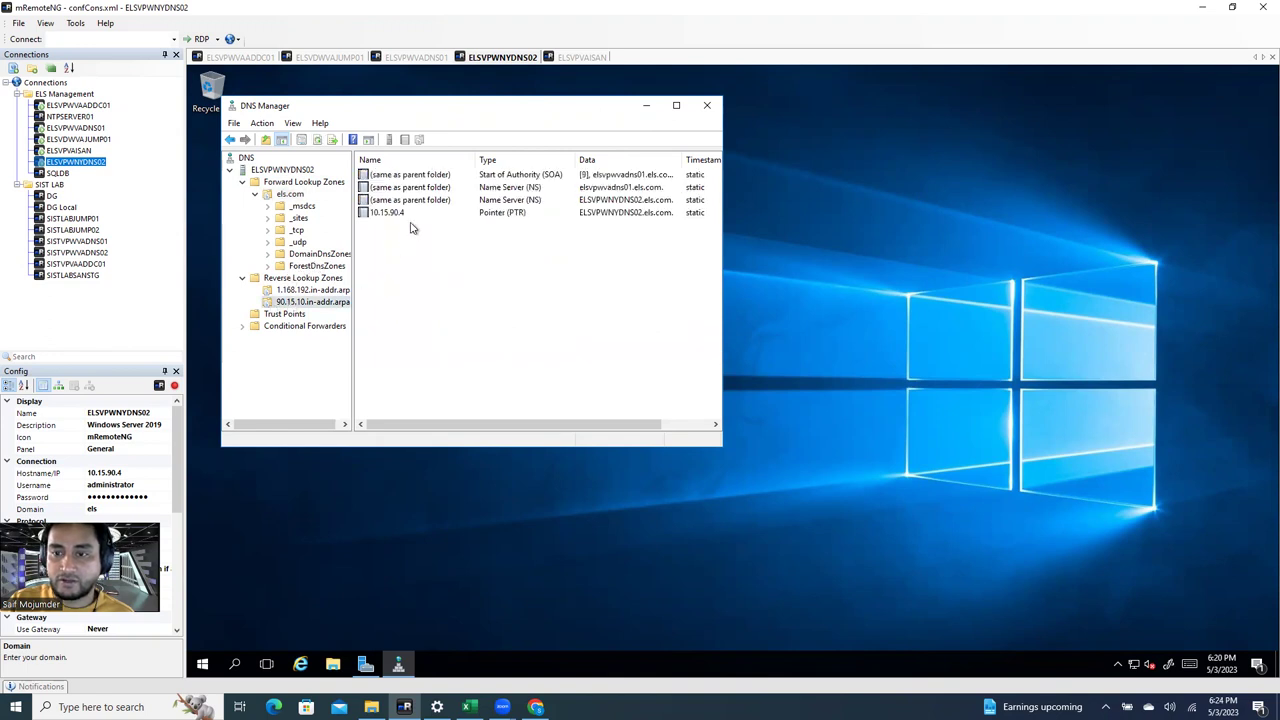
{"action": "left_click", "coordinate": [317, 140]}
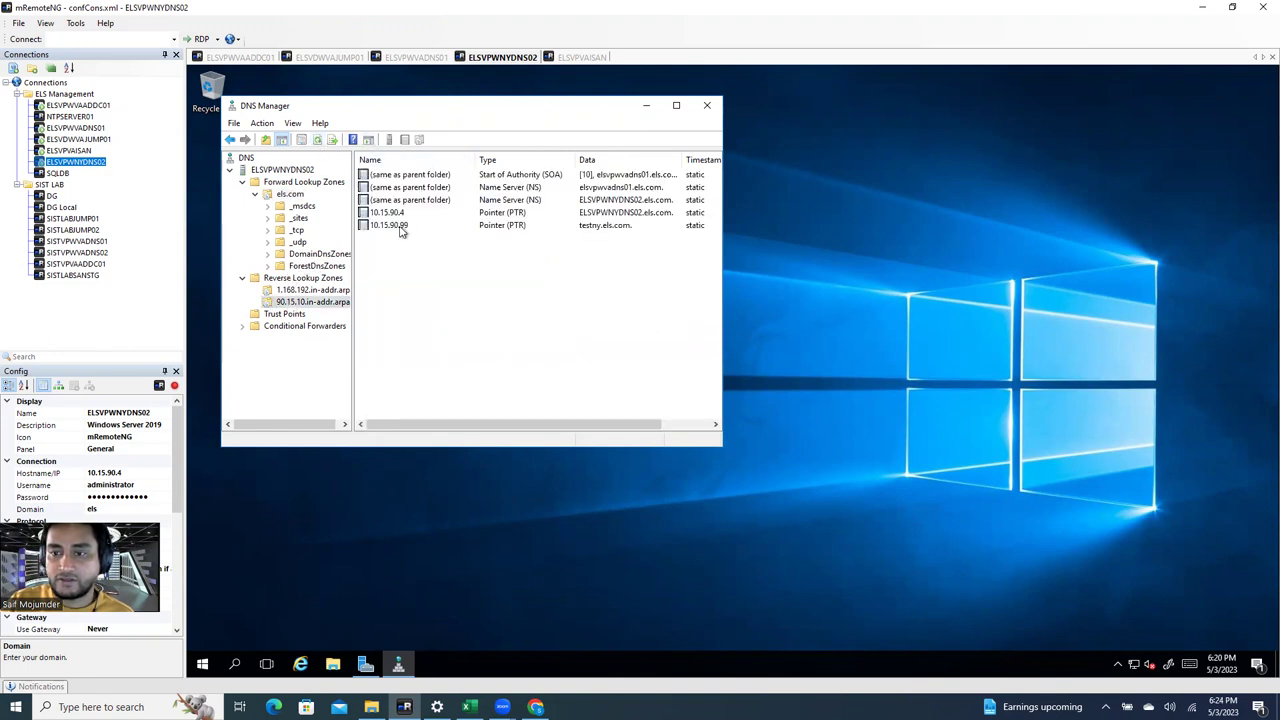
- Try the Start button's shortcut menu, then collapse Forward Lookup Zones in the tree
{"action": "left_click", "coordinate": [303, 182]}
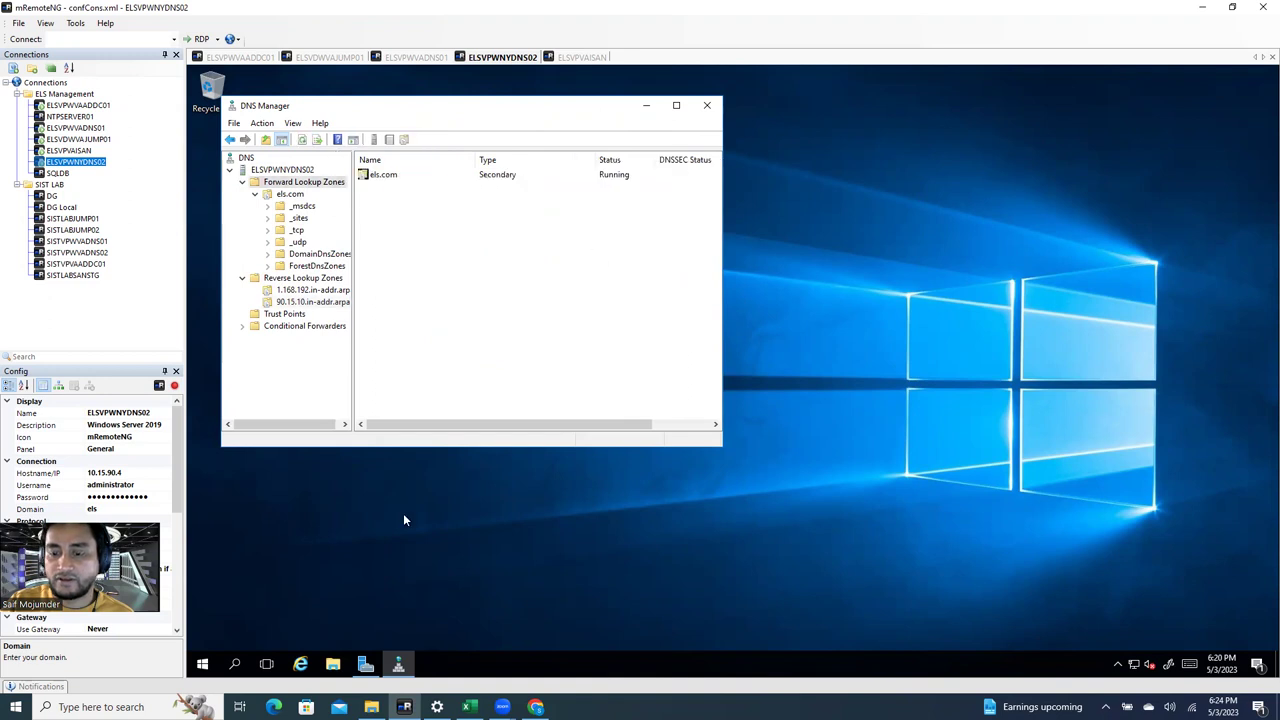
{"action": "left_click", "coordinate": [201, 665]}
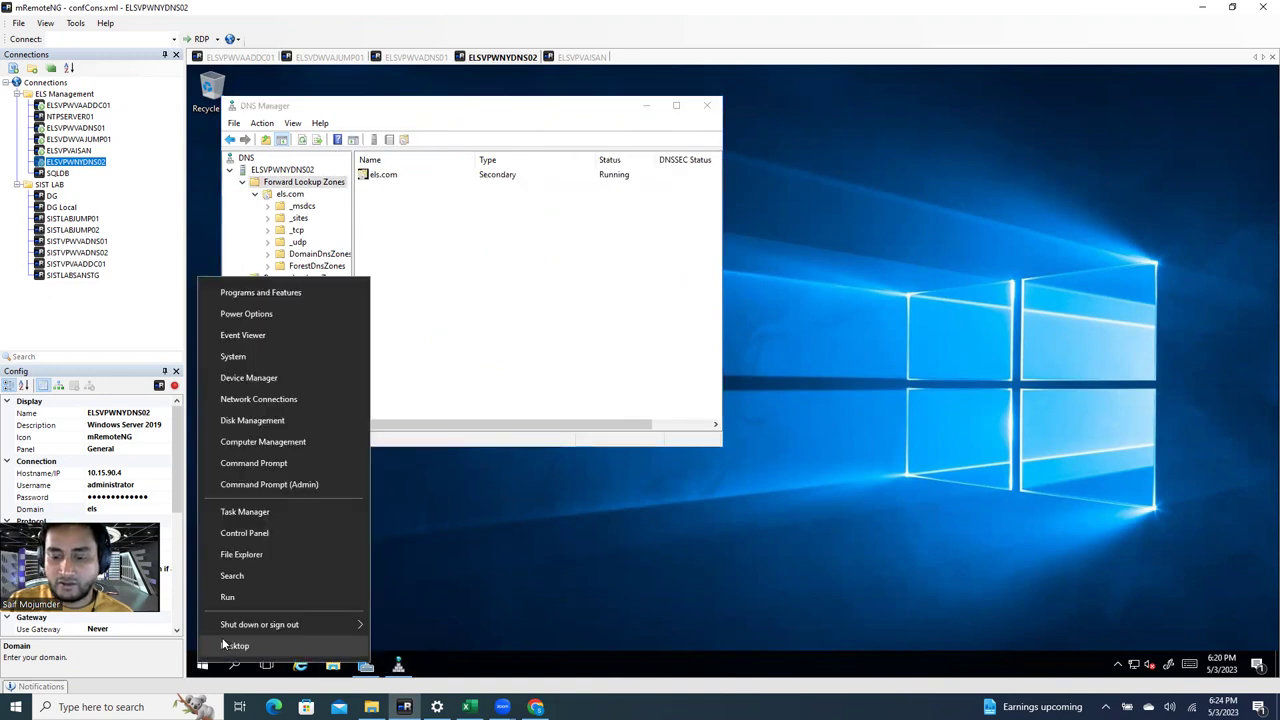
{"action": "key", "text": "Escape"}
{"action": "key", "text": "Down"}
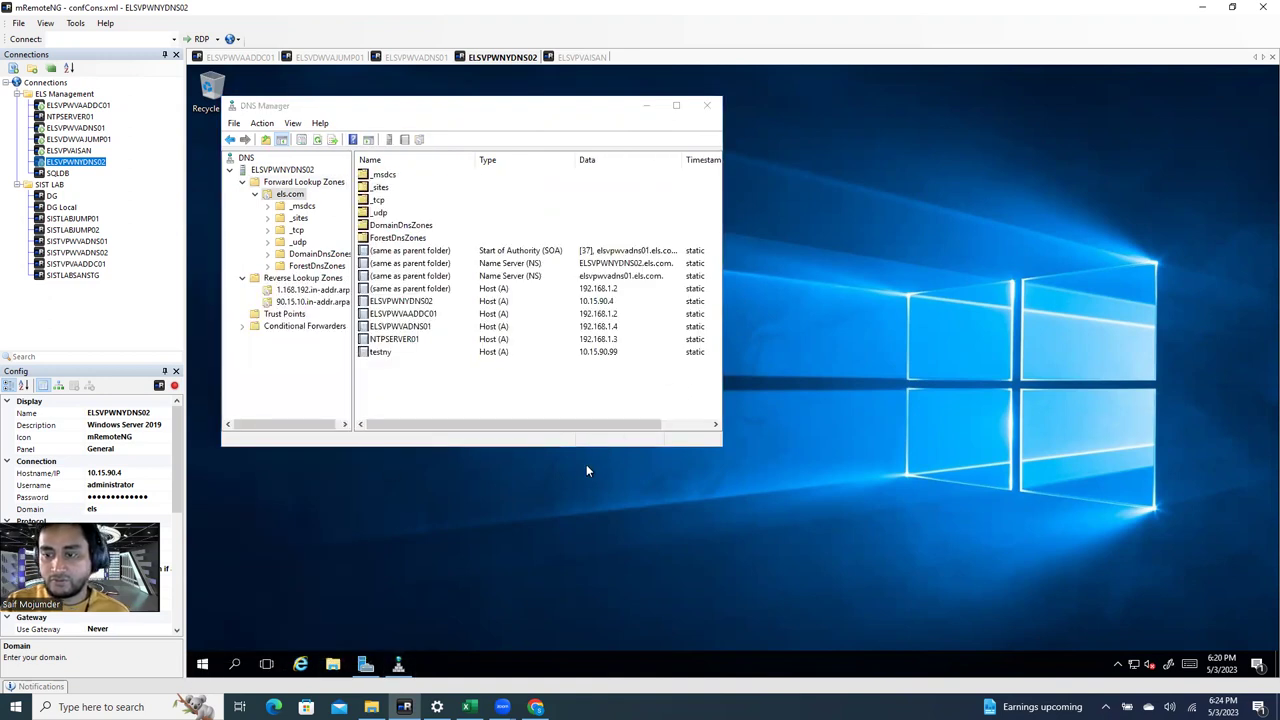
{"action": "right_click", "coordinate": [201, 665]}
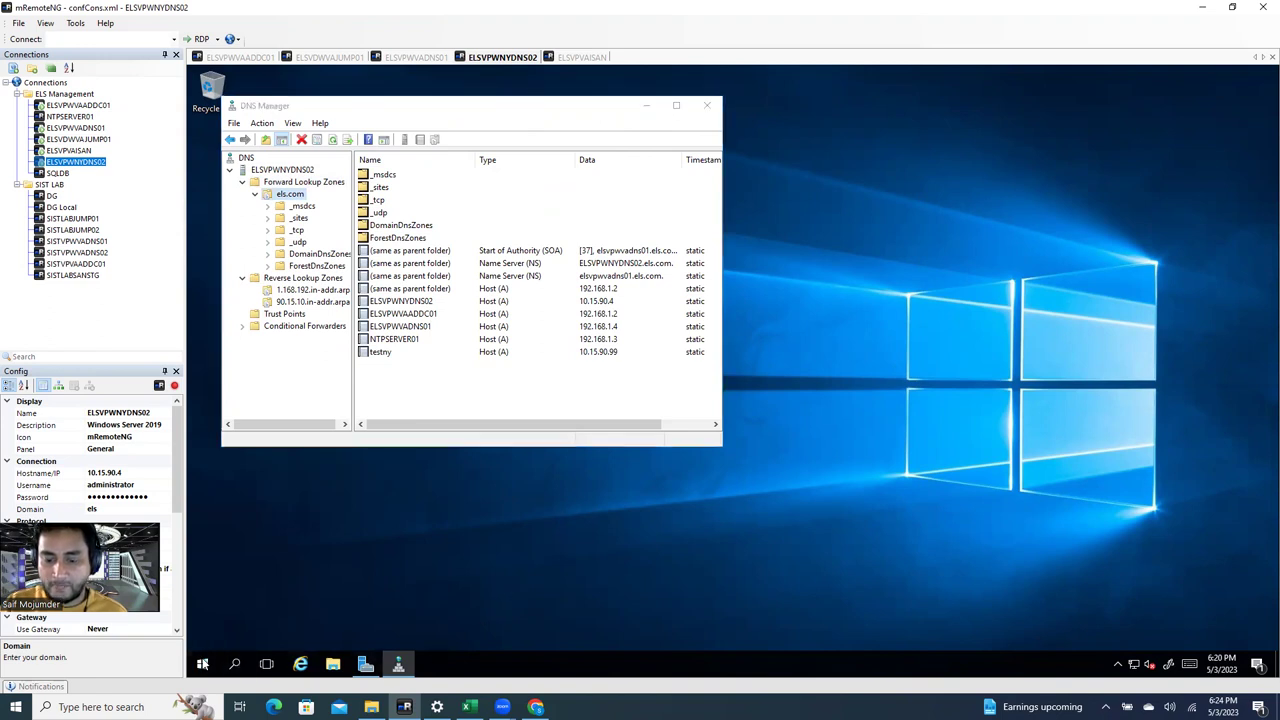
{"action": "left_click", "coordinate": [296, 486]}
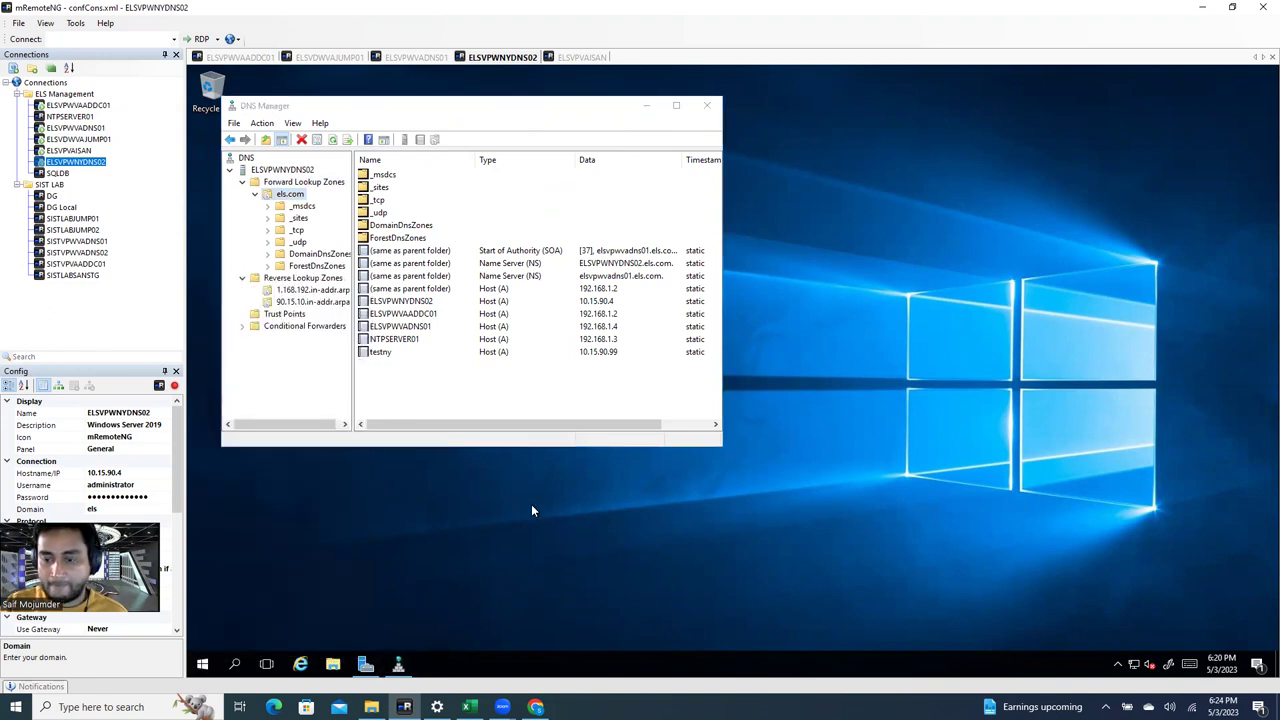
{"action": "key", "text": "Up"}
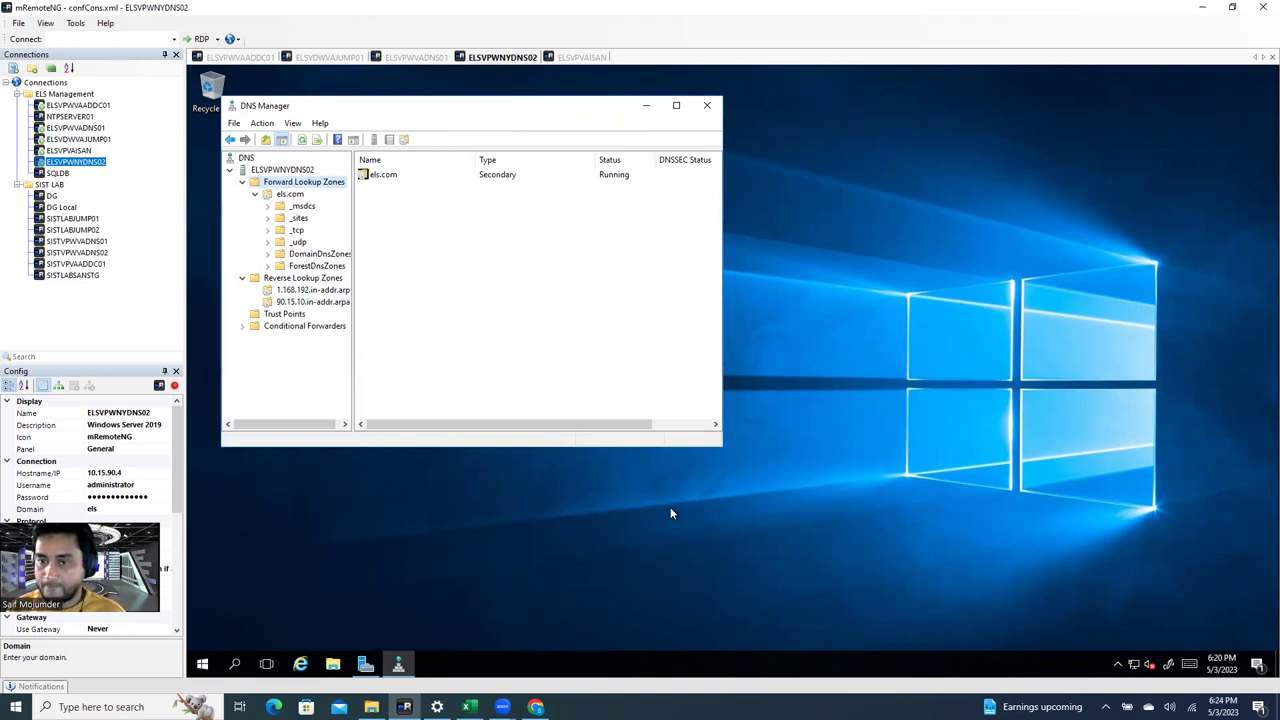
{"action": "key", "text": "Left"}
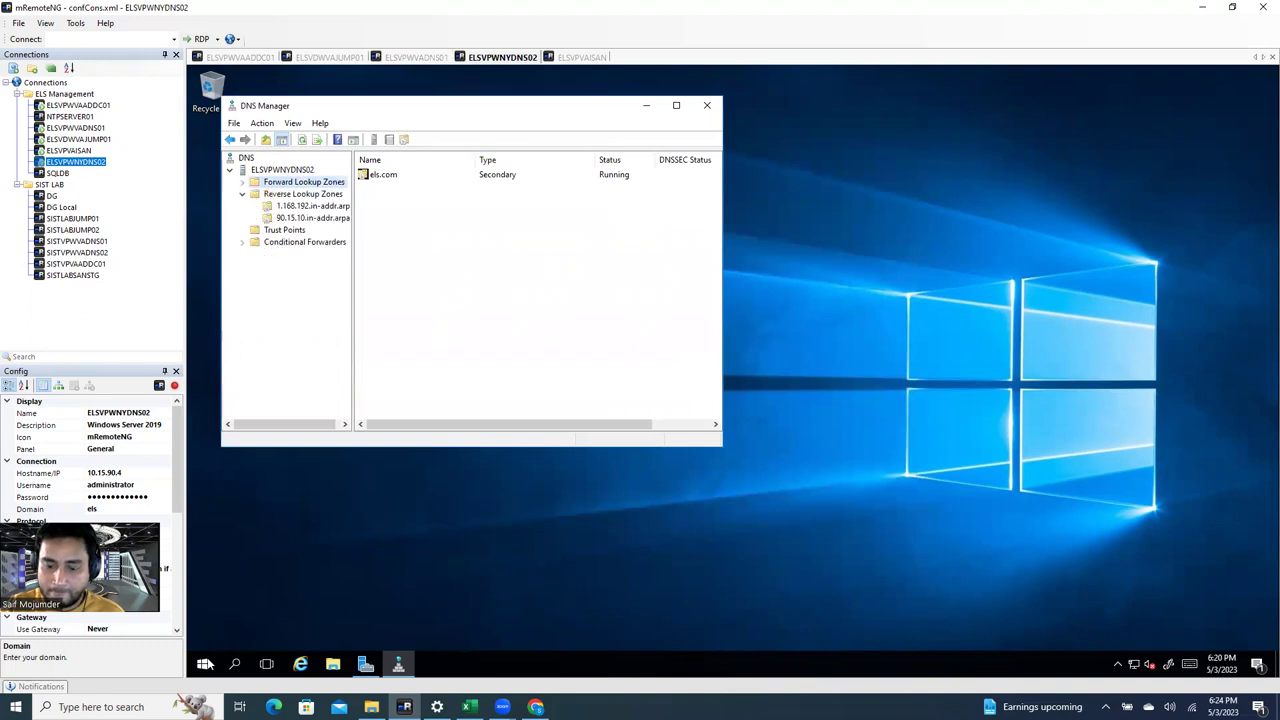
- Move between Forward and Reverse Lookup Zones, dismissing the Win+X menu once
{"action": "key", "text": "Down"}
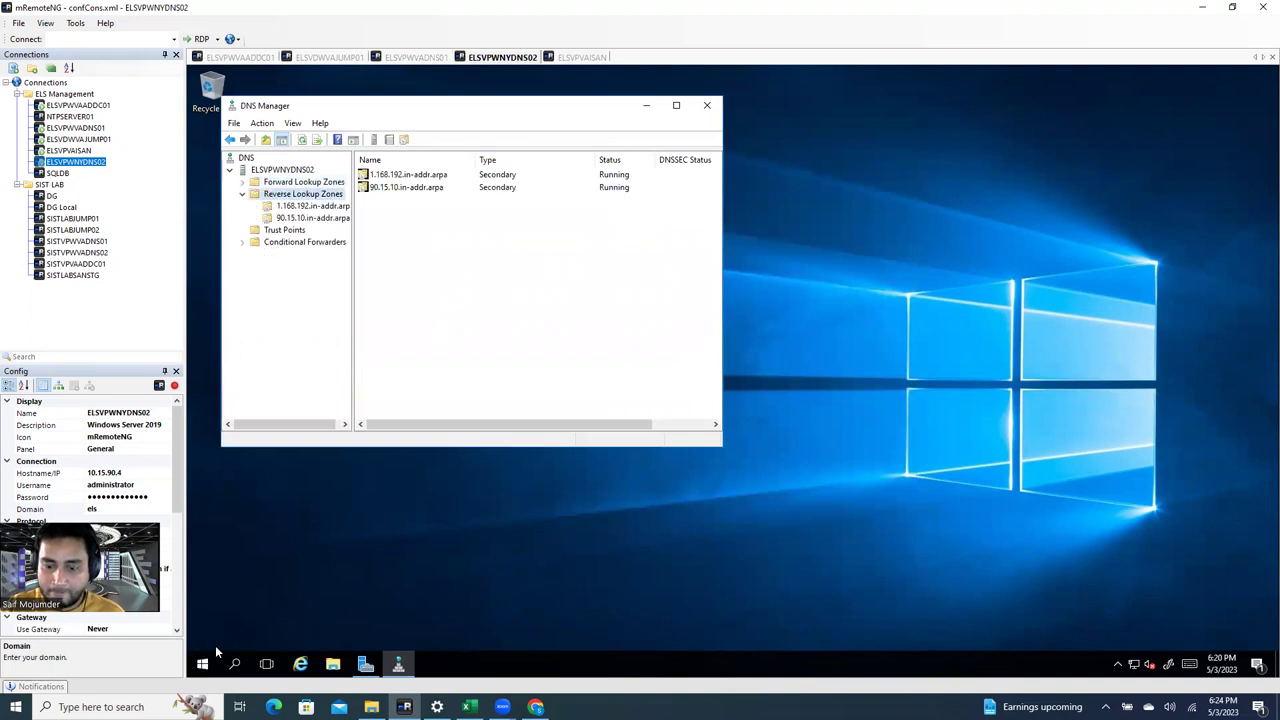
{"action": "key", "text": "Left"}
{"action": "right_click", "coordinate": [203, 665]}
{"action": "key", "text": "Escape"}
{"action": "key", "text": "Up"}
{"action": "key", "text": "Down"}
{"action": "key", "text": "Up"}
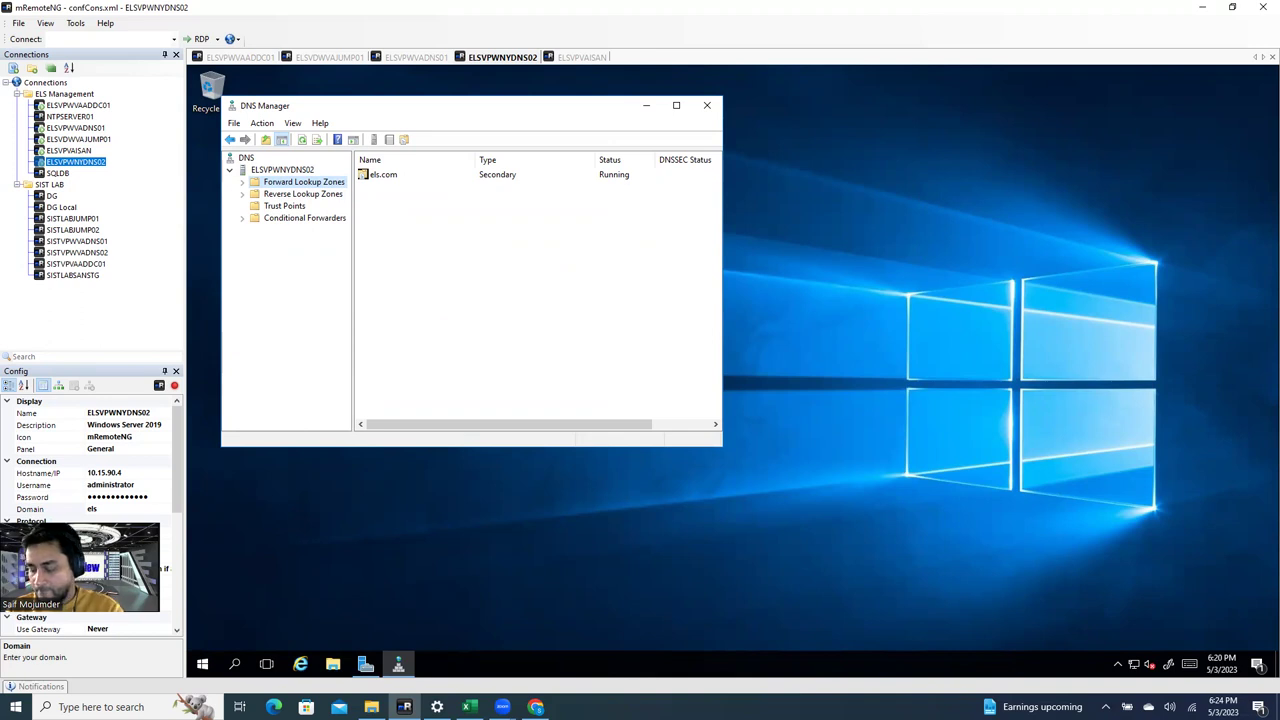
- Expand Forward Lookup Zones and list els.com's records, confirming testny at 10.15.90.99
{"action": "left_click", "coordinate": [303, 193]}
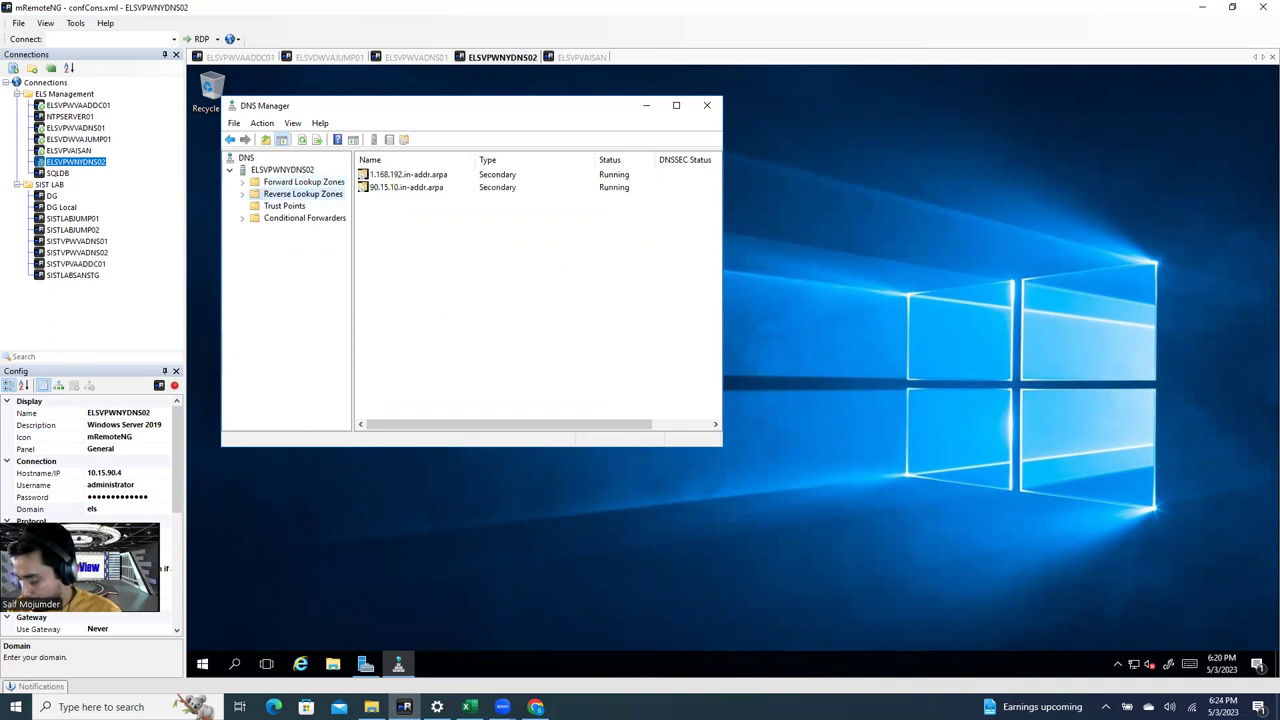
{"action": "double_click", "coordinate": [303, 181]}
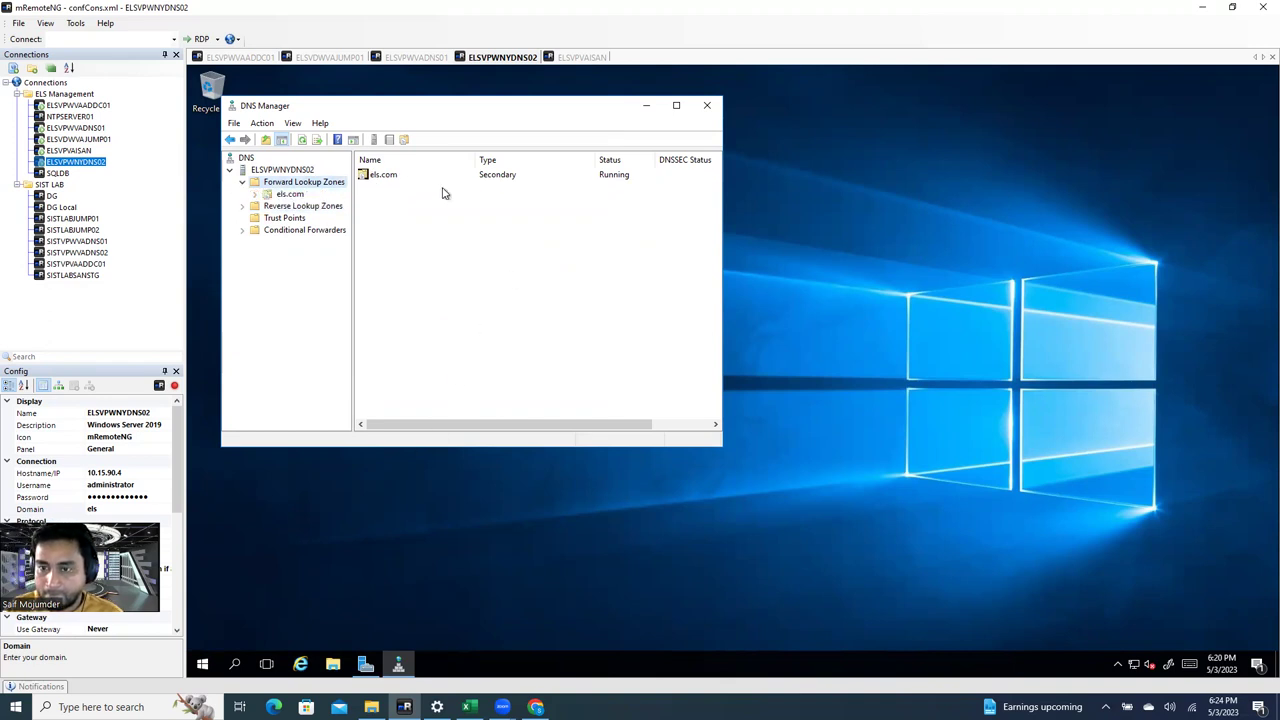
{"action": "left_click", "coordinate": [298, 197]}
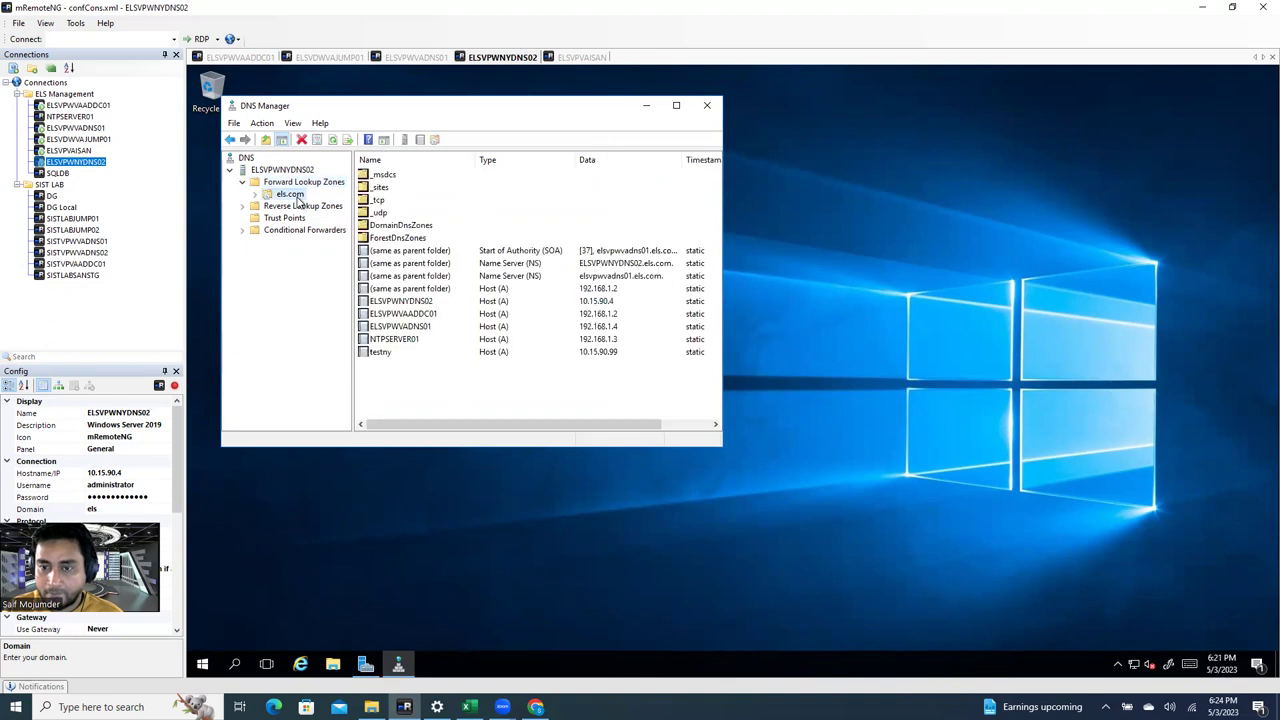
{"action": "double_click", "coordinate": [290, 194]}
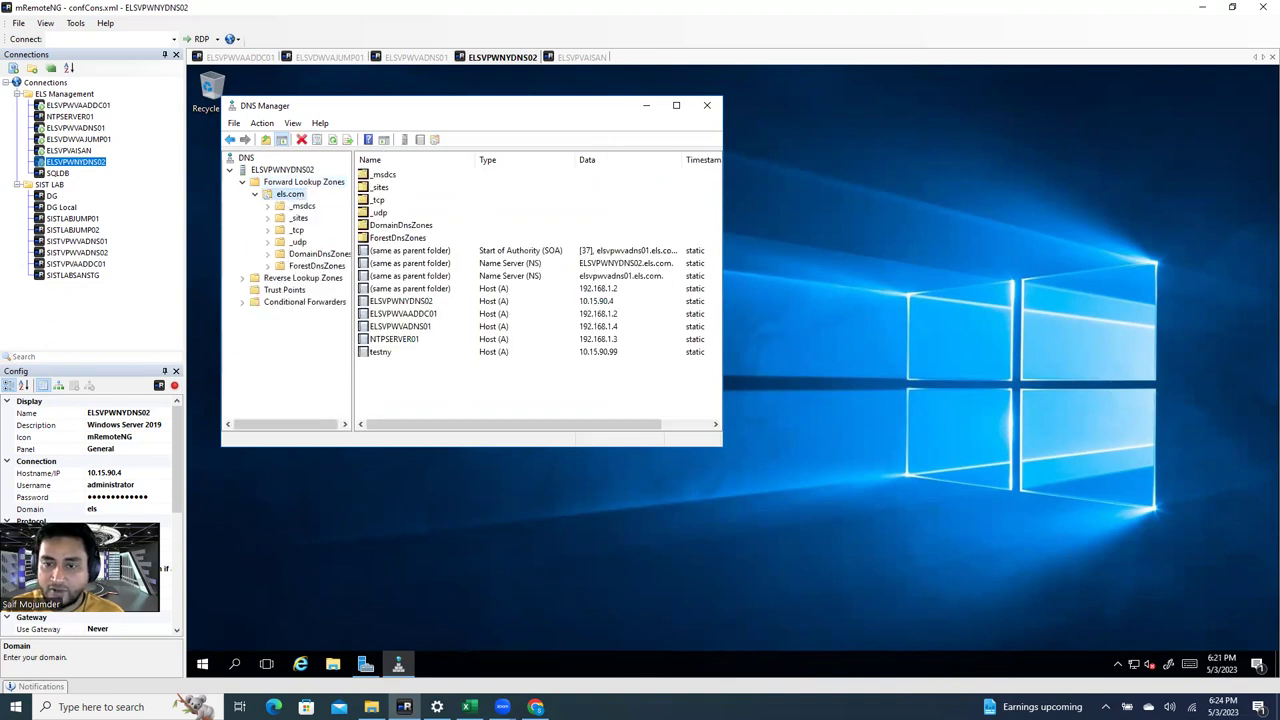
- Collapse the zone tree and open the Win+X quick-access administrative menu
{"action": "right_click", "coordinate": [207, 661]}
{"action": "key", "text": "Escape"}
{"action": "key", "text": "Left"}
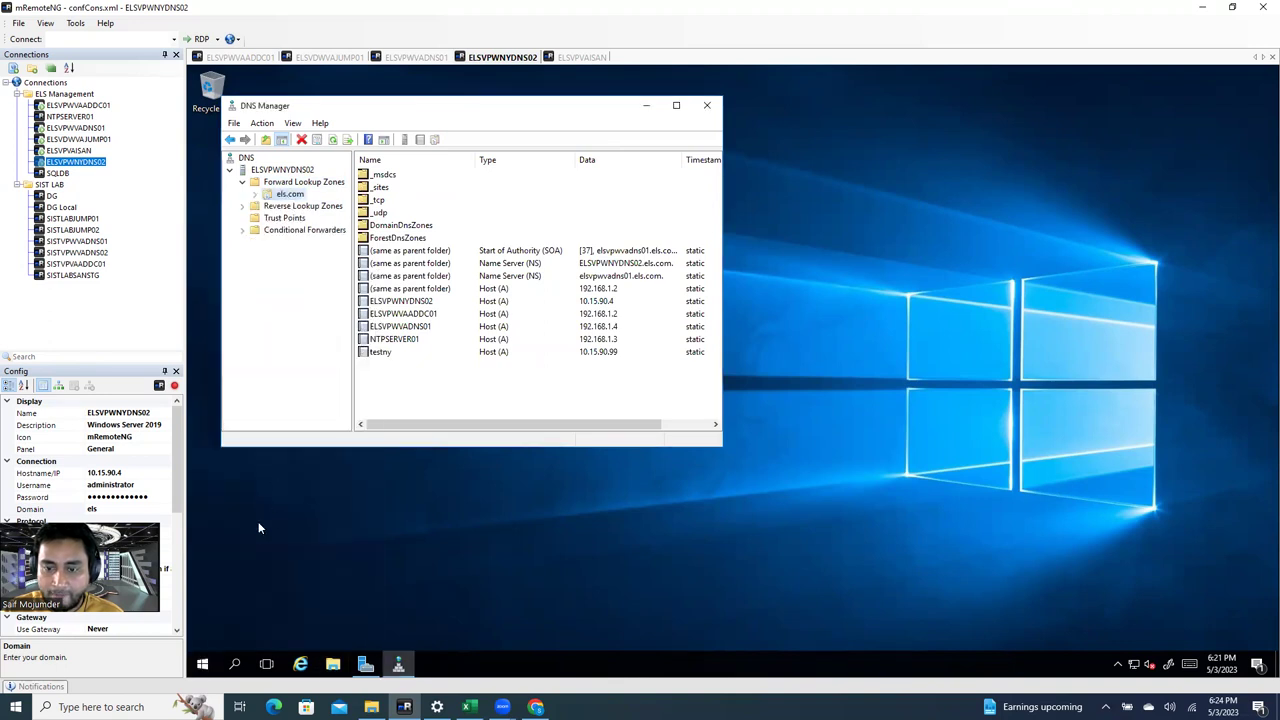
{"action": "right_click", "coordinate": [203, 664]}
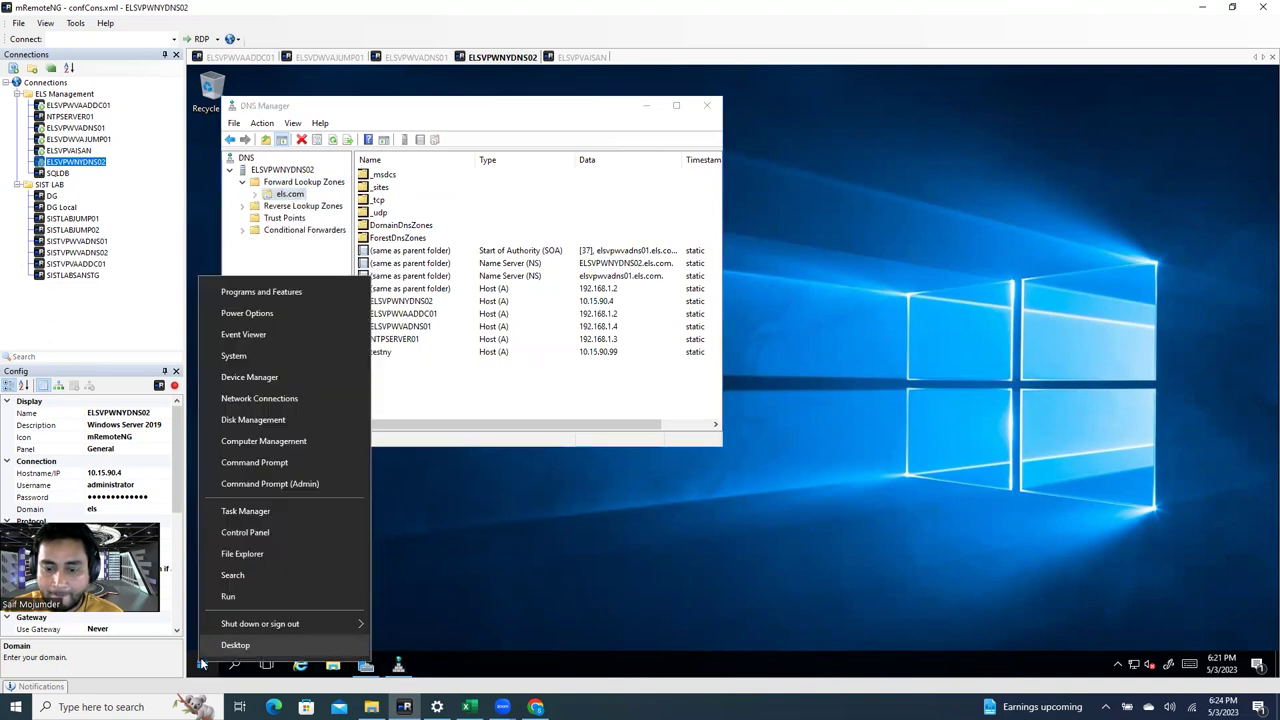
{"action": "key", "text": "Escape"}
{"action": "key", "text": "Left"}
{"action": "key", "text": "Left"}
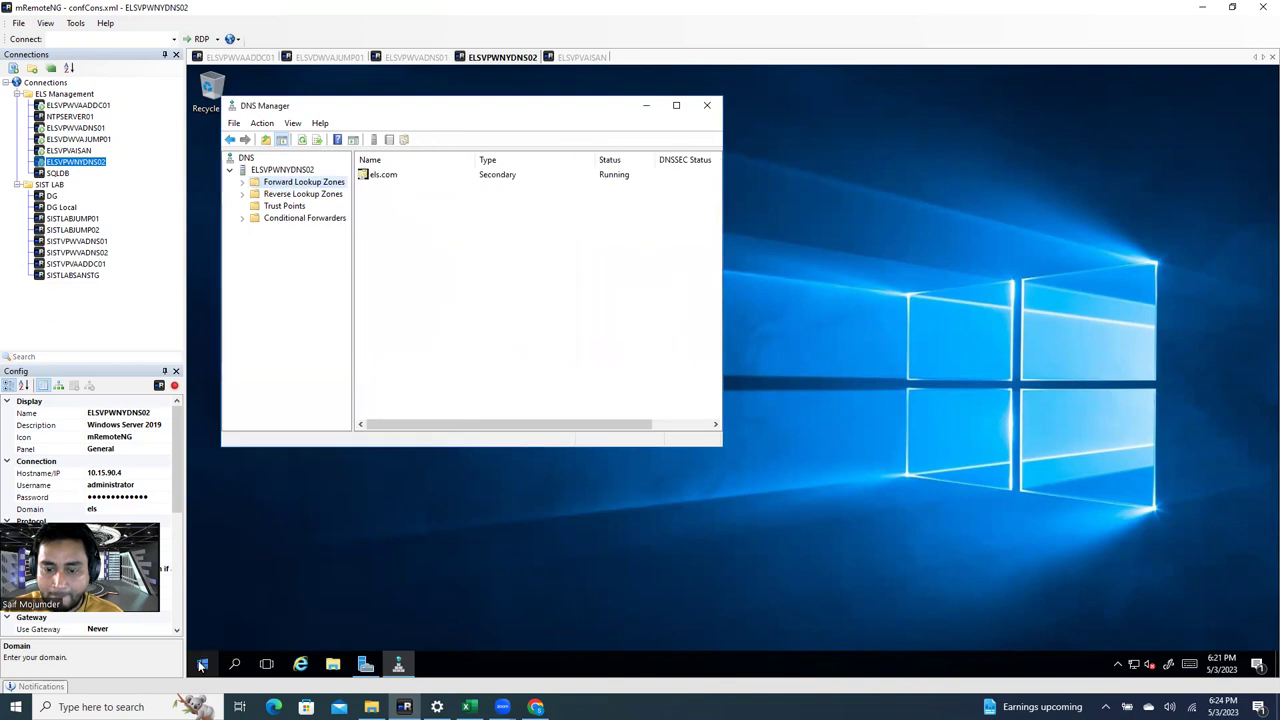
{"action": "right_click", "coordinate": [203, 663]}
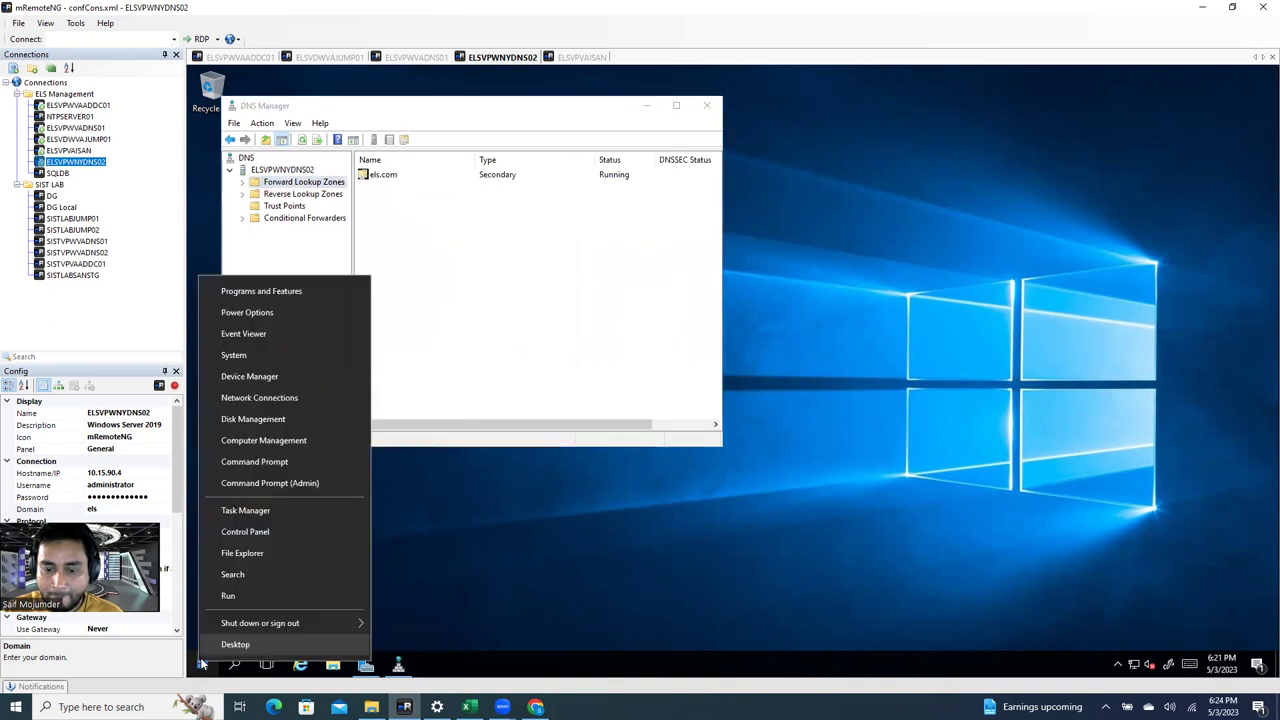
- Open an administrator Command Prompt on ELSVPWNYDNS02 and clear a stray character
{"action": "left_click", "coordinate": [255, 486]}
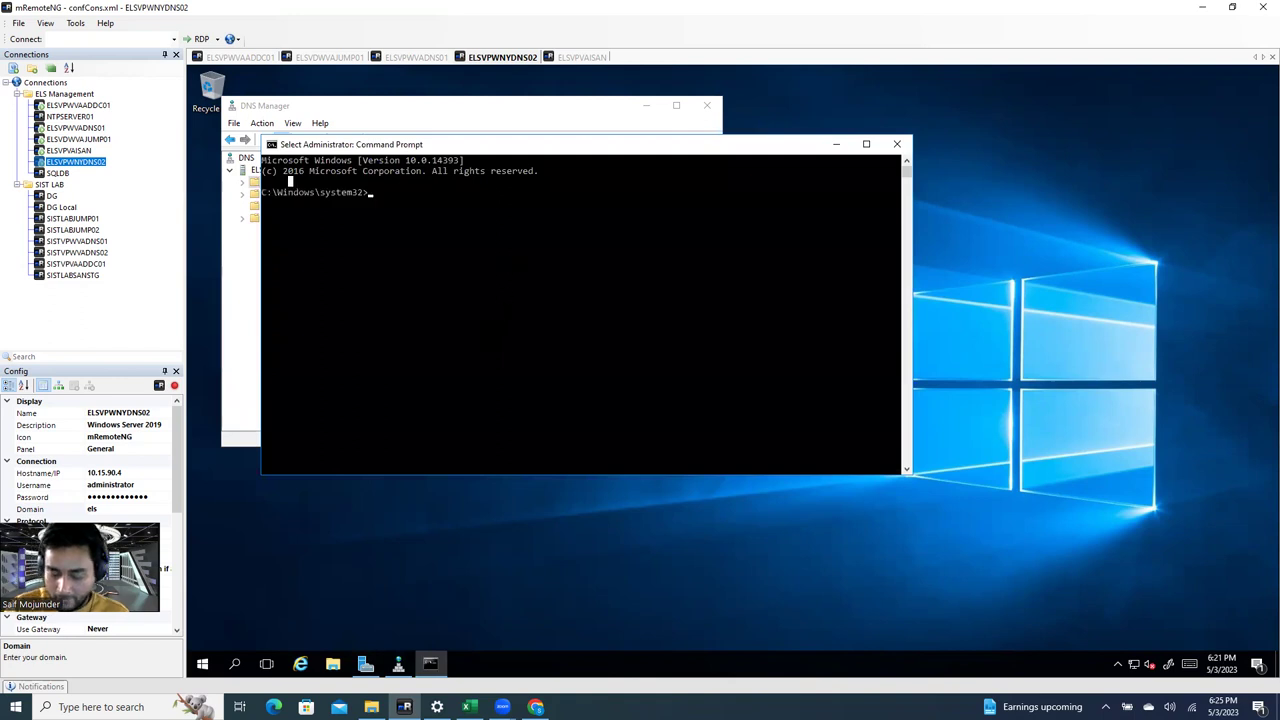
{"action": "type", "text": "p"}
{"action": "key", "text": "BackSpace"}
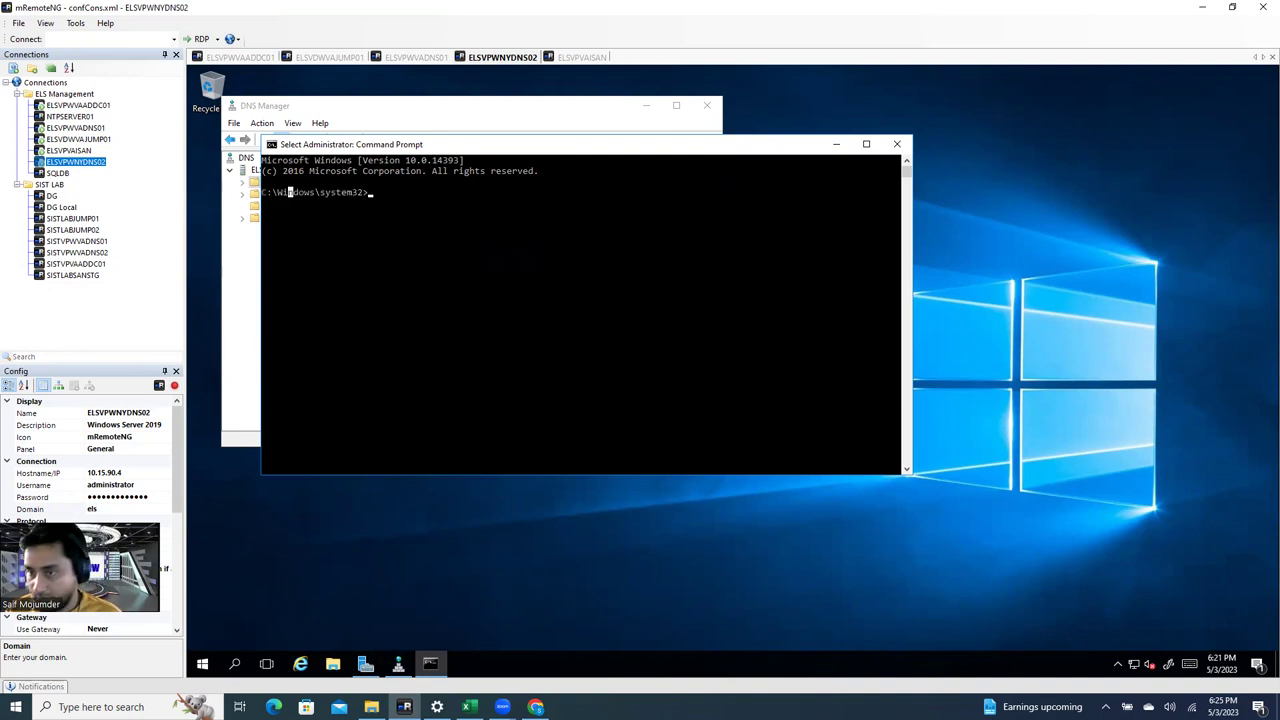
- Select and copy the prompt text in the console window
{"action": "double_click", "coordinate": [290, 192]}
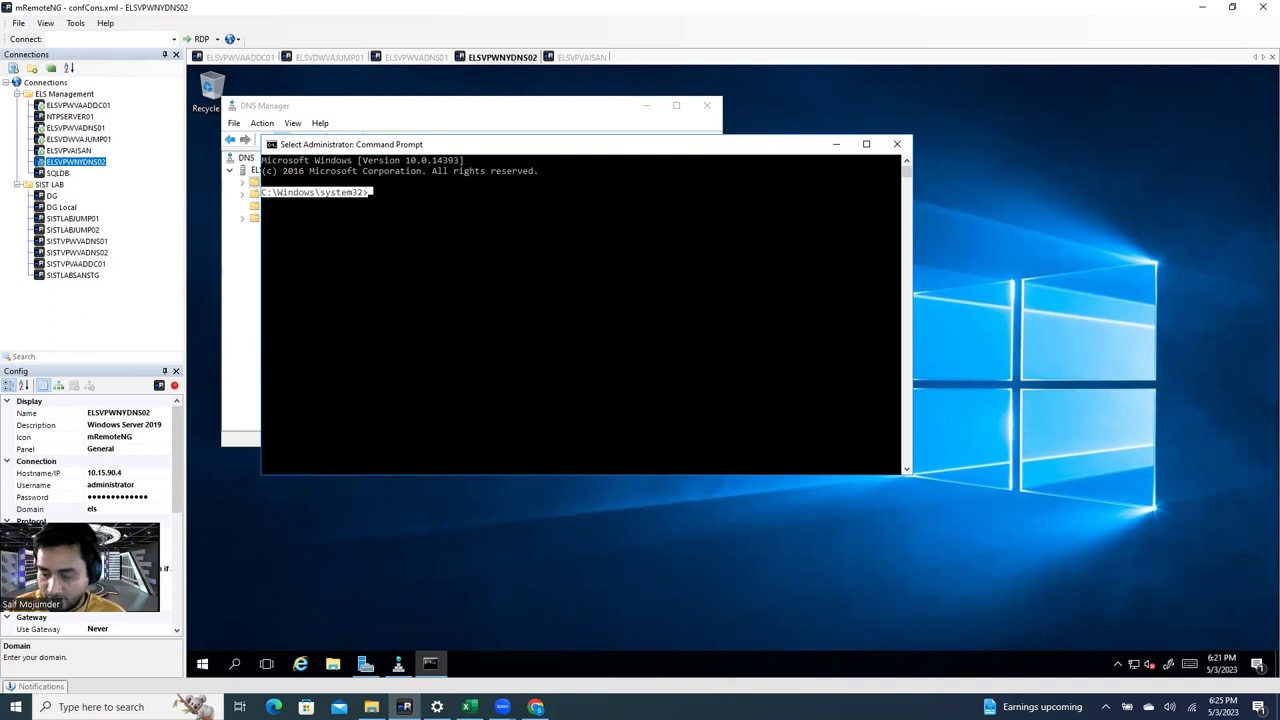
{"action": "right_click", "coordinate": [290, 192]}
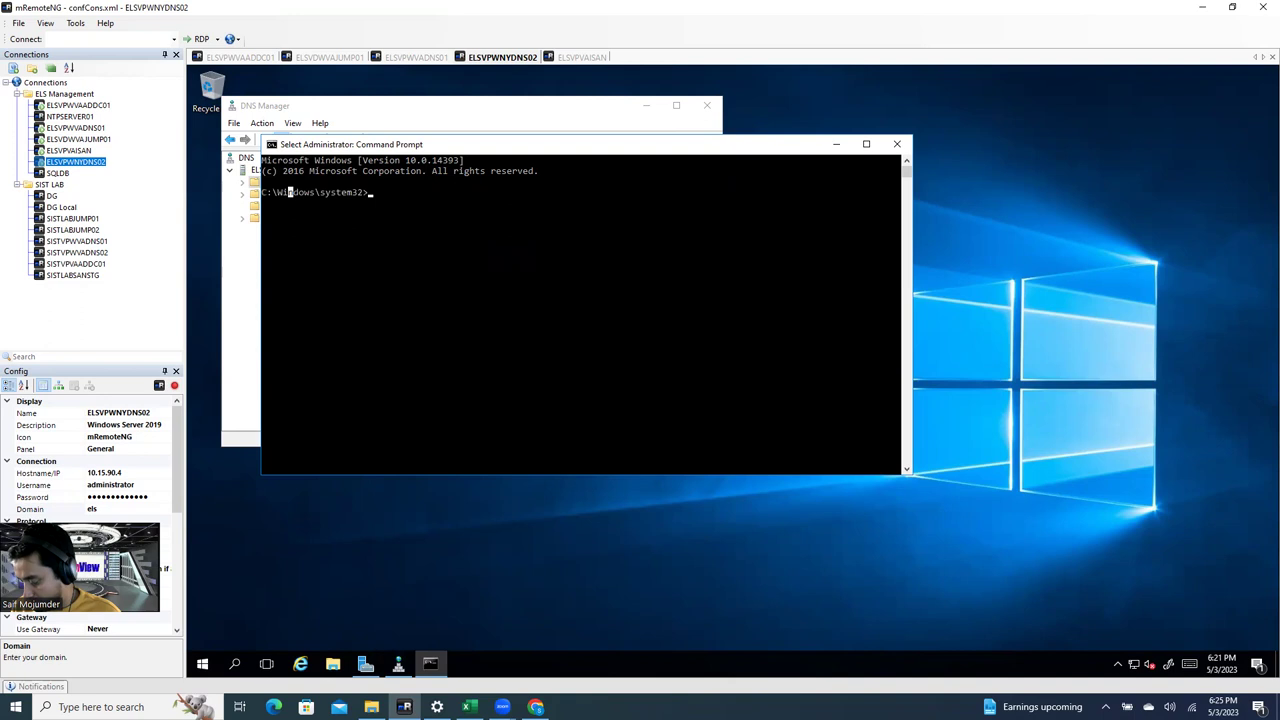
{"action": "double_click", "coordinate": [290, 192]}
{"action": "right_click", "coordinate": [290, 192]}
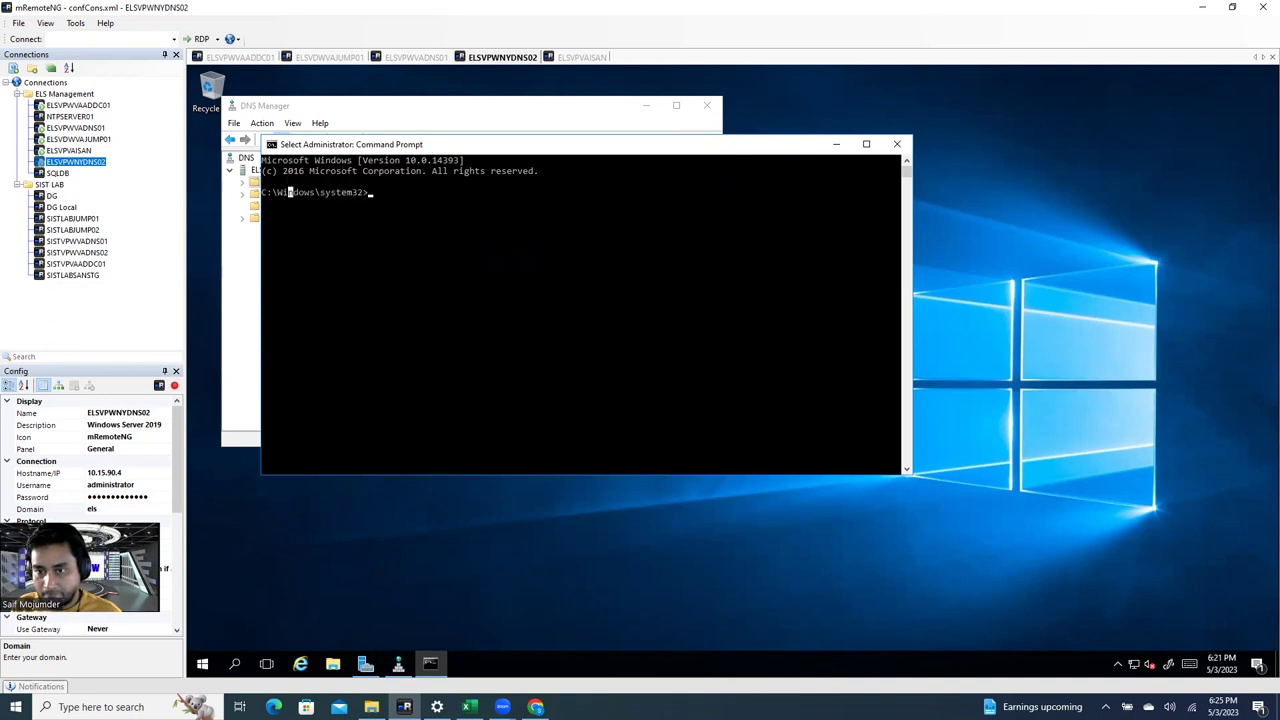
{"action": "double_click", "coordinate": [290, 192]}
{"action": "right_click", "coordinate": [290, 192]}
{"action": "left_click", "coordinate": [290, 181]}
{"action": "double_click", "coordinate": [290, 192]}
{"action": "right_click", "coordinate": [290, 192]}
{"action": "double_click", "coordinate": [290, 192]}
{"action": "right_click", "coordinate": [290, 192]}
{"action": "left_click_drag", "start_coordinate": [290, 192], "coordinate": [290, 182]}
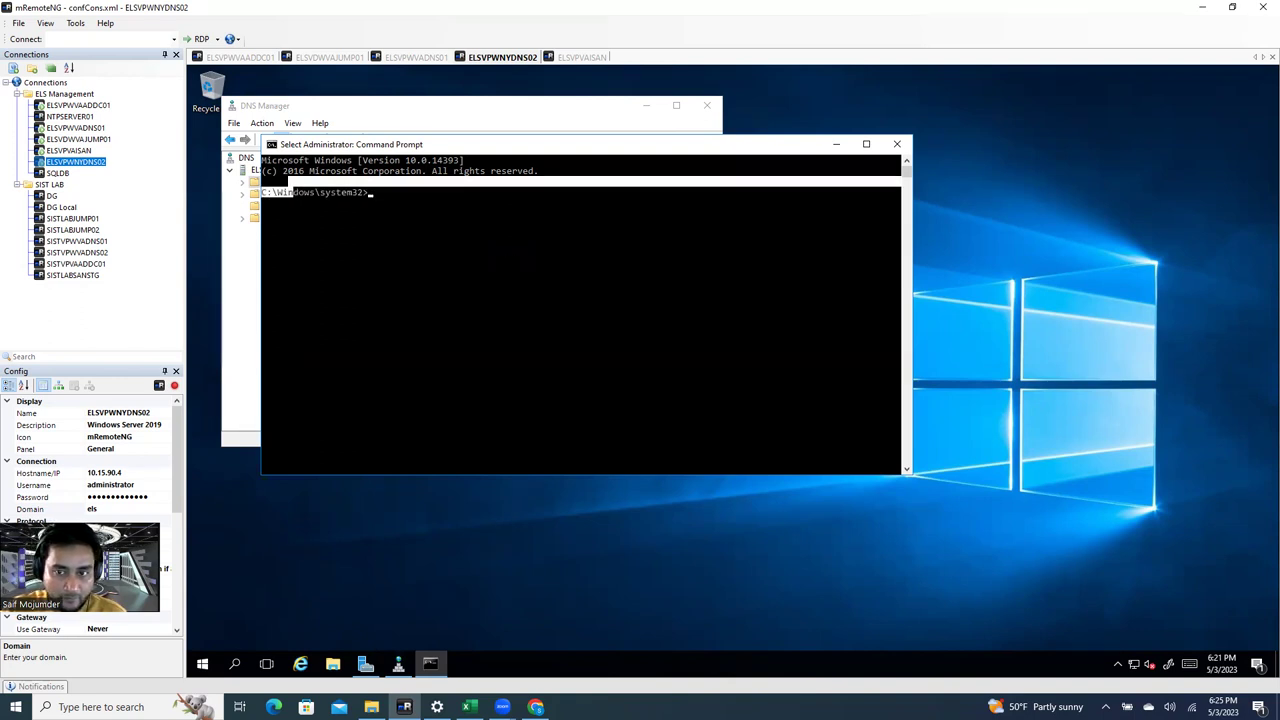
{"action": "right_click", "coordinate": [290, 182]}
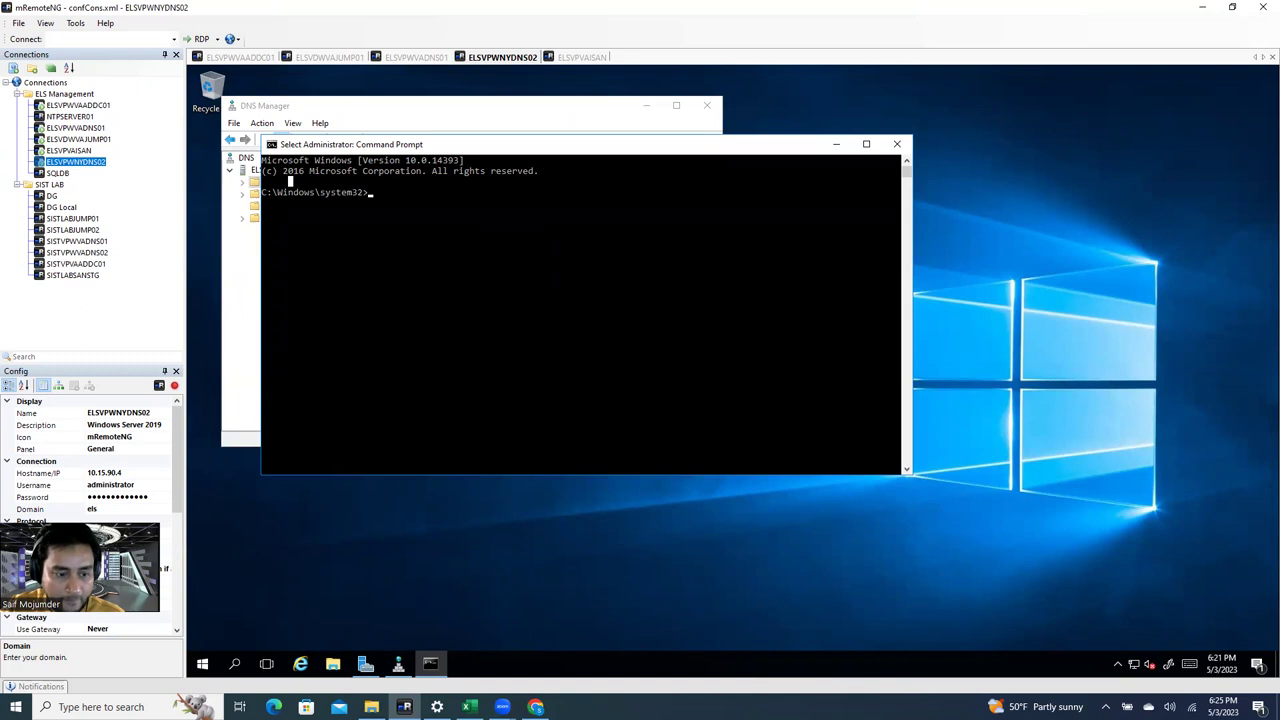
- Run nslookup testny.els.com, getting 10.15.90.99 from ELSVPWVADNS01, then go to the ELSVPWVAADDC01 session
{"action": "left_click", "coordinate": [429, 216]}
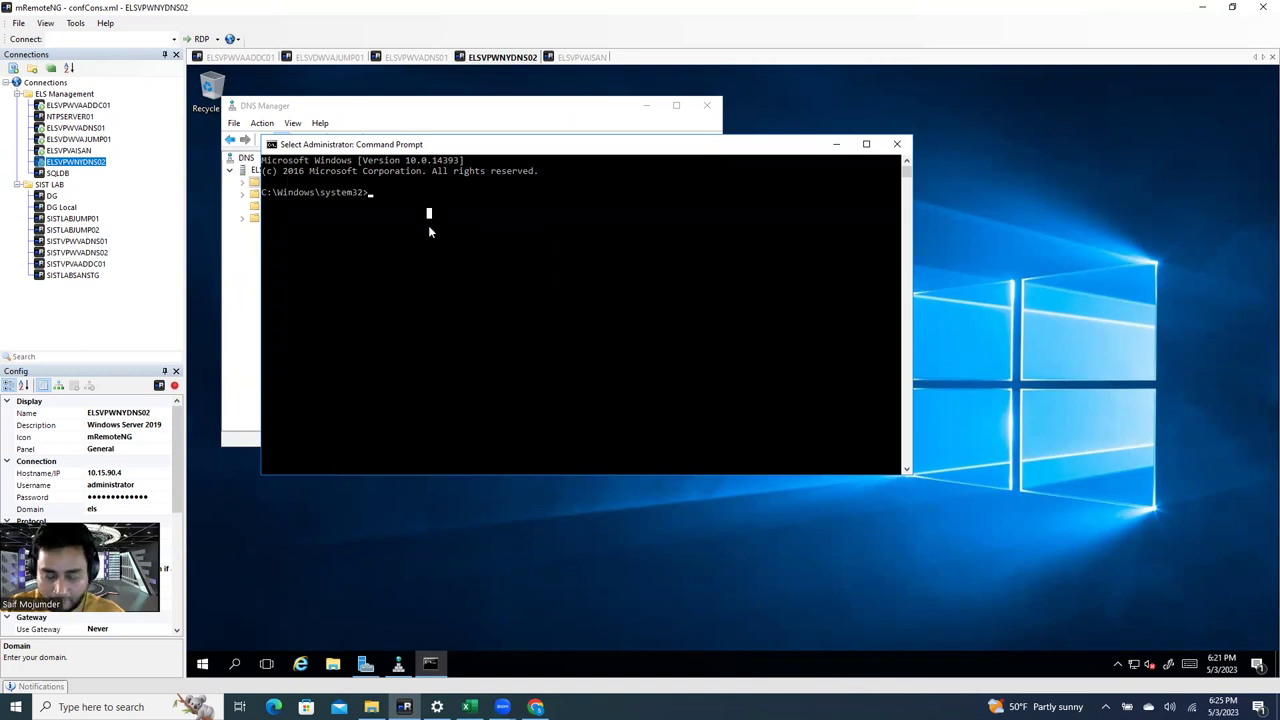
{"action": "type", "text": "ping"}
{"action": "key", "text": "BackSpace"}
{"action": "key", "text": "BackSpace"}
{"action": "key", "text": "BackSpace"}
{"action": "key", "text": "BackSpace"}
{"action": "type", "text": "nslookup"}
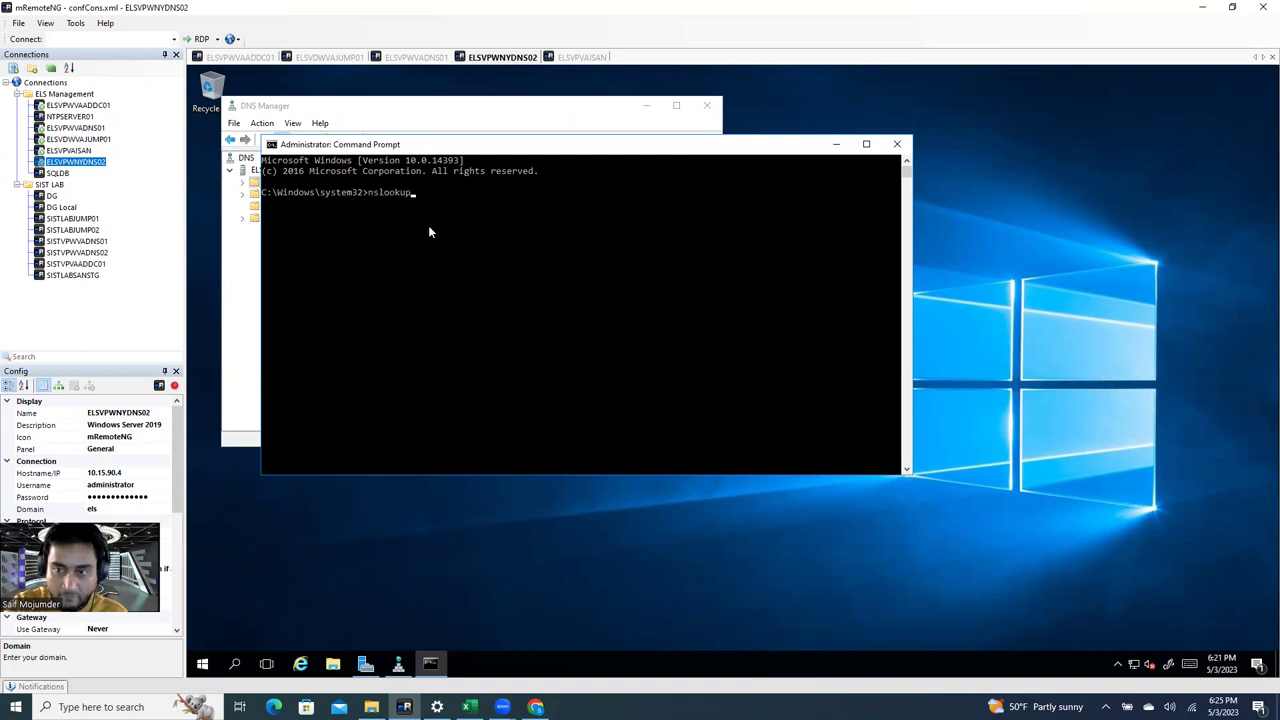
{"action": "type", "text": " testny.els.com"}
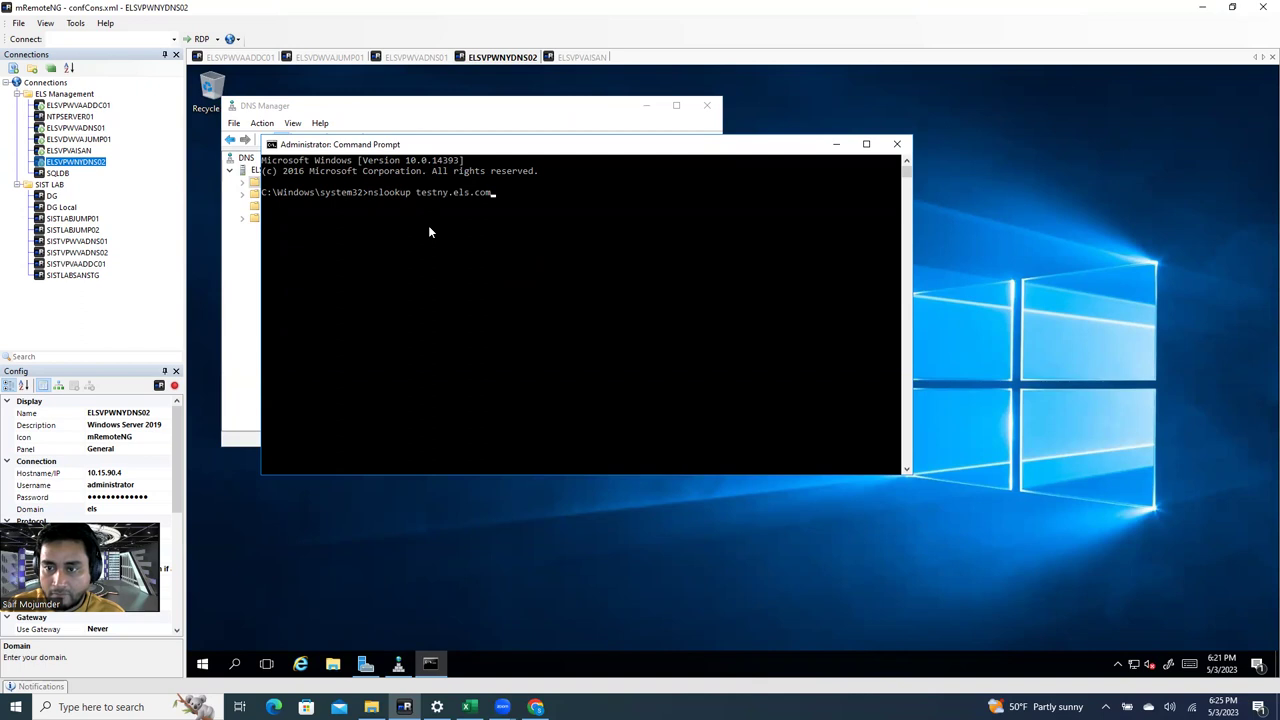
{"action": "key", "text": "Return"}
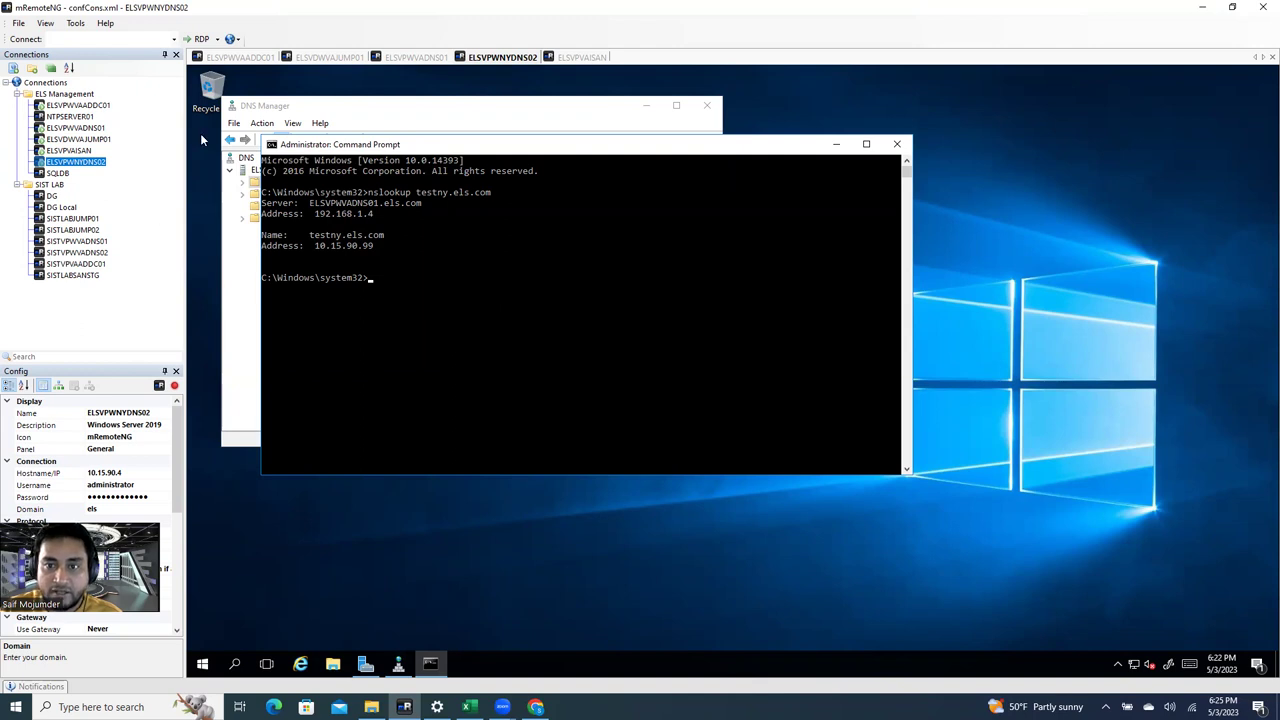
{"action": "left_click", "coordinate": [240, 57]}
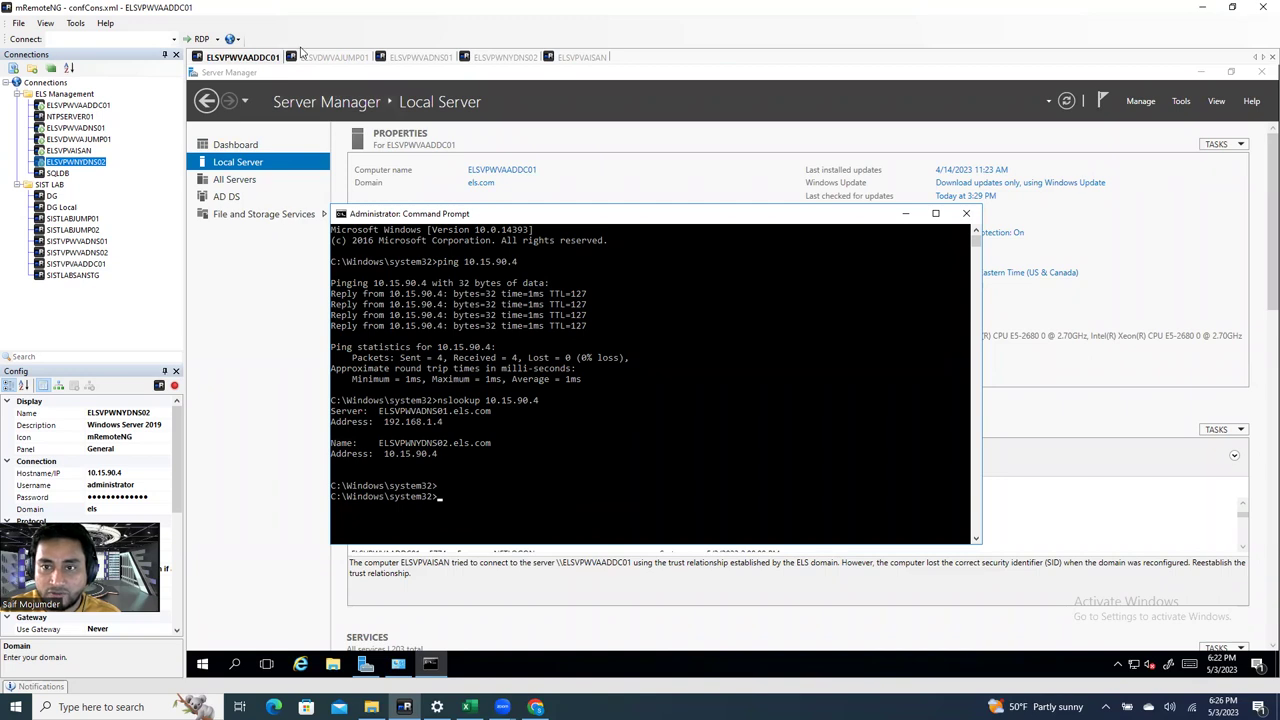
- Disconnect Network Adapter 1 in ELSVPWVADNS01's ESXi VM settings and save
{"action": "left_click", "coordinate": [330, 57]}
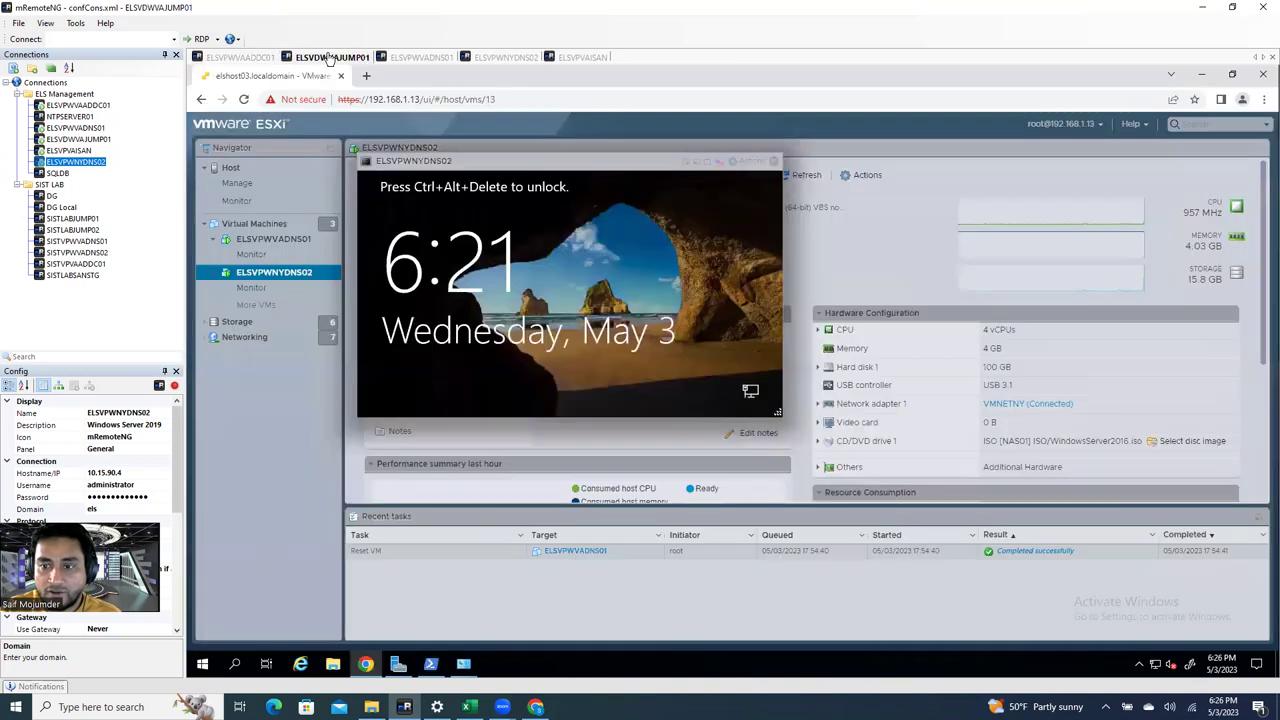
{"action": "left_click", "coordinate": [774, 161]}
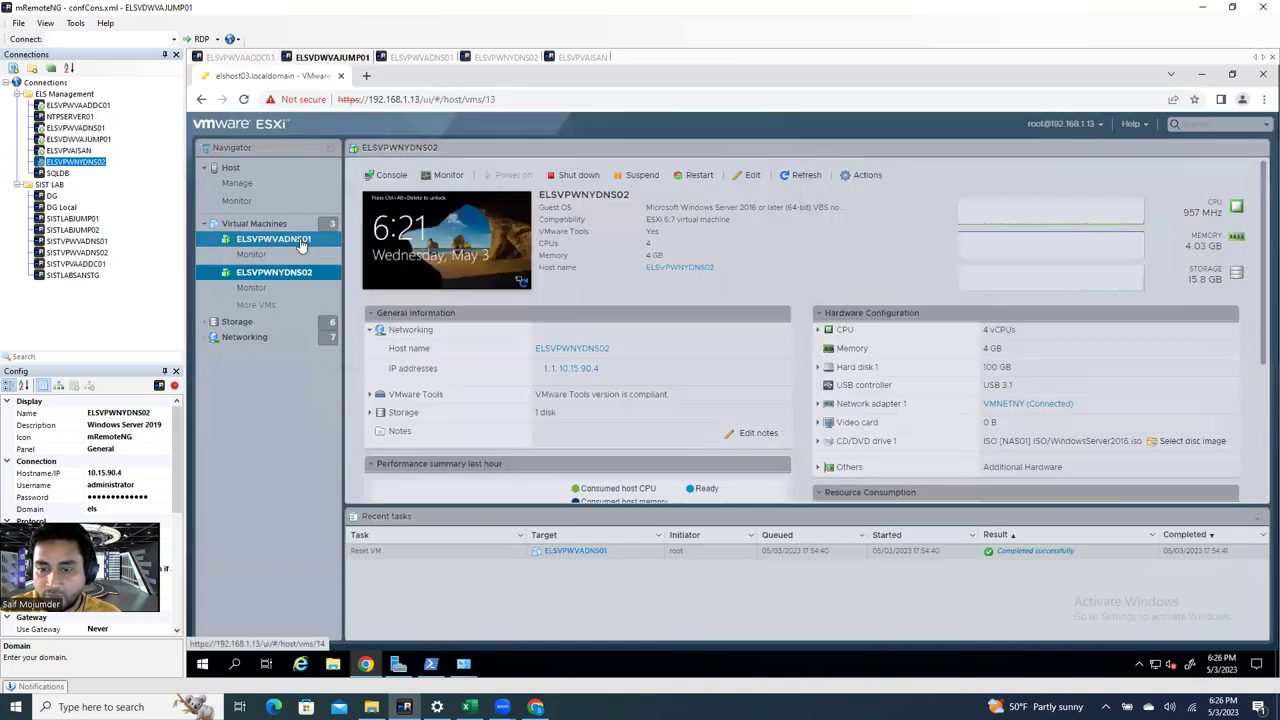
{"action": "left_click", "coordinate": [300, 243]}
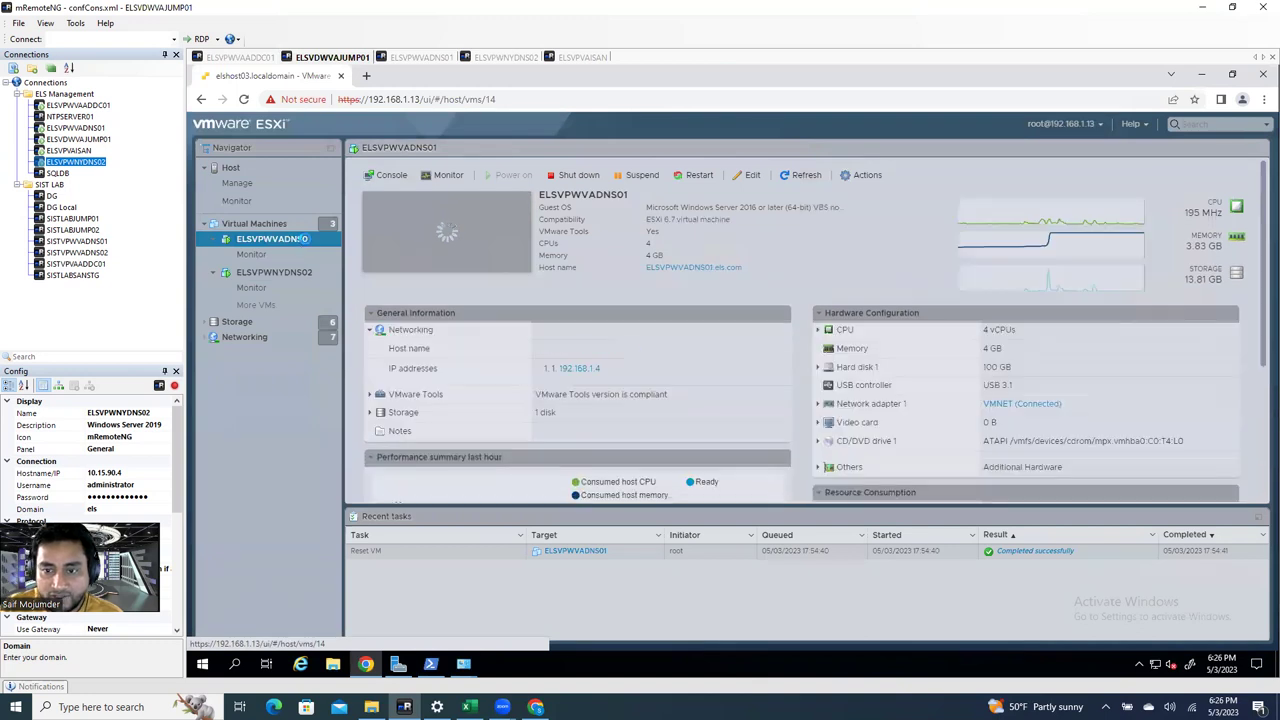
{"action": "right_click", "coordinate": [306, 244]}
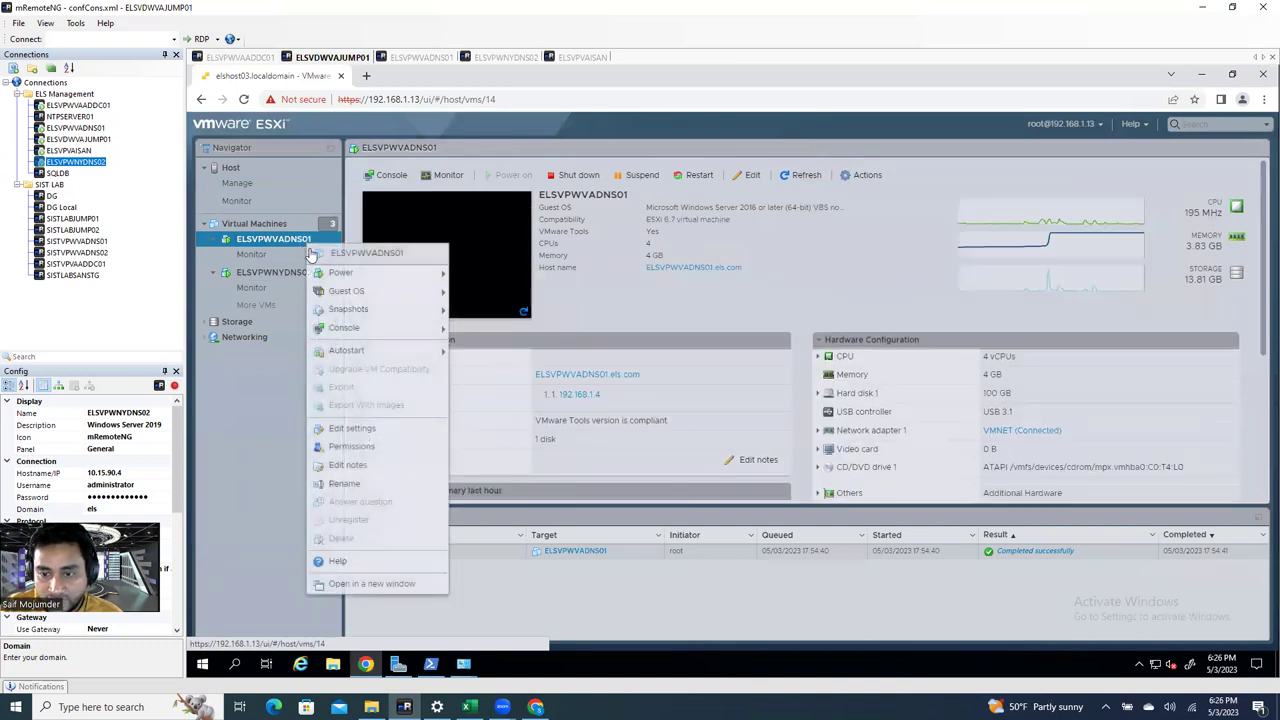
{"action": "left_click", "coordinate": [362, 430]}
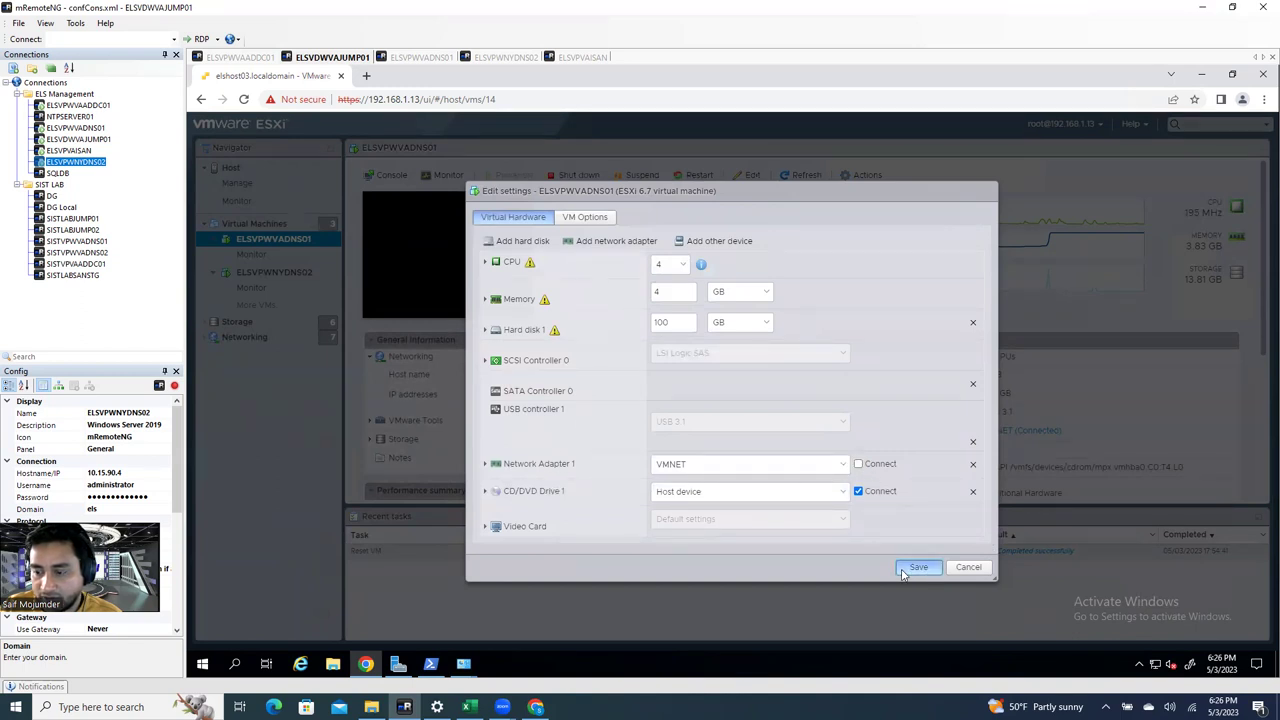
{"action": "left_click", "coordinate": [918, 567]}
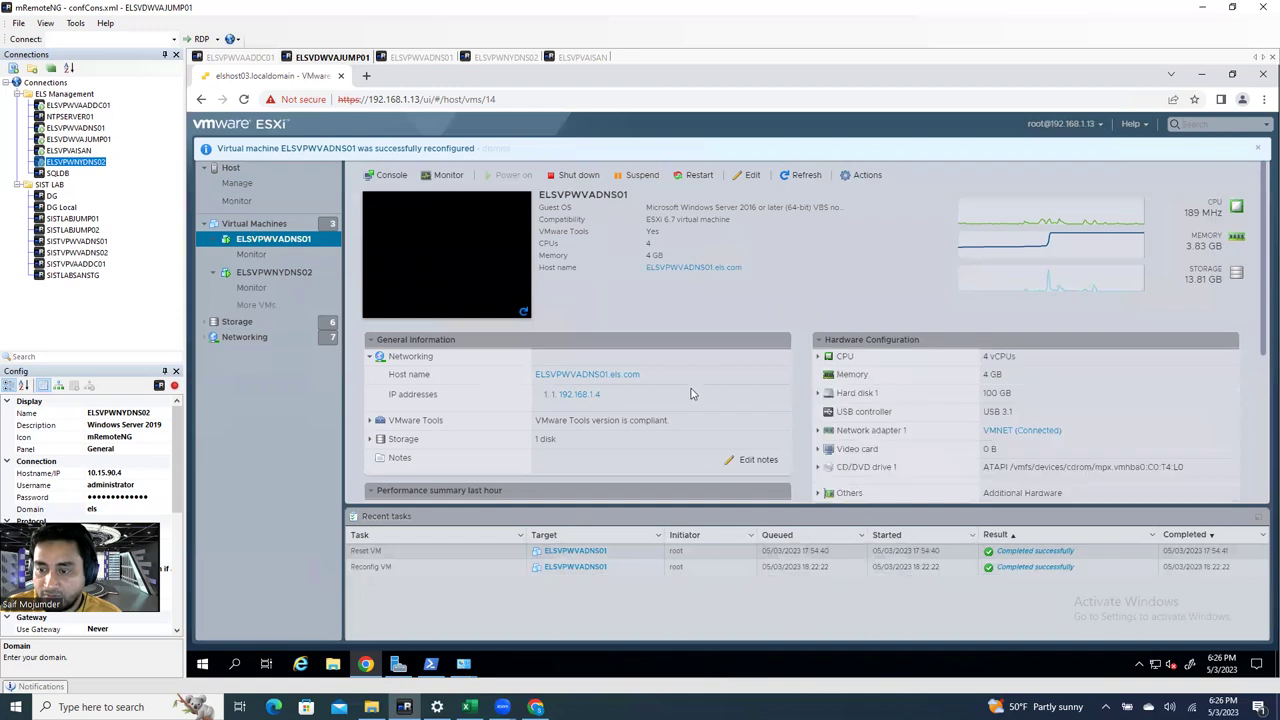
- Rerun nslookup testny.els.com on ELSVPWNYDNS02, which now times out, and bring up Server Manager
{"action": "left_click", "coordinate": [418, 58]}
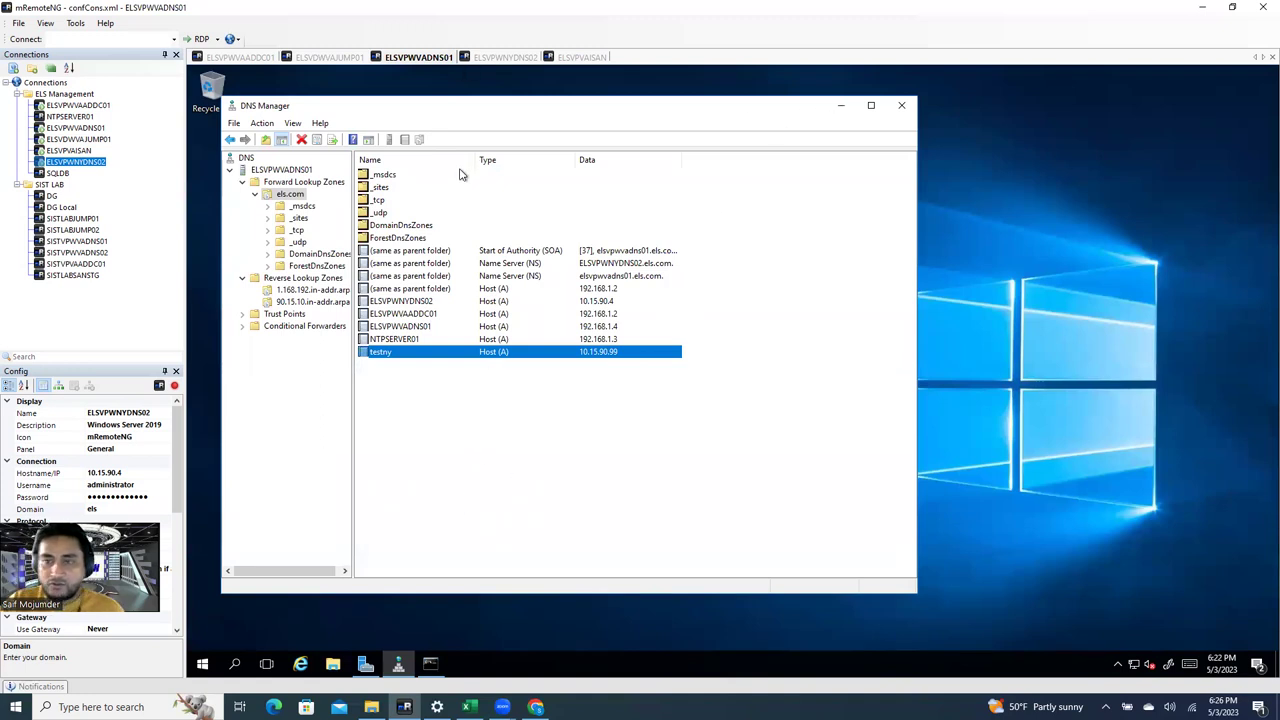
{"action": "left_click", "coordinate": [502, 57]}
{"action": "left_click", "coordinate": [487, 330]}
{"action": "key", "text": "Up"}
{"action": "key", "text": "Return"}
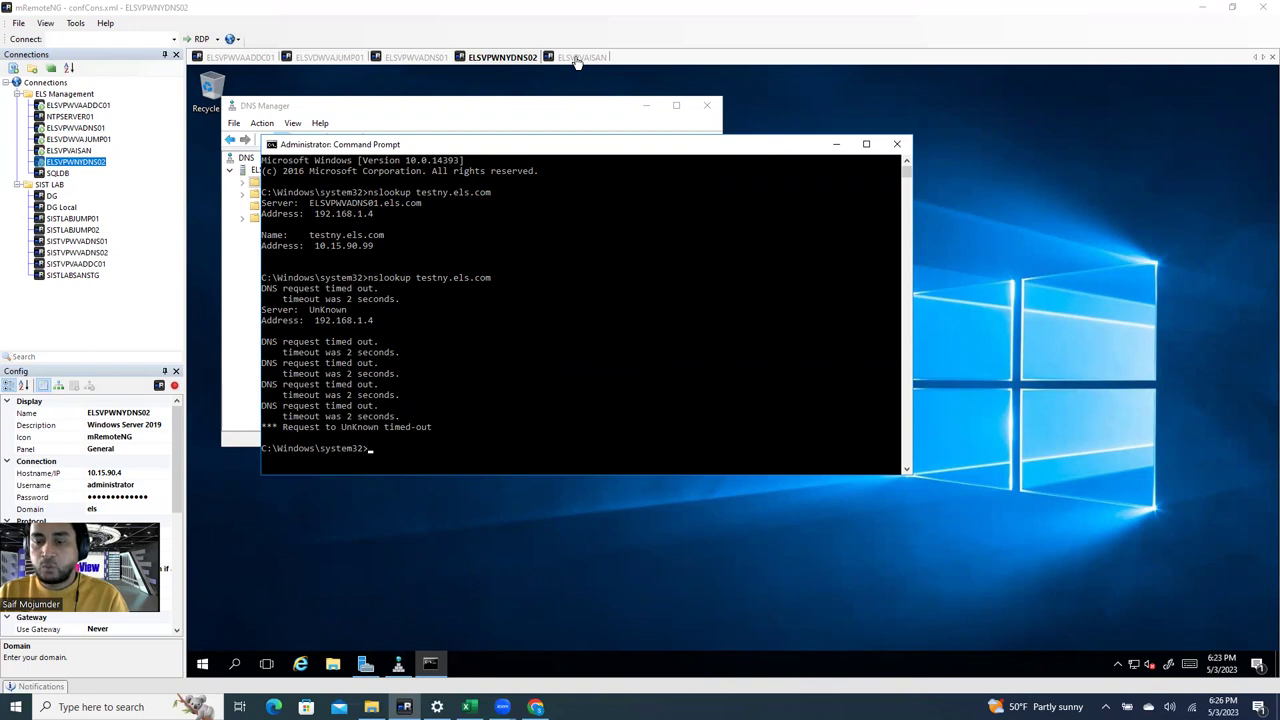
{"action": "left_click", "coordinate": [577, 58]}
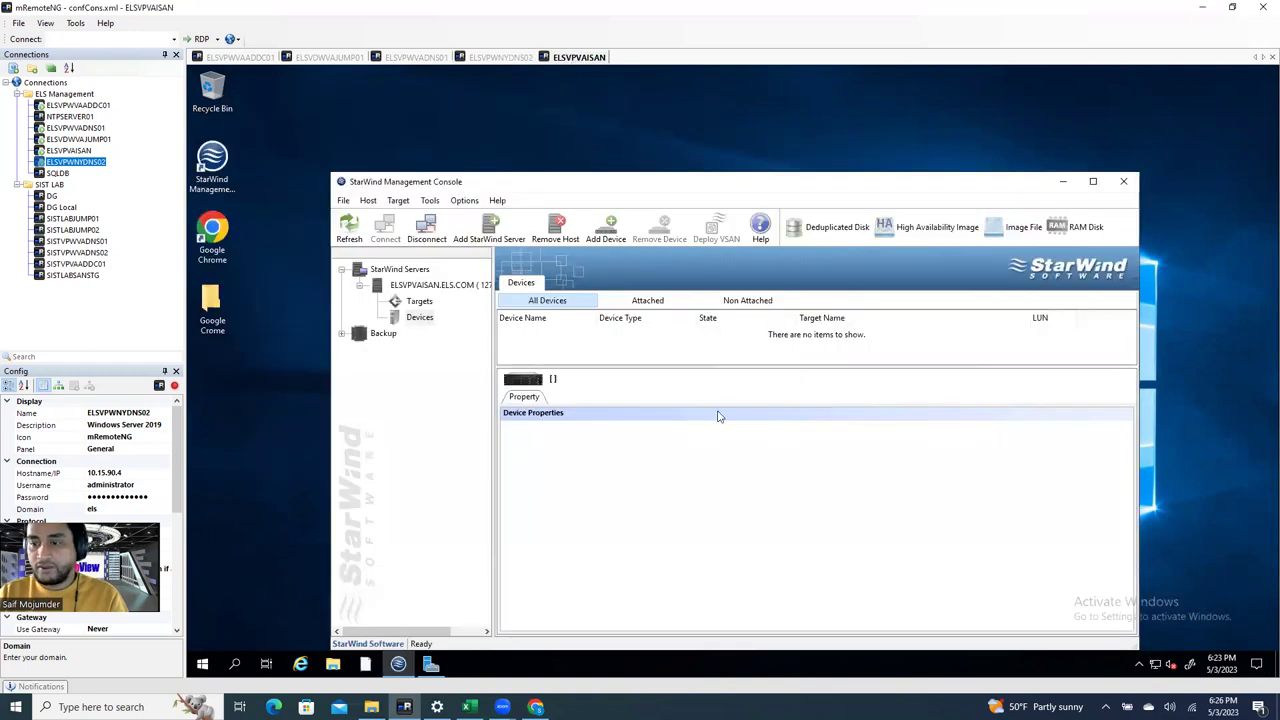
{"action": "left_click", "coordinate": [503, 58]}
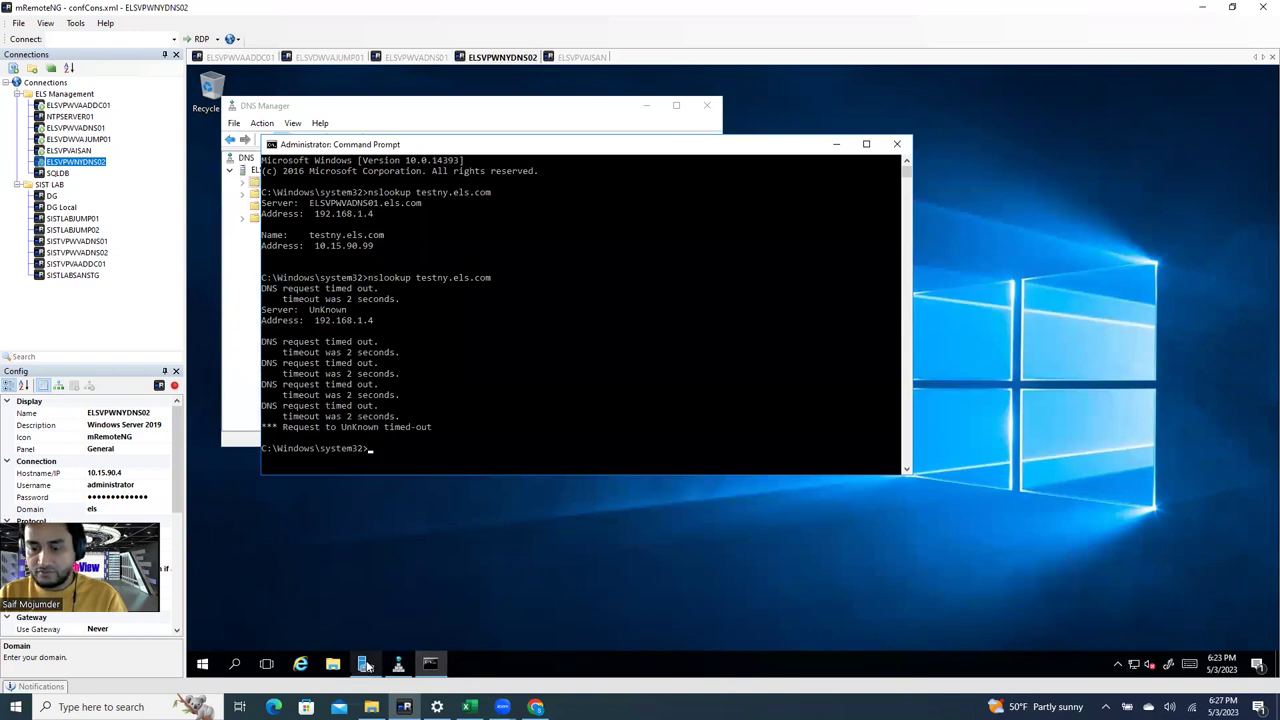
{"action": "left_click", "coordinate": [366, 664]}
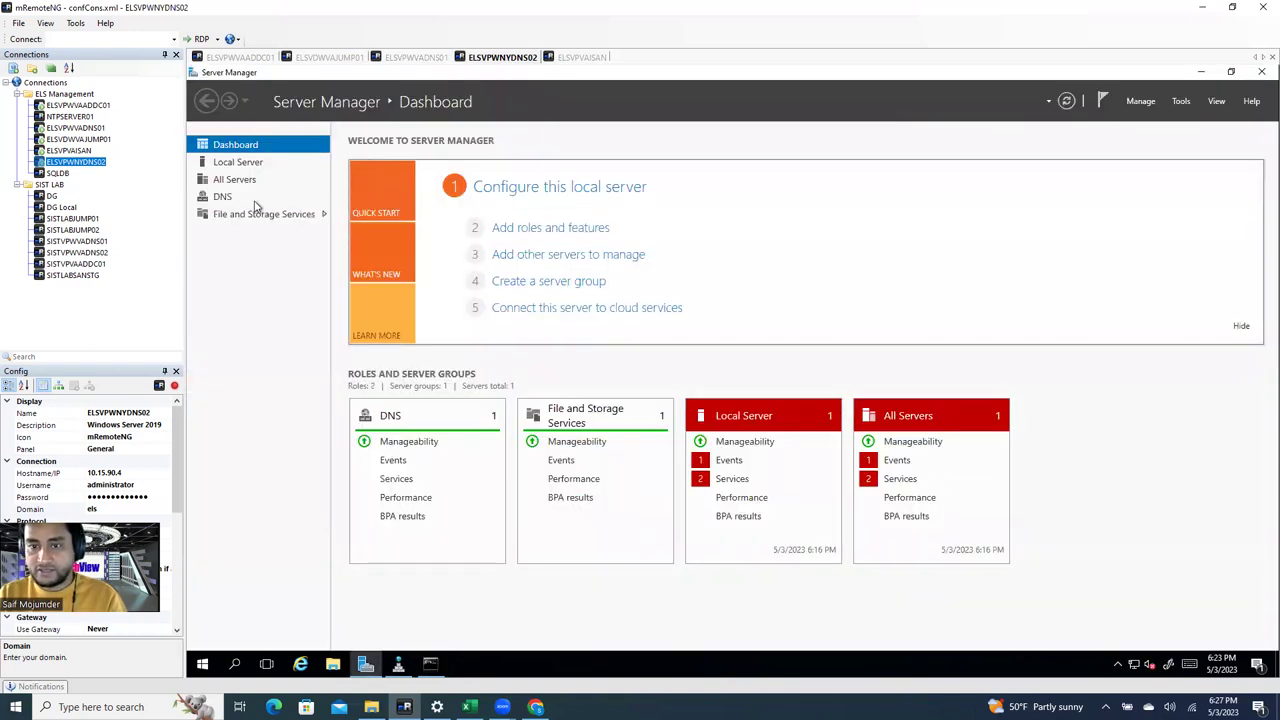
- Open the Ethernet0 adapter's IPv4 properties from Server Manager's Local Server page
{"action": "left_click", "coordinate": [242, 166]}
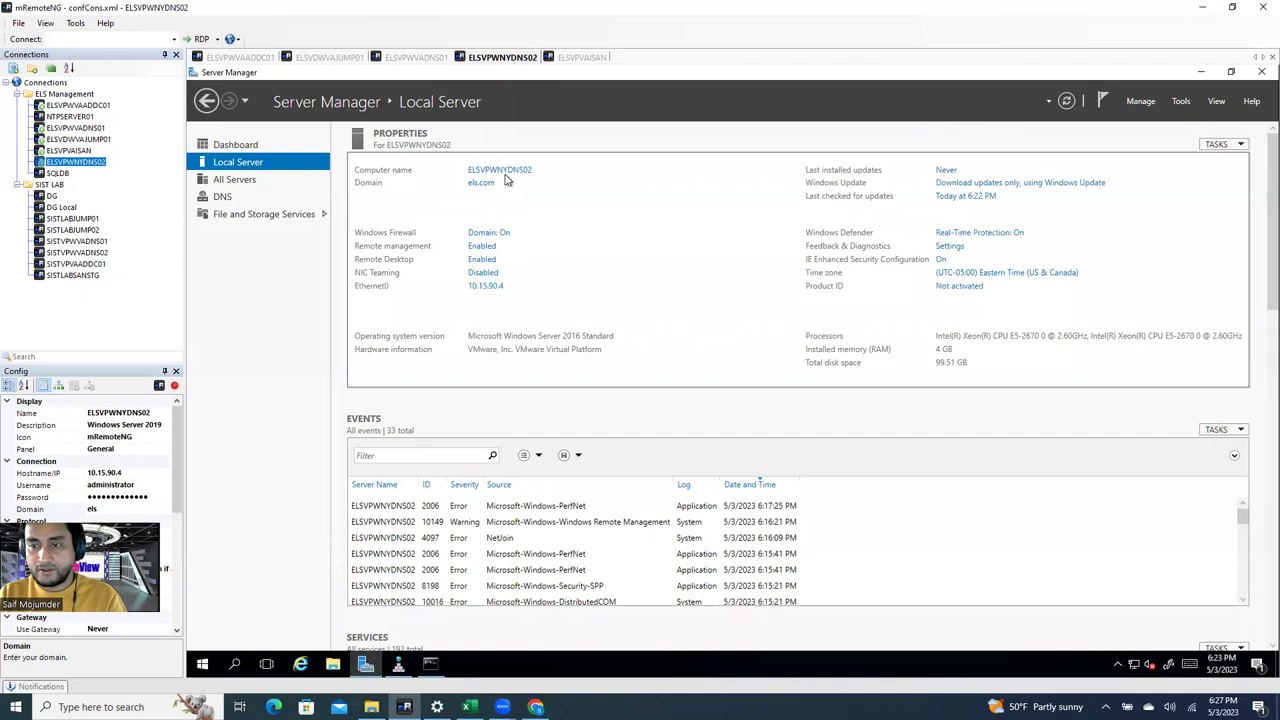
{"action": "left_click", "coordinate": [478, 286]}
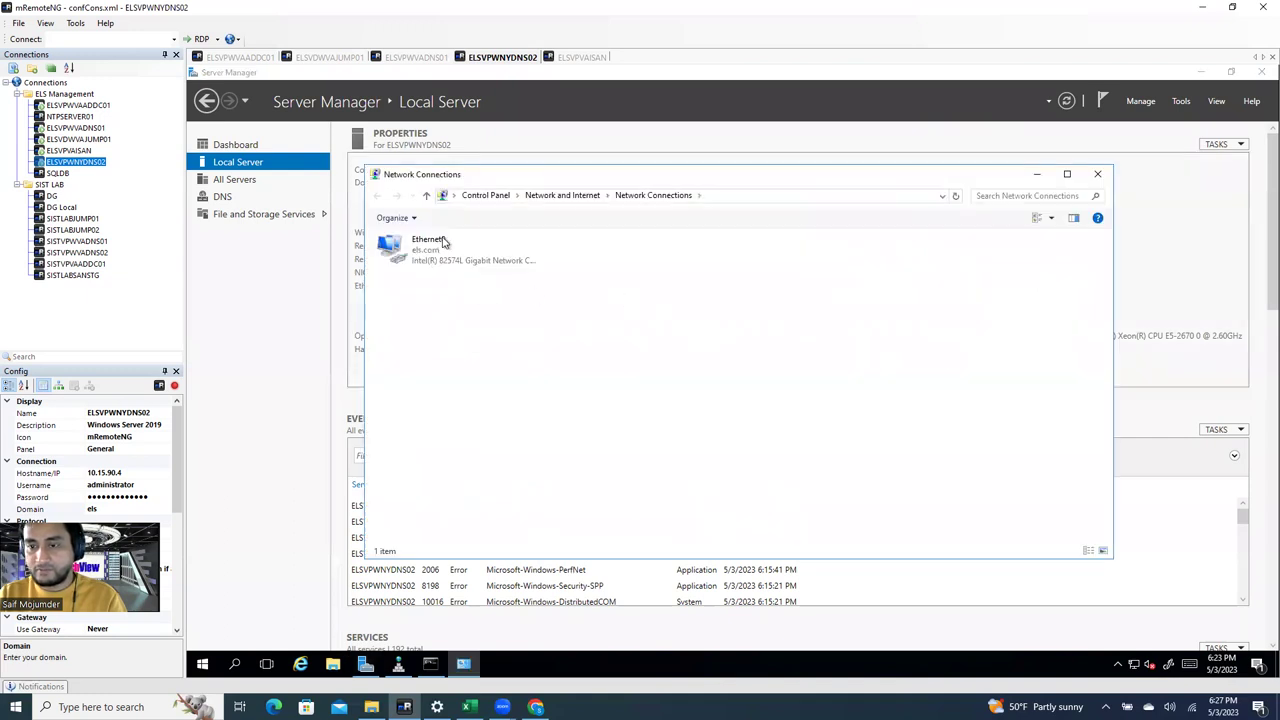
{"action": "left_click", "coordinate": [440, 247]}
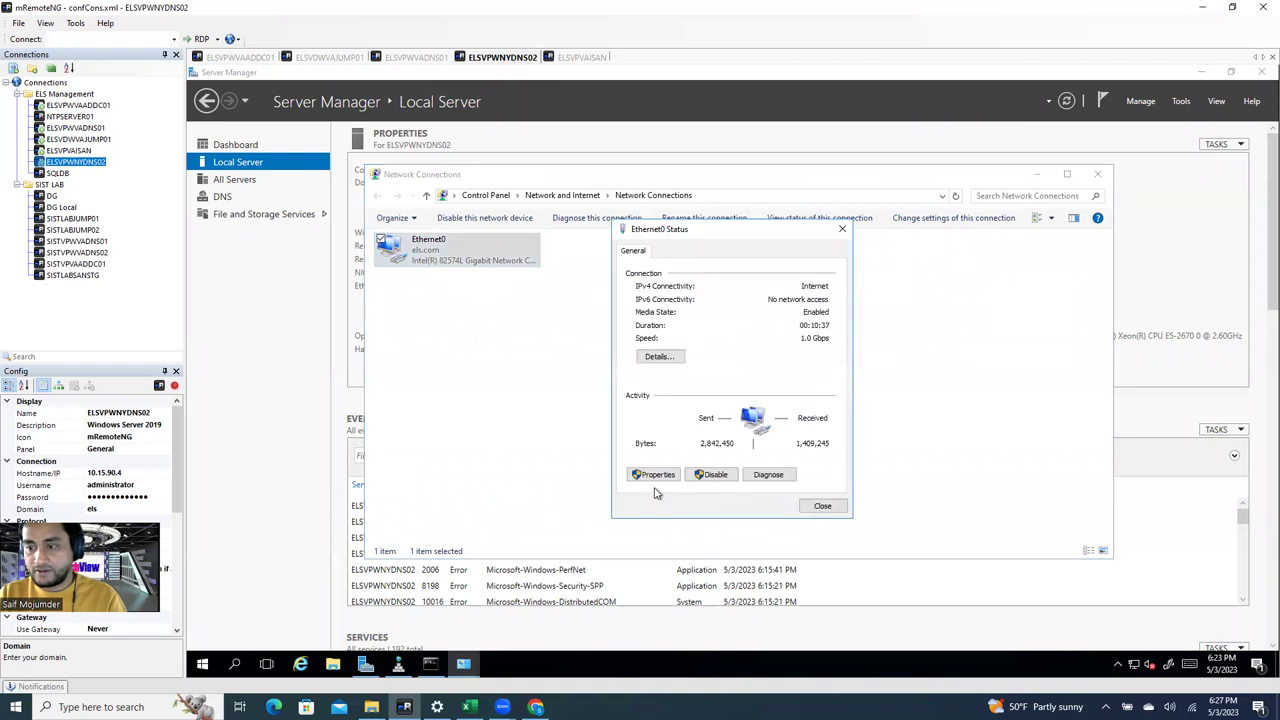
{"action": "left_click", "coordinate": [663, 477]}
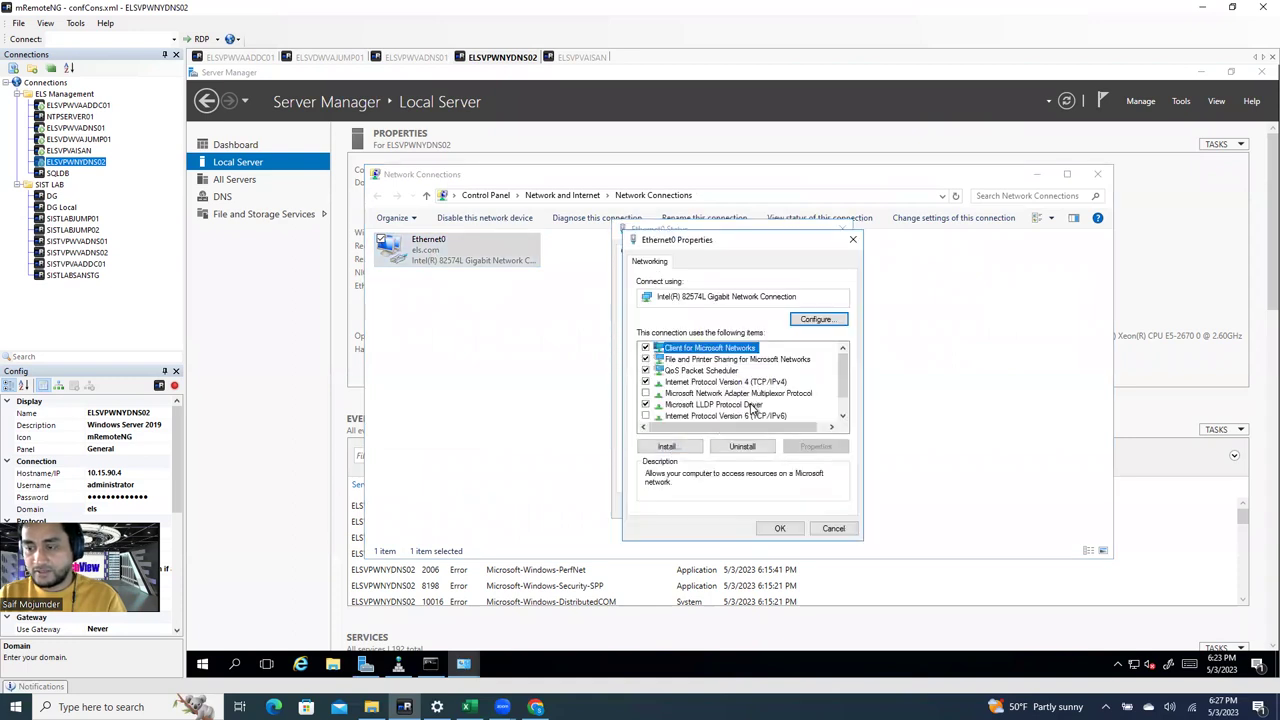
{"action": "double_click", "coordinate": [750, 382]}
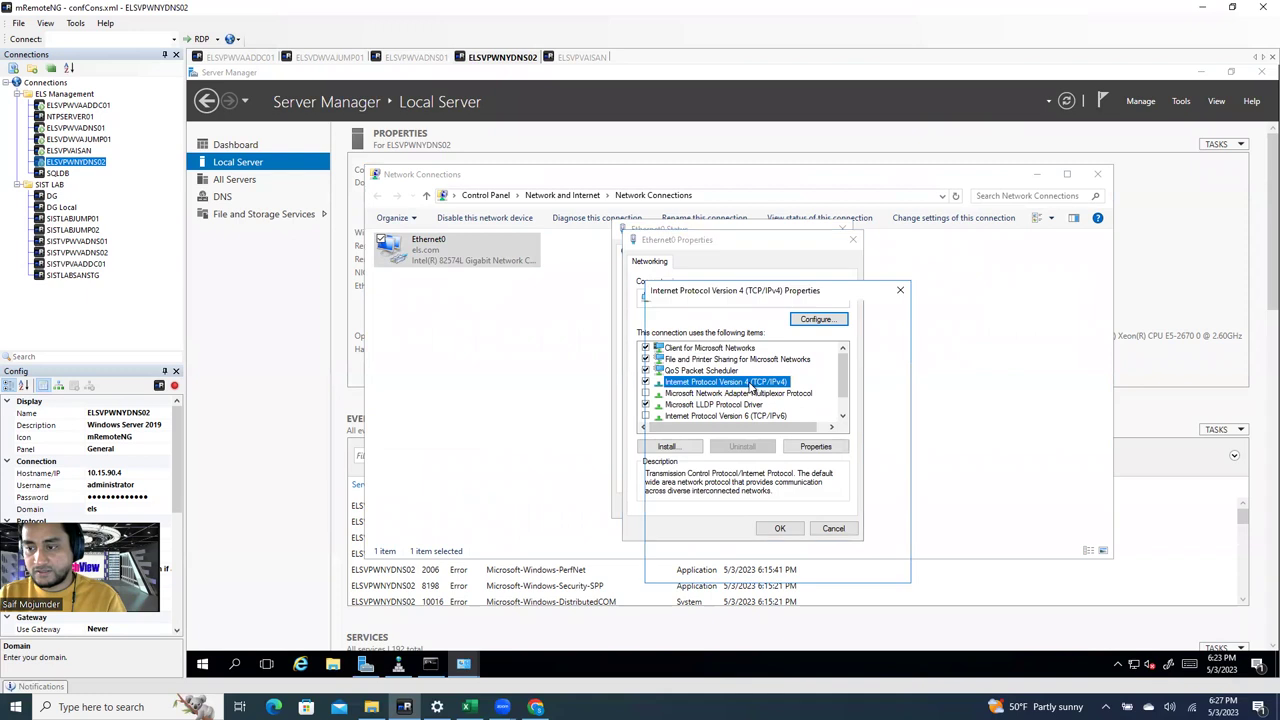
- Set preferred DNS 10.15.90.4 and alternate 192.168.1.4, then close the adapter windows
{"action": "left_click", "coordinate": [858, 492]}
{"action": "key", "text": "BackSpace"}
{"action": "key", "text": "BackSpace"}
{"action": "key", "text": "BackSpace"}
{"action": "key", "text": "BackSpace"}
{"action": "key", "text": "BackSpace"}
{"action": "key", "text": "BackSpace"}
{"action": "key", "text": "BackSpace"}
{"action": "key", "text": "BackSpace"}
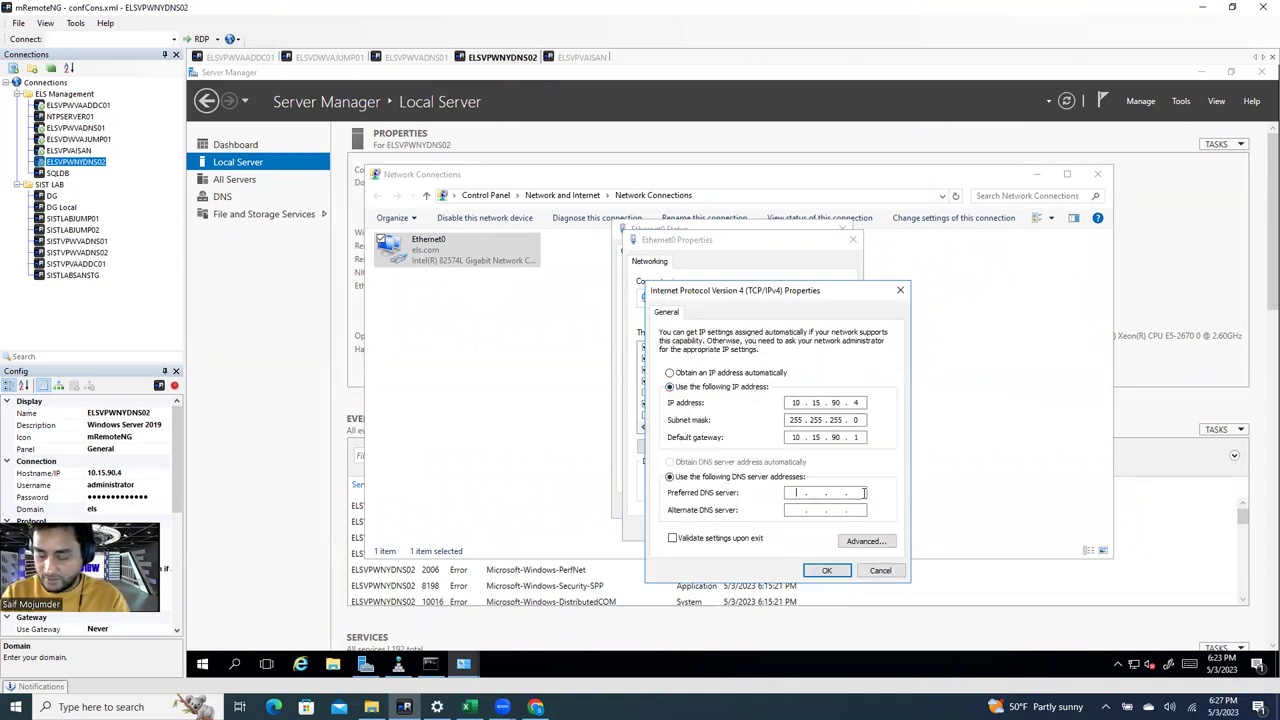
{"action": "type", "text": "10 . 15 . 90 "}
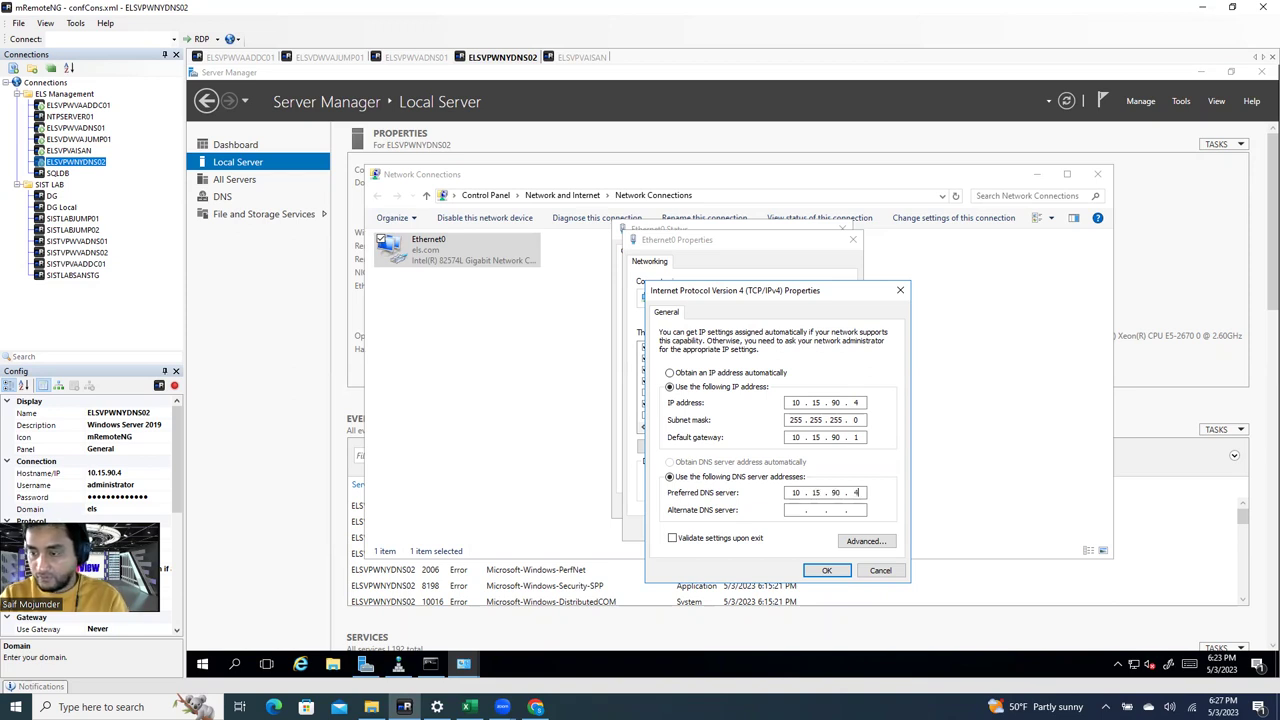
{"action": "type", "text": ". 4"}
{"action": "left_click", "coordinate": [802, 510]}
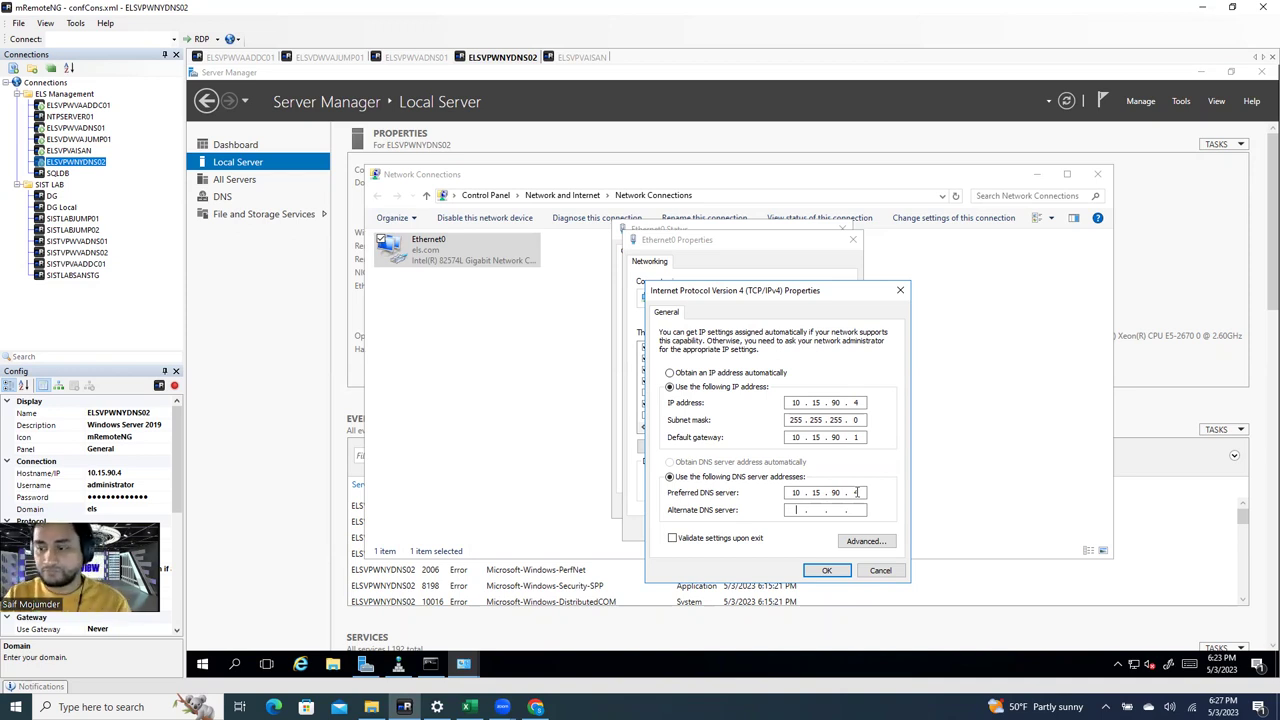
{"action": "type", "text": "192 . 168 . 1 . 4"}
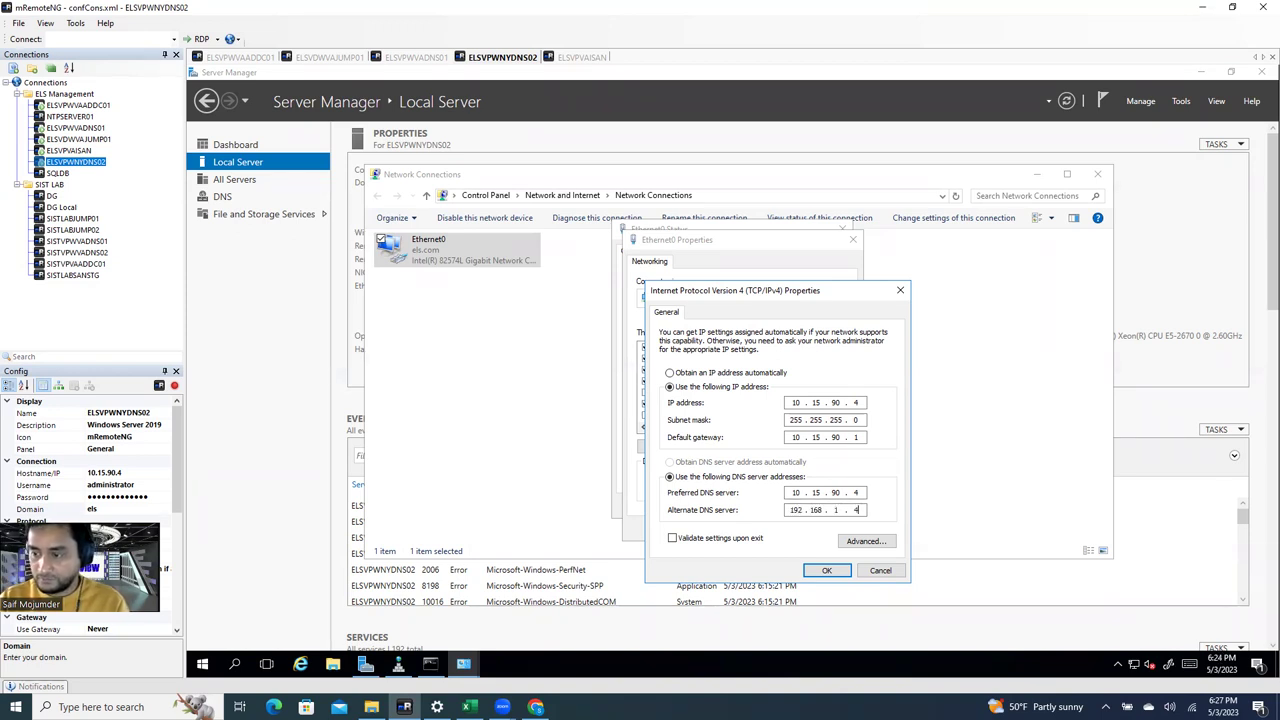
{"action": "left_click", "coordinate": [826, 571]}
{"action": "left_click", "coordinate": [778, 531]}
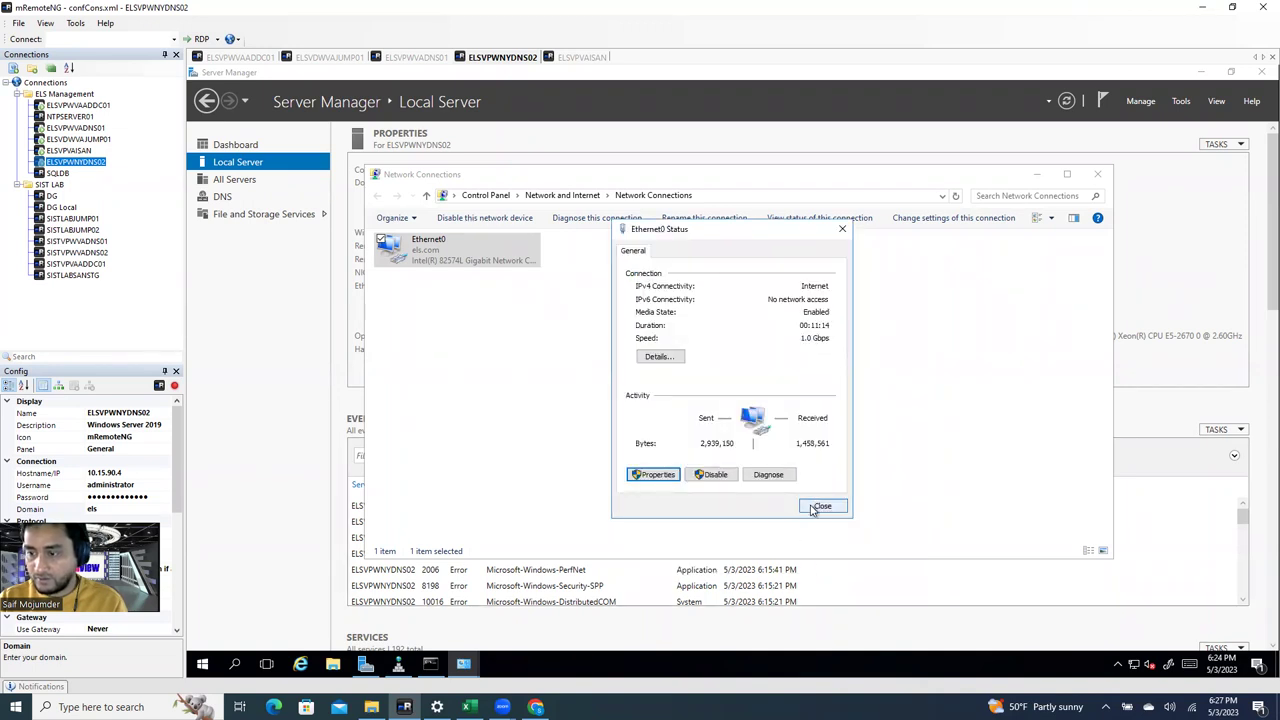
{"action": "left_click", "coordinate": [820, 507]}
{"action": "left_click", "coordinate": [1096, 175]}
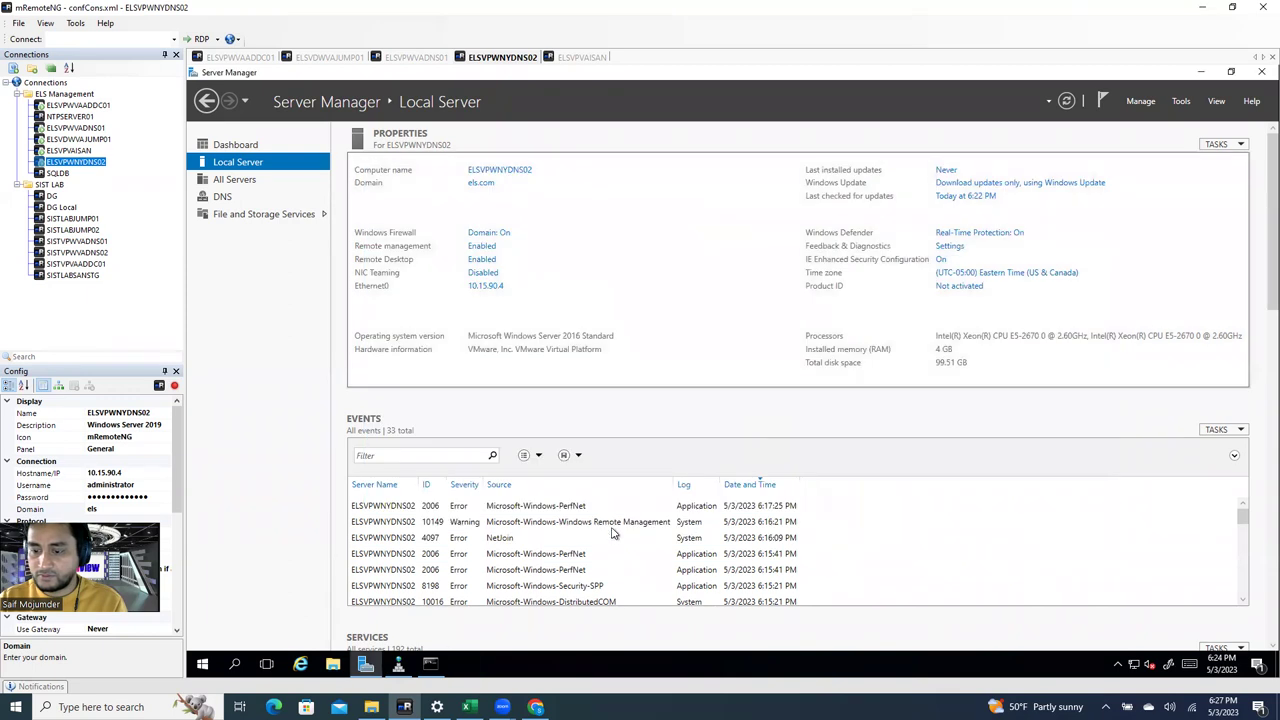
- Rerun nslookup testny.els.com, now answered by 10.15.90.4 instead of 192.168.1.4, then close the console
{"action": "left_click", "coordinate": [430, 664]}
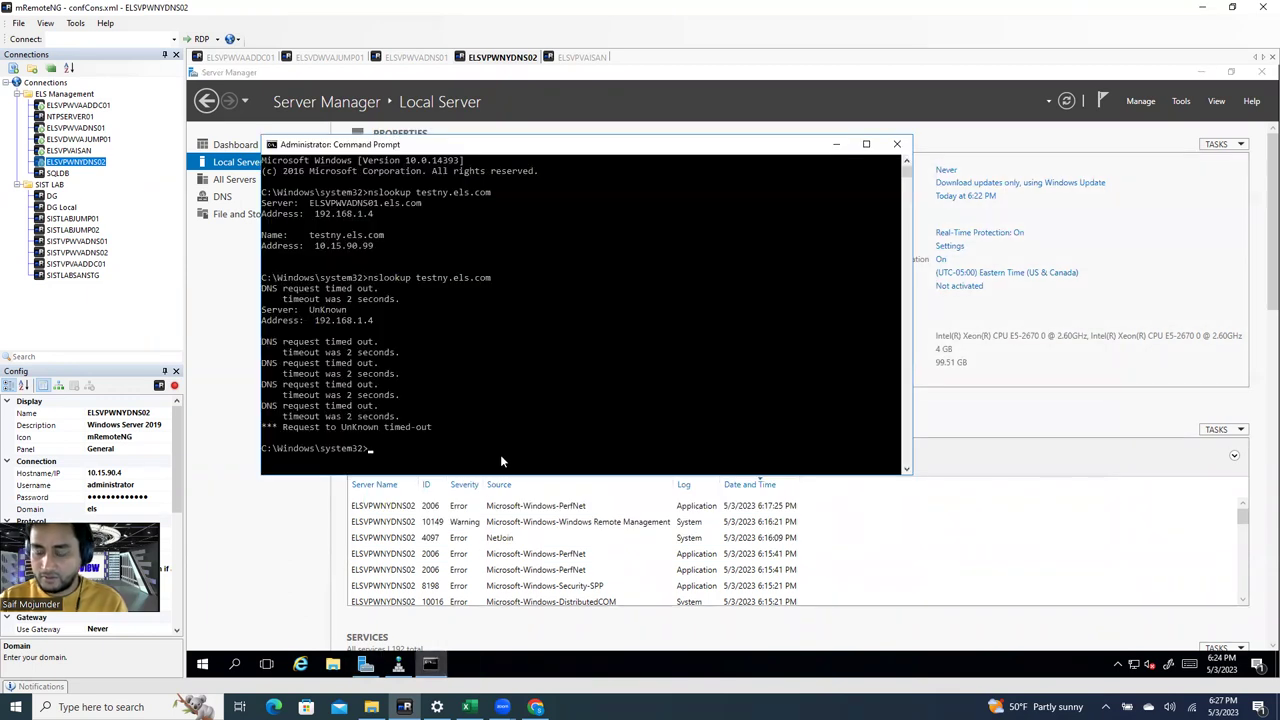
{"action": "key", "text": "Up"}
{"action": "key", "text": "Return"}
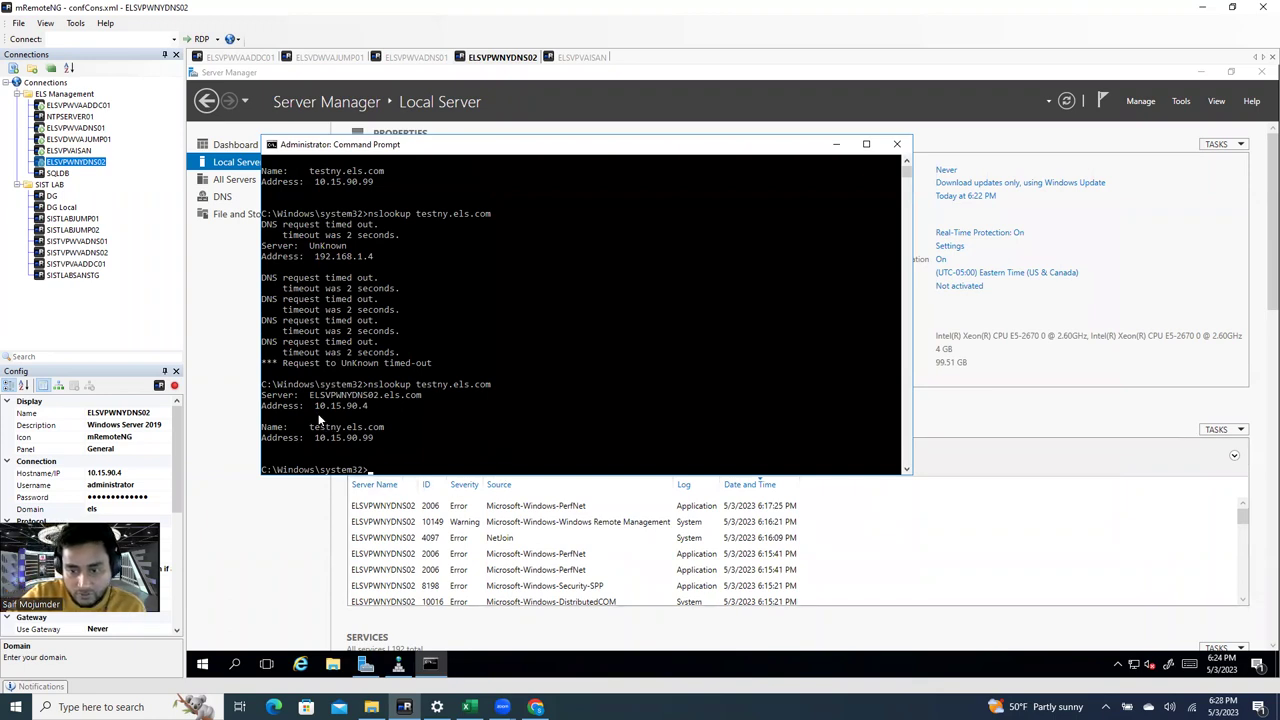
{"action": "left_click_drag", "start_coordinate": [316, 402], "coordinate": [370, 406]}
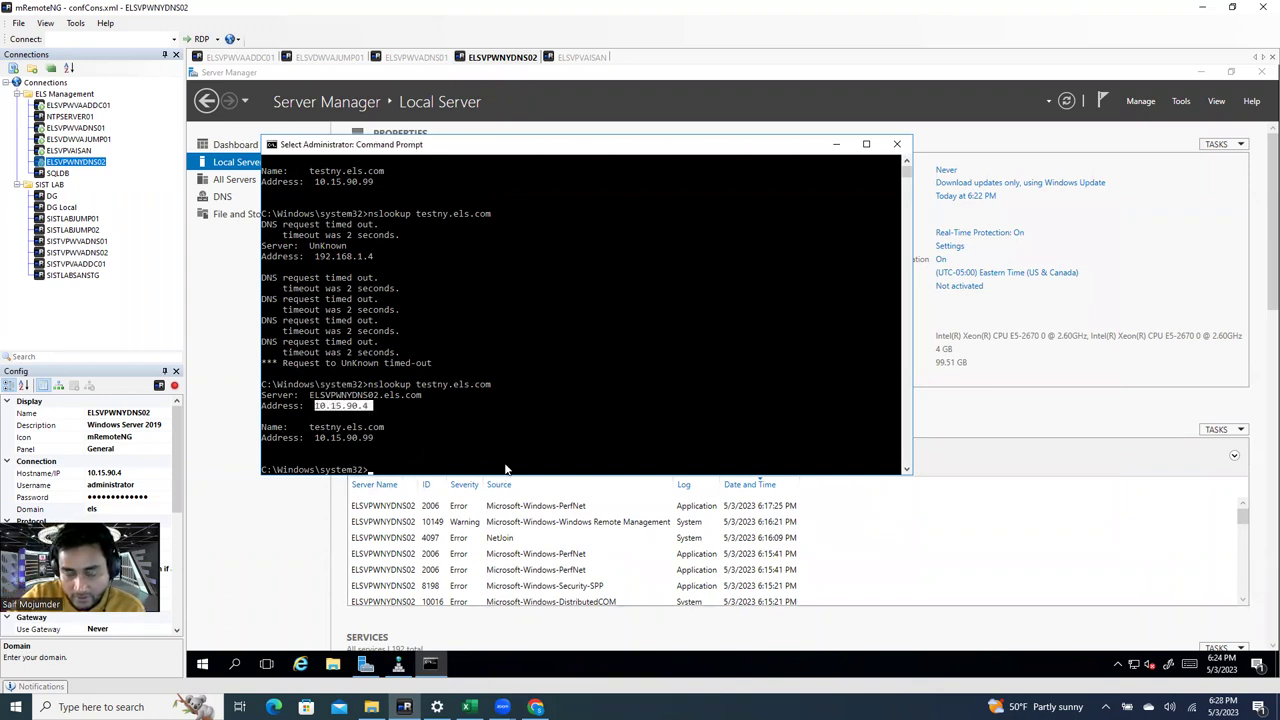
{"action": "scroll", "coordinate": [453, 316], "scroll_direction": "up", "scroll_amount": 2}
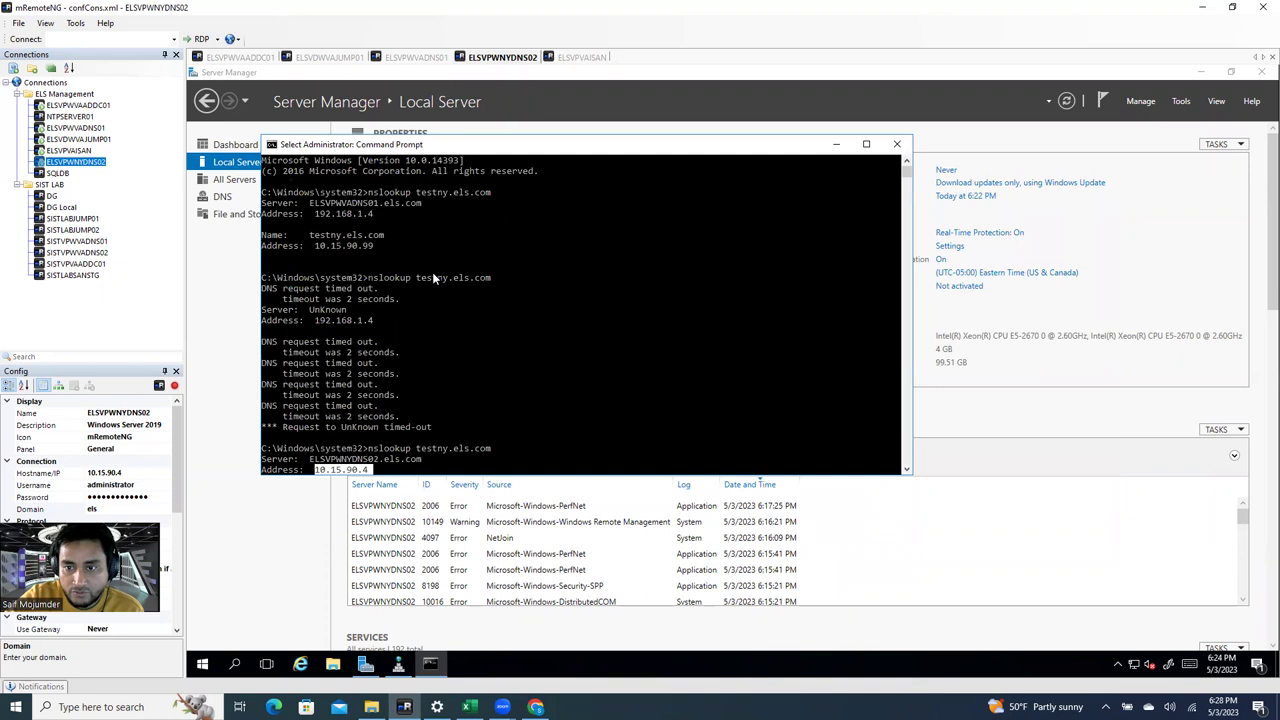
{"action": "left_click_drag", "start_coordinate": [312, 210], "coordinate": [376, 216]}
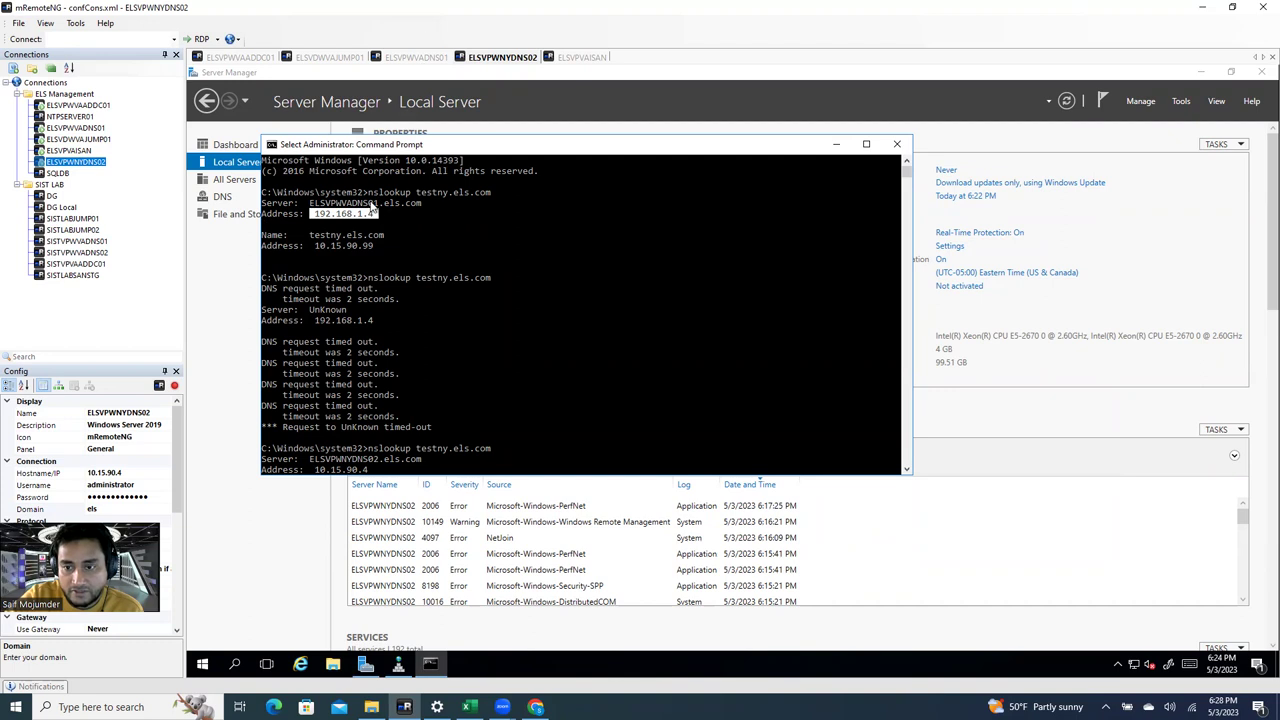
{"action": "scroll", "coordinate": [402, 380], "scroll_direction": "down", "scroll_amount": 3}
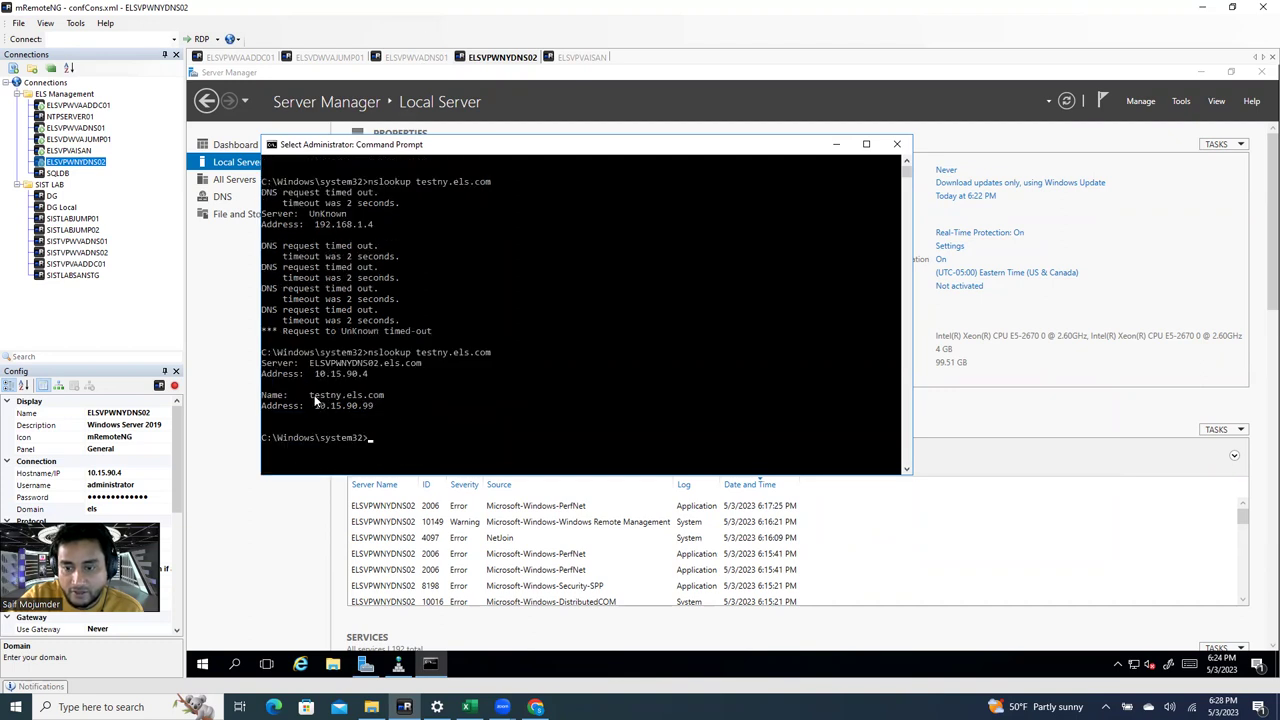
{"action": "left_click_drag", "start_coordinate": [311, 374], "coordinate": [372, 375]}
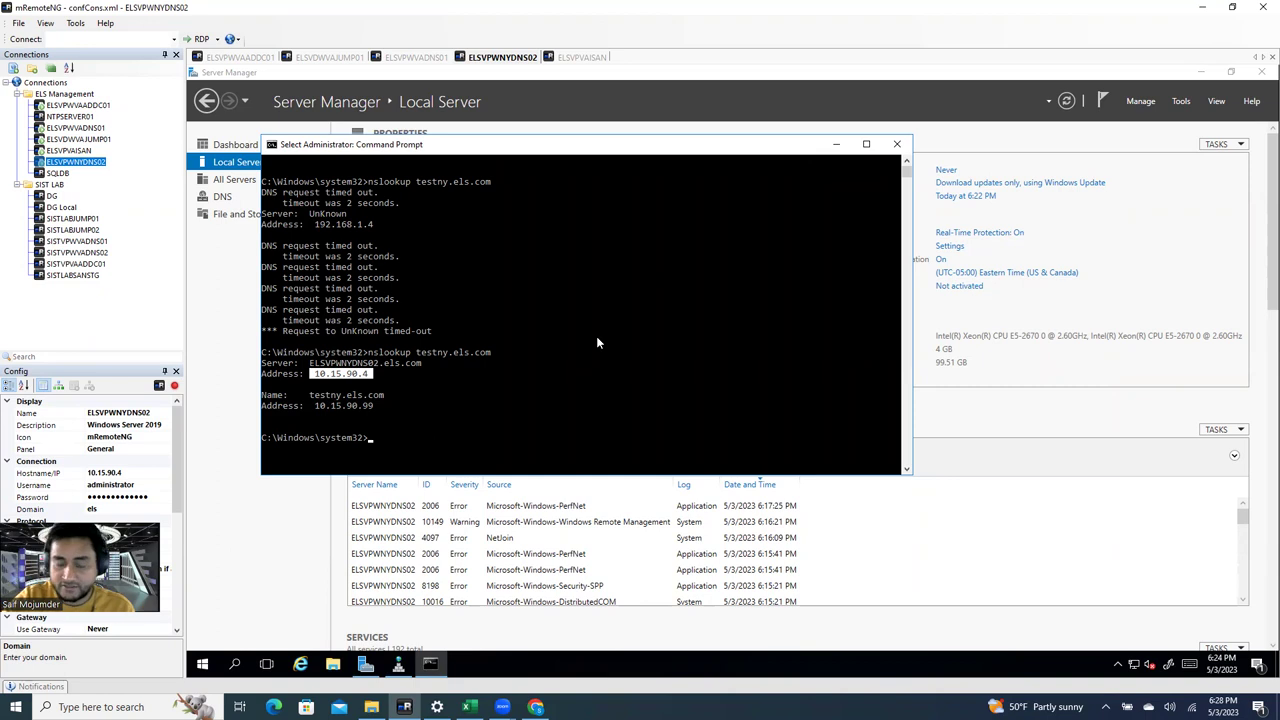
{"action": "left_click", "coordinate": [897, 145]}
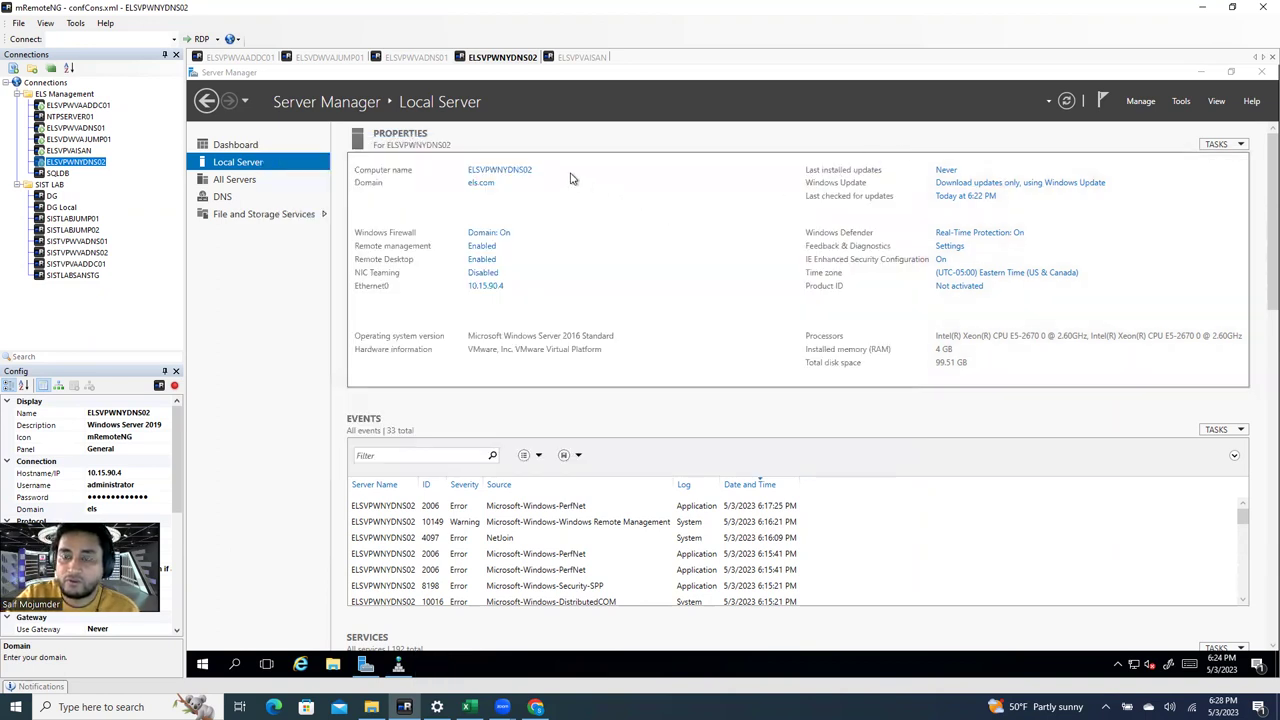
- Cancel reconnecting to ELSVPWVADNS01 and check its ESXi settings show the network adapter disconnected
{"action": "left_click", "coordinate": [416, 58]}
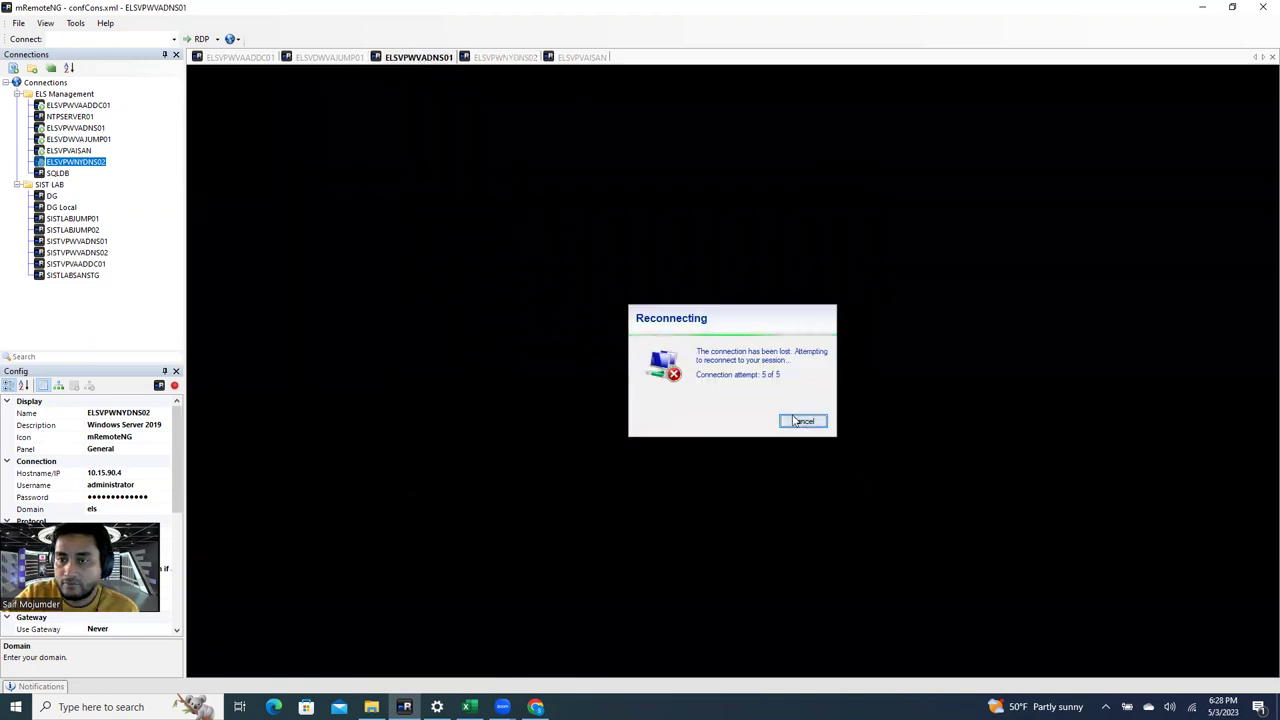
{"action": "left_click", "coordinate": [803, 421]}
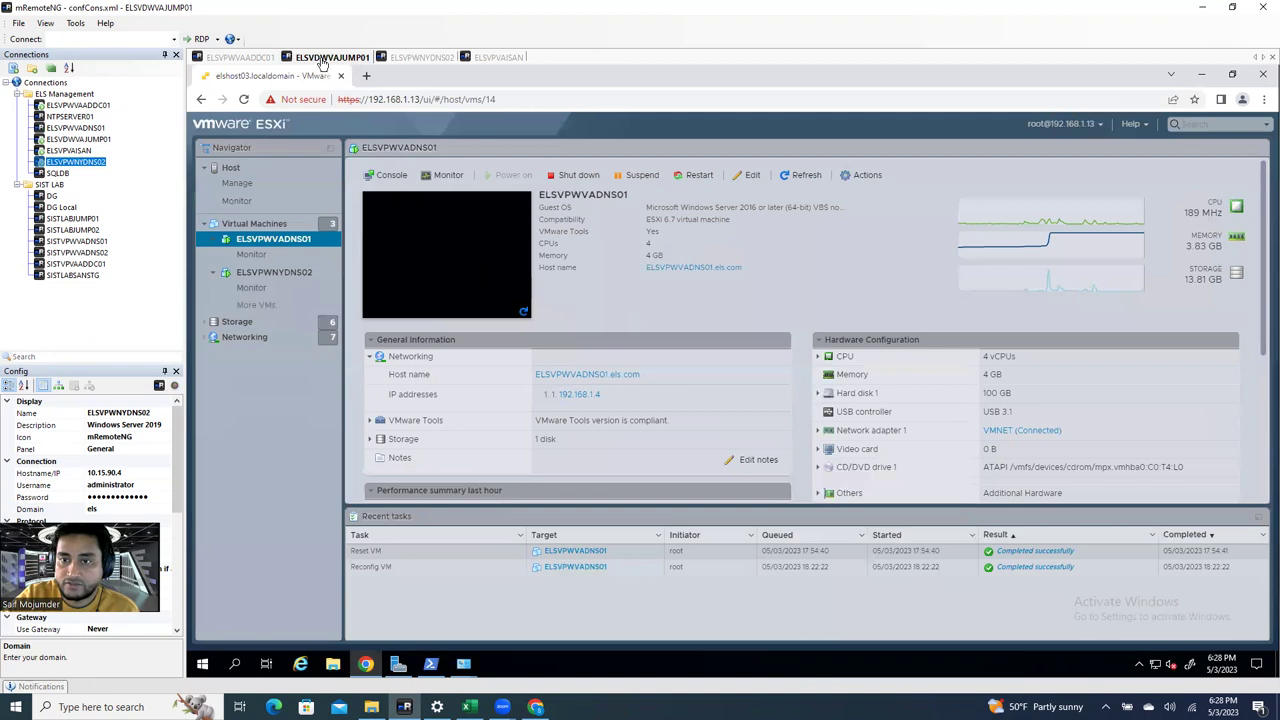
{"action": "right_click", "coordinate": [283, 246]}
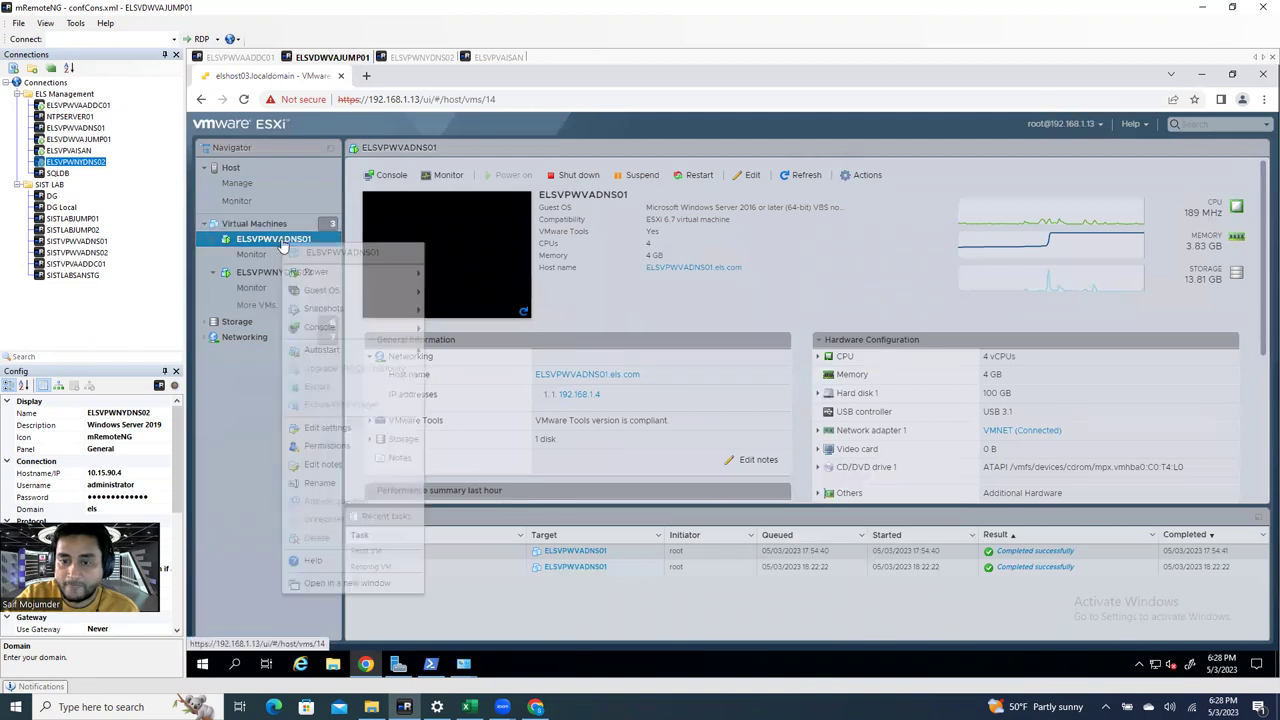
{"action": "left_click", "coordinate": [330, 428]}
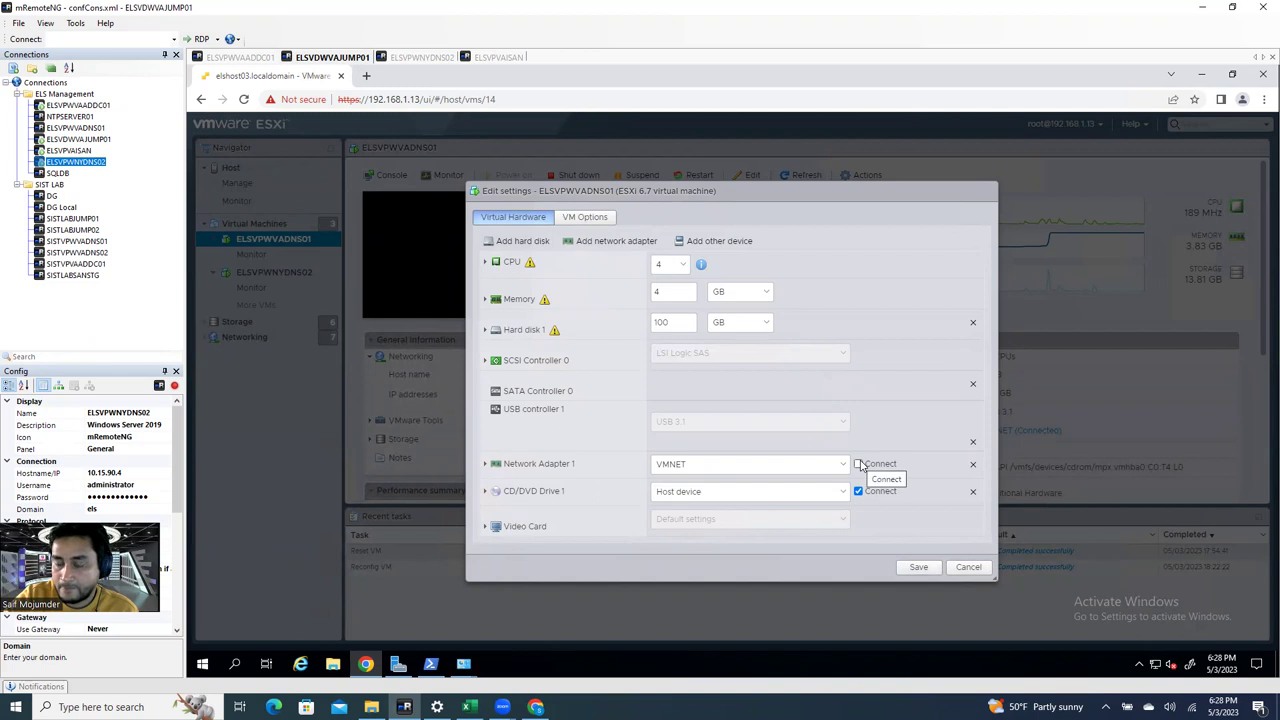
{"action": "left_click", "coordinate": [507, 60]}
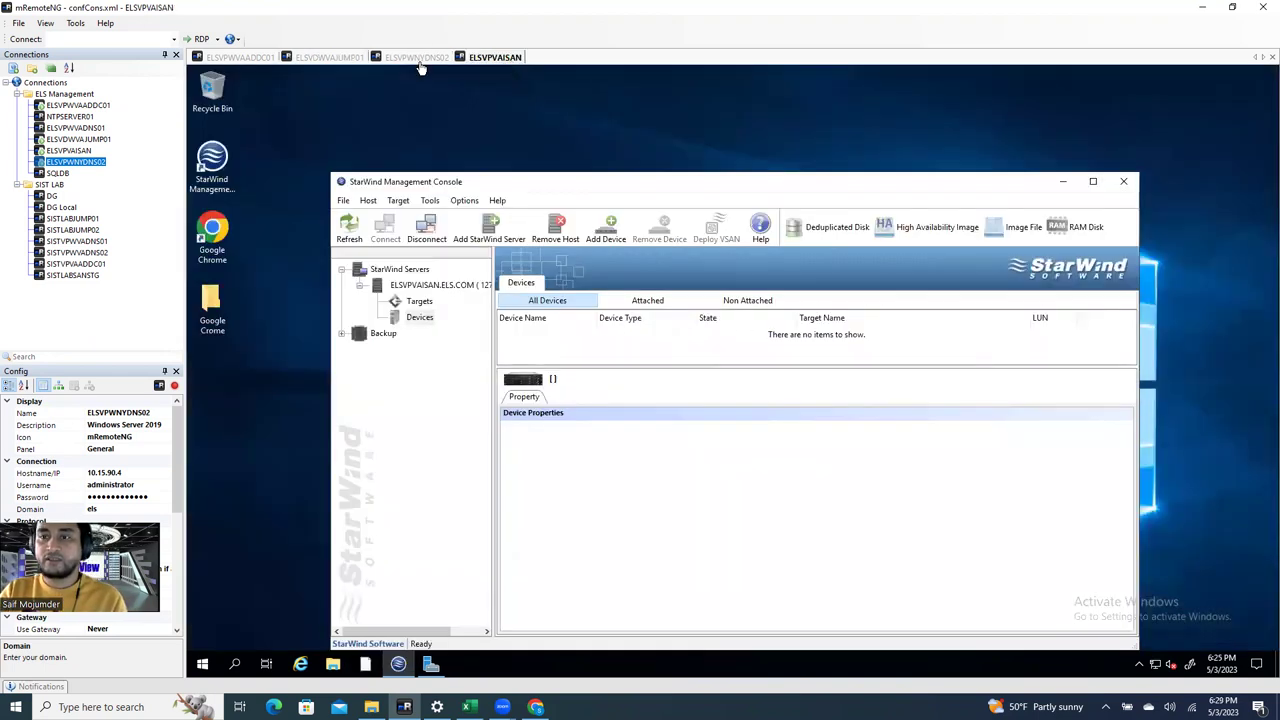
{"action": "left_click", "coordinate": [422, 58]}
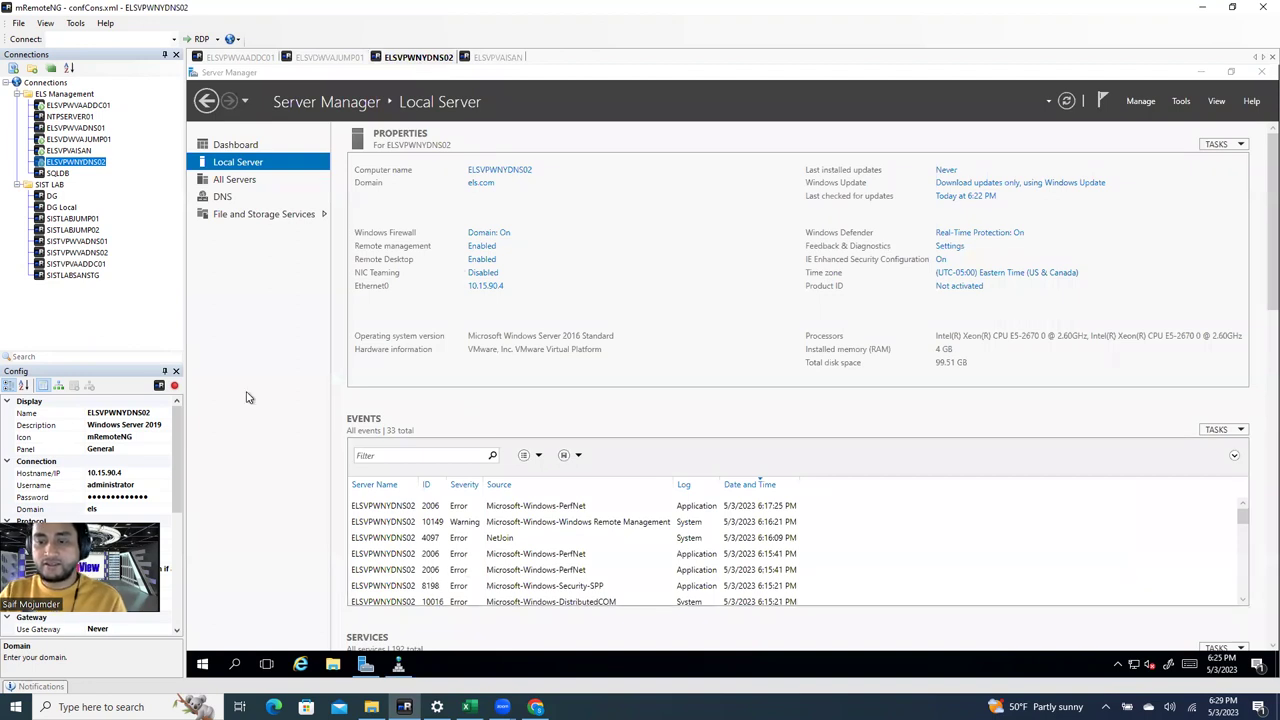
- Turn off Windows Firewall for the domain network profile and close the firewall window
{"action": "left_click", "coordinate": [482, 234]}
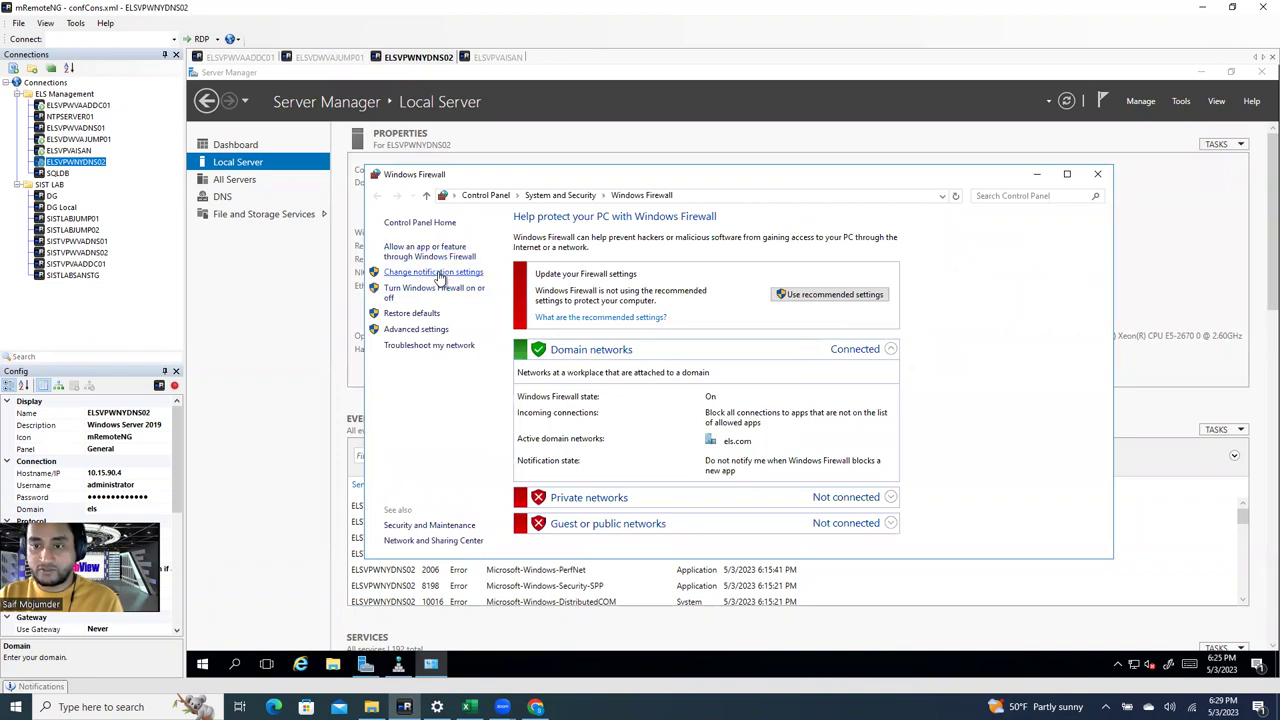
{"action": "left_click", "coordinate": [434, 289]}
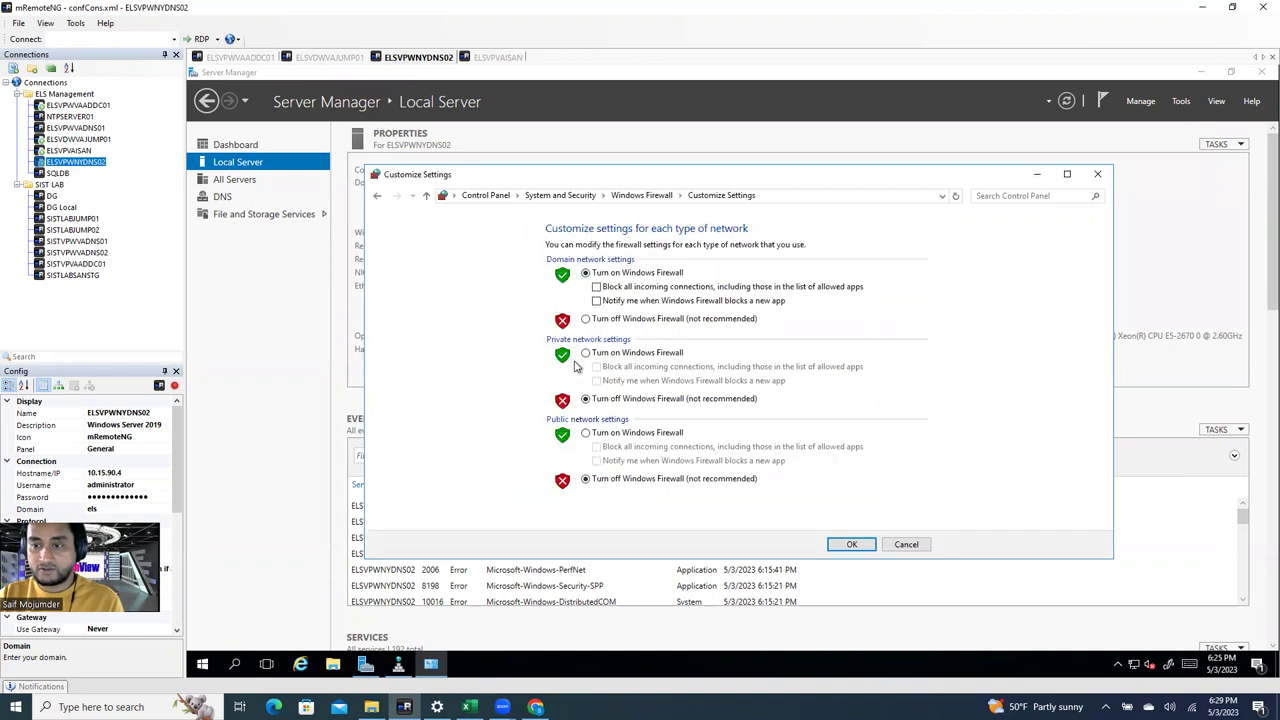
{"action": "left_click", "coordinate": [586, 319]}
{"action": "left_click", "coordinate": [843, 545]}
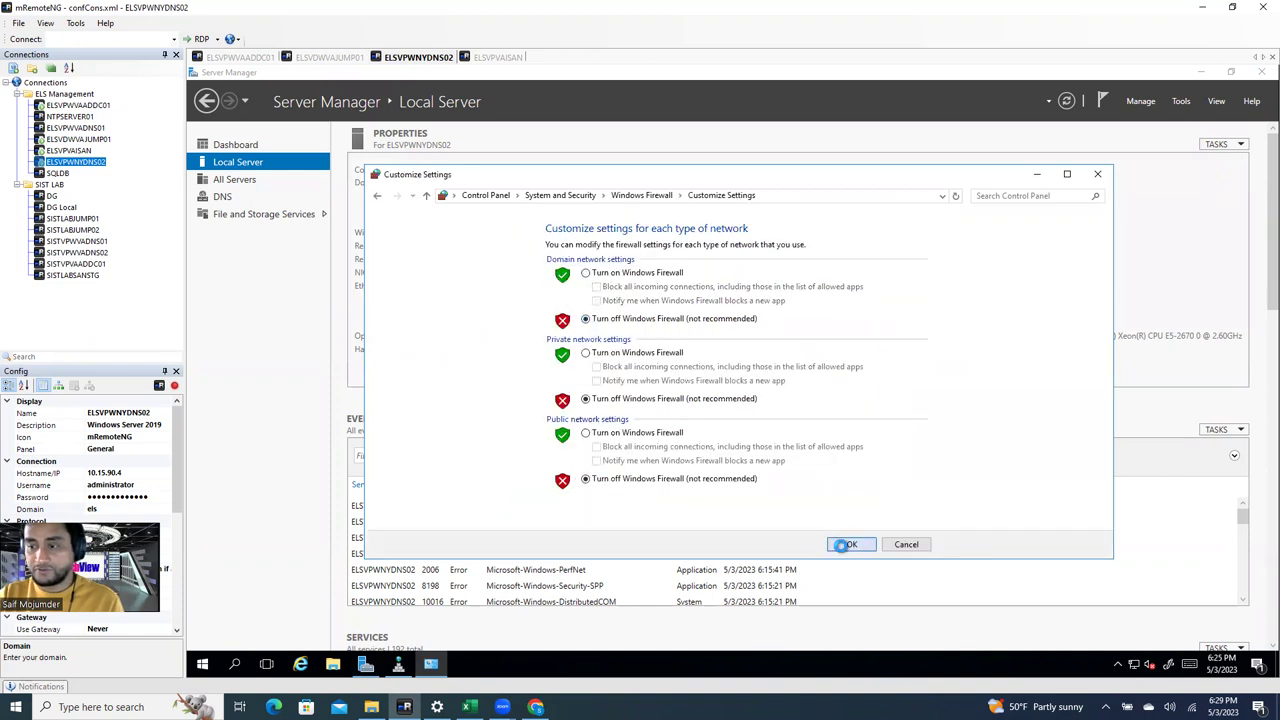
{"action": "left_click", "coordinate": [1098, 174]}
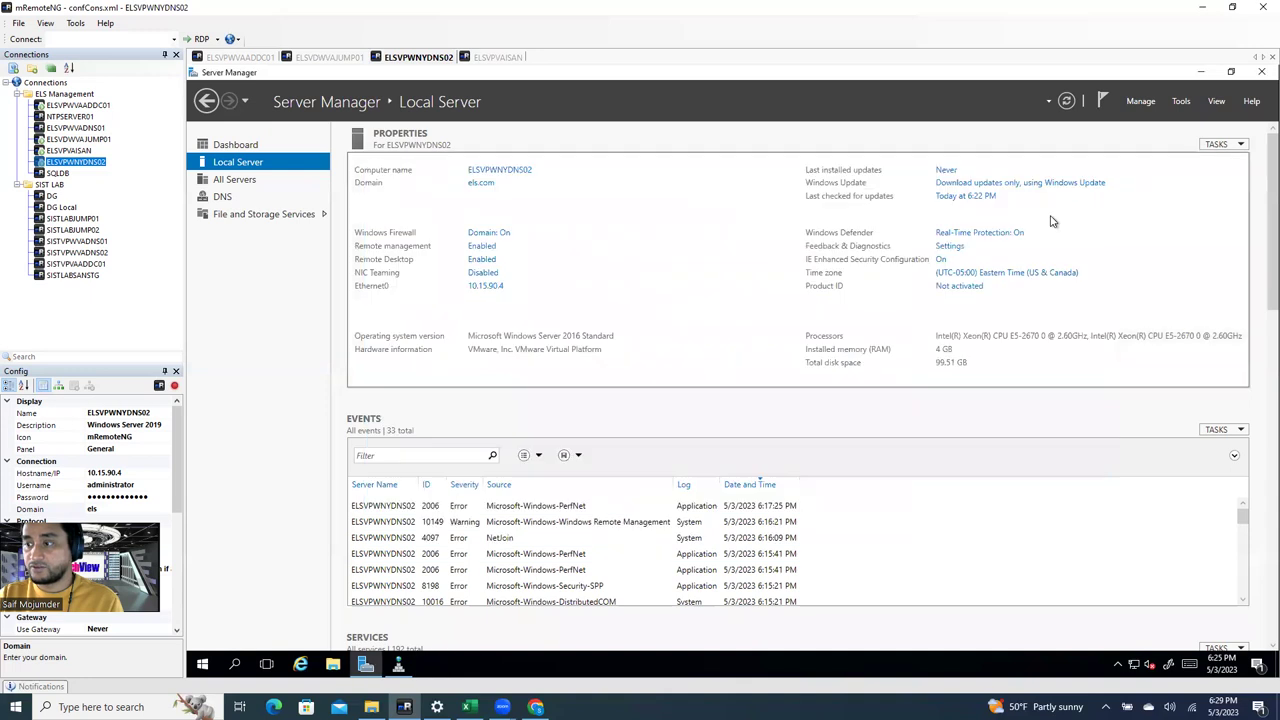